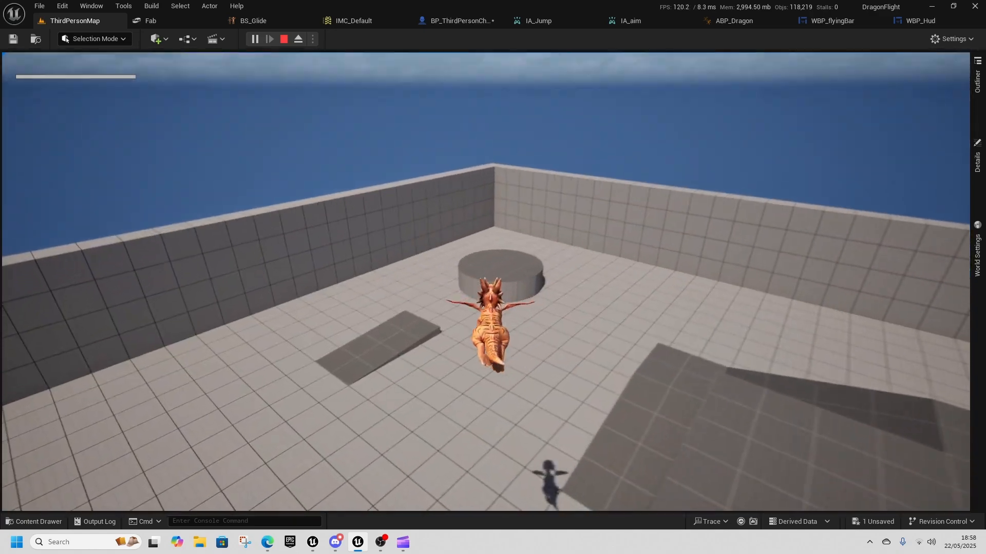
- Play-test the dragon character by running, jumping and moving around the ramps and platforms of the level
key("w")
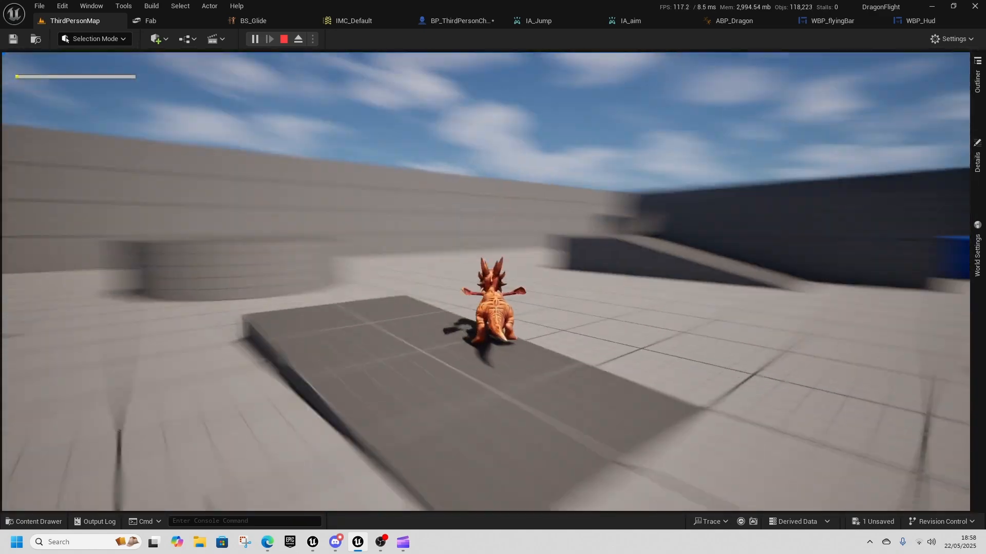
key("d")
key("w")
key("space")
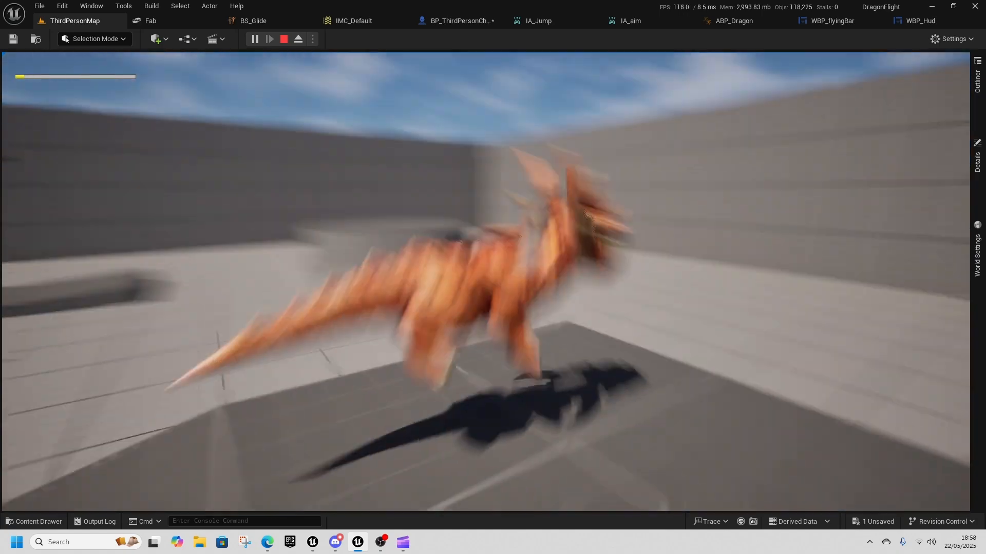
key("d")
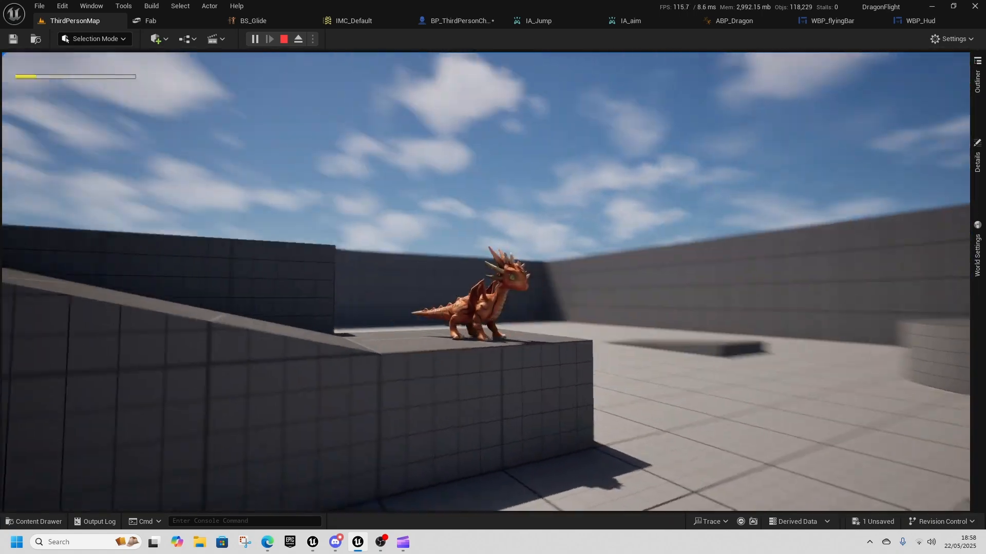
key("d")
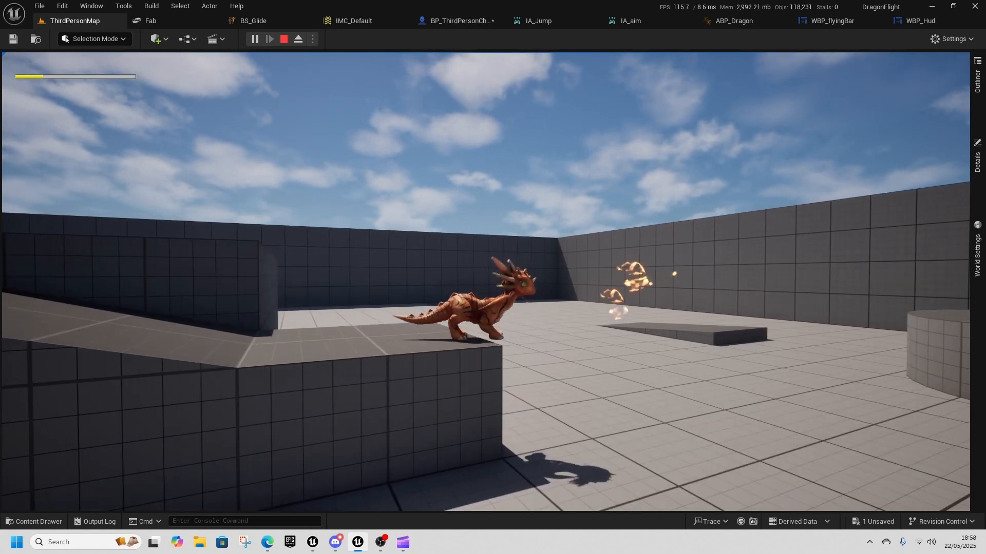
key("a")
key("d")
key("space")
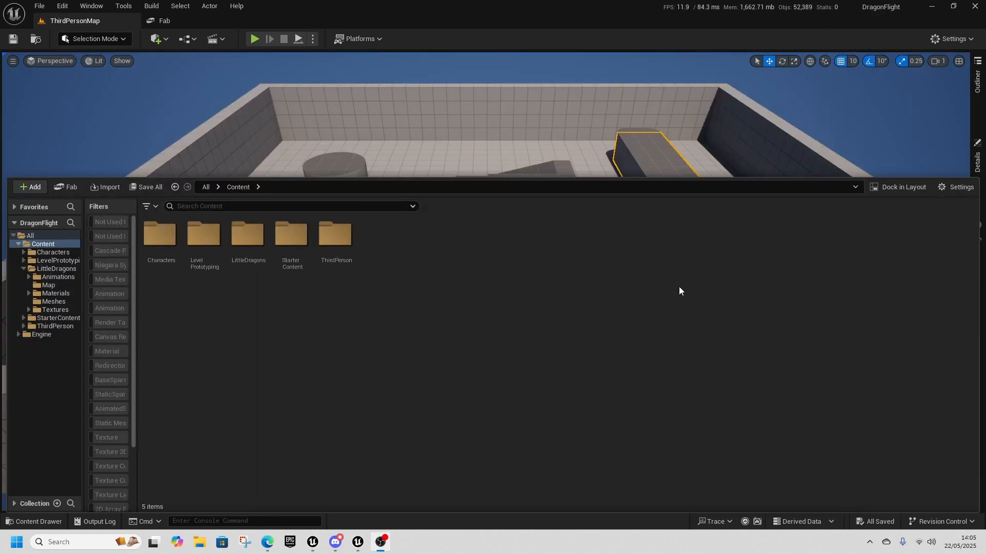
- Check the Little Dragons Tiger pack in the Fab library and its LittleDragons folder in the project content
left_click(177, 16)
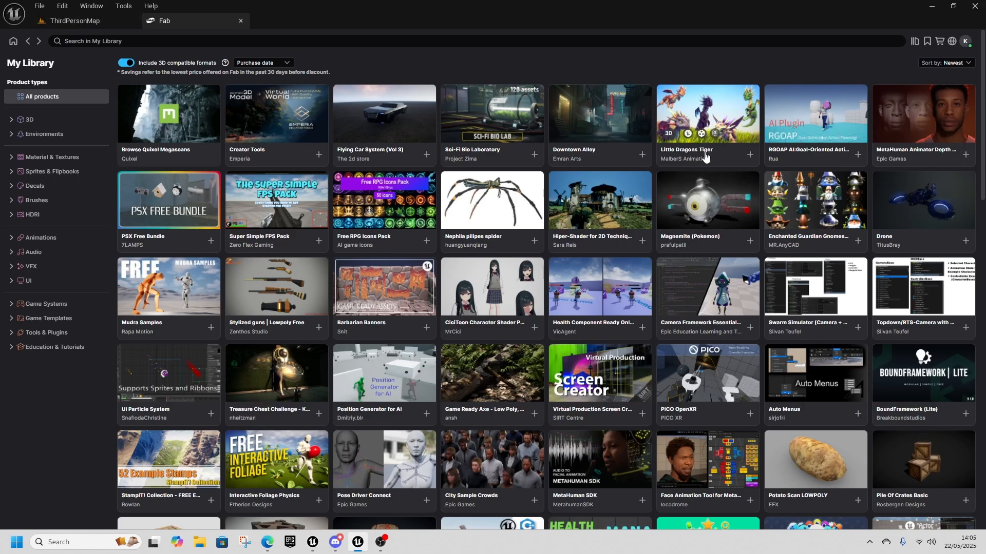
left_click(70, 21)
key("ctrl+space")
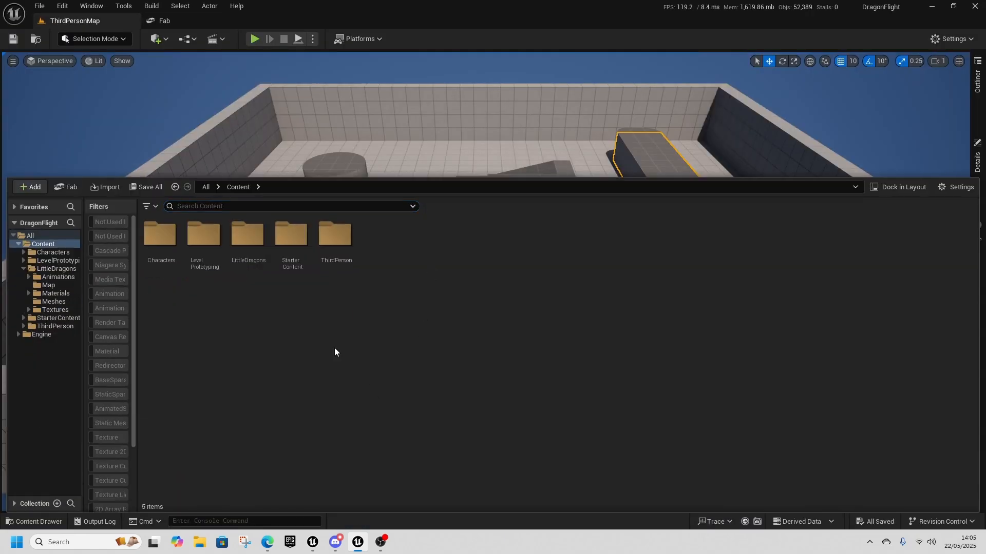
double_click(249, 252)
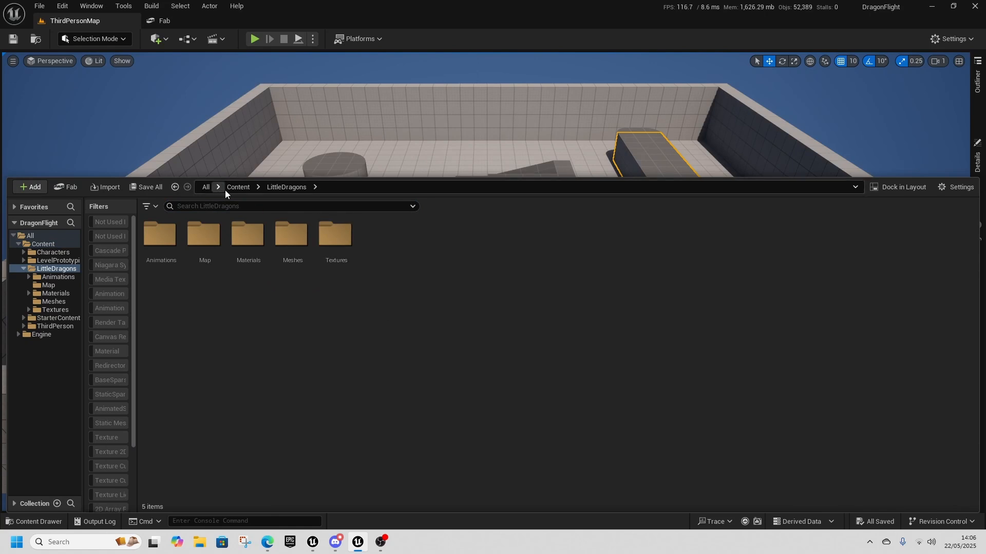
- Open the BP_ThirdPersonCharacter blueprint from the ThirdPerson Blueprints folder
left_click(238, 187)
double_click(335, 236)
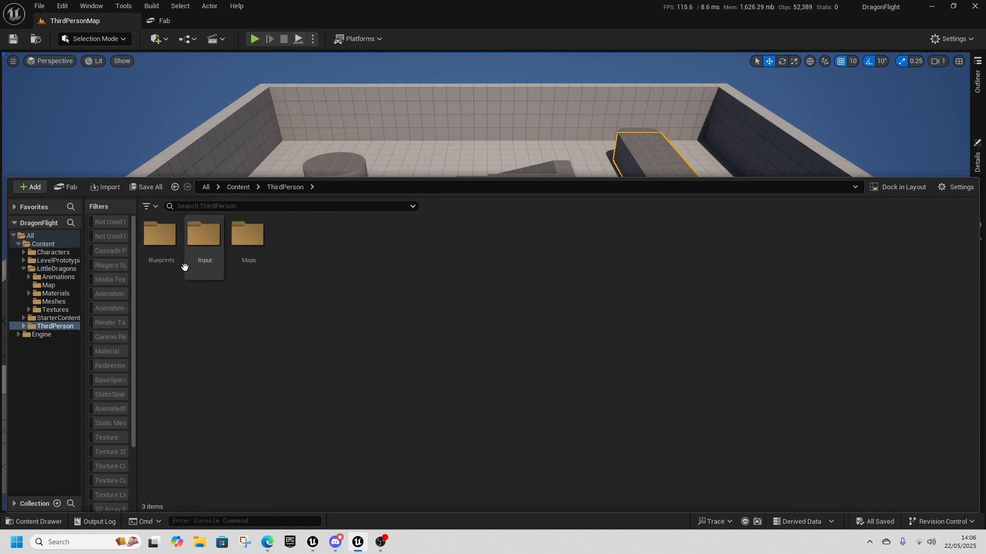
double_click(167, 262)
double_click(171, 252)
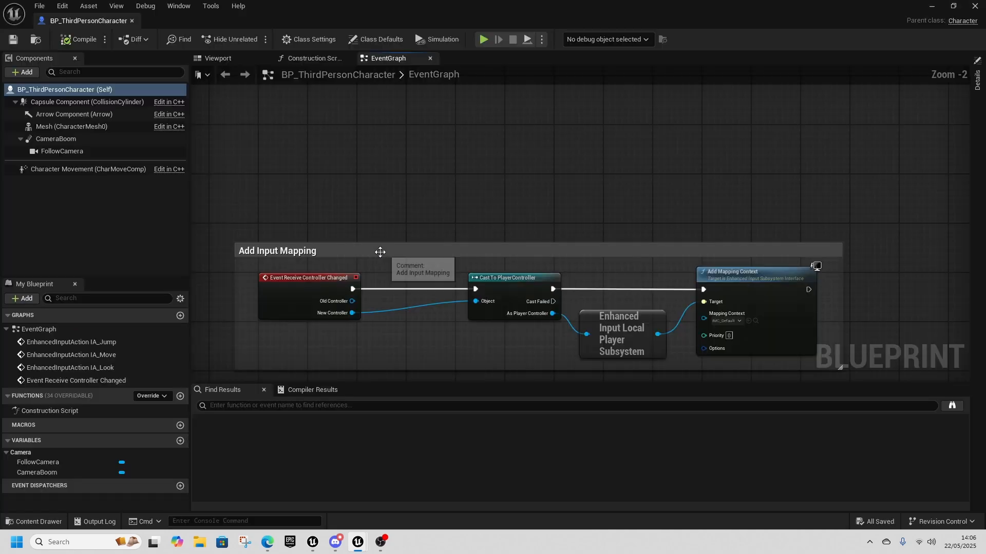
- Try SKM_Dragon_Template as the skeletal mesh asset of the character's Mesh component
left_click(93, 128)
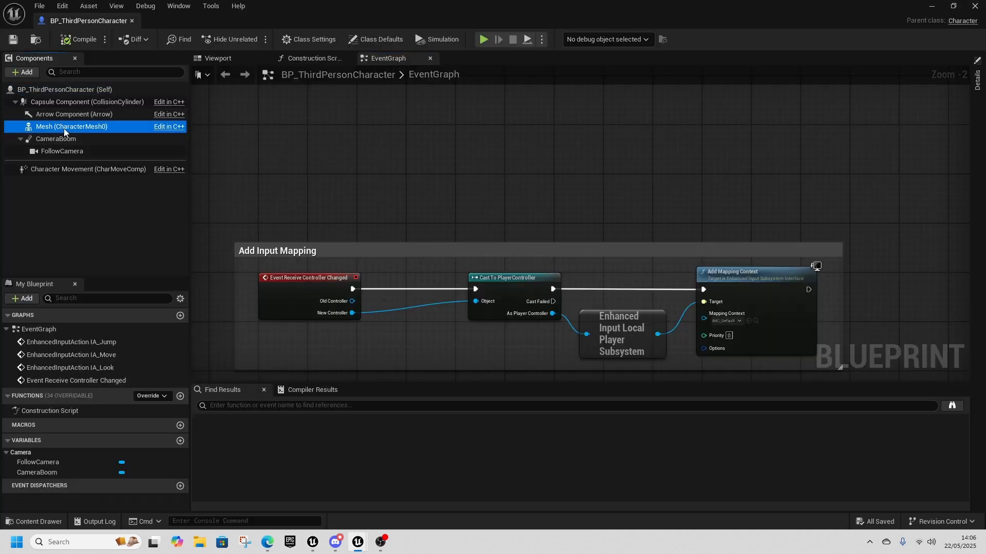
left_click(974, 89)
left_click(863, 329)
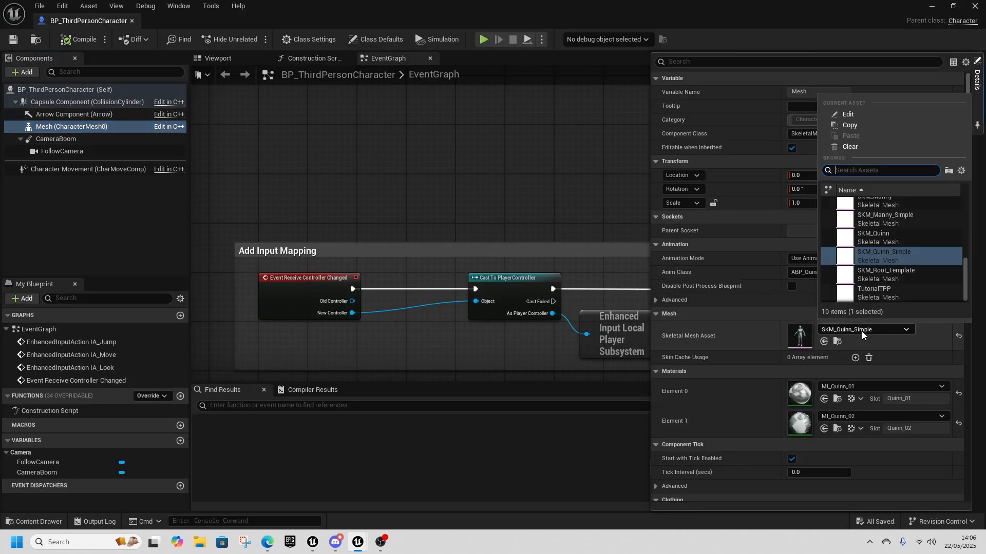
scroll(899, 256, "up", 2)
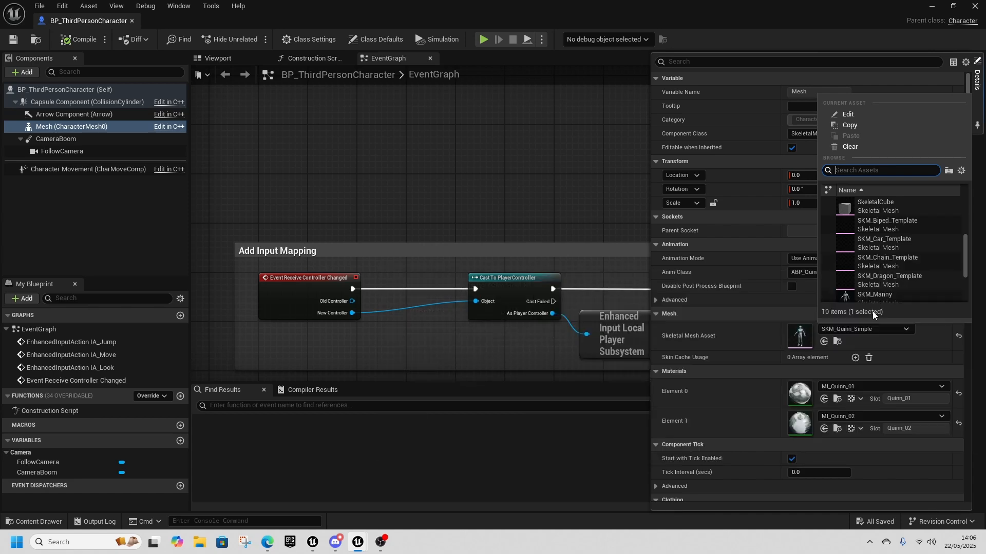
left_click(889, 280)
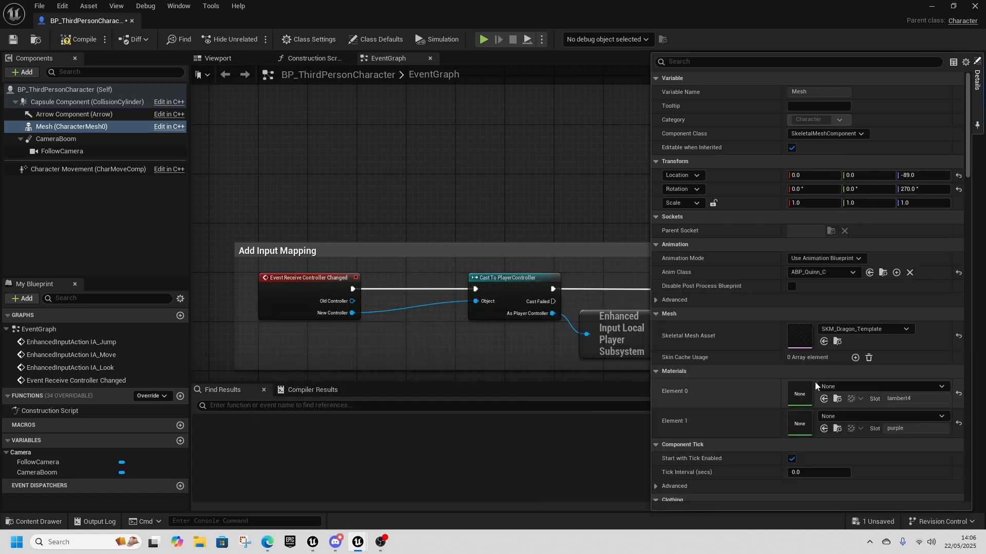
- Show the character in the blueprint viewport and set its skeletal mesh asset to SK_Little_Dragon_Tiger_Realistic
left_click(230, 59)
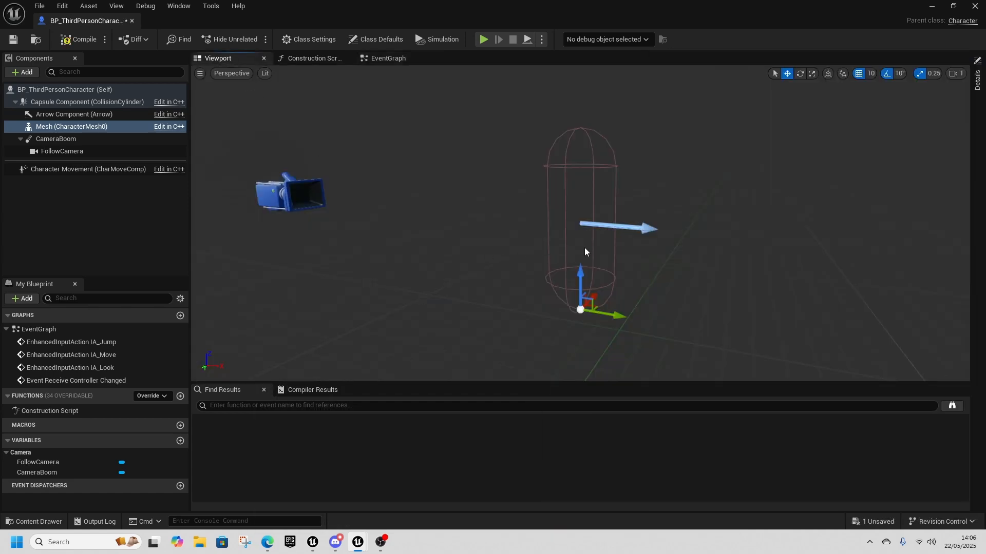
scroll(590, 295, "up", 3)
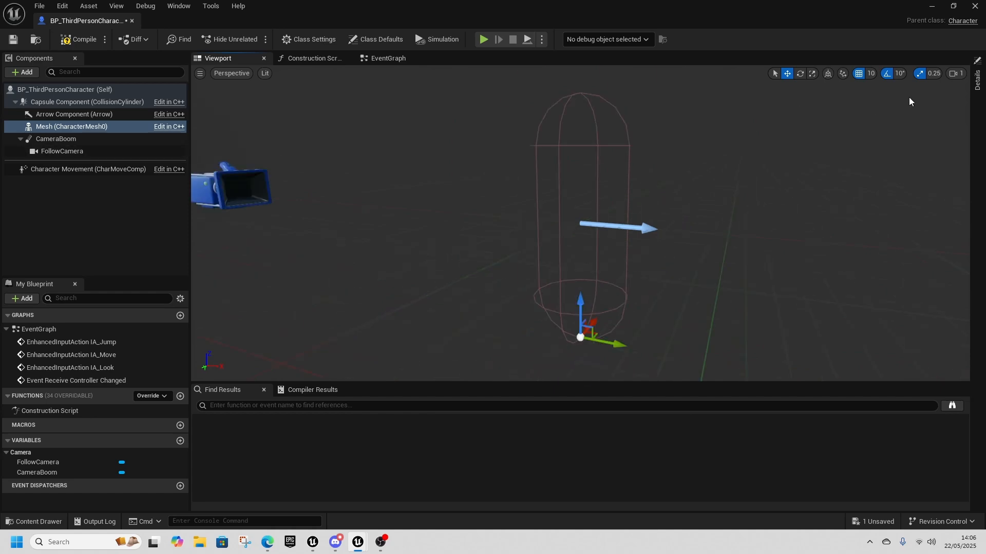
left_click(978, 81)
left_click(864, 329)
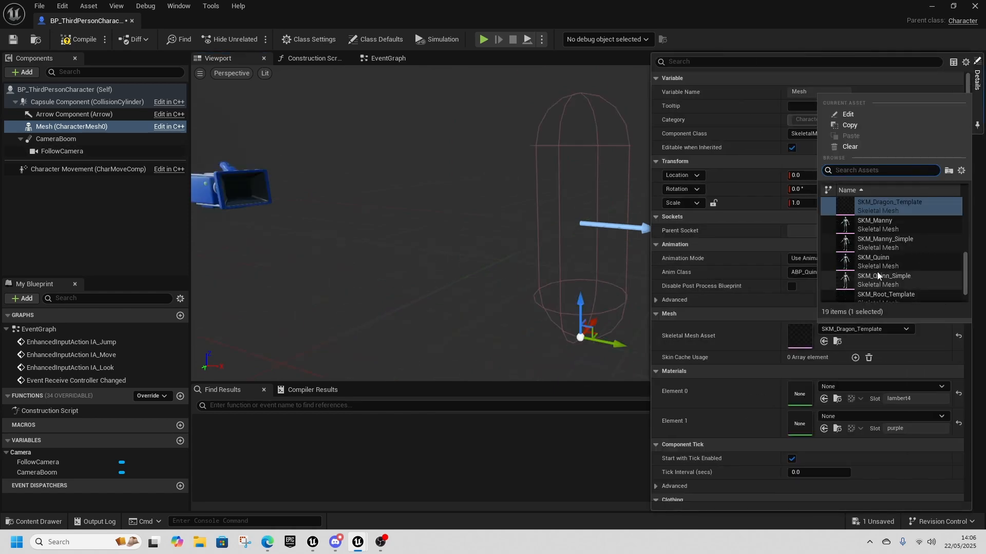
scroll(923, 260, "up", 3)
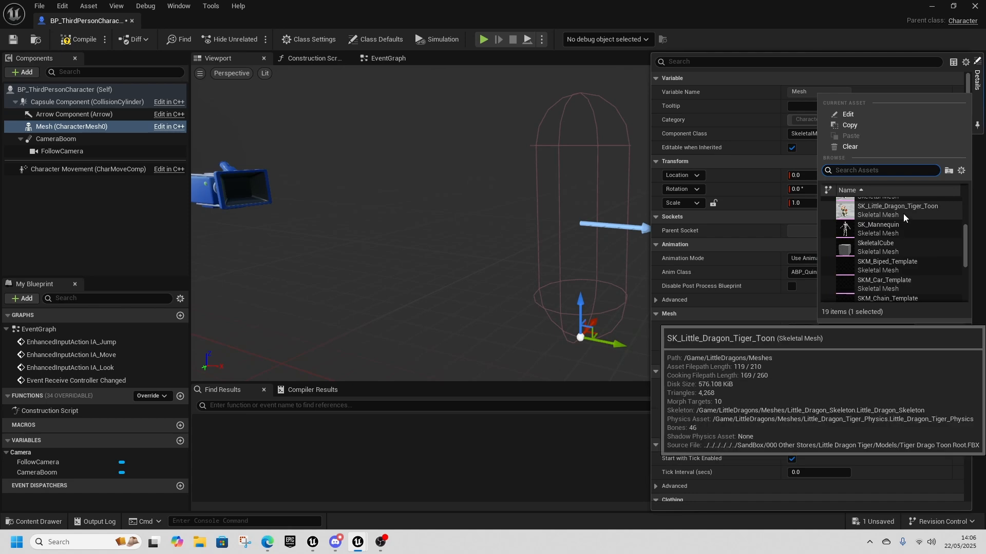
scroll(907, 242, "up", 1)
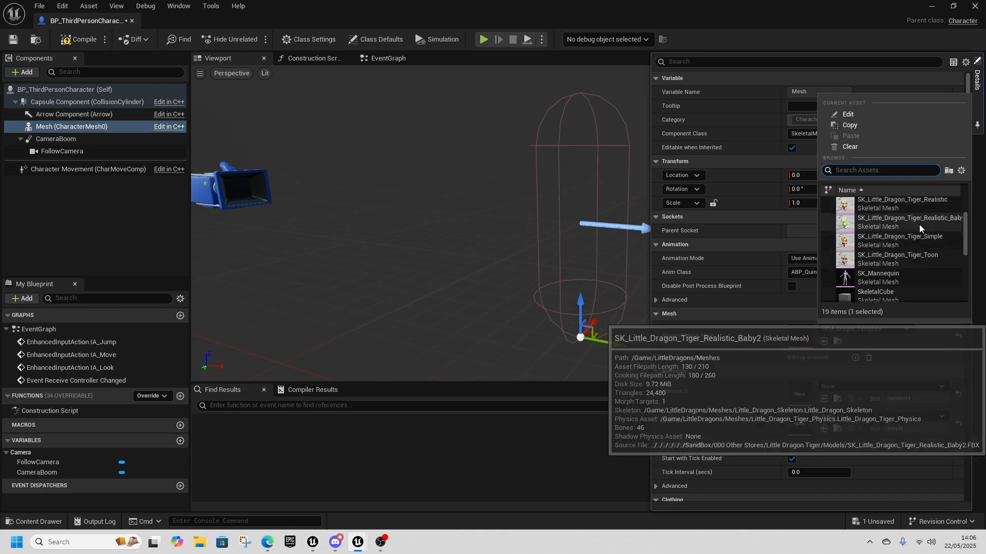
left_click(896, 204)
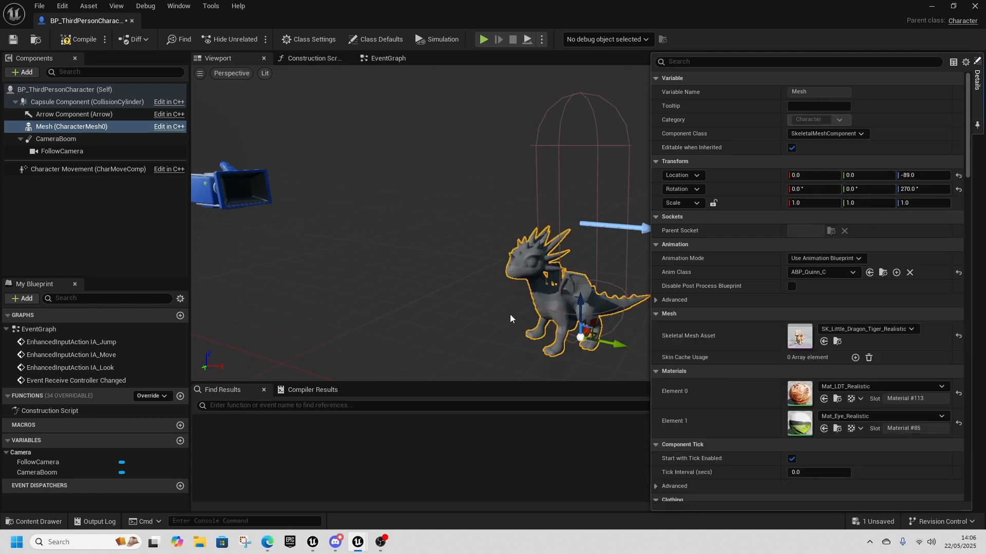
- Rotate the dragon mesh about its vertical axis so it faces the direction of the arrow component
right_click_drag(510, 314, 504, 322)
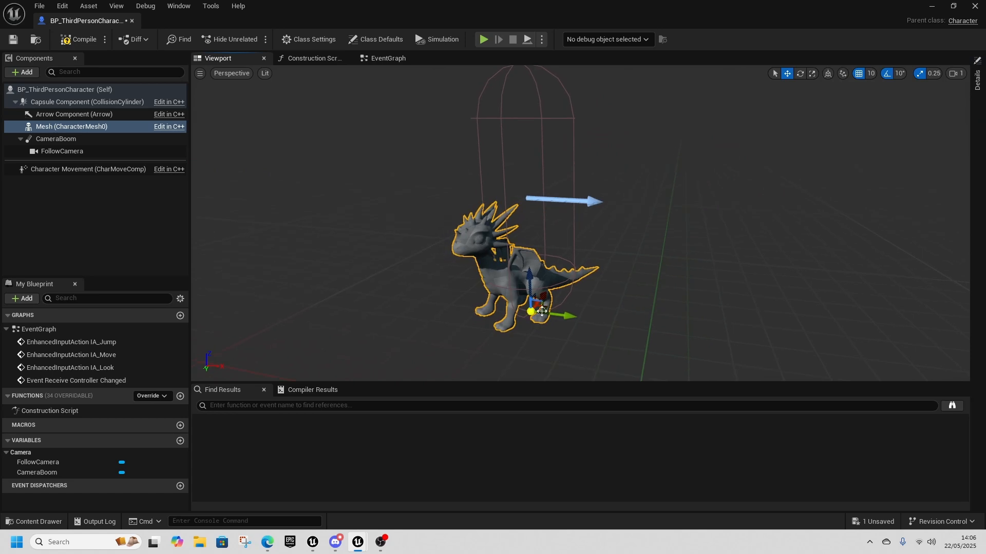
left_click(800, 74)
left_click_drag(549, 341, 472, 343)
right_click_drag(422, 228, 462, 231)
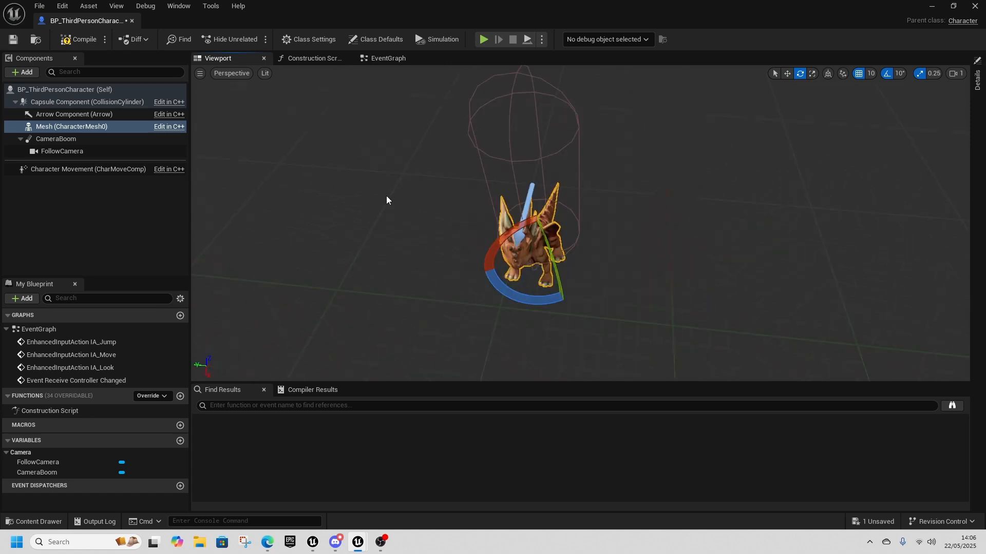
- Reduce the Capsule Component's half height until the capsule is short enough for the dragon
left_click(77, 102)
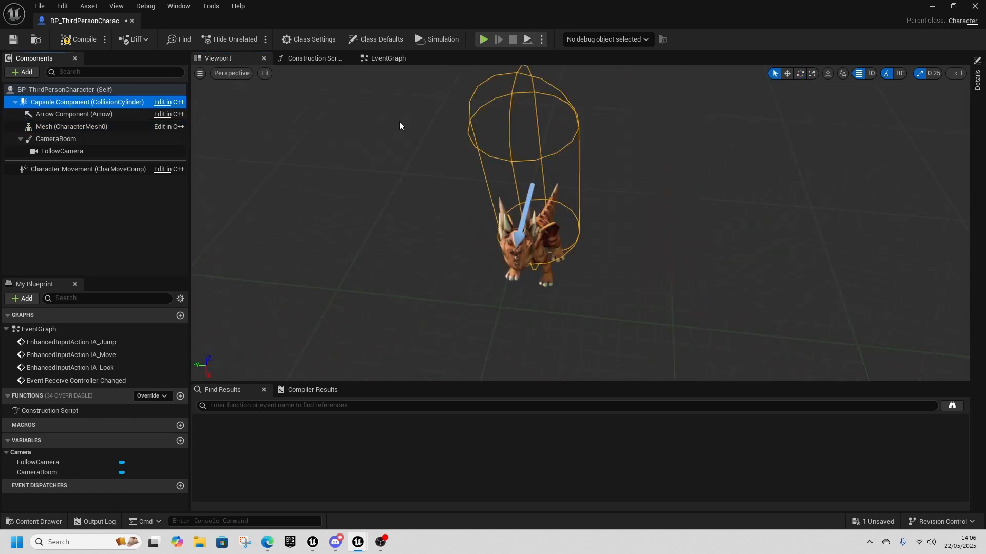
left_click(976, 82)
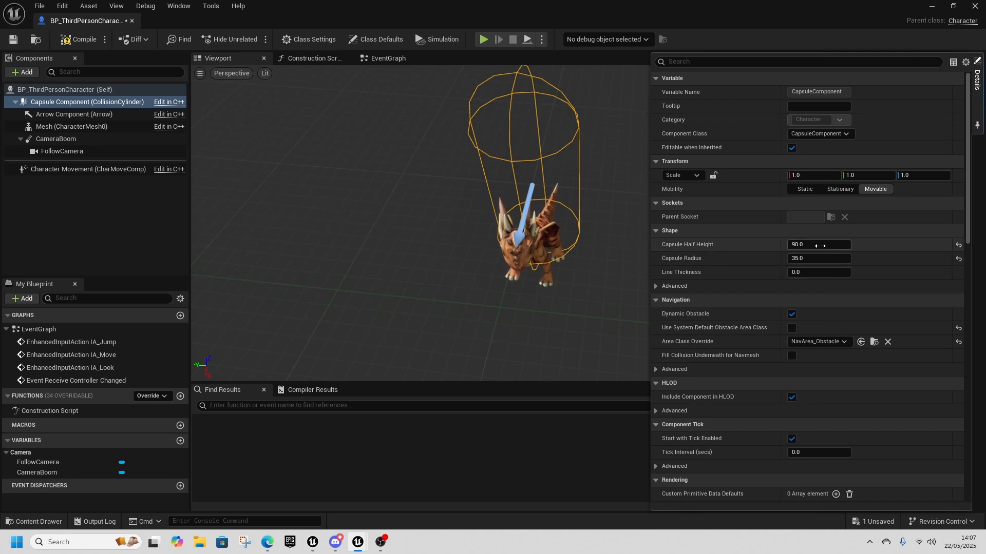
left_click_drag(831, 245, 801, 245)
right_click_drag(580, 241, 539, 225)
- Move the dragon mesh up into the shortened capsule, align its feet with the capsule's base, and save the blueprint
left_click(84, 128)
key("e")
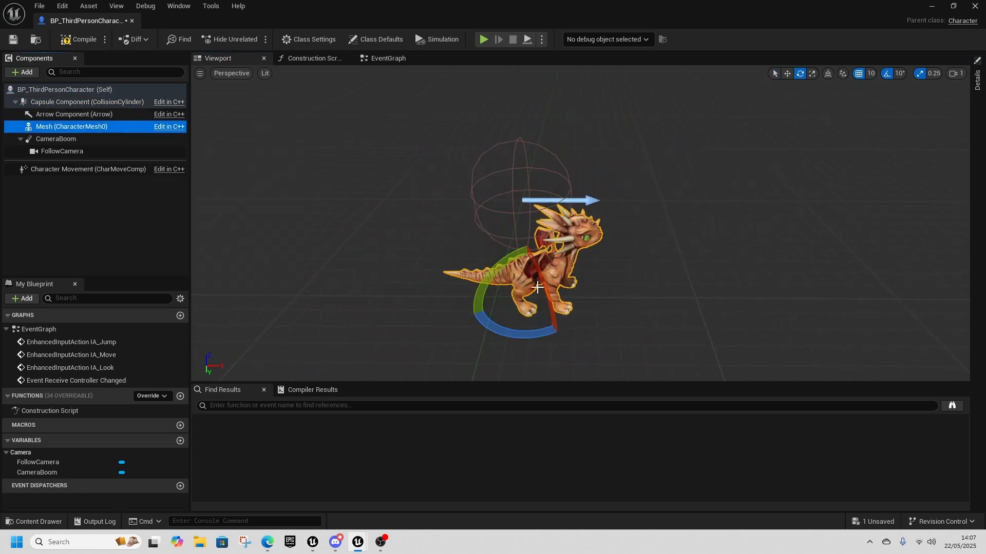
left_click(787, 74)
left_click_drag(531, 262, 521, 241)
right_click_drag(520, 242, 545, 248)
left_click_drag(452, 285, 439, 279)
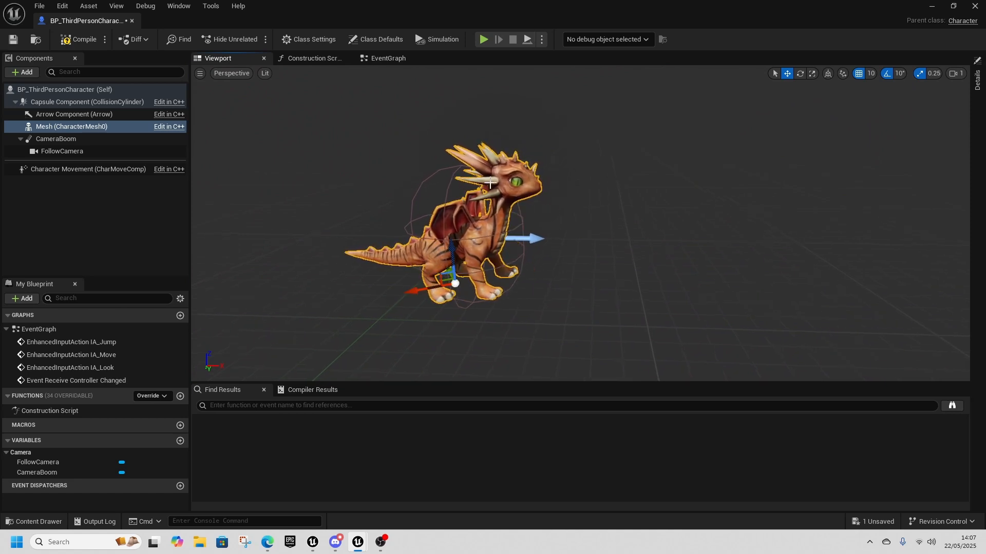
left_click(14, 40)
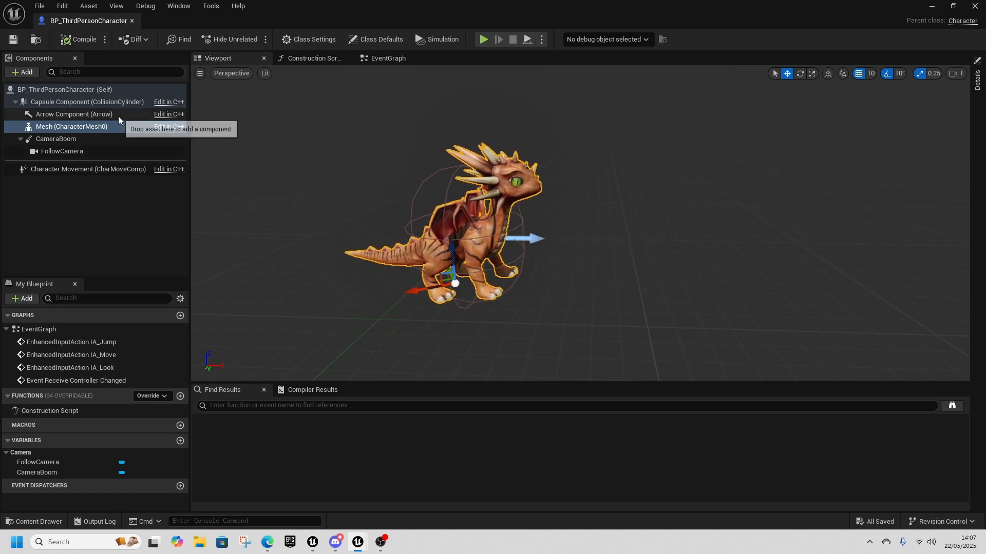
- In the event graph, move the node group beneath the movement input section down to free space
left_click(387, 58)
scroll(488, 222, "down", 1)
right_click_drag(462, 260, 460, 125)
right_click_drag(484, 283, 491, 111)
right_click_drag(509, 246, 477, 62)
right_click_drag(504, 275, 540, 140)
left_click_drag(299, 121, 678, 323)
left_click_drag(477, 136, 482, 286)
- Duplicate the Left/Right section's Get Control Rotation and Get Right Vector nodes and place the copies below the movement input section
right_click_drag(488, 97, 459, 278)
left_click_drag(548, 232, 407, 135)
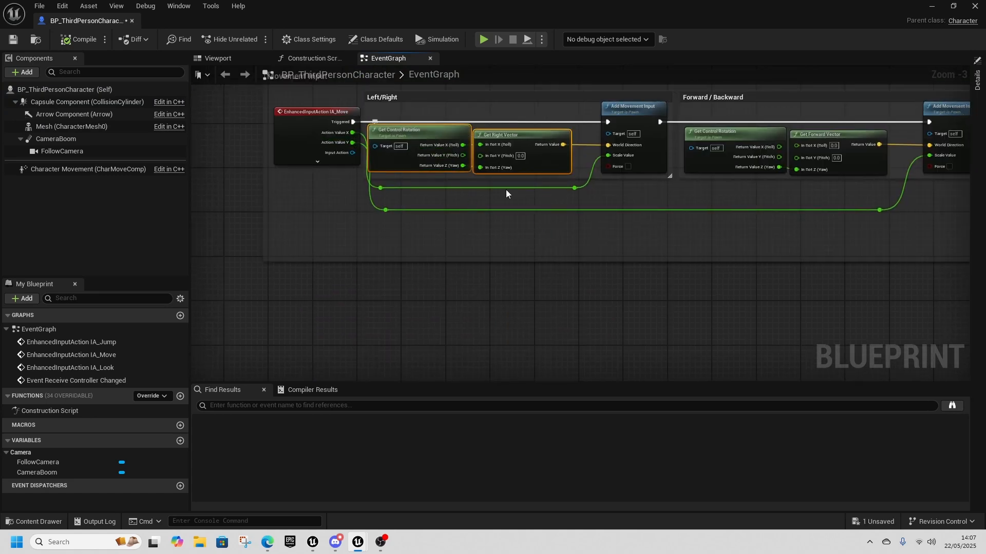
key("ctrl+c")
key("ctrl+v")
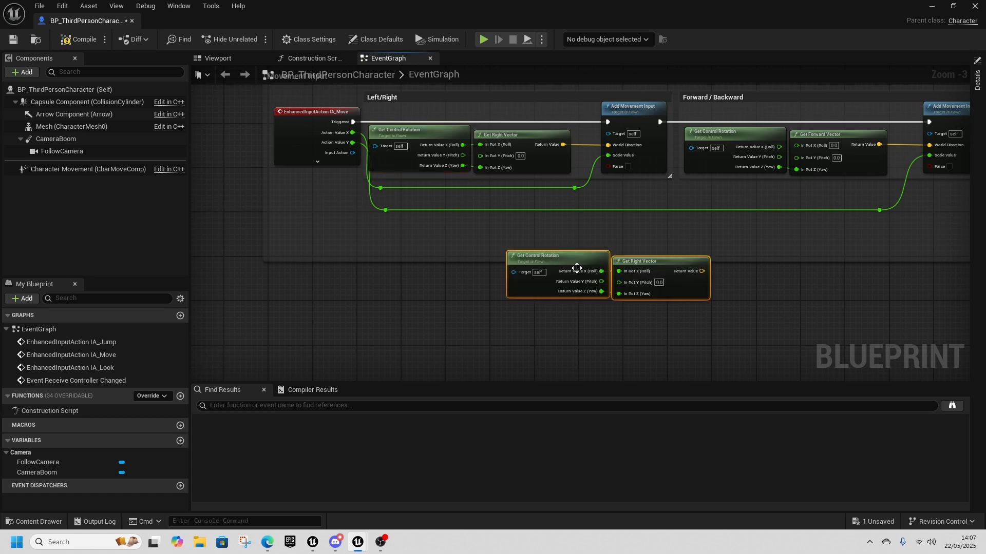
left_click_drag(665, 257, 479, 302)
- Add a Select node feeding the World Direction of the Left/Right Add Movement Input, placed beside the duplicated nodes
left_click_drag(611, 147, 569, 300)
type("select")
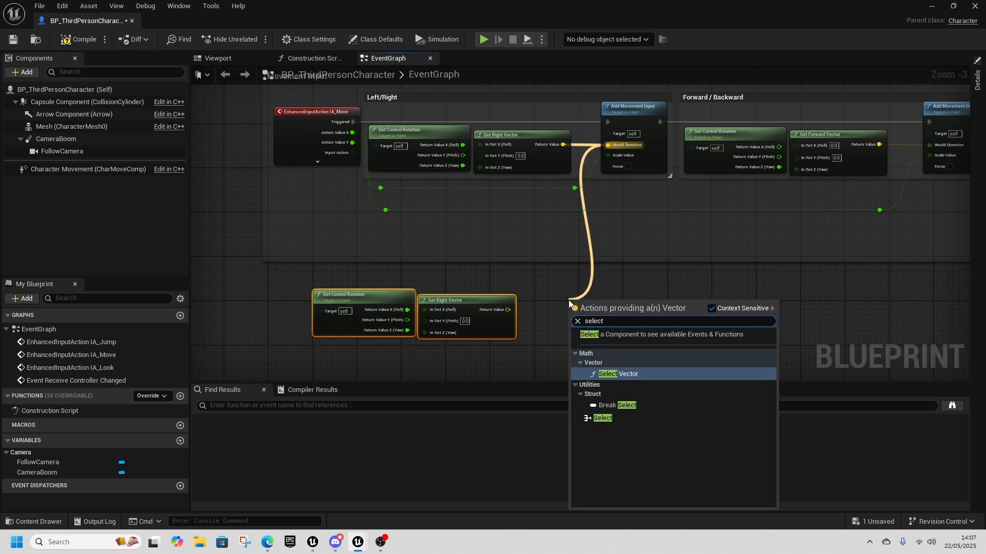
left_click(604, 417)
left_click_drag(606, 307, 608, 269)
right_click_drag(608, 269, 672, 192)
- Add a Character Movement reference, get its Movement Mode, and connect that to the Select node's Index
left_click(77, 171)
left_click_drag(77, 170, 430, 316)
type("movement mode")
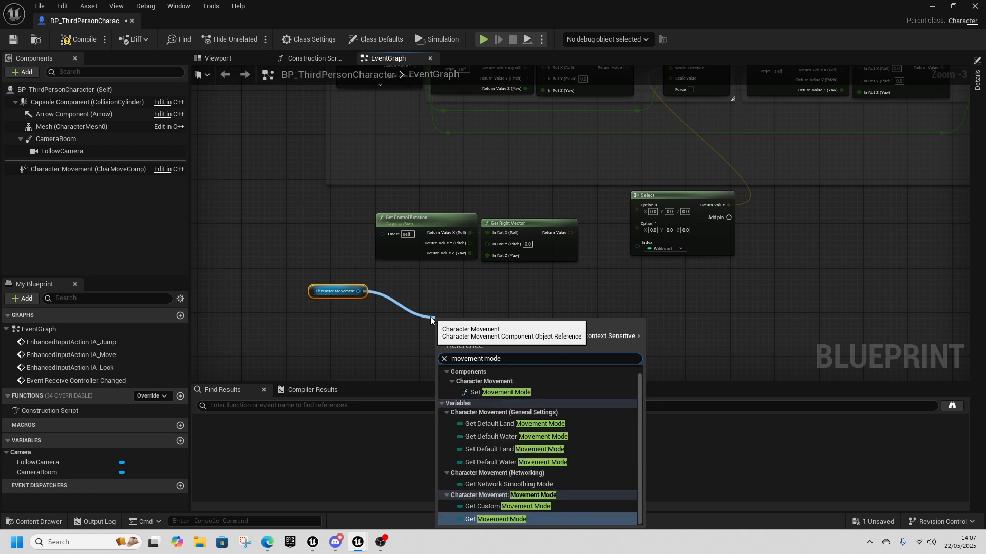
left_click(494, 519)
left_click_drag(502, 321, 638, 247)
- Connect the original Get Right Vector's return value to the Select node's Walking and Falling options
right_click_drag(713, 208, 672, 243)
left_click_drag(646, 229, 641, 212)
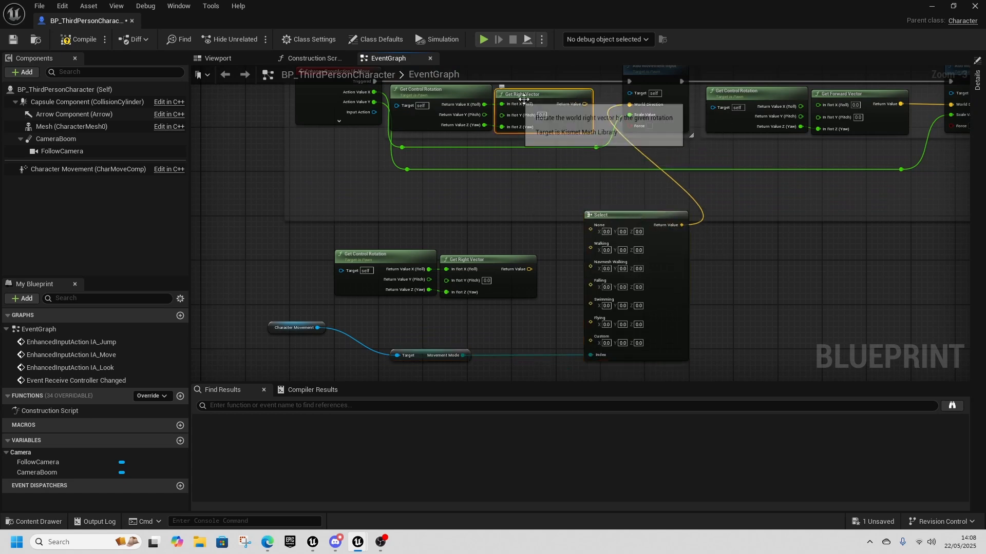
left_click(451, 96)
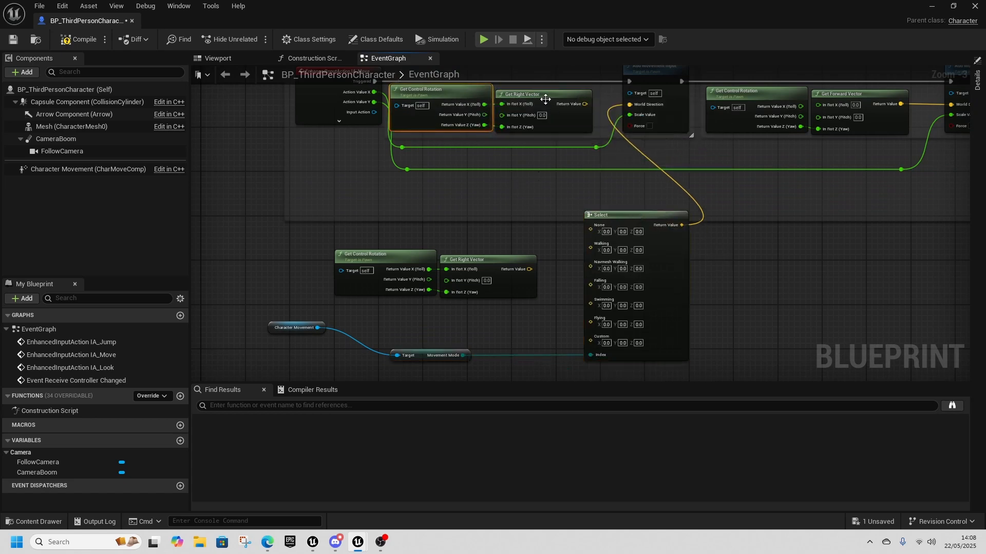
left_click_drag(585, 104, 590, 248)
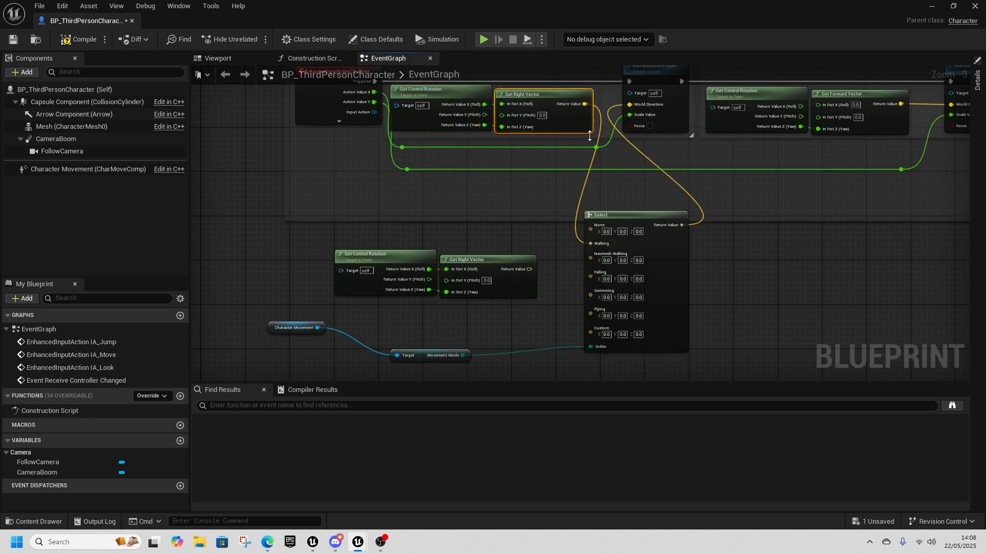
left_click_drag(584, 104, 591, 276)
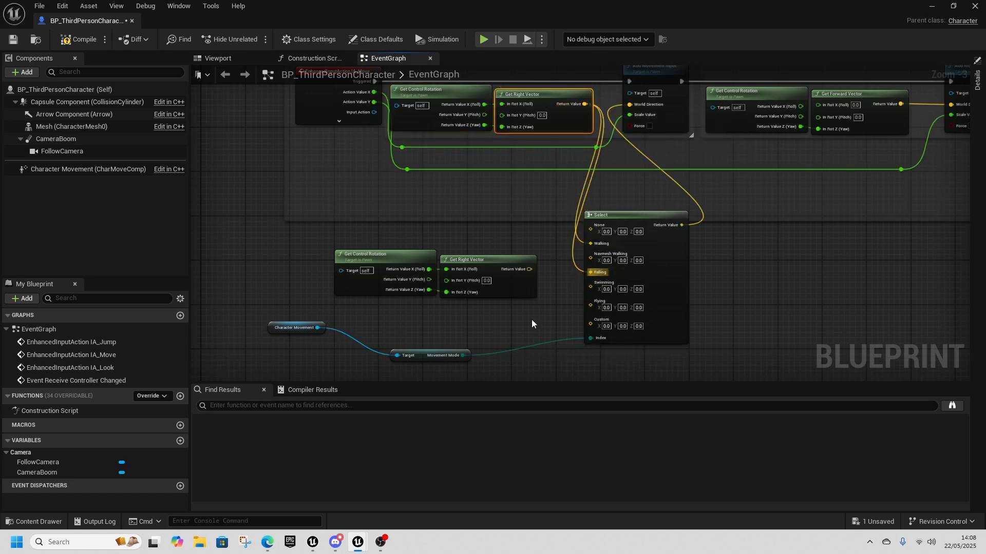
- Feed the duplicated Get Right Vector only pitch and yaw from its Get Control Rotation, and connect its return value to the Select's Swimming and Flying options
right_click_drag(479, 289, 542, 269)
scroll(542, 269, "up", 2)
left_click(557, 235)
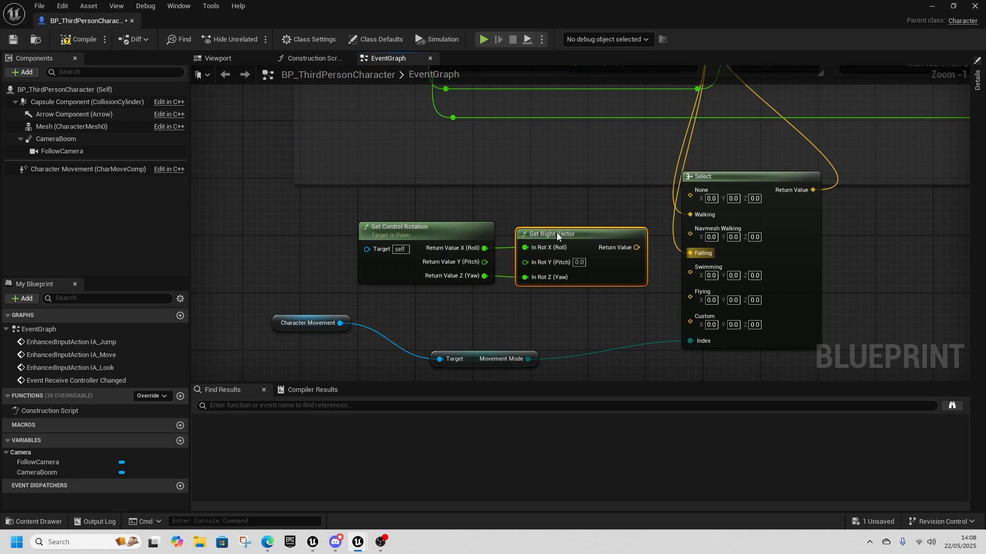
left_click(501, 249, "alt")
left_click_drag(483, 262, 533, 266)
right_click_drag(595, 299, 523, 294)
left_click_drag(558, 242, 626, 269)
scroll(770, 241, "down", 2)
right_click_drag(770, 242, 454, 338)
right_click_drag(550, 288, 662, 230)
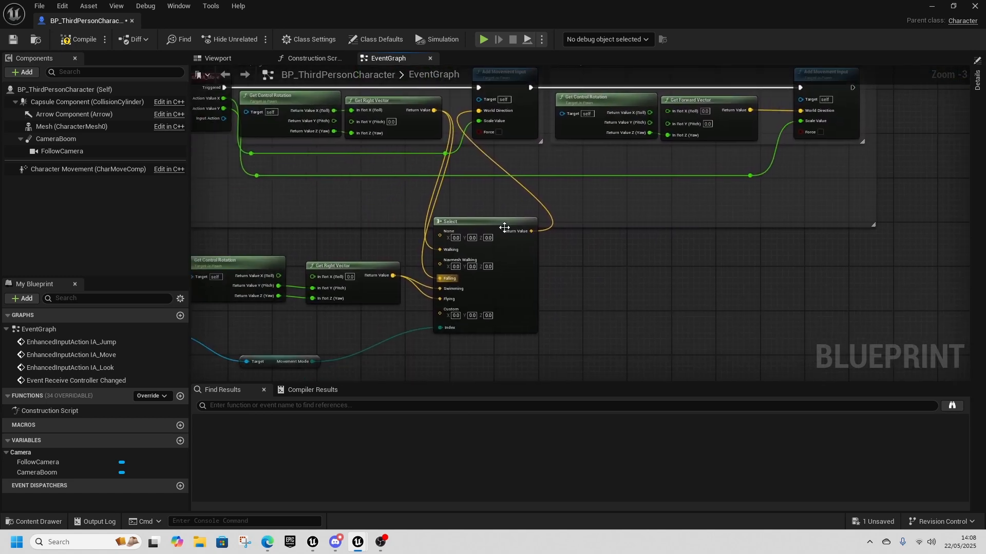
- Duplicate the Select, Character Movement and Movement Mode nodes, and connect the copied Select to the Forward/Backward Add Movement Input's World Direction
right_click_drag(489, 332, 601, 284)
left_click_drag(235, 292, 370, 301)
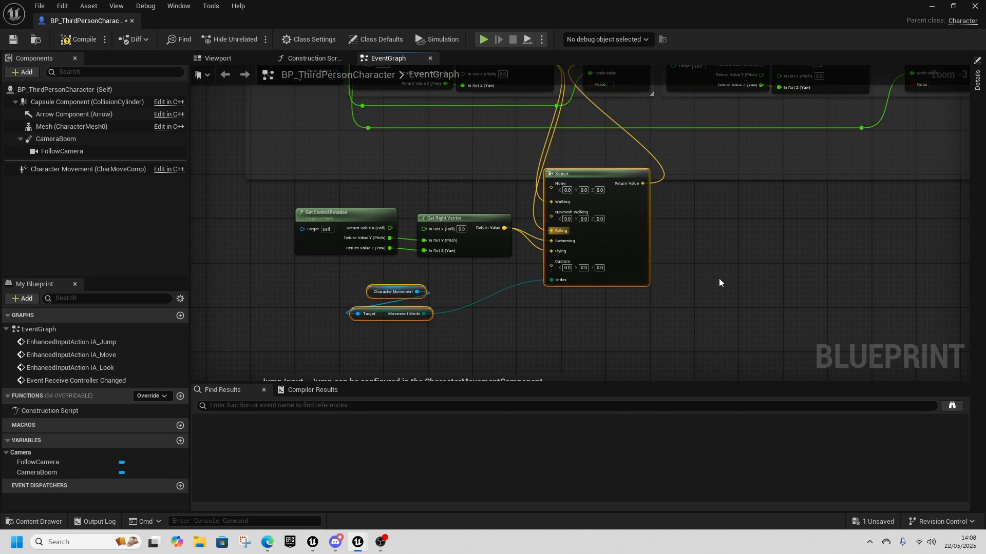
key("ctrl+v")
right_click_drag(758, 263, 549, 313)
left_click_drag(664, 247, 686, 221)
left_click_drag(755, 227, 704, 112)
- Duplicate the Forward/Backward section's Get Control Rotation and Get Forward Vector nodes and place the copies beside the second Select node
right_click_drag(537, 228, 582, 214)
left_click_drag(602, 205, 506, 158)
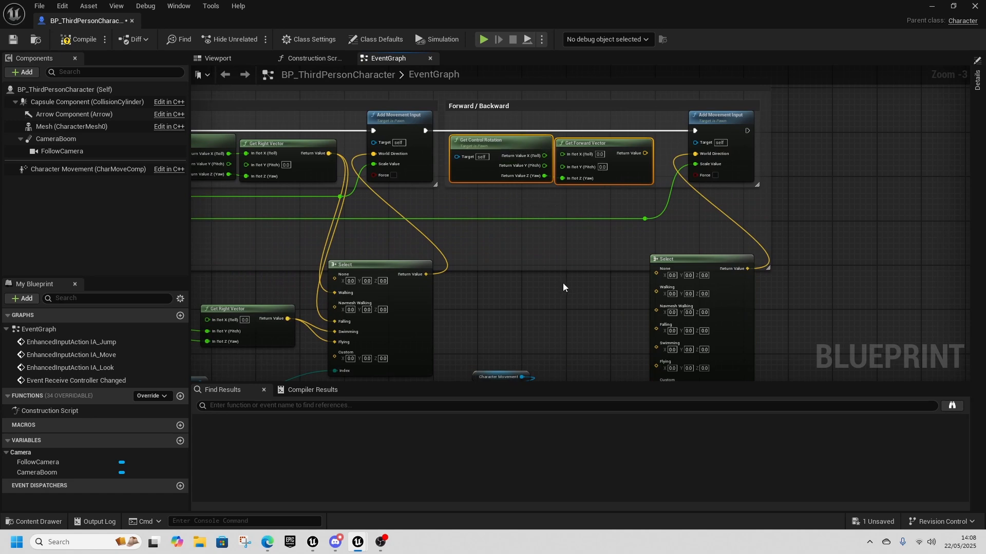
key("ctrl+c")
key("ctrl+v")
left_click_drag(627, 287, 572, 310)
right_click_drag(501, 281, 574, 269)
- Compare the rotation connections of the Get Right Vector nodes with those of the original and duplicated Get Forward Vector nodes
left_click(328, 300)
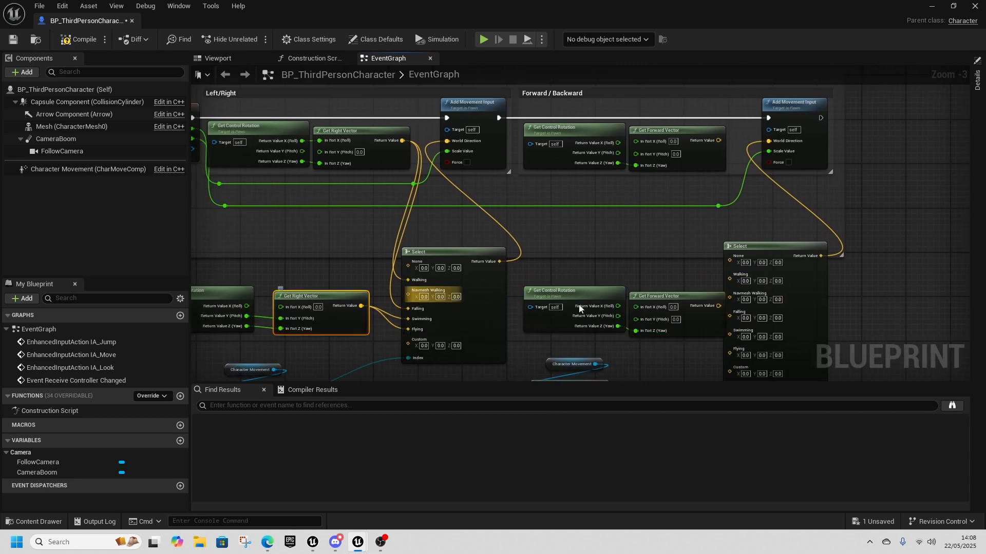
scroll(639, 308, "up", 3)
left_click(688, 269)
right_click_drag(662, 318, 602, 296)
left_click_drag(786, 172, 817, 169)
right_click_drag(494, 322, 406, 316)
left_click(591, 125)
right_click_drag(603, 252, 352, 165)
right_click_drag(721, 227, 549, 214)
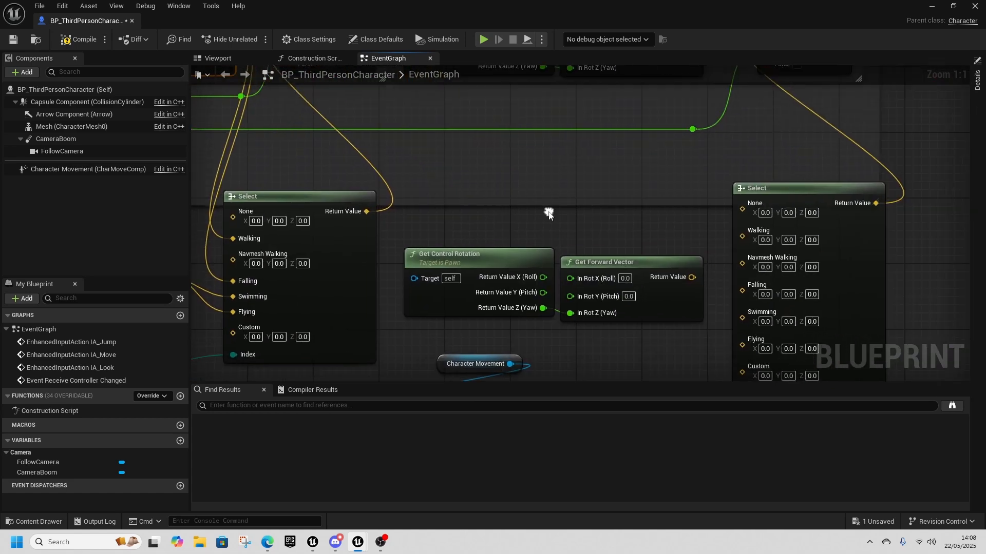
left_click(623, 257)
right_click_drag(621, 118, 622, 222)
left_click(612, 125)
right_click_drag(630, 335, 639, 263)
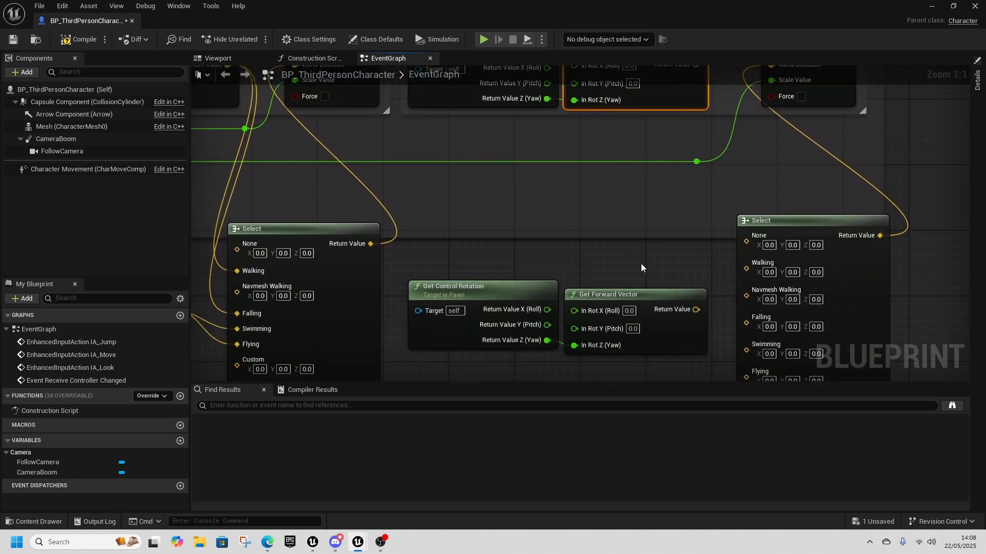
- Connect the duplicated Get Control Rotation's pitch to its Get Forward Vector, whose return value feeds the second Select's Swimming and Flying options
left_click_drag(637, 300, 645, 294)
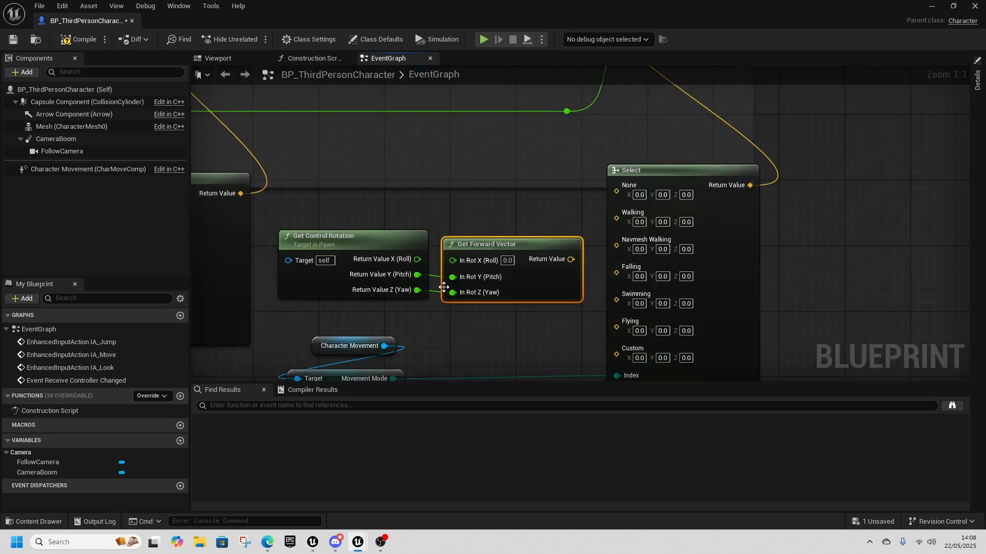
right_click_drag(496, 320, 466, 320)
left_click(357, 248)
left_click(468, 251)
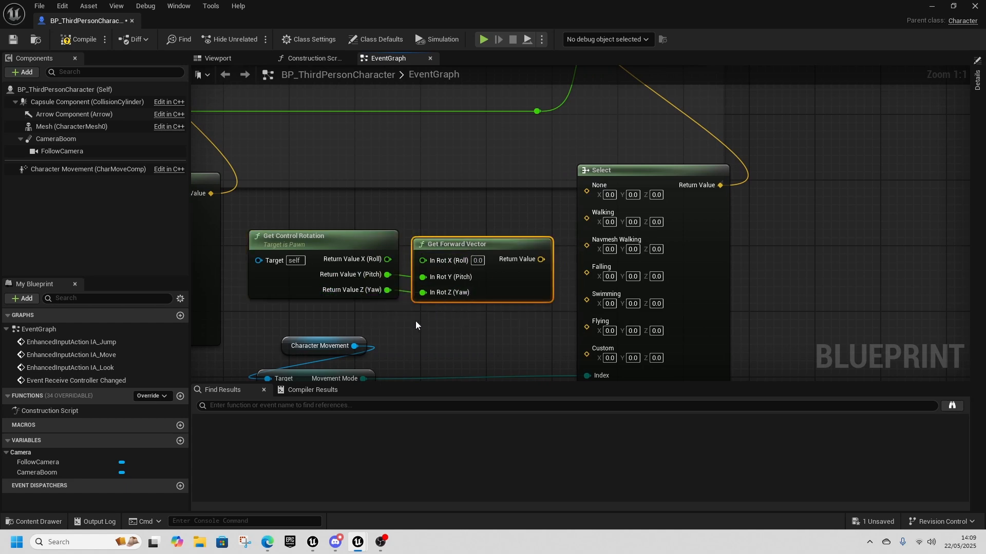
right_click_drag(529, 341, 476, 327)
mouse_move(484, 240)
left_mouse_down()
mouse_move(487, 268)
mouse_move(534, 321)
mouse_move(498, 267)
mouse_move(534, 282)
mouse_move(467, 235)
left_mouse_up()
- Connect the original Get Forward Vector's return value to the second Select node's Walking and Falling options
right_click_drag(467, 234, 473, 346)
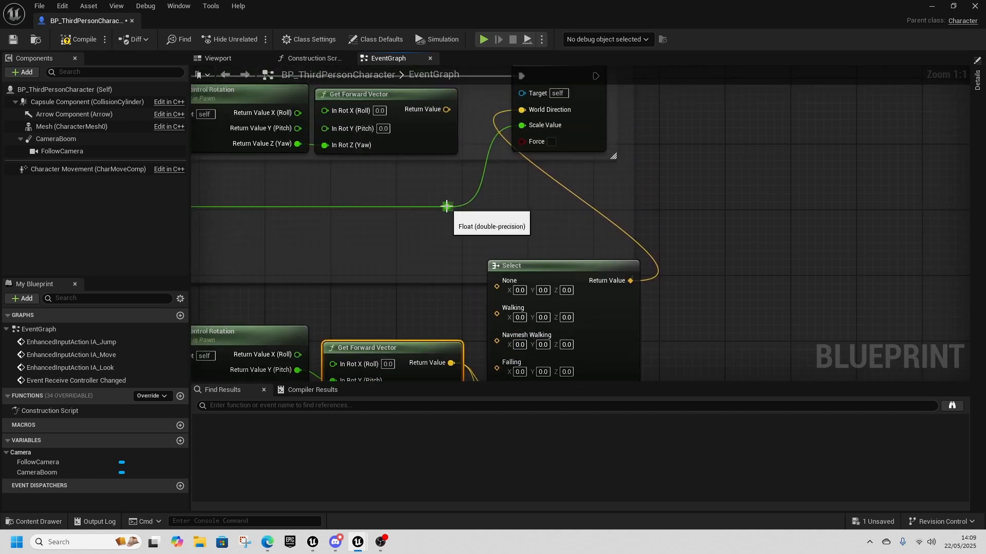
right_click_drag(489, 123, 491, 174)
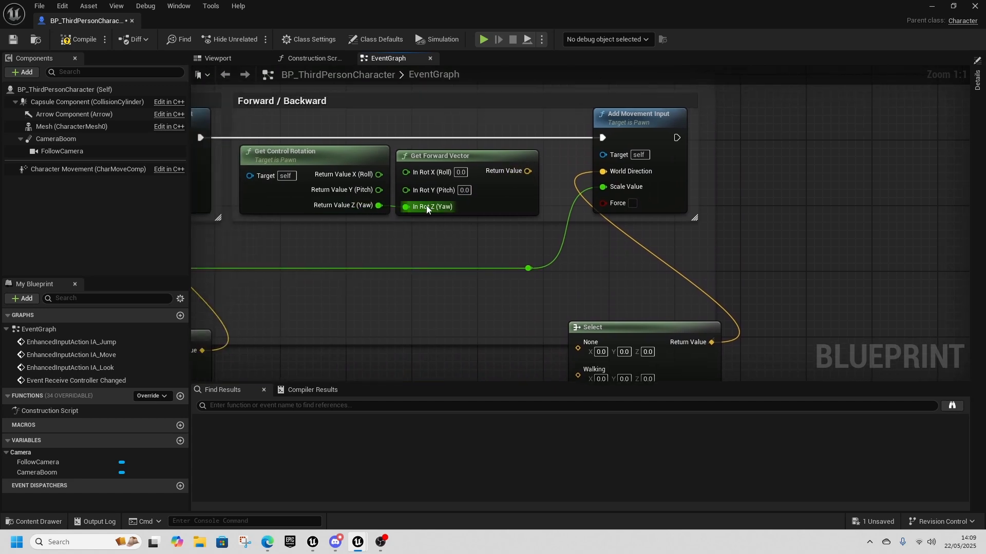
left_click_drag(525, 171, 578, 316)
left_click_drag(528, 126, 579, 319)
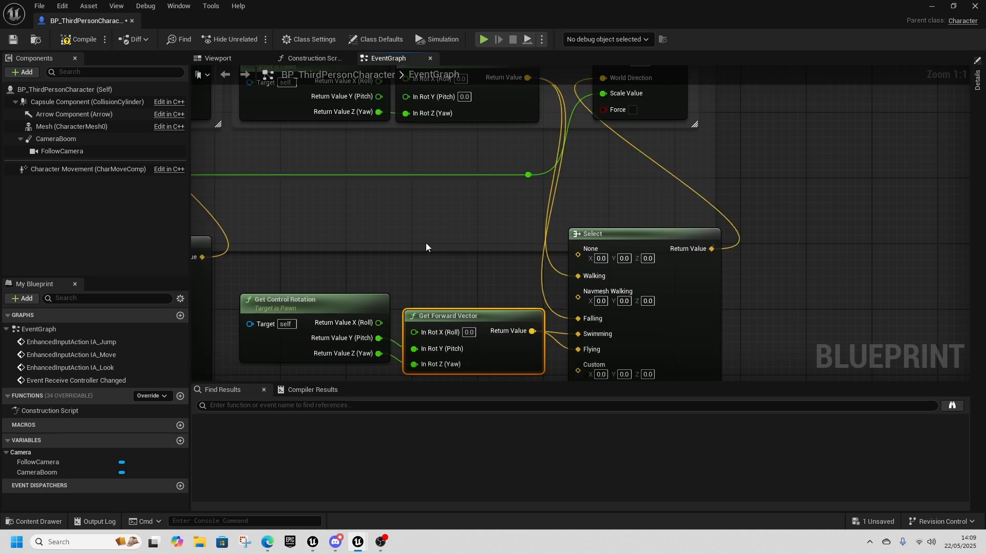
- Save the blueprint and arrange each Character Movement and Movement Mode pair neatly beneath its section's vector node
left_click(16, 43)
scroll(396, 273, "down", 1)
right_click_drag(395, 275, 571, 251)
right_click_drag(457, 270, 642, 182)
left_click_drag(250, 267, 359, 299)
right_click_drag(642, 280, 435, 276)
left_click_drag(452, 261, 662, 299)
right_click_drag(272, 231, 370, 266)
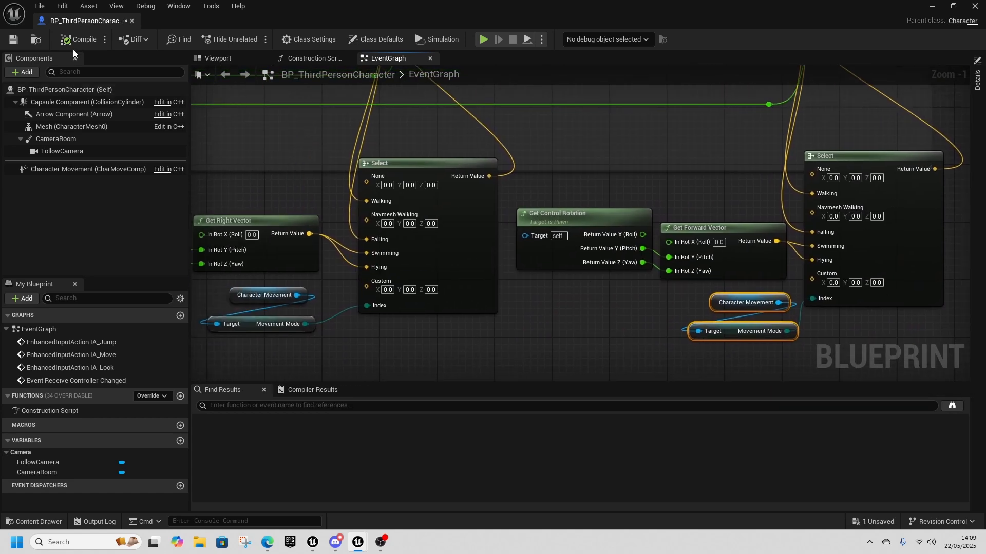
- Add a keyboard event for the 1 key in the empty area below the Jump Input section
scroll(403, 152, "down", 2)
right_click_drag(502, 324, 566, 183)
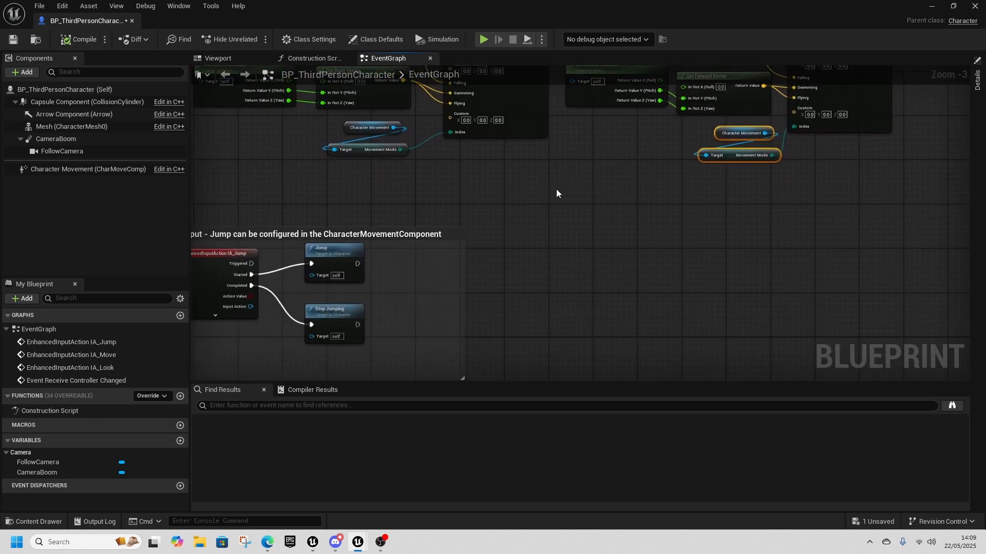
right_click_drag(513, 235, 603, 212)
right_click(446, 289)
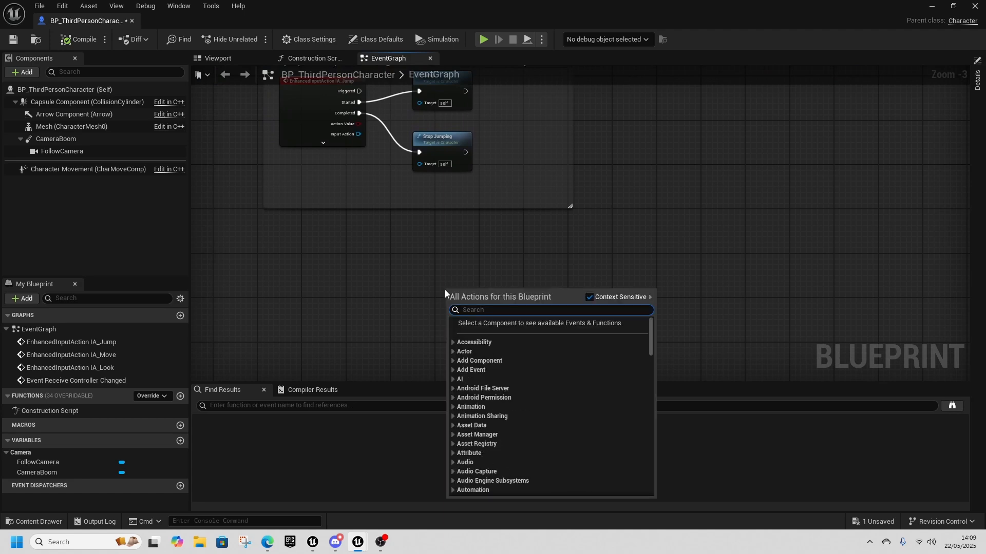
type("1")
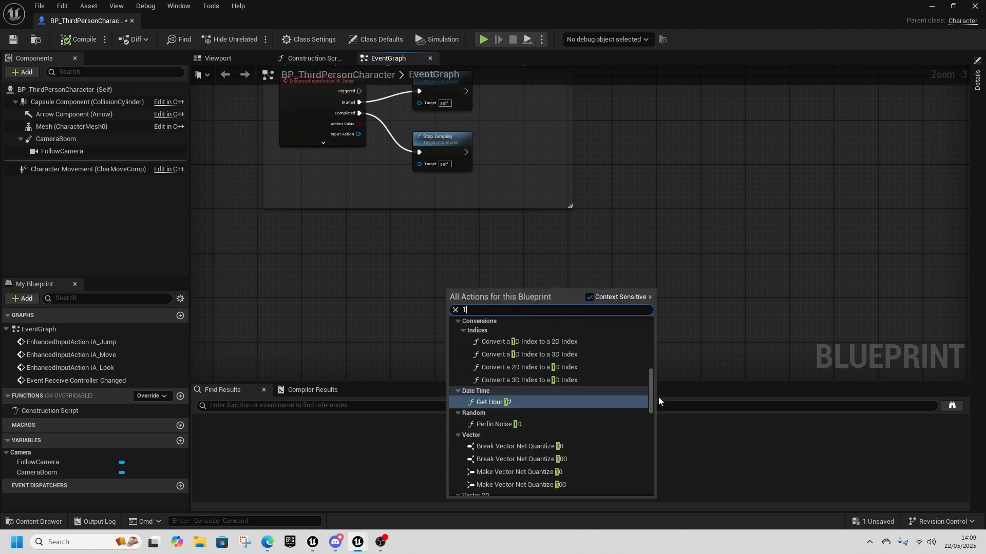
scroll(543, 431, "down", 4)
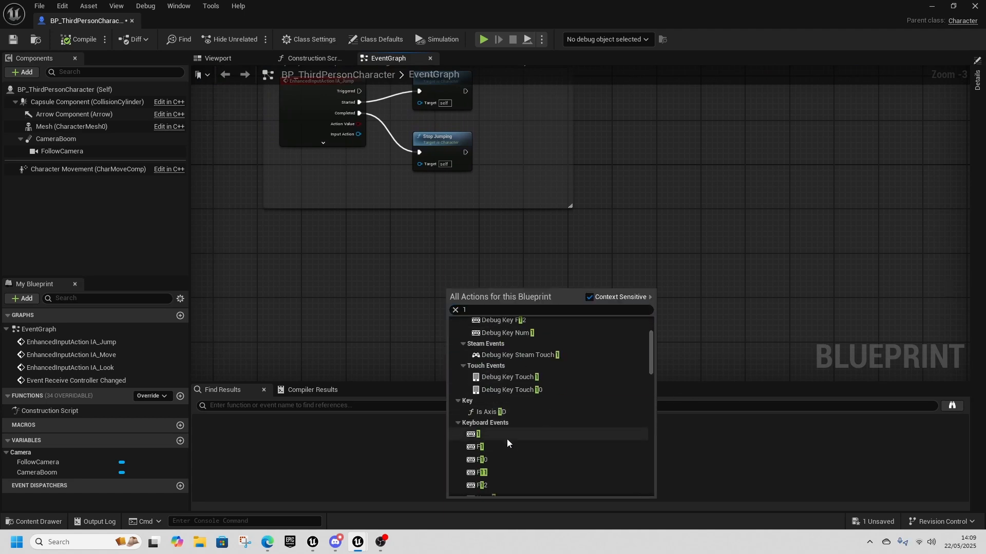
left_click(507, 440)
scroll(471, 310, "up", 3)
- Add a Character Movement reference near the 1 key event and create a Set Movement Mode node from it
left_click(59, 170)
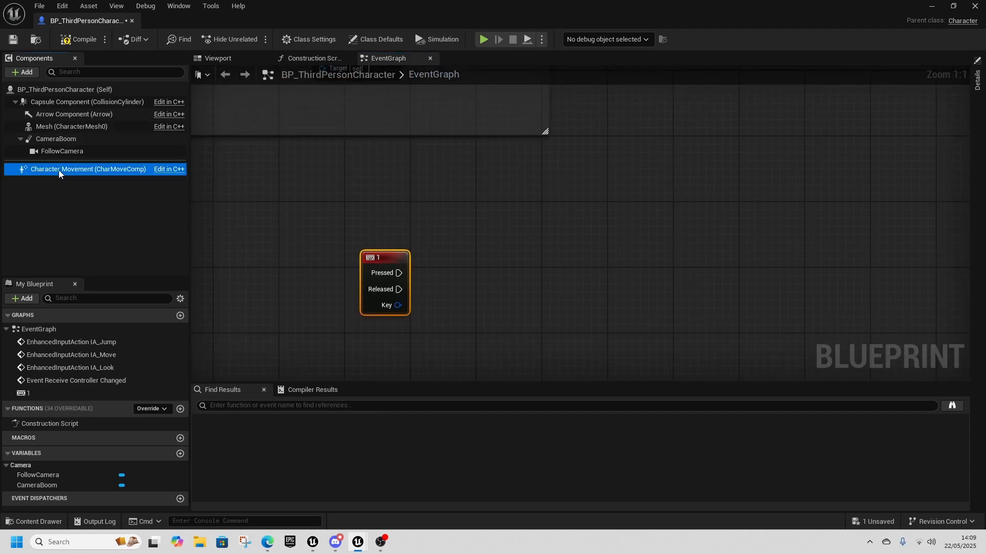
left_click_drag(375, 199, 376, 201)
left_click_drag(452, 203, 512, 268)
type("s")
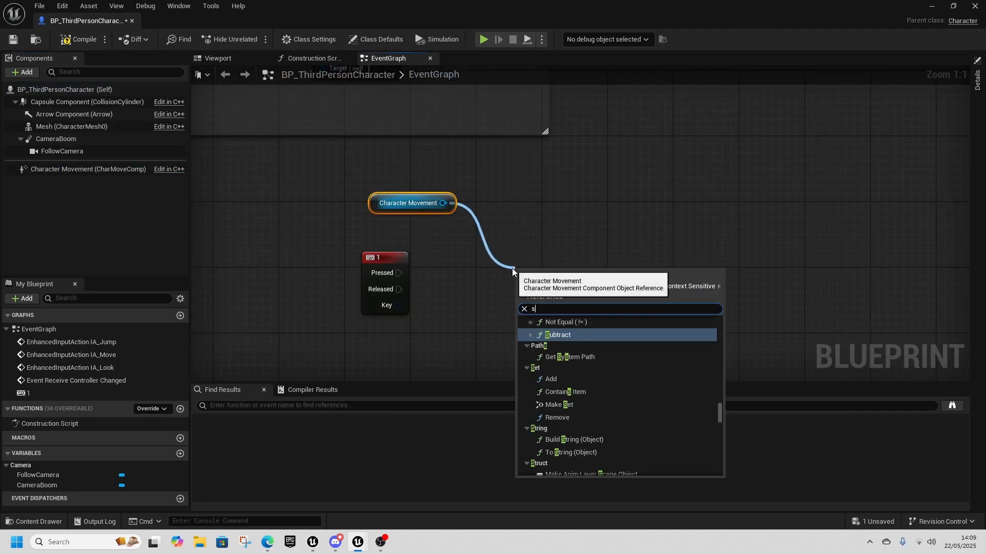
type("et movement")
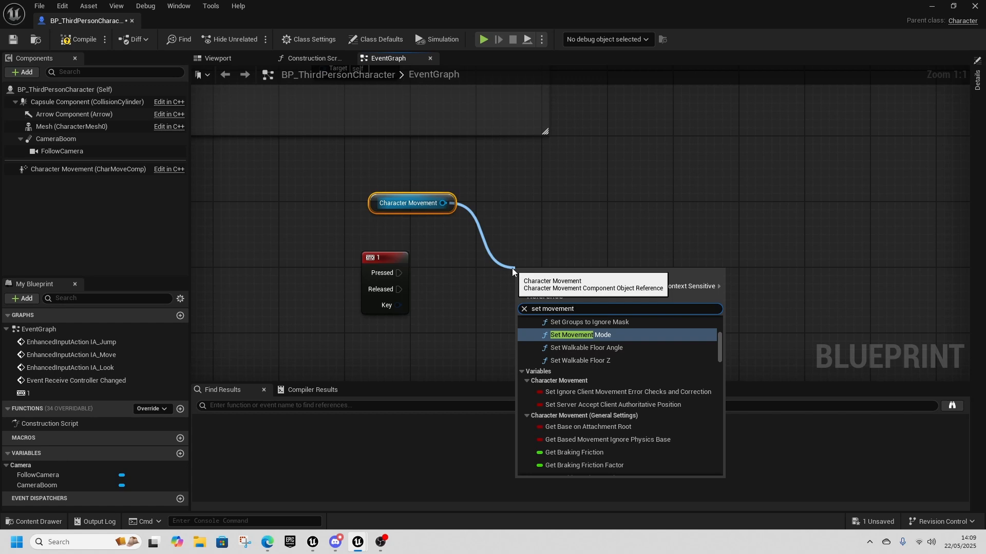
key("Return")
- Run Set Movement Mode from the 1 key's Pressed output and choose its new movement mode
left_click_drag(399, 272, 519, 274)
left_click(553, 313)
left_click(548, 361)
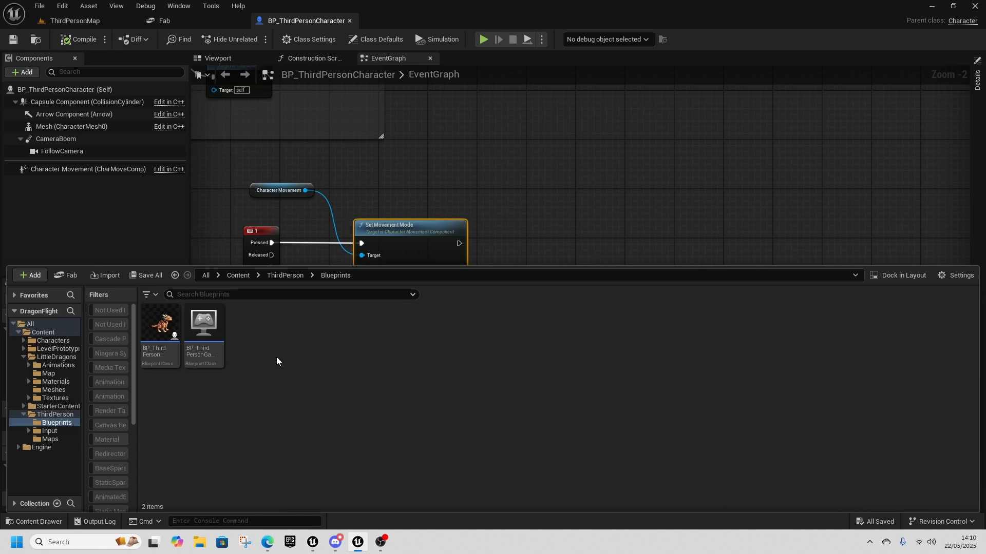
- Create an animation blueprint for Little_Dragon_Skeleton in the ThirdPerson Blueprints folder and name it ABP_Dragon
right_click(264, 342)
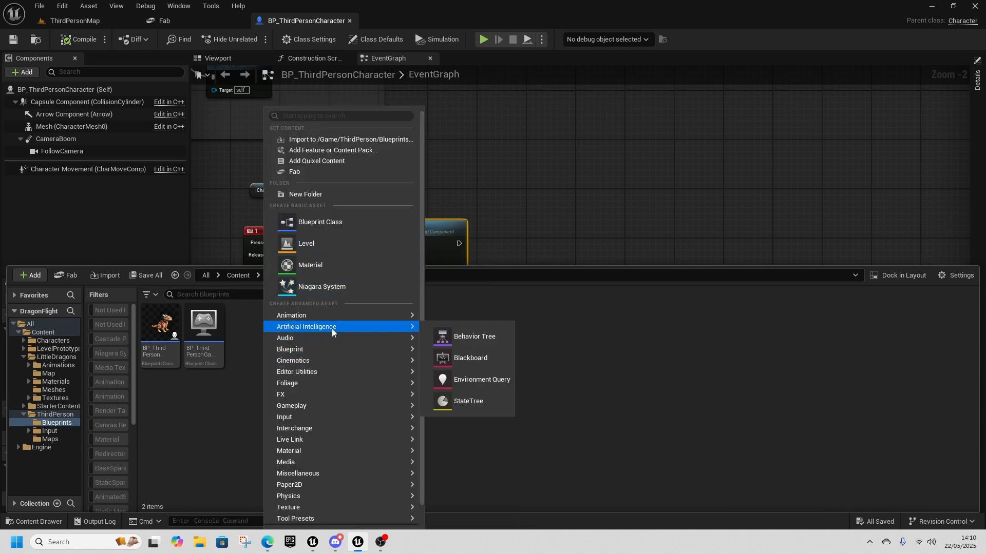
mouse_move(329, 316)
left_click(483, 302)
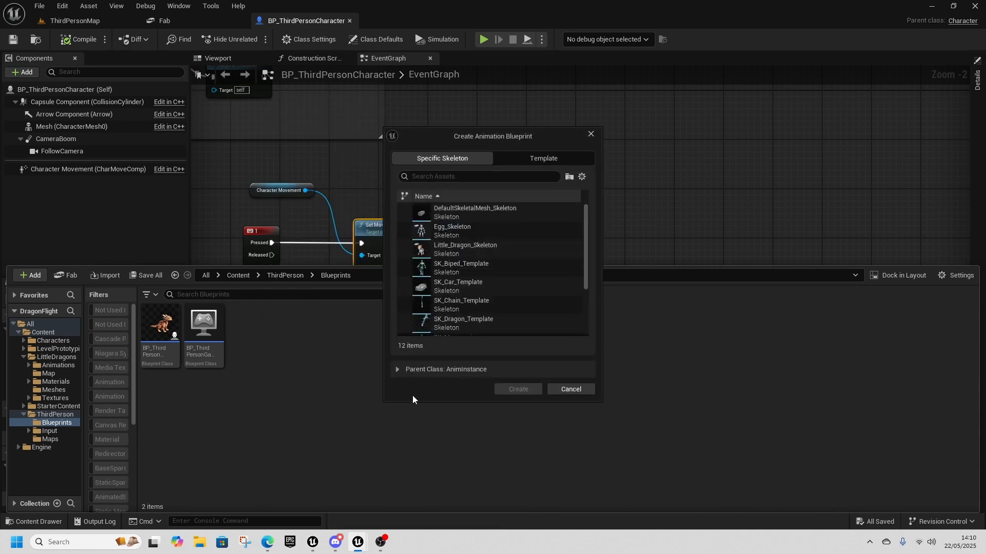
left_click(462, 250)
left_click(519, 389)
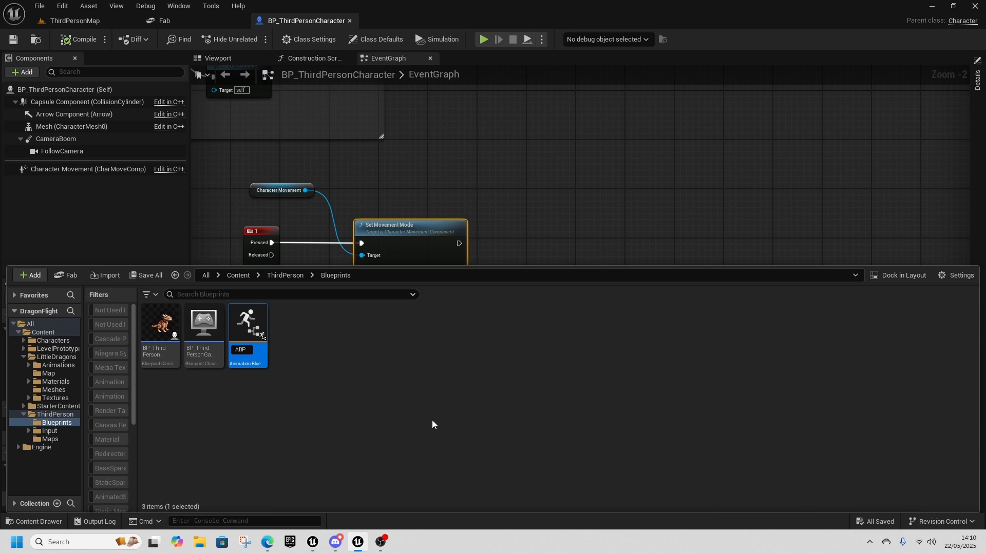
key("Return")
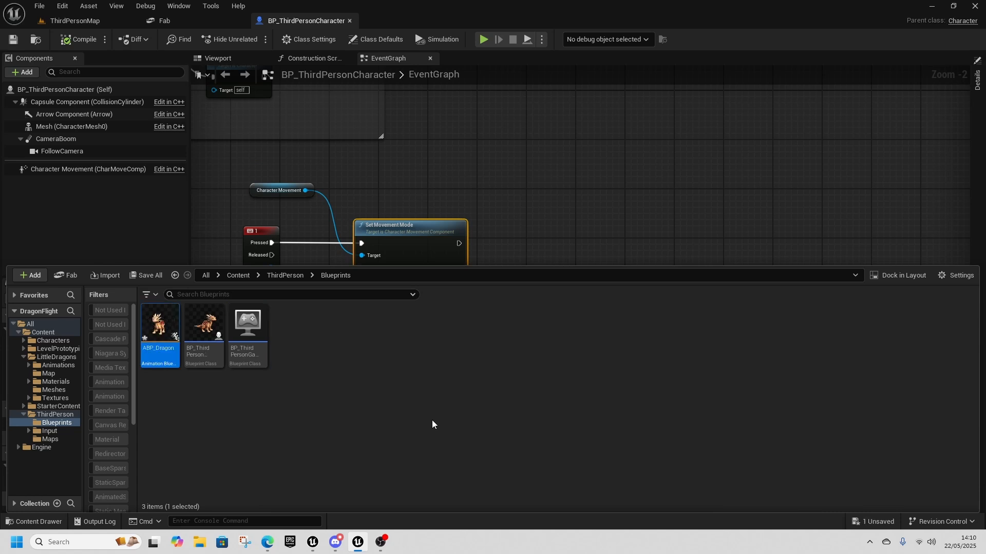
- Open the ABP_Dragon animation blueprint for editing
left_click(361, 338)
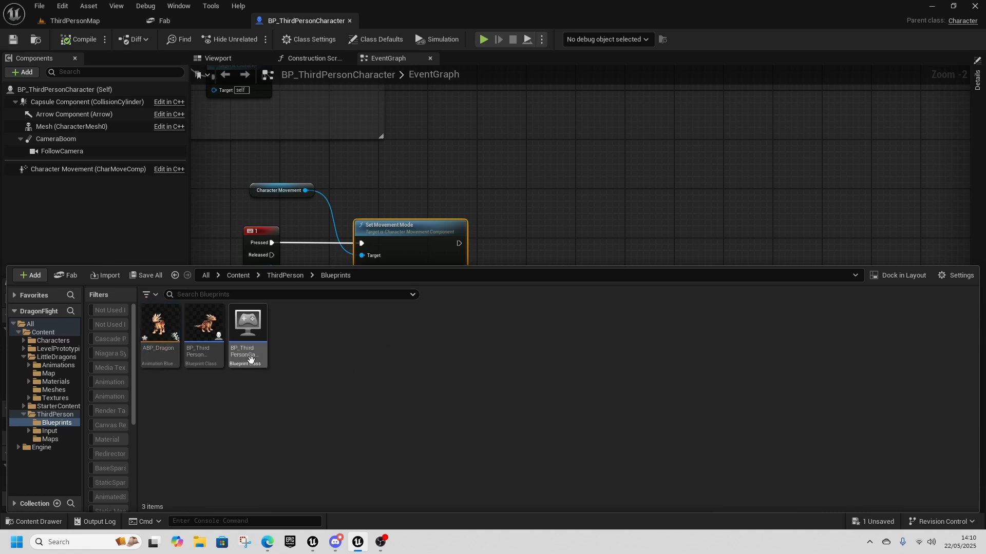
left_click(158, 354)
key("Return")
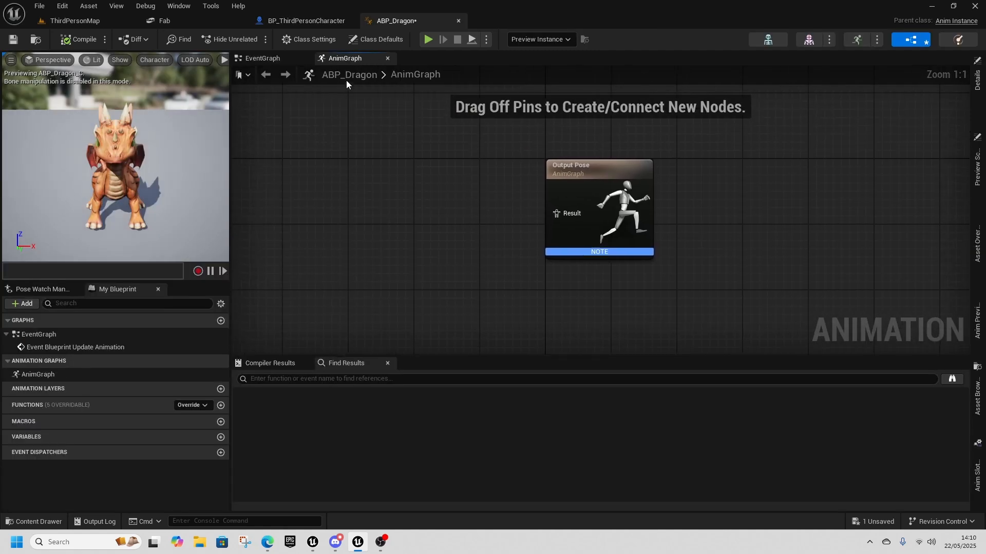
scroll(604, 243, "down", 2)
right_click(432, 229)
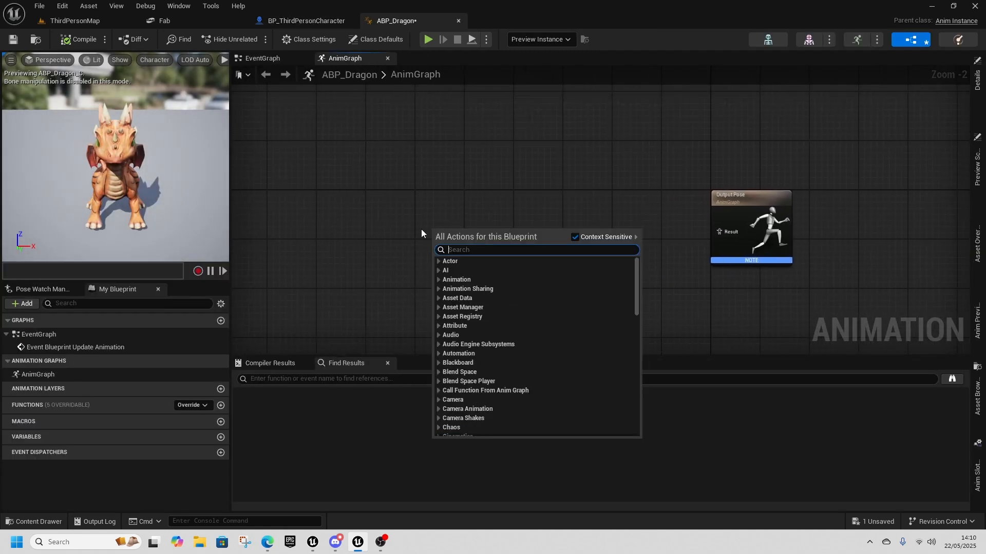
type("statem")
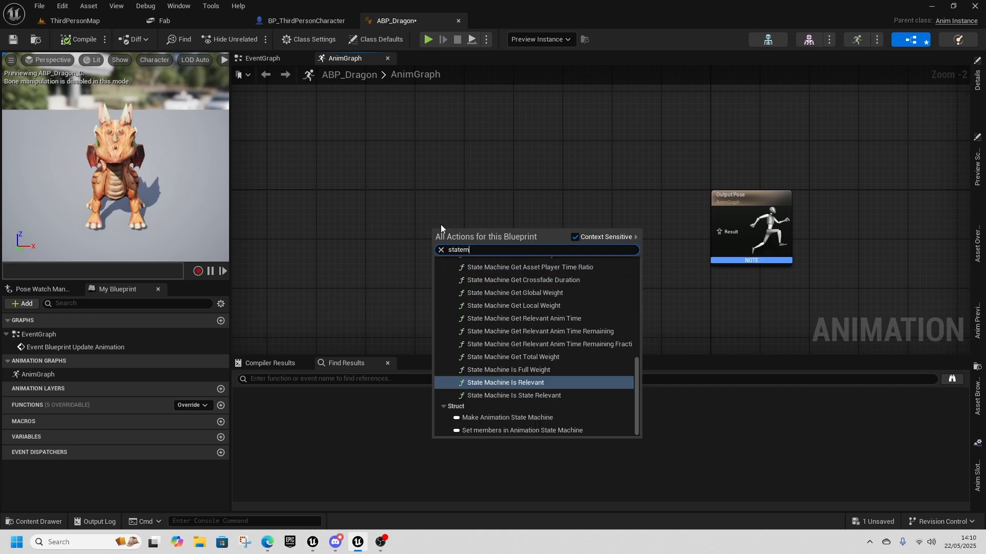
left_click_drag(636, 377, 630, 260)
left_click(485, 293)
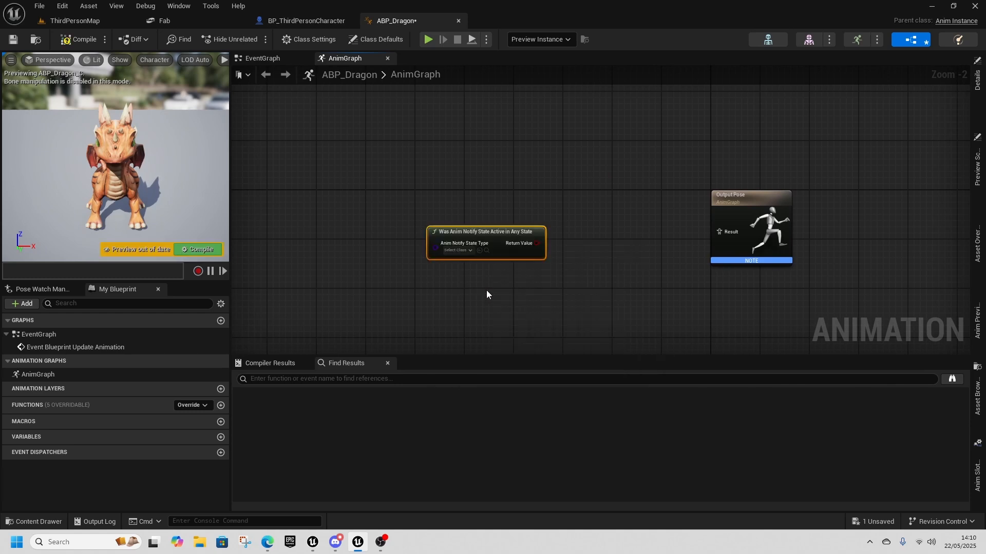
key("Delete")
- Add a State Machine node to the AnimGraph, some distance before the Output Pose
right_click(454, 226)
type("state")
scroll(545, 285, "up", 10)
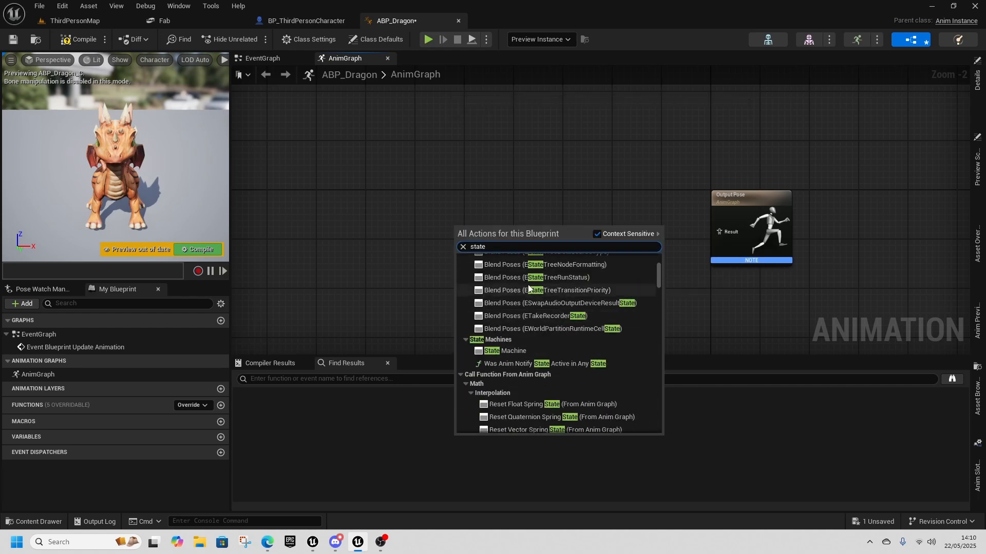
left_click(514, 351)
- Route the state machine's pose through a DefaultSlot slot node into the Output Pose result
left_click_drag(502, 244, 593, 245)
type("defaul")
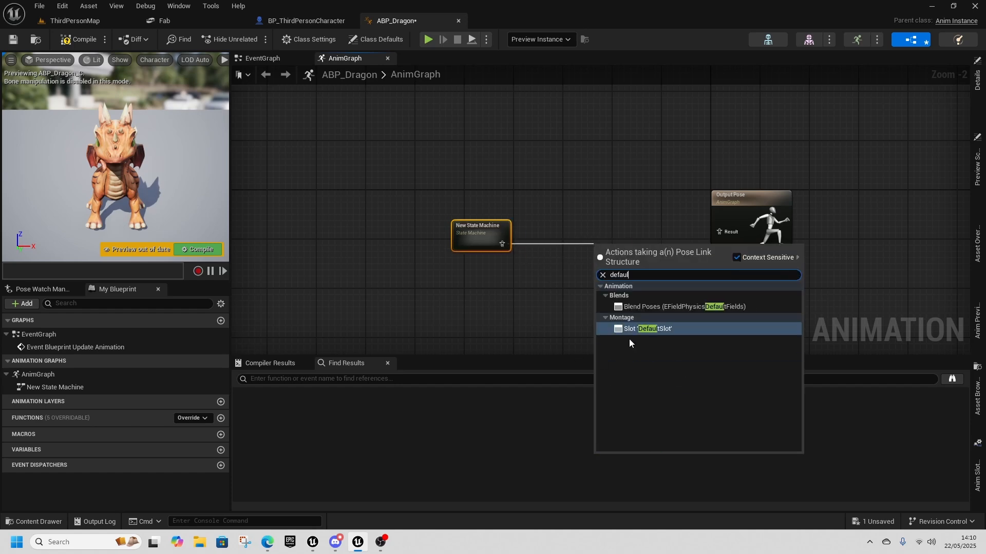
left_click(648, 329)
left_click_drag(647, 263, 724, 233)
left_click_drag(746, 204, 747, 218)
- Align the state machine node with the slot node and rename it Locomotion
left_click_drag(481, 236, 470, 245)
right_click(471, 245)
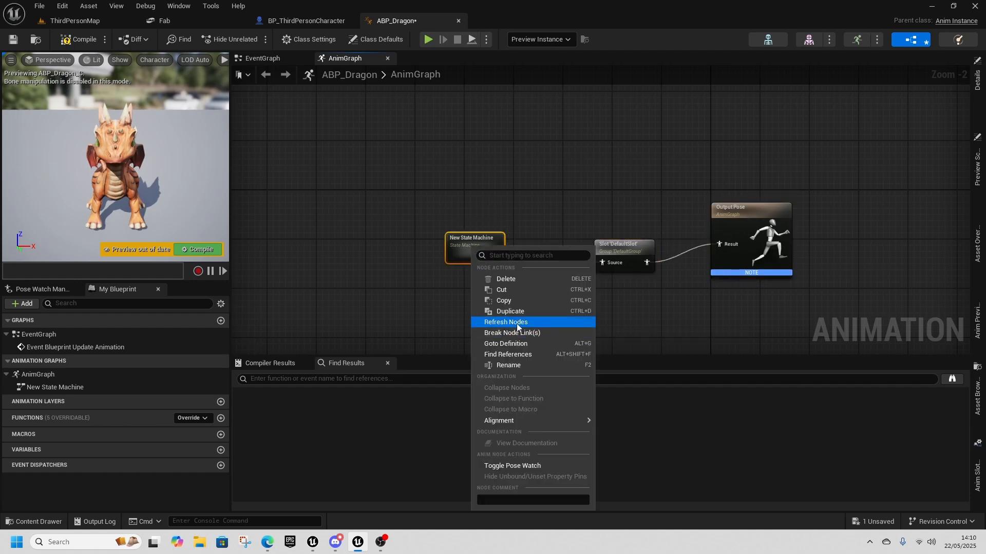
left_click(514, 366)
type("Locomotion")
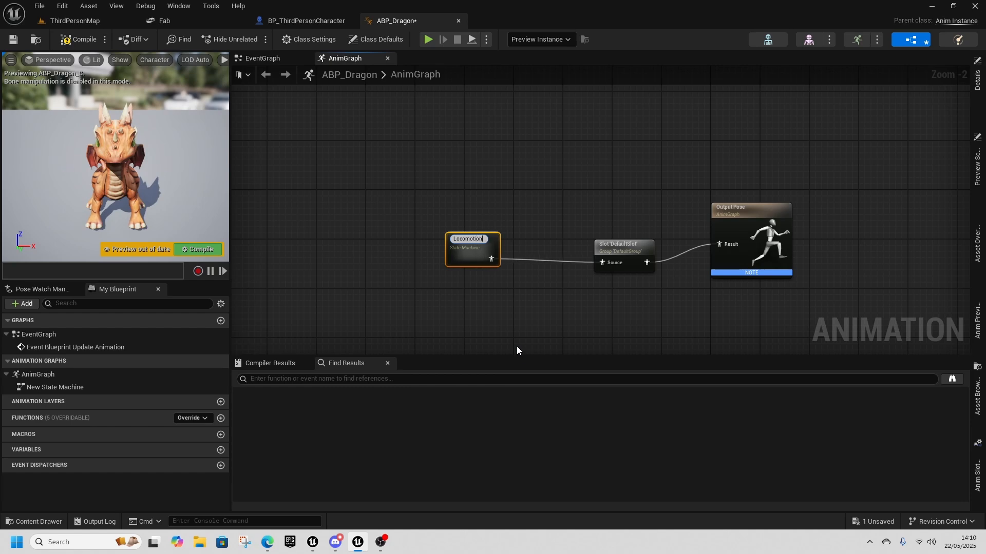
key("Return")
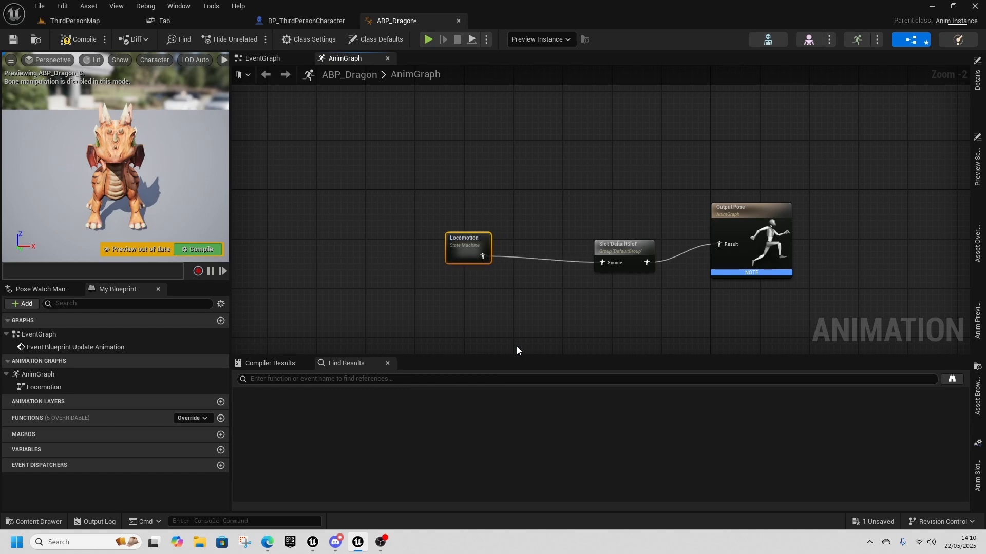
- Open the Locomotion state machine and add a state named IdleRunWalk connected from Entry
double_click(460, 237)
right_click_drag(465, 244, 433, 286)
left_click_drag(454, 244, 609, 244)
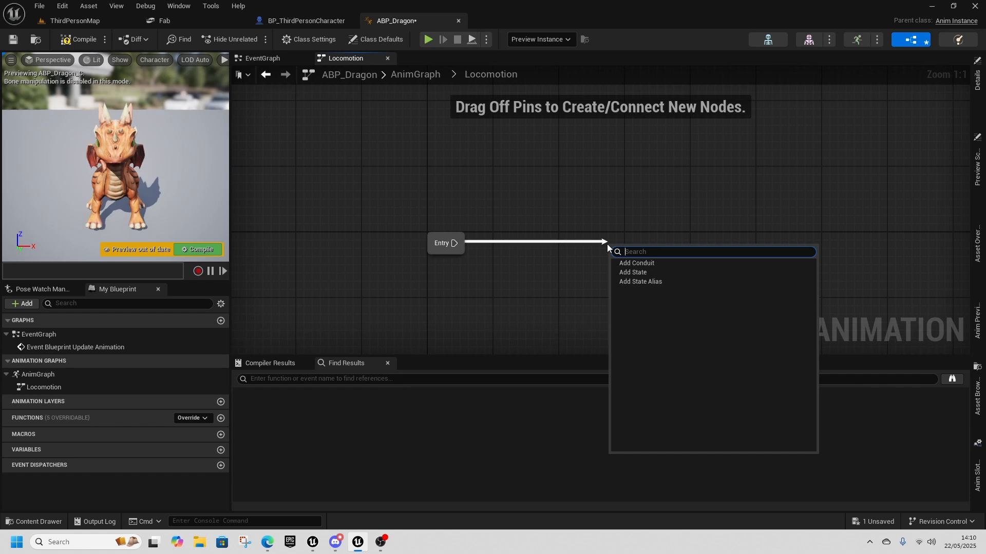
left_click(647, 272)
type("Idl")
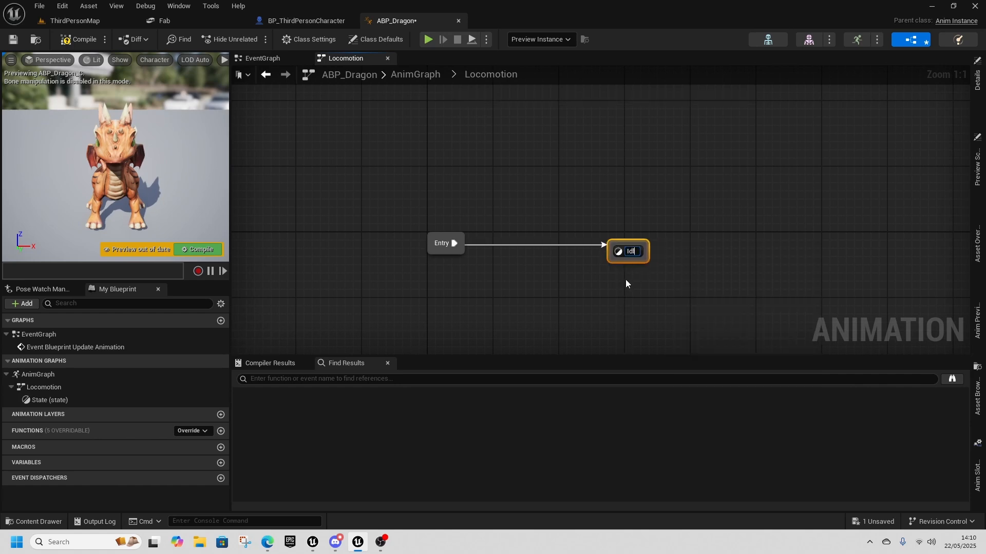
type("eRun")
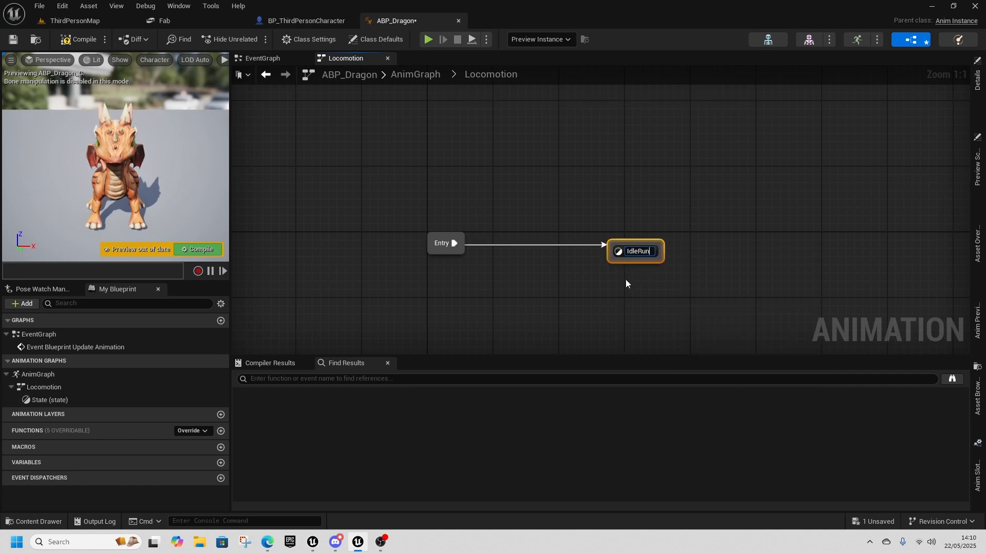
type("Walk")
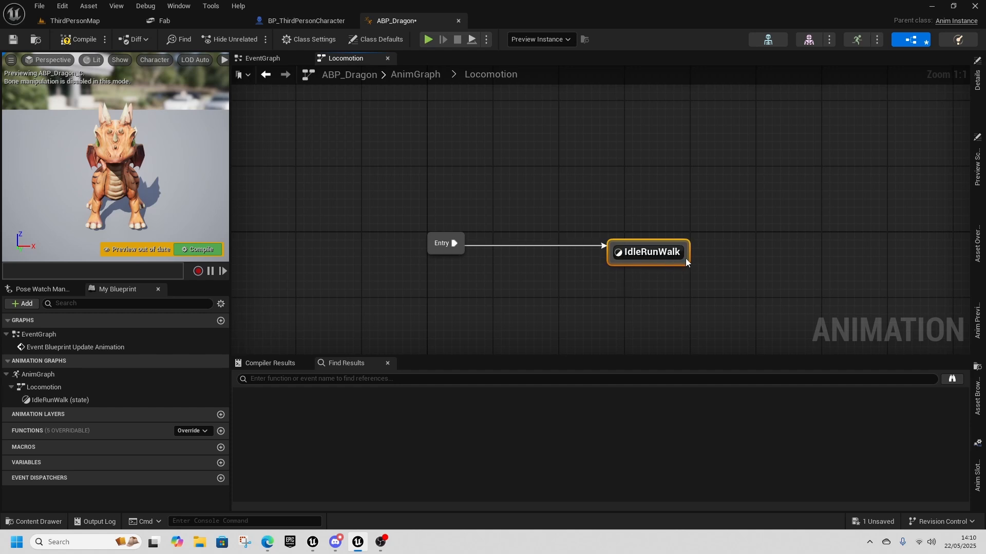
- Add a state named Jump with a transition leading to it from IdleRunWalk
right_click_drag(666, 260, 476, 240)
left_click_drag(508, 245, 693, 241)
left_click(730, 264)
type("Jump")
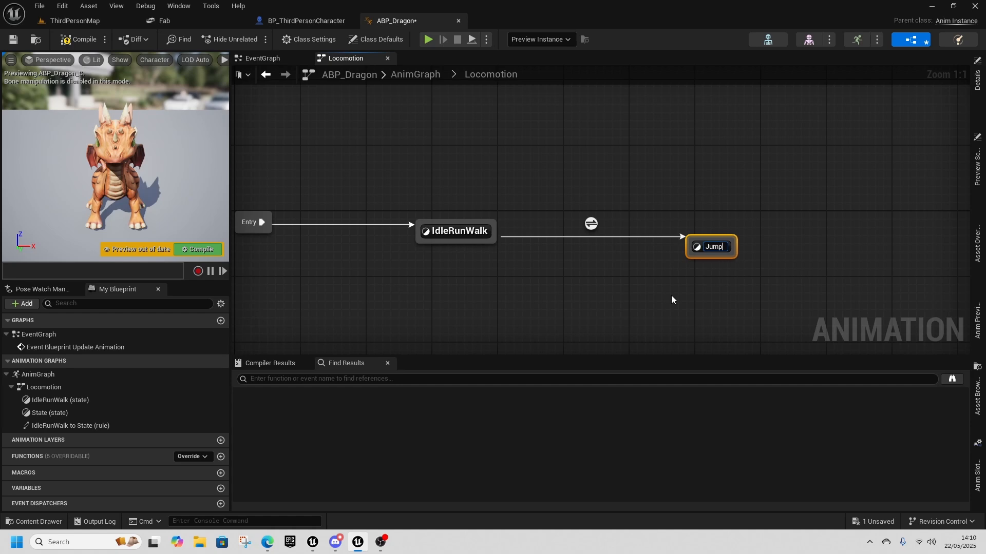
key("Return")
- Add a state named Fall below Jump, with a transition from Jump to it
right_click_drag(670, 295, 599, 231)
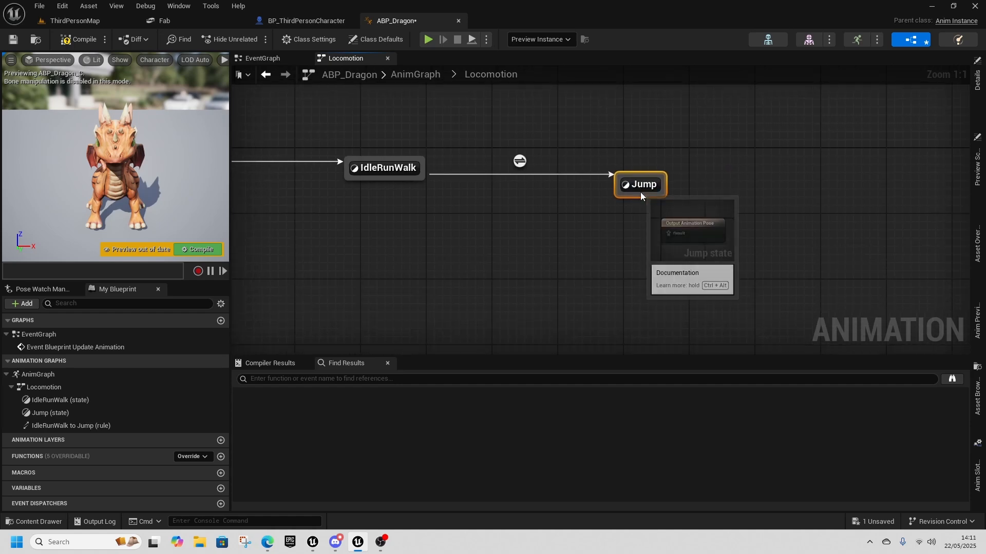
left_click_drag(641, 198, 587, 273)
left_click(628, 308)
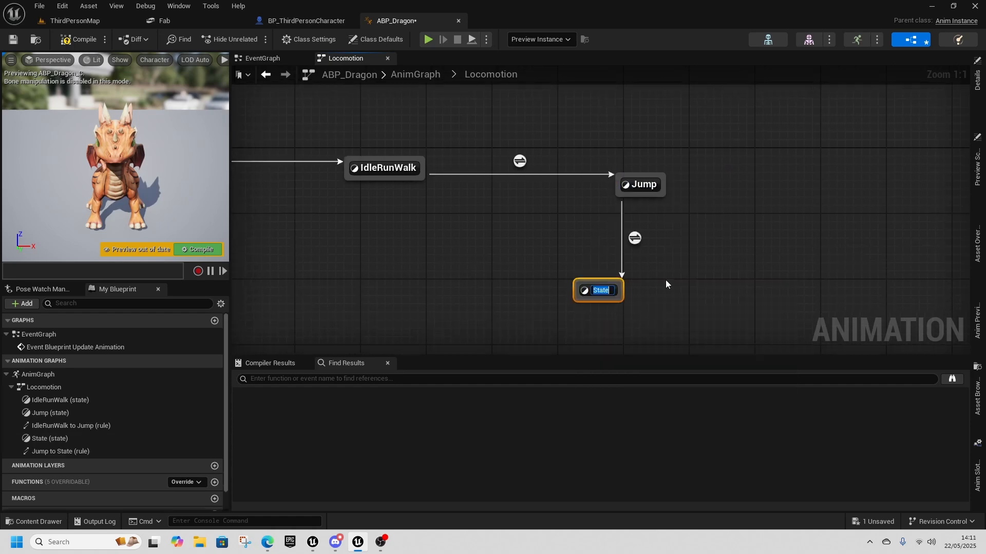
type("Fall")
key("Return")
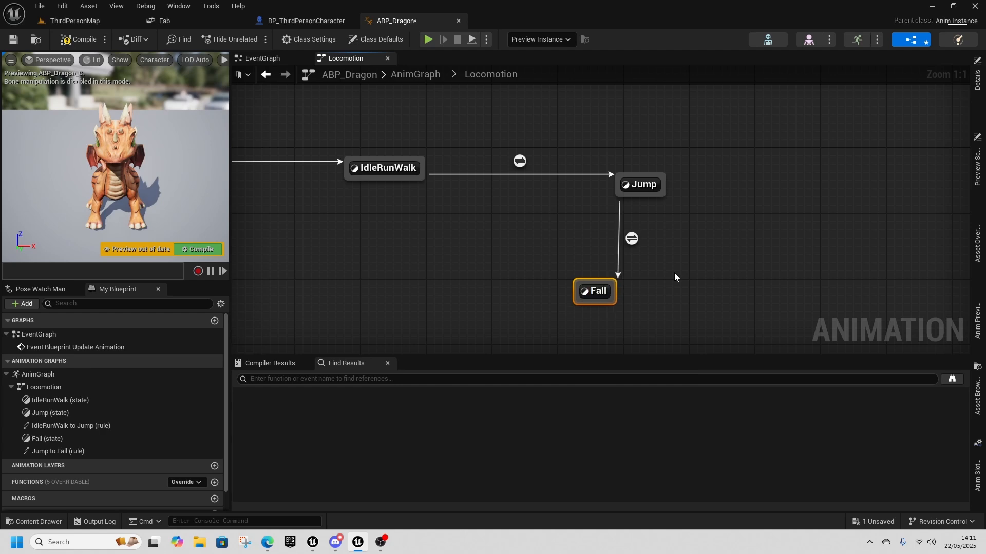
- Add a state named Land reached from Fall, and connect it back to IdleRunWalk with a transition
left_click_drag(579, 298, 424, 277)
left_click(444, 309)
type("Land")
key("Return")
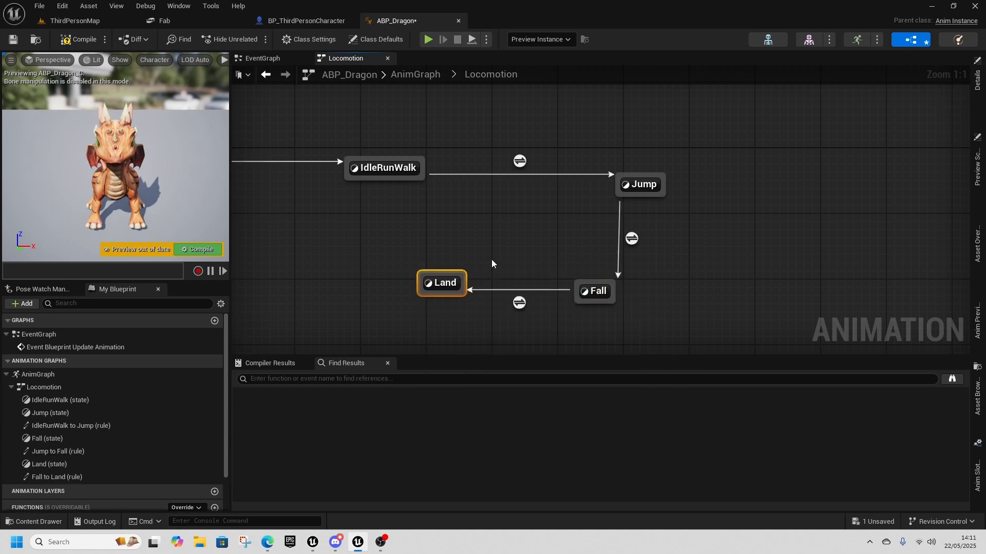
left_click_drag(460, 291, 411, 182)
- Move the Jump state up so it sits roughly level with IdleRunWalk
right_click_drag(490, 242, 486, 313)
left_click(627, 257)
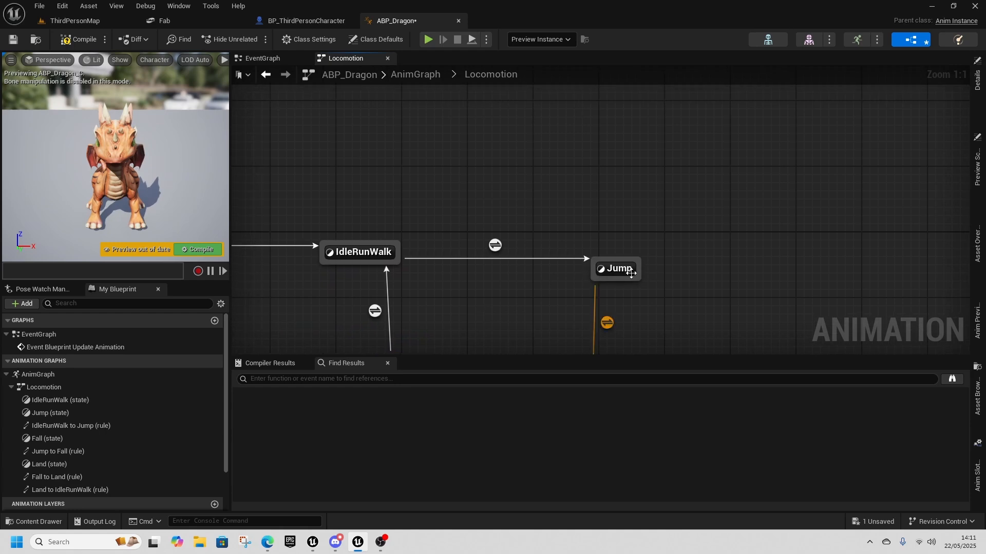
left_click_drag(629, 257, 628, 249)
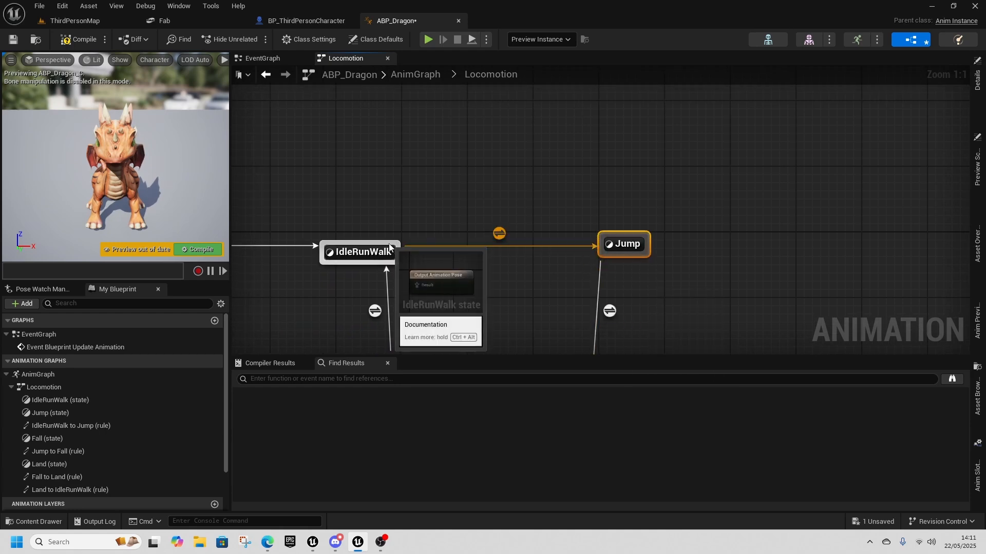
left_click_drag(391, 242, 483, 181)
left_click(405, 181)
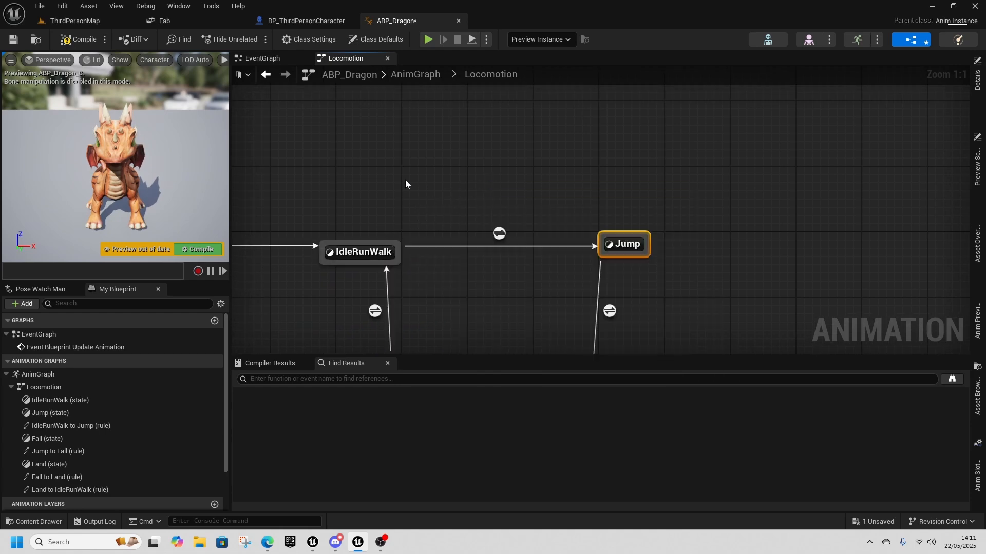
- Add a state named Flying diagonally below Jump, with a transition from Jump to it
right_click_drag(541, 282, 437, 277)
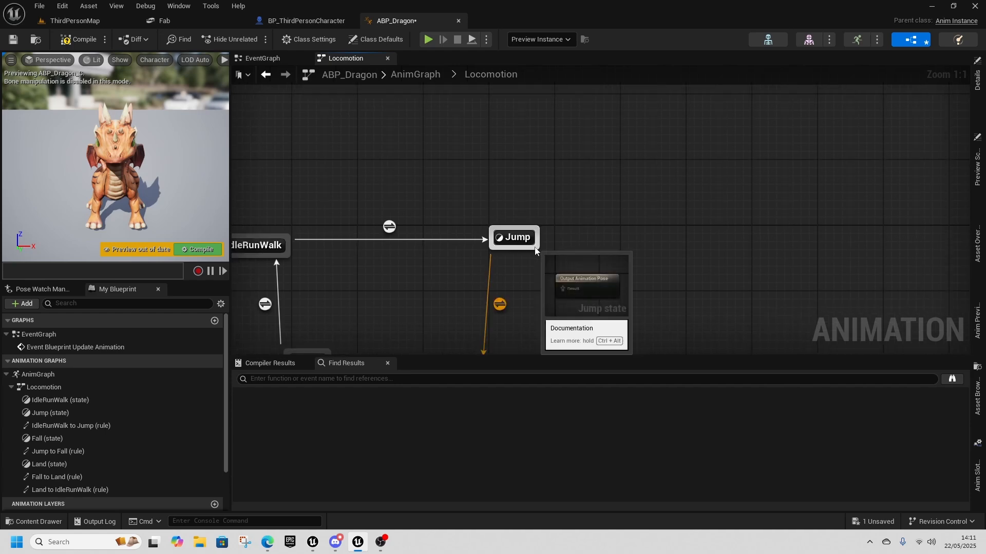
right_click_drag(551, 278, 551, 203)
left_click_drag(534, 175, 681, 258)
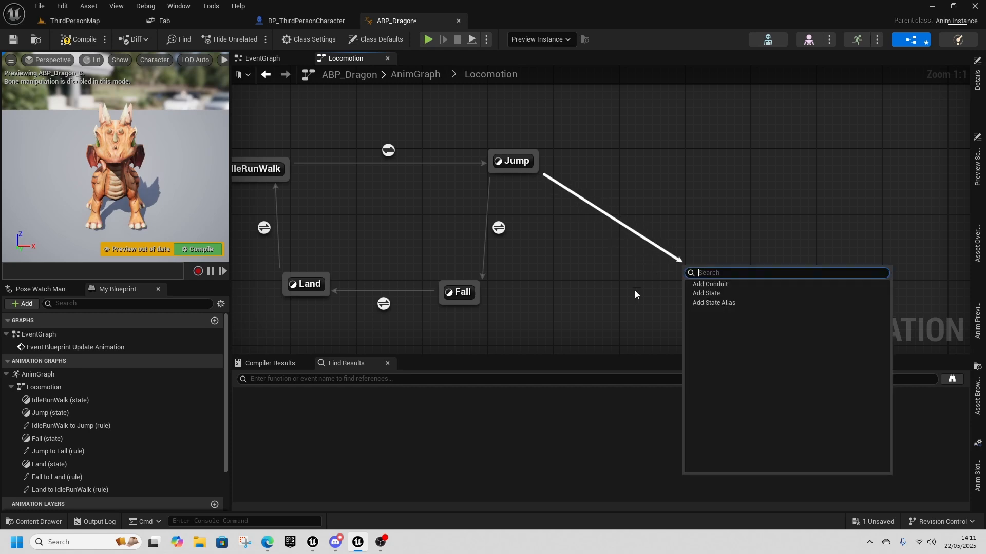
left_click(708, 293)
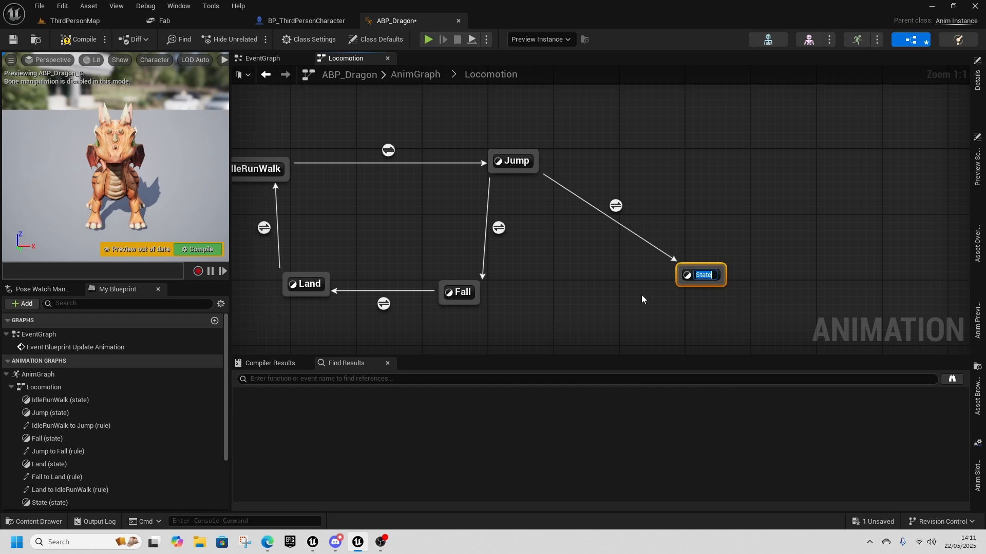
type("Flying")
key("Return")
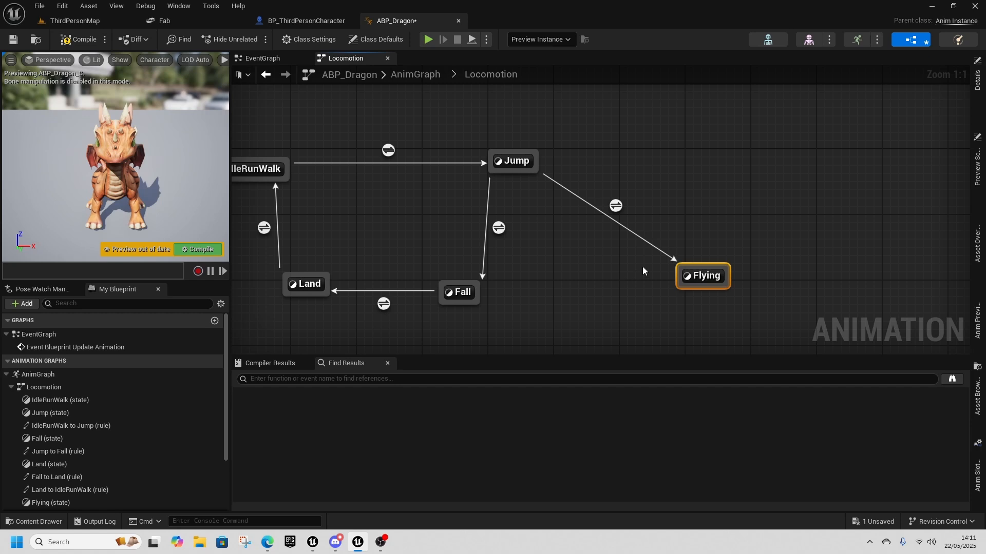
- Raise the Fall state slightly and add a transition from Flying to Fall
right_click_drag(610, 332, 691, 319)
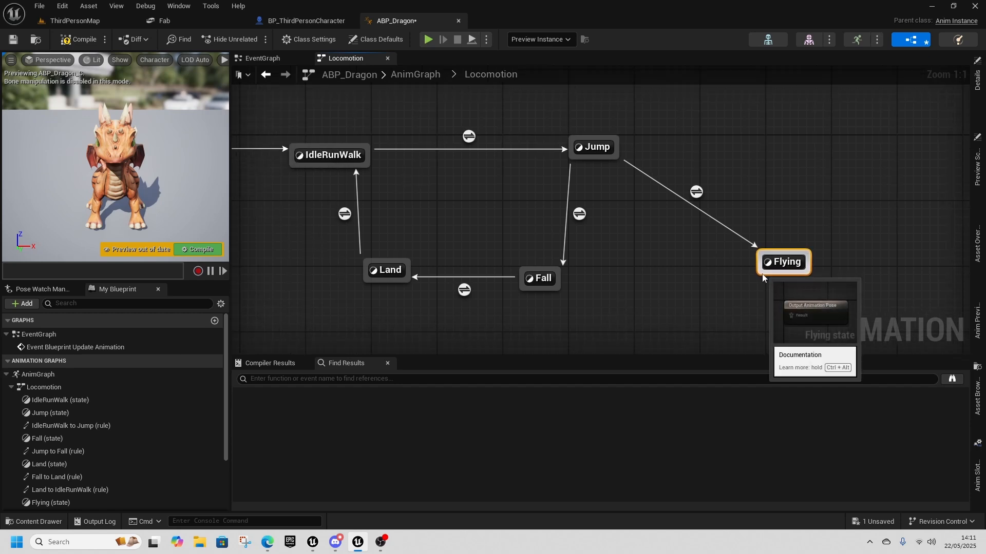
left_click_drag(543, 282, 551, 248)
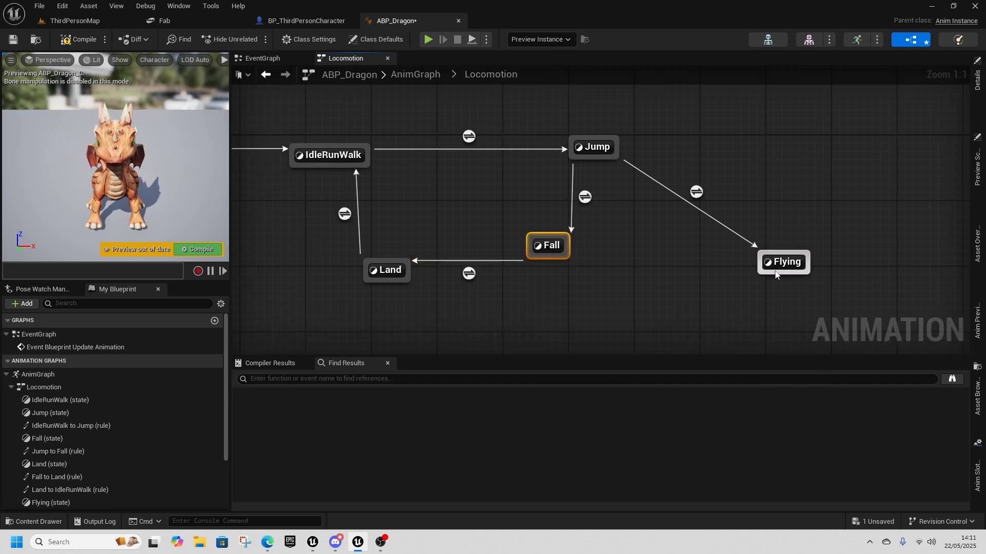
left_click_drag(776, 275, 565, 255)
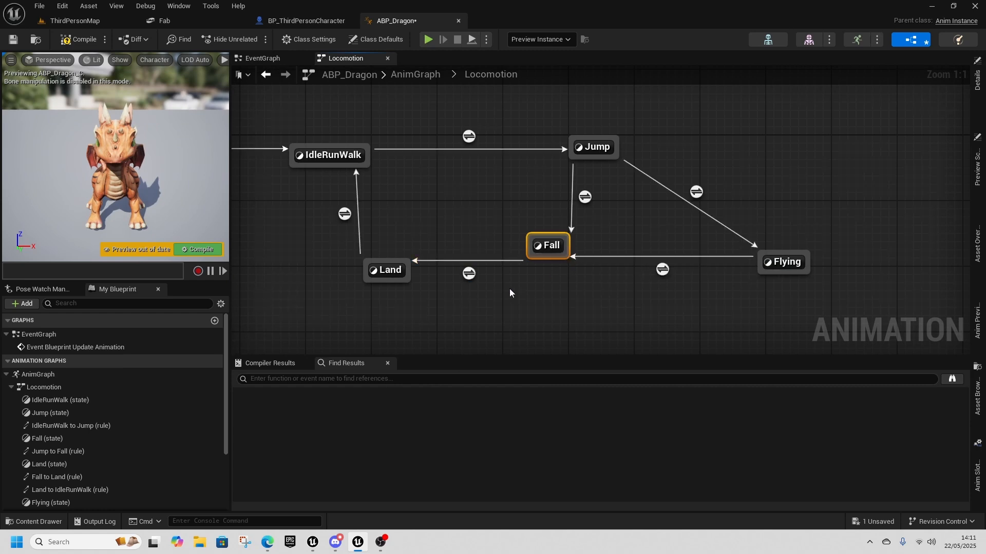
- Lower the Land state, add a transition from Flying to Land, and reposition Fall and Flying to spread out the transitions
left_click_drag(395, 273, 387, 287)
left_click_drag(770, 278, 414, 336)
left_click_drag(539, 246, 482, 235)
left_click_drag(792, 261, 734, 277)
right_click_drag(565, 235, 654, 281)
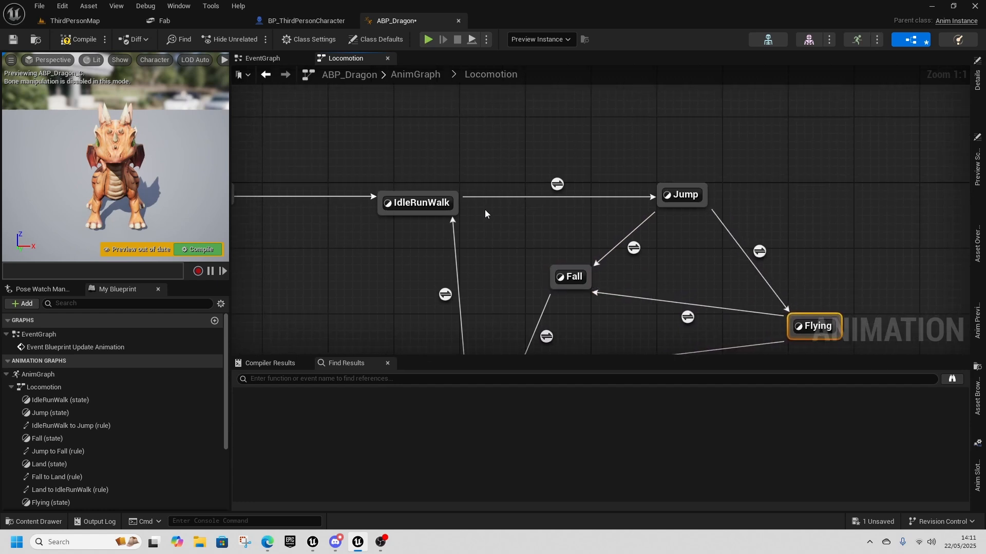
left_click(429, 205)
right_click_drag(536, 210, 518, 240)
left_click(540, 213)
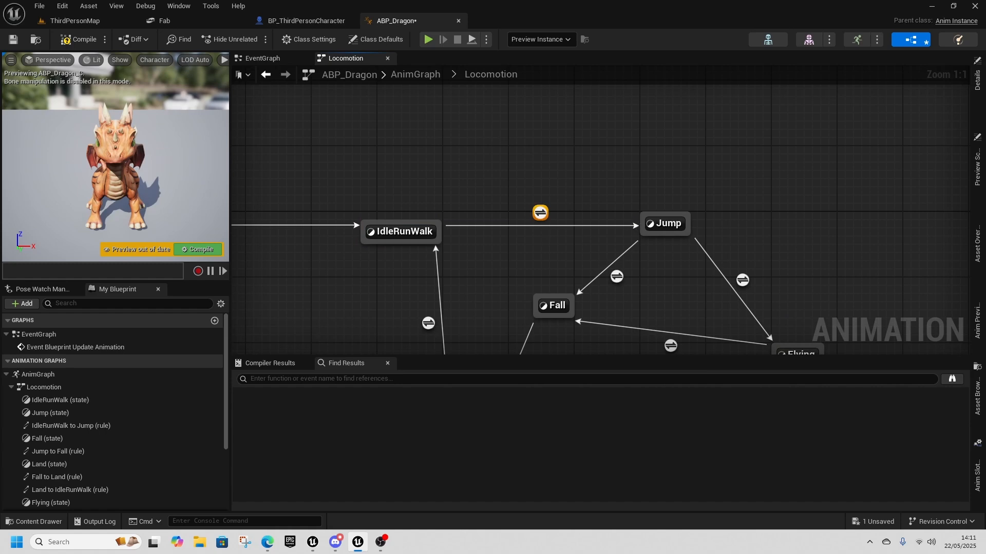
right_click_drag(480, 187, 539, 180)
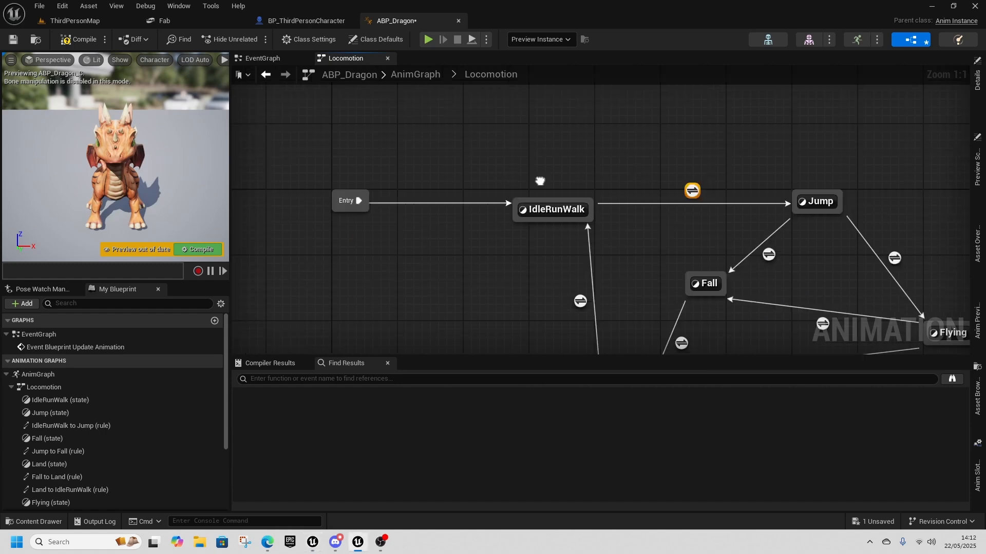
- Add an Event Blueprint Begin Play node to the animation blueprint's EventGraph
left_click(272, 59)
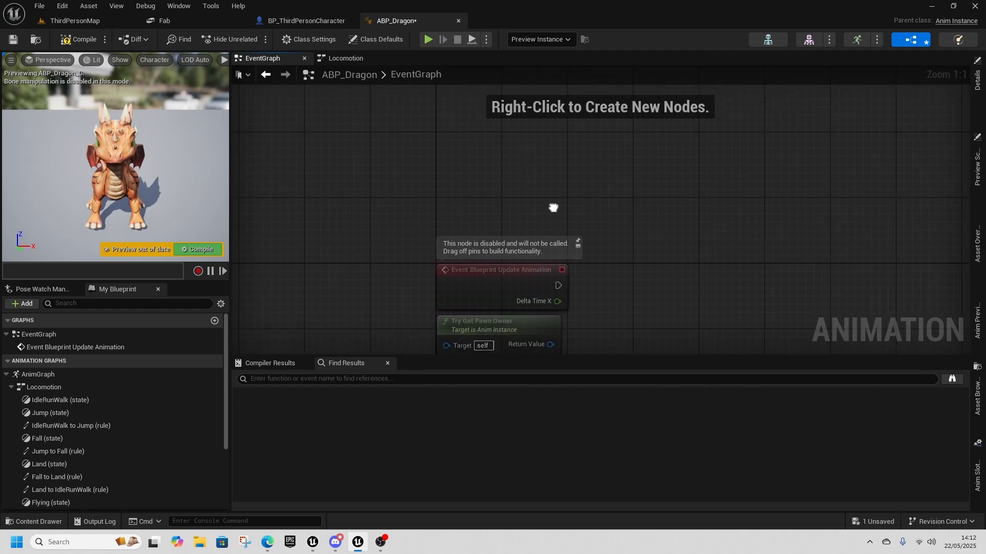
right_click(506, 208)
type("begin")
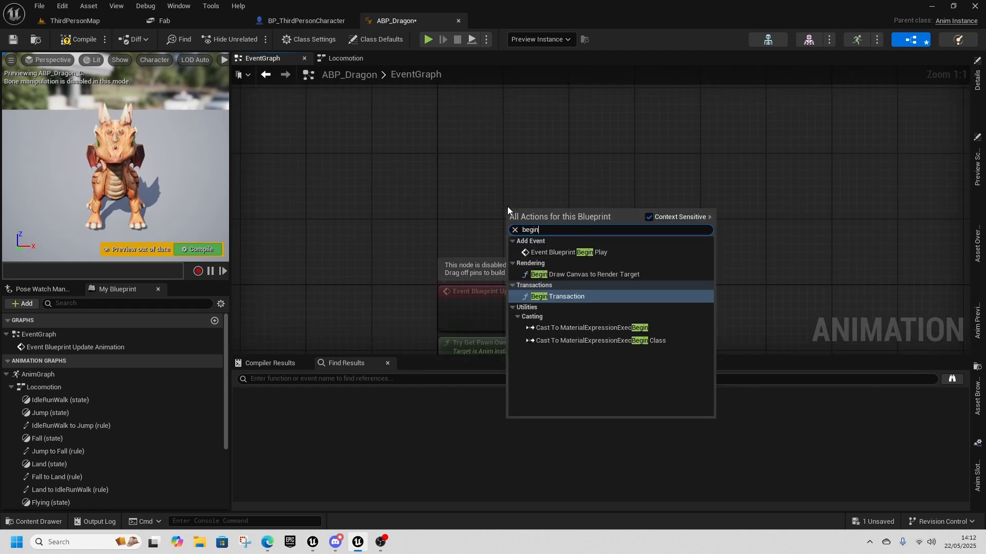
type(" play")
left_click(567, 252)
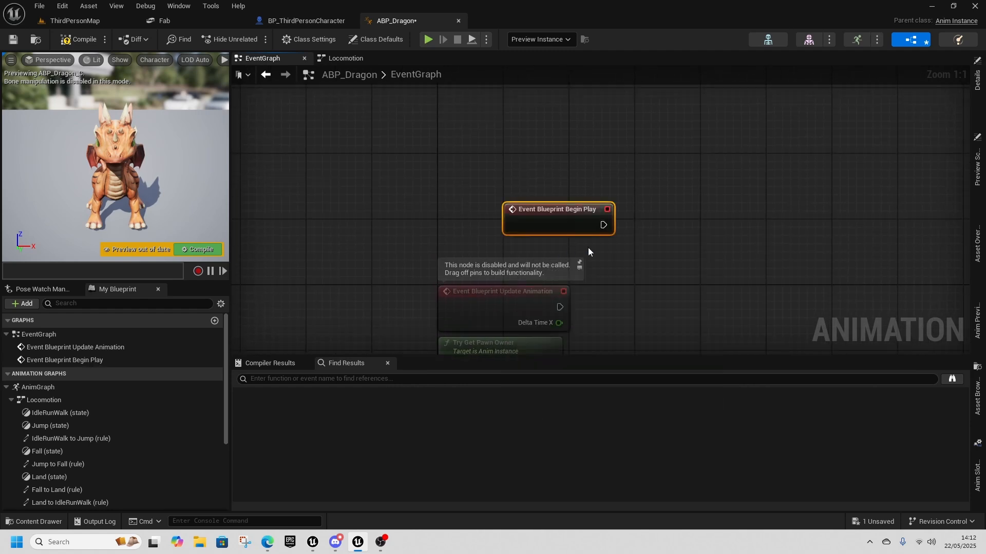
- Add Try Get Pawn Owner, cast its return value to BP_ThirdPersonCharacter, and execute the cast from Event Blueprint Begin Play
right_click(567, 203)
type("pawn owne")
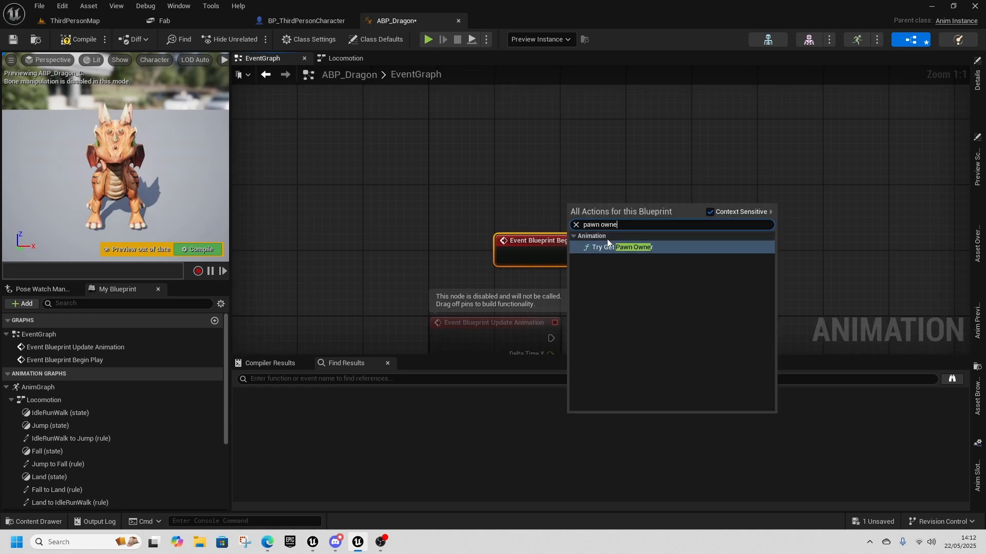
left_click(621, 247)
mouse_move(631, 214)
left_mouse_down()
mouse_move(513, 166)
mouse_move(646, 226)
left_mouse_up()
type("cast to third")
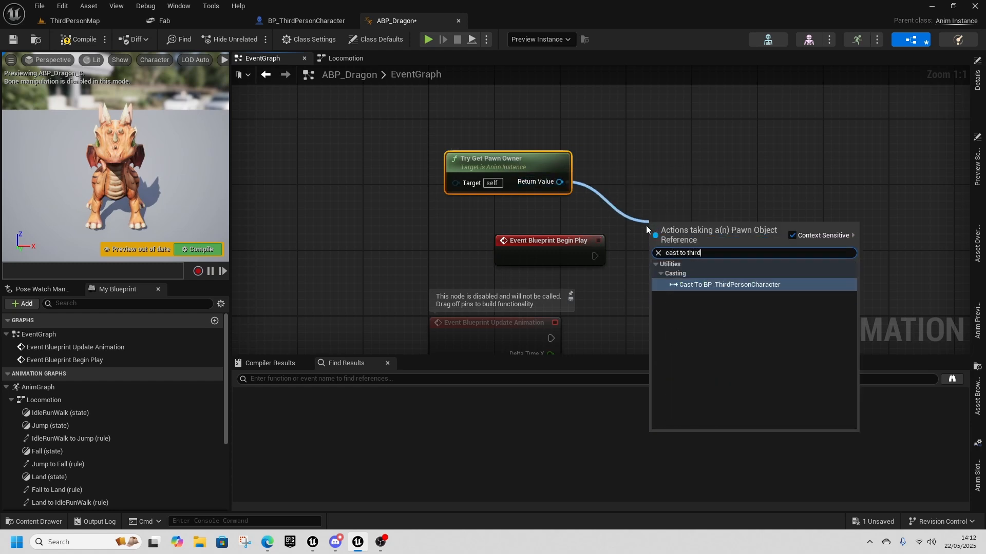
left_click(747, 286)
left_click_drag(595, 256, 651, 239)
- Promote the cast's As BP Third Person Character output to a variable and line its SET node up with the cast
right_click_drag(781, 276, 518, 270)
left_click_drag(520, 266, 627, 258)
left_click(677, 303)
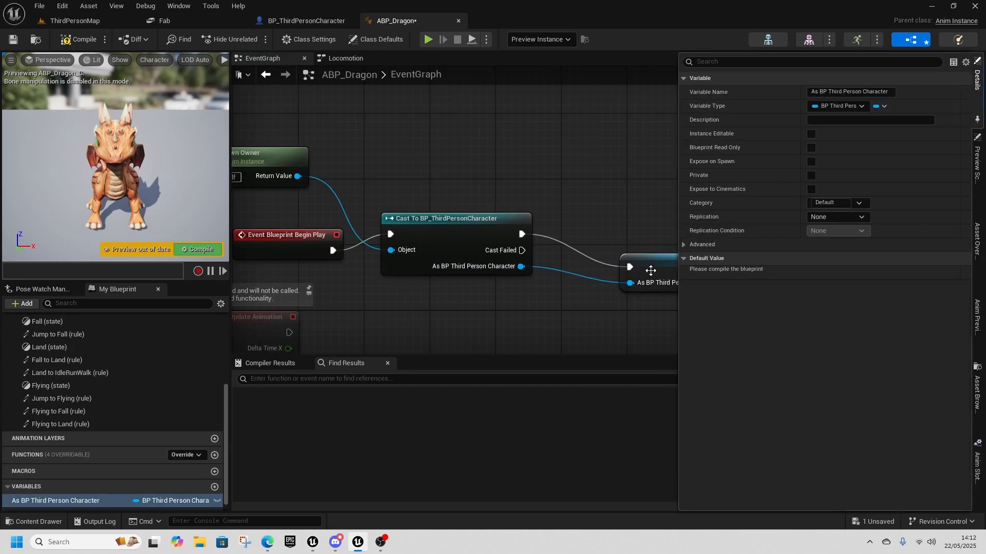
right_click_drag(577, 307, 442, 305)
left_click_drag(582, 264, 562, 238)
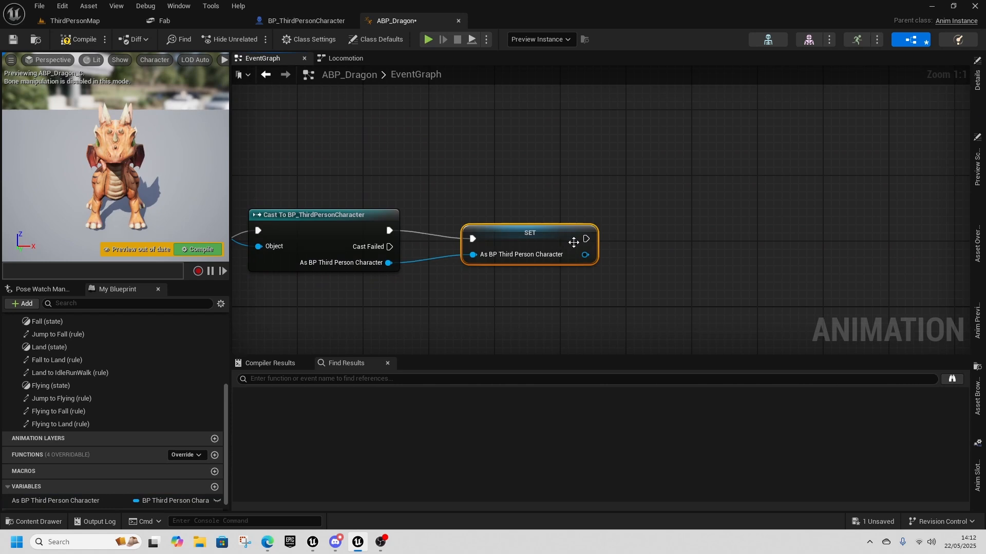
- Get the Character Movement component from the stored third-person character reference
right_click_drag(675, 260, 540, 260)
left_click_drag(451, 257, 537, 292)
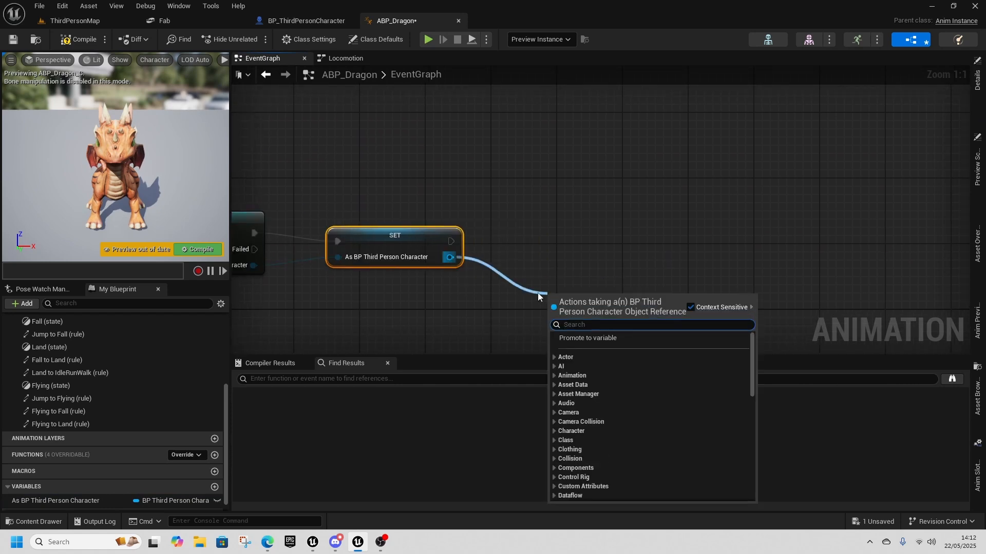
type("movement")
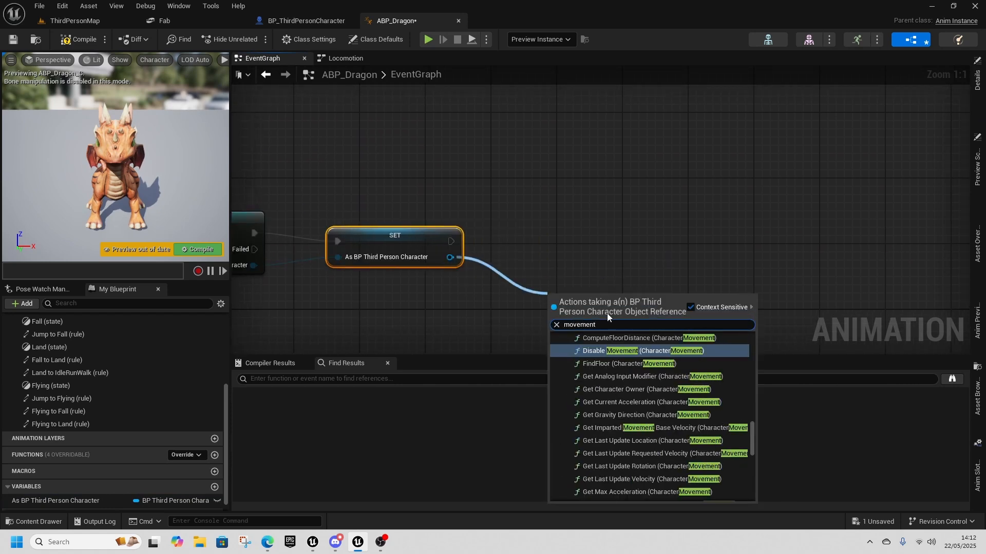
left_click_drag(752, 452, 752, 495)
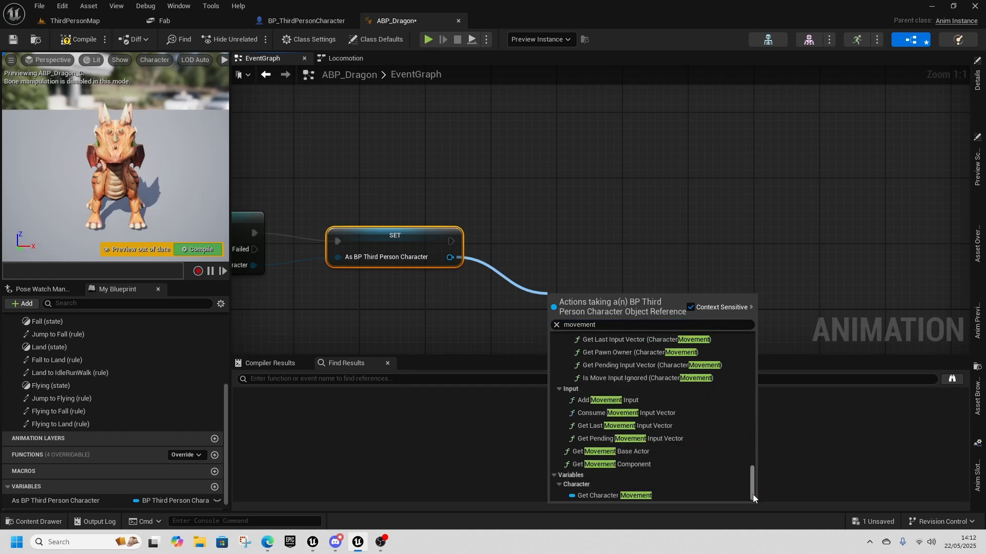
left_click(646, 498)
- Promote Character Movement to a variable and execute its SET node after the one storing the character reference
right_click_drag(713, 328, 626, 347)
left_click_drag(569, 323, 644, 249)
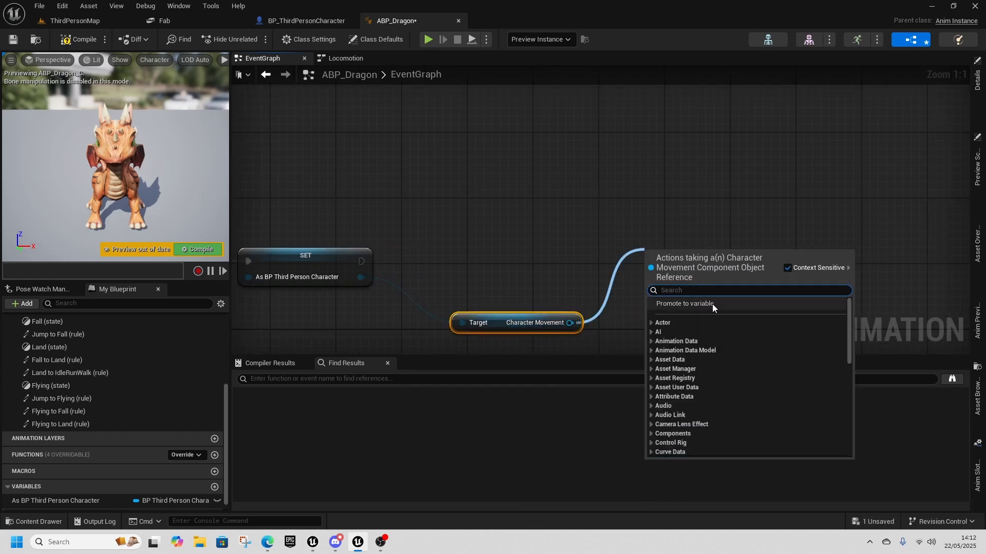
left_click(668, 302)
left_click_drag(362, 261, 651, 261)
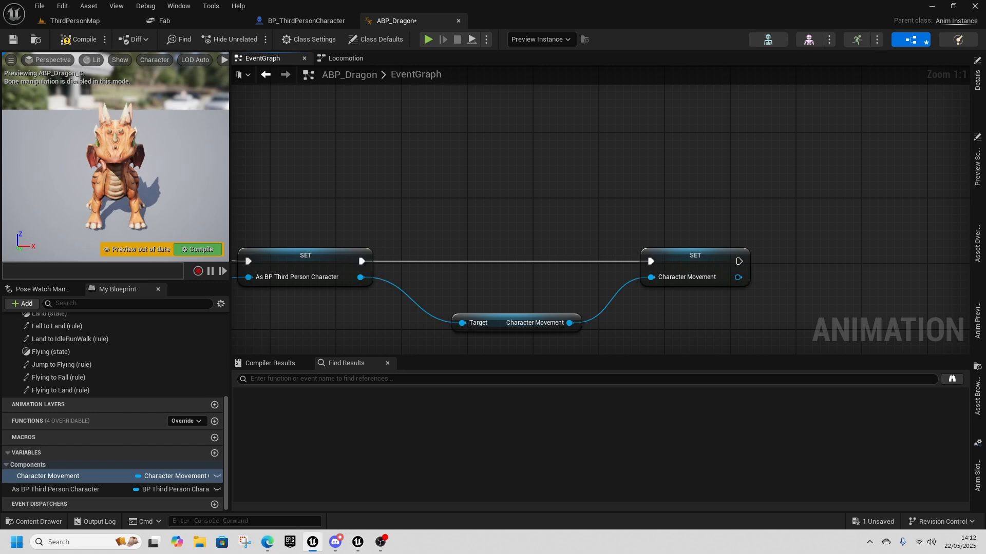
scroll(544, 236, "down", 1)
right_click_drag(501, 249, 550, 264)
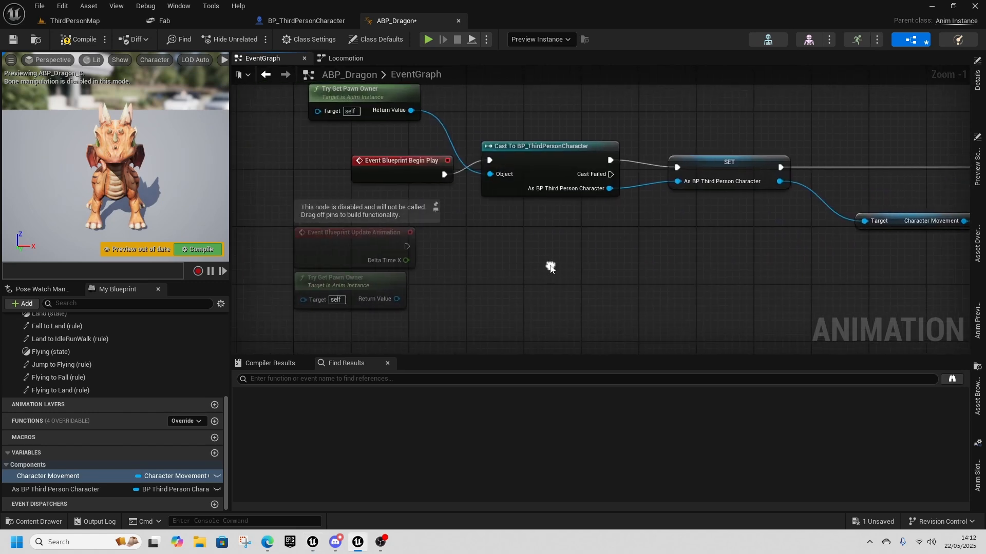
- Add Event Blueprint Update Animation and promote its Delta Time X output to a variable with a connected SET node
right_click(541, 280)
type("update")
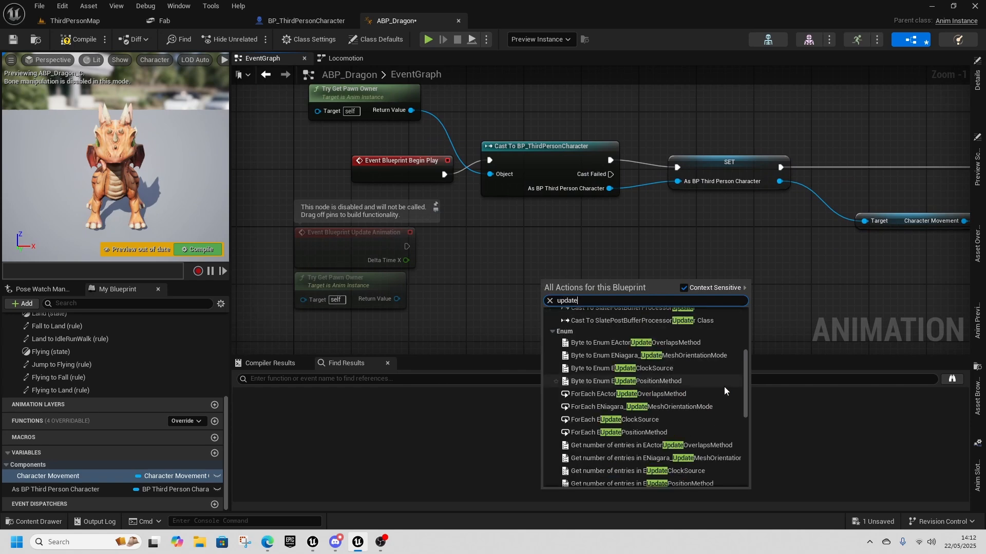
scroll(724, 390, "down", 3)
scroll(725, 448, "up", 3)
scroll(702, 429, "up", 10)
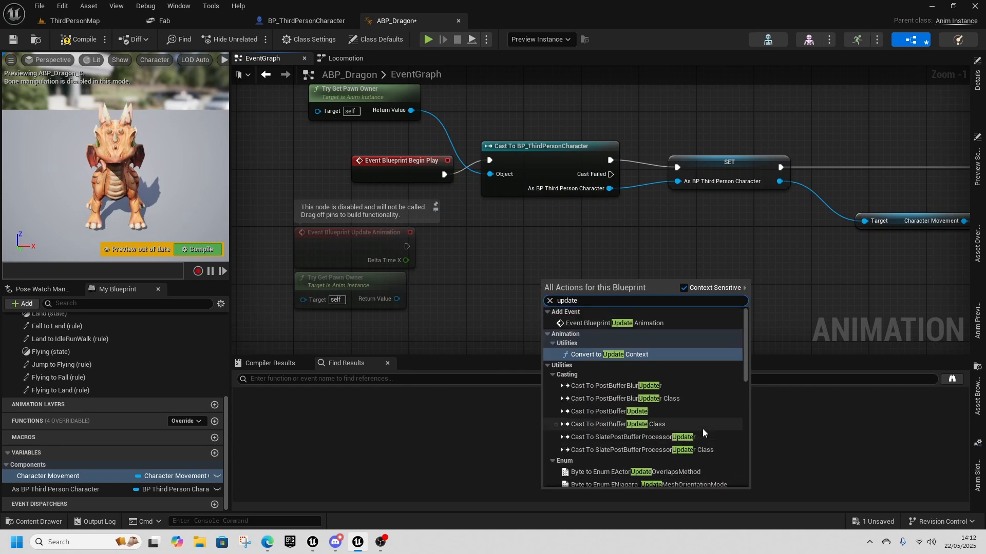
left_click(604, 322)
left_click_drag(489, 214, 515, 243)
left_click(576, 299)
right_click_drag(586, 282, 472, 285)
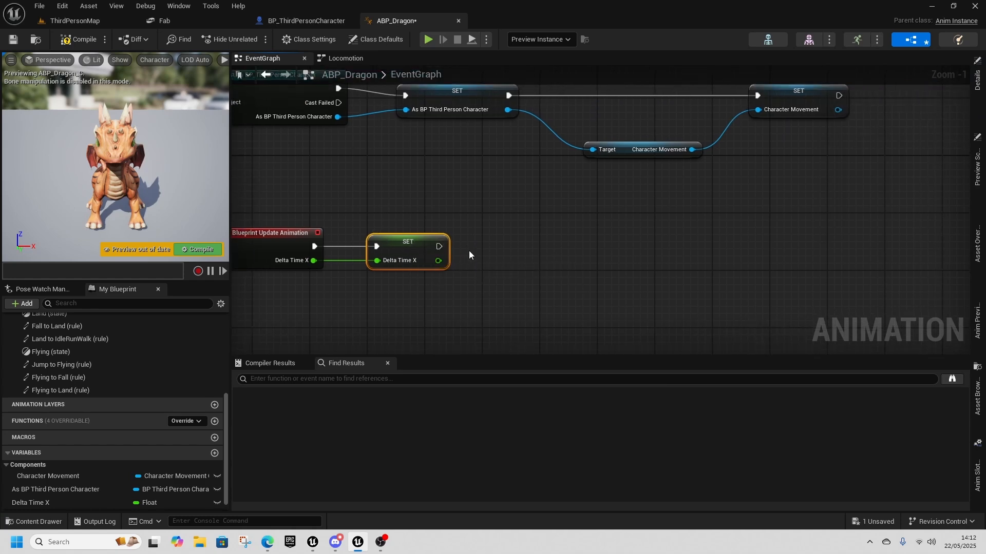
- Add a validated get of As BP Third Person Character and execute it after the Delta Time X SET node
left_click_drag(46, 487, 493, 245)
left_click(523, 263)
right_click(489, 245)
left_click(553, 479)
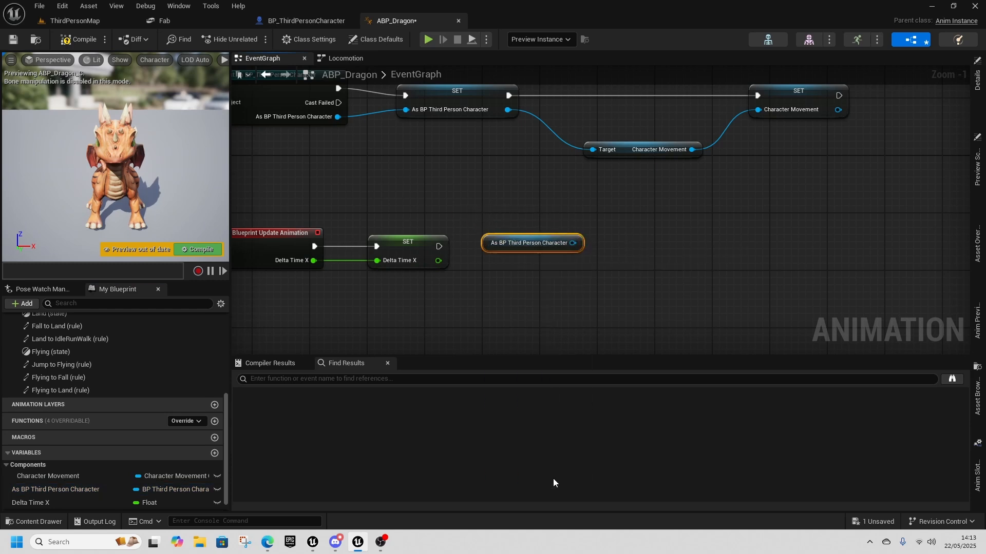
left_click_drag(439, 246, 522, 239)
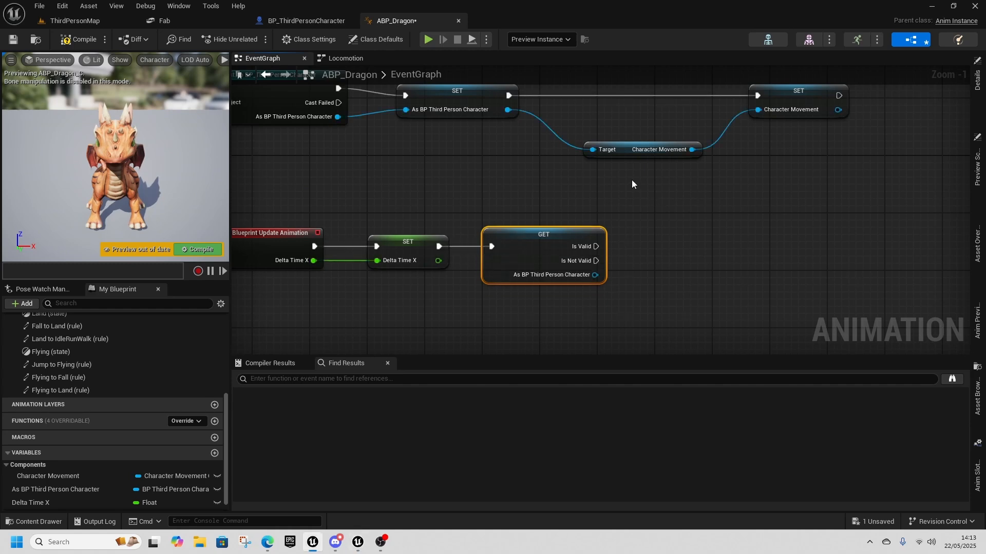
- Add a Sequence node executed from the validated get's Is Valid output
left_click_drag(594, 247, 699, 247)
key("s")
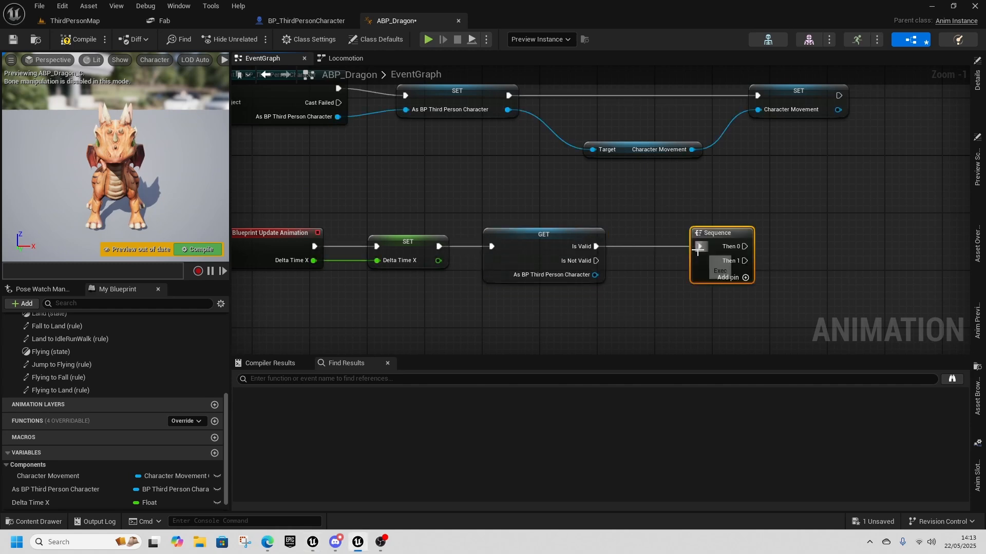
right_click_drag(818, 263, 725, 256)
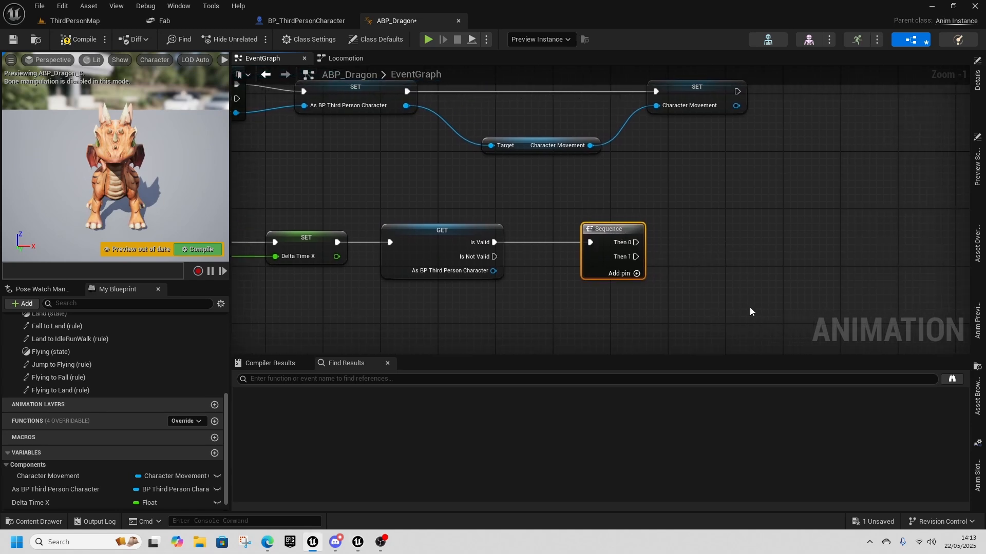
- Place a getter for the Character Movement variable near the Sequence and get Velocity from it
left_click_drag(53, 477, 605, 190)
left_click(636, 207)
right_click_drag(759, 231, 635, 236)
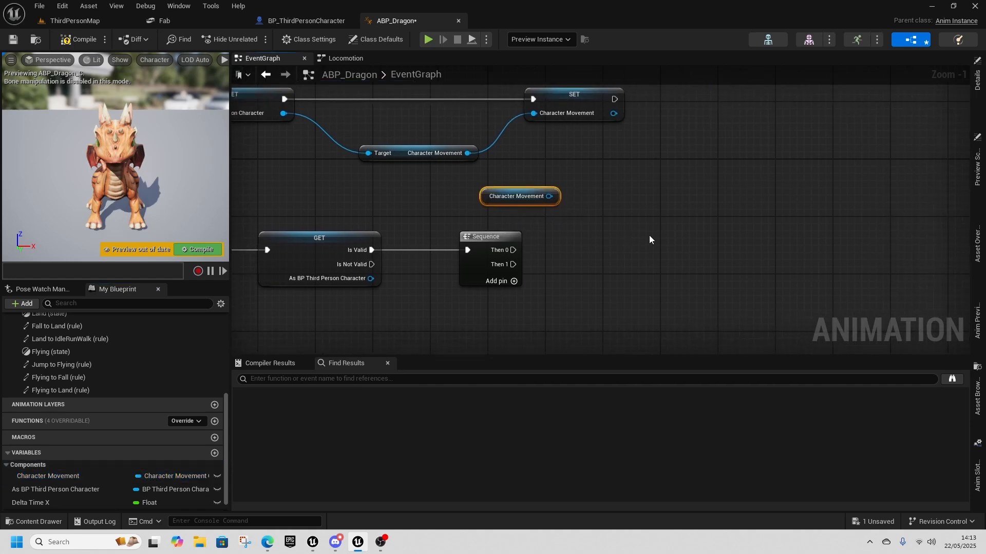
left_click_drag(549, 196, 590, 249)
type("velocity")
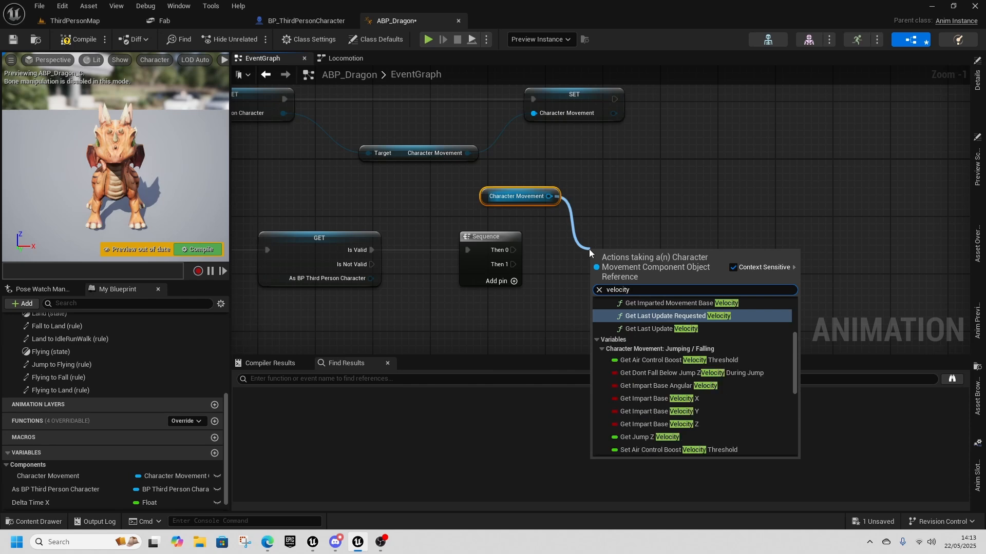
scroll(706, 328, "up", 3)
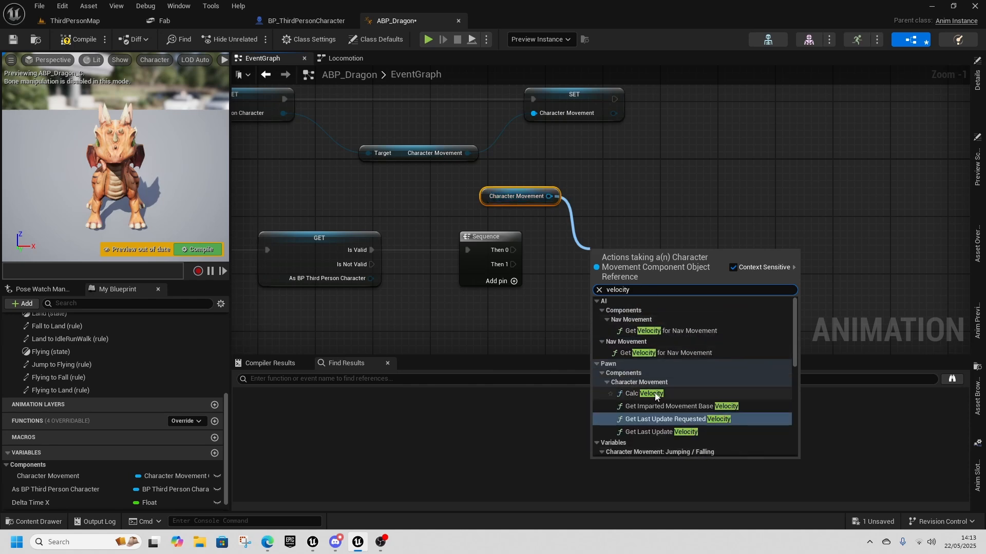
scroll(700, 389, "down", 5)
left_click(654, 432)
- Feed Velocity into a Vector Length XY node and promote its return value to a variable
right_click_drag(678, 292, 570, 299)
left_click_drag(548, 265, 587, 260)
type("vector xy")
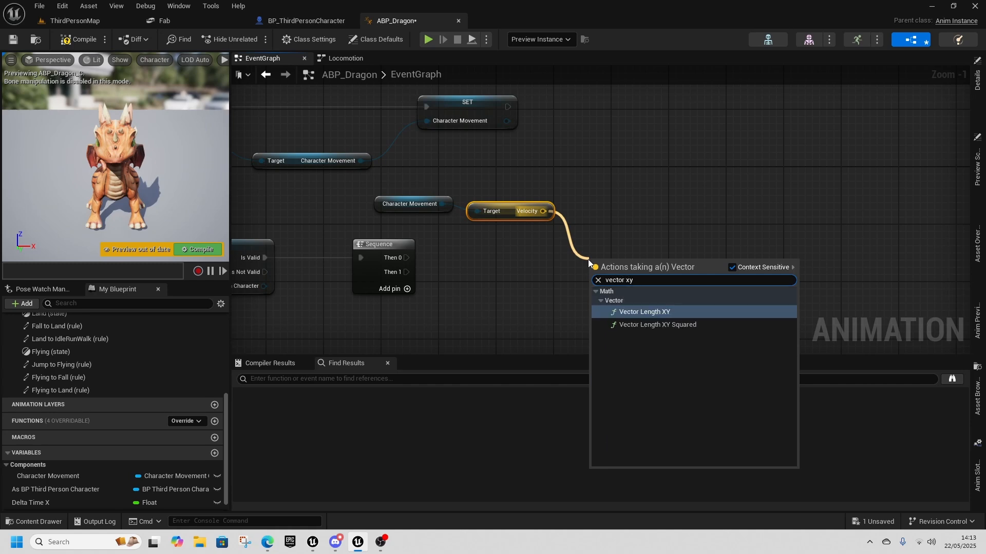
left_click(648, 312)
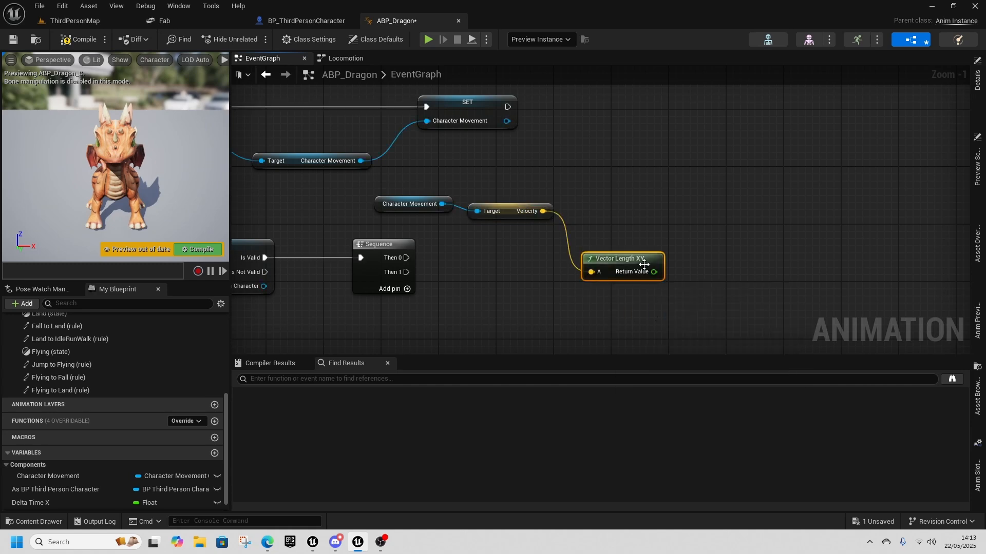
left_click_drag(604, 255, 677, 266)
left_click(738, 317)
- Rename the new float variable GroundSpeed and execute its SET node from the Sequence's Then 0 output
right_click(25, 493)
left_click(84, 420)
type("Grou")
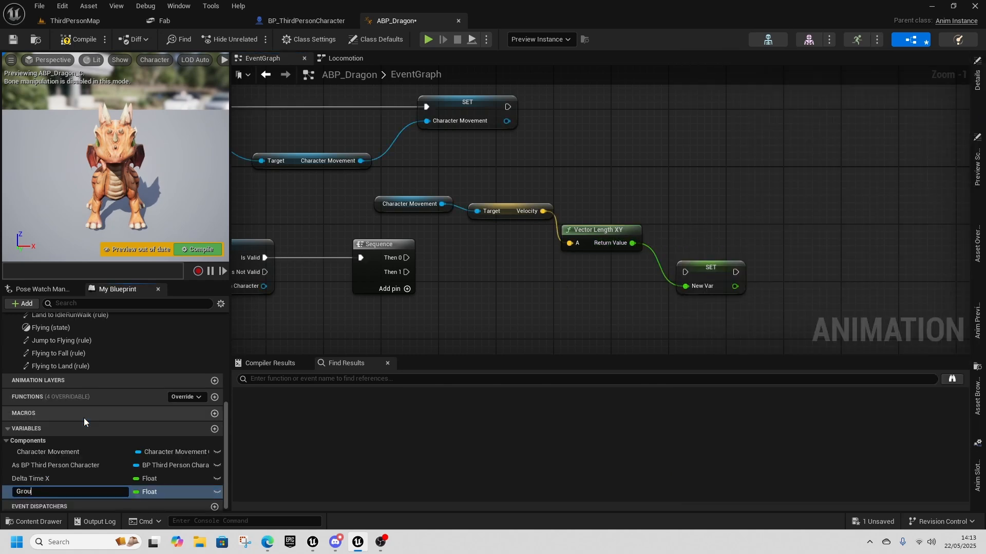
type("ndSpeed")
key("Return")
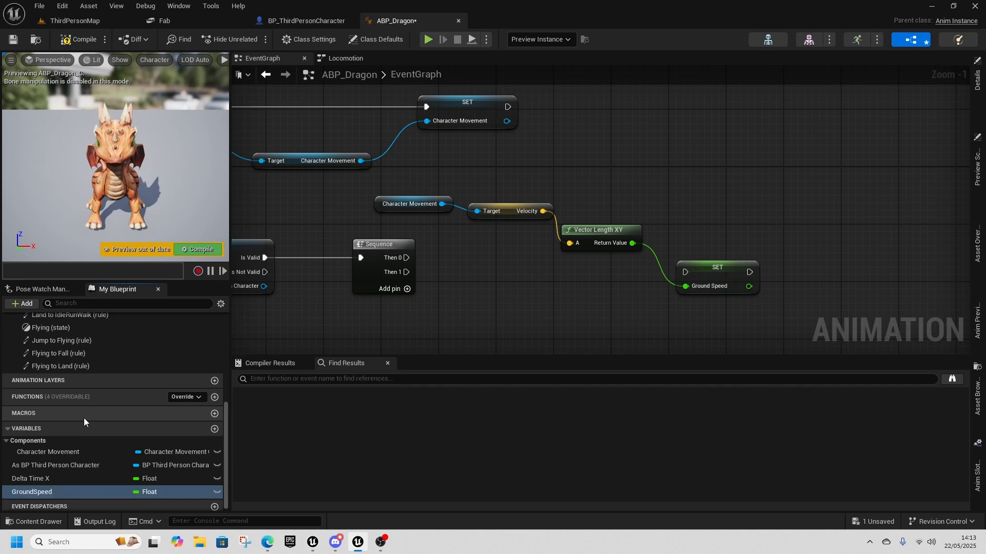
left_click_drag(408, 258, 686, 272)
- Feed Velocity into a Vector Length node as well and promote its return value to a variable
left_click_drag(543, 211, 695, 210)
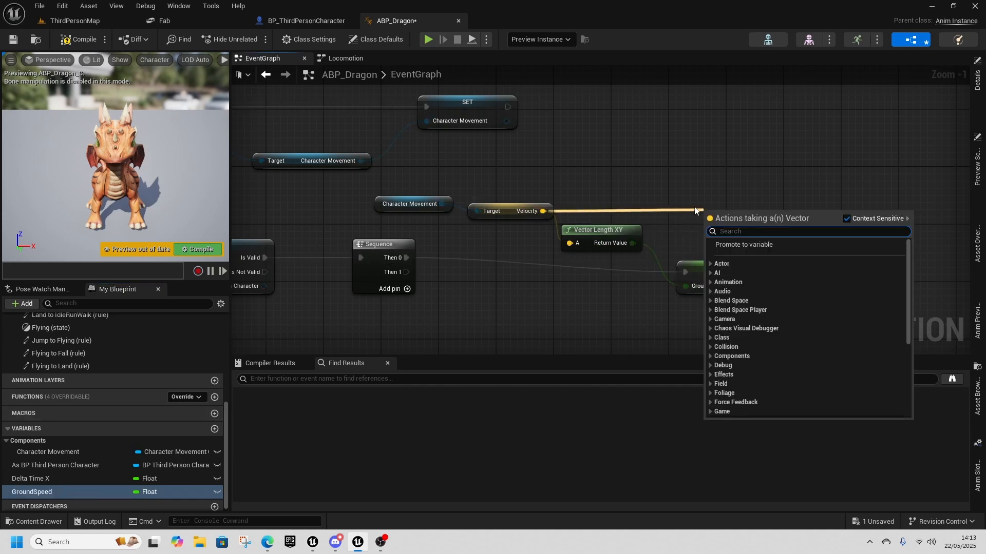
type("vectp")
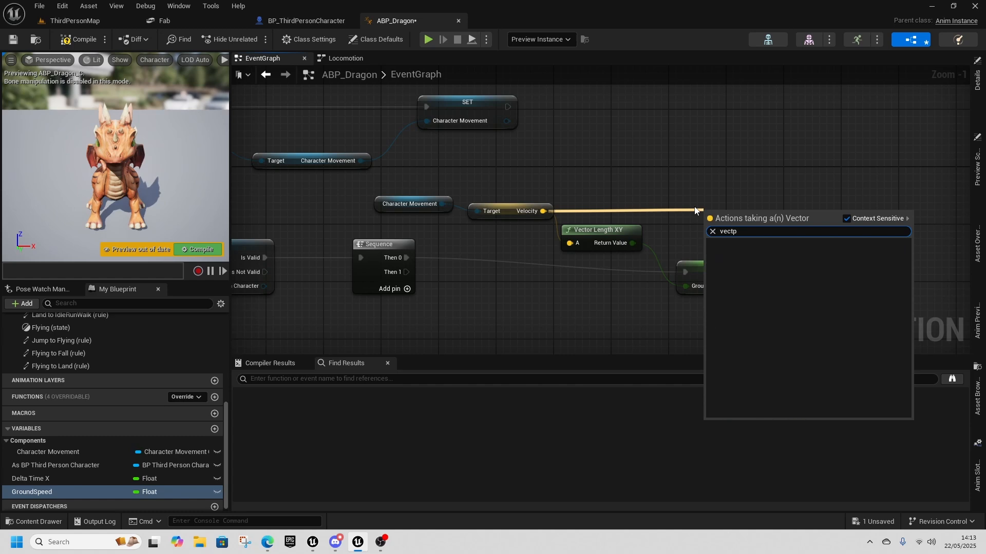
key("BackSpace")
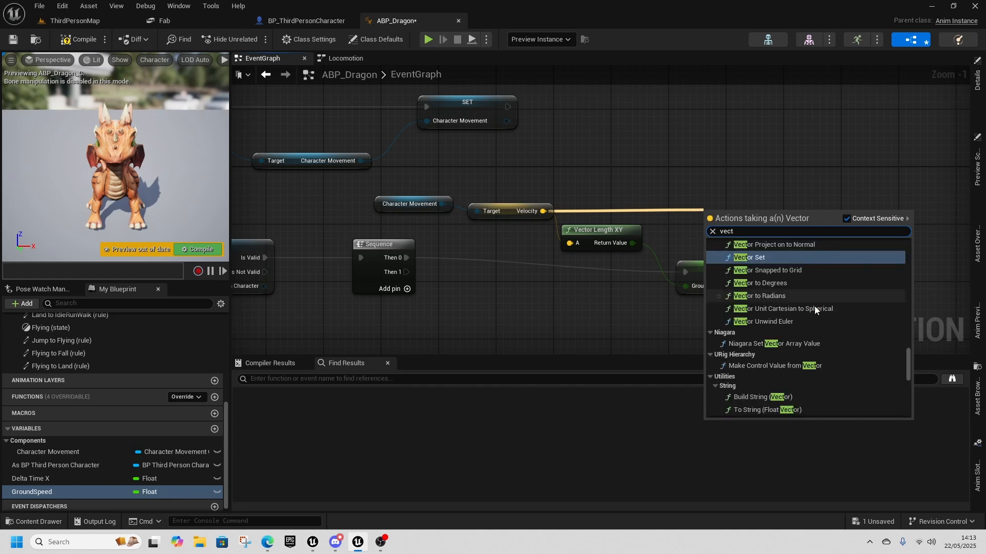
scroll(827, 304, "up", 5)
left_click(781, 312)
right_click_drag(770, 233, 625, 239)
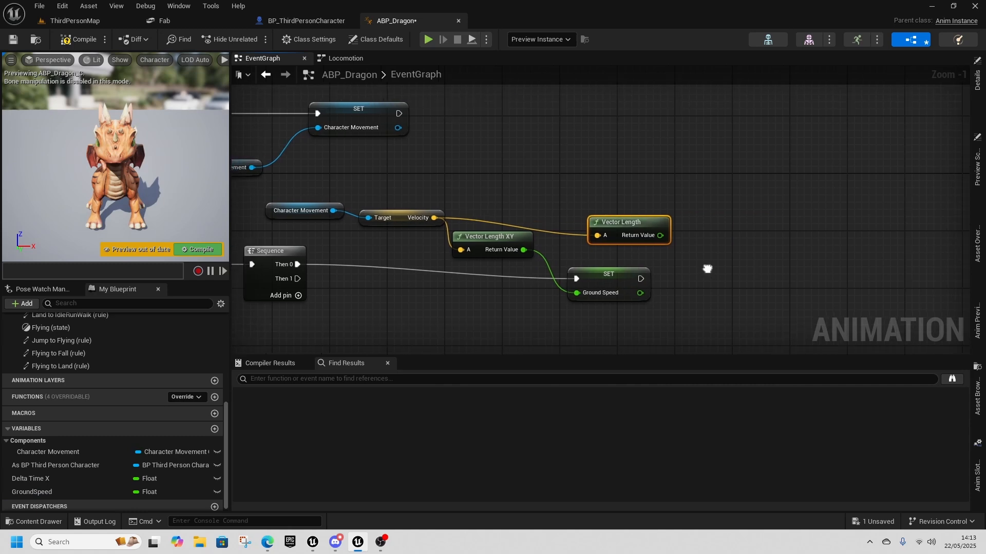
left_click_drag(623, 235, 676, 280)
left_click(715, 321)
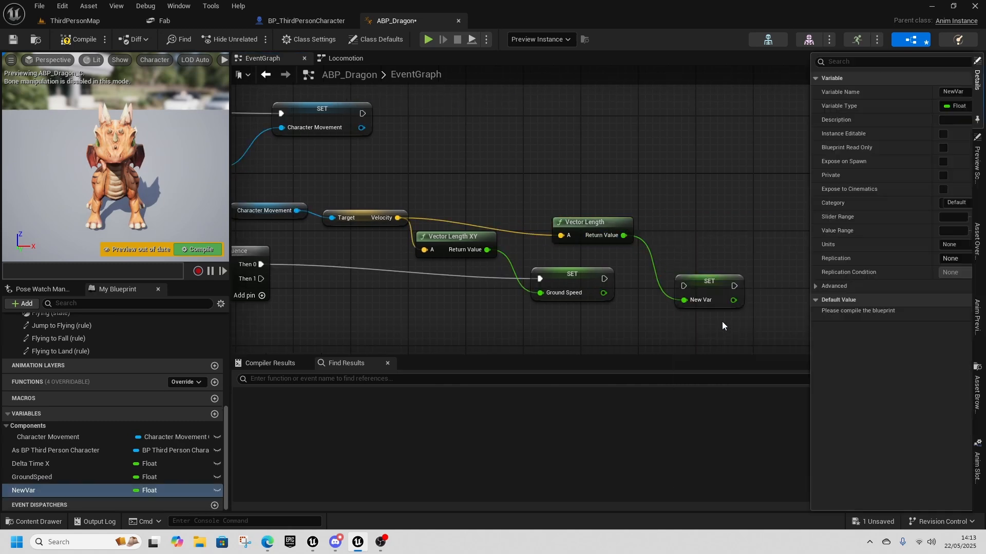
- Rename the float variable promoted from Vector Length as FlySpeed
left_click(64, 490)
right_click(64, 490)
left_click(101, 418)
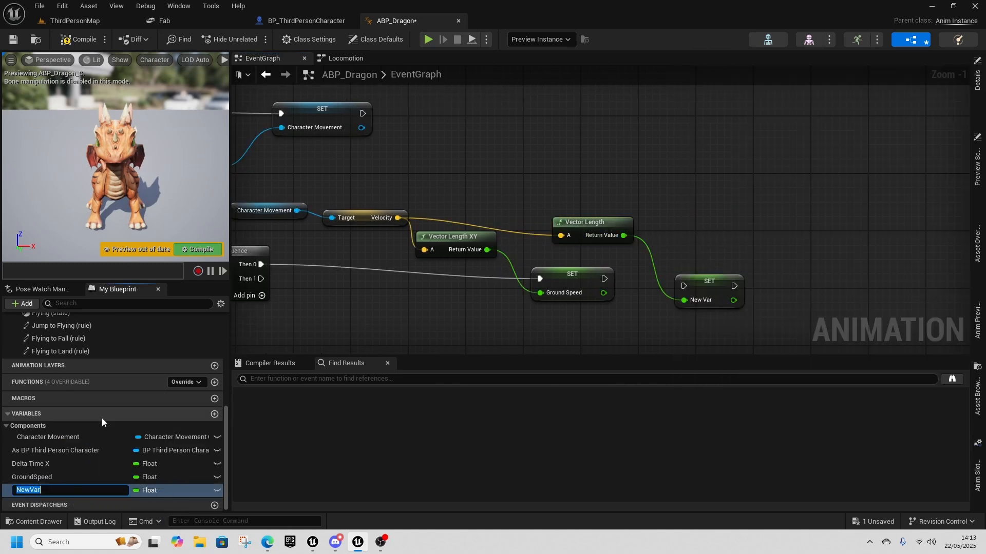
type("FlySpeed")
key("Return")
- Promote Velocity to a variable and chain execution from Then 0 through SET Velocity, SET Ground Speed and SET Fly Speed
right_click_drag(349, 330, 474, 270)
left_click_drag(573, 129, 574, 188)
left_click(622, 224)
left_click_drag(429, 174, 709, 189)
right_click_drag(642, 251, 613, 240)
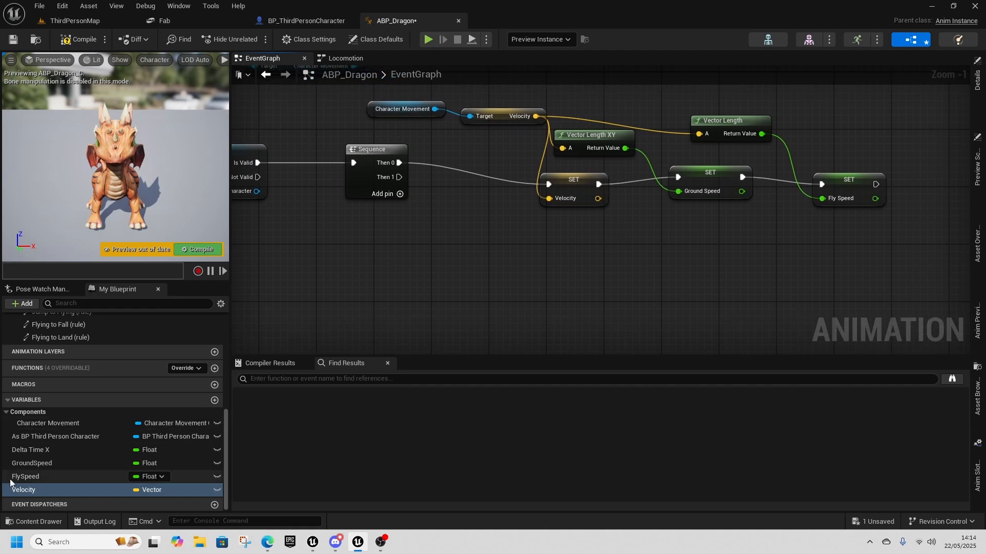
- Place a getter for the Velocity variable below the SET chain and split its struct pin into X, Y and Z
left_click_drag(31, 490, 460, 263)
left_click(469, 271)
right_click(470, 264)
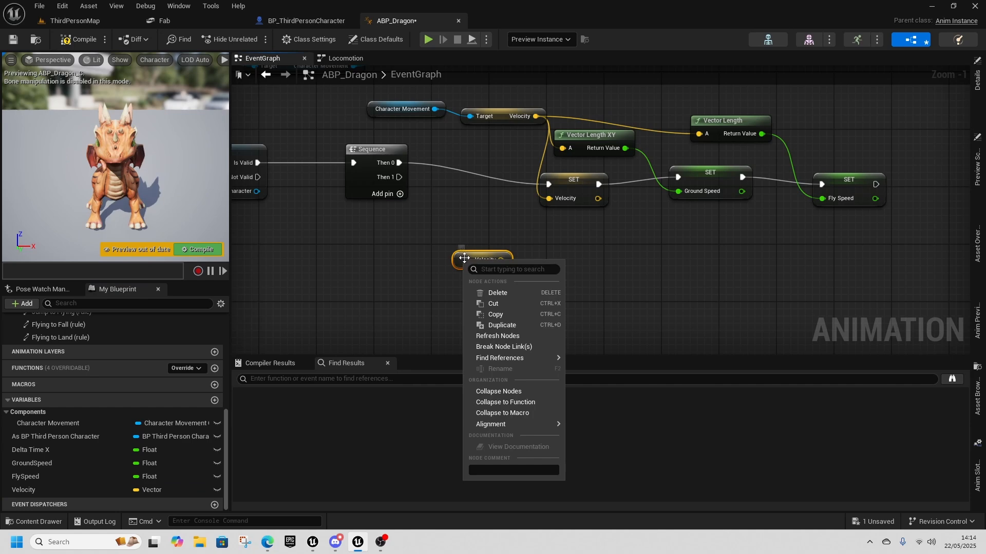
left_click(508, 336)
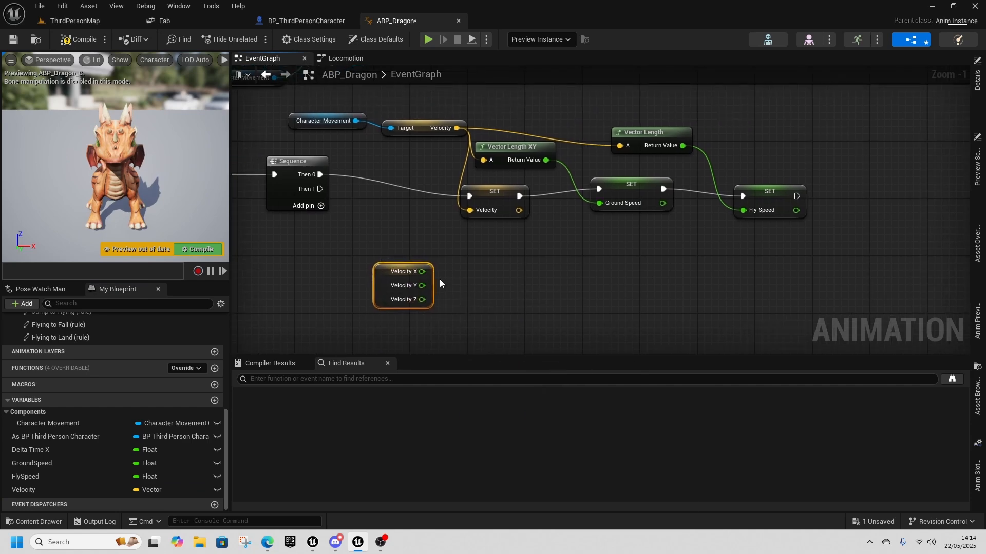
- Add a Make Vector node fed by Velocity X and Velocity Y, leaving Z at 0.0
left_click_drag(422, 273, 527, 276)
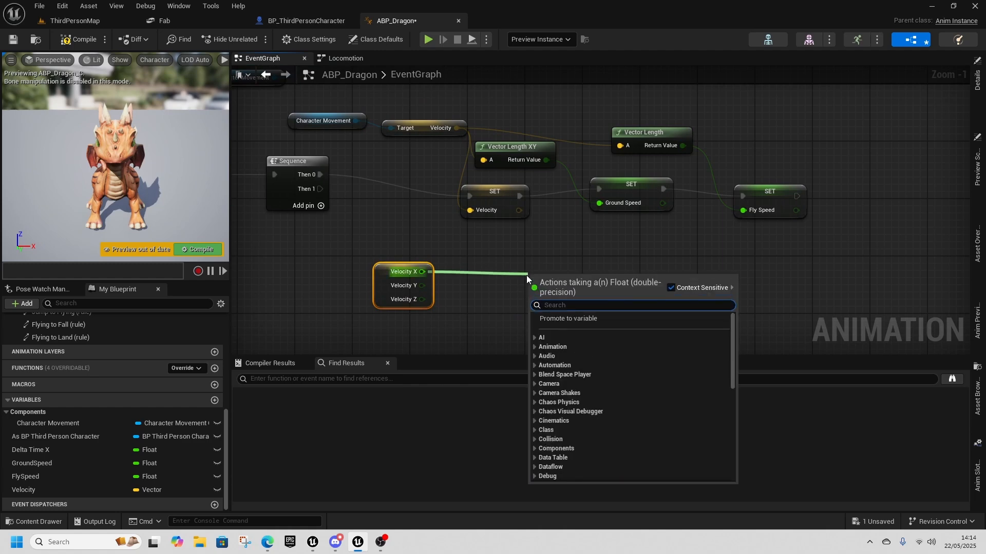
type("make vecto")
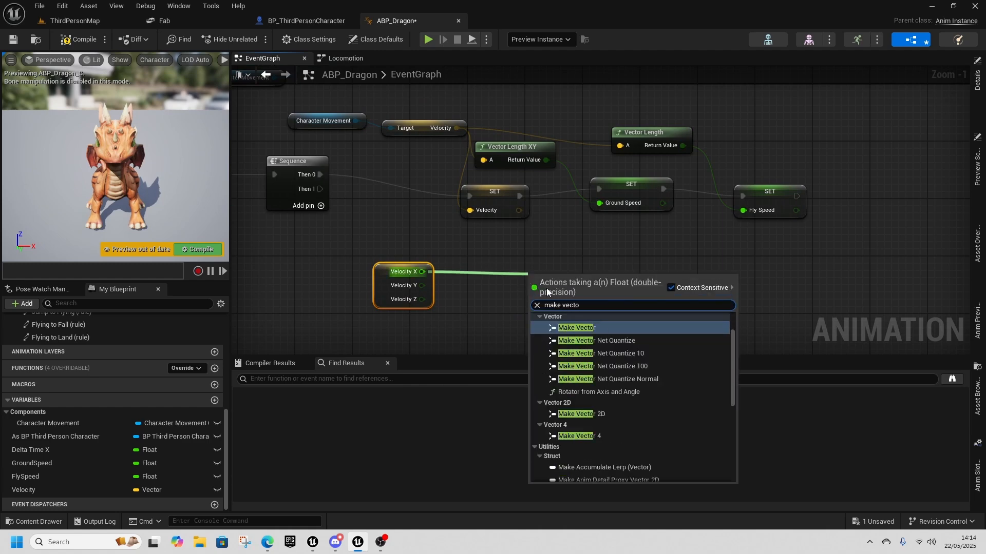
left_click(576, 328)
left_click_drag(553, 294, 526, 277)
left_click_drag(422, 286, 516, 289)
right_click_drag(682, 287, 555, 289)
left_click_drag(457, 272, 566, 272)
type("calc")
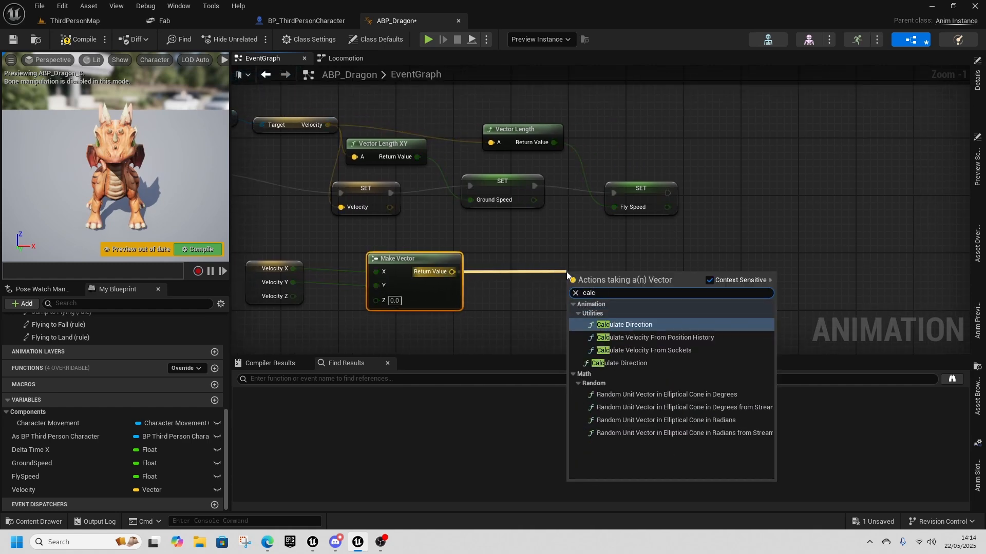
left_click(305, 297)
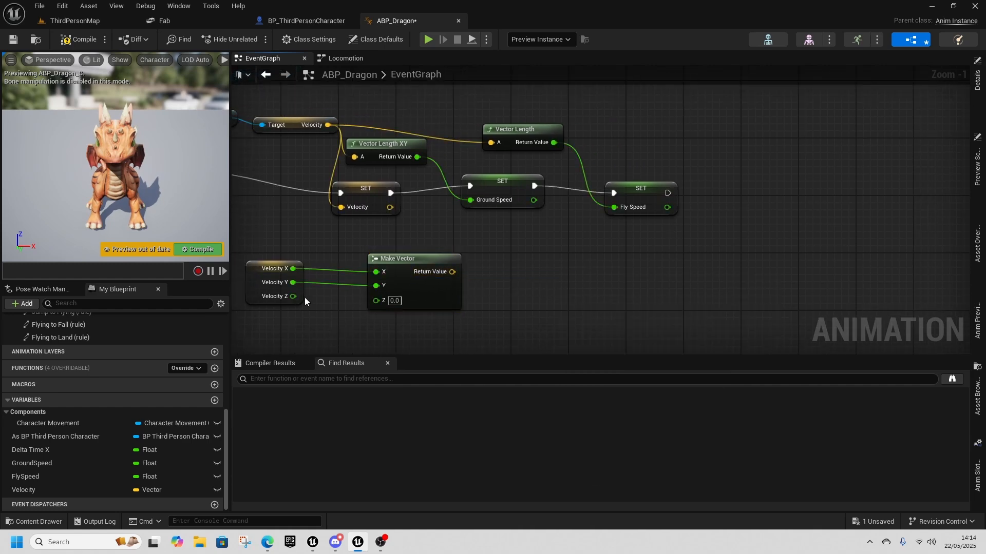
- Connect the Make Vector return value to the Velocity input of a new Calculate Direction node, spaced out beside it
left_click(414, 259)
left_click_drag(276, 283, 377, 286)
mouse_move(414, 260)
left_mouse_down()
mouse_move(407, 253)
mouse_move(410, 260)
left_mouse_up()
right_click_drag(510, 317, 473, 315)
left_click_drag(409, 270, 489, 277)
type("calculate")
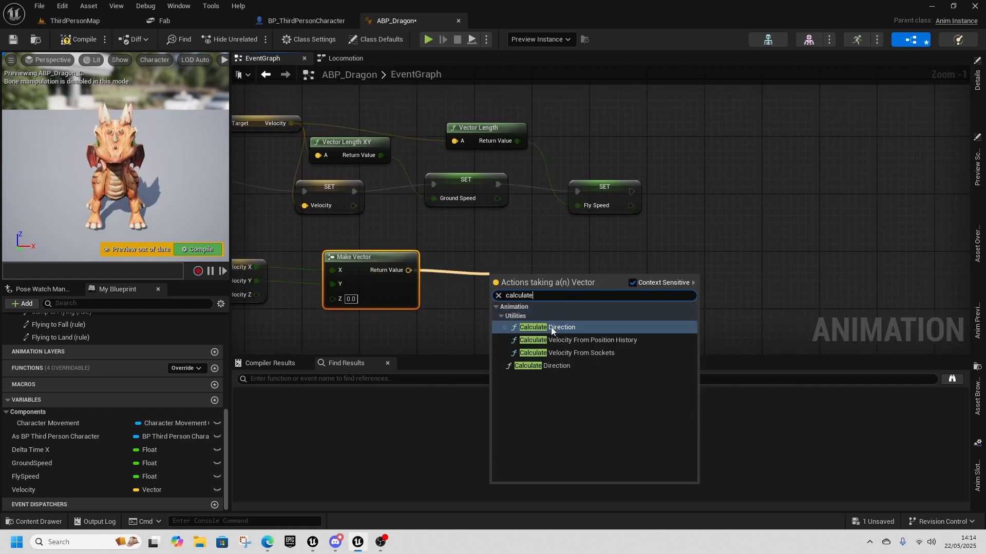
left_click(550, 327)
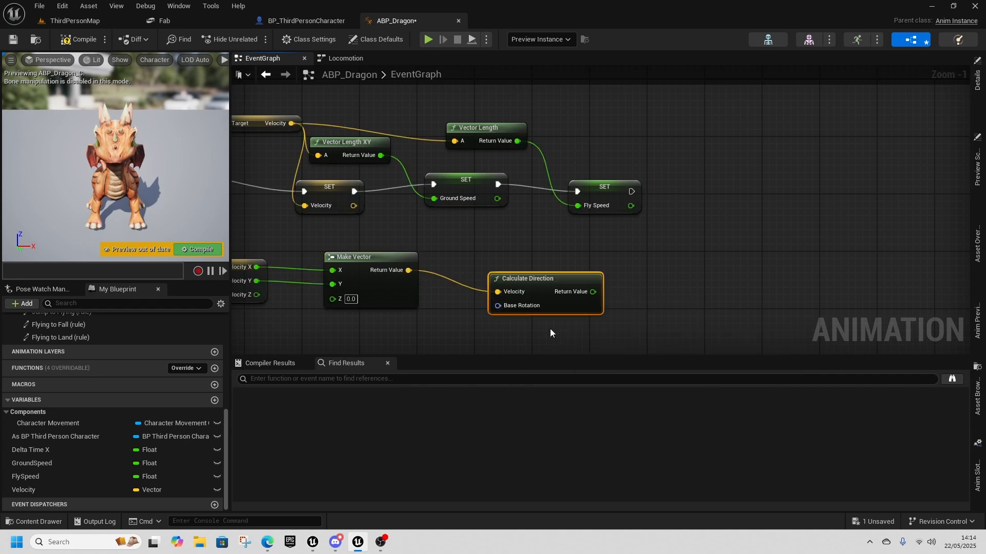
left_click_drag(540, 278, 585, 272)
- Place a getter for As BP Third Person Character below Calculate Direction and add Get Actor Rotation targeting it
right_click_drag(445, 299, 573, 255)
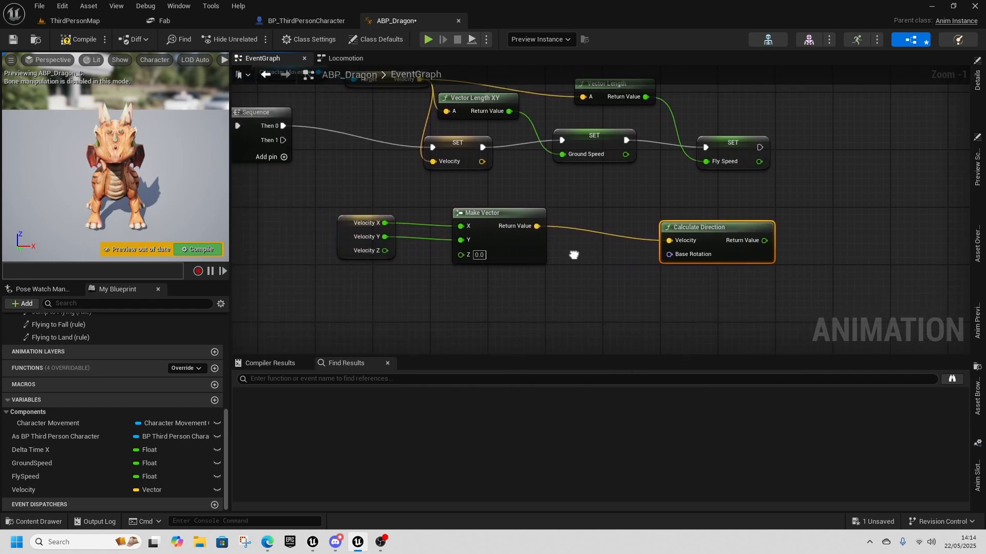
left_click_drag(49, 439, 488, 336)
left_click(518, 345)
left_click_drag(572, 330, 636, 312)
type("get")
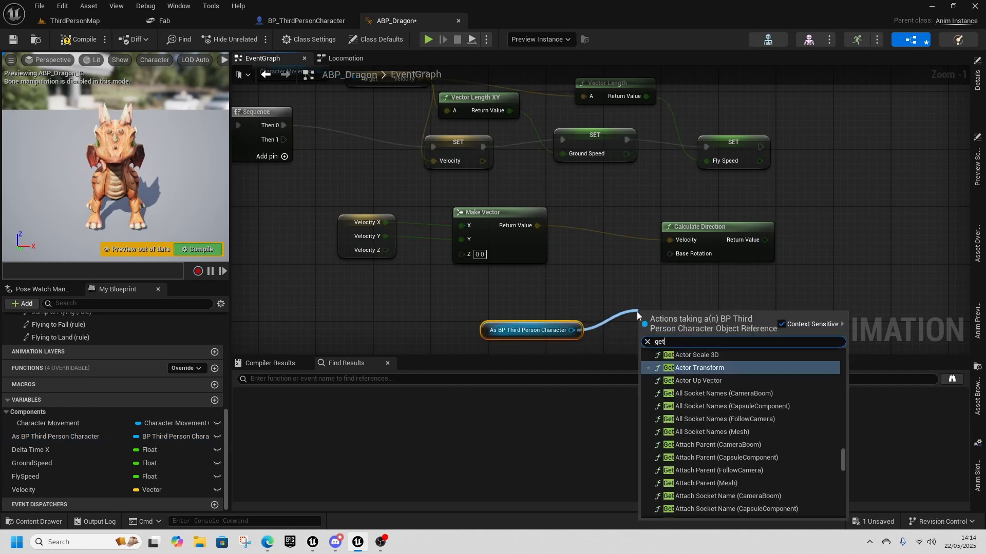
type(" actor rot")
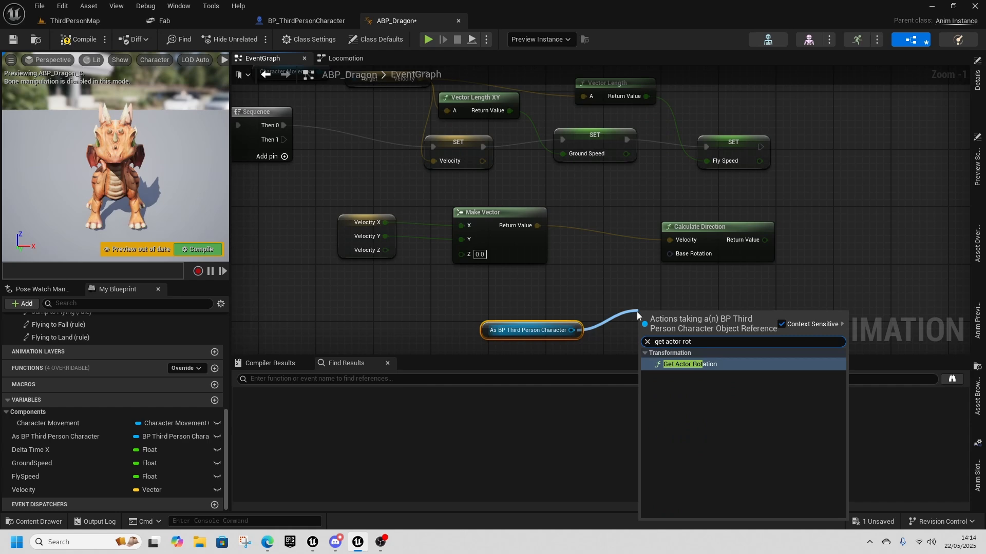
left_click(703, 370)
- Split the Get Actor Rotation return value into Roll, Pitch and Yaw pins
scroll(745, 310, "down", 11)
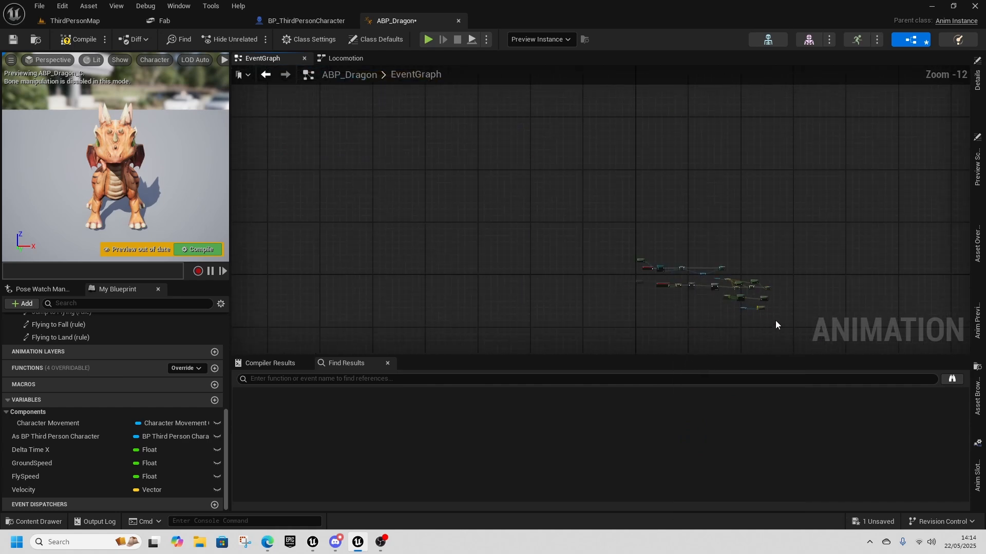
scroll(755, 311, "up", 13)
right_click_drag(740, 292, 600, 264)
right_click(591, 242)
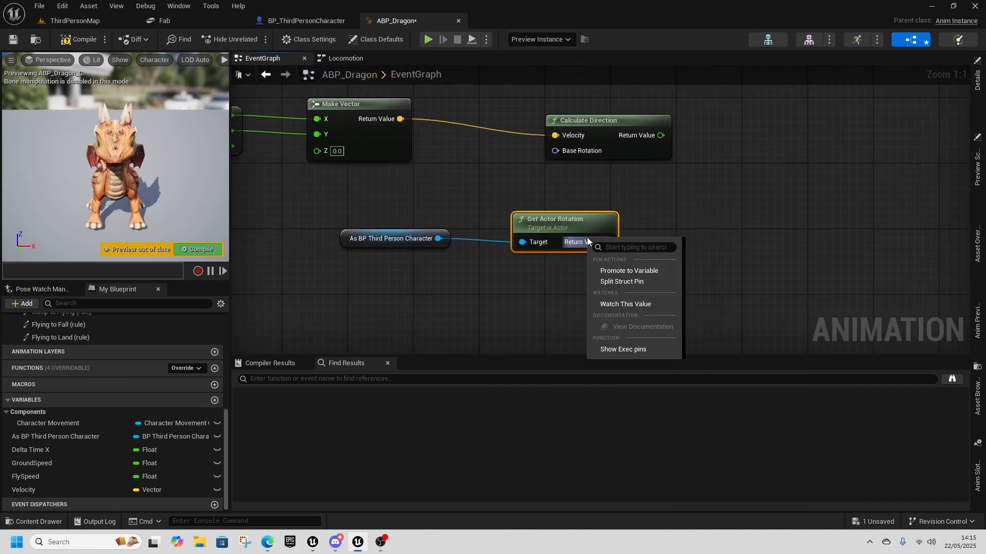
left_click(623, 282)
right_click_drag(705, 238, 573, 239)
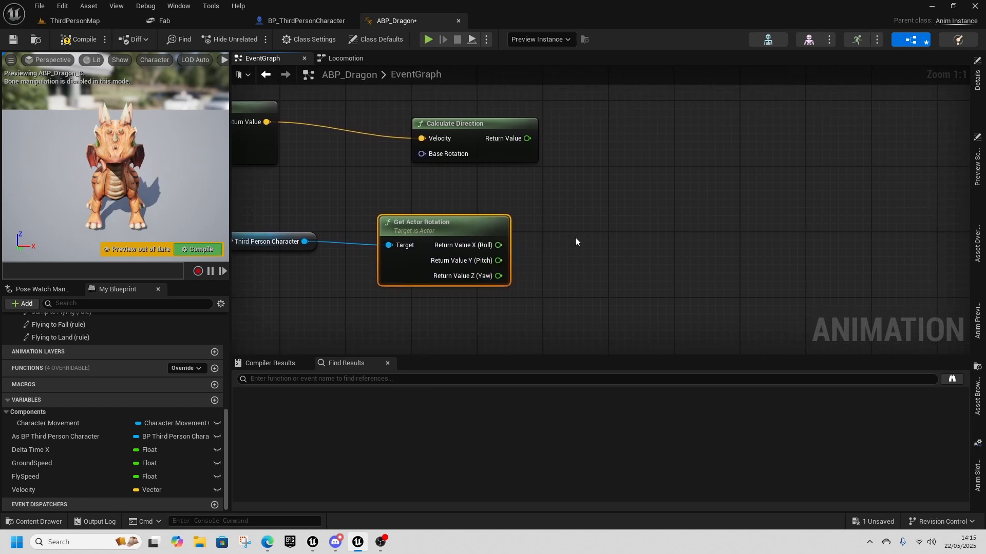
- Add a Make Rotator fed by the actor rotation's Roll and Yaw, and connect its return value to Calculate Direction's Base Rotation
right_click(605, 225)
type("make rotator")
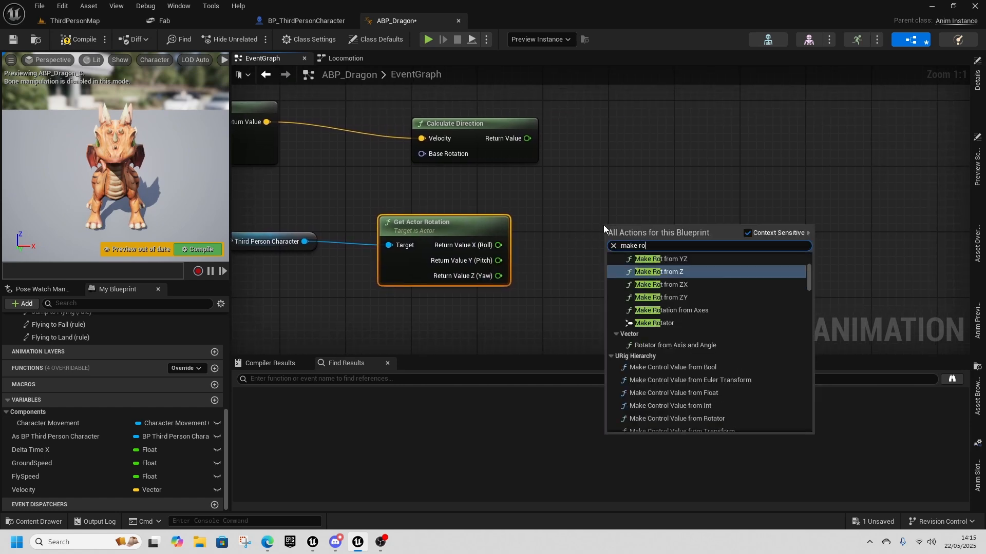
left_click(687, 260)
left_click_drag(499, 245, 611, 246)
left_click_drag(498, 276, 612, 279)
right_click_drag(700, 204, 706, 230)
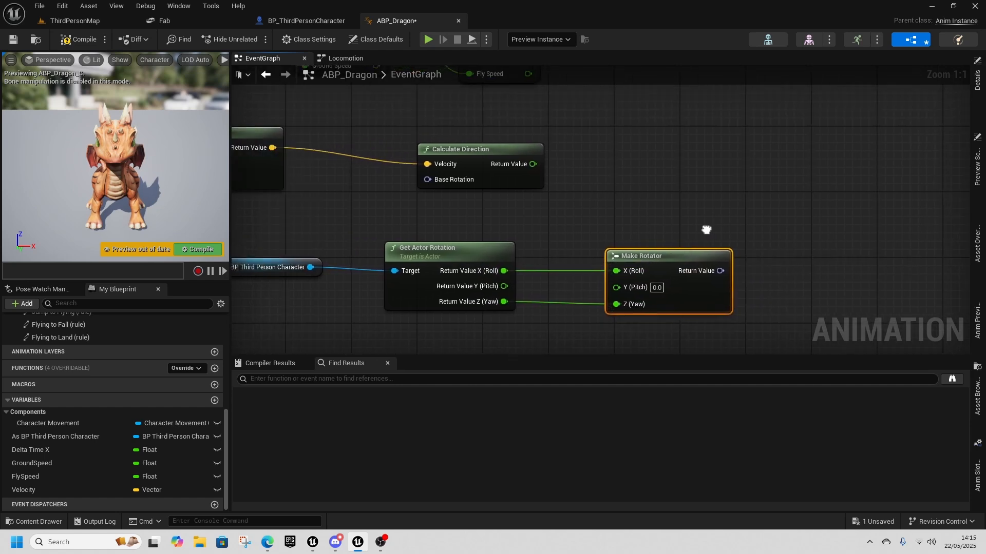
left_click_drag(457, 154, 628, 162)
left_click_drag(721, 270, 624, 189)
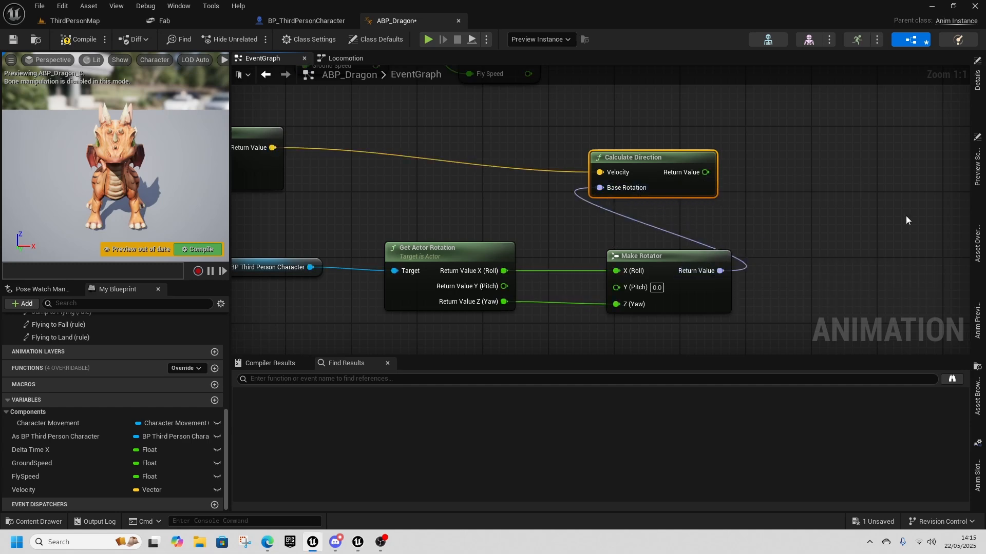
- Promote the Calculate Direction return value to a float variable named FlyDirection
right_click_drag(708, 164, 651, 239)
left_click_drag(624, 270, 667, 211)
left_click(716, 256)
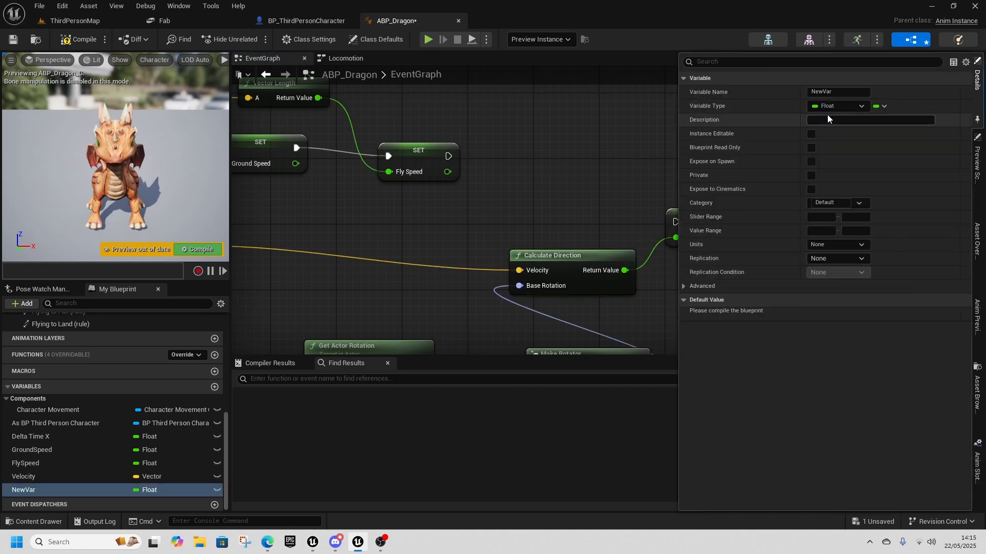
type("F")
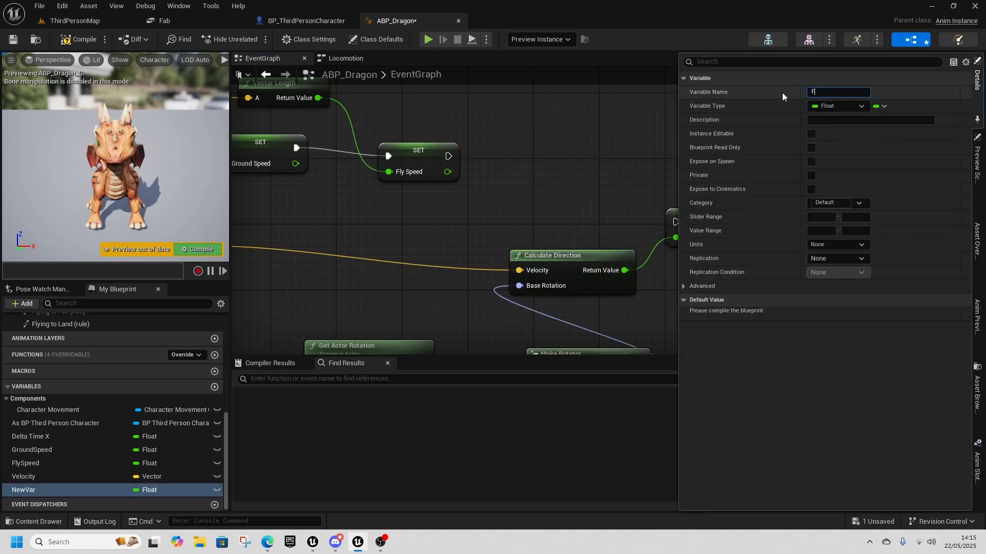
type("lyDirection")
key("Return")
- Rearrange the direction nodes below the speed row and execute the Fly Direction setter from the Sequence's Then 1 output
scroll(585, 188, "down", 2)
right_click_drag(475, 221, 704, 234)
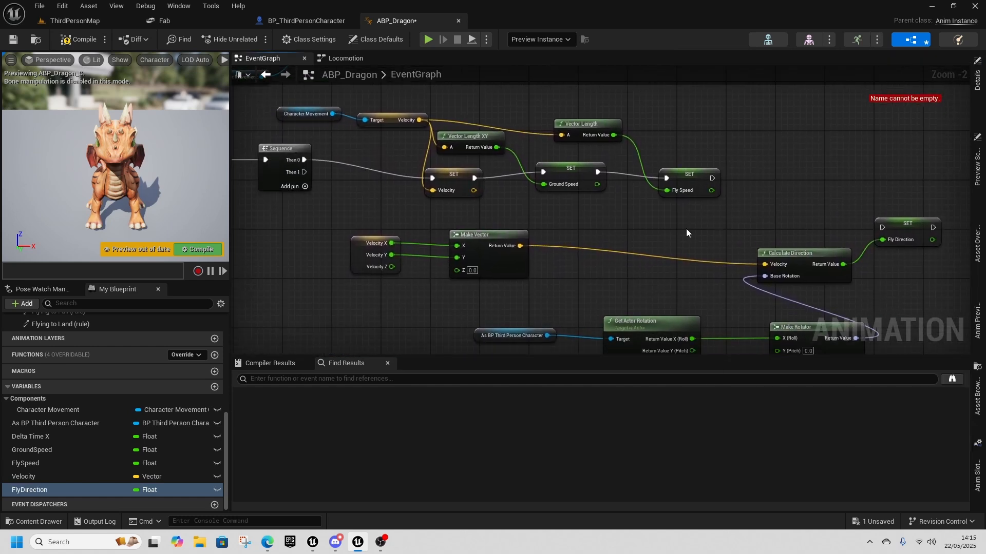
right_click_drag(589, 222, 619, 166)
left_click_drag(353, 168, 878, 307)
left_click_drag(851, 218, 883, 247)
left_click(738, 135)
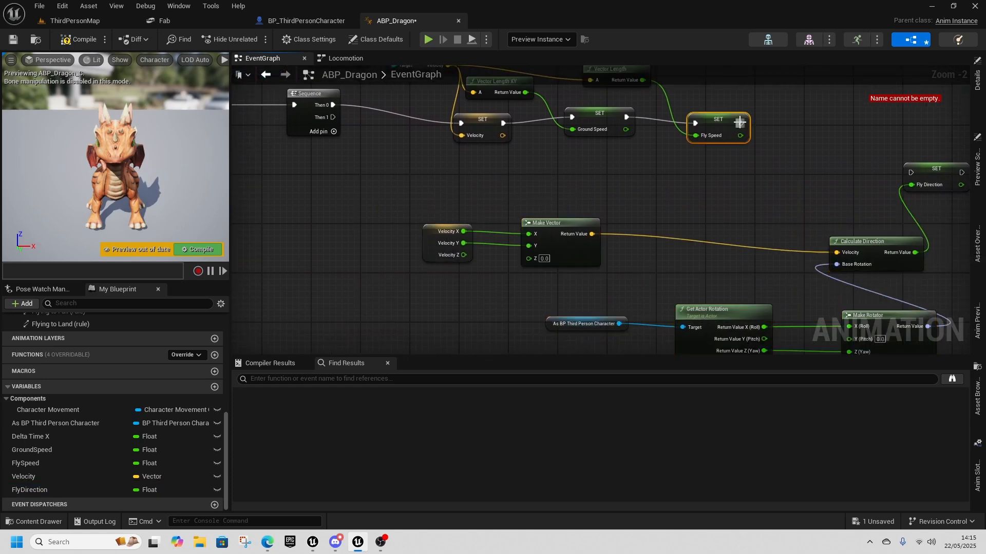
left_click_drag(333, 117, 525, 174)
right_click_drag(698, 266, 529, 303)
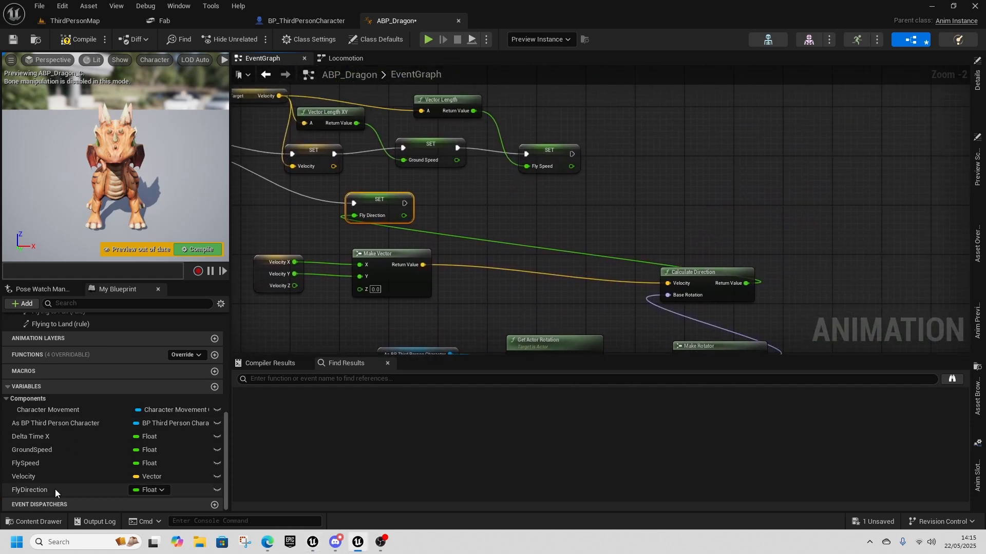
- Duplicate the direction calculation nodes beside the originals and delete the copied Make Vector
left_click(42, 424)
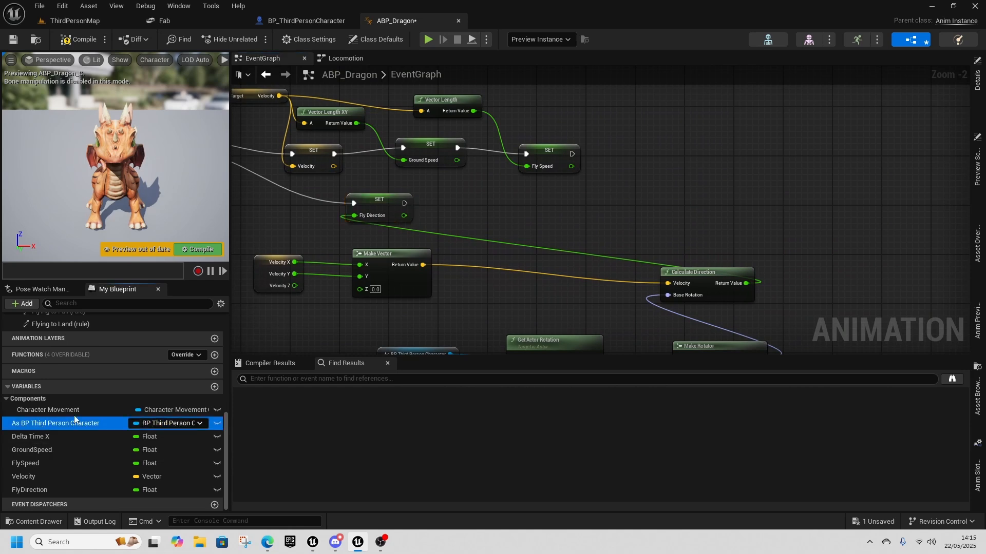
right_click_drag(484, 322, 566, 260)
left_click_drag(288, 196, 763, 310)
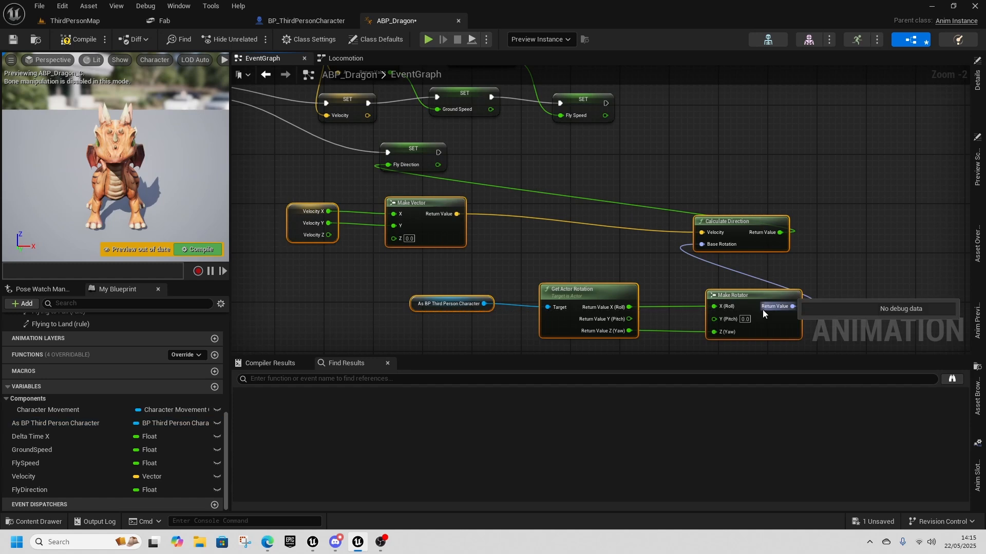
key("ctrl+d")
right_click_drag(831, 270, 597, 269)
left_click_drag(778, 275, 826, 183)
left_click(642, 153)
left_click(515, 162)
key("Delete")
- Recombine the copied Velocity getter's split pins and connect it directly to the second Calculate Direction's Velocity input
left_click_drag(409, 175, 691, 174)
right_click(692, 179)
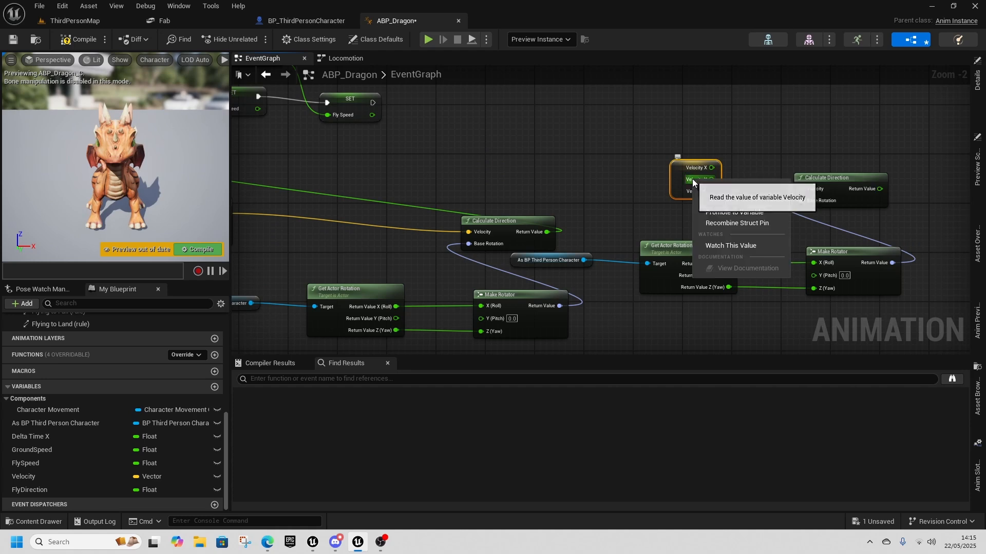
left_click(727, 226)
left_click_drag(712, 167, 801, 189)
- Replace the copied Make Rotator with the recombined Get Actor Rotation value wired directly into the second Calculate Direction's Base Rotation
right_click(708, 256)
left_click(856, 258)
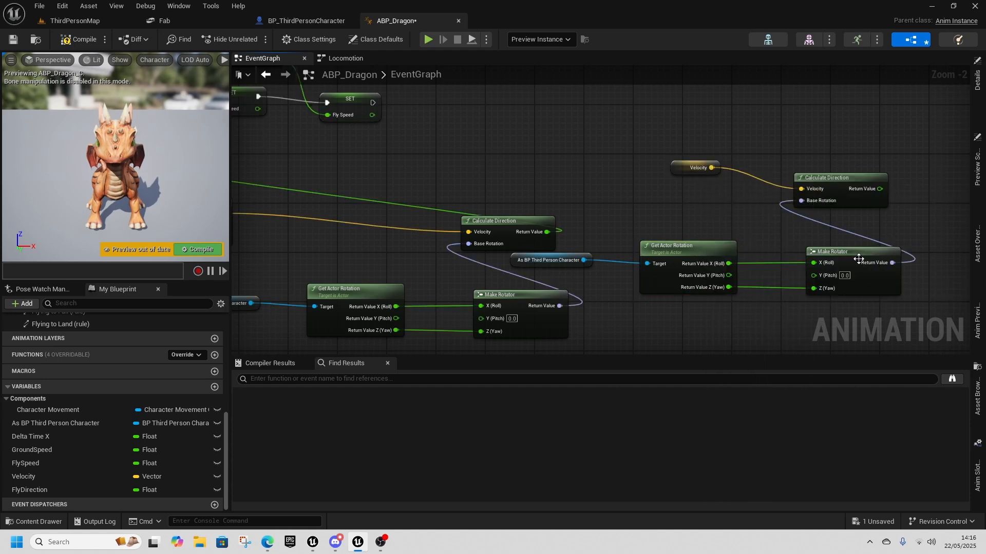
key("Delete")
right_click(678, 272)
right_click(715, 278)
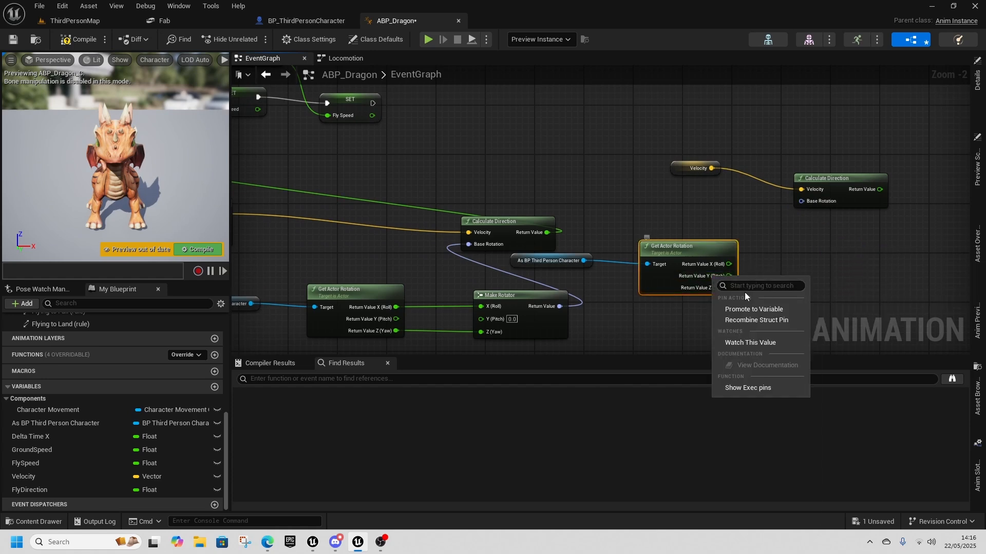
left_click(756, 320)
left_click_drag(709, 264, 805, 202)
left_click_drag(828, 179, 772, 197)
left_click_drag(684, 172, 670, 190)
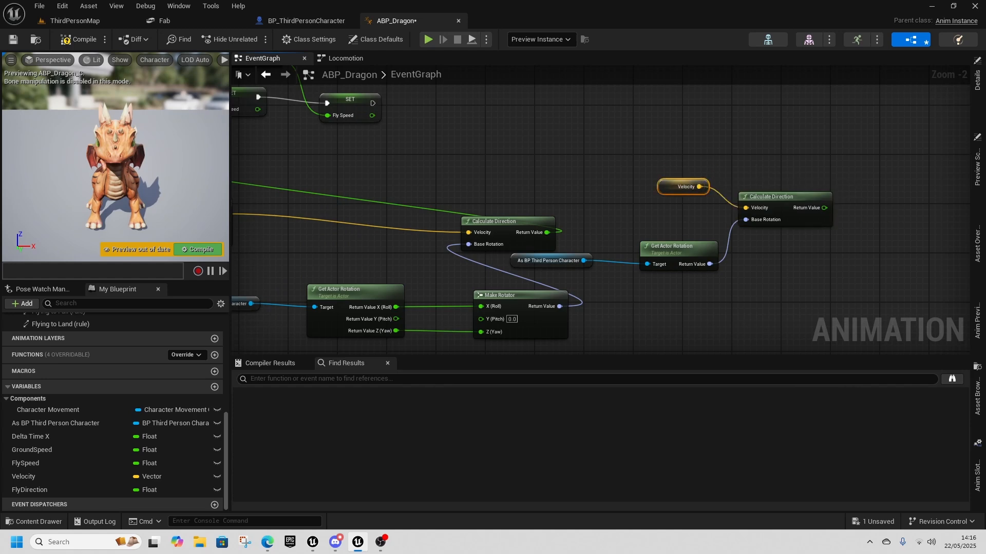
- Promote the second Calculate Direction's return value to a float variable named GroundDirection
left_click_drag(825, 207, 791, 169)
left_click(786, 213)
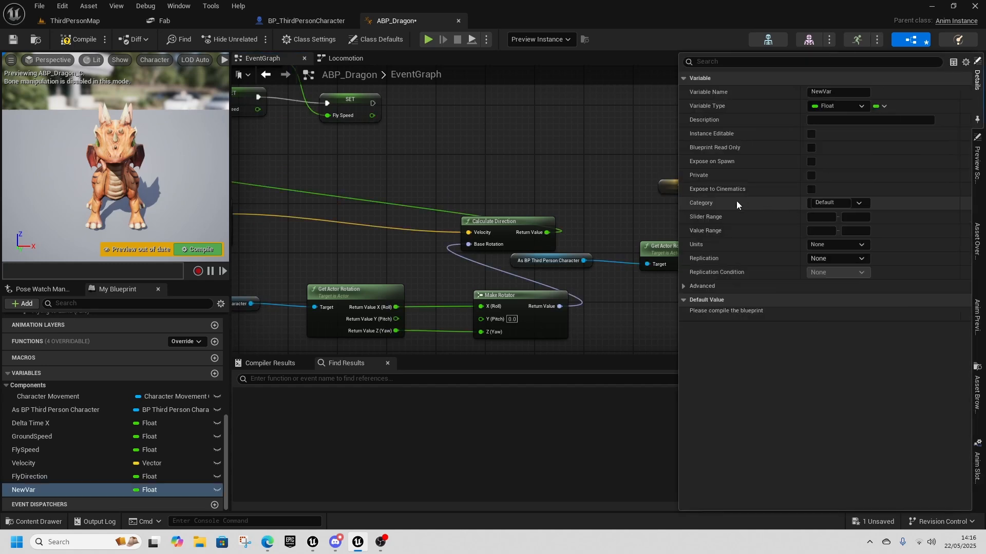
right_click(45, 491)
left_click(72, 414)
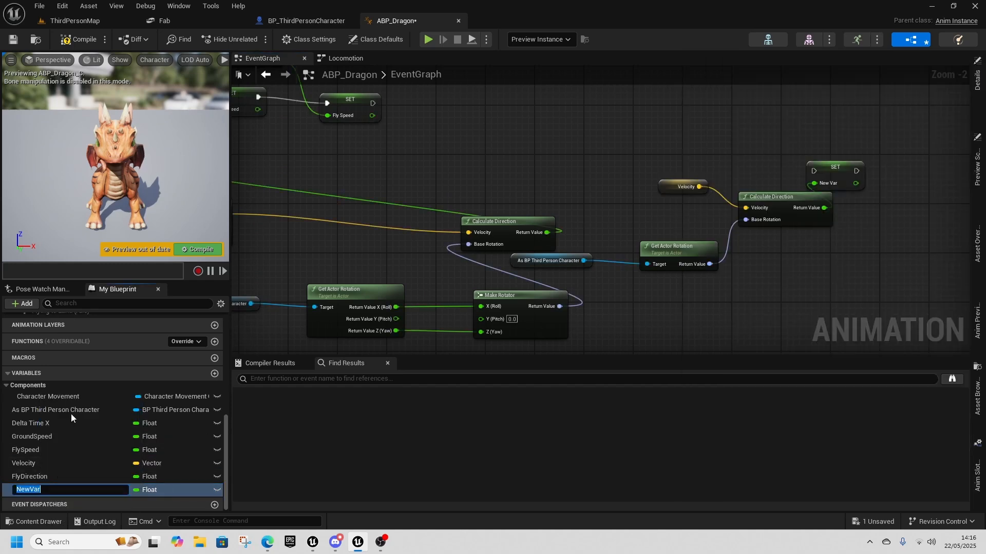
type("GroundDirection")
key("Return")
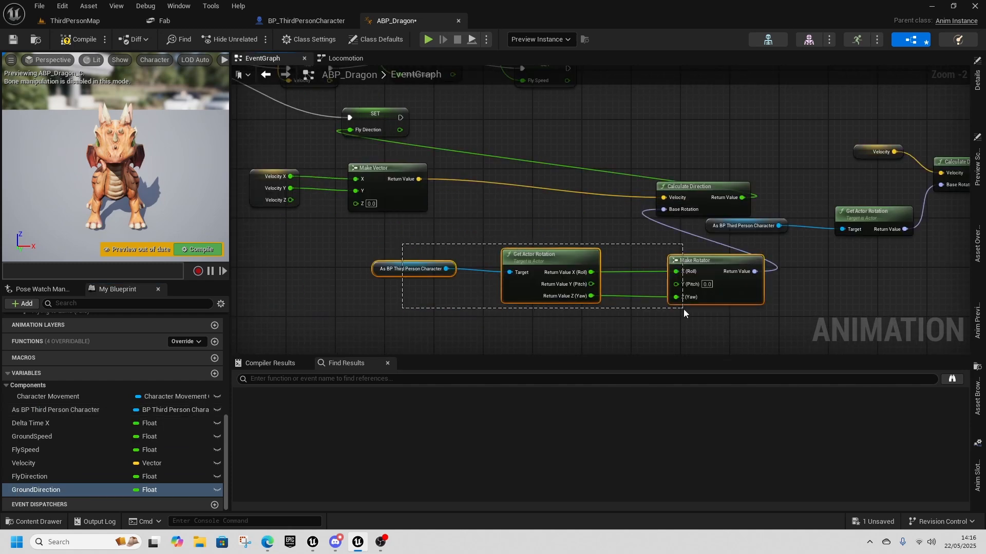
- Tidy the fly direction nodes and connect the Fly Direction setter's execution output to the Ground Direction setter
left_click_drag(671, 307, 685, 310)
left_click_drag(706, 271, 380, 264)
left_click_drag(701, 187, 552, 193)
left_click_drag(380, 114, 705, 139)
right_click_drag(702, 178, 495, 207)
left_click_drag(487, 211, 772, 207)
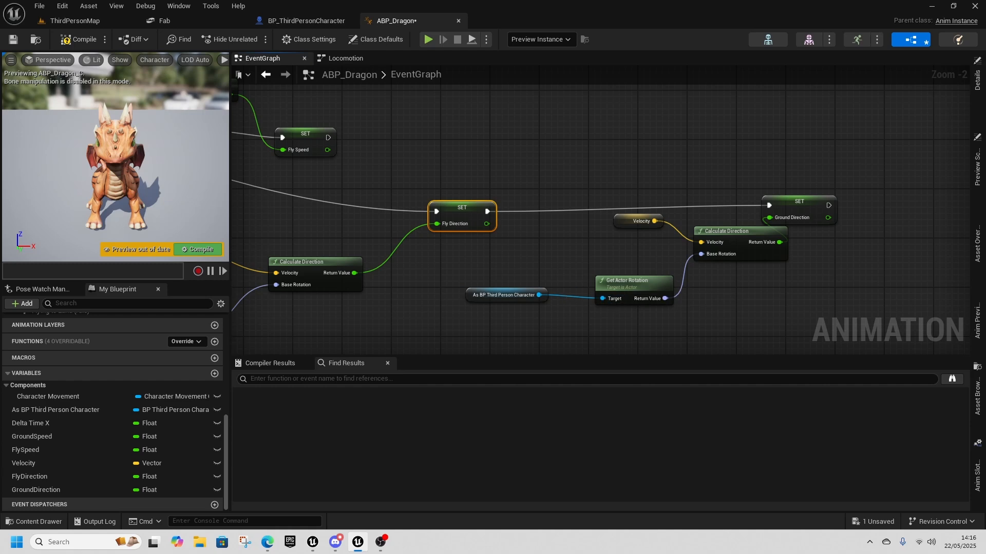
- Add a Then 2 output to the Sequence and place a Character Movement getter feeding an Is Flying node
right_click_drag(232, 191, 459, 190)
left_click(449, 182)
left_click_drag(41, 396, 442, 198)
left_click(365, 248)
type("is fly")
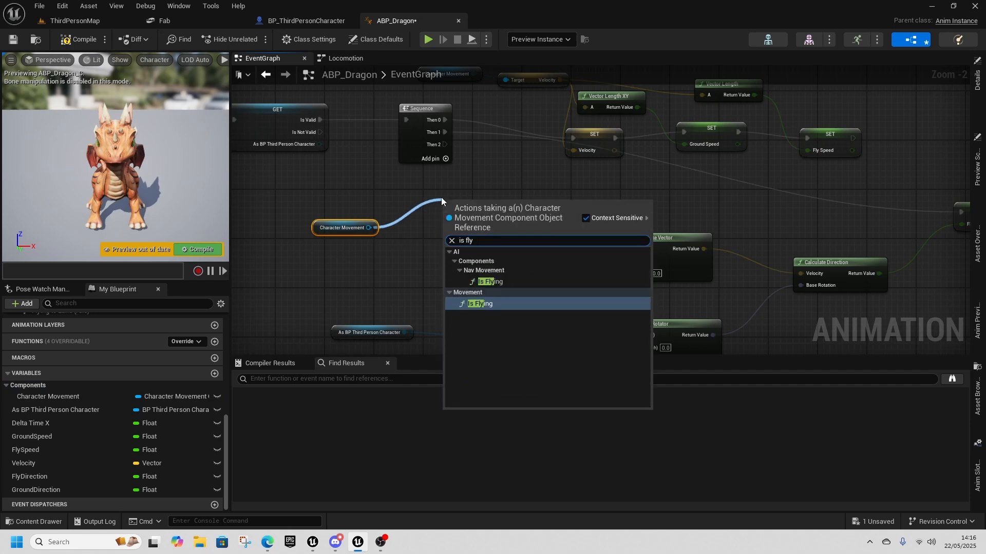
left_click(499, 306)
- Promote the Is Flying return value to a boolean variable named Isflying
left_click_drag(493, 201, 562, 182)
left_click(603, 218)
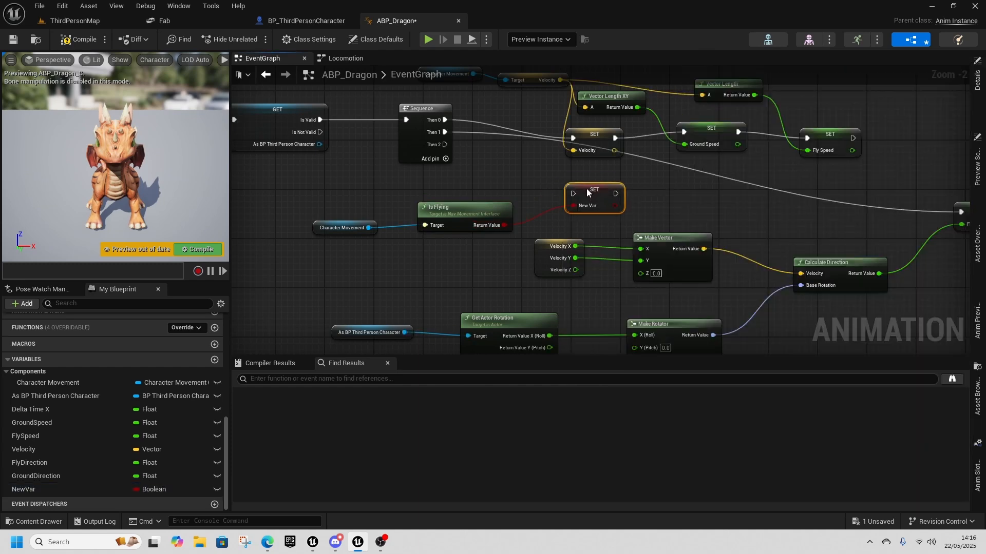
right_click(32, 487)
left_click(69, 416)
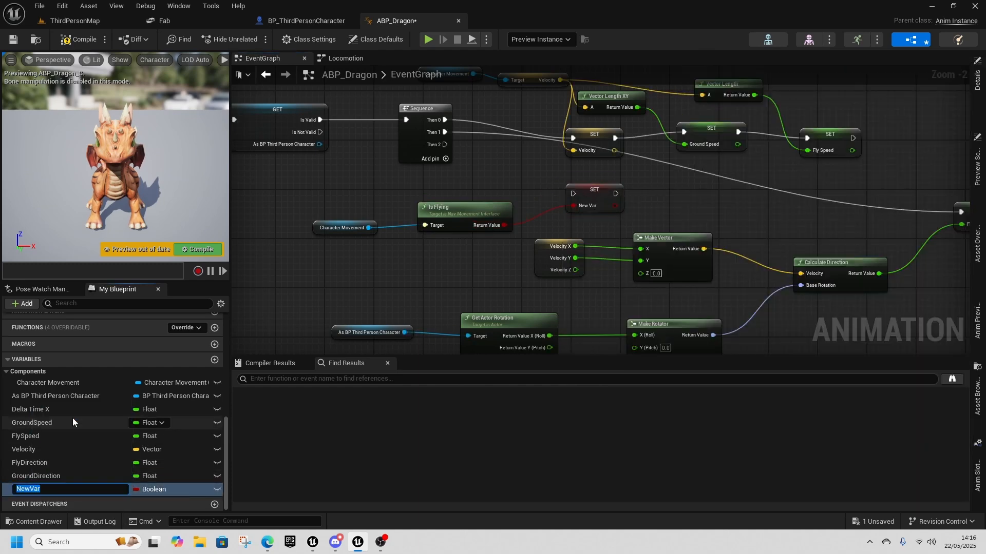
type("Flying")
key("Return")
left_click_drag(45, 488, 1, 490)
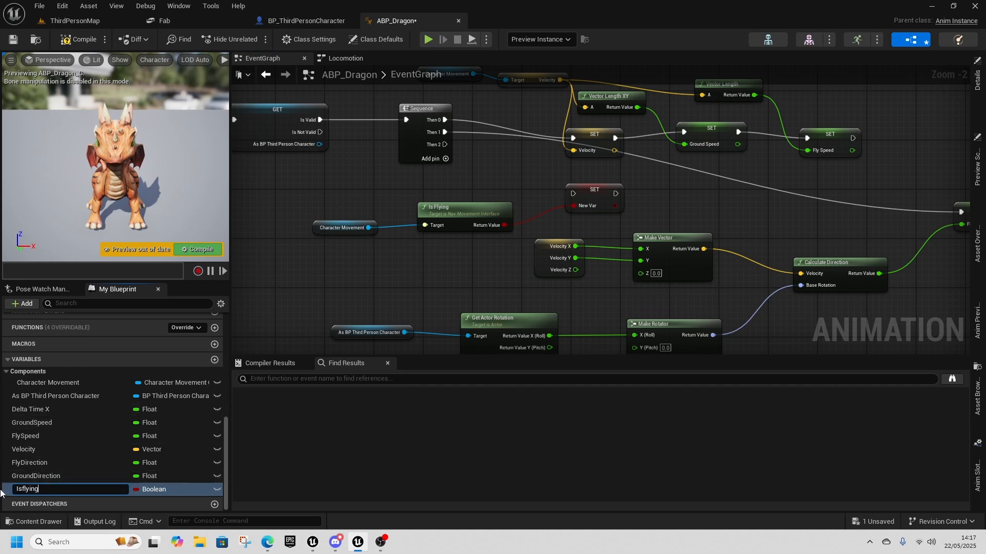
key("Return")
- Execute the Isflying setter from the Sequence's Then 2 output and compile the blueprint
left_click_drag(442, 142, 575, 194)
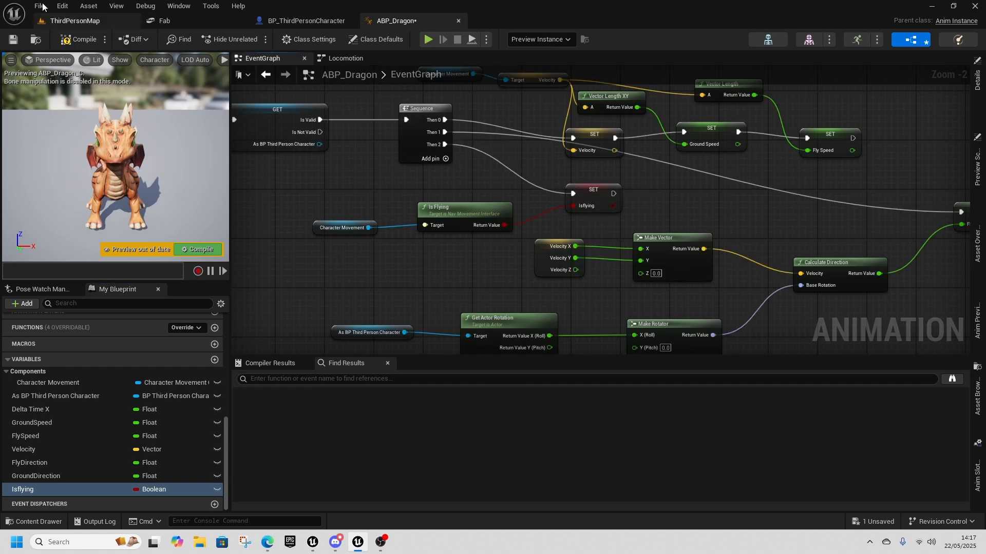
left_click(82, 40)
right_click_drag(500, 196, 499, 208)
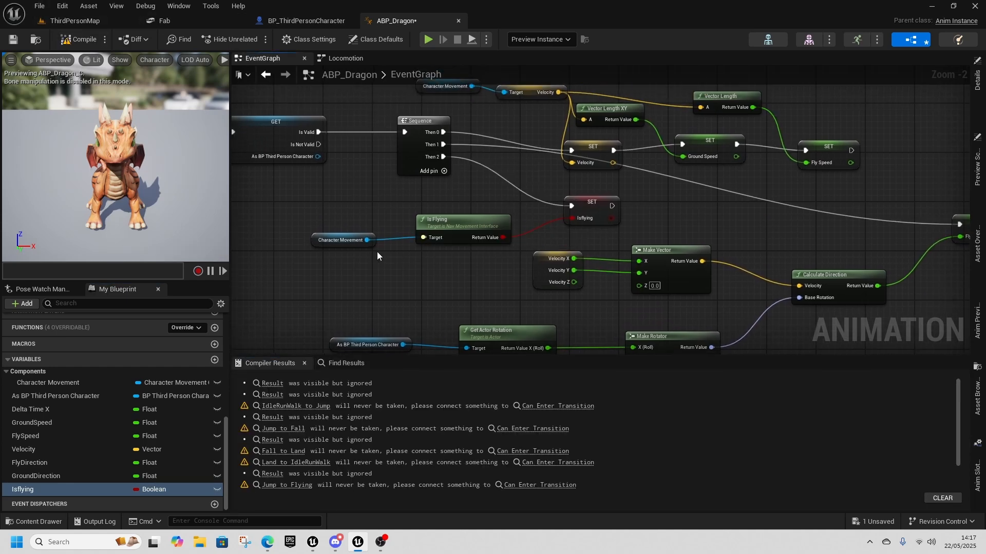
- Add an Is Falling node targeting the same Character Movement getter as Is Flying
left_click_drag(367, 240, 437, 269)
type("is")
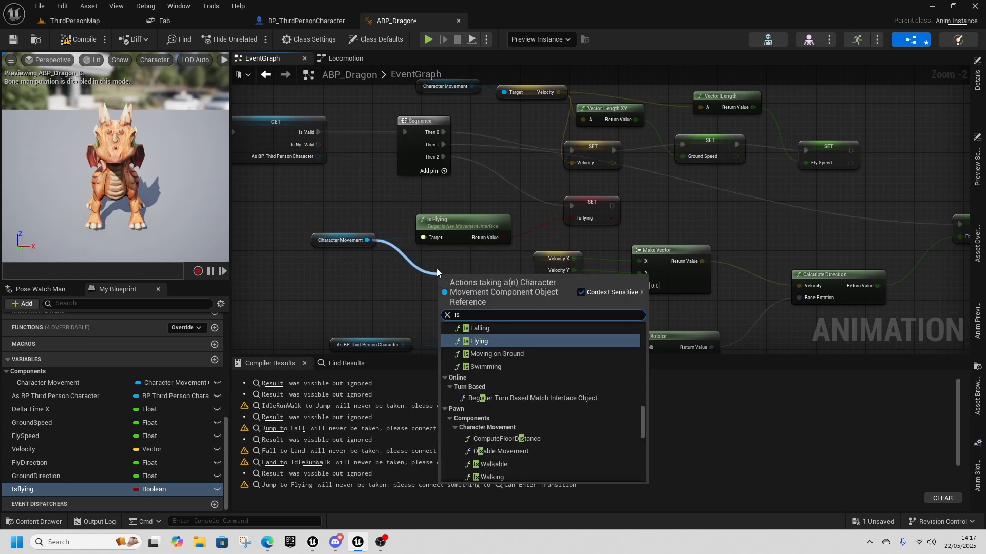
type(" falling")
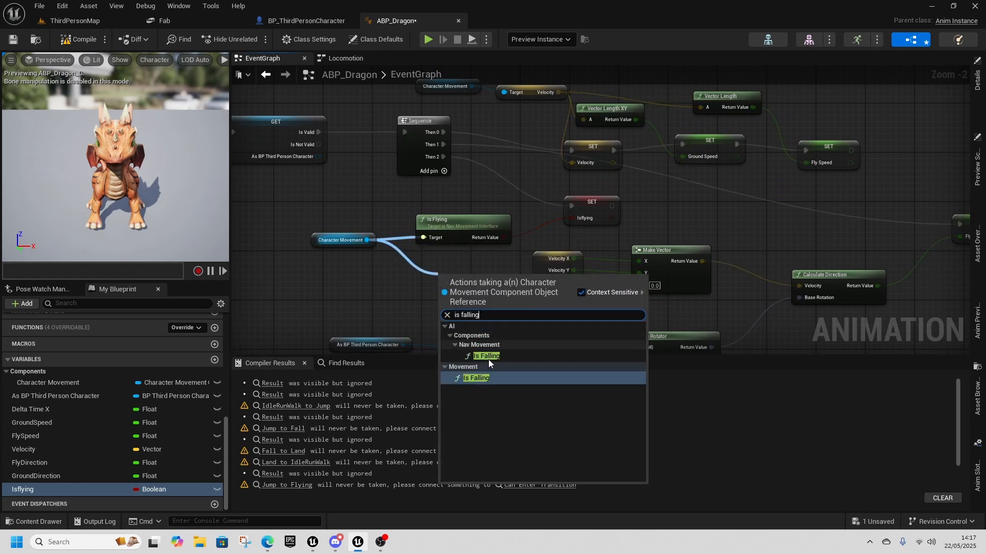
left_click(485, 378)
- Promote the Is Falling return value to a boolean variable named IsFalling
left_click_drag(478, 274, 508, 300)
left_click(554, 338)
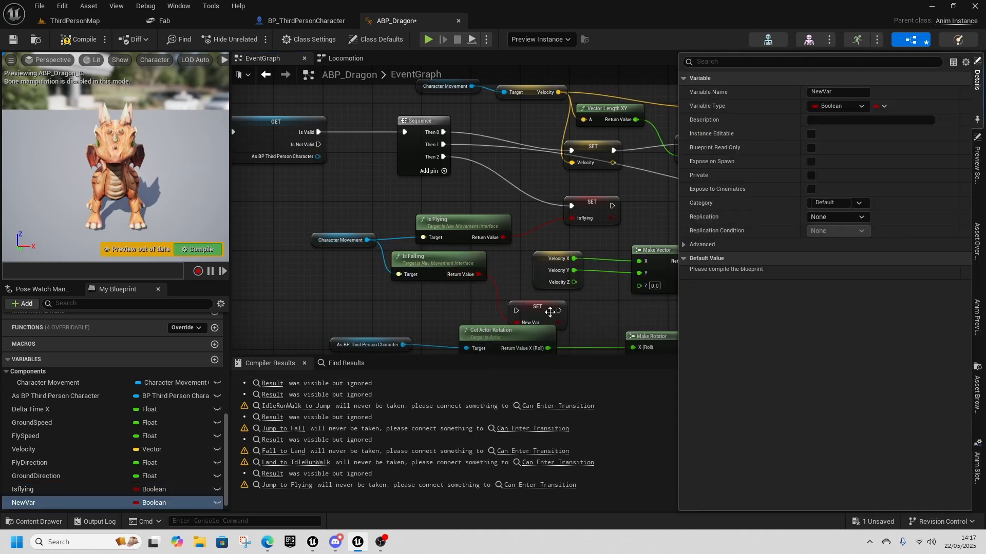
right_click(59, 495)
left_click(94, 429)
type("IsFallinf")
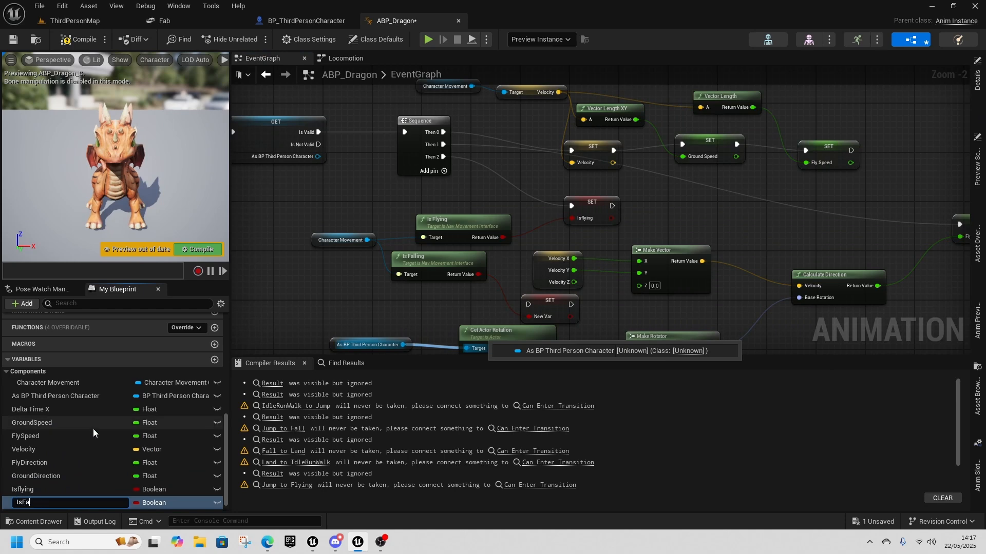
key("BackSpace")
type("g")
key("Return")
- Execute the Is Falling setter from a new Then 3 output, tidy the flying and falling nodes, and compile
left_click_drag(443, 168, 522, 201)
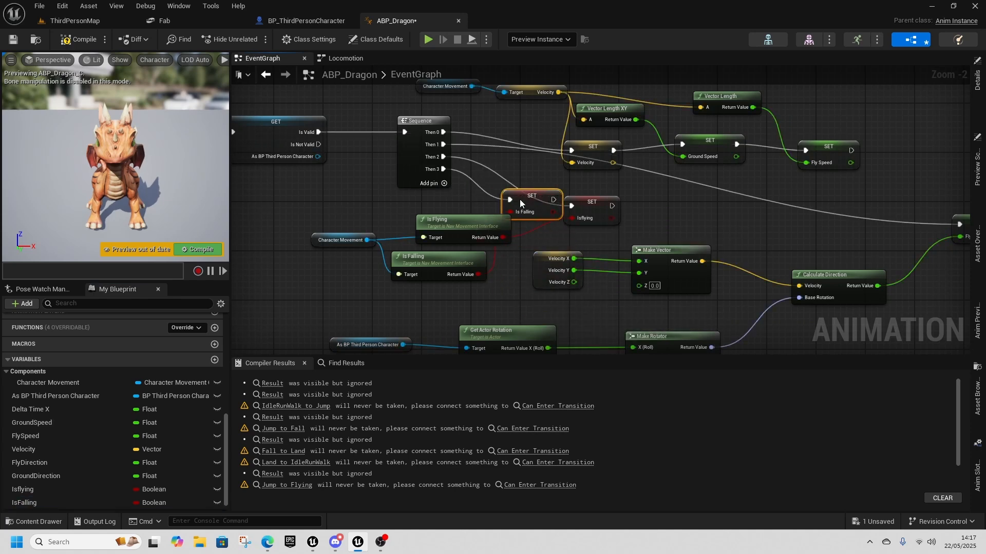
left_click_drag(469, 218, 427, 193)
mouse_move(514, 196)
left_mouse_down()
mouse_move(527, 220)
mouse_move(521, 192)
left_mouse_up()
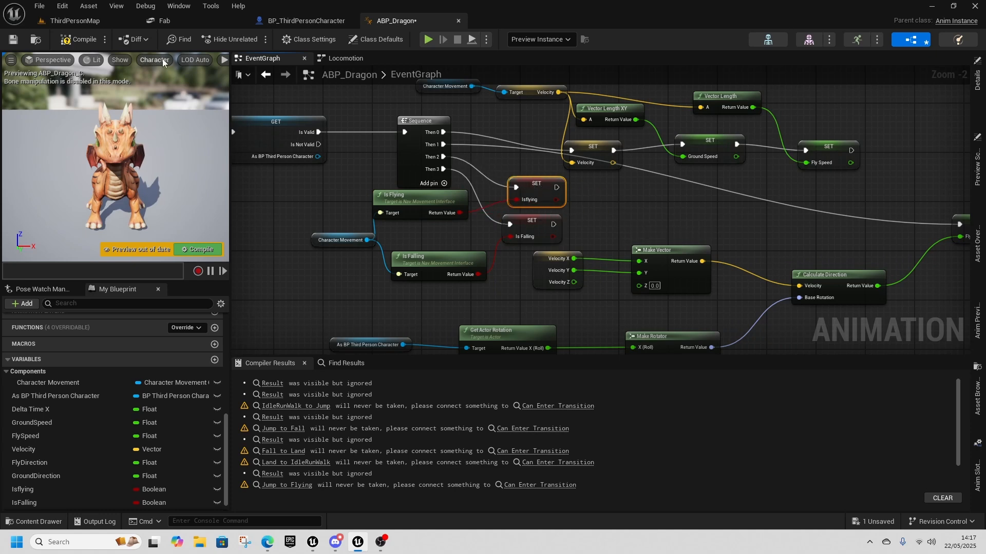
left_click(85, 41)
right_click_drag(609, 208, 524, 228)
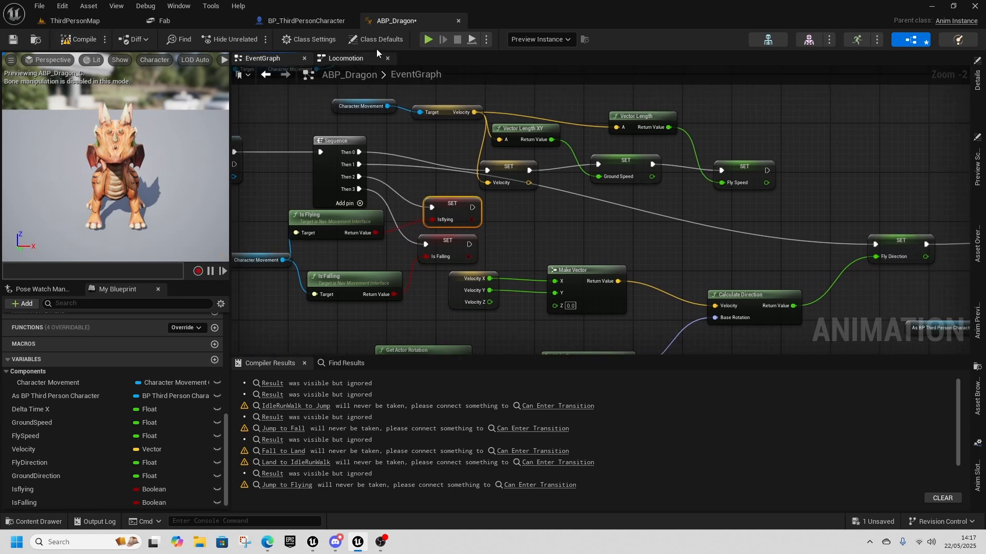
- Open the IdleRunWalk to Jump transition rule in the Locomotion state machine
left_click(353, 59)
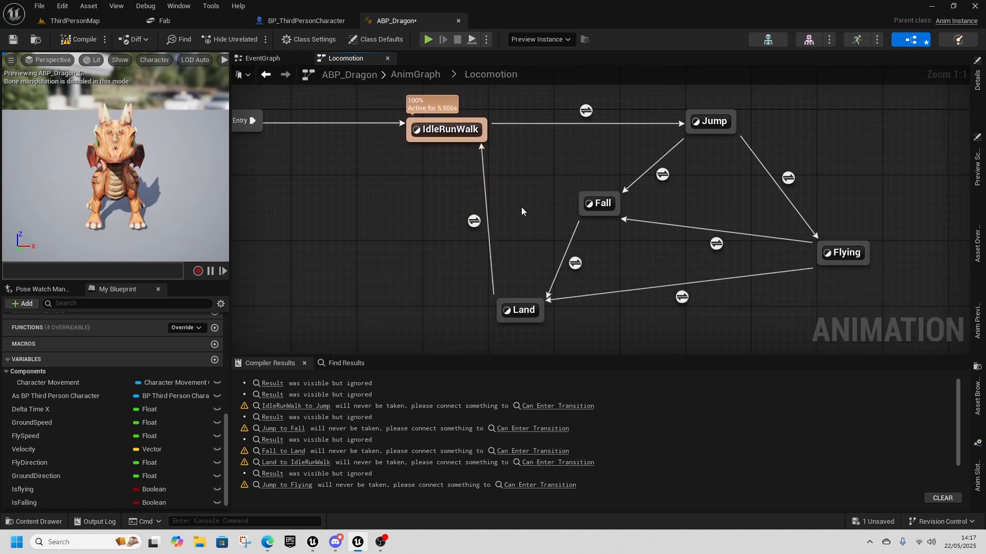
right_click_drag(573, 137, 506, 170)
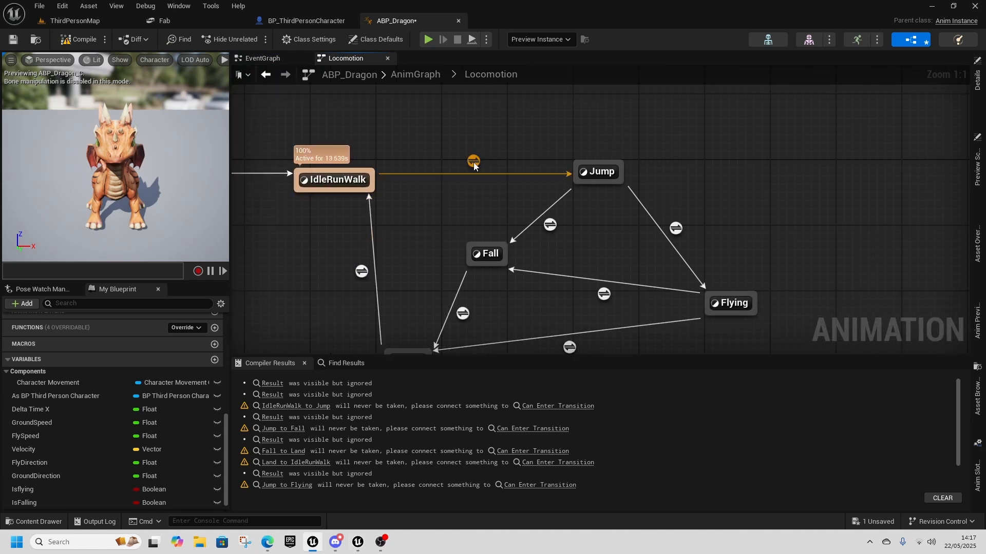
left_click(473, 162)
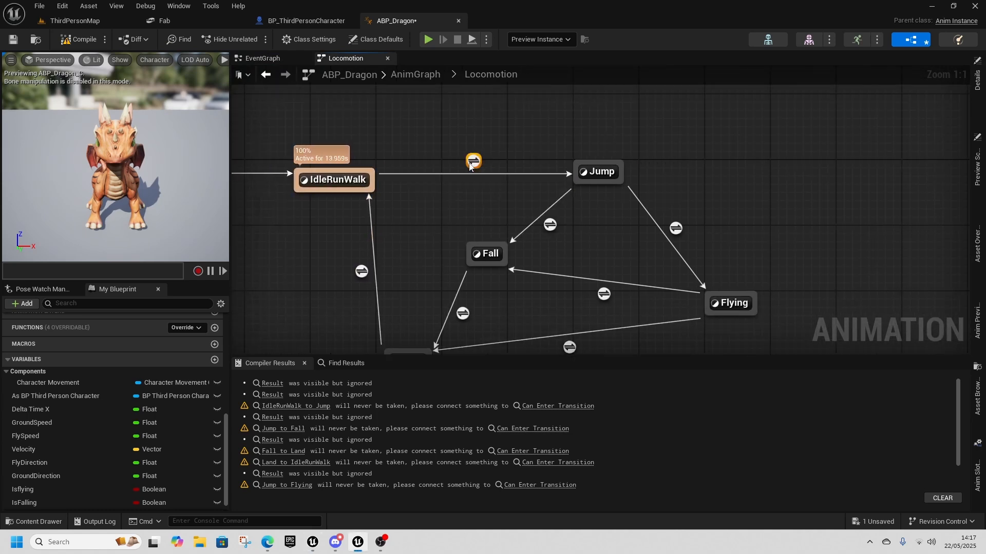
double_click(475, 163)
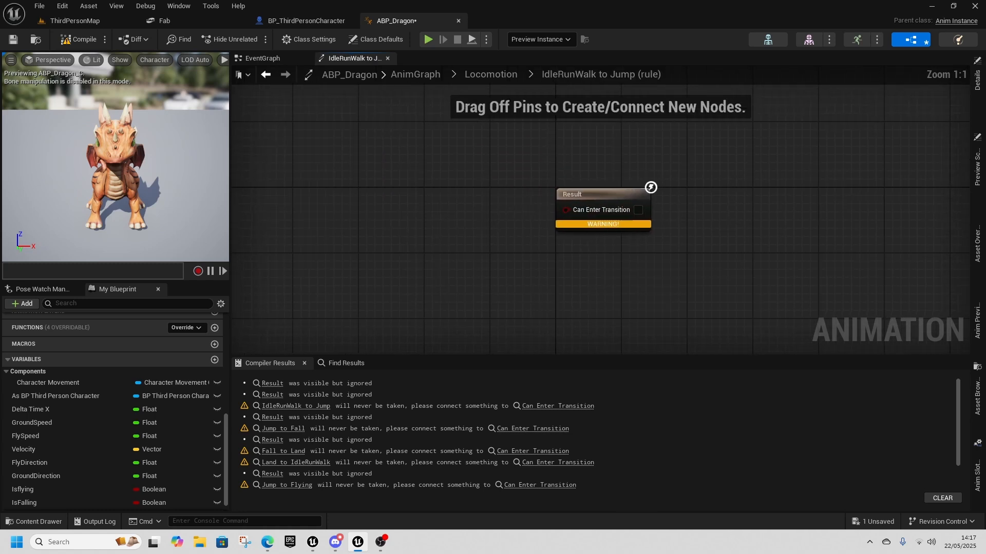
- Add an IsFalling getter to the IdleRunWalk to Jump rule and feed it into a new AND Boolean node
left_click_drag(26, 502, 521, 241)
type("and")
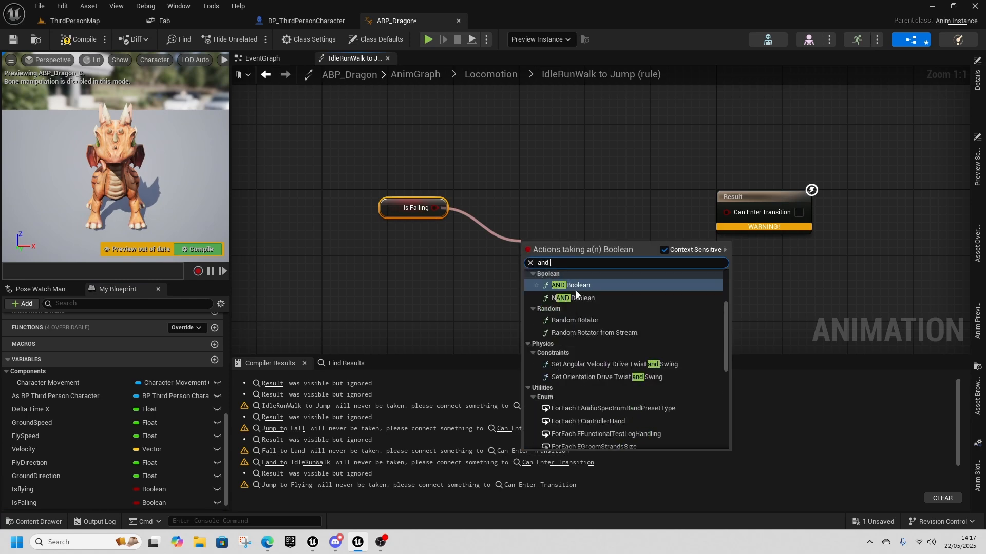
left_click(574, 287)
- Add a Velocity getter to the rule and split its struct pin into X, Y and Z
left_click_drag(45, 450, 324, 273)
left_click(338, 286)
right_click(360, 275)
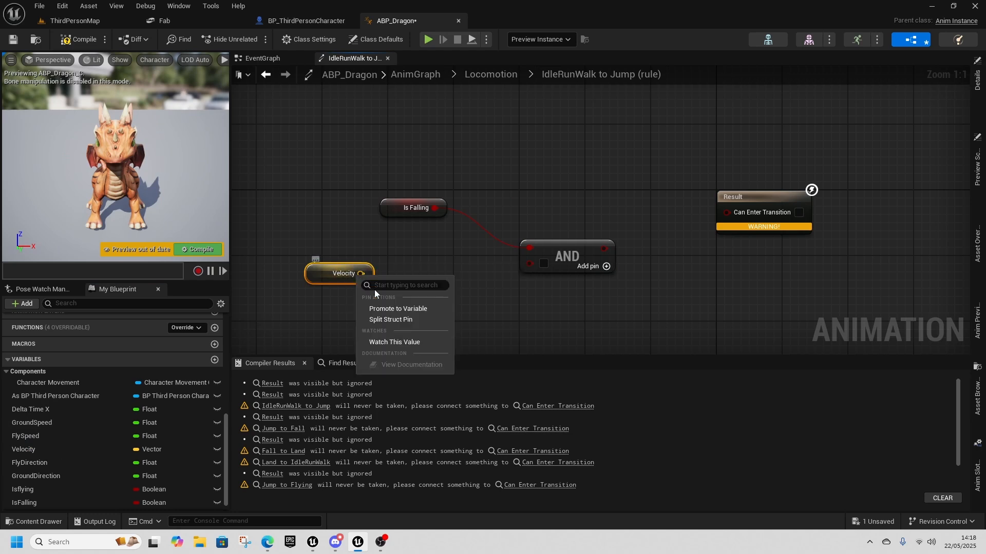
left_click(394, 342)
- Wire a Velocity Z greater than 100 check into the AND node, and the AND output into Can Enter Transition
left_click_drag(361, 304, 435, 294)
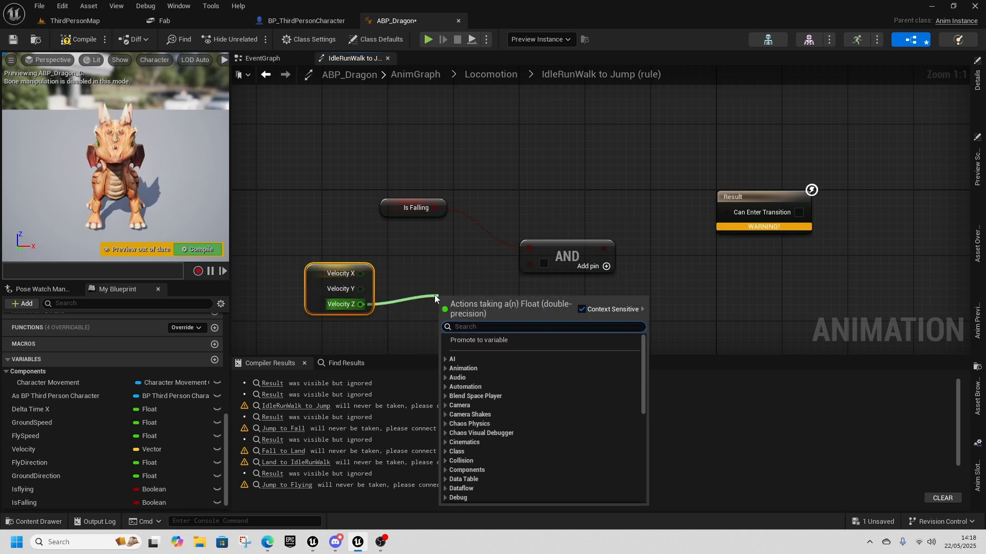
type(">")
left_click(483, 360)
left_click(461, 318)
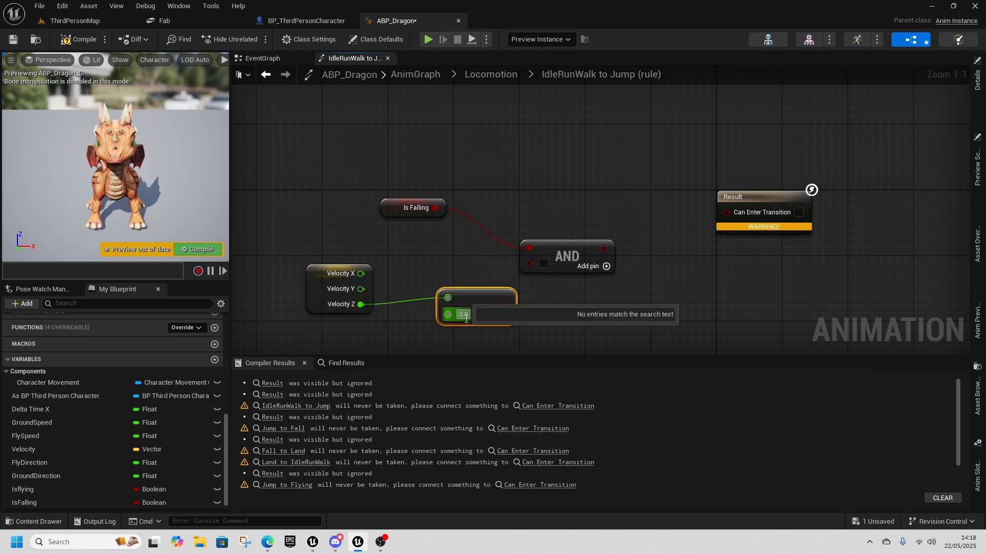
type("100")
key("Return")
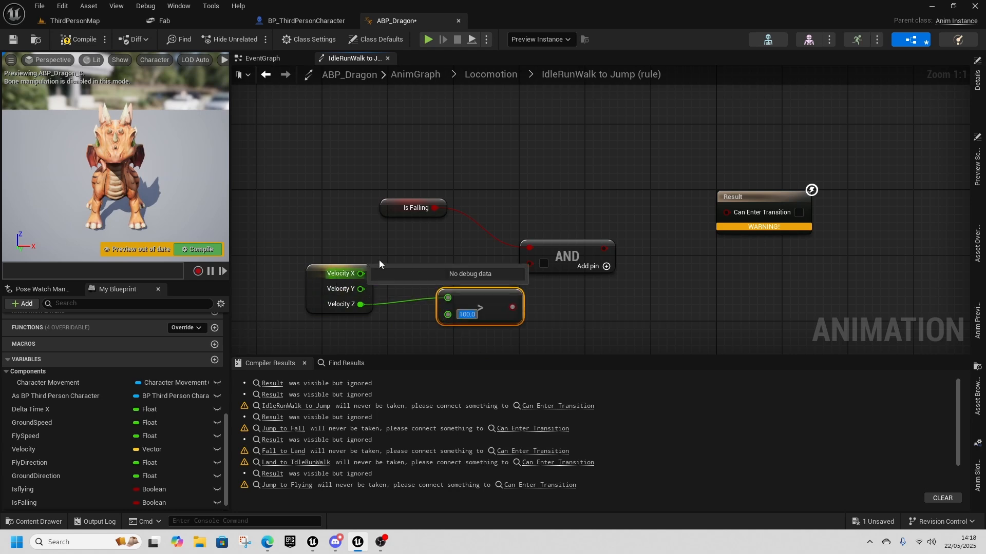
left_click_drag(512, 307, 530, 264)
left_click_drag(594, 247, 727, 211)
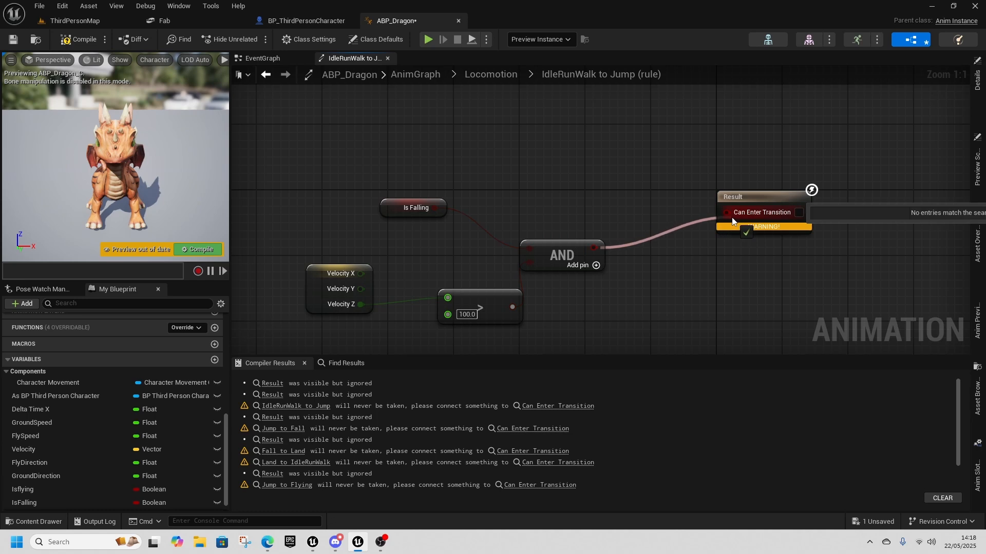
- Return to the Locomotion state machine and enable the automatic rule based on sequence player for the Jump to Fall transition
left_click(267, 76)
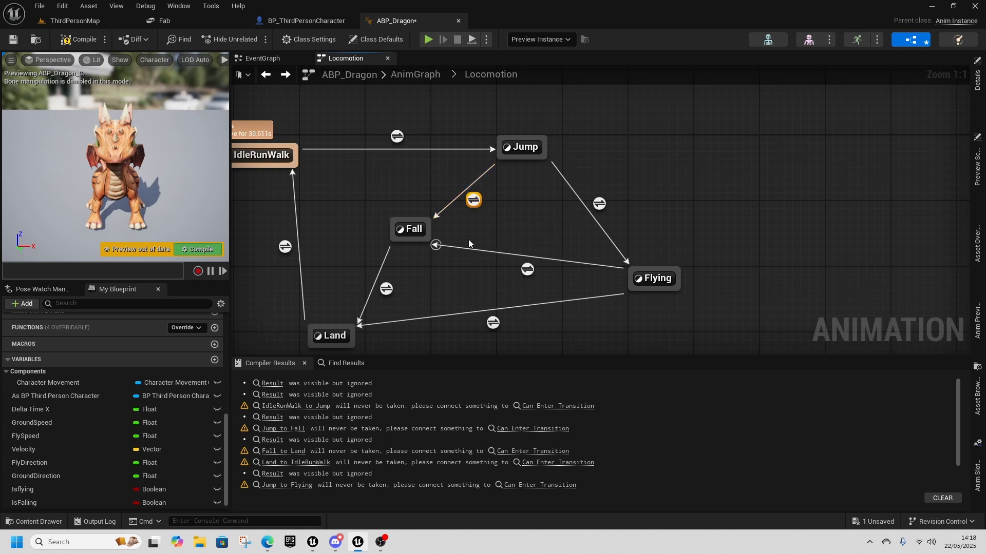
left_click(977, 80)
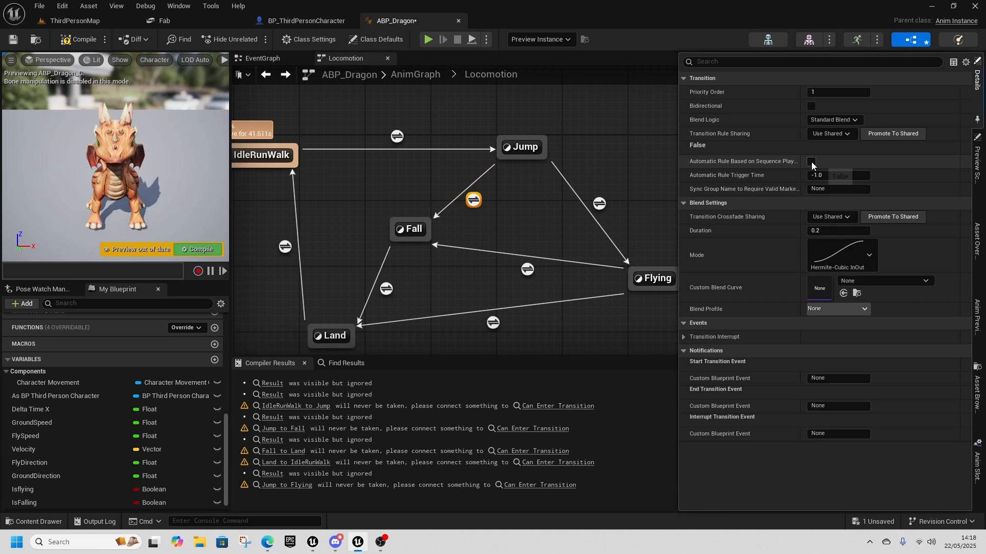
- Drive the Jump to Flying rule's Can Enter Transition with the Isflying variable and return to the Locomotion state machine
double_click(600, 204)
left_click_drag(22, 490, 568, 211)
left_click(393, 241)
left_click(267, 75)
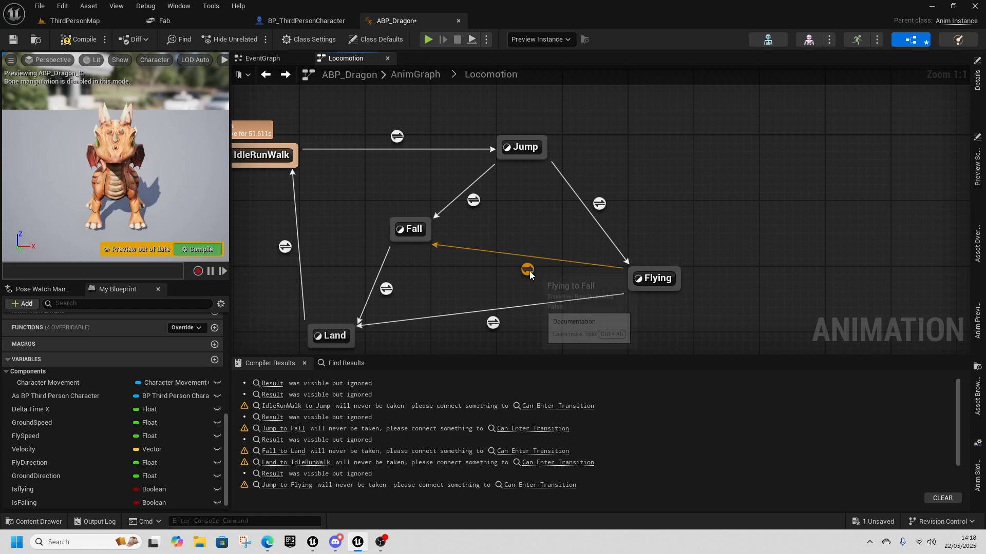
- Add an Isflying getter to the Flying to Fall transition rule and invert it with a NOT Boolean node
right_click_drag(575, 282, 623, 233)
double_click(611, 235)
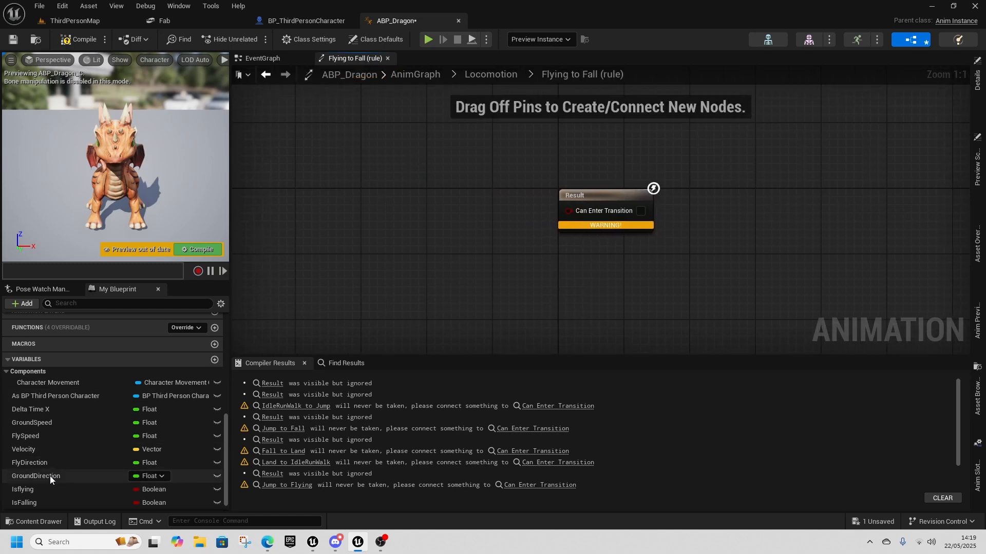
left_click(44, 492)
left_click_drag(44, 492, 346, 196)
left_click_drag(408, 198, 481, 226)
type("not")
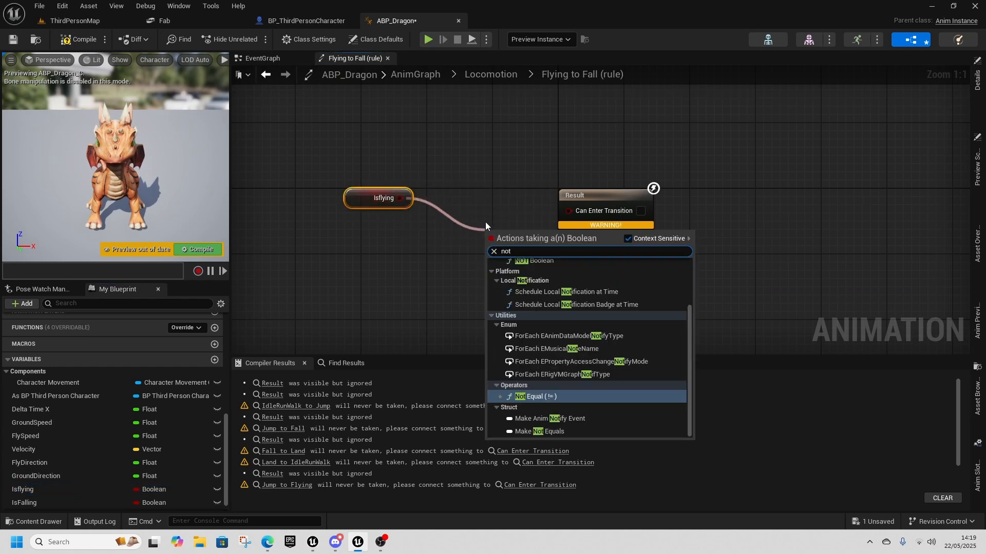
scroll(547, 377, "up", 3)
left_click(534, 327)
- Combine the inverted Isflying value in a new AND node with an IsFalling getter passed through NOT
left_click_drag(560, 239, 587, 309)
type("and")
left_click(625, 352)
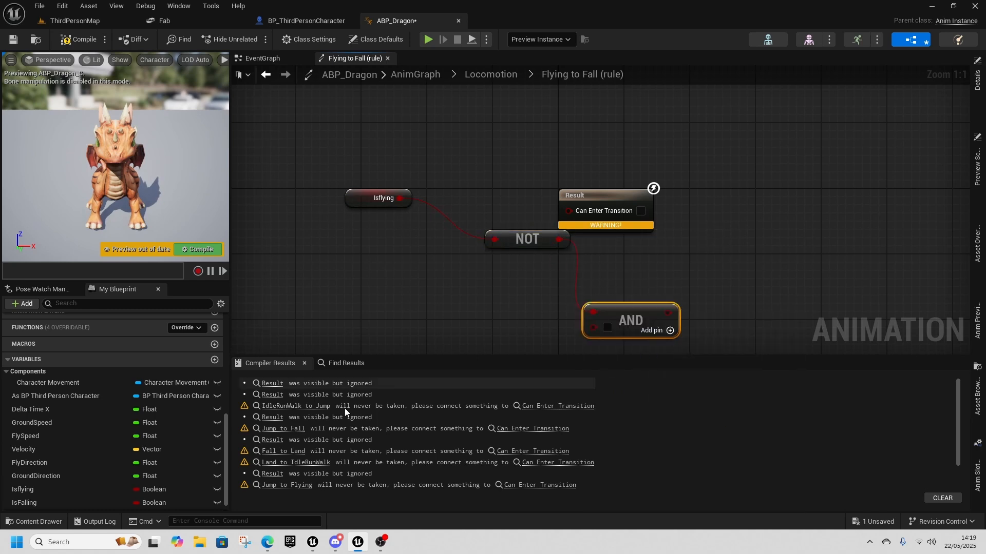
left_click_drag(25, 504, 440, 328)
left_click(395, 330)
type("not")
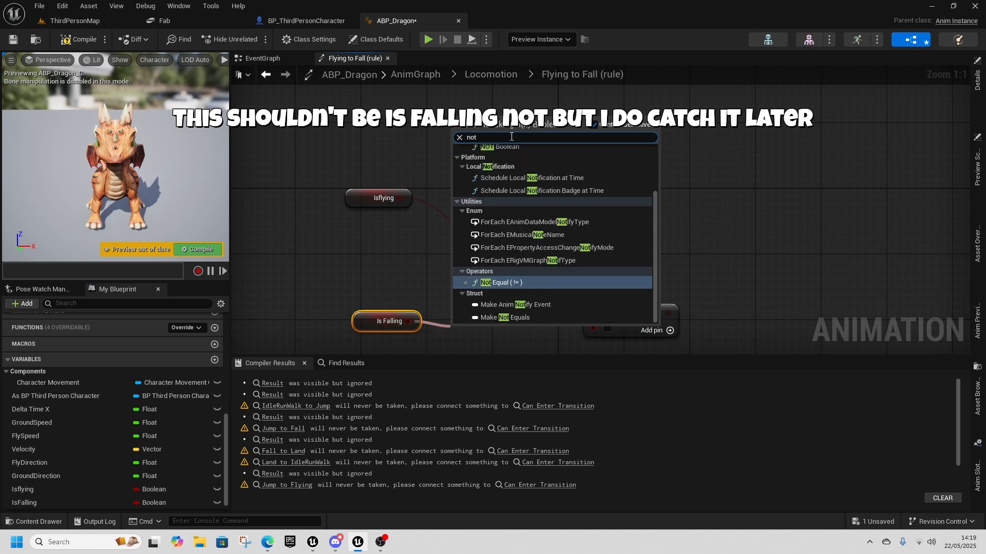
left_click(526, 226)
left_click_drag(517, 330, 593, 327)
- Connect the AND output to Can Enter Transition in the Flying to Fall rule and compile
left_click_drag(658, 312, 589, 206)
left_click(526, 210)
left_click_drag(658, 311, 579, 211)
left_click(78, 39)
- Delete the Flying to Land transition from the Locomotion state machine
left_click(546, 299)
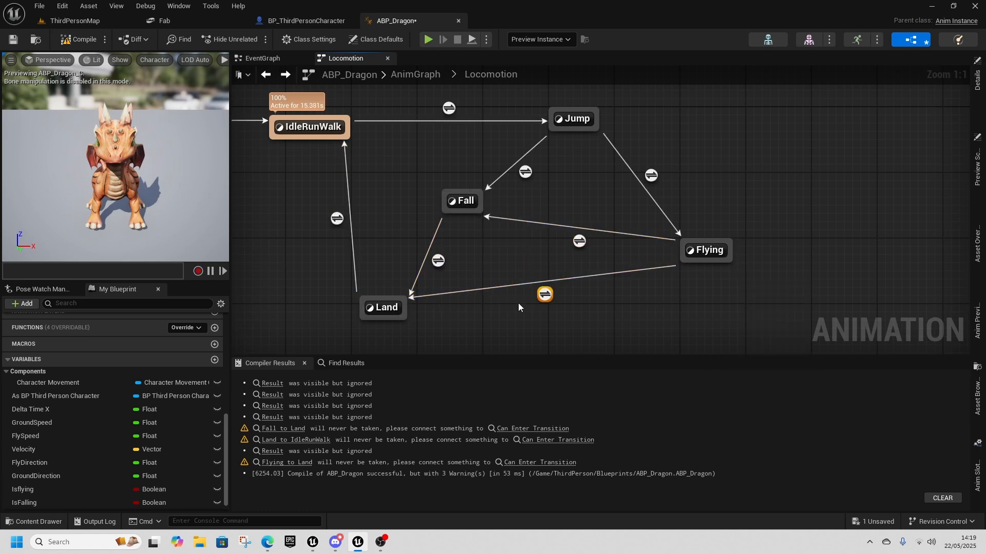
key("Delete")
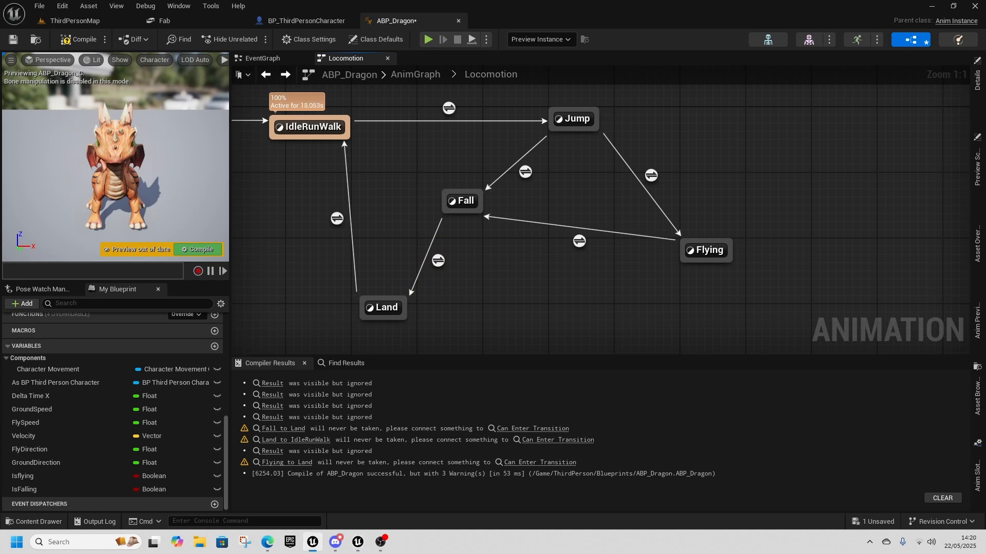
- Drive the Fall to Land rule's Can Enter Transition with IsFalling inverted through a NOT node, and compile
double_click(442, 264)
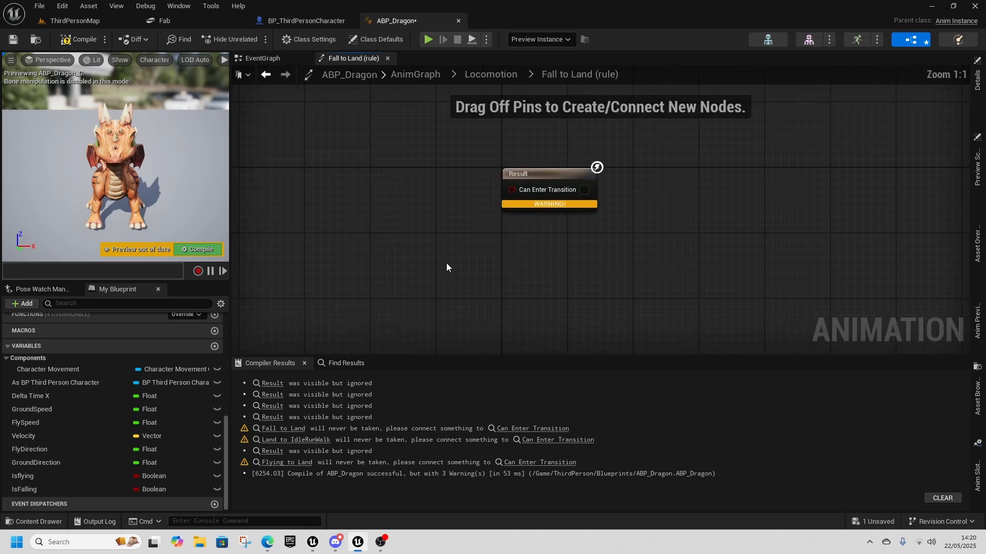
left_click_drag(41, 486, 441, 273)
left_click(352, 275)
type("not")
scroll(501, 352, "up", 3)
left_click(496, 355)
left_click_drag(510, 280, 569, 211)
left_click(82, 39)
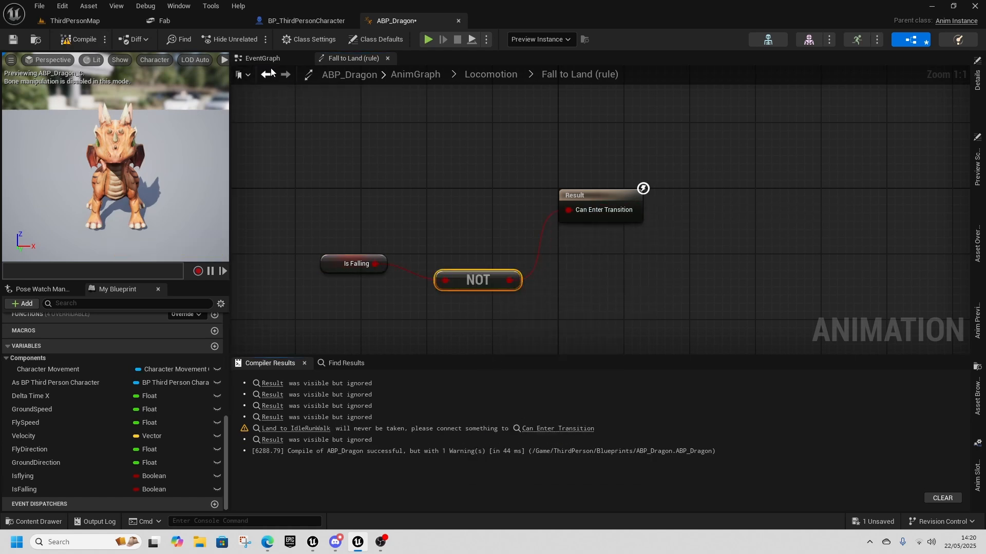
- Enable the automatic rule based on sequence player for the Land to IdleRunWalk transition and compile
left_click(307, 430)
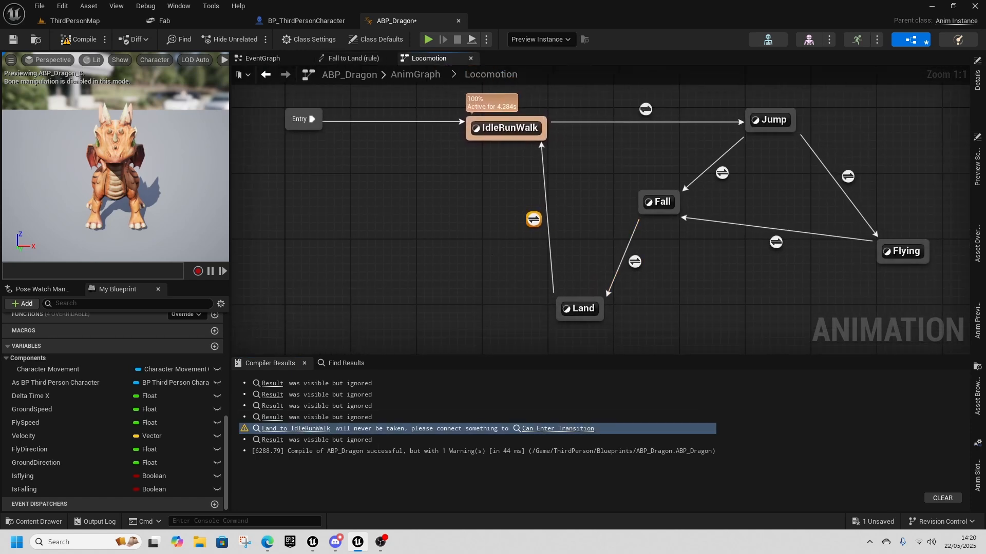
left_click(977, 81)
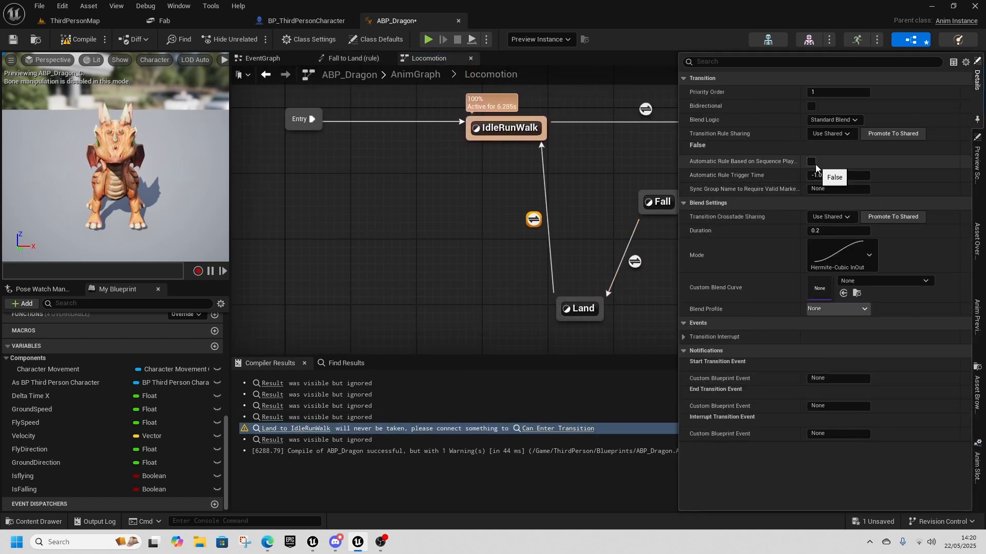
left_click(813, 163)
left_click(78, 39)
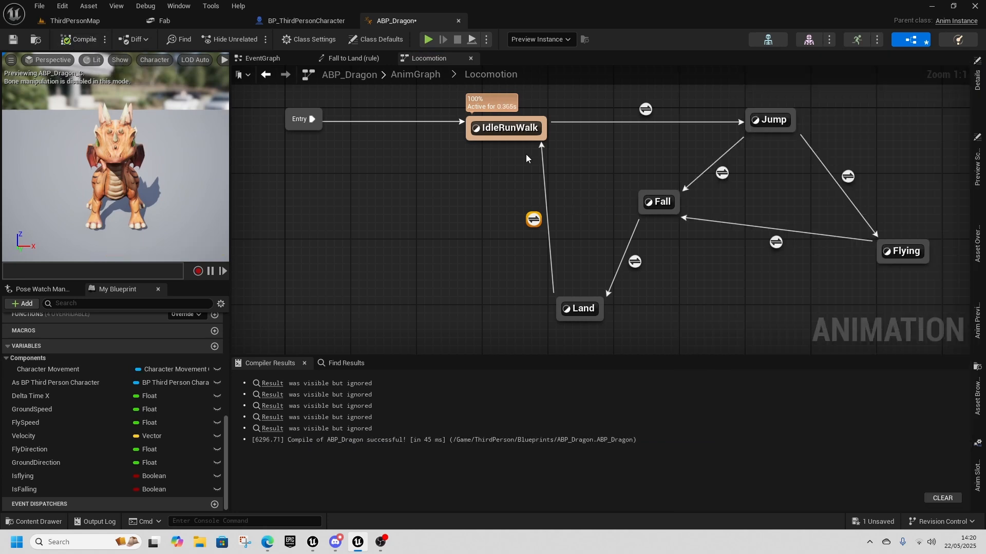
- Reposition the Fall, Flying and Jump states slightly to tidy the Locomotion state machine layout
right_click_drag(494, 153, 439, 214)
right_click_drag(630, 279, 549, 183)
left_click_drag(526, 172, 550, 197)
left_click_drag(772, 221, 779, 222)
right_click_drag(674, 173, 650, 245)
left_click_drag(614, 161, 618, 167)
right_click_drag(443, 192, 564, 238)
left_click(476, 212)
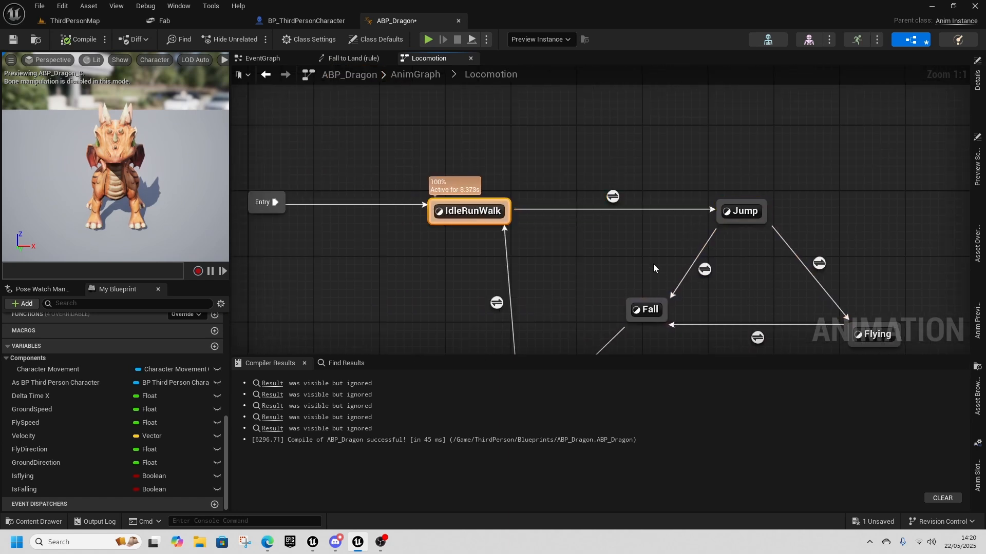
right_click_drag(651, 260, 591, 242)
left_click(681, 192)
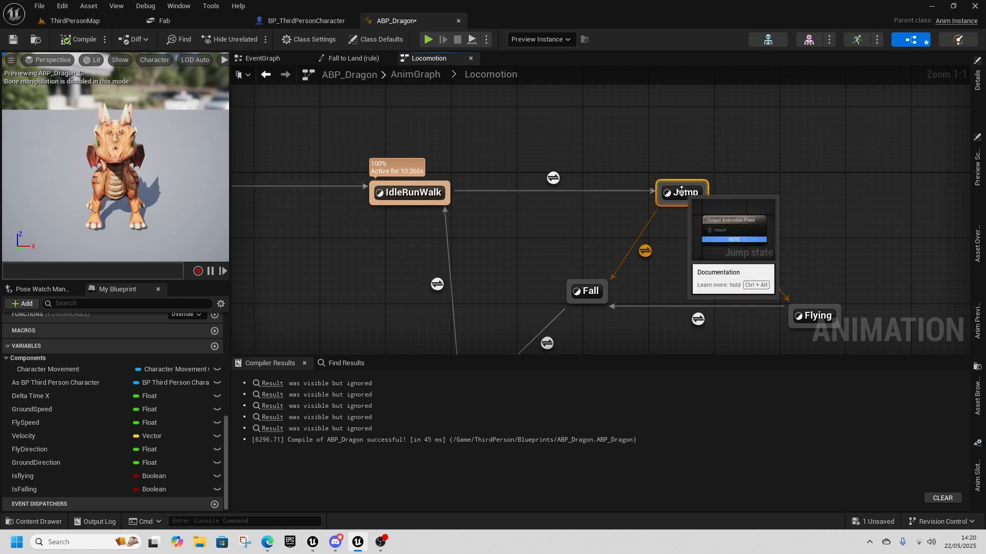
right_click_drag(681, 192, 679, 156)
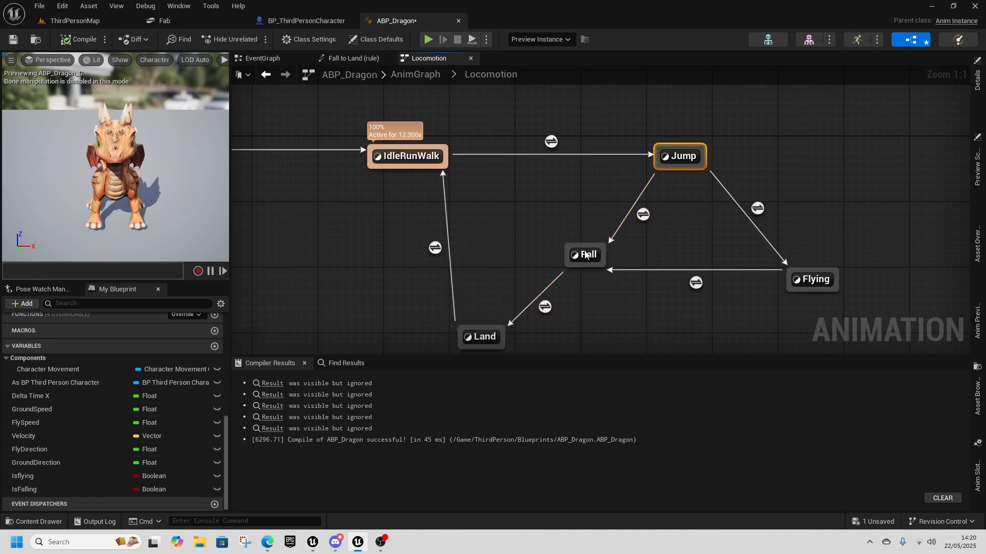
left_click_drag(588, 256, 581, 255)
left_click(806, 280)
left_click(538, 230)
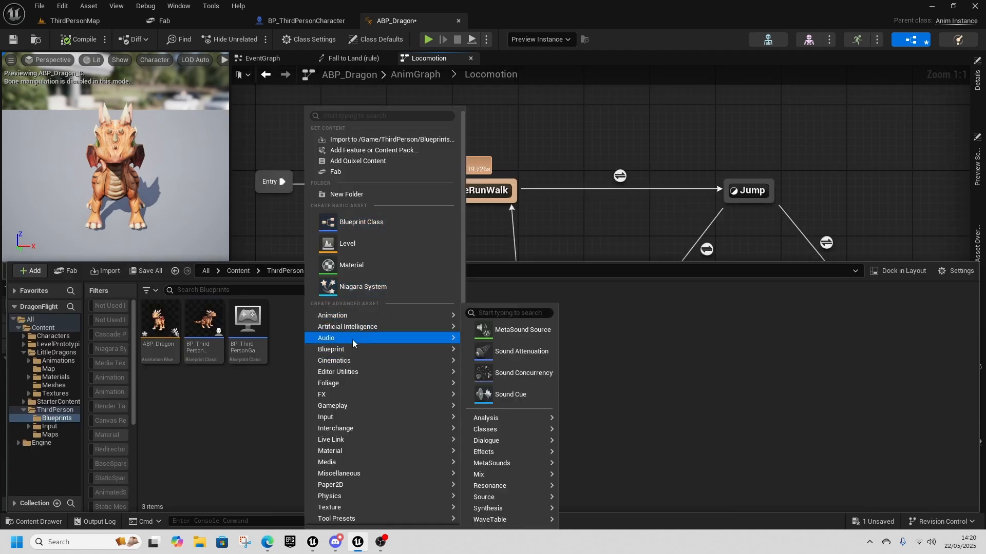
- Create a Blend Space for Little_Dragon_Skeleton in the ThirdPerson Blueprints folder, name it BS_locomotion and open it
mouse_move(351, 319)
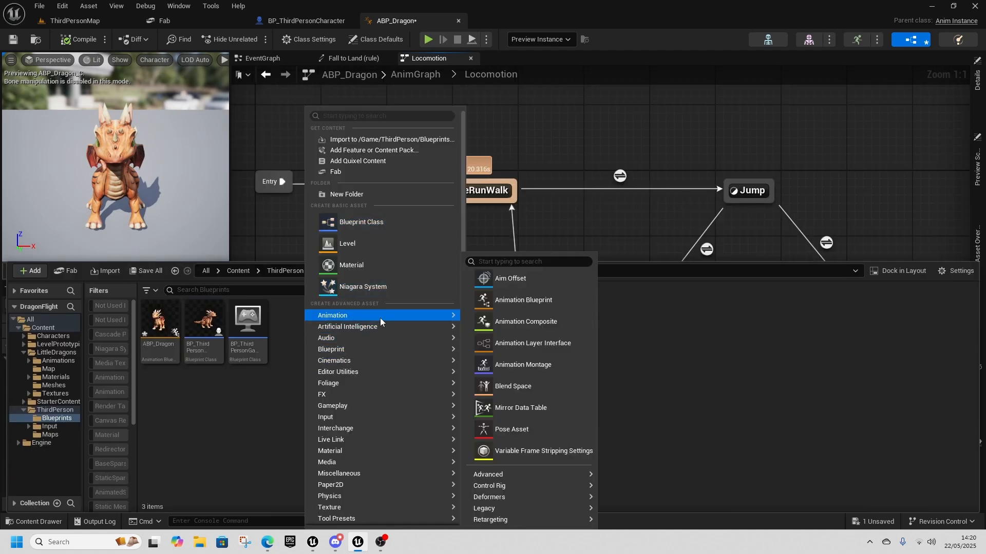
left_click(522, 392)
left_click(457, 202)
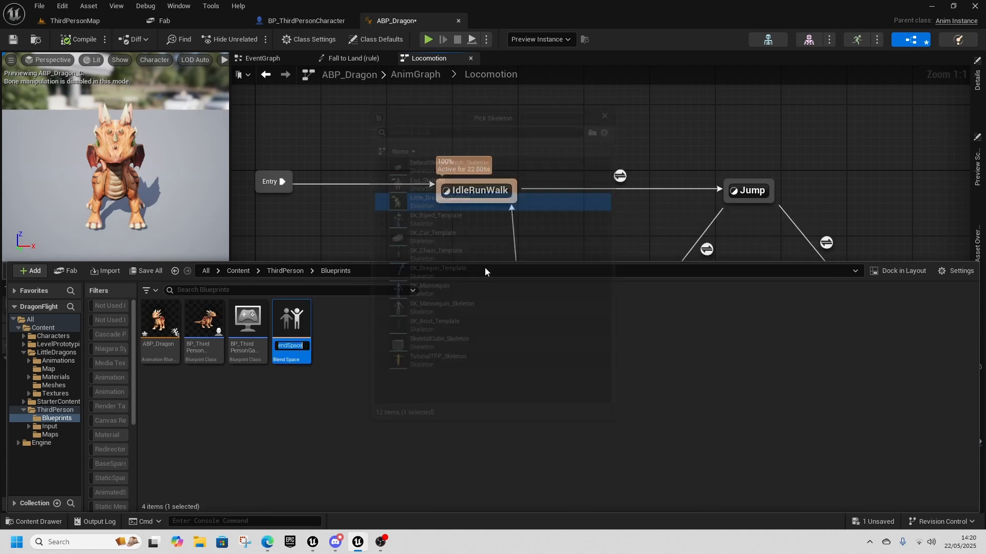
type("B")
type("S_locomo")
type("tion")
key("Return")
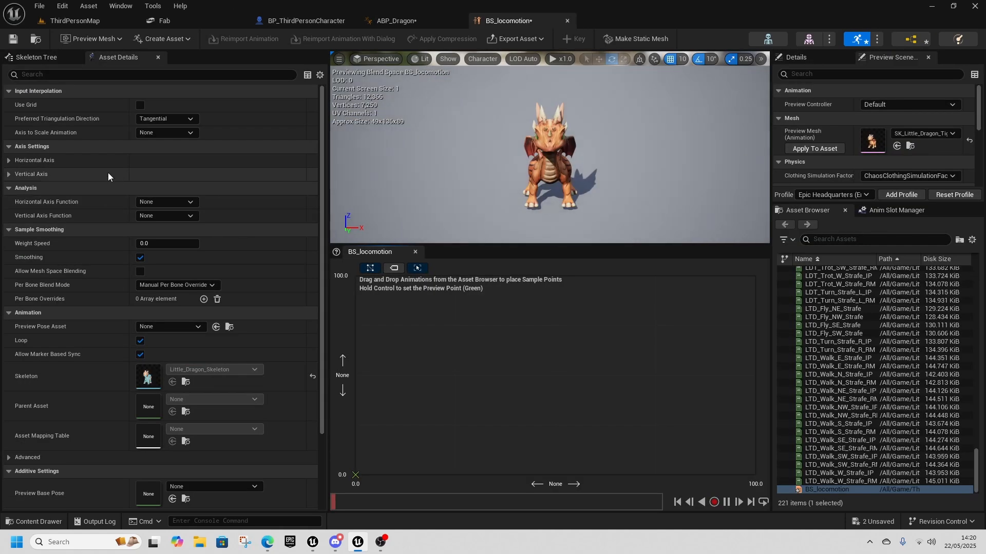
- Name the blend space's horizontal axis Direction, with a range of -180 to 180 and 8 grid divisions
left_click(9, 161)
left_click(176, 176)
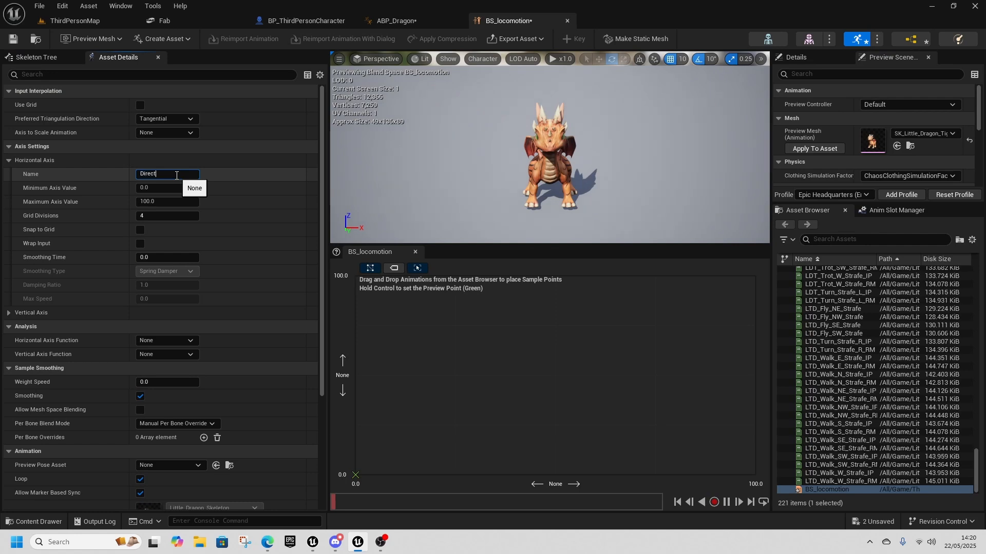
type("Direction")
left_click(173, 187)
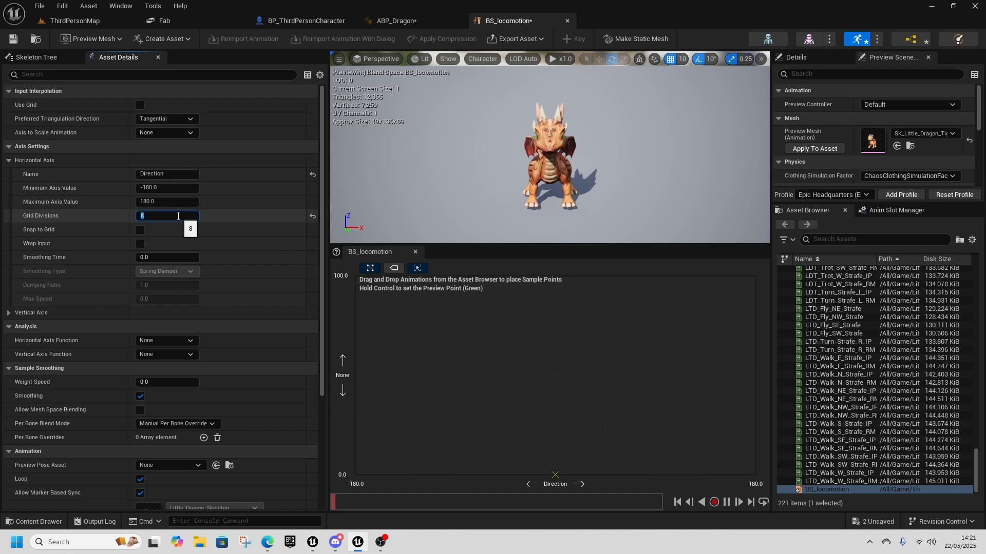
left_click(9, 160)
- Name the vertical axis speed, set its maximum value to 500, and save the blend space
left_click(9, 174)
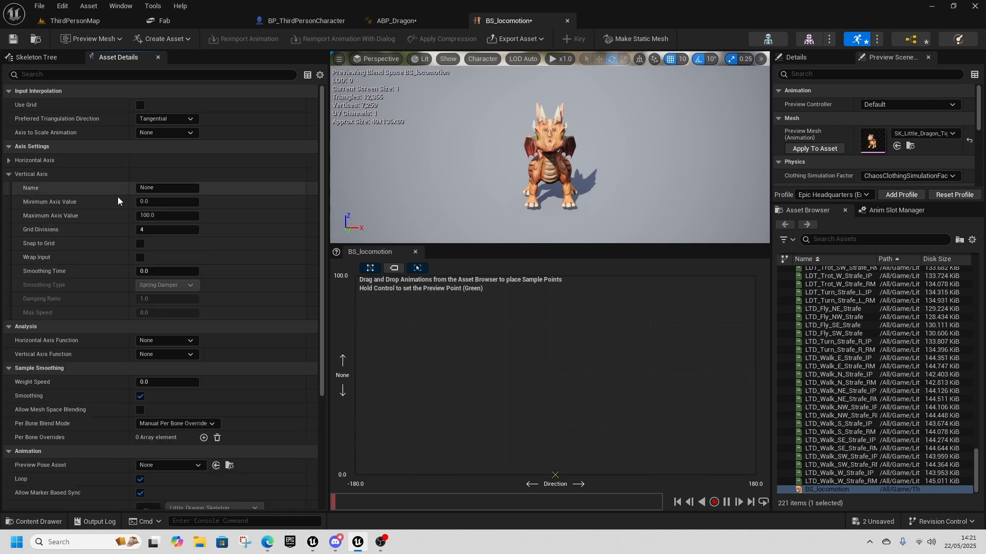
left_click(162, 190)
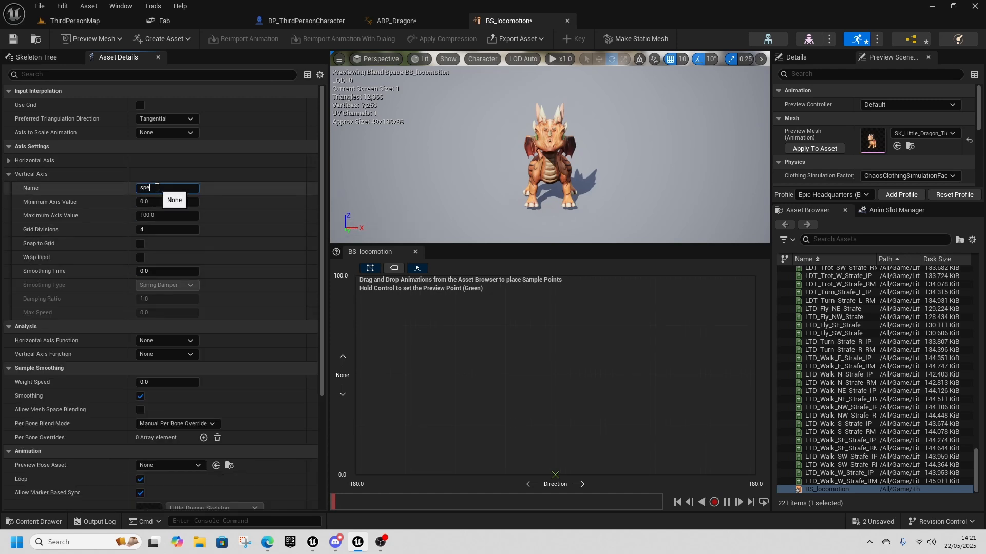
key("Tab")
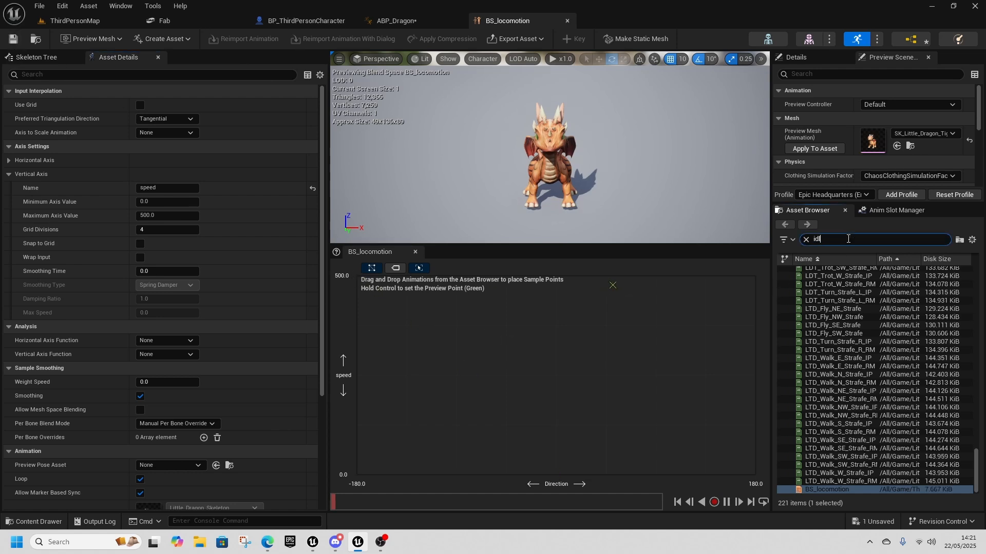
- Search the animation assets for idle, preview the LD_C_Idle animation, and close its editor
type("e")
left_click(835, 279)
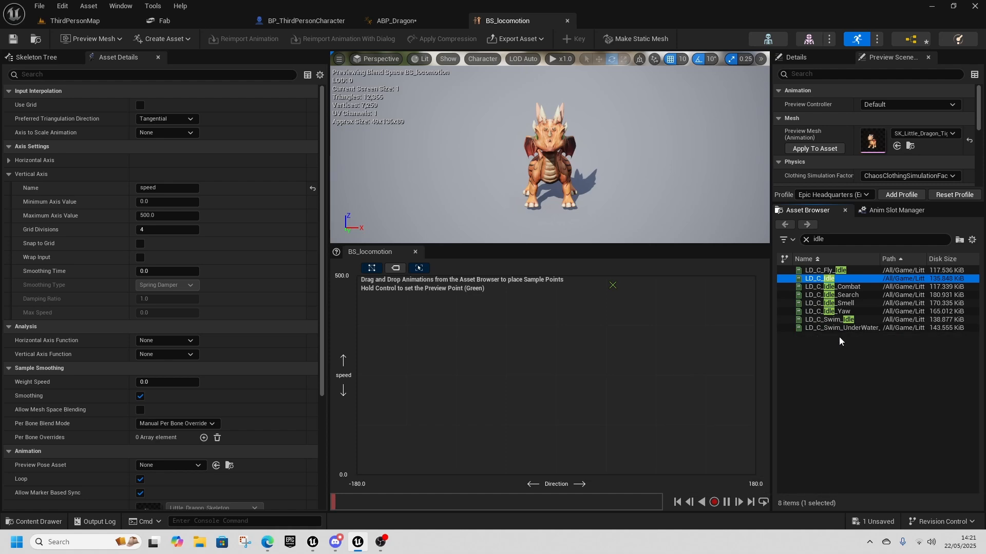
double_click(832, 279)
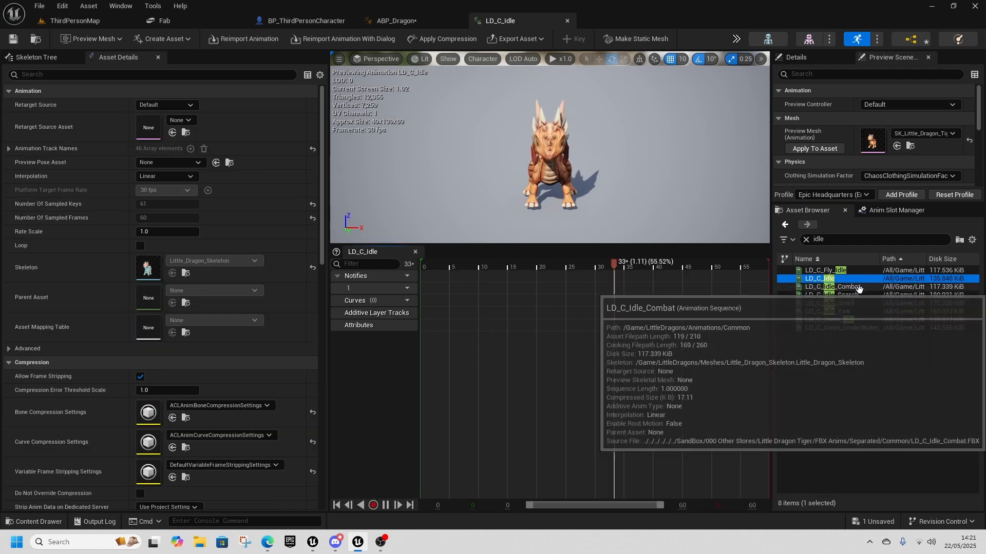
left_click(567, 21)
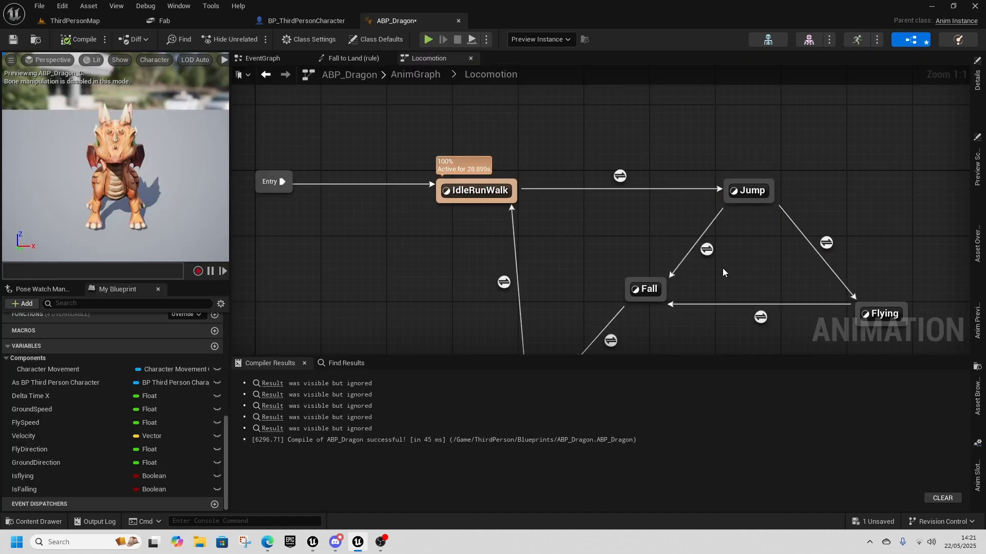
- Reopen BS_locomotion and place LD_C_Idle samples at all nine Direction grid points from -180 to 180 along speed 0
key("ctrl+space")
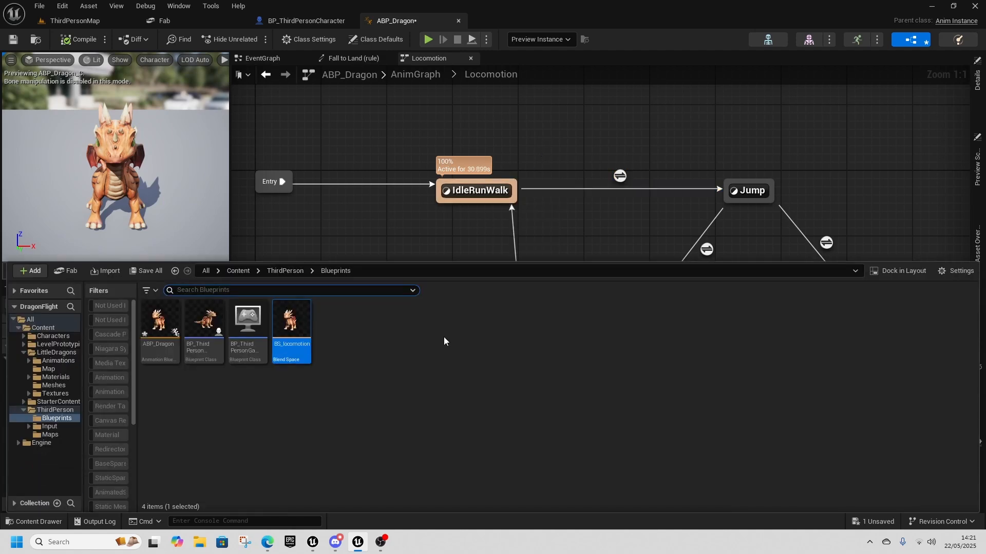
key("Return")
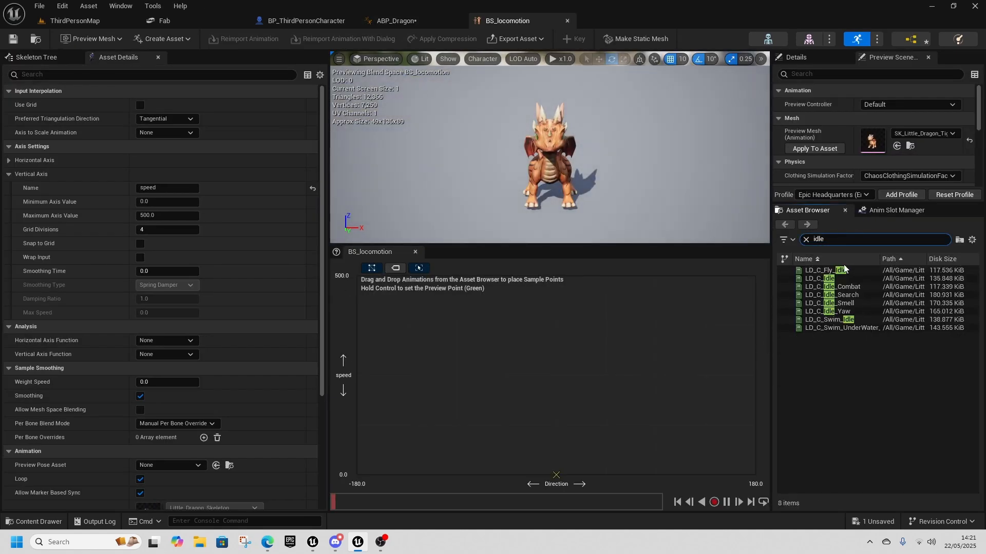
left_click_drag(843, 278, 358, 475)
left_click_drag(820, 280, 407, 475)
left_click_drag(817, 280, 456, 475)
left_click_drag(591, 455, 507, 475)
left_click_drag(822, 279, 556, 475)
left_click_drag(811, 279, 606, 475)
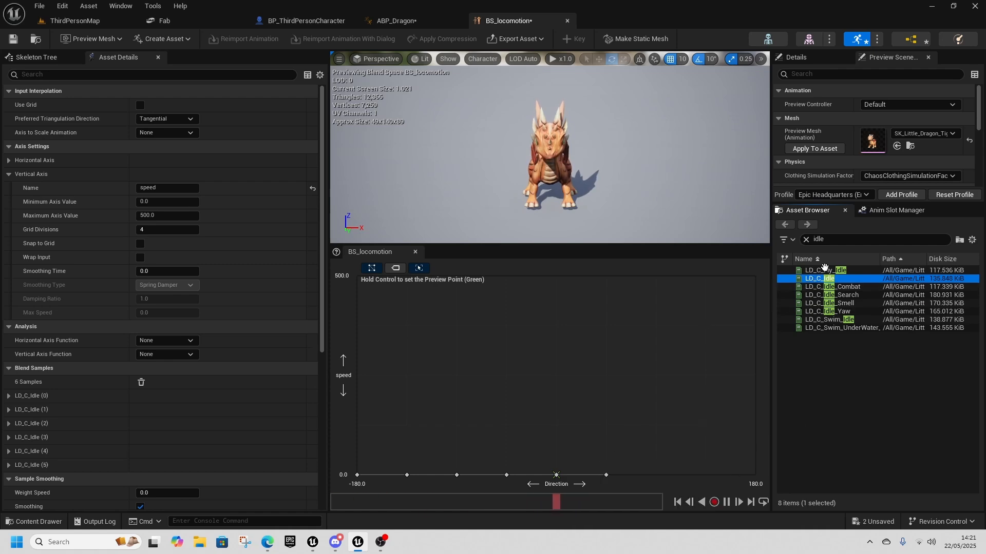
left_click_drag(815, 278, 705, 475)
left_click_drag(811, 279, 755, 475)
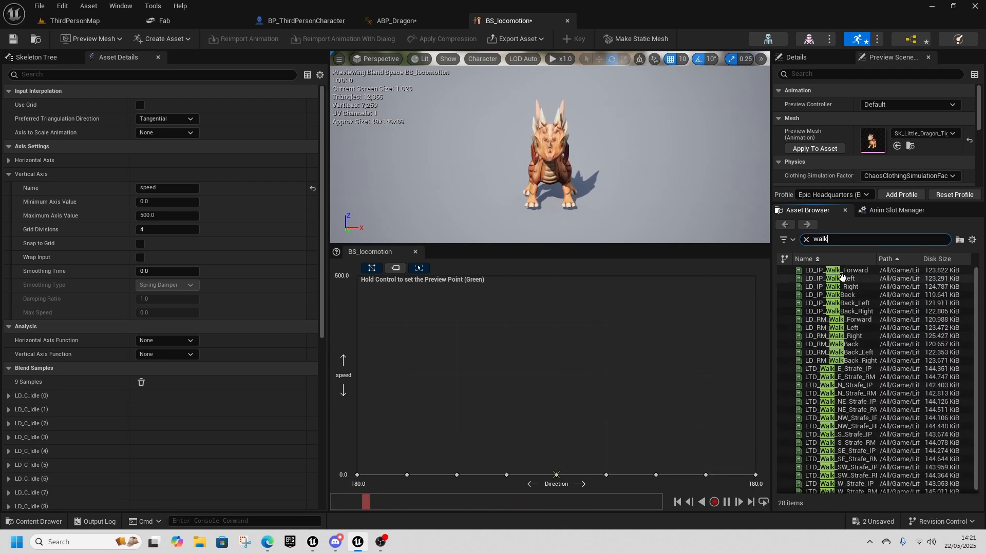
- Try to place the LD_IP_Walk_Forward animation in the blend space above the idle samples
left_click_drag(842, 271, 592, 415)
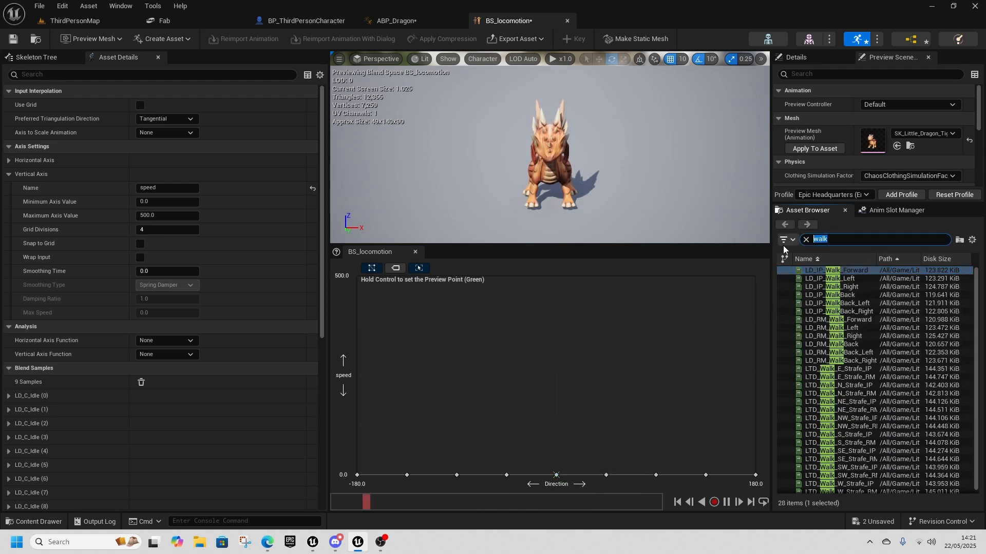
- Open the LD_C_Idle animation, set its Additive Anim Type to No additive, and save it
type("idle")
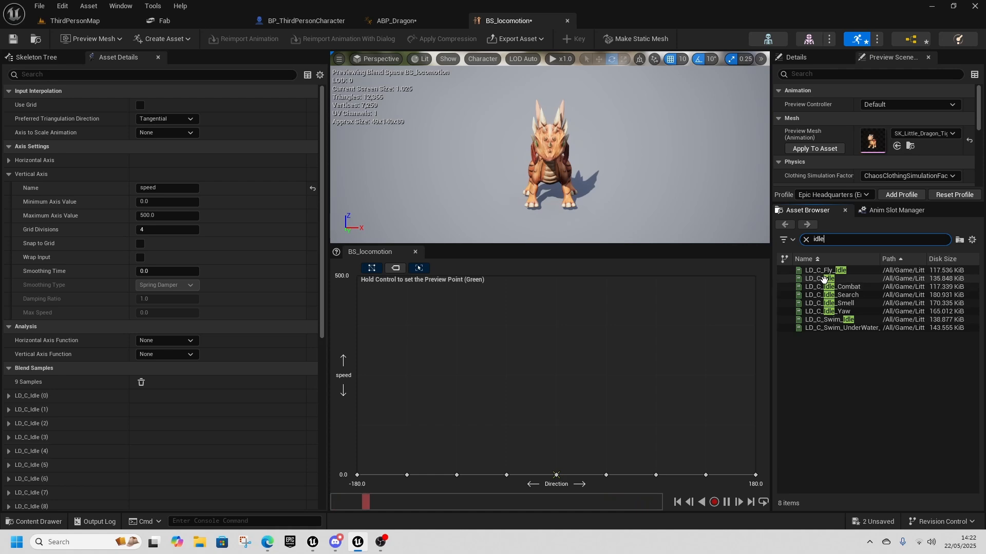
double_click(824, 279)
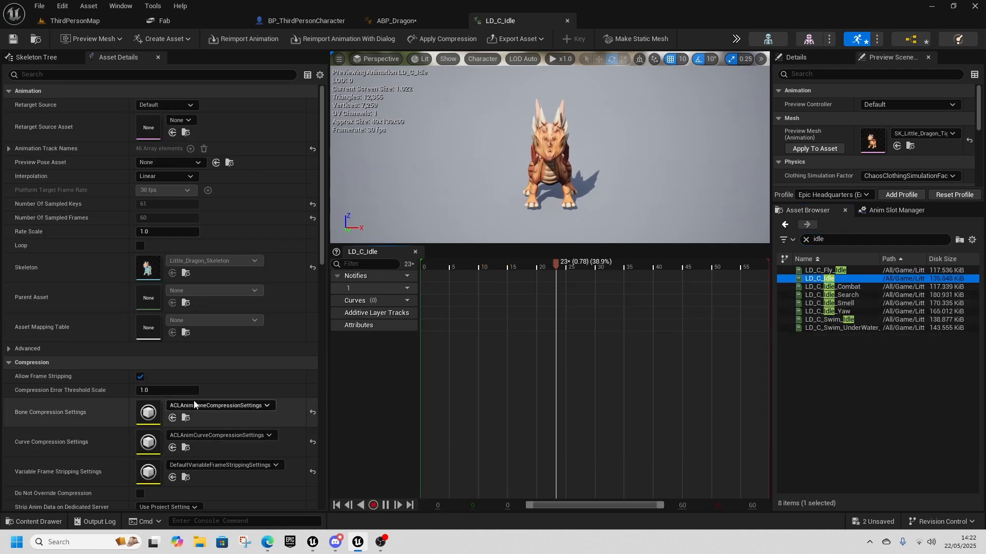
scroll(219, 378, "down", 5)
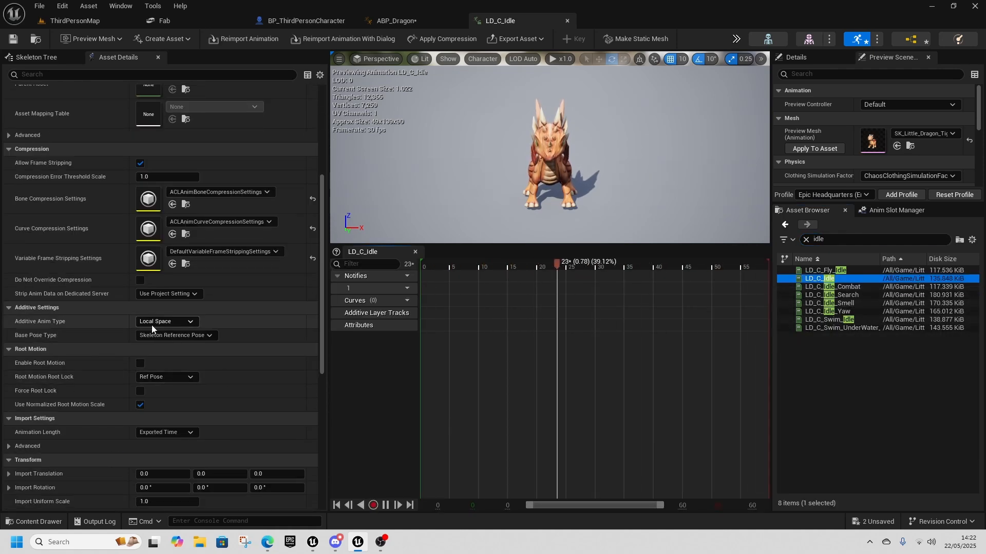
left_click(166, 322)
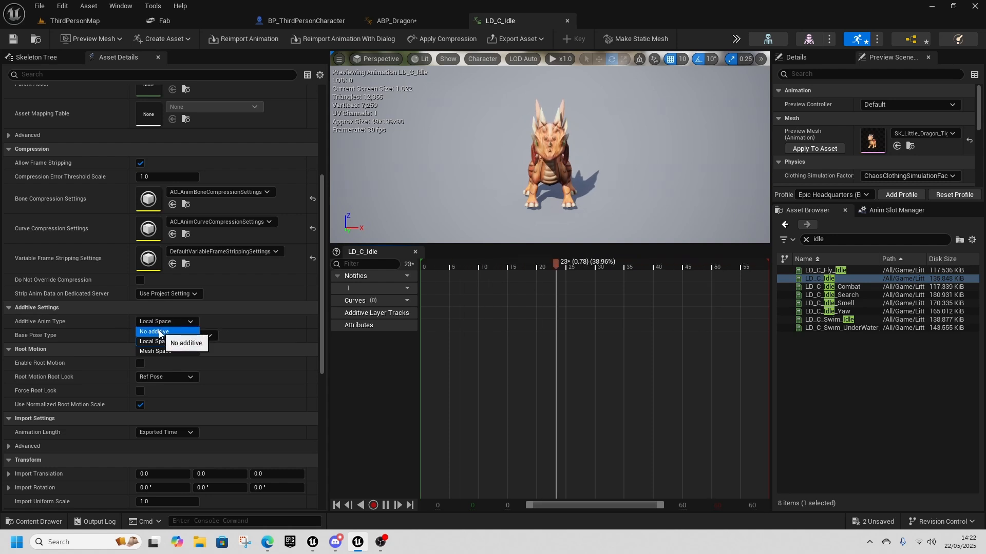
left_click(160, 332)
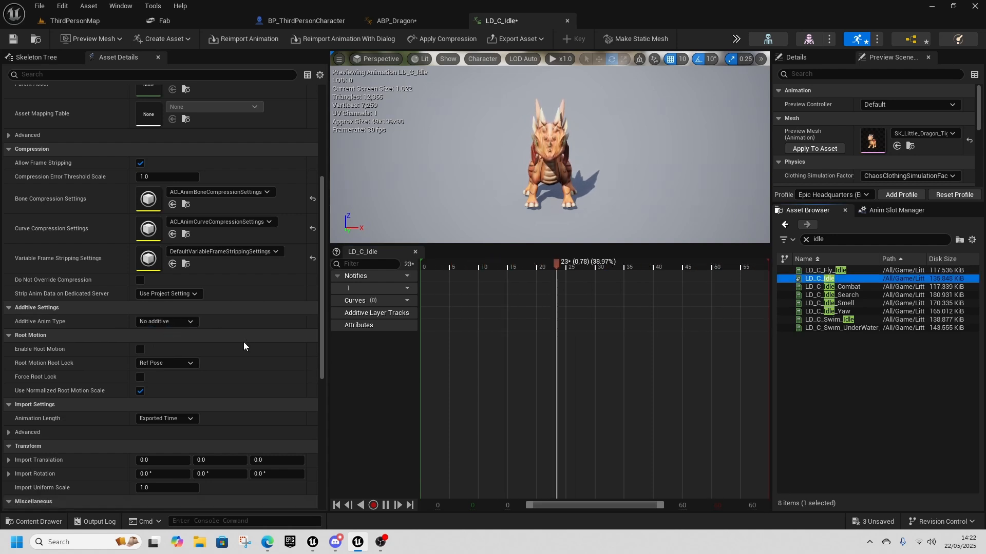
left_click(13, 39)
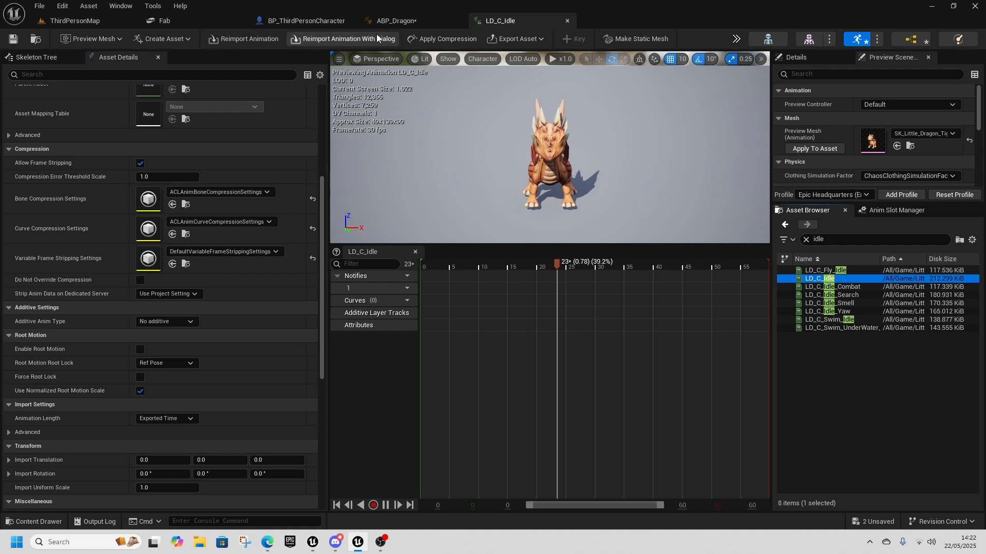
- In BS_locomotion, place LD_IP walk samples along the middle speed row: Walk_Forward at Direction 0, Walk_Left at -90, Walk_Right at 90, WalkBack at both ends
left_click(404, 22)
key("ctrl+space")
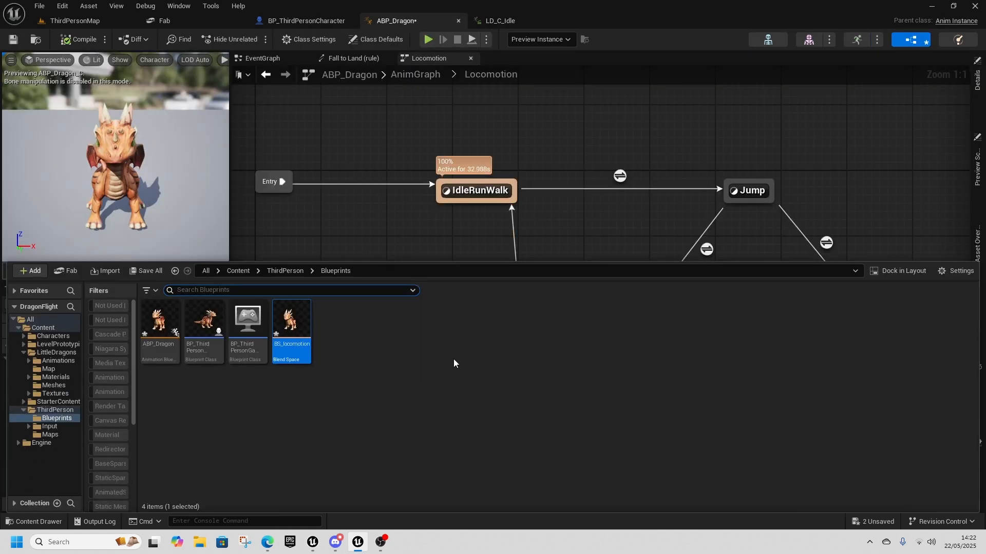
double_click(309, 353)
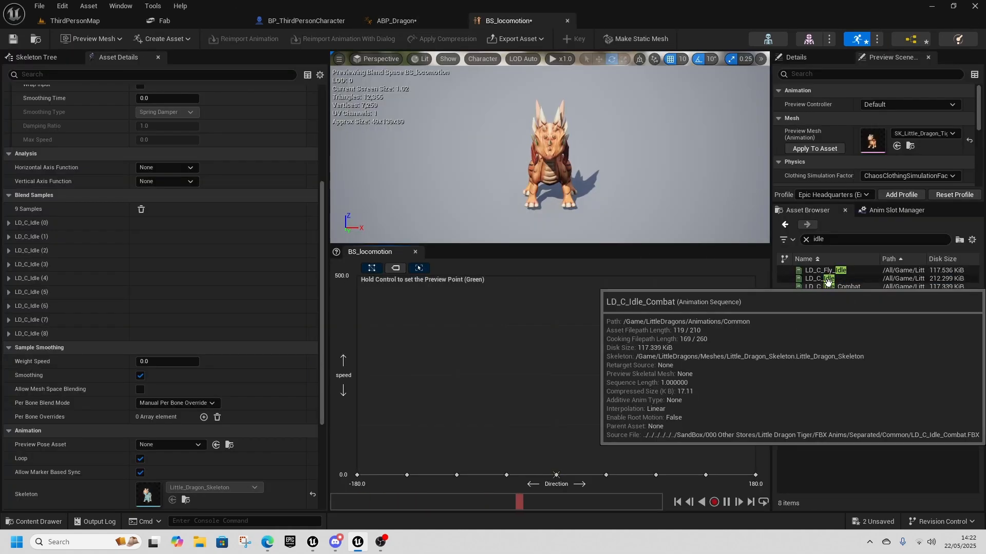
left_click_drag(829, 240, 795, 244)
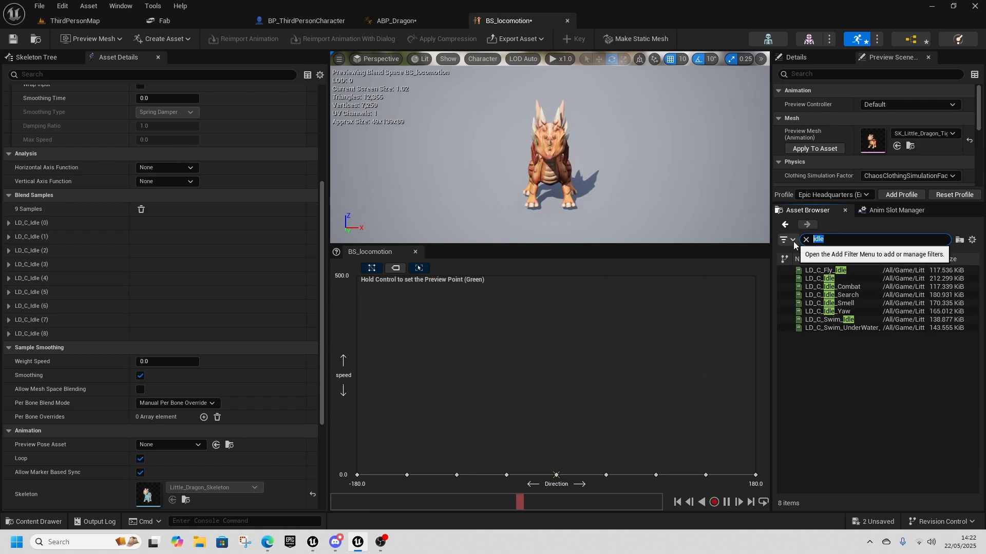
type("walk")
mouse_move(837, 271)
left_mouse_down()
mouse_move(546, 427)
mouse_move(558, 431)
mouse_move(559, 389)
left_mouse_up()
mouse_move(830, 278)
left_mouse_down()
mouse_move(485, 393)
mouse_move(456, 375)
left_mouse_up()
left_click_drag(841, 288, 655, 382)
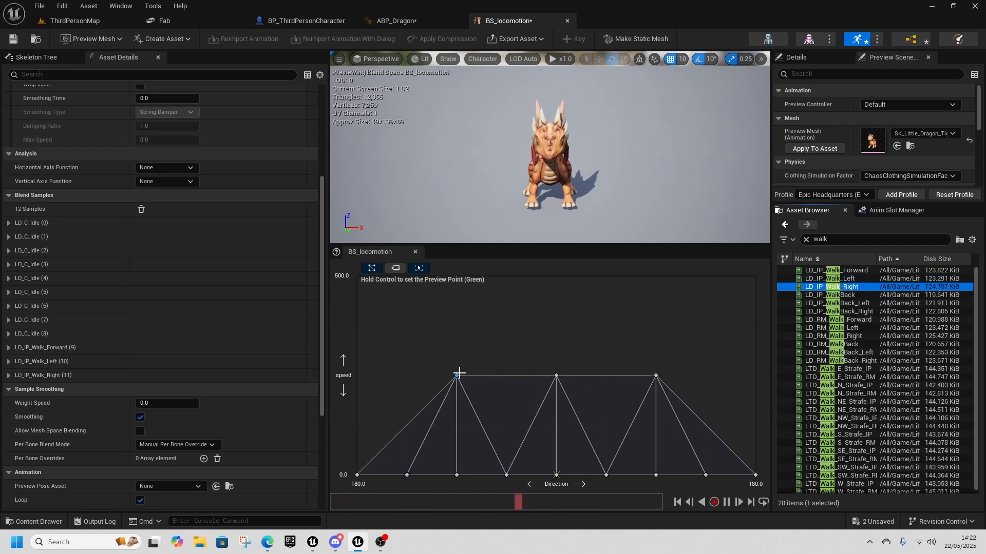
mouse_move(846, 299)
left_mouse_down()
mouse_move(718, 320)
mouse_move(678, 384)
mouse_move(406, 397)
mouse_move(378, 380)
mouse_move(733, 359)
mouse_move(759, 408)
mouse_move(755, 380)
left_mouse_up()
- Preview the LD_IP_WalkBack_Right animation and search the animation assets for walk strafe
double_click(839, 311)
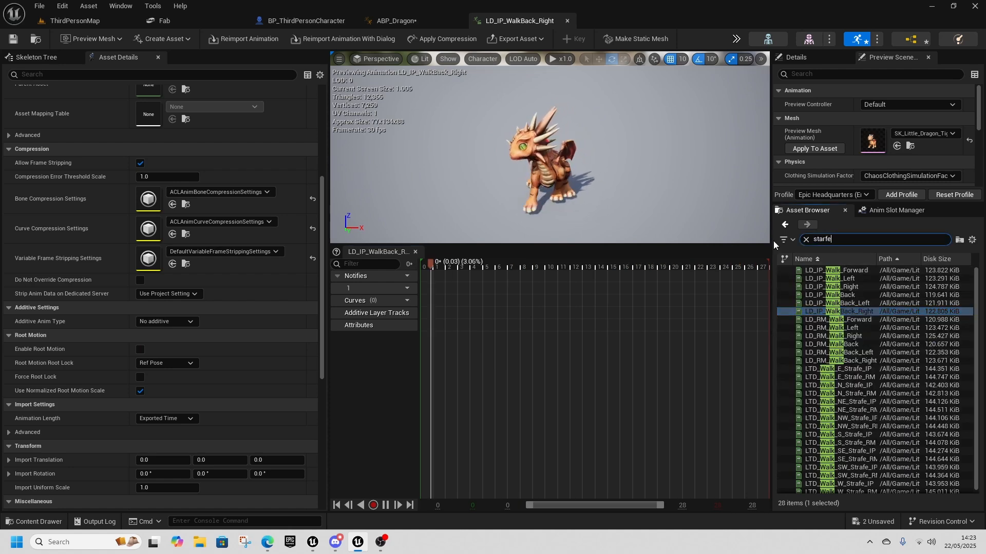
type("starfe")
key("BackSpace")
key("BackSpace")
key("BackSpace")
key("BackSpace")
type("rafe")
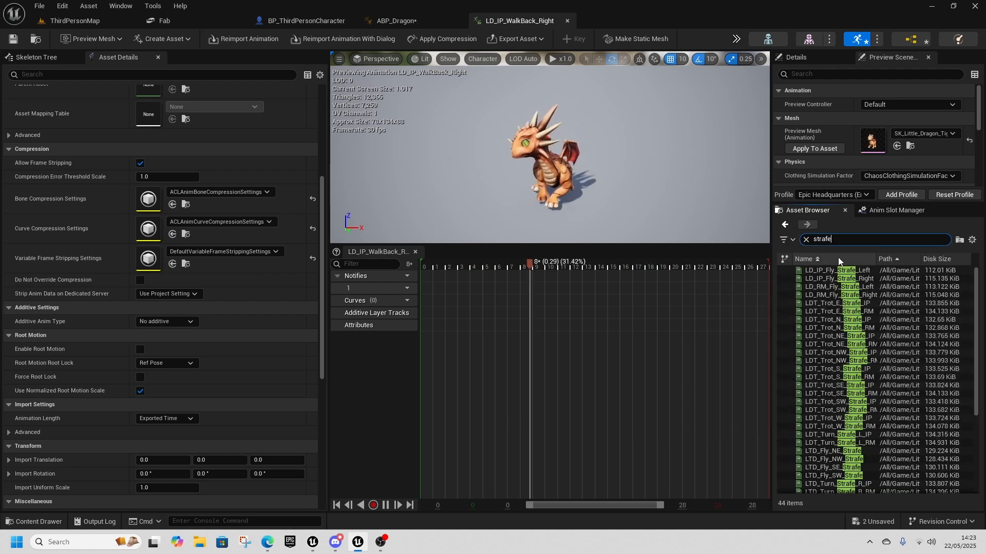
left_click(814, 239)
type("walk")
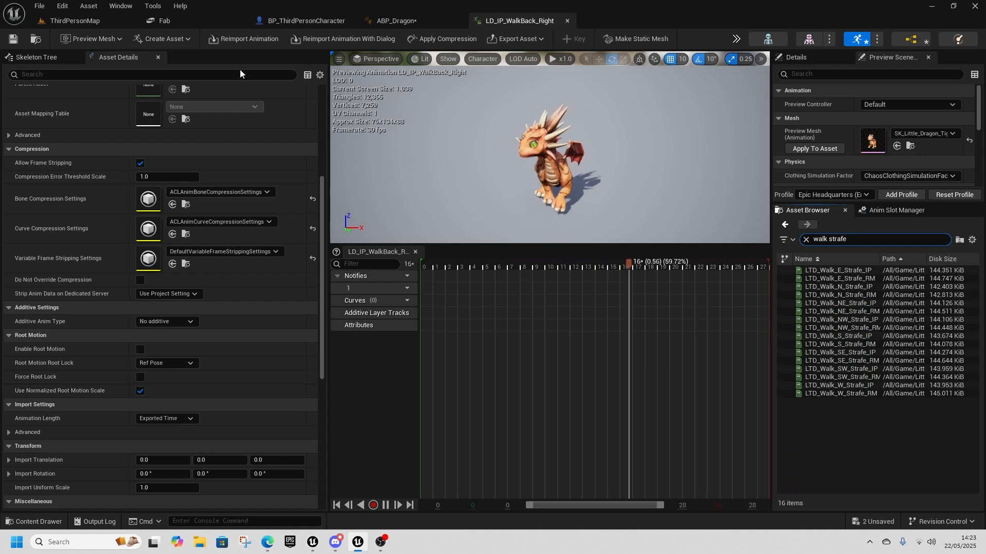
- Reopen BS_locomotion and fill the middle speed row with LTD_Walk strafe IP samples: SW at Direction -135, NW at -45, NE at 45, SE at 135
key("ctrl+space")
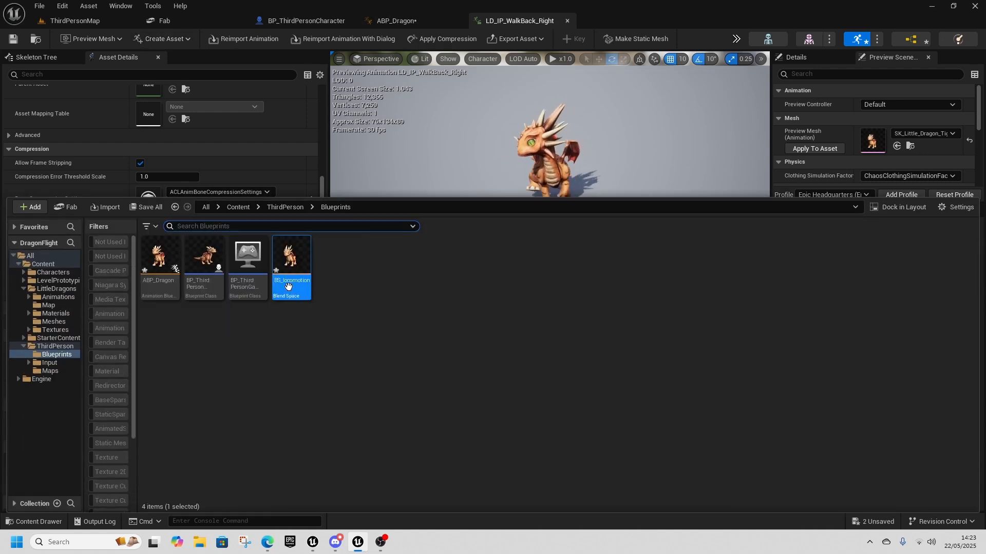
double_click(291, 259)
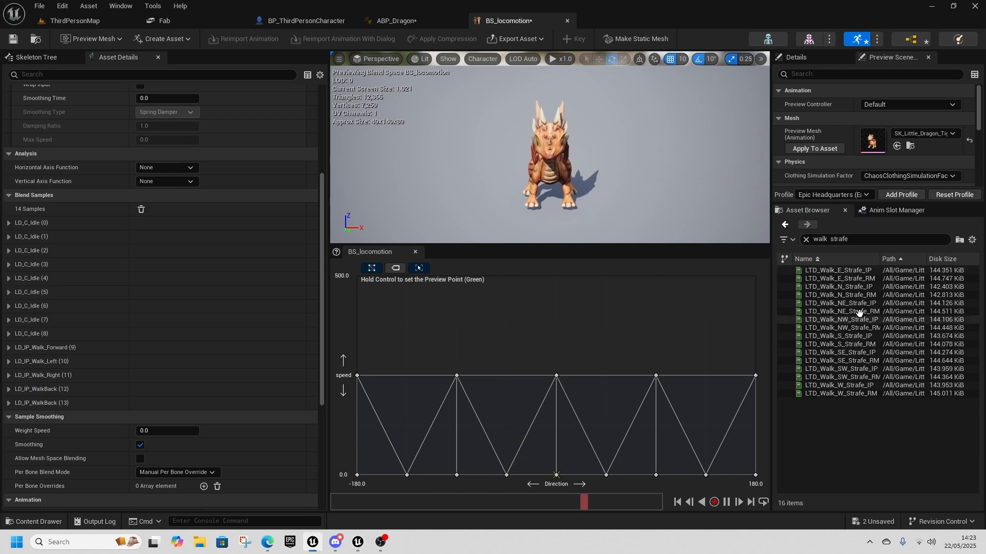
left_click_drag(860, 369, 410, 381)
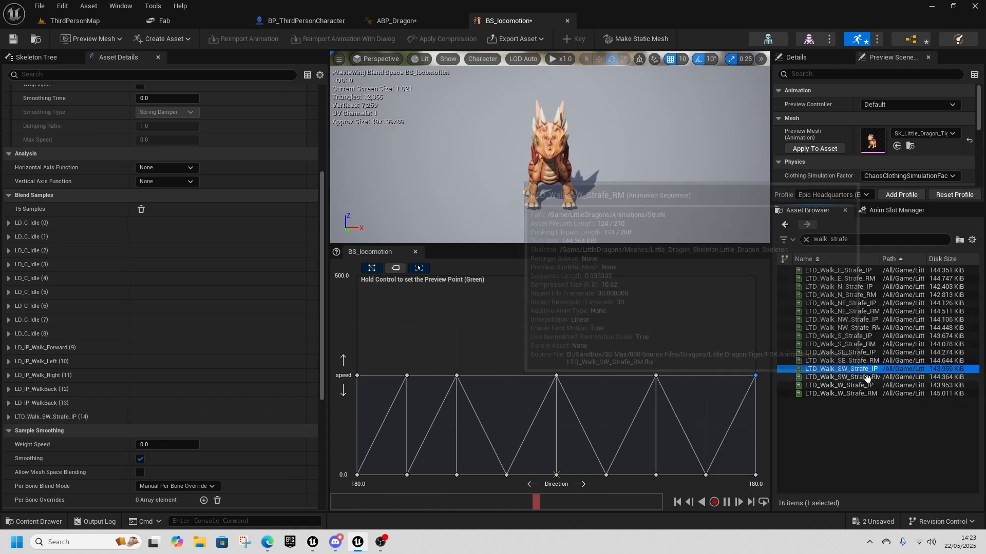
left_click_drag(852, 321, 507, 393)
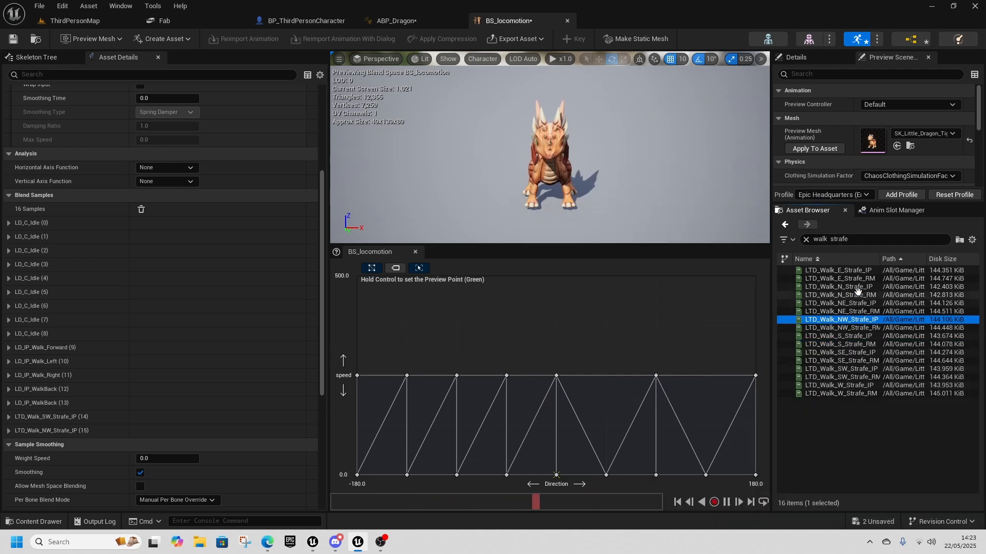
left_click_drag(862, 354, 715, 382)
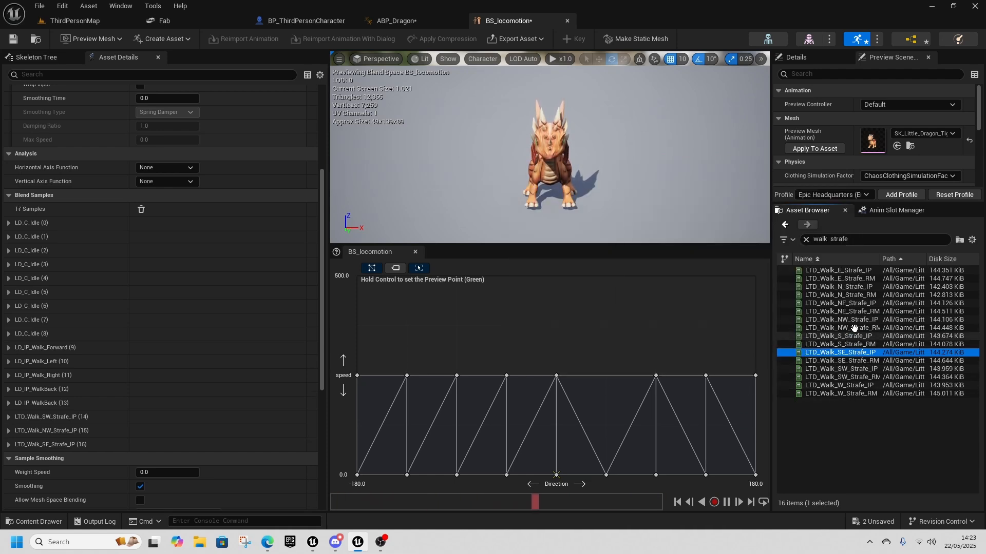
left_click_drag(852, 303, 606, 375)
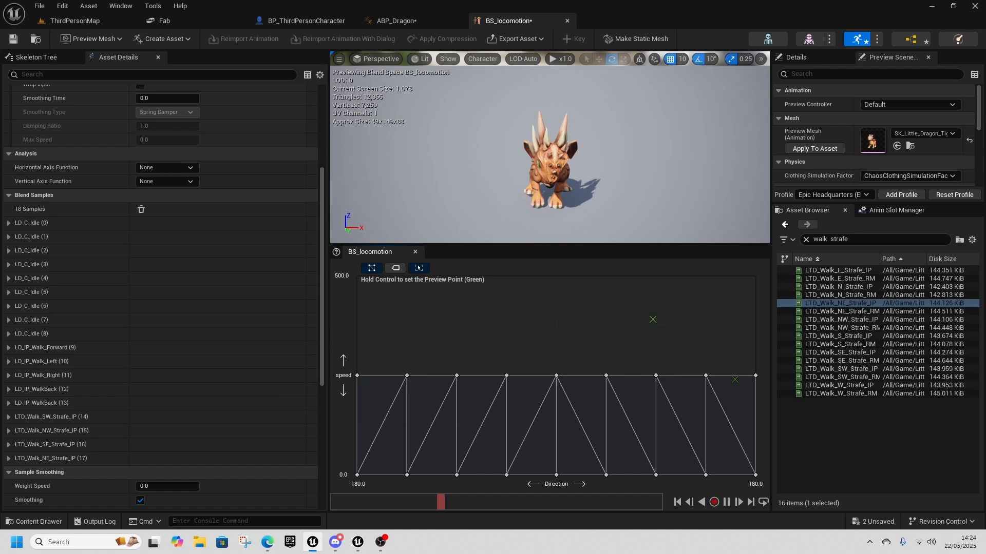
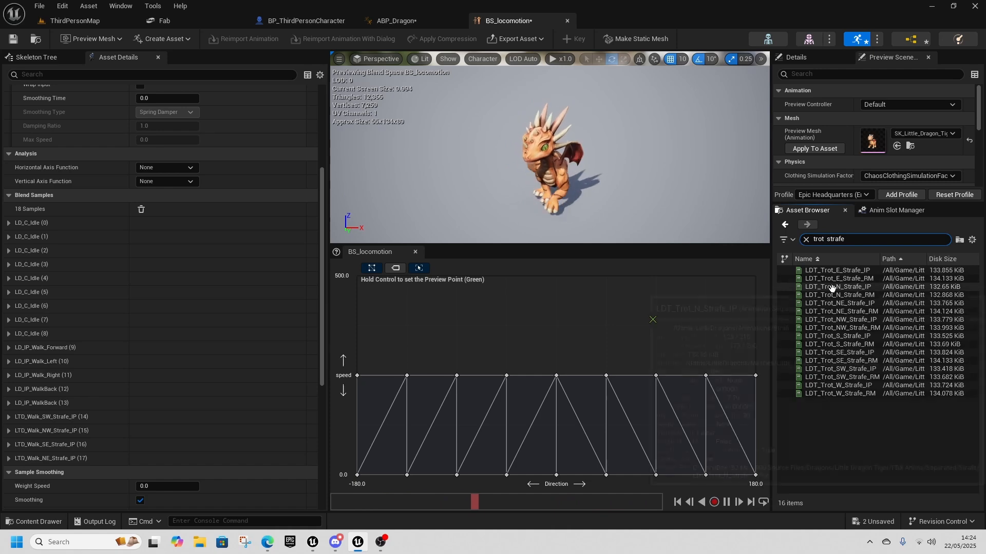
- Place LDT_Trot strafe IP samples along speed 500: N at Direction 0, S at -180 and 180, E at -90, and W at 90
left_click_drag(833, 288, 562, 297)
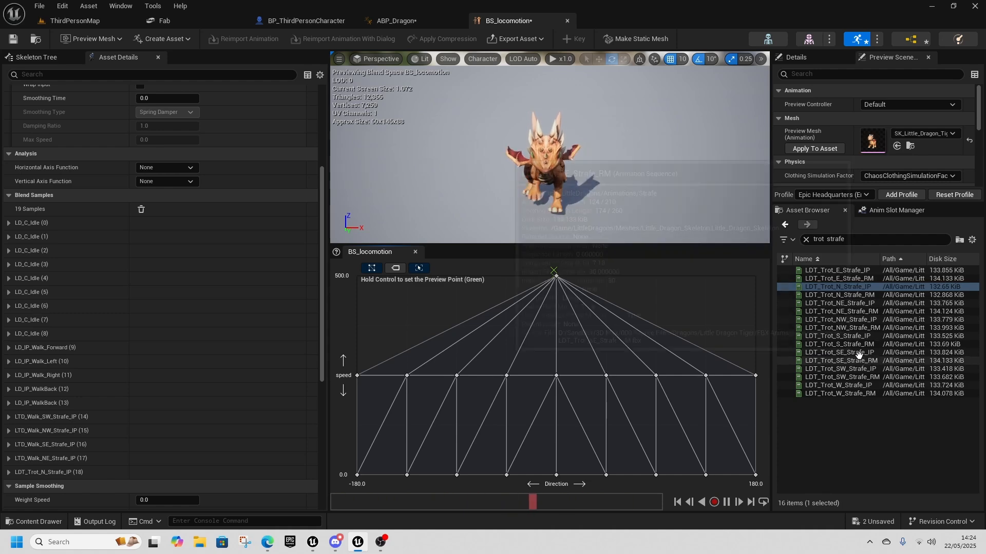
left_click_drag(848, 337, 357, 276)
left_click_drag(837, 336, 755, 276)
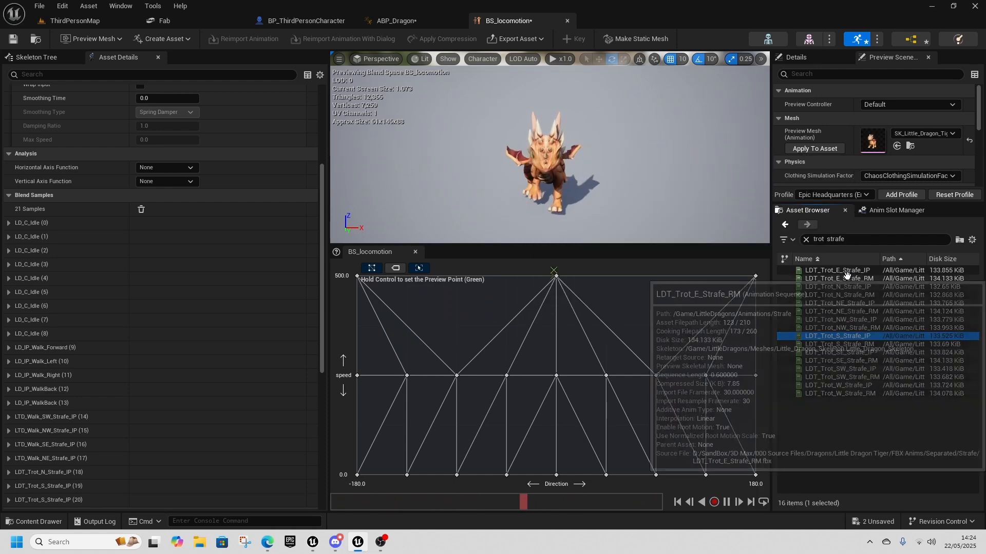
left_click_drag(842, 275, 457, 279)
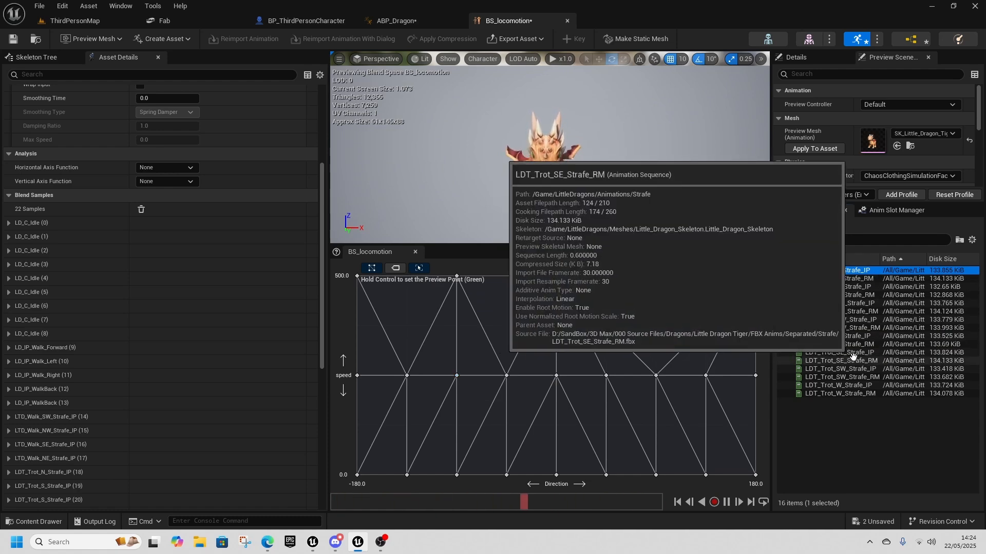
left_click_drag(851, 390, 665, 304)
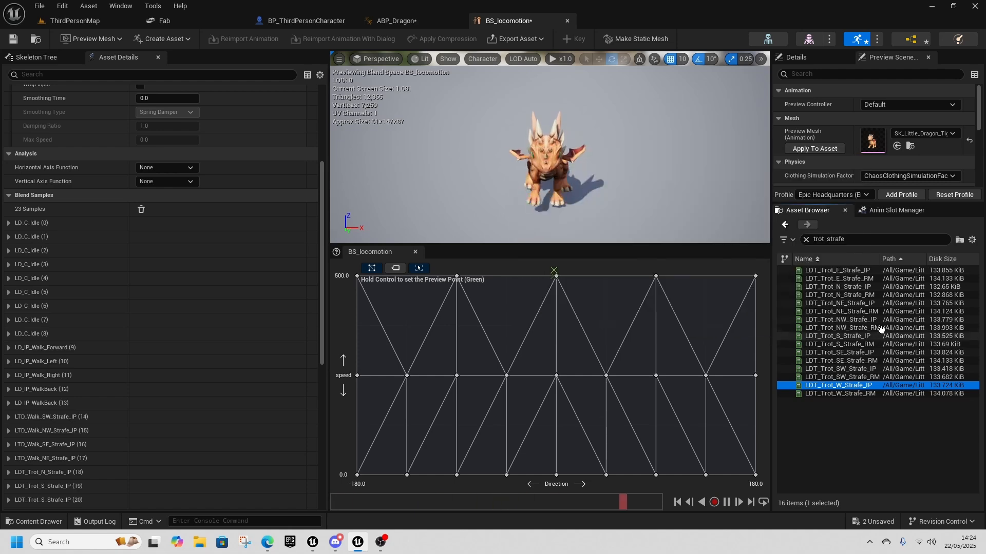
- Fill the remaining speed 500 points with LDT_Trot strafe IP samples: SW at Direction -135 and 45, NW at -45, and SE at 135
left_click_drag(849, 370, 556, 276)
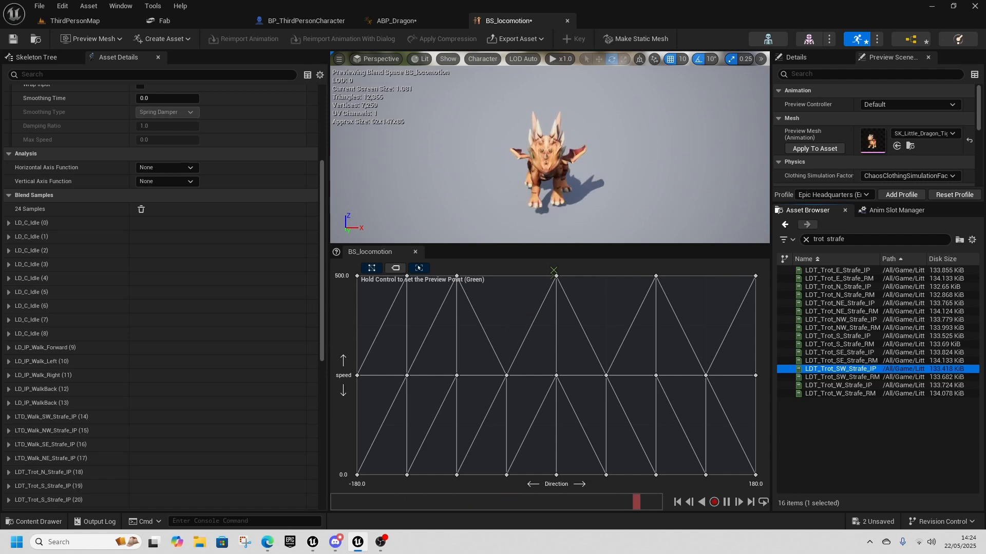
left_click(842, 319)
left_click_drag(842, 319, 506, 277)
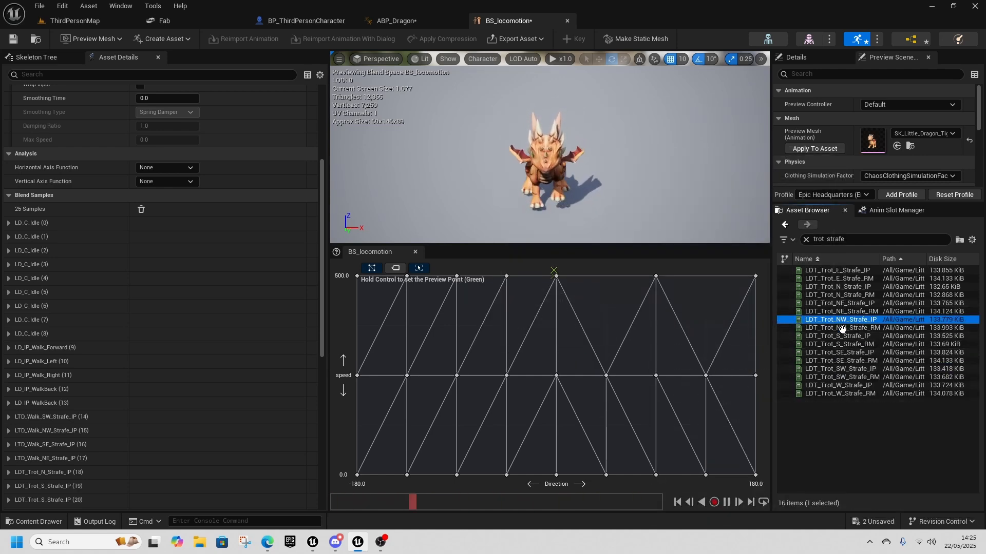
left_click_drag(842, 356, 705, 287)
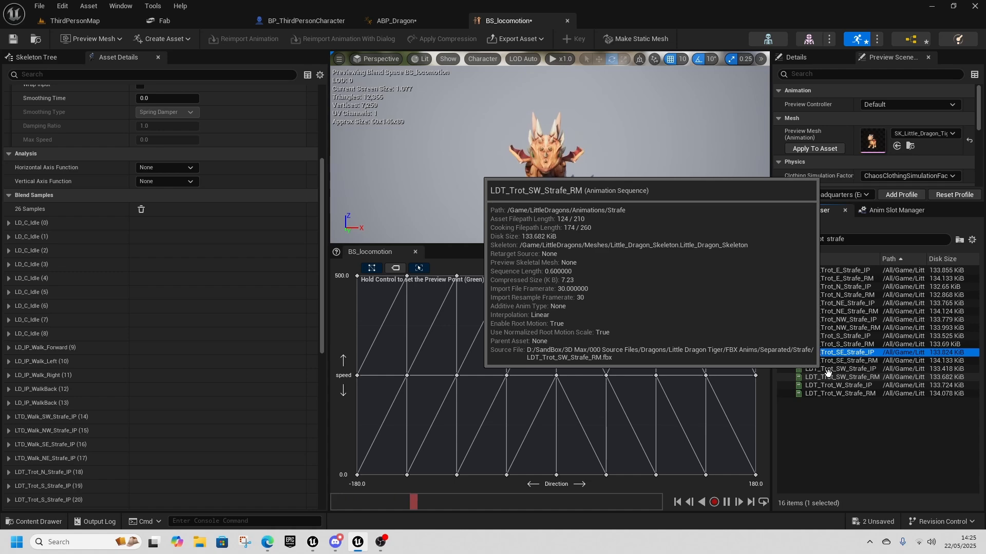
left_click_drag(838, 369, 607, 280)
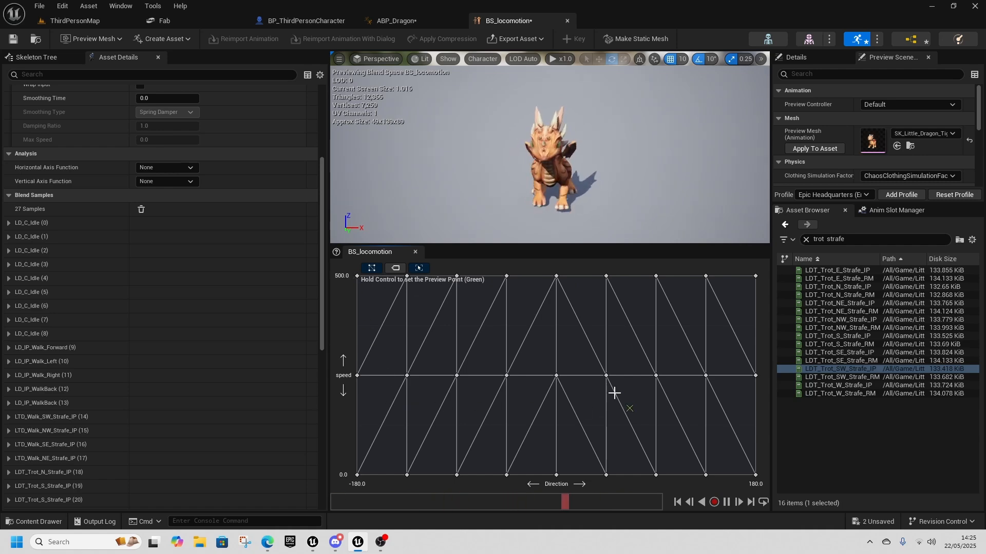
- Return to ABP_Dragon and open the IdleRunWalk state of the Locomotion state machine
left_click(400, 22)
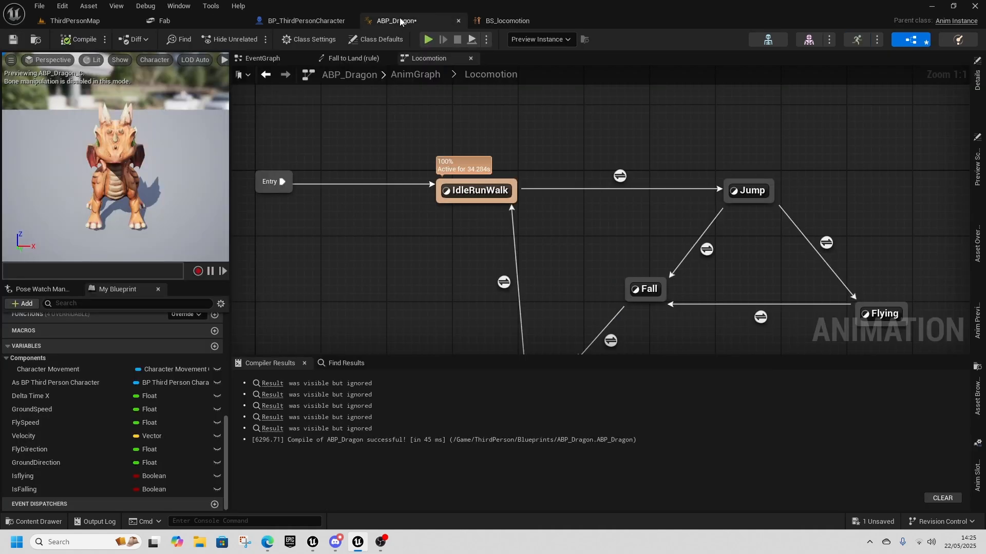
right_click_drag(422, 264, 492, 264)
double_click(551, 191)
right_click_drag(426, 260, 565, 277)
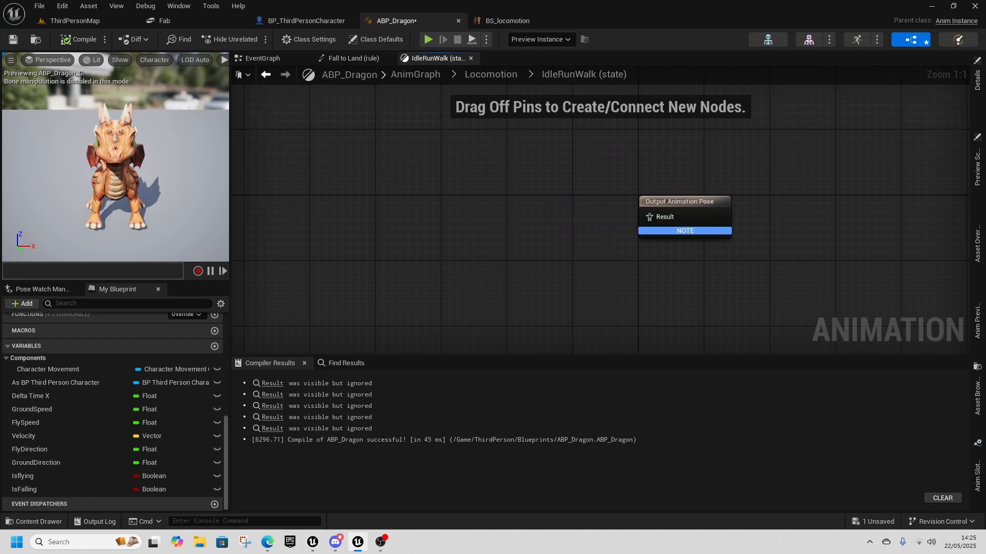
- Add the BS_locomotion blend space player to the IdleRunWalk state, wire it to the output pose, and feed it GroundDirection and GroundSpeed
left_click(978, 405)
left_click_drag(965, 167, 926, 486)
left_click_drag(783, 429, 499, 229)
left_click_drag(580, 259, 682, 245)
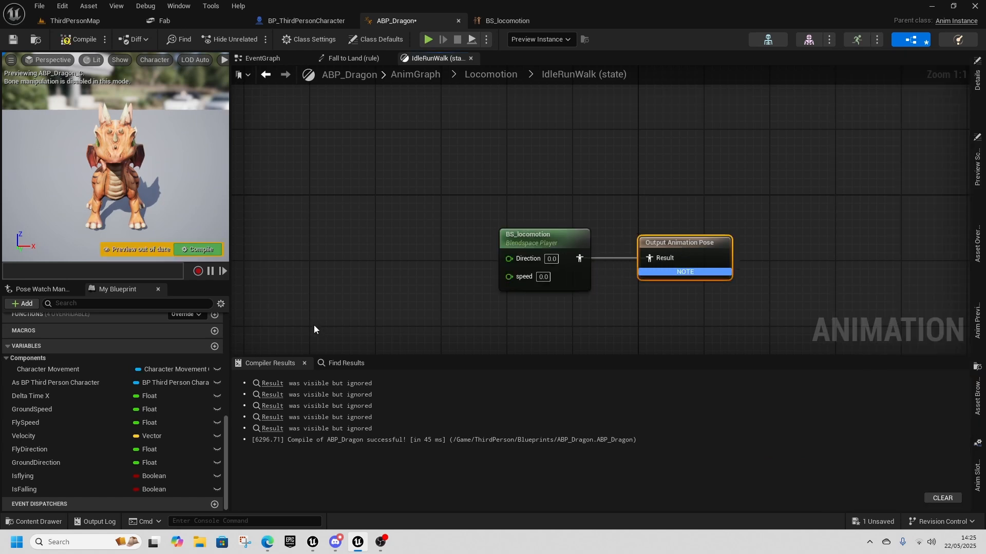
left_click_drag(42, 409, 509, 276)
left_click_drag(49, 463, 509, 259)
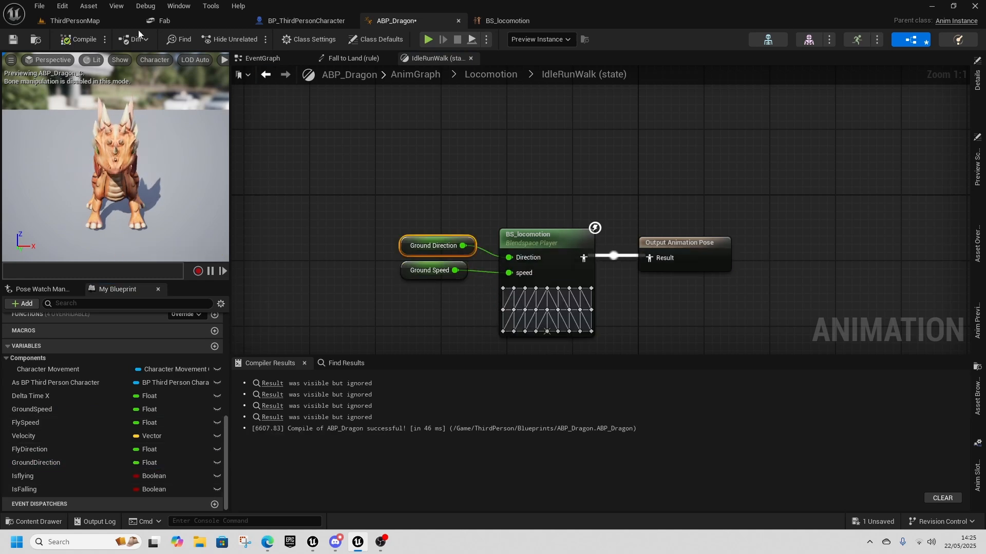
- Run a brief play test in ThirdPersonMap to check the dragon's animation
left_click(119, 17)
left_click(252, 38)
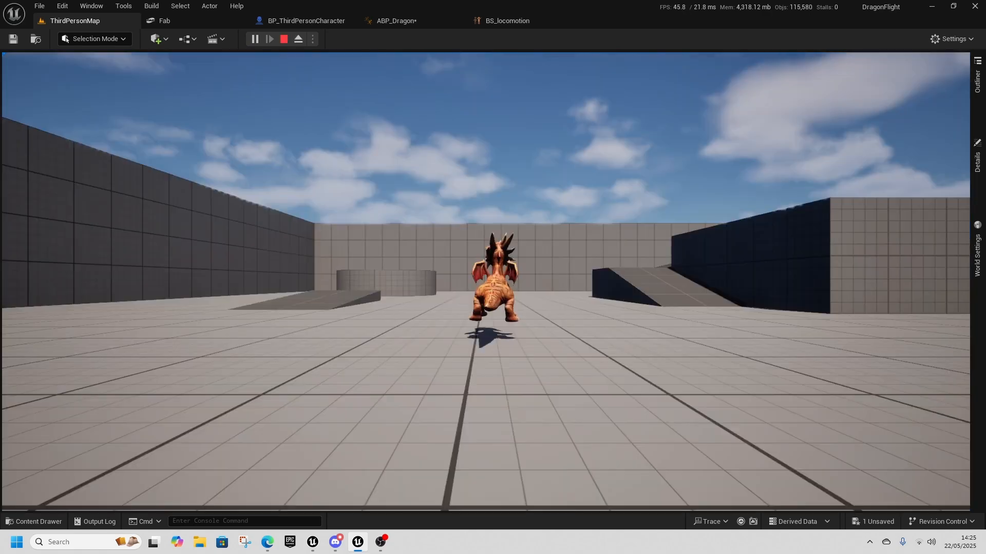
key("Escape")
- In BP_ThirdPersonCharacter, set the Anim Class to ABP_Dragon and briefly run the game
left_click(323, 21)
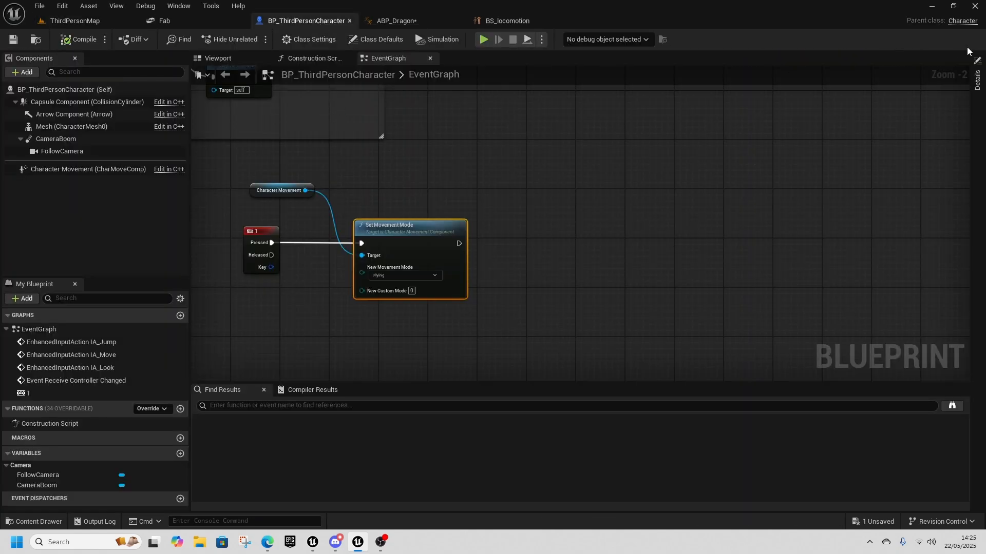
left_click(99, 91)
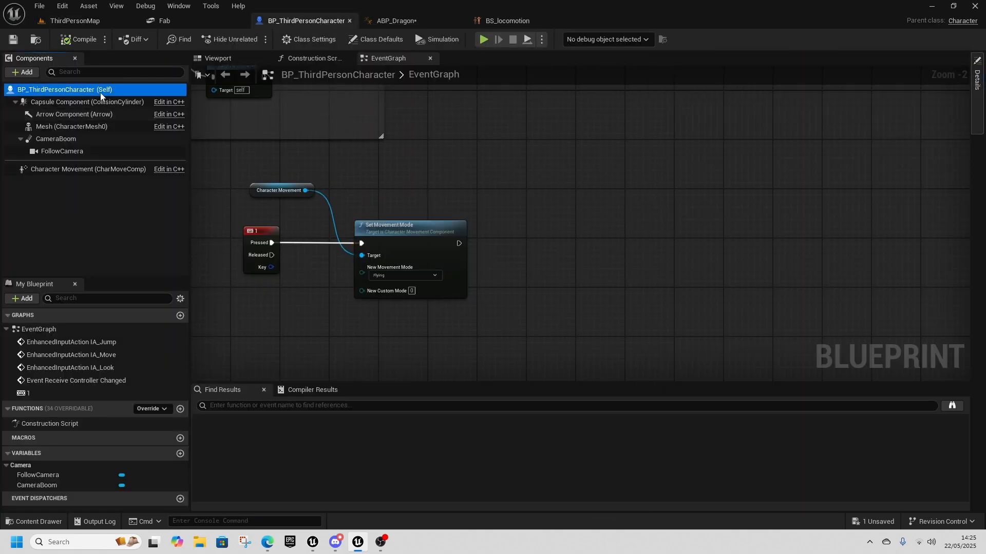
left_click(829, 218)
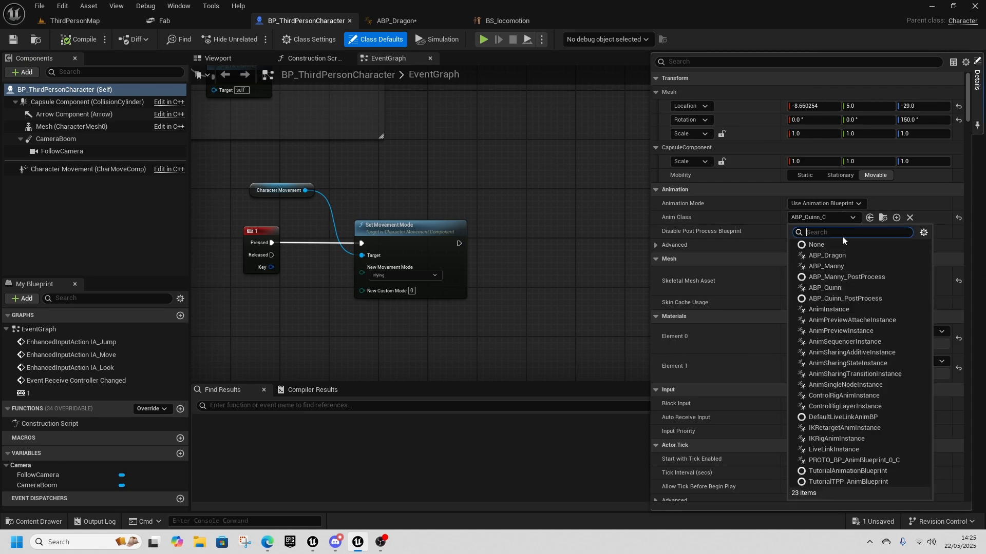
left_click(842, 256)
left_click(485, 40)
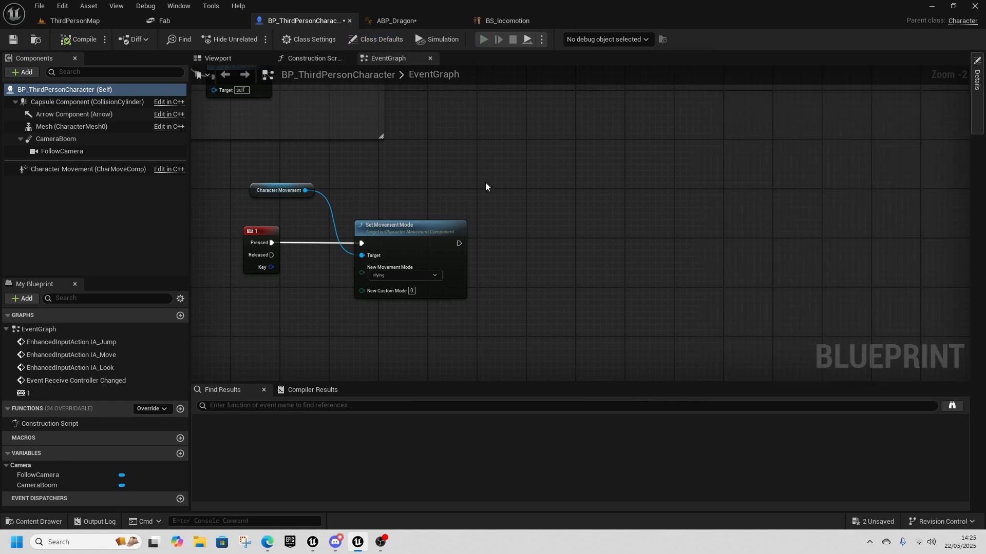
left_click(513, 40)
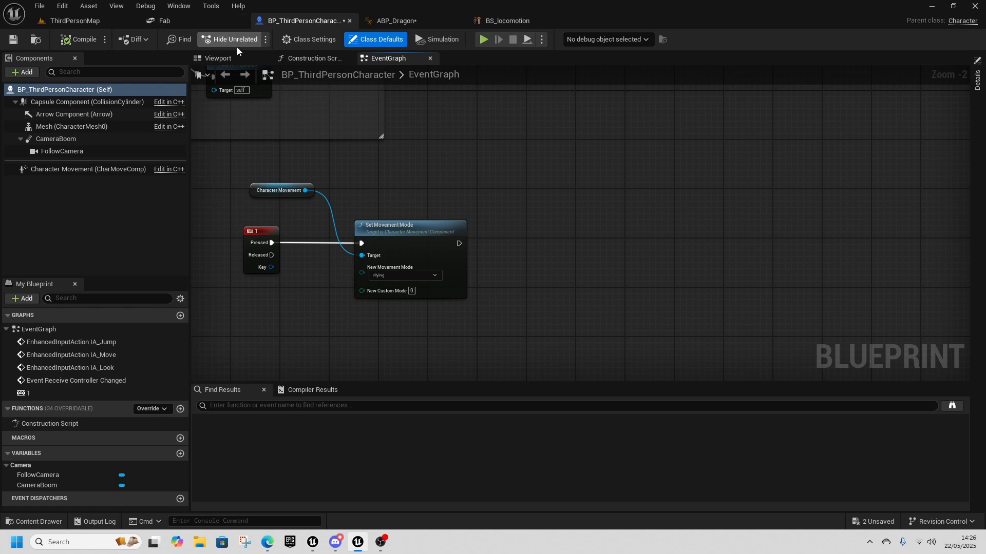
- Reset the dragon mesh's rotation to 0 and rotate the mesh so the dragon faces along the forward arrow
left_click(220, 58)
left_click(390, 220)
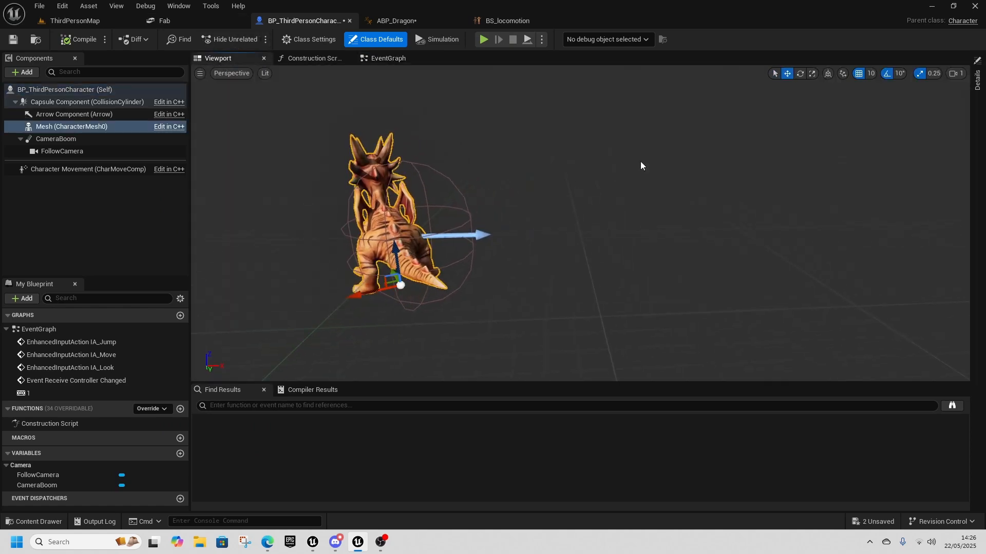
left_click(978, 88)
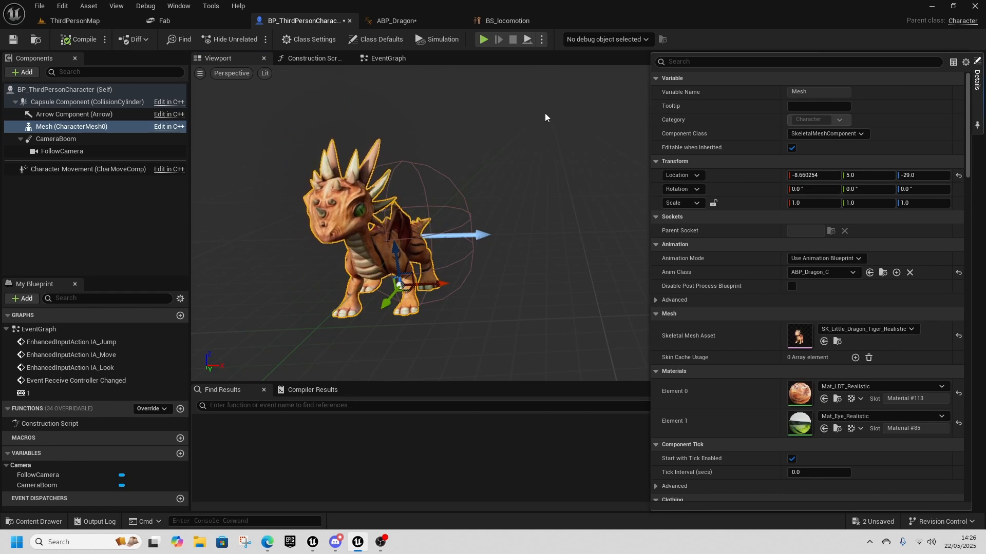
left_click_drag(545, 116, 570, 109)
left_click(802, 75)
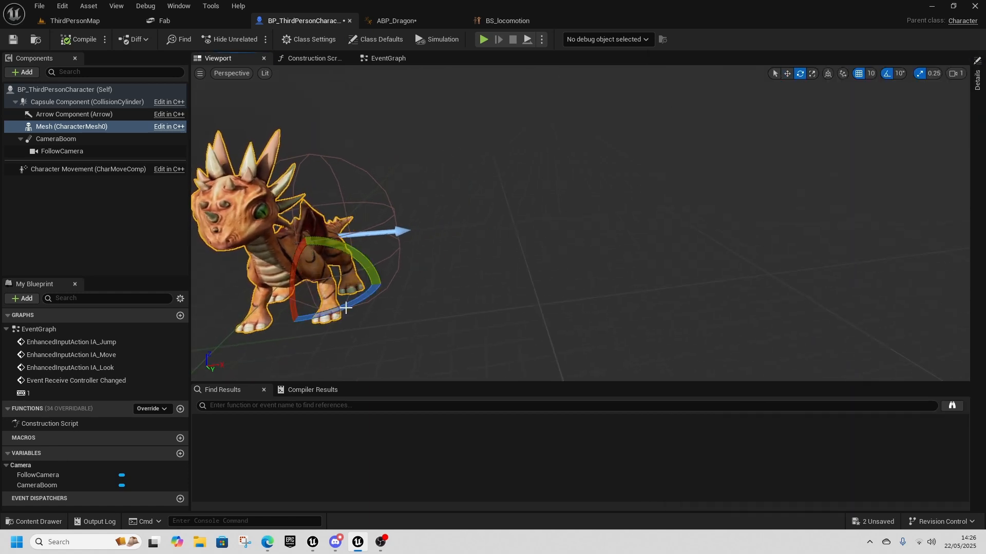
left_click(708, 106)
left_click(258, 213)
left_click_drag(352, 300, 384, 288)
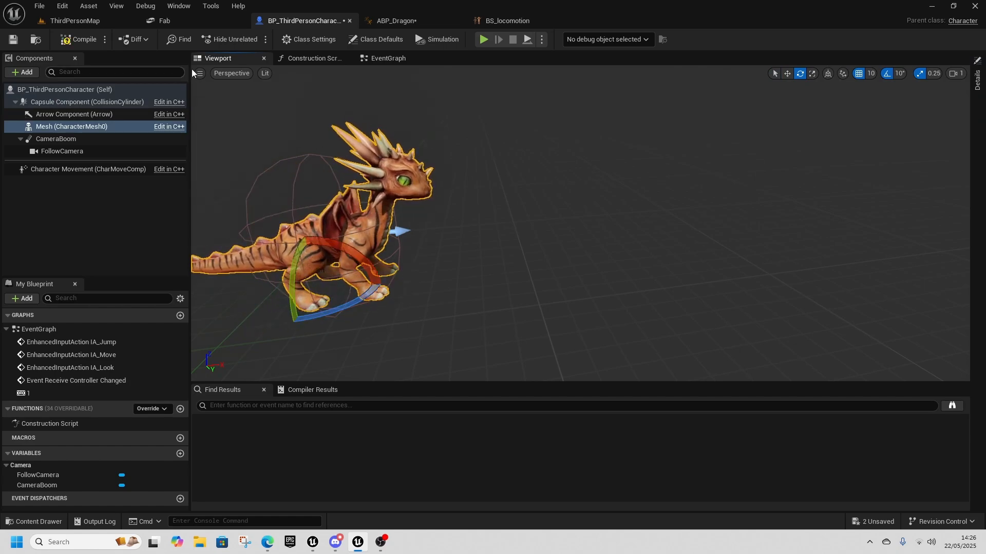
- Play-test ThirdPersonMap, walking the dragon in different directions to check its facing and ground contact, and stop the session
left_click(77, 21)
left_click(255, 39)
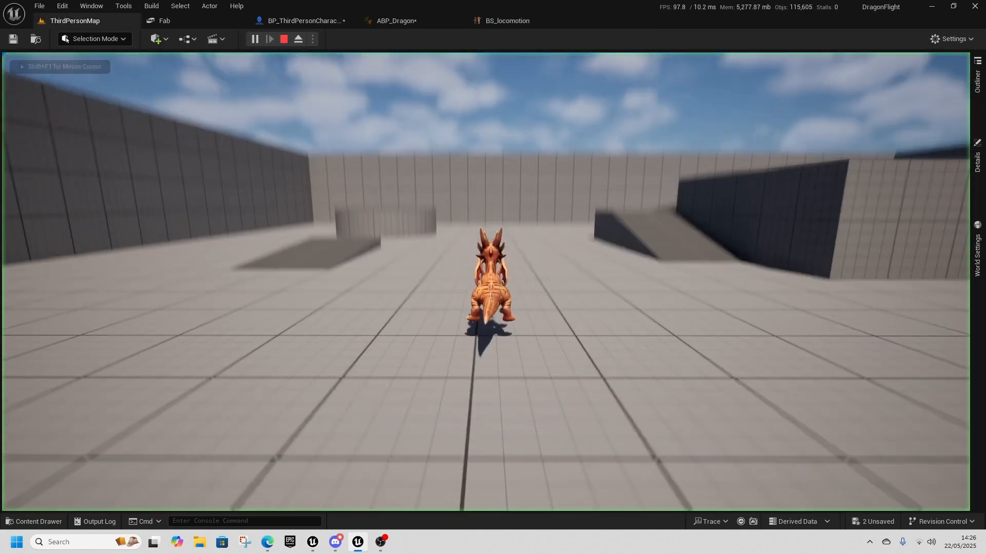
key("a")
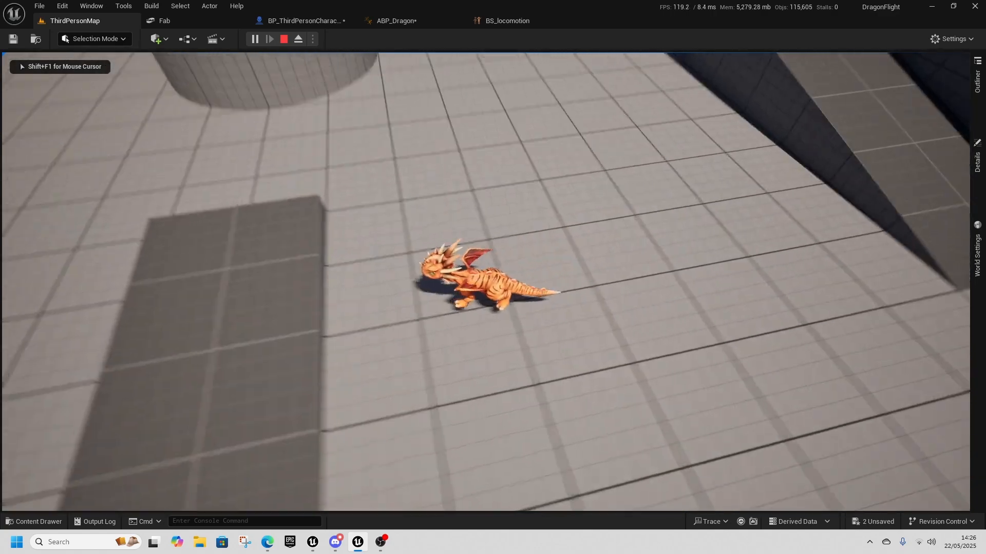
key("s")
key("d")
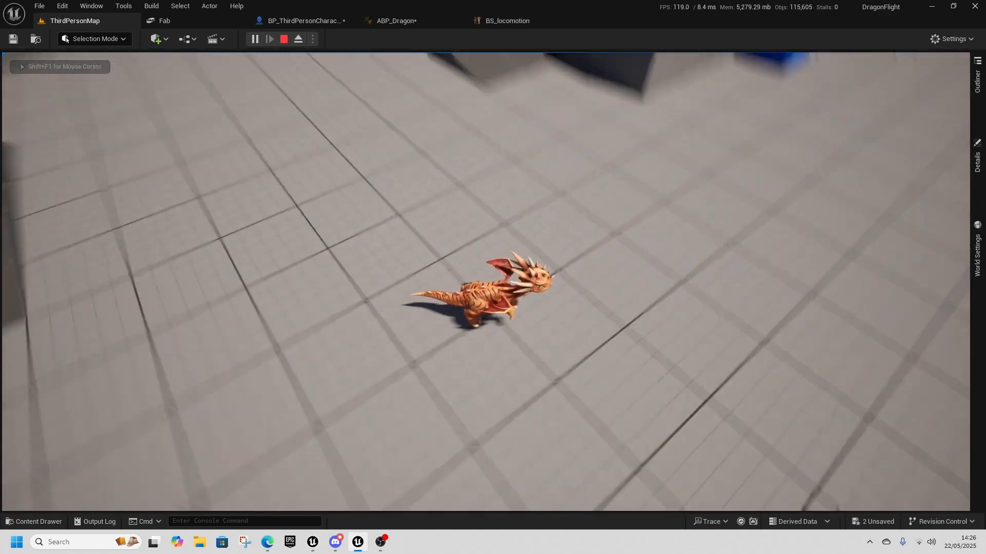
key("alt+Tab")
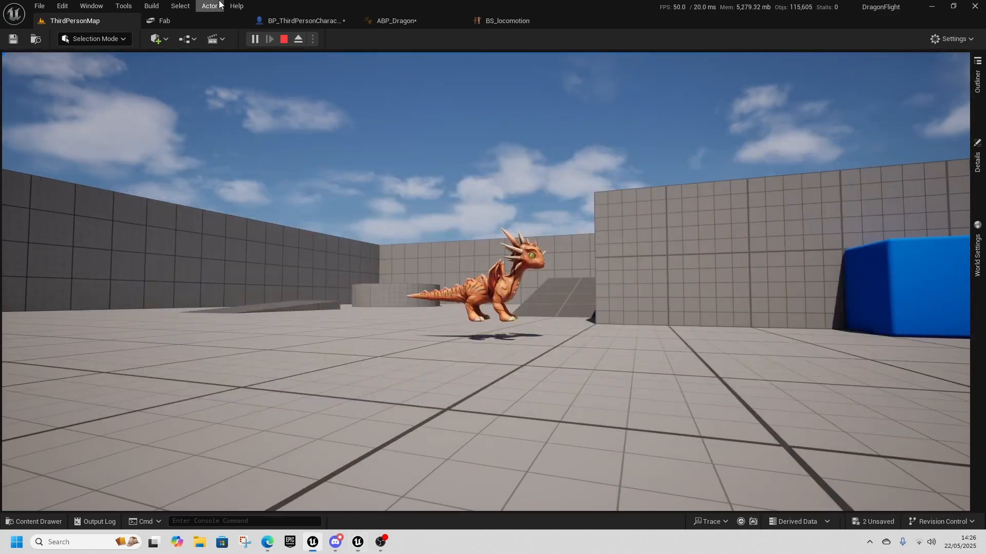
left_click(283, 40)
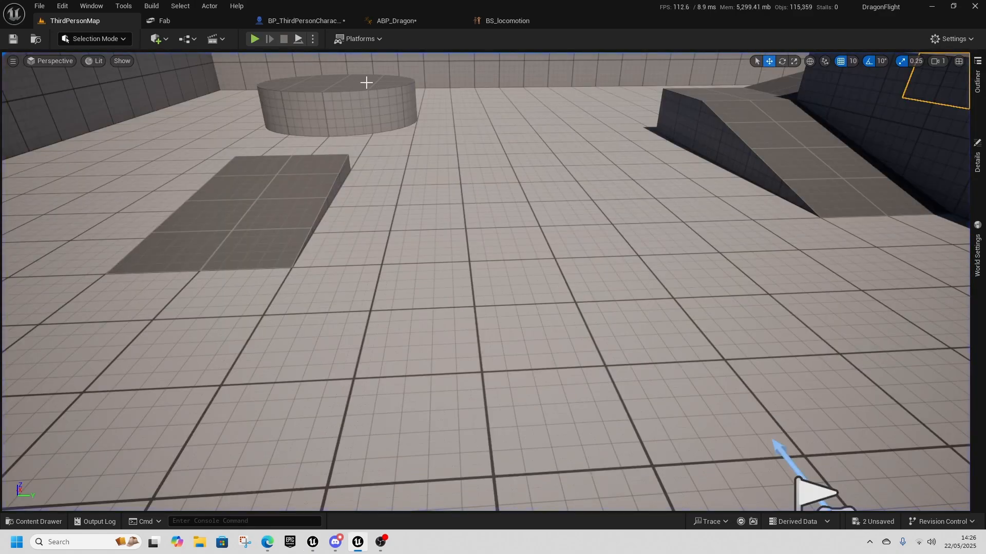
- Place a BP_ThirdPersonCharacter dragon in the level as a reference and view it close up from the side
key("ctrl+space")
left_click_drag(235, 234, 428, 231)
mouse_move(428, 231)
right_mouse_down()
mouse_move(278, 205)
mouse_move(432, 232)
right_mouse_up()
key("w")
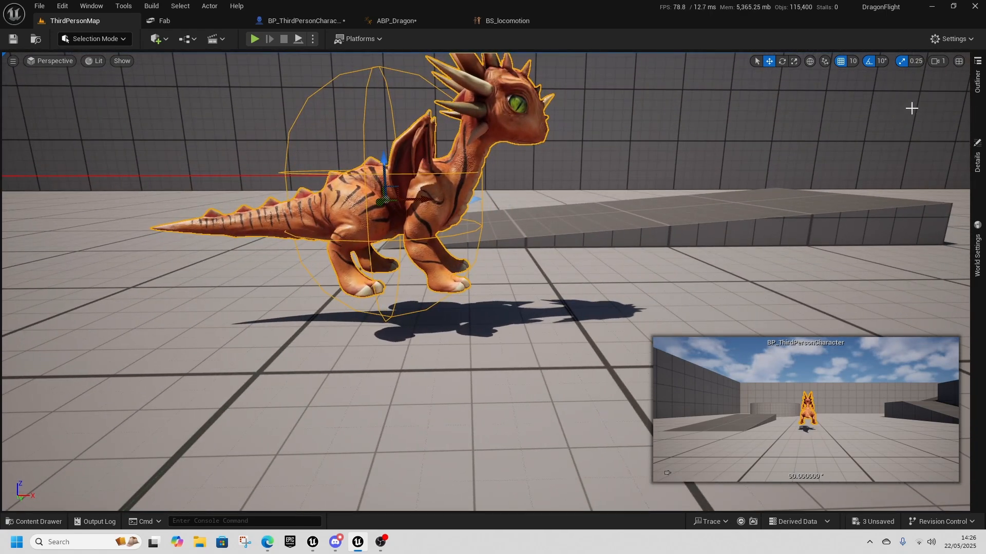
- Lower the dragon mesh in BP_ThirdPersonCharacter and check the placed dragon's feet against the level's floor
left_click(389, 21)
left_click(303, 21)
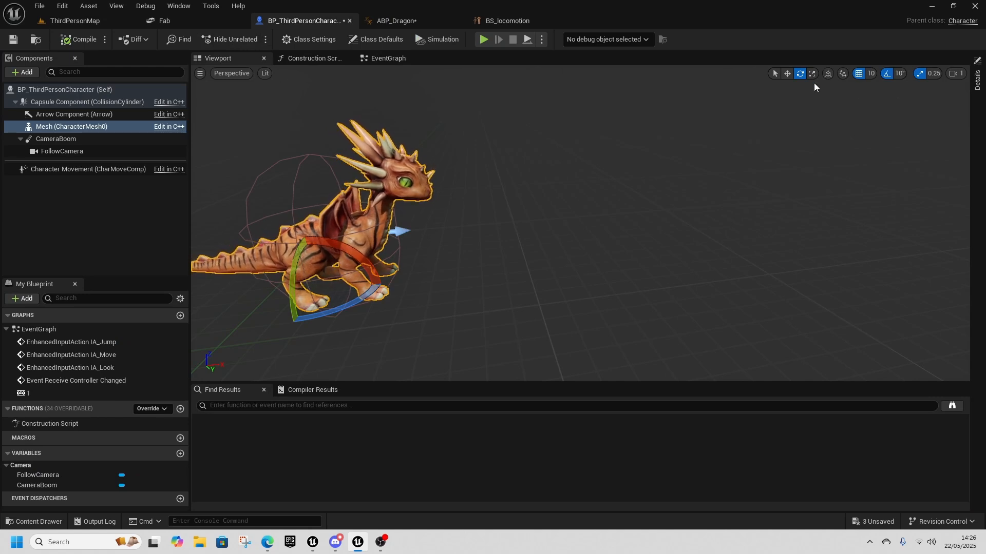
left_click(787, 75)
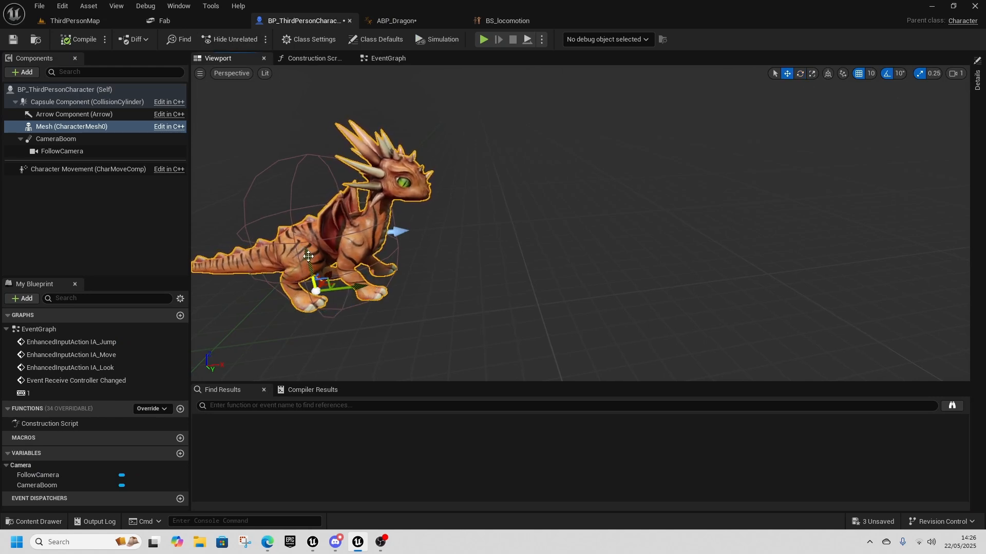
left_click_drag(309, 260, 312, 271)
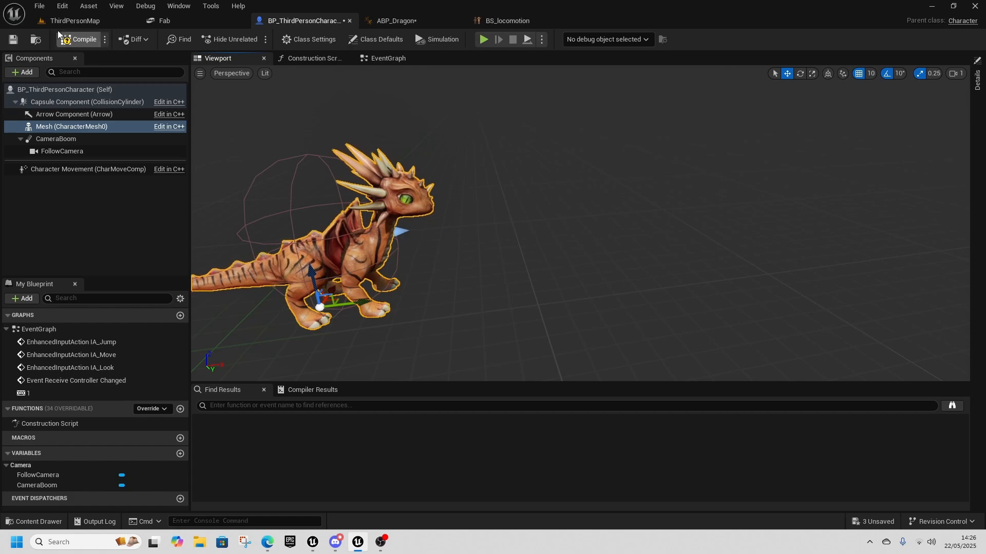
left_click(133, 20)
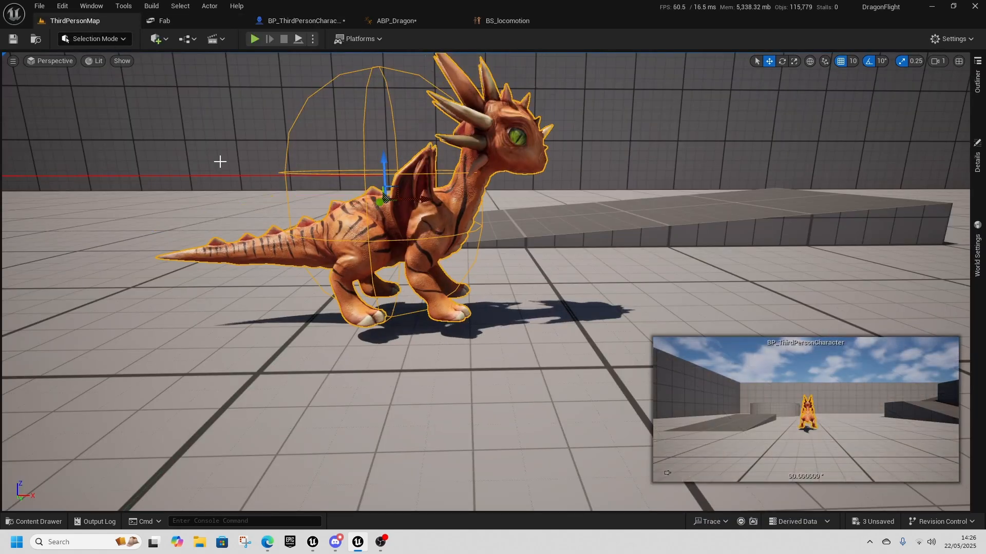
right_click_drag(331, 228, 342, 194)
key("s")
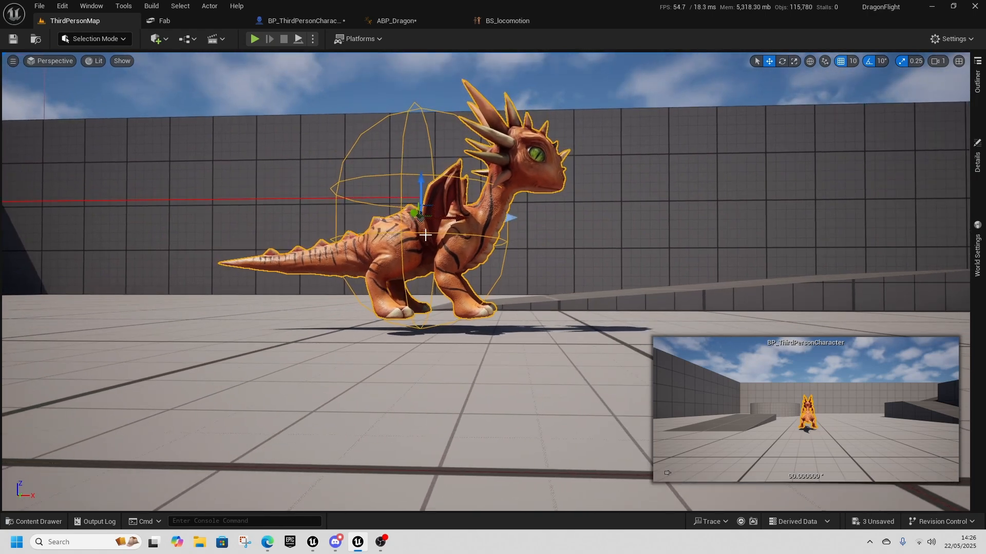
- Fine-tune the dragon mesh's height in BP_ThirdPersonCharacter with grid snapping off so its feet meet the floor
left_click(331, 20)
key("s")
right_click_drag(580, 223, 595, 207)
key("w")
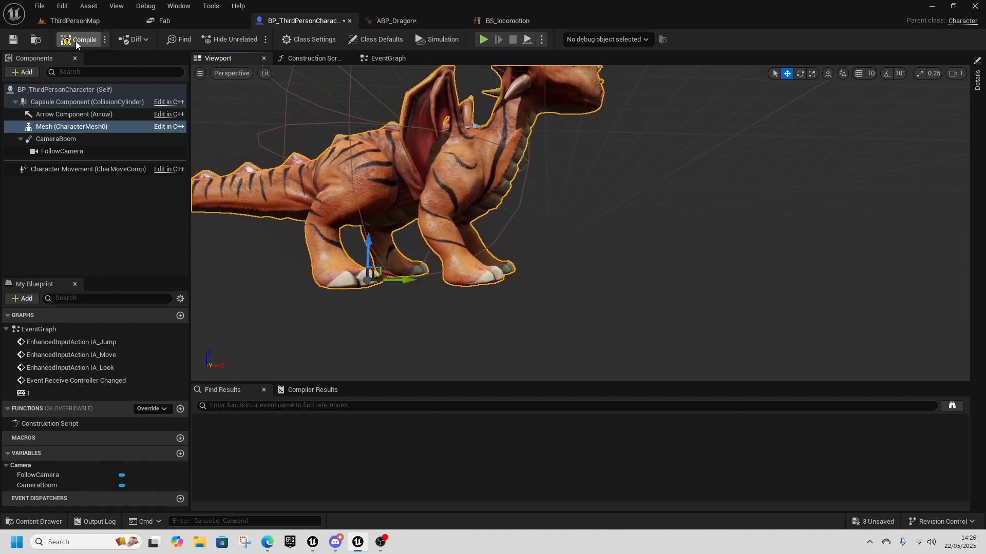
- Inspect the placed dragon's feet against the floor in ThirdPersonMap and delete the dragon from the level
left_click(80, 24)
key("w")
right_click_drag(390, 246, 401, 244)
mouse_move(484, 205)
right_mouse_down()
mouse_move(494, 204)
mouse_move(490, 217)
right_mouse_up()
key("s")
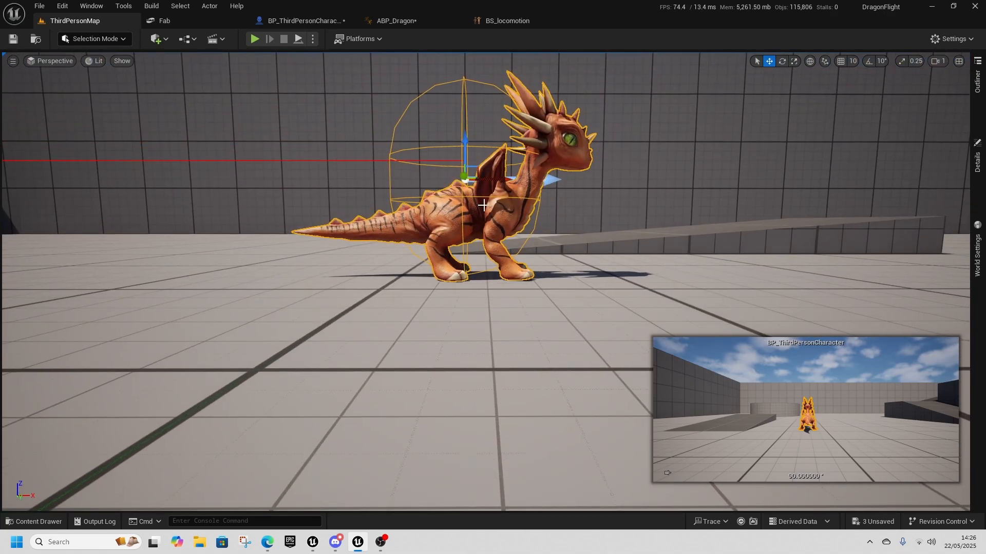
key("Delete")
- Play-test ThirdPersonMap, moving the dragon in all directions and viewing its feet up close, and stop the session
left_click(256, 39)
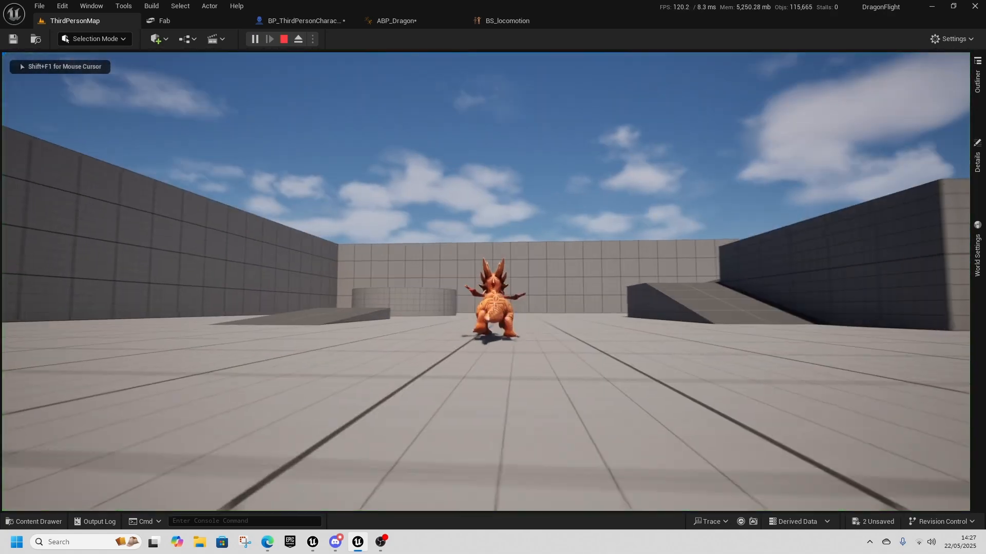
key("w")
key("a")
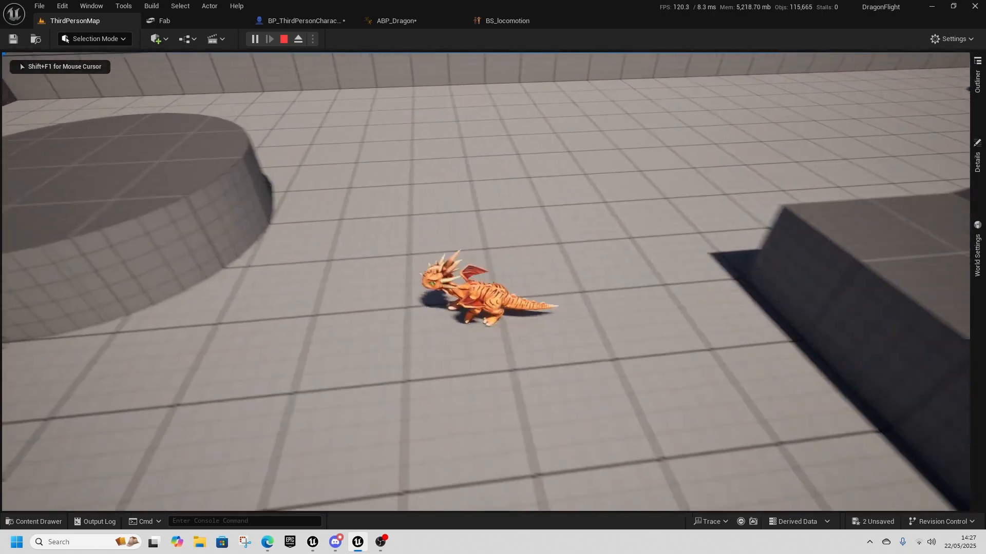
key("d")
key("s")
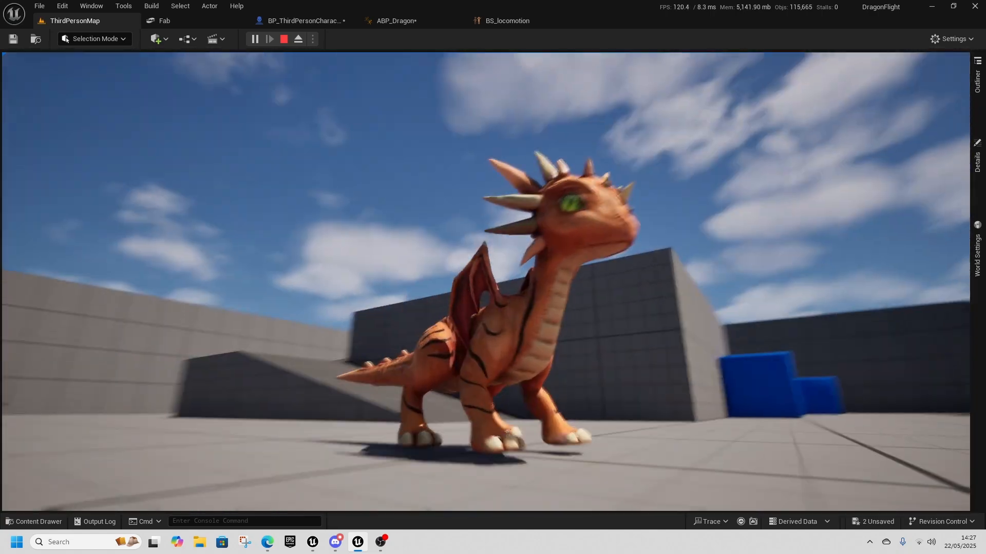
key("d")
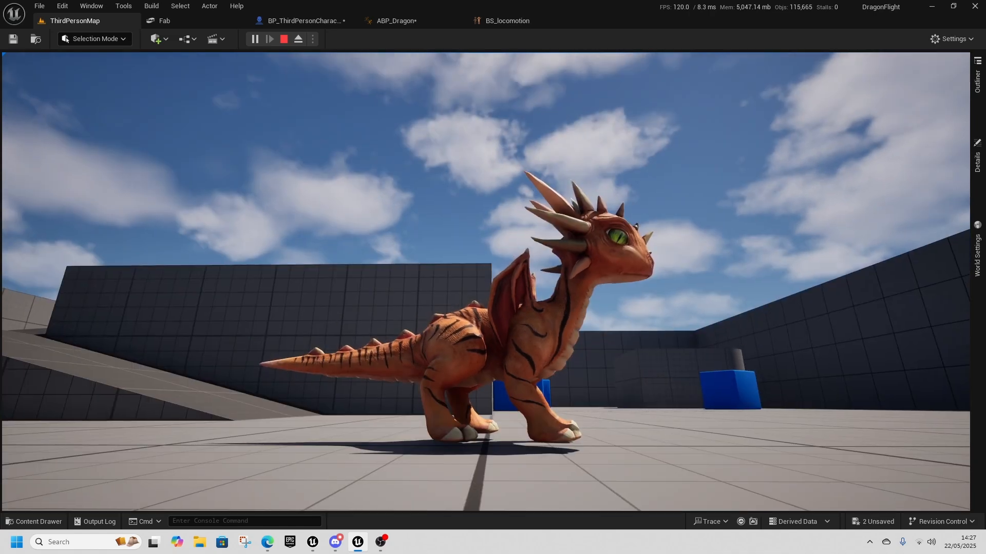
left_click(285, 40)
- Tilt the dragon mesh slightly in BP_ThirdPersonCharacter to level its feet, and save the blueprint
left_click(300, 21)
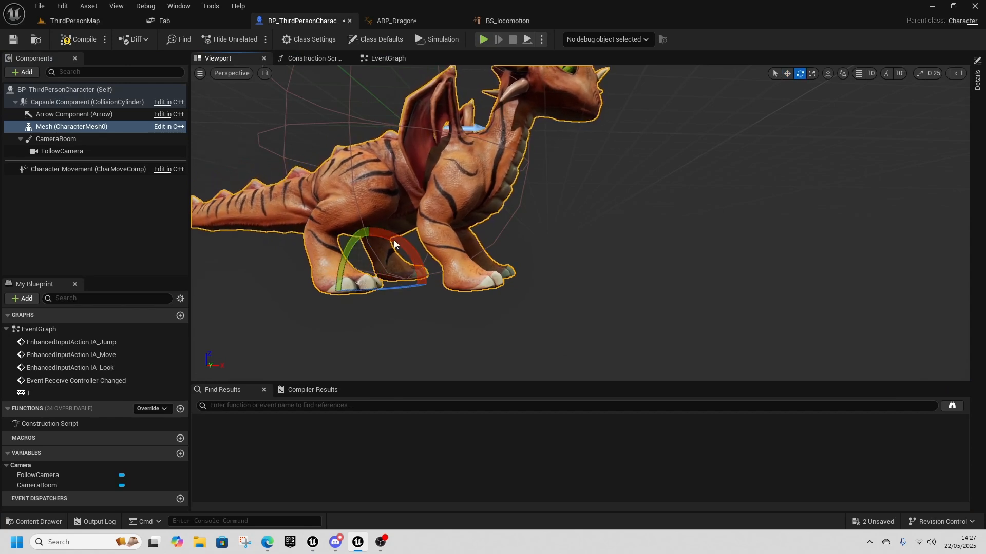
left_click_drag(400, 238, 406, 238)
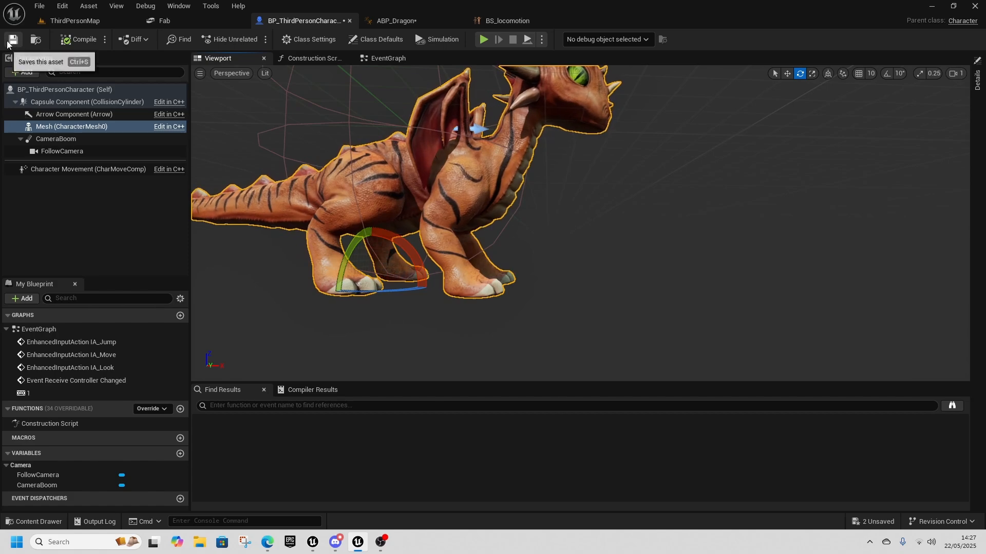
- Play-test ThirdPersonMap, running the dragon in all directions and jumping, and stop the session
left_click(89, 24)
left_click(255, 38)
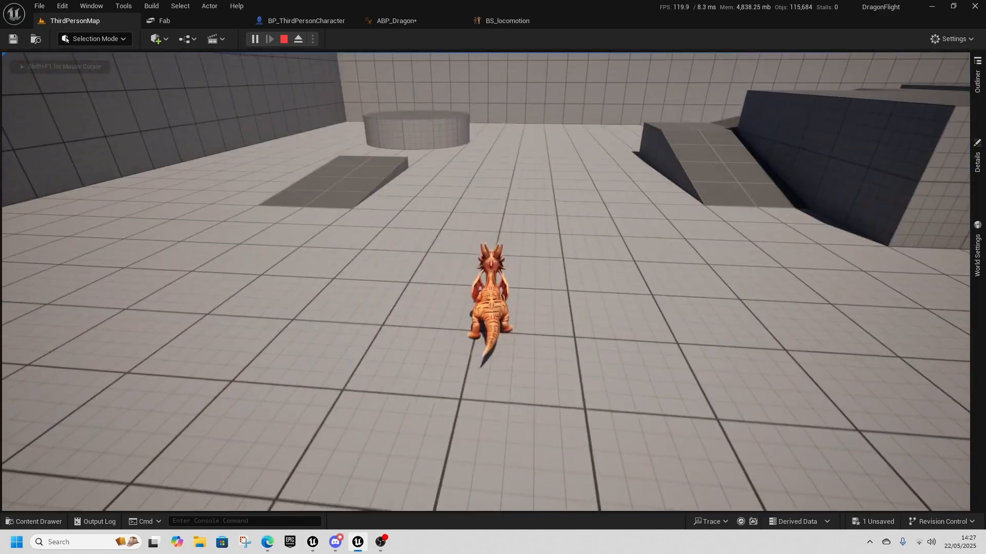
key("w")
key("space")
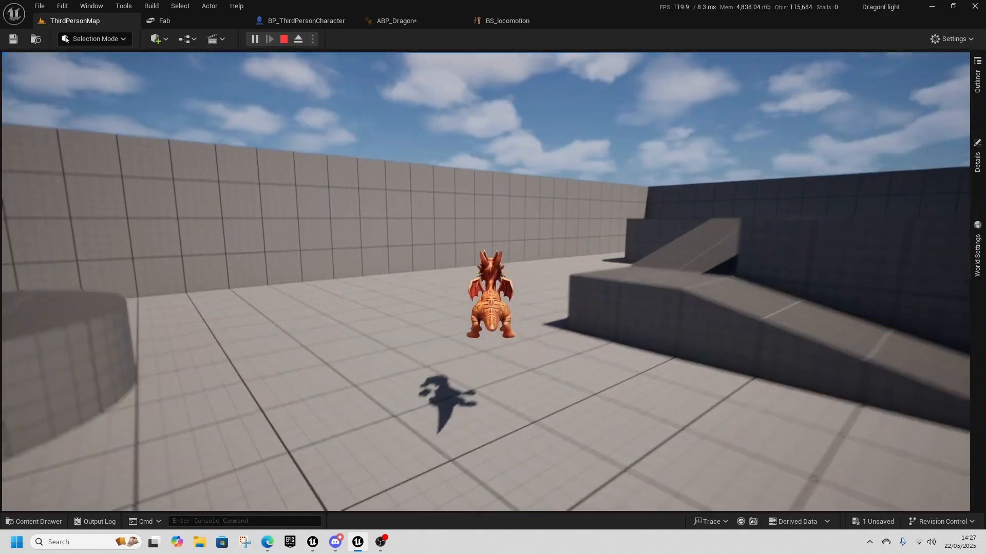
key("space")
key("d")
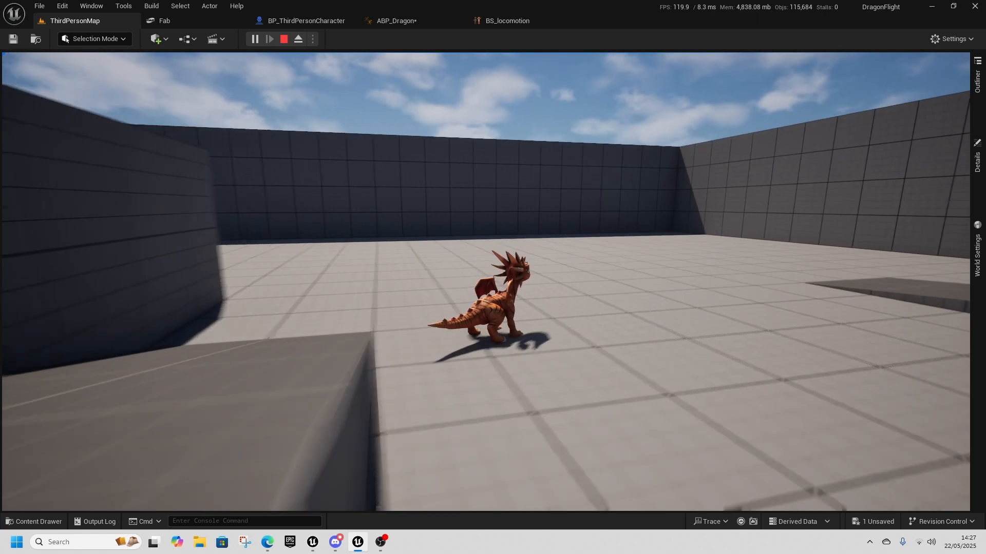
key("s")
key("a")
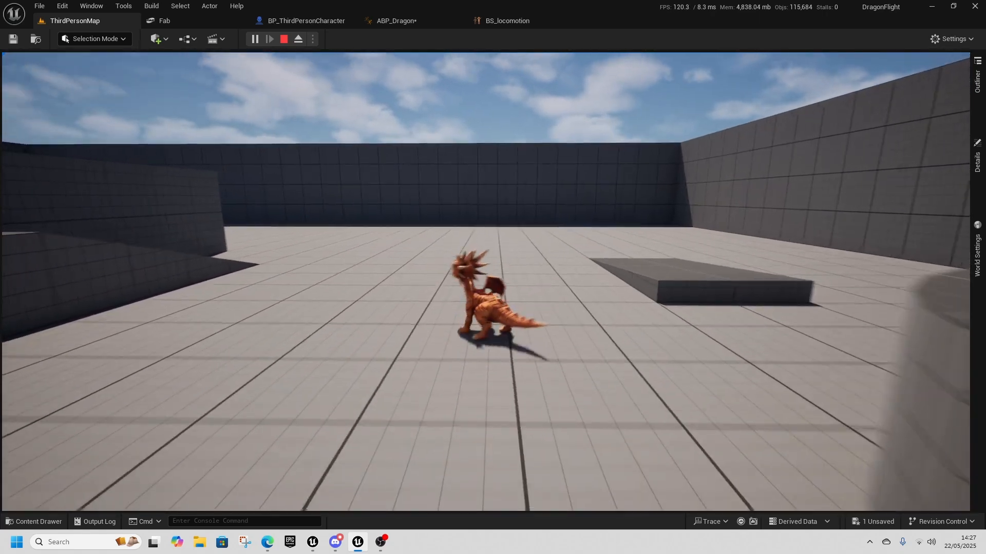
key("w")
key("alt+Tab")
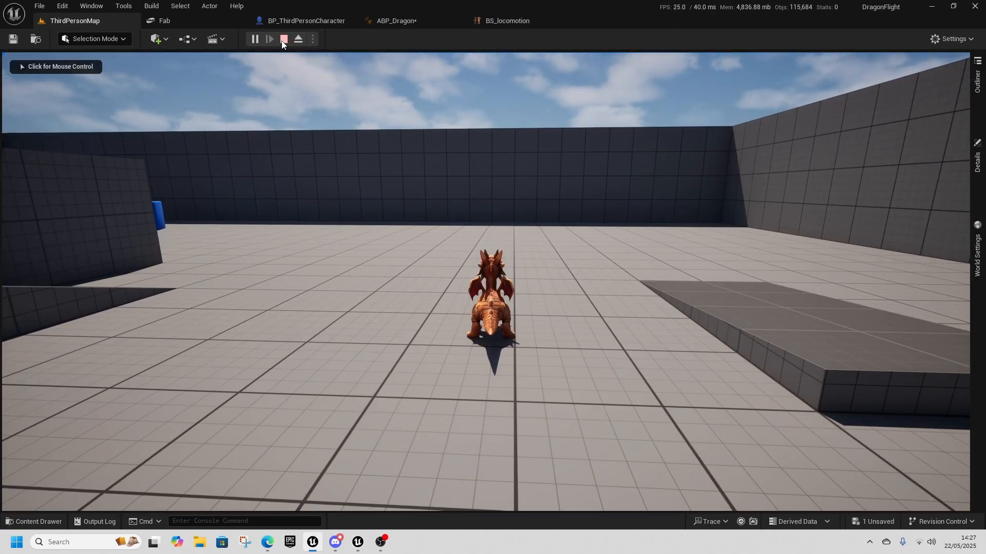
left_click(283, 40)
- Open the Jump state inside the Locomotion state machine of ABP_Dragon
left_click(269, 23)
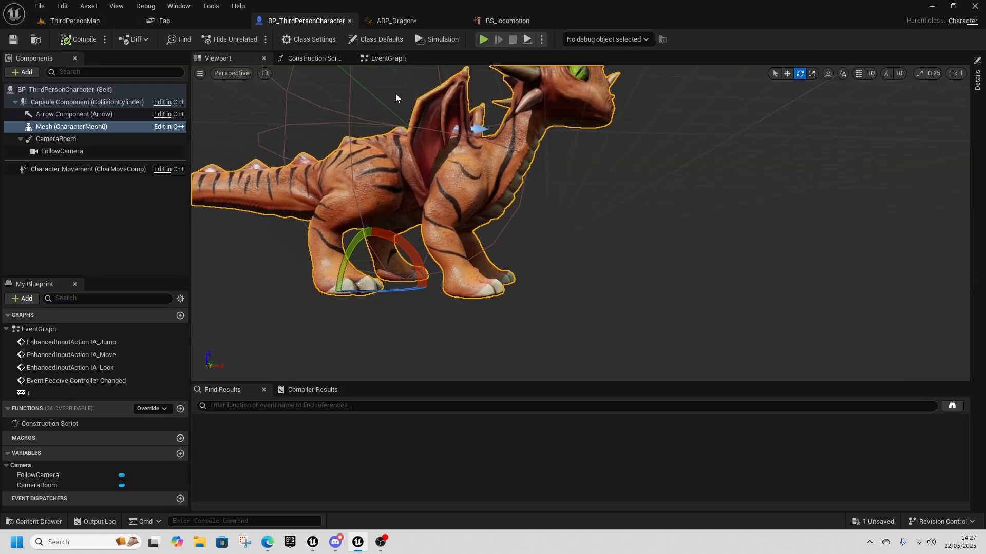
left_click(394, 22)
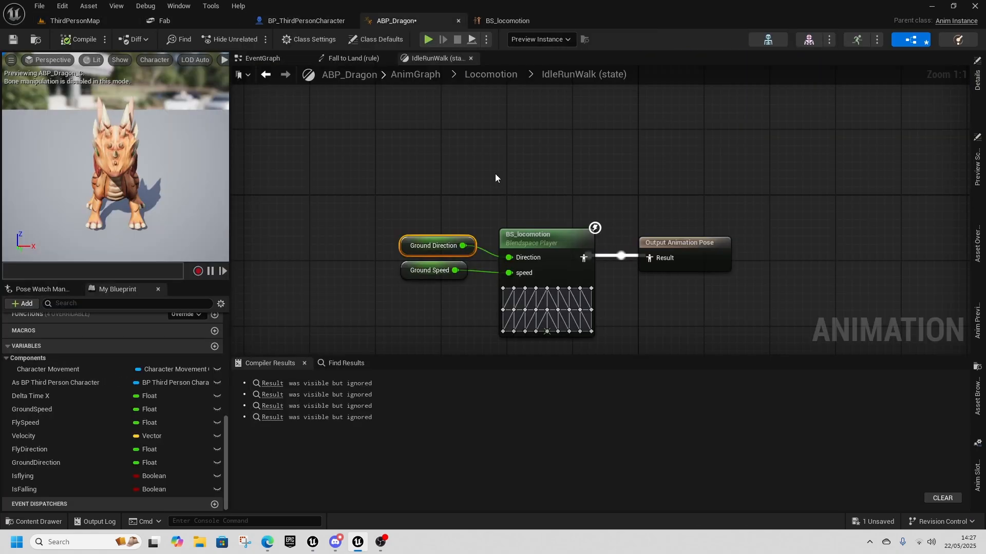
left_click(522, 24)
left_click(414, 24)
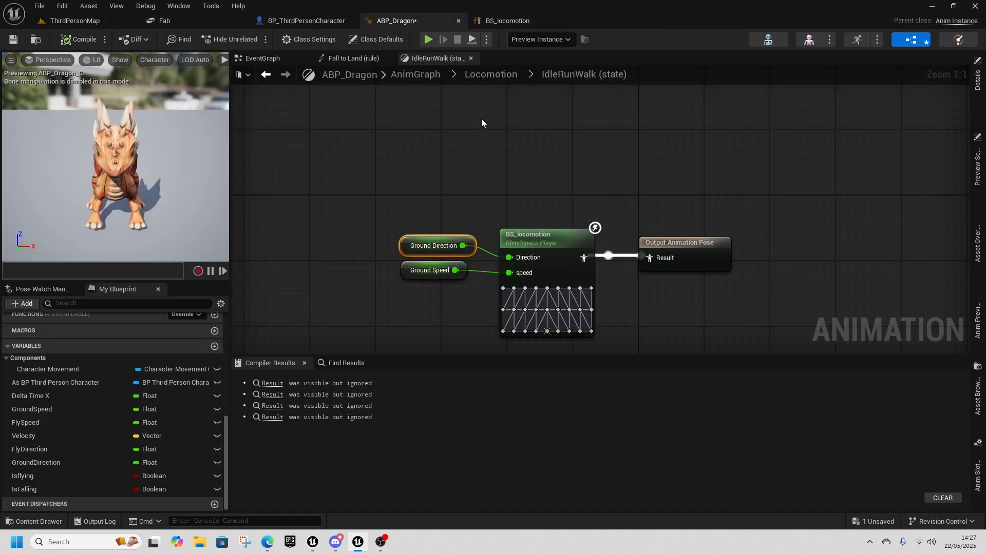
left_click(505, 75)
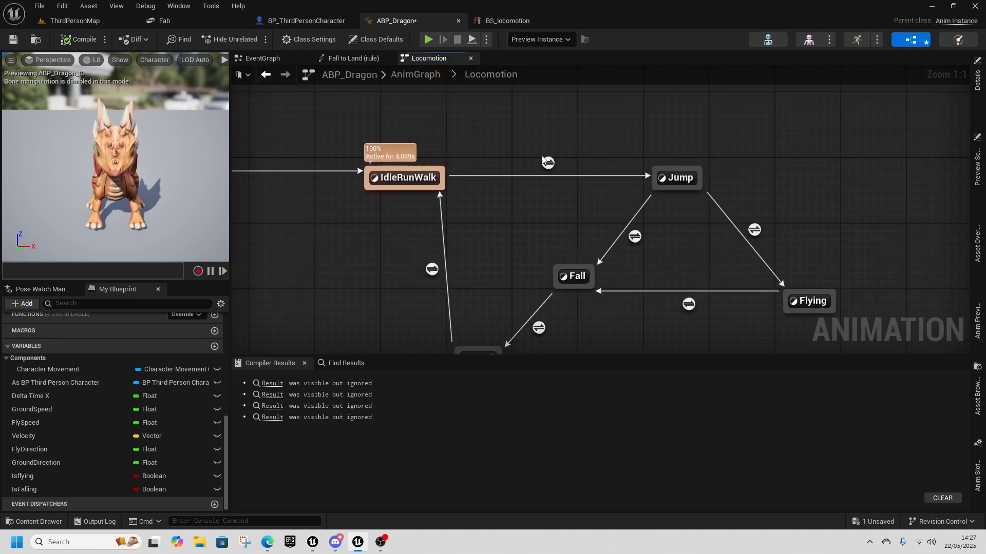
double_click(676, 179)
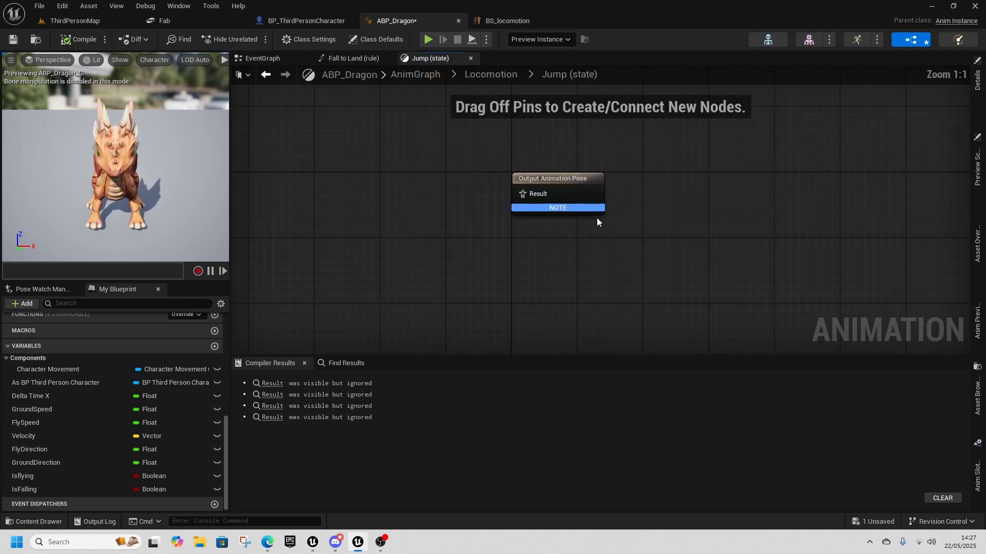
- Search the LittleDragons Animations folder for "jump", preview the LD_C_Jump_InPlace animation, and close its editor
key("ctrl+space")
left_click(358, 383)
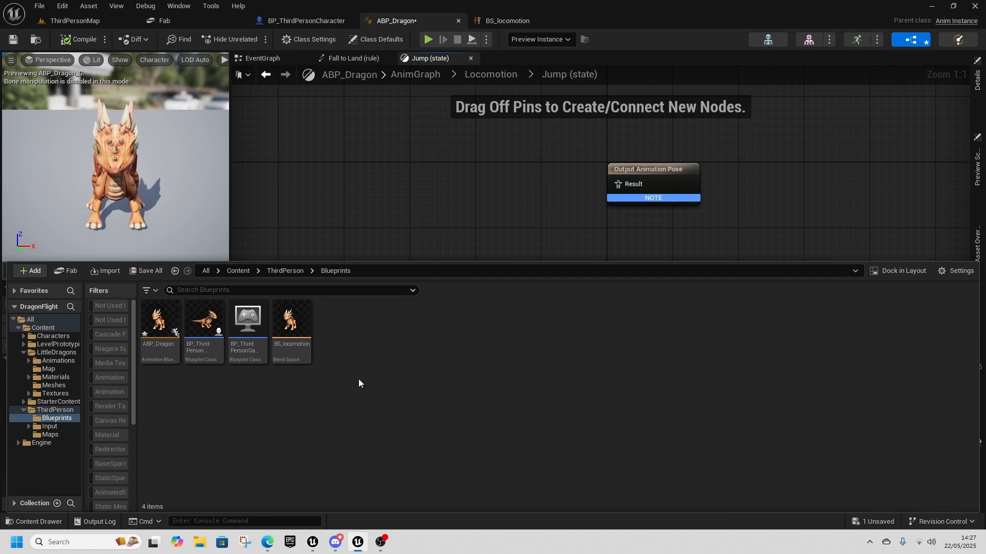
left_click(238, 271)
double_click(266, 328)
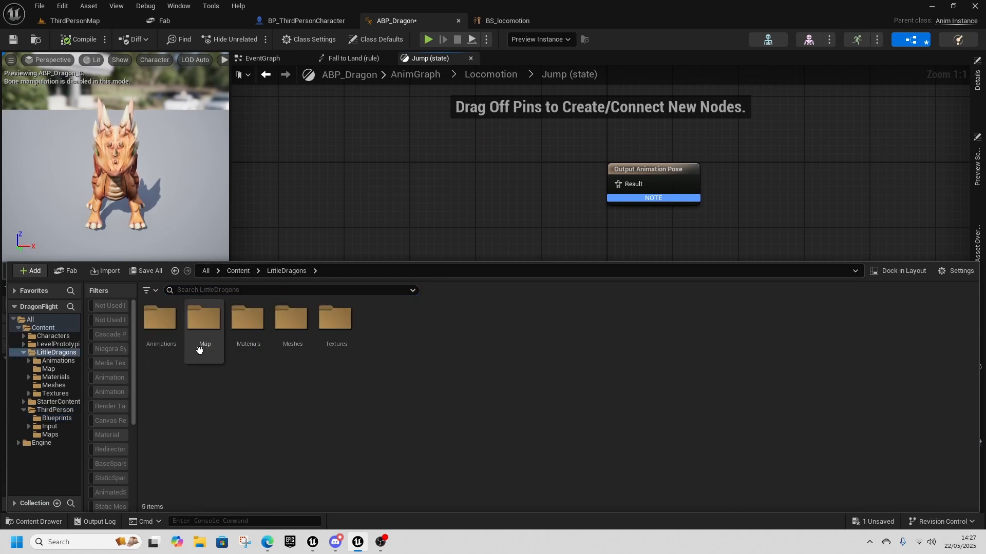
double_click(160, 323)
left_click(220, 290)
type("jump")
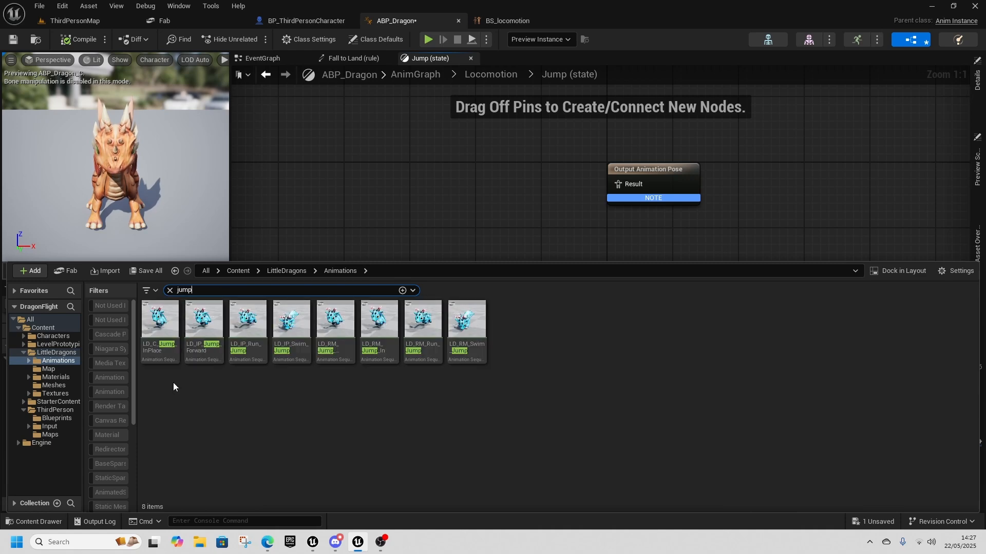
double_click(162, 354)
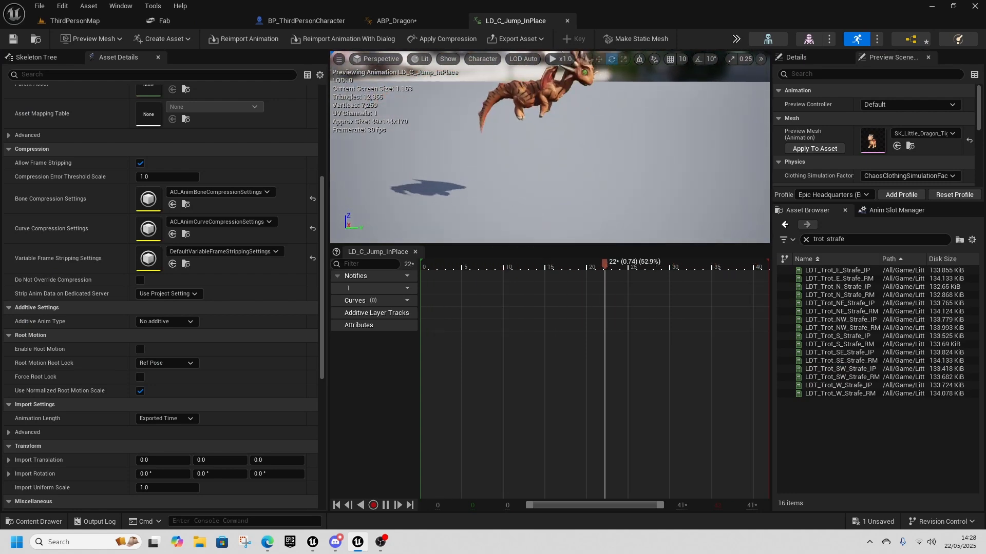
left_click(567, 21)
- Duplicate the LD_C_Jump_InPlace animation twice in the Common folder
key("ctrl+space")
left_click(153, 343)
key("ctrl+d")
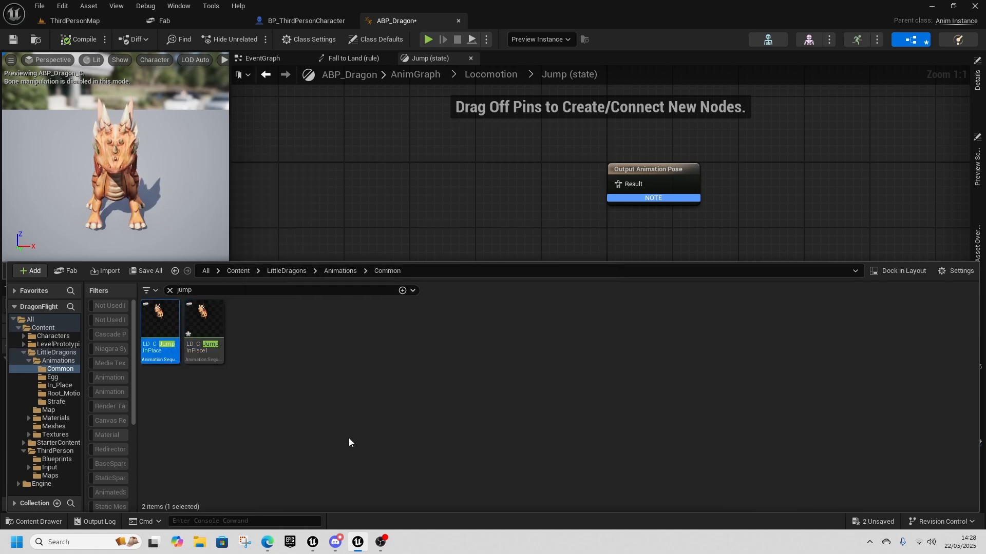
key("ctrl+d")
- Rename the first LD_C_Jump_InPlace duplicate to LD_FallLoop
left_click(206, 324)
right_click(207, 329)
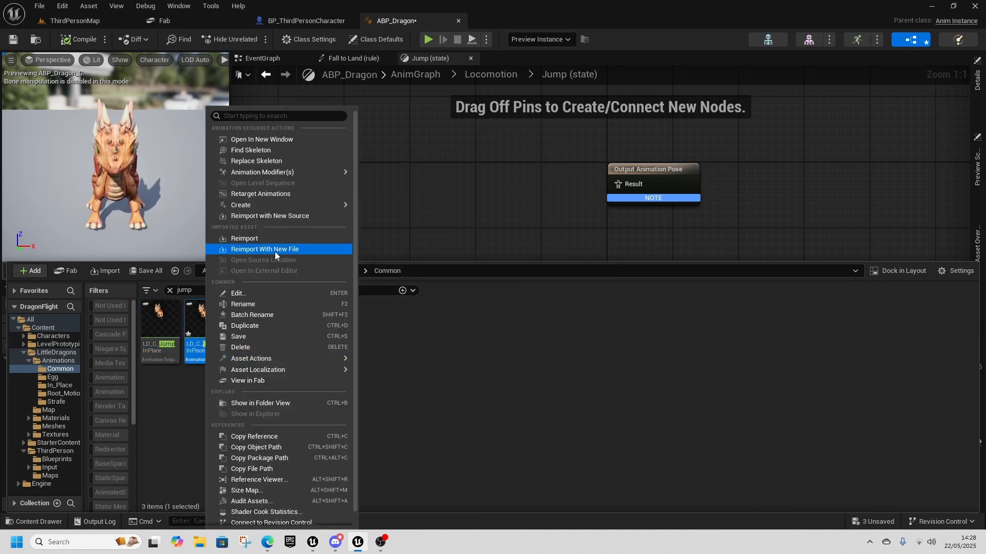
left_click(242, 307)
key("BackSpace")
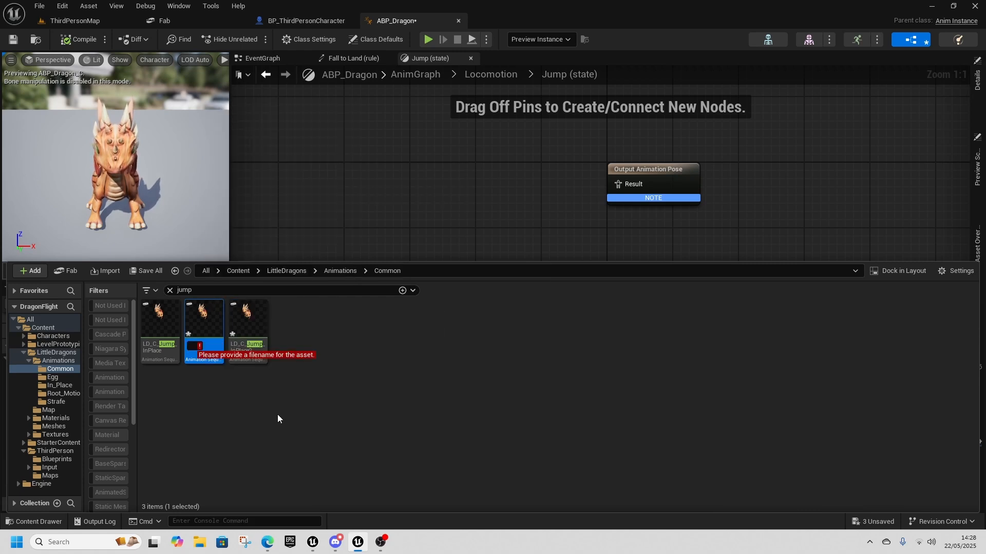
type("LD_FallLoop")
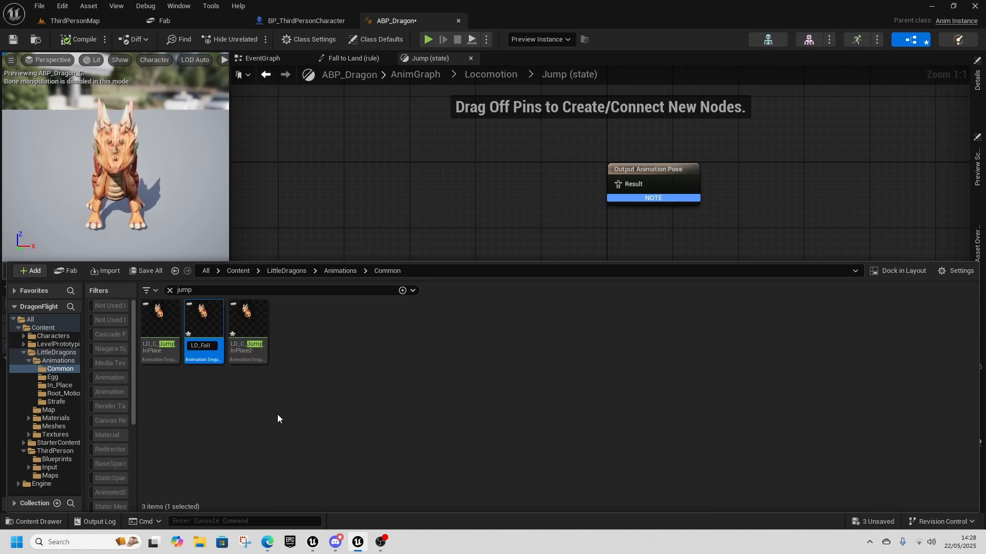
key("Return")
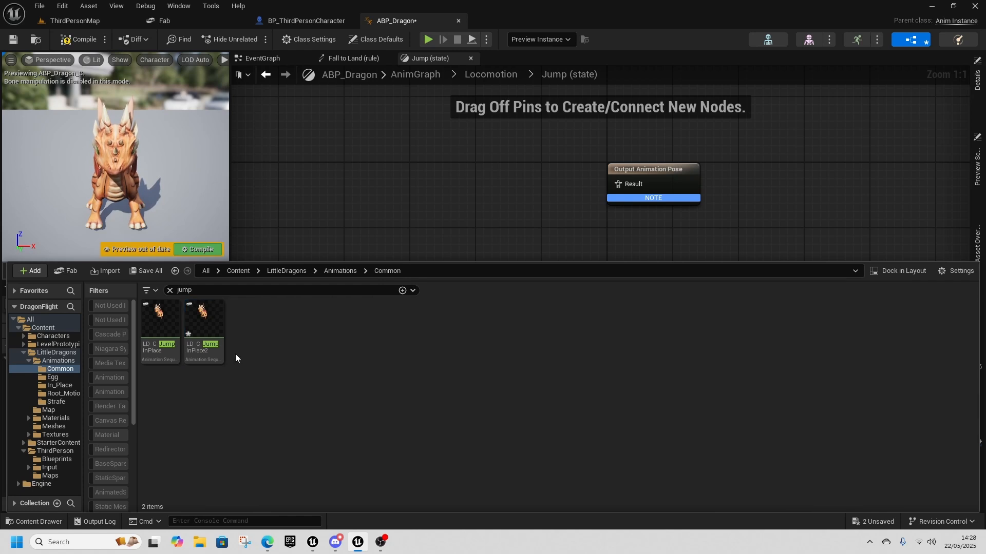
- Rename the remaining LD_C_Jump_InPlace duplicate to LD_LAnd
right_click(211, 344)
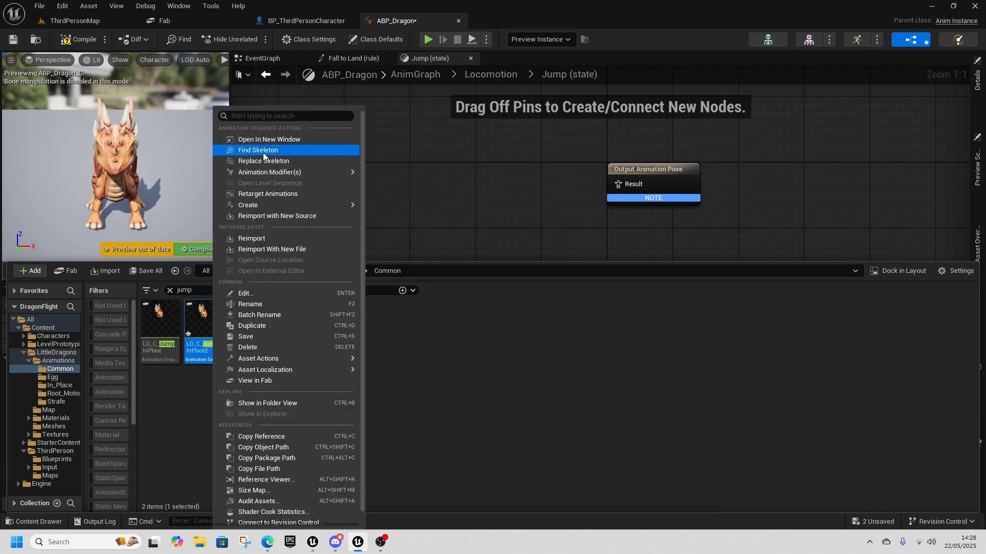
left_click(287, 304)
type("LD_LA")
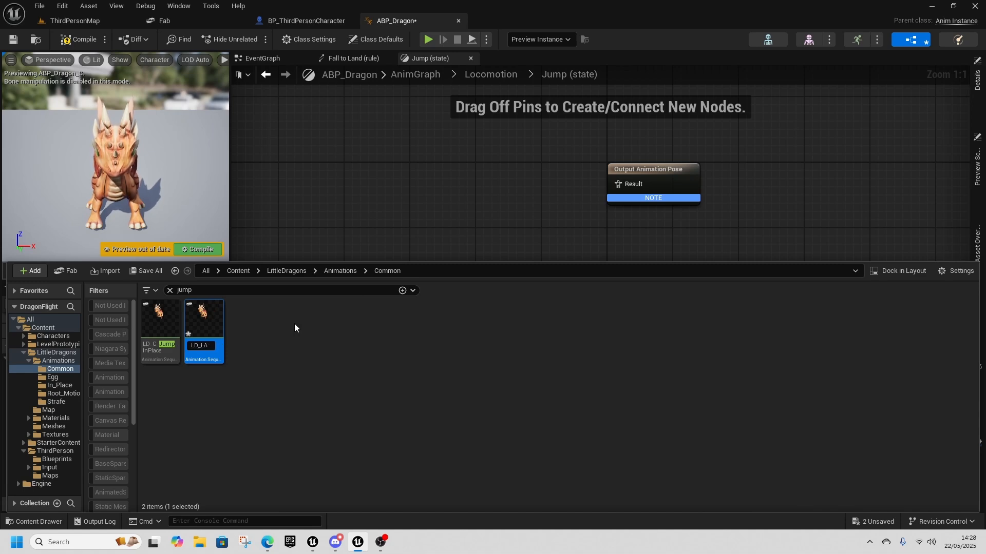
key("Return")
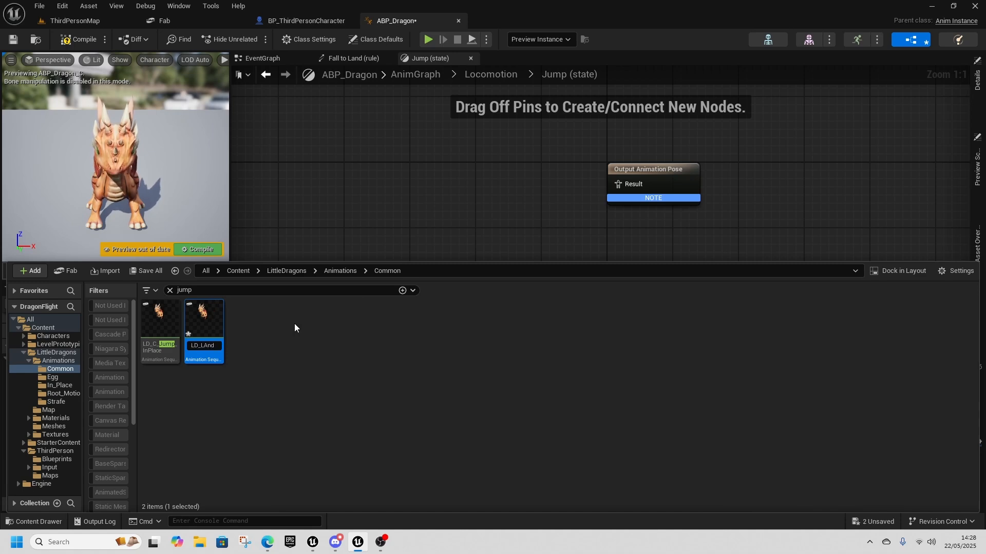
- Duplicate LD_C_Jump_InPlace once more, name the copy LD_C_Jump, and open it for editing
left_click(168, 345)
key("ctrl+d")
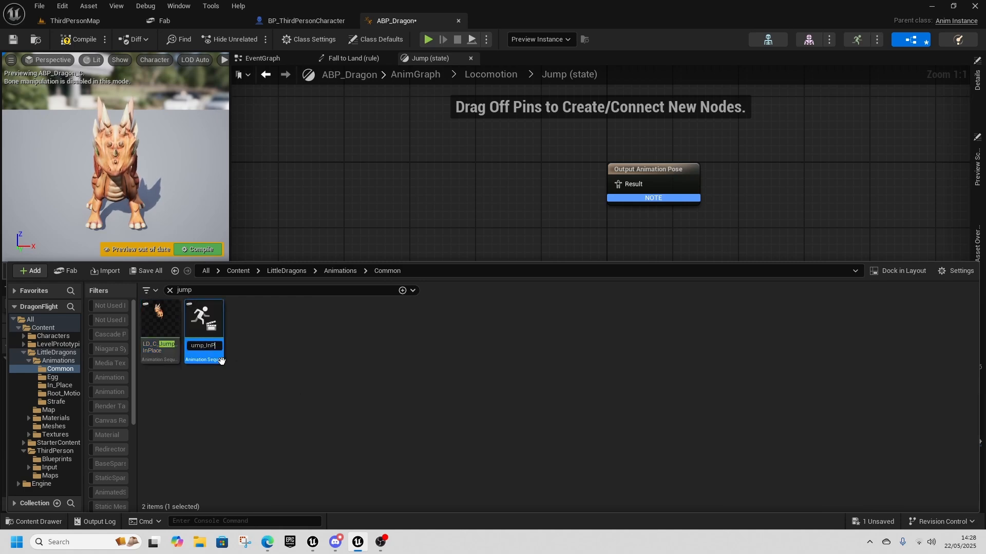
key("Return")
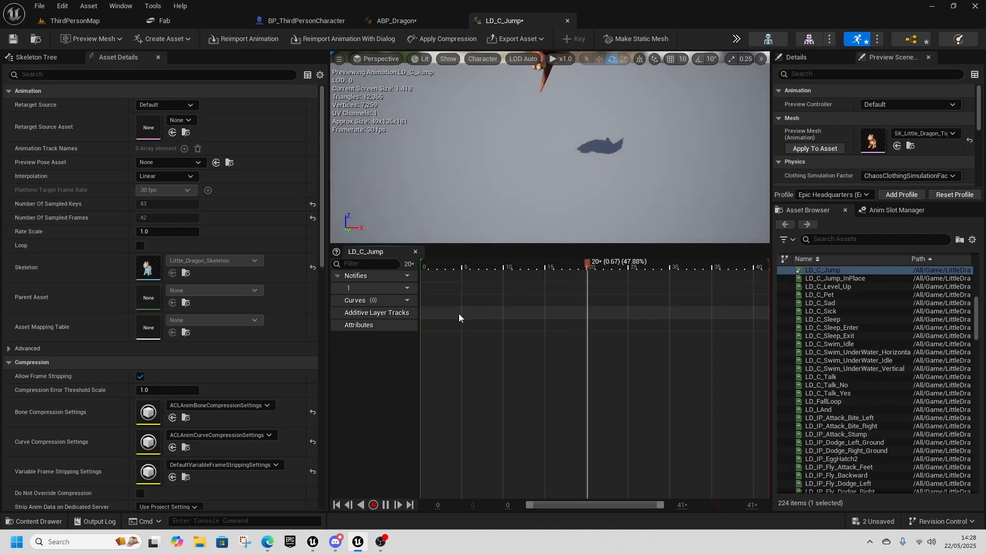
- Scrub LD_C_Jump to find the airborne part and remove everything from frame 27 to frame 43
left_click_drag(468, 267, 595, 283)
right_click_drag(565, 214, 590, 198)
mouse_move(599, 271)
left_mouse_down()
mouse_move(612, 269)
mouse_move(595, 271)
left_mouse_up()
right_click(603, 277)
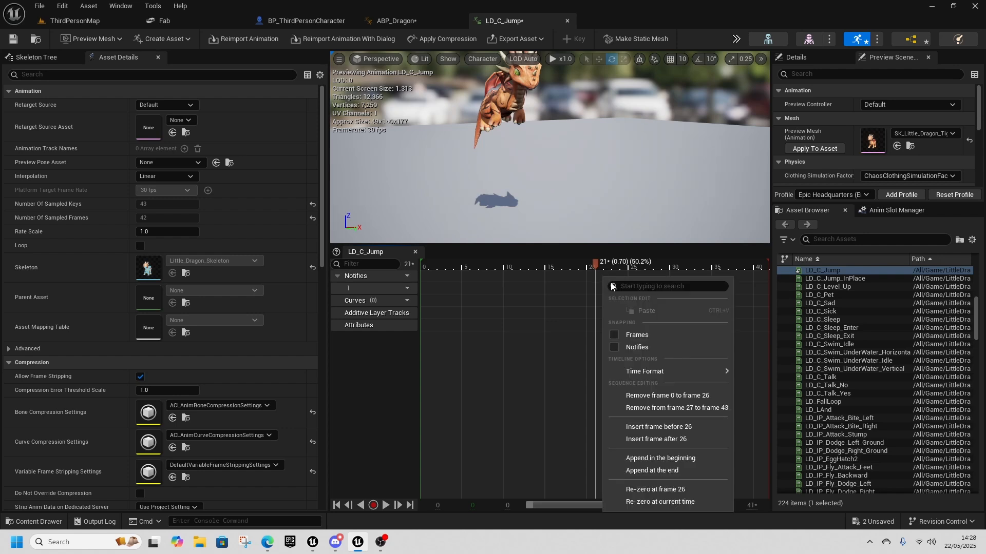
left_click(699, 408)
- Trim the end of LD_C_Jump further, down to 20 frames, play the result back, and save the animation
left_click_drag(636, 268, 690, 289)
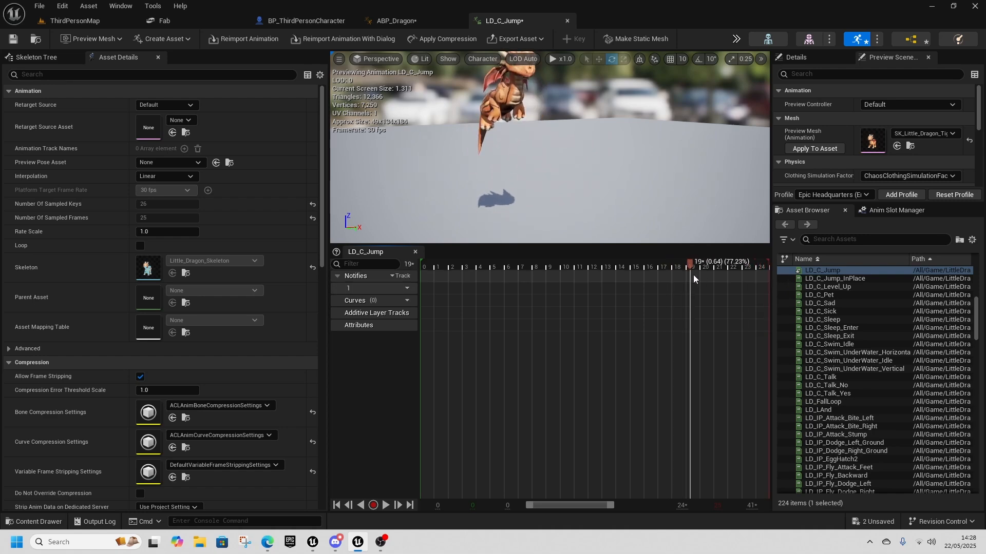
right_click(697, 286)
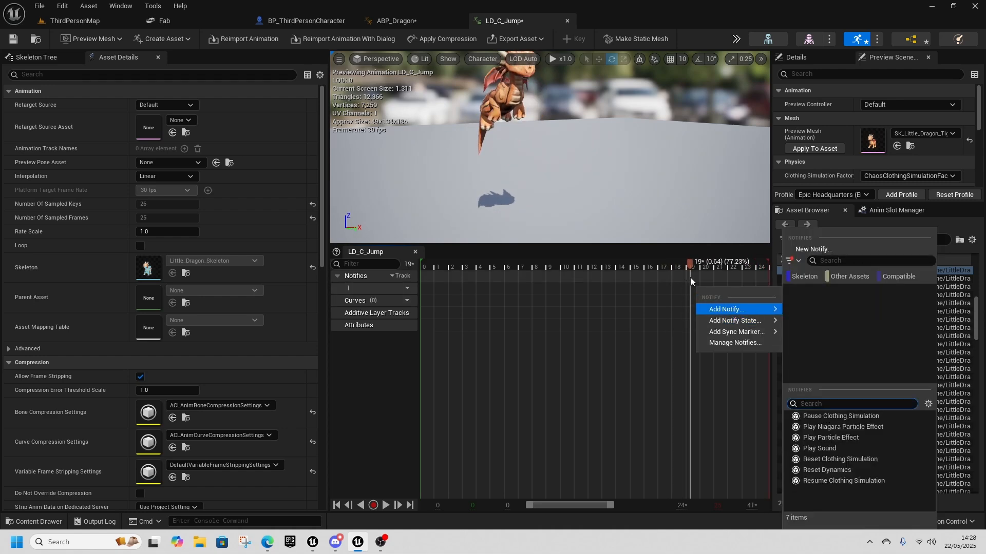
right_click(691, 276)
left_click(789, 407)
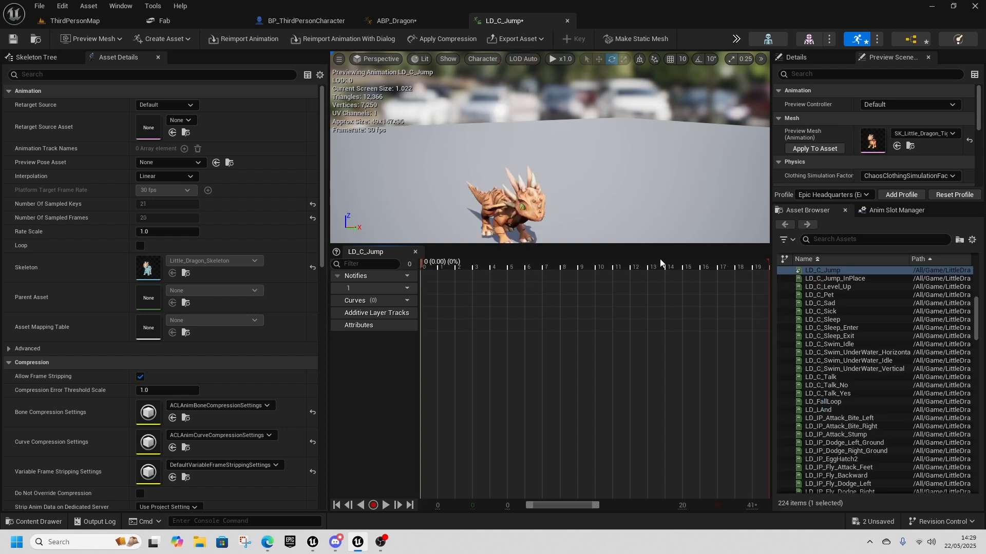
left_click(385, 505)
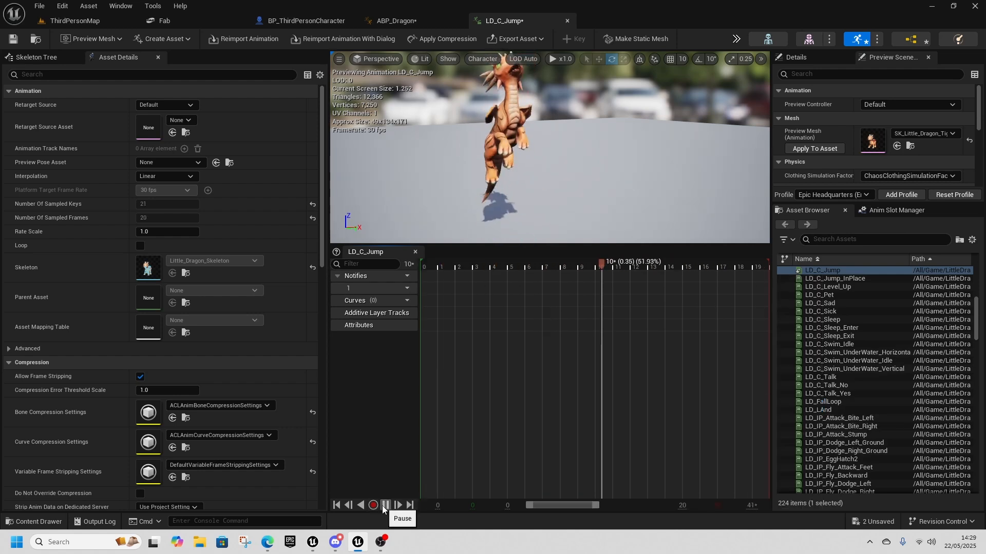
left_click(385, 505)
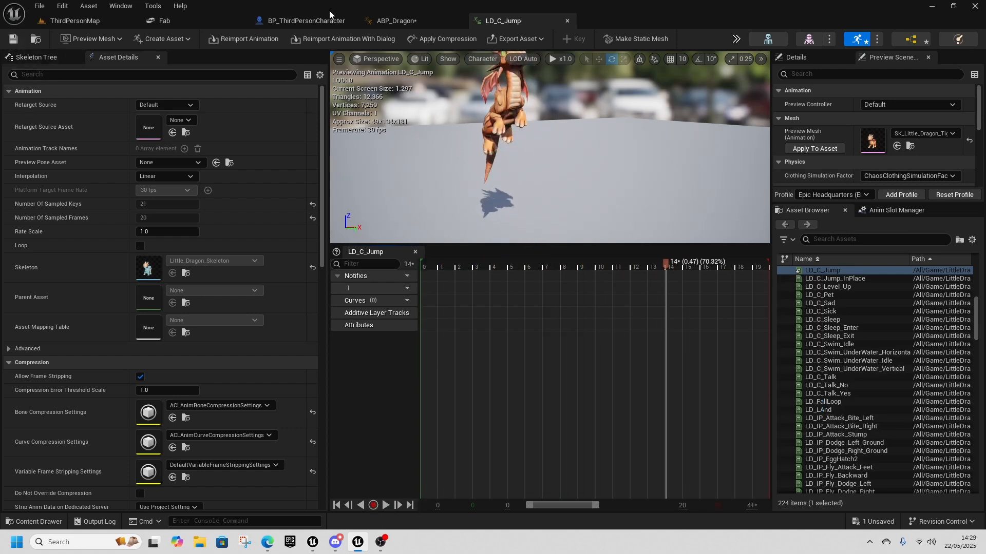
- Add LD_C_Jump to the Jump state of ABP_Dragon, connect it to the Output Animation Pose, and compile
left_click(396, 19)
key("ctrl+space")
left_click(162, 354)
left_click_drag(162, 354, 513, 213)
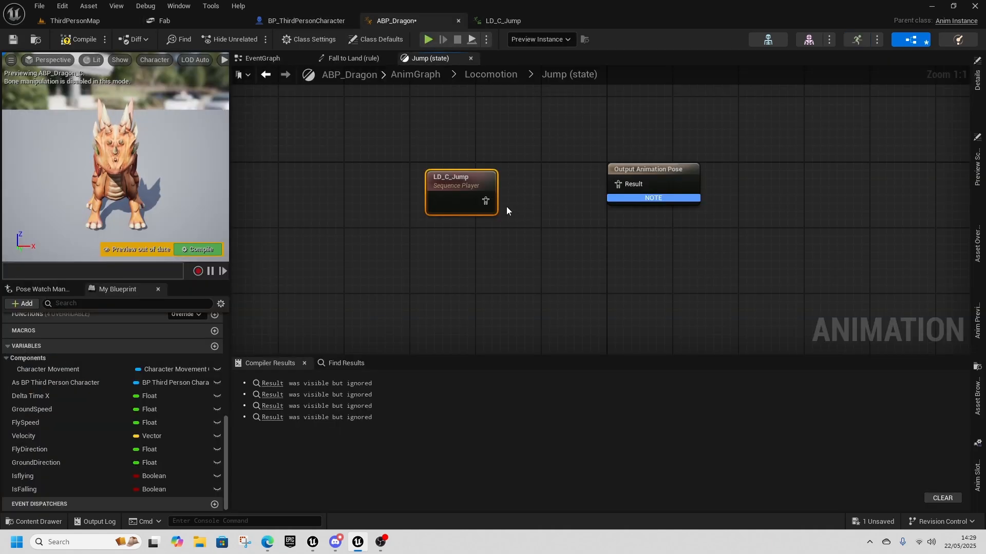
key("F7")
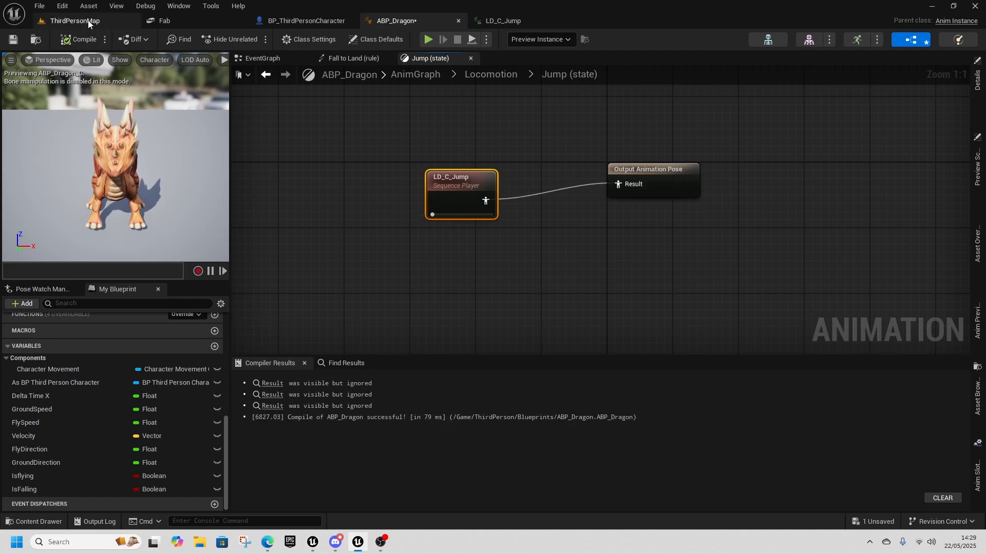
- Play-test ThirdPersonMap, making the dragon jump to check the new jump animation, and release the mouse from the game
left_click(66, 21)
left_click(306, 118)
key("space")
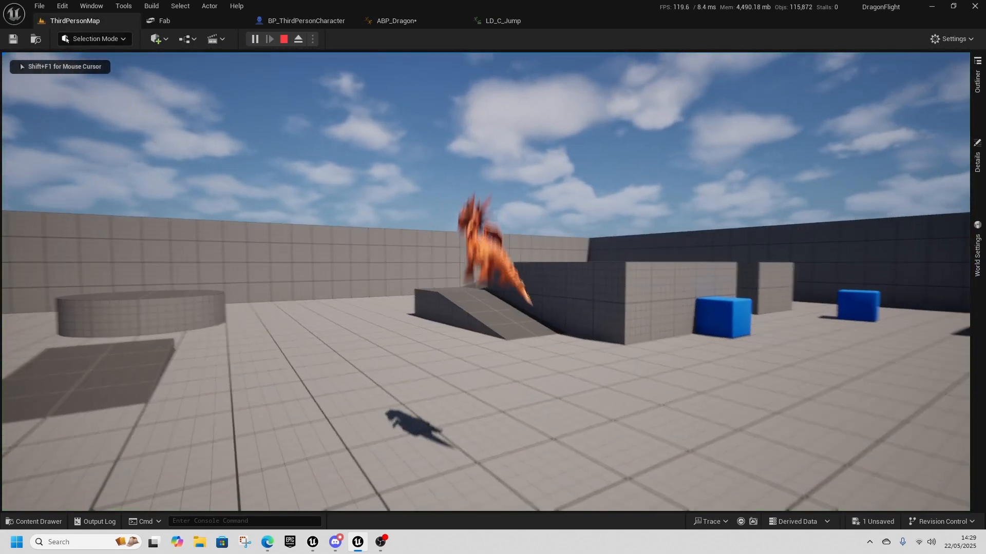
key("space")
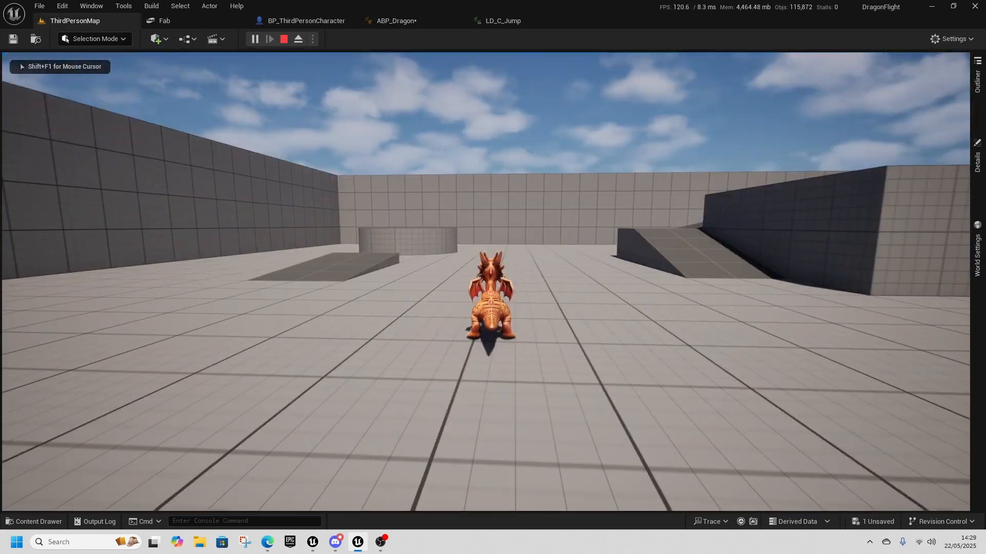
key("shift+F1")
- Open the Fall state of ABP_Dragon, search the Common animations folder for "fall", and open LD_FallLoop
left_click(396, 20)
right_click_drag(669, 224, 636, 203)
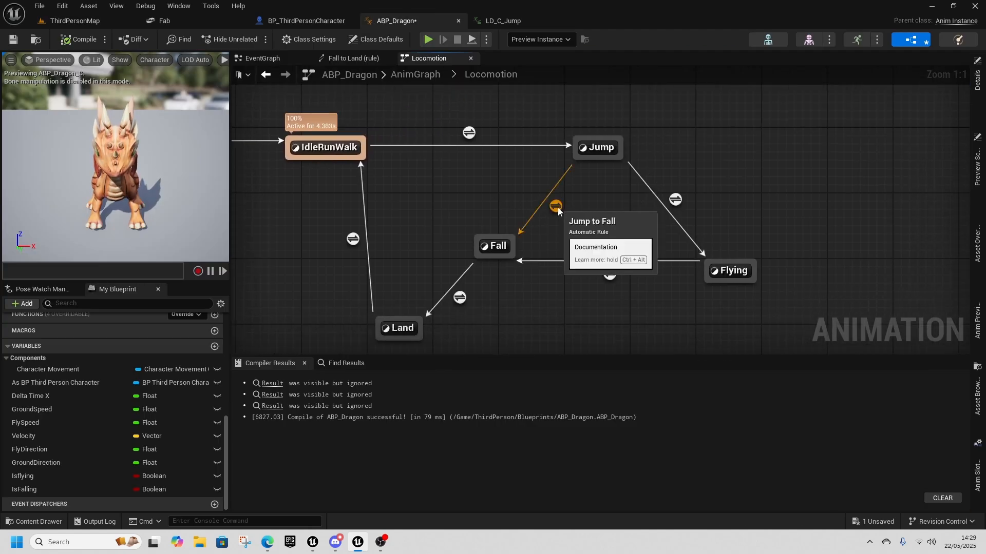
double_click(498, 245)
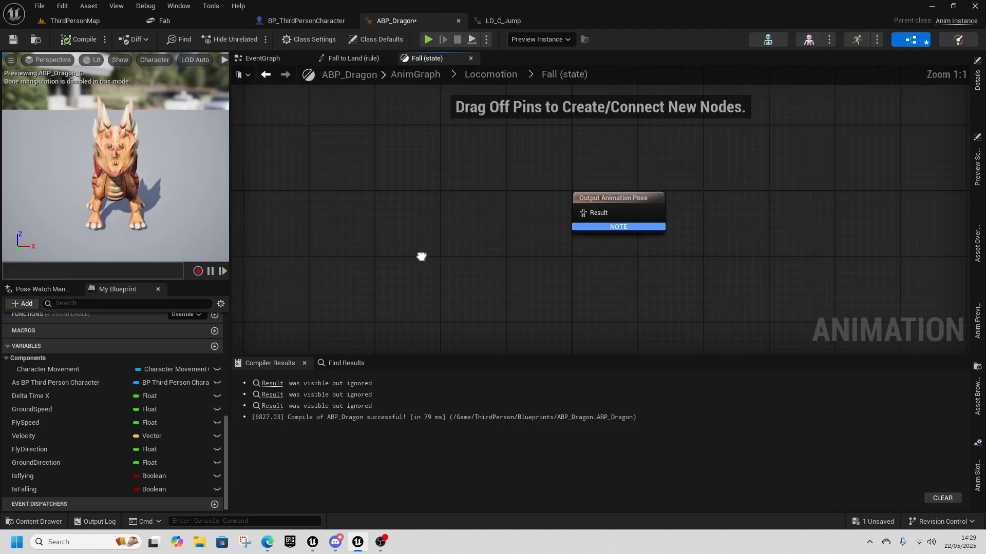
key("ctrl+space")
left_click_drag(203, 292, 138, 278)
type("fall")
left_click(341, 385)
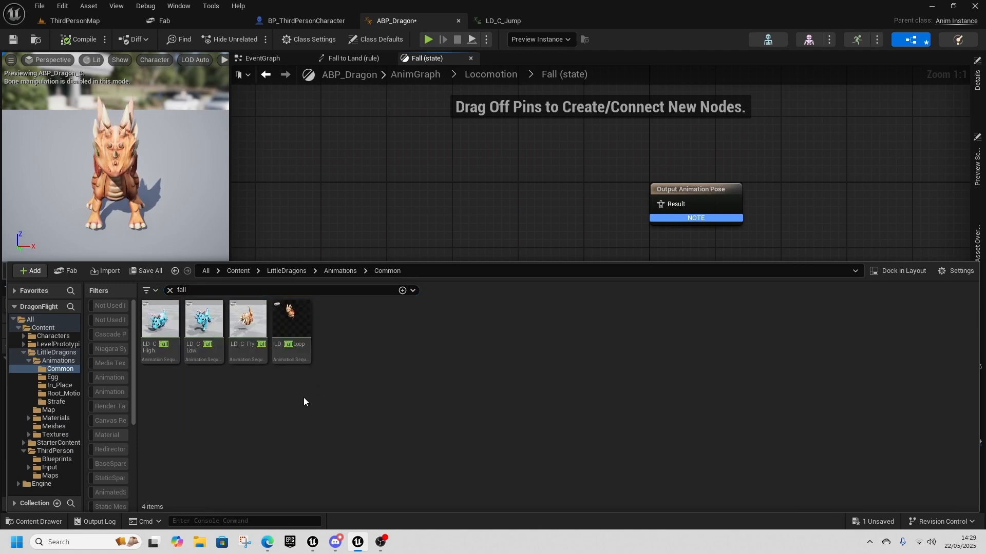
double_click(287, 344)
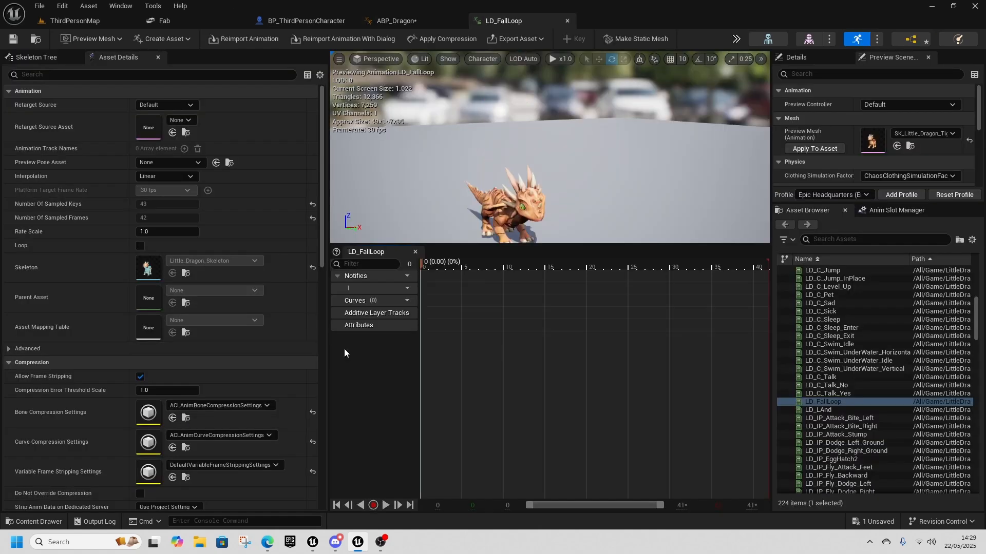
- Scrub LD_FallLoop to find the airborne part and remove the frames before it in two passes, down to 20 frames
left_click_drag(476, 264, 595, 278)
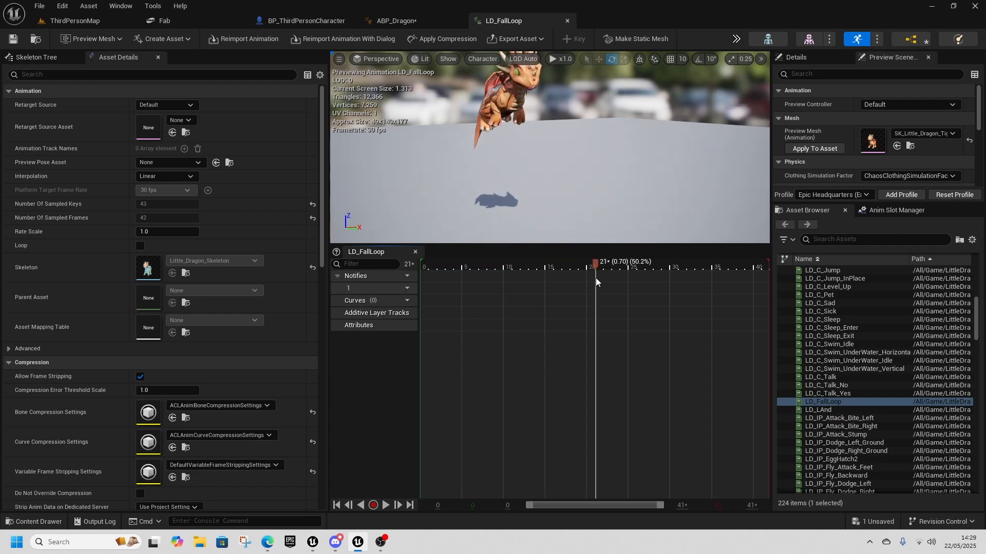
right_click(485, 284)
left_click(569, 401)
left_click_drag(456, 266, 531, 279)
right_click(463, 272)
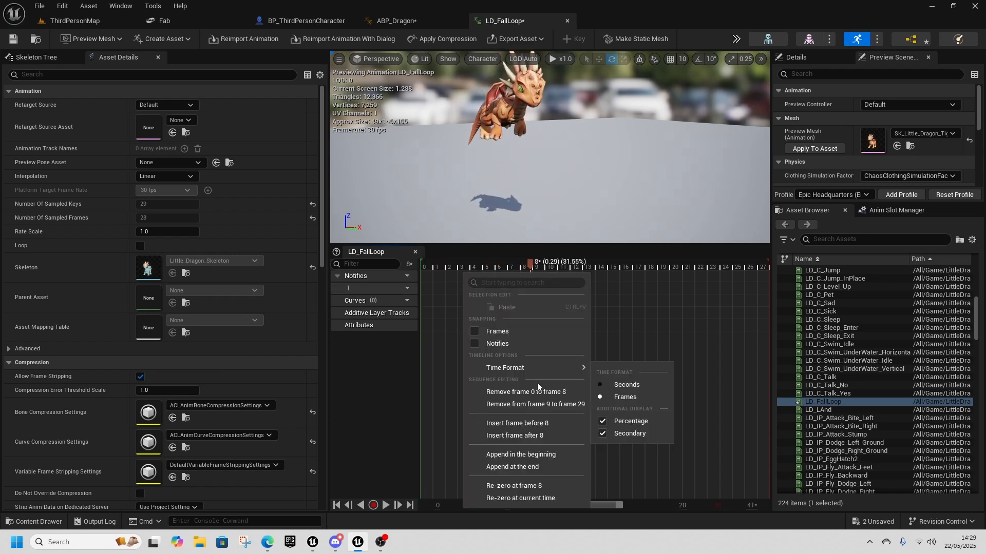
left_click(537, 388)
- Trim the end of LD_FallLoop in three passes, down to a single airborne frame, play it back, and save
left_click_drag(448, 269, 535, 283)
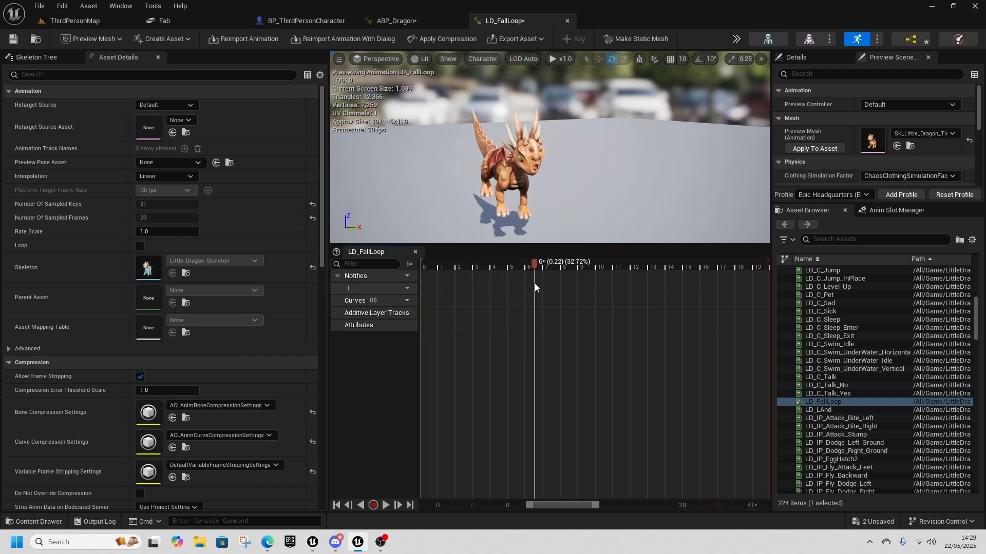
right_click(563, 276)
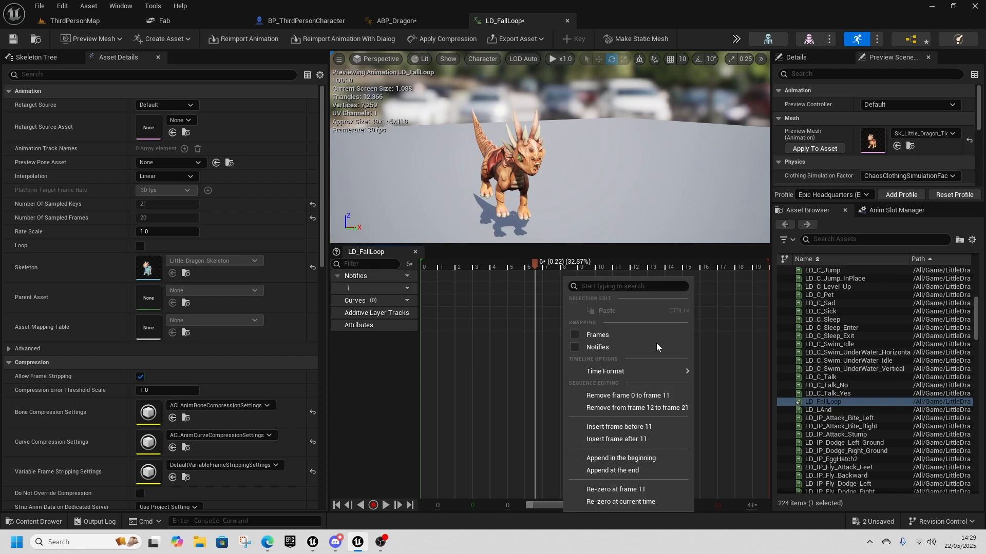
left_click(655, 398)
right_click(496, 278)
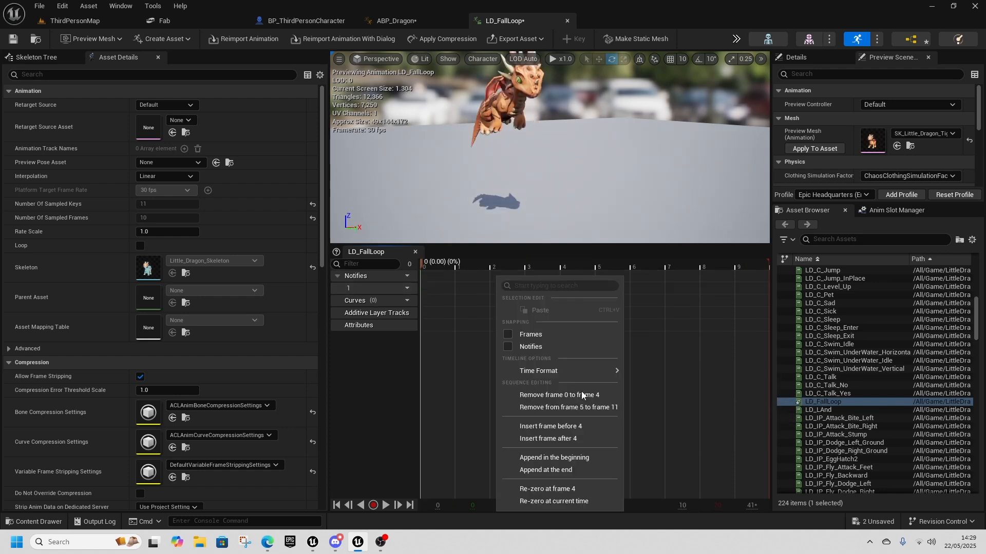
left_click(587, 407)
right_click(501, 280)
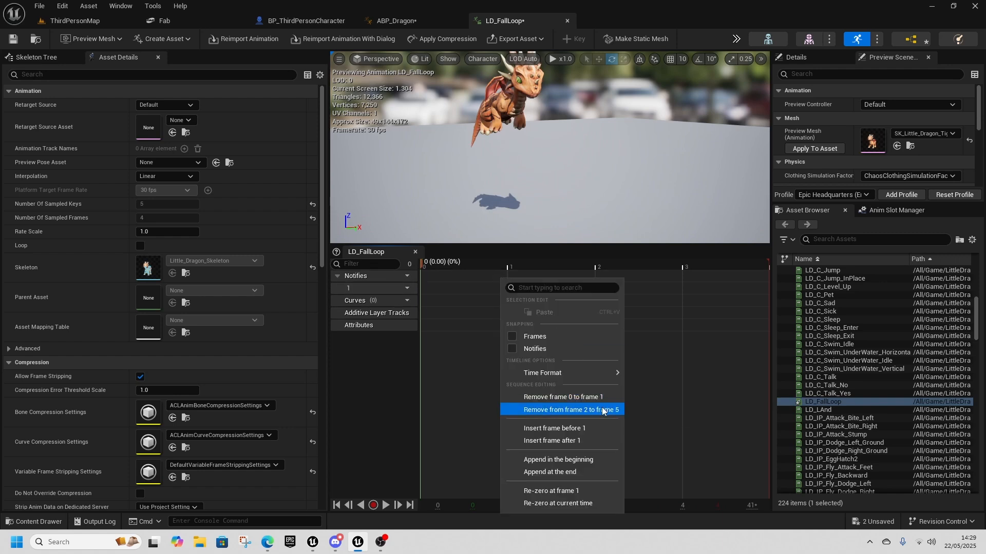
left_click(570, 409)
left_click(485, 266)
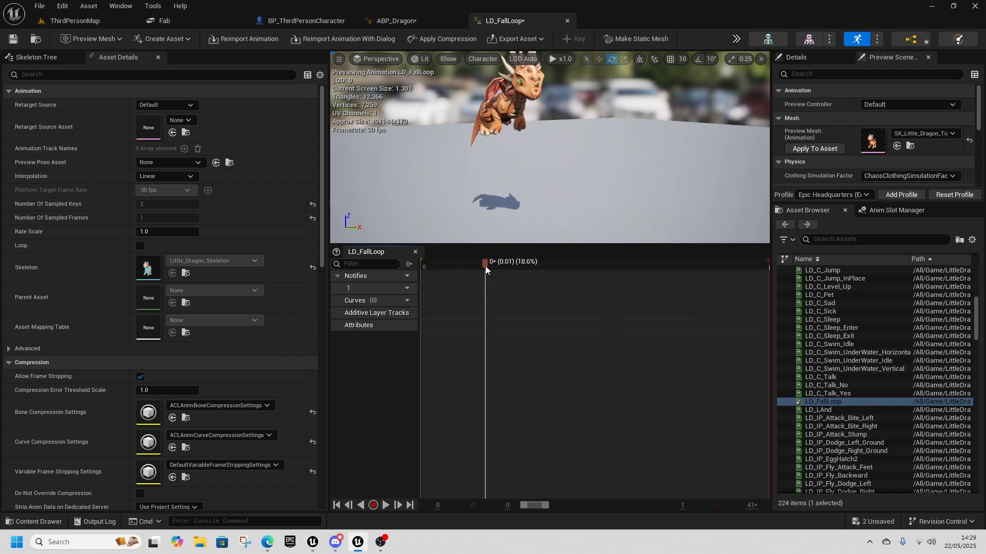
left_click(389, 506)
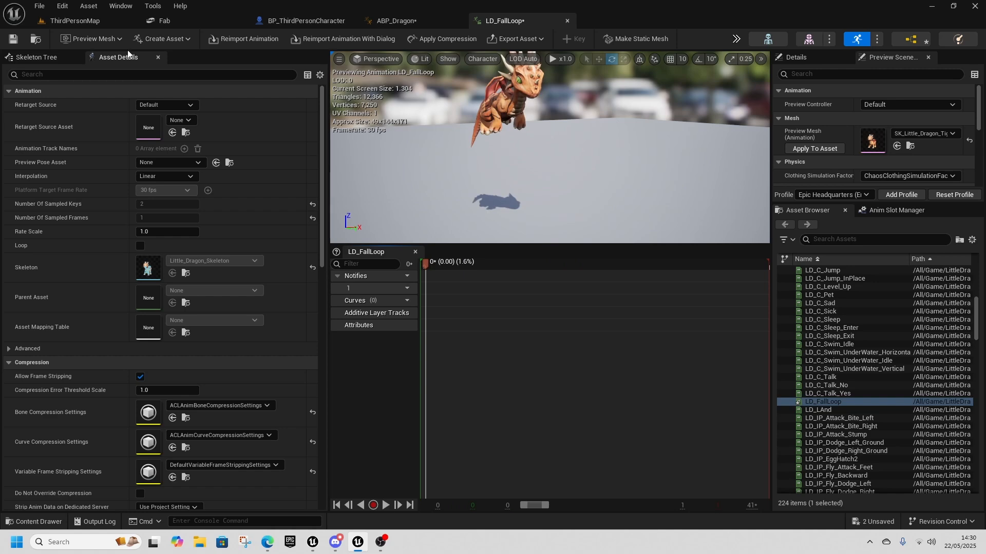
- Add LD_FallLoop to the Fall state of ABP_Dragon and connect it to the Output Animation Pose
left_click(393, 21)
key("ctrl+space")
left_click_drag(291, 329, 510, 188)
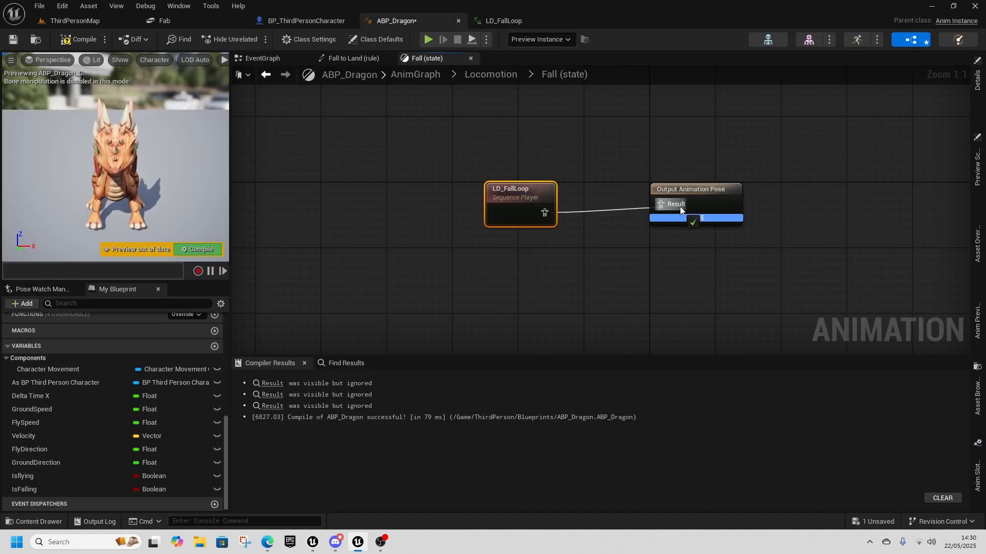
- Play-test ThirdPersonMap, making the dragon jump to check the fall pose, and end the session
left_click(77, 21)
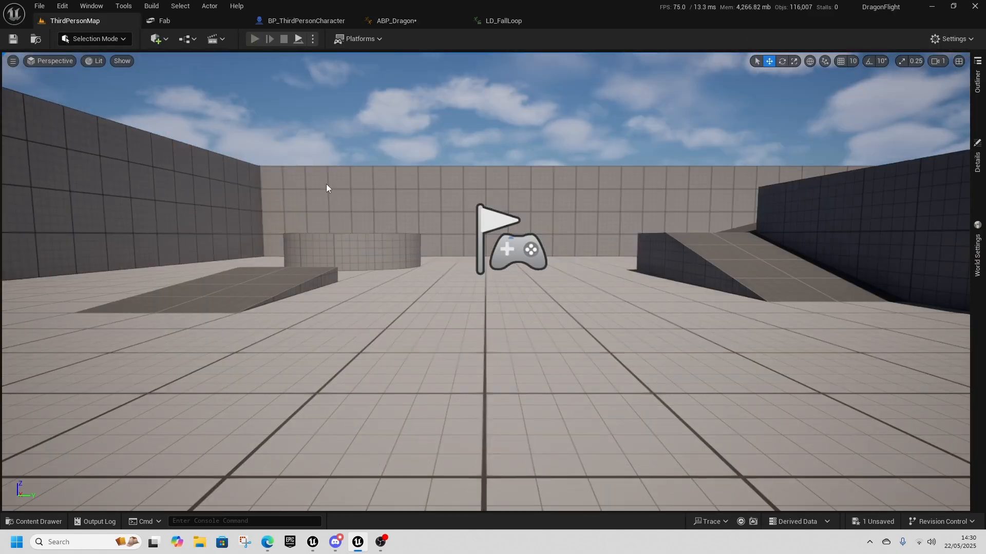
key("alt+p")
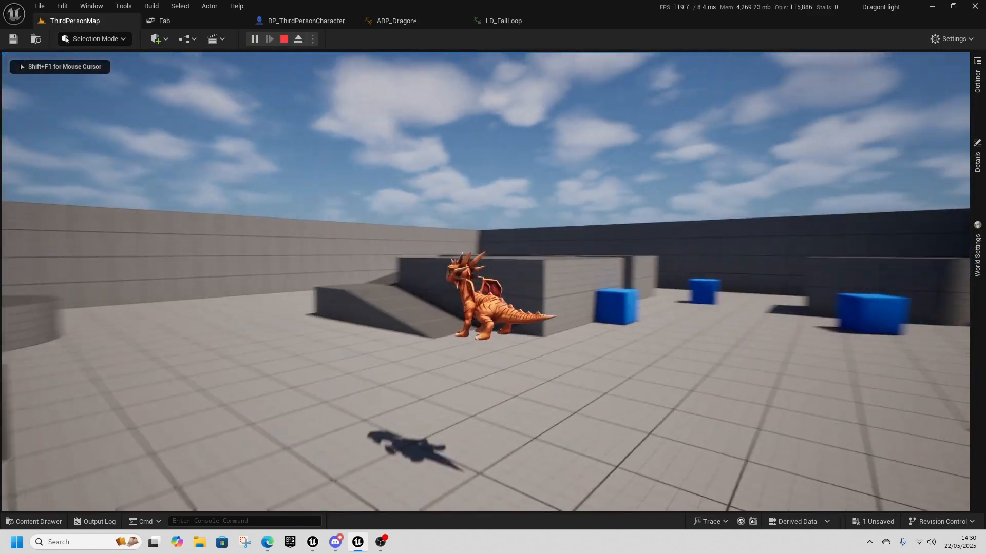
key("alt+Tab")
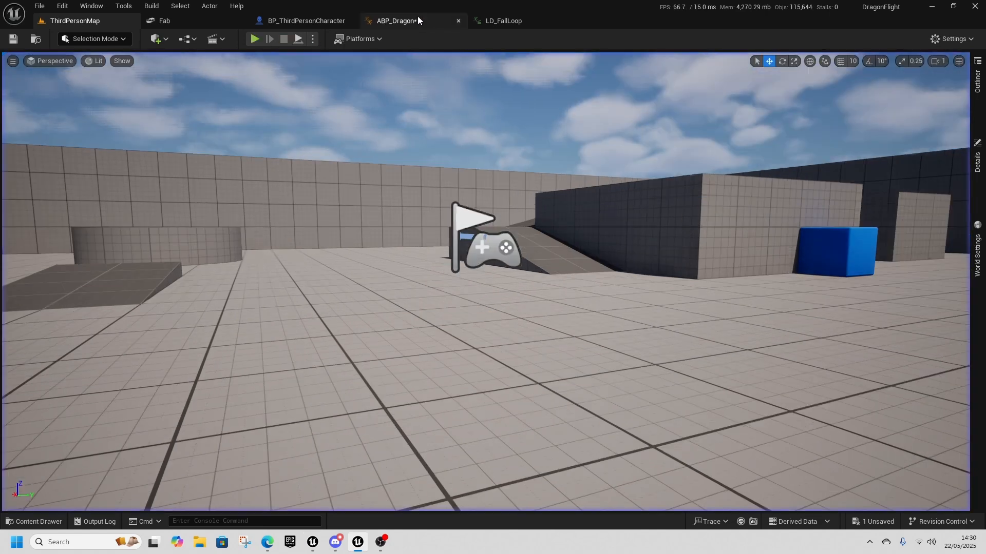
- Open the Land state in ABP_Dragon's Locomotion state machine, search the animations for "land", and open LD_LAnd
left_click(413, 19)
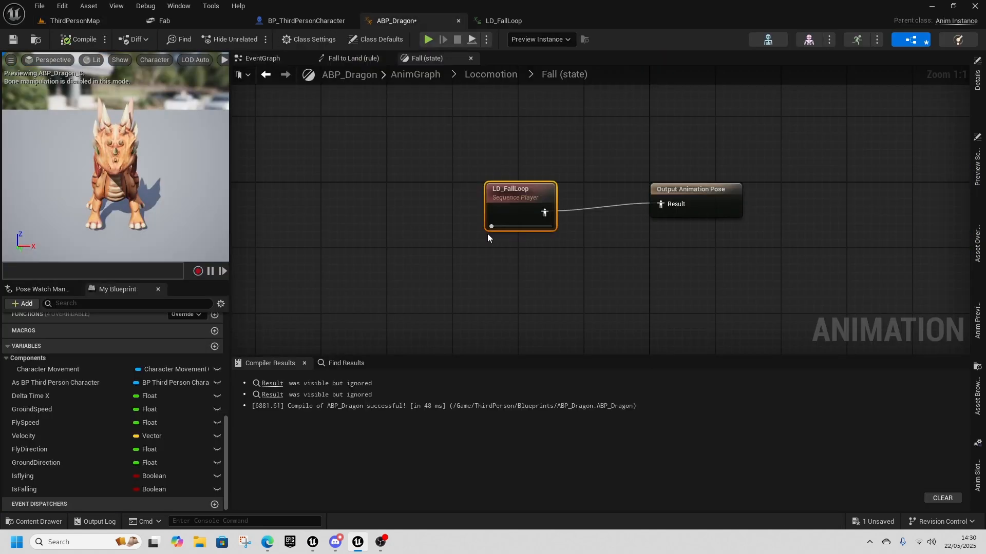
left_click(264, 75)
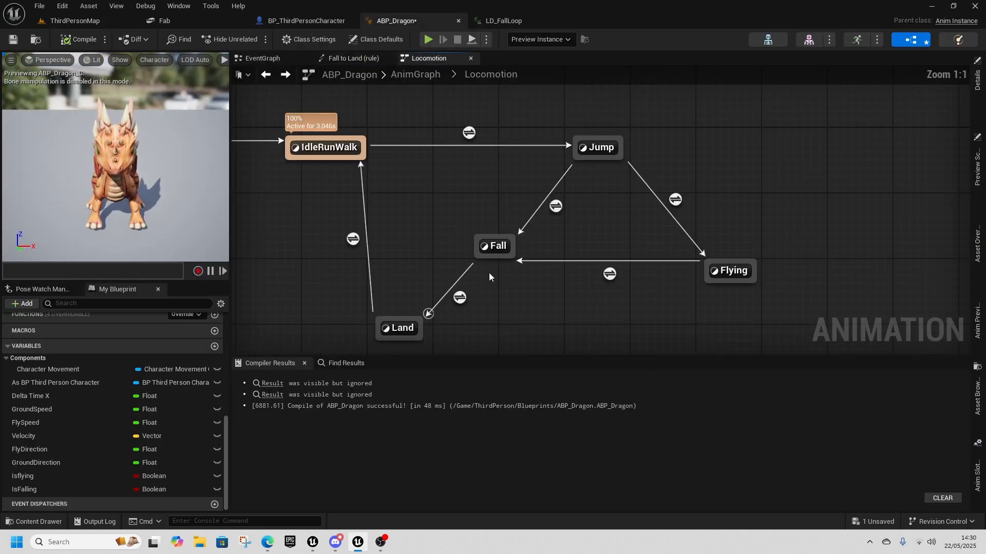
double_click(401, 327)
key("ctrl+space")
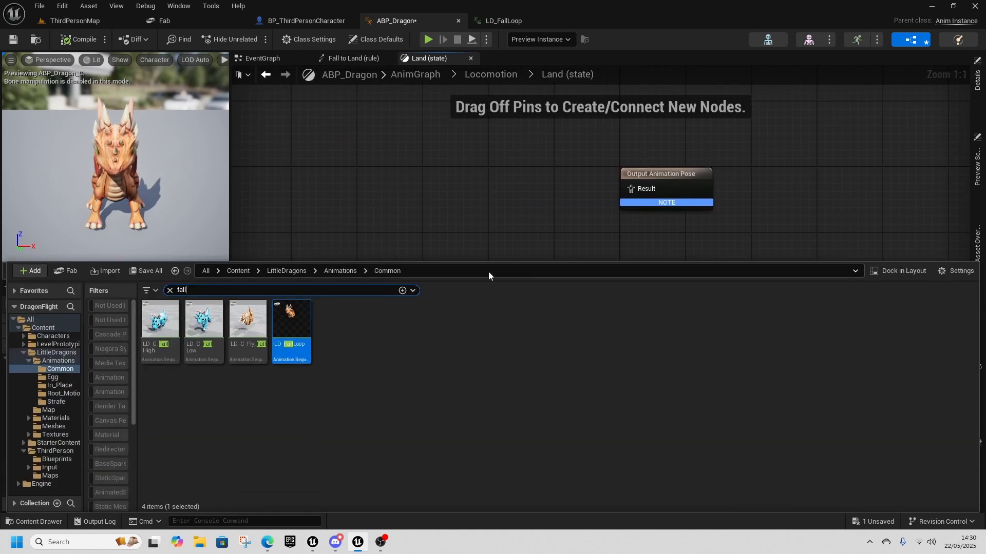
type("land")
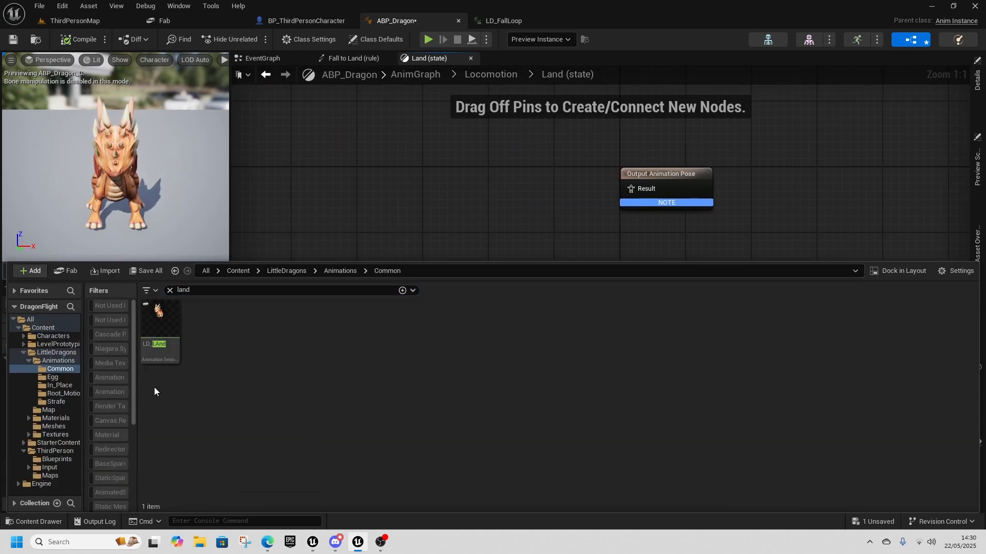
double_click(159, 336)
- Scrub LD_LAnd to find the landing and remove the frames before it in two passes, down to 13 frames
left_click_drag(519, 266, 688, 275)
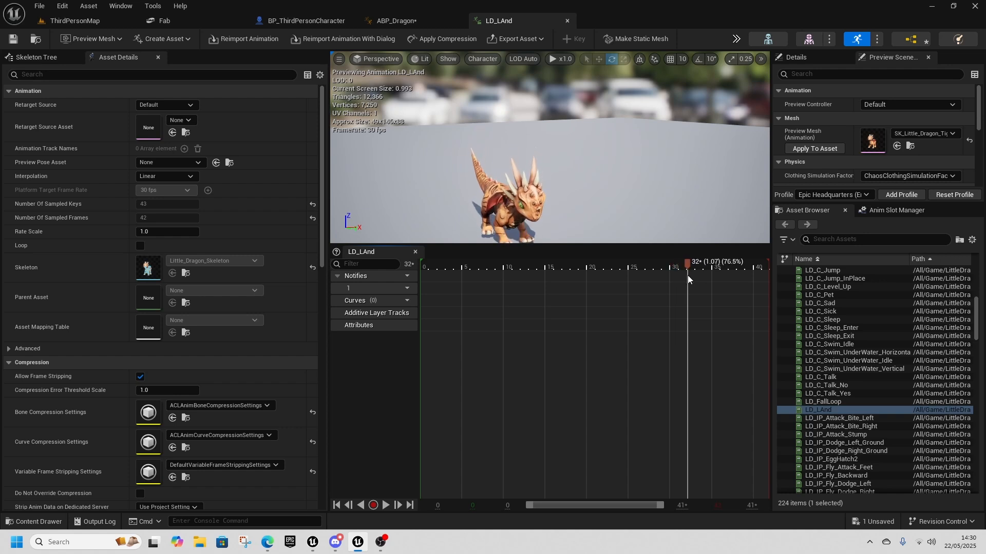
right_click(577, 281)
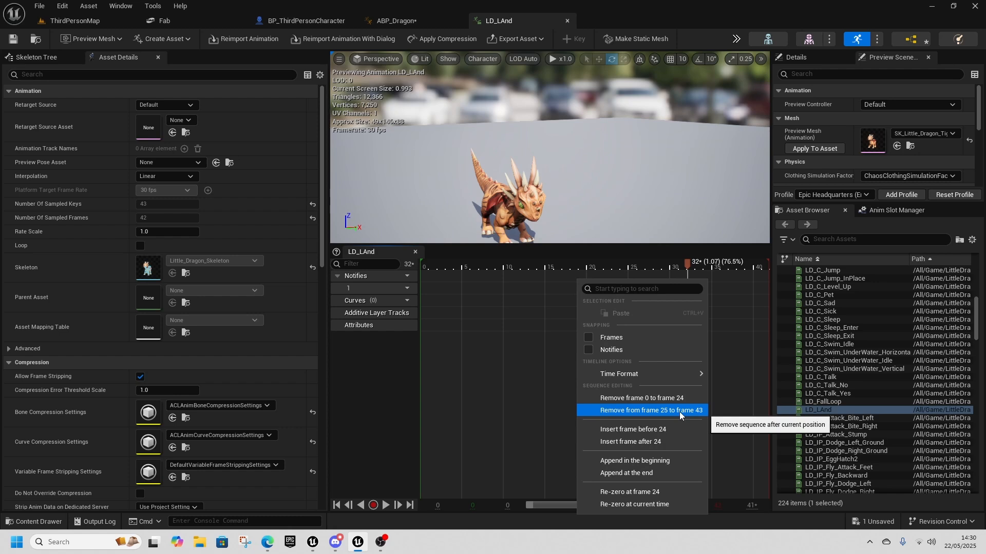
left_click(662, 399)
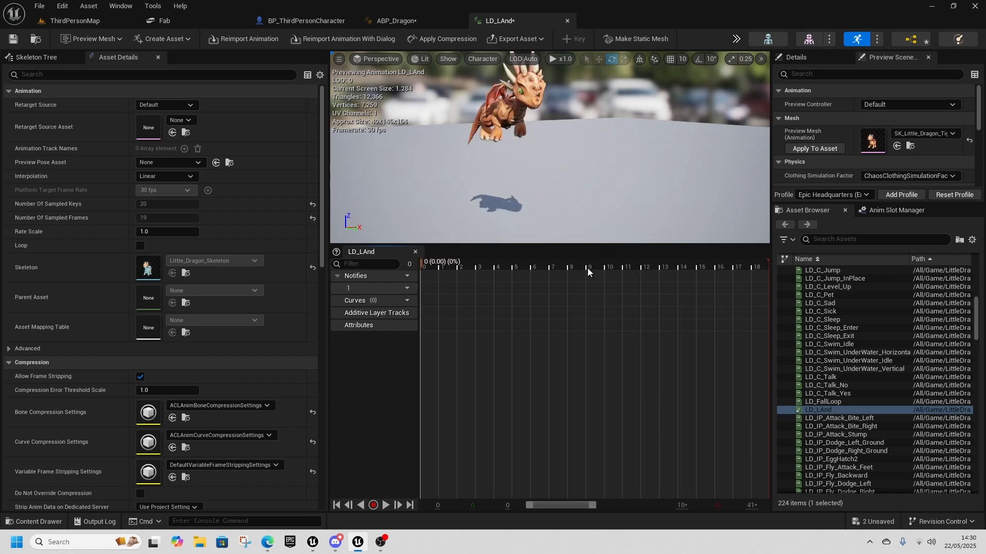
left_click_drag(630, 271, 561, 279)
right_click(480, 280)
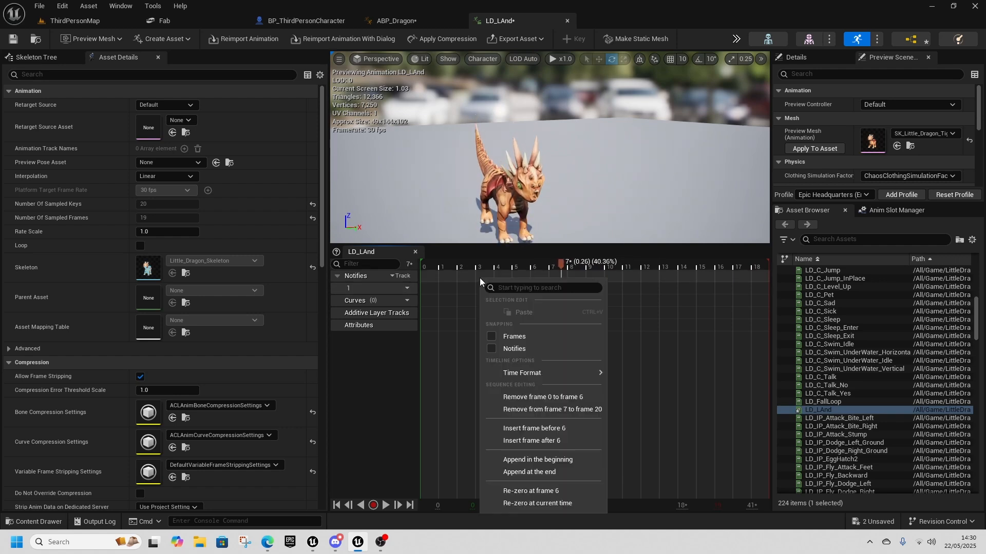
left_click(554, 397)
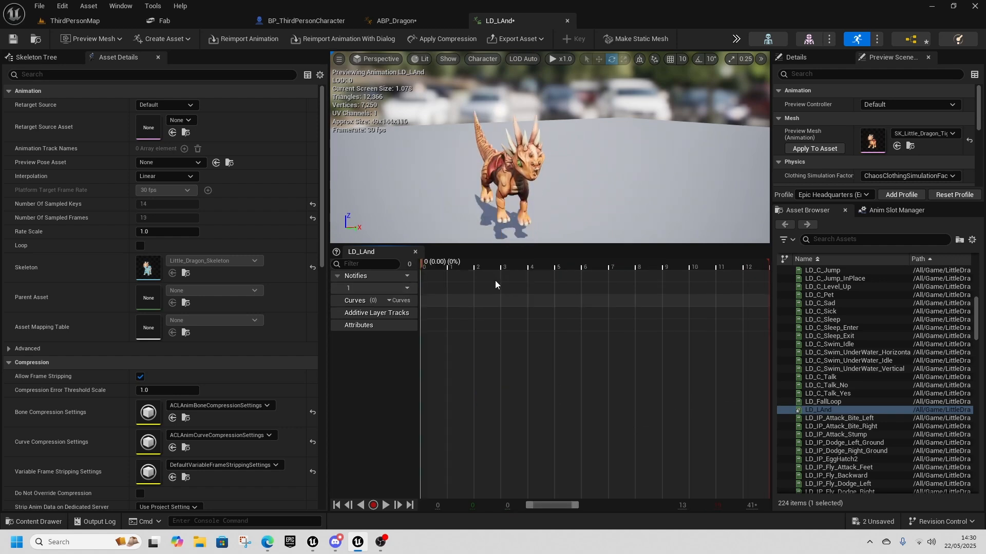
- Trim the start of LD_LAnd further, down to 10 frames, play the result back, and save the animation
mouse_move(501, 272)
left_mouse_down()
mouse_move(770, 275)
mouse_move(408, 288)
mouse_move(495, 288)
left_mouse_up()
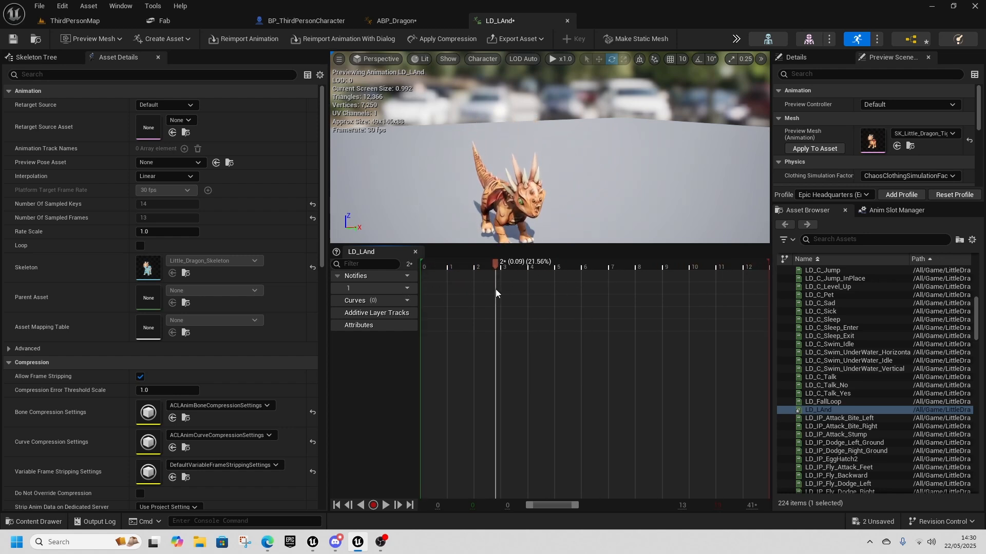
right_click(460, 278)
left_click(531, 397)
left_click(385, 506)
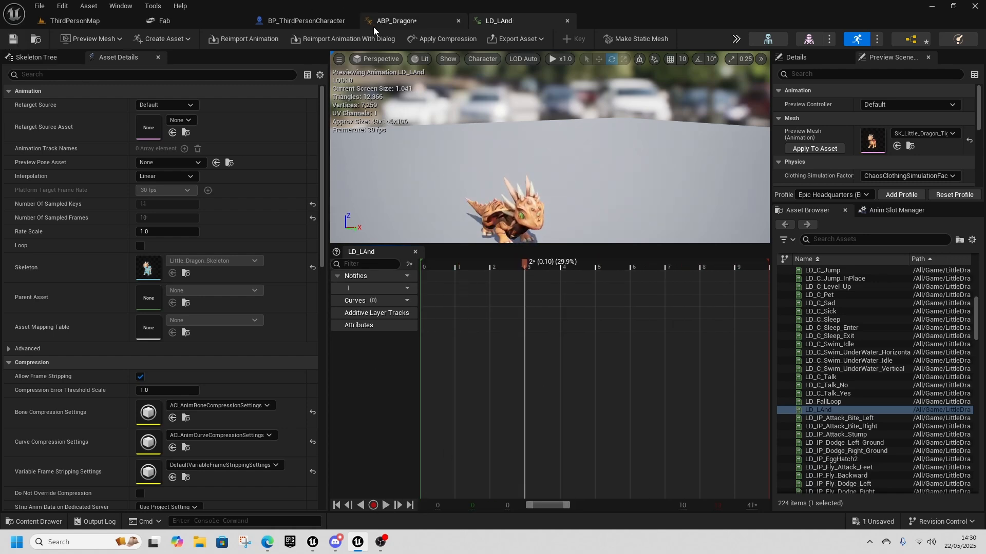
- Add LD_LAnd to the Land state of ABP_Dragon and connect it to the Output Animation Pose
left_click(369, 26)
key("ctrl+space")
left_click_drag(160, 329, 452, 171)
left_click_drag(507, 197, 631, 189)
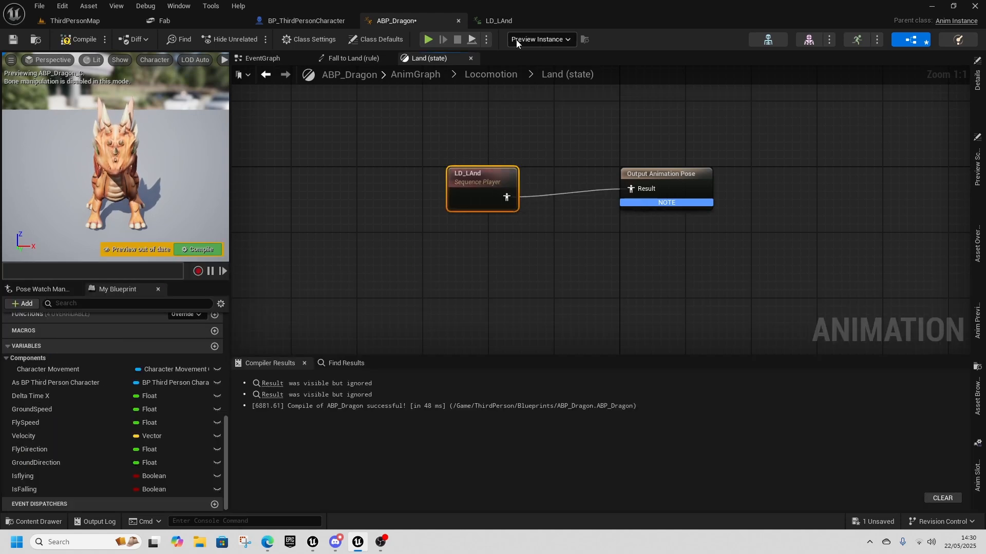
- Play-test the level in a preview window, running and jumping with the dragon to check the landing, and stop the session
left_click(428, 39)
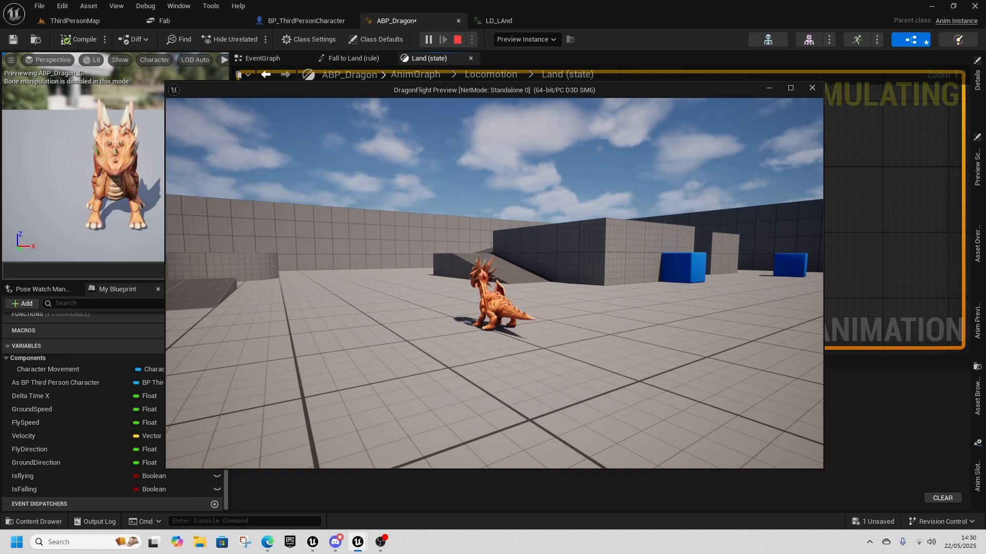
key("w")
key("space")
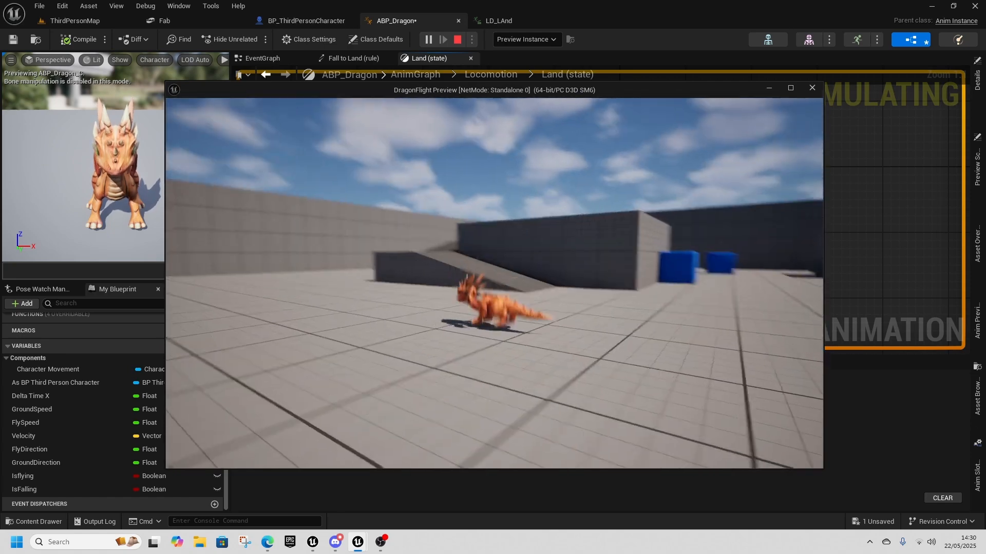
key("space")
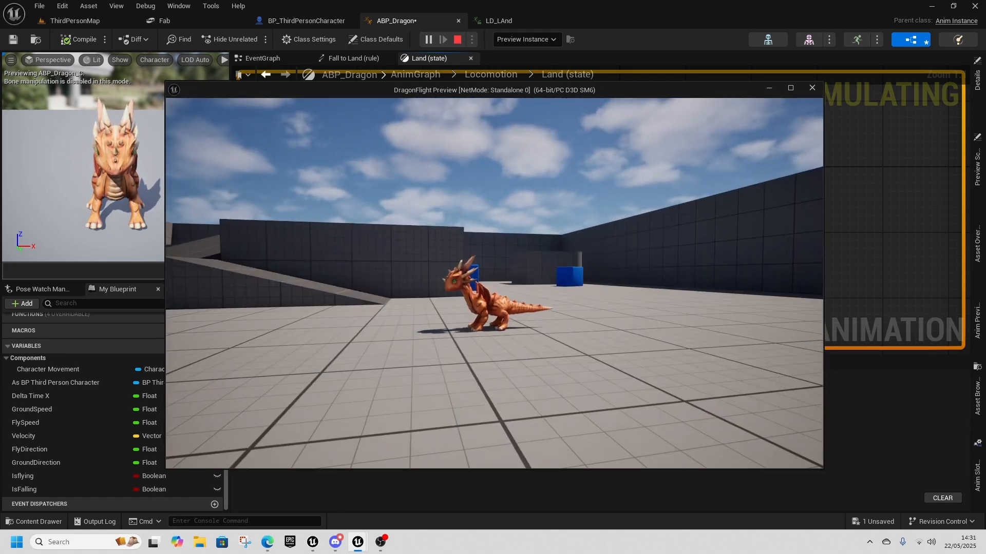
key("alt+Tab")
left_click(458, 39)
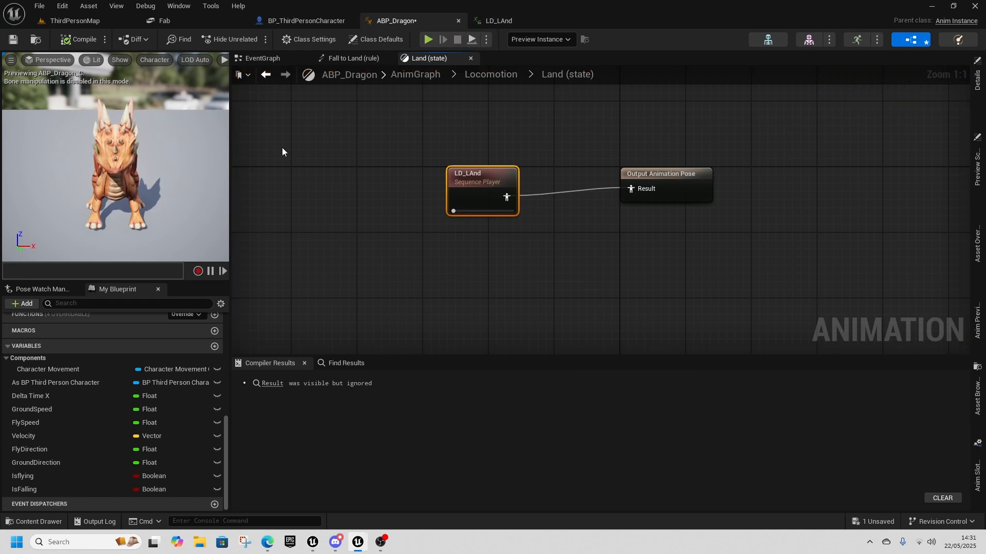
- Return to the Locomotion state machine, clear the asset search, and browse the project content to the ThirdPerson Blueprints folder
left_click(266, 75)
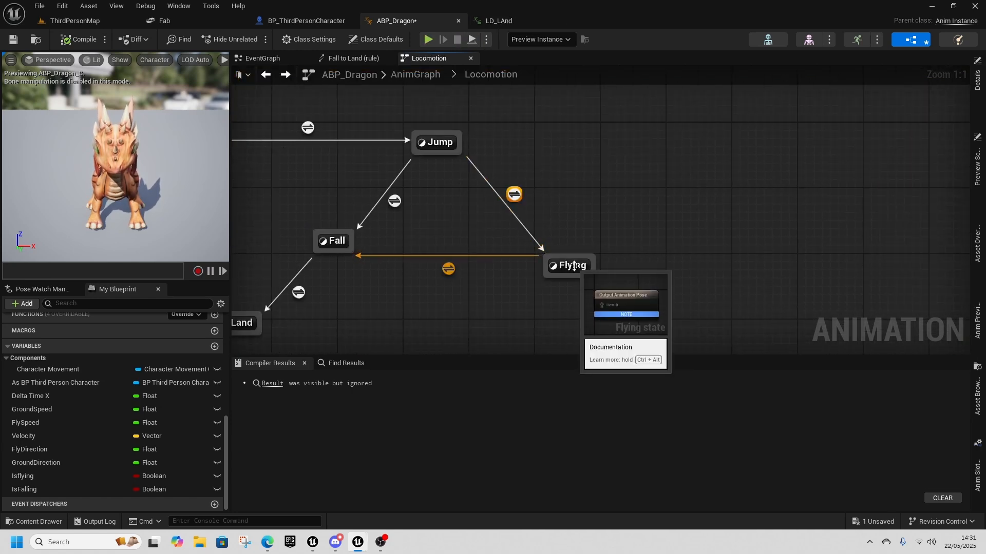
left_click(567, 263)
right_click_drag(587, 192, 621, 201)
key("ctrl+space")
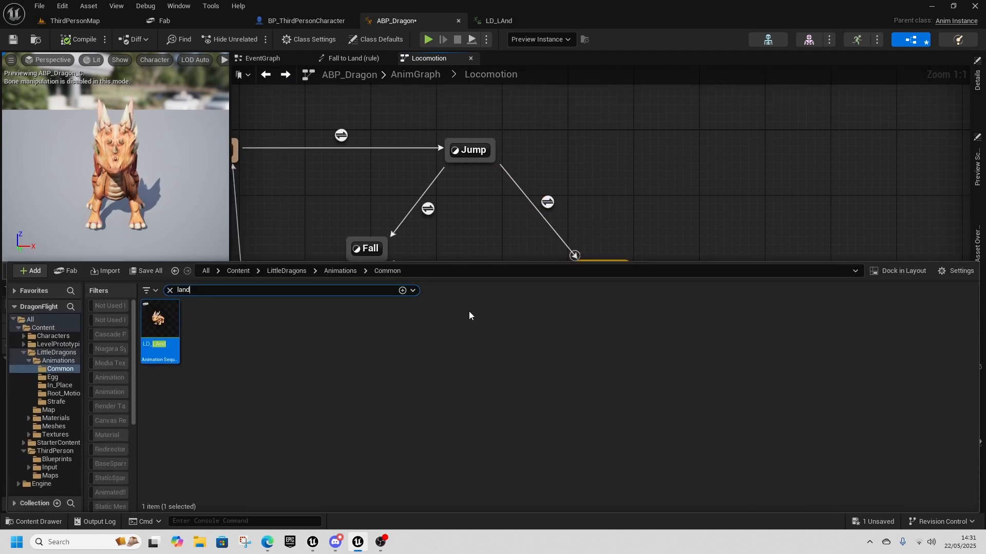
left_click(237, 271)
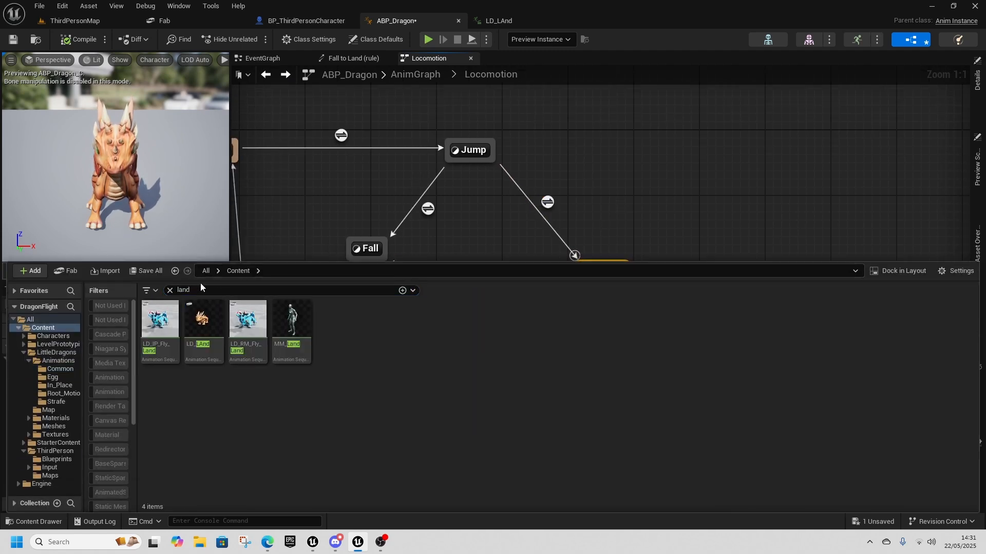
left_click(170, 290)
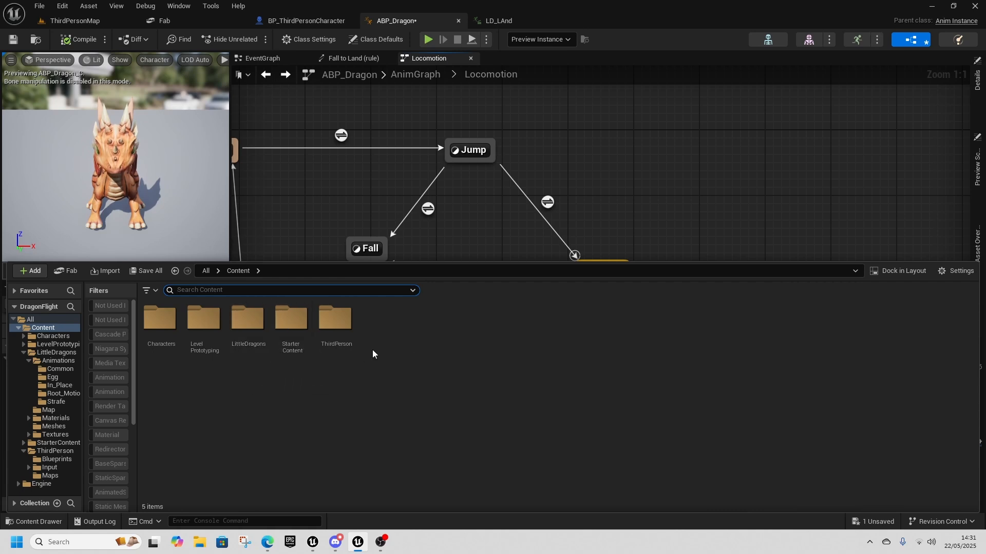
double_click(336, 329)
double_click(178, 343)
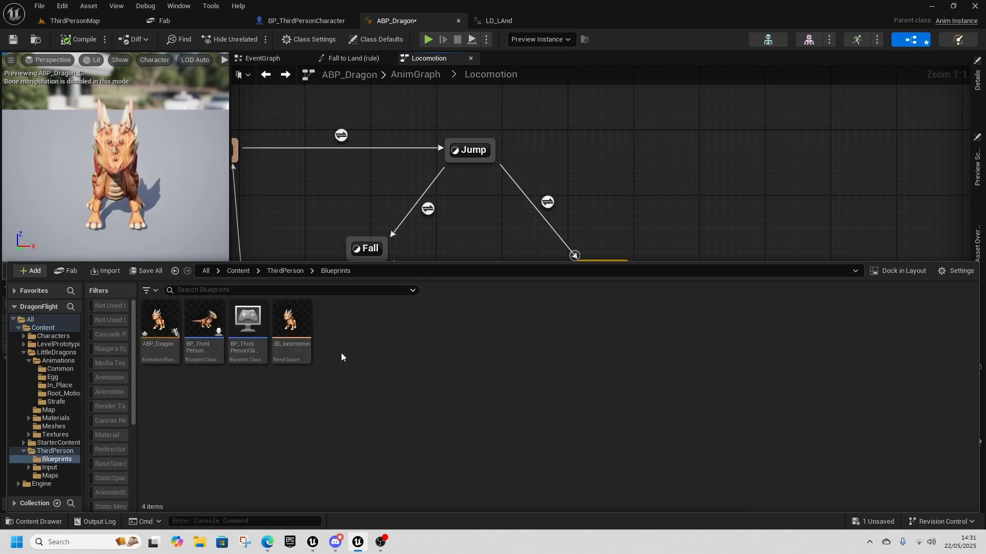
- Duplicate the BS_locomotion blend space as BS_Flying and open the copy for editing
right_click(340, 352)
left_click(291, 349)
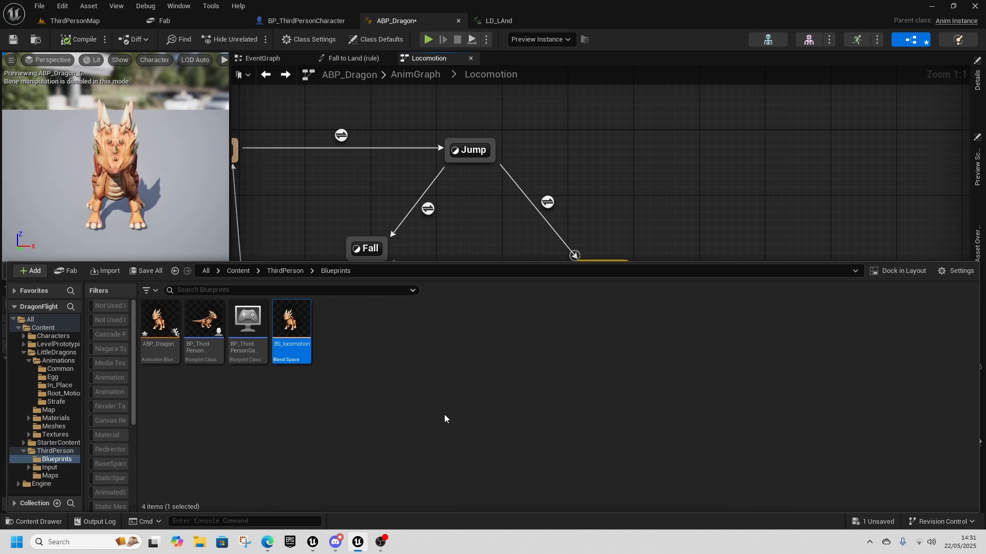
key("ctrl+d")
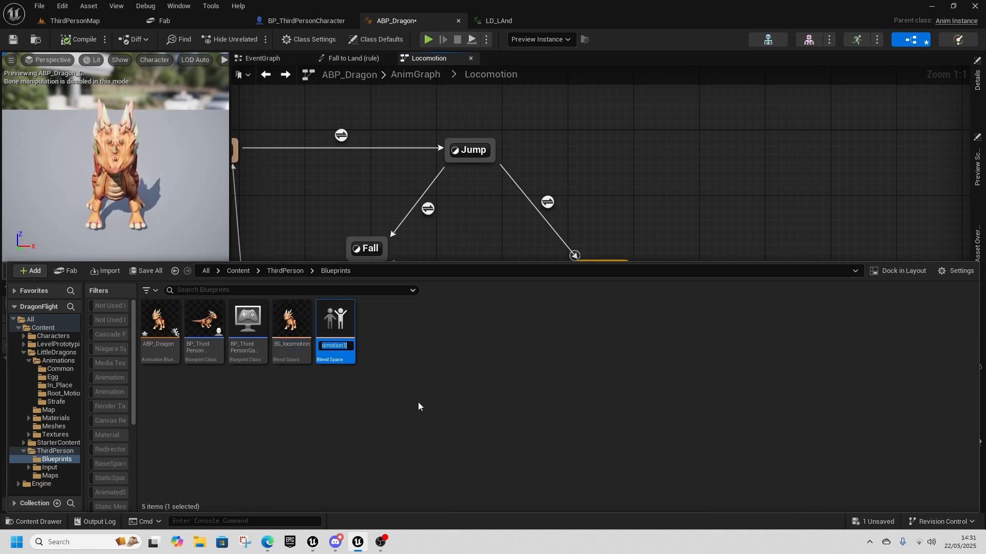
type("BS_lo")
key("BackSpace")
type("Fly")
key("Return")
double_click(292, 344)
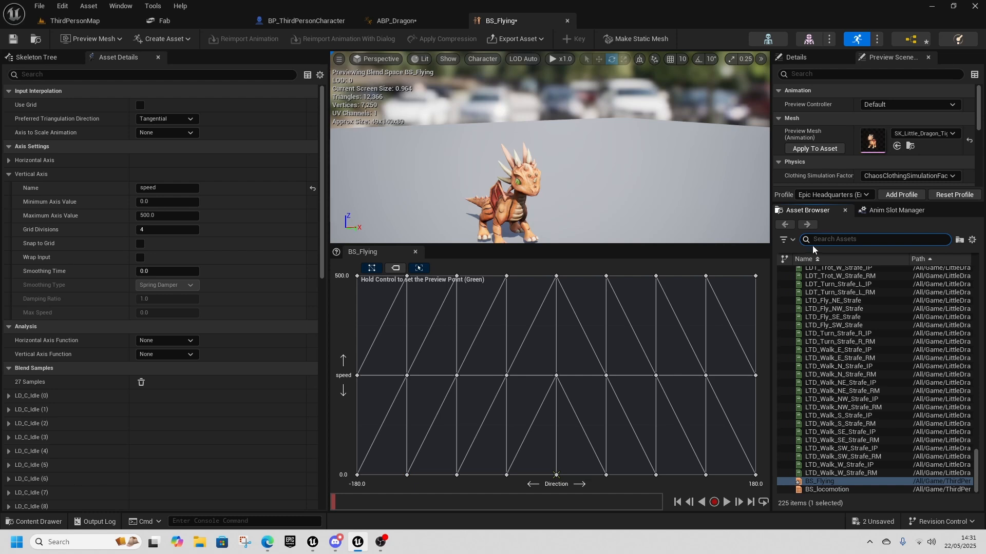
- Delete all samples along the speed 0 row of BS_Flying, from direction -180 to 180
key("Delete")
left_click(408, 476)
key("Delete")
key("Delete")
left_click(506, 475)
key("Delete")
left_click(556, 476)
key("Delete")
key("Delete")
left_click(656, 475)
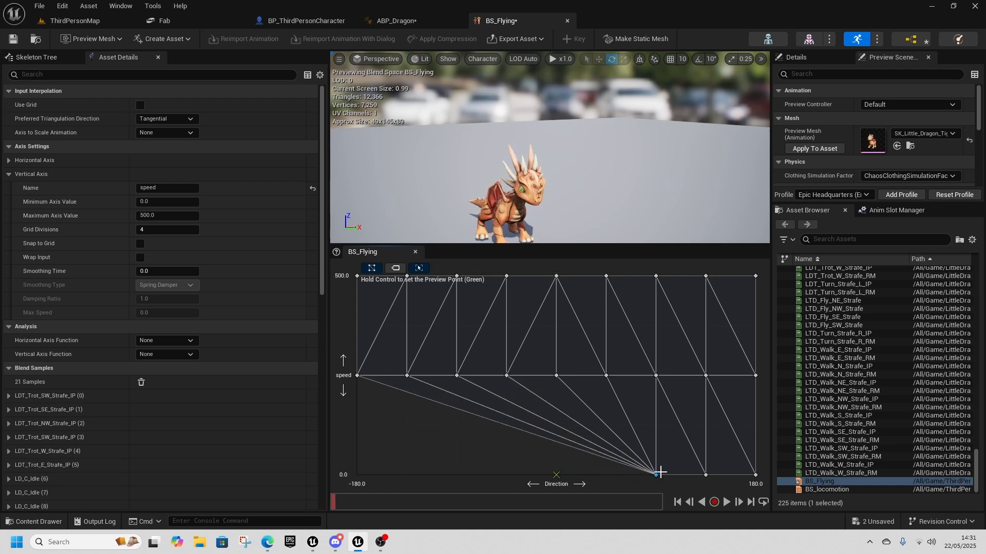
key("Delete")
left_click(705, 476)
key("Delete")
left_click(756, 475)
key("Delete")
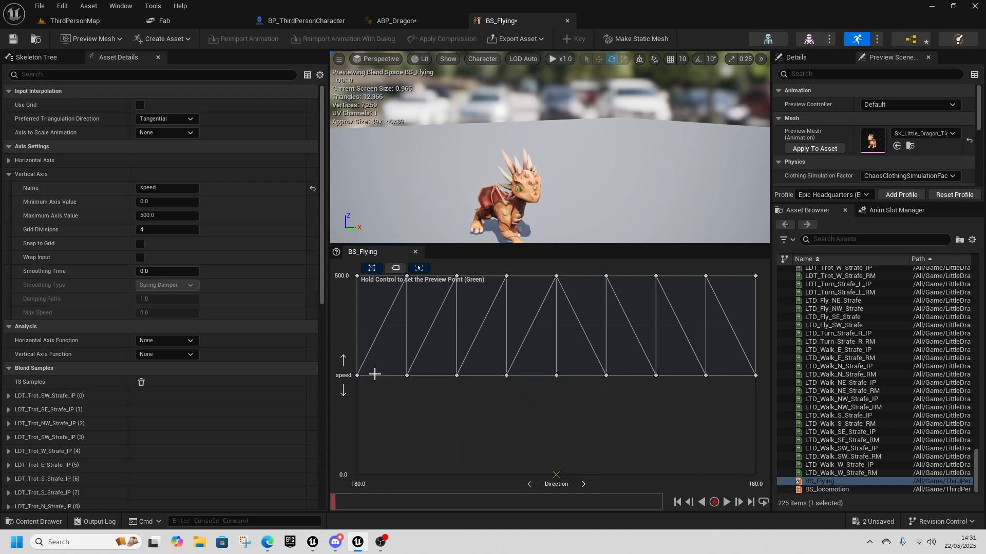
- Delete all samples along the middle speed row of BS_Flying
left_click(456, 375)
key("Delete")
left_click(506, 375)
key("Delete")
key("Delete")
left_click(606, 376)
key("Delete")
left_click(656, 376)
key("Delete")
left_click(706, 375)
key("Delete")
left_click(754, 375)
key("Delete")
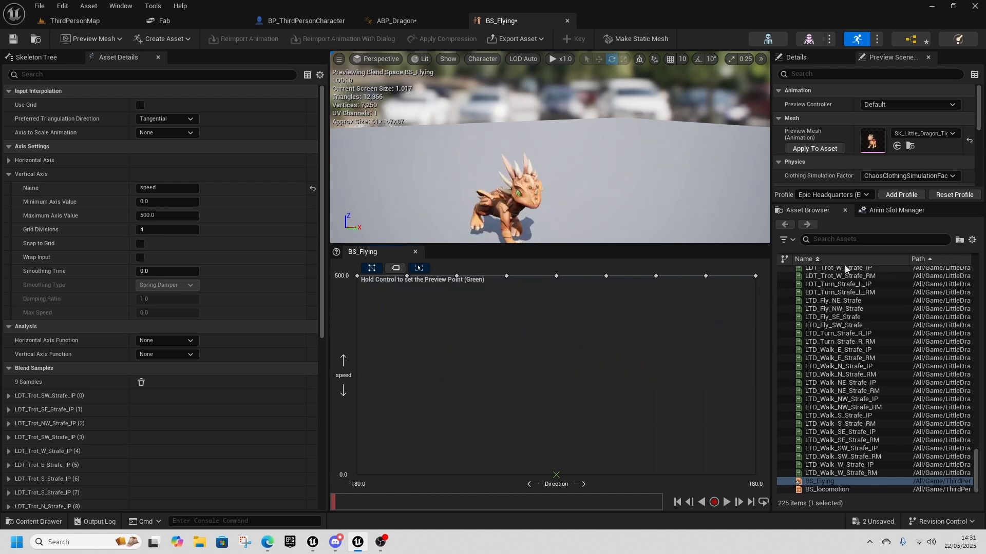
- Search the animations for "fly" and add LD_IP_Fly_Forward to the blend space at direction 0, just below the top row
left_click(835, 240)
type("fly")
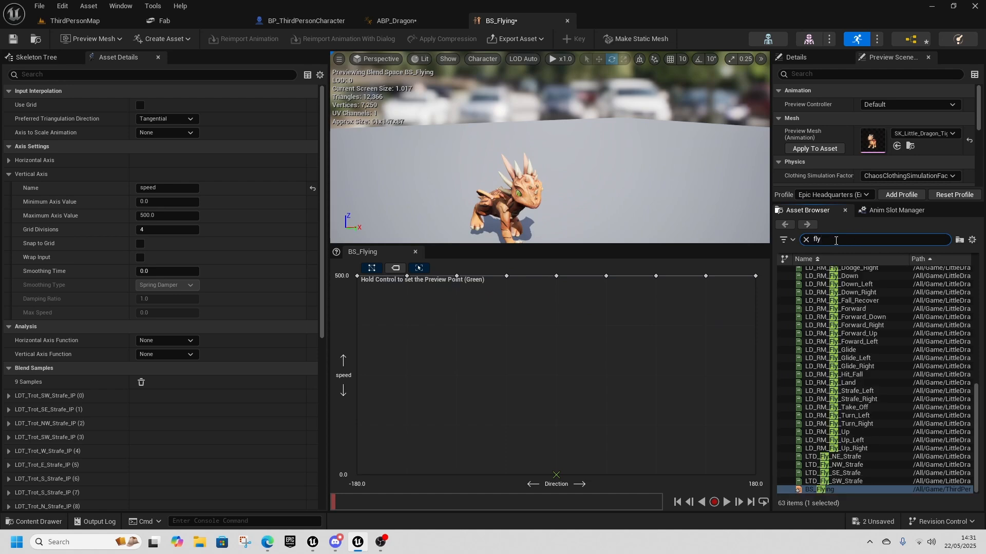
scroll(873, 286, "up", 4)
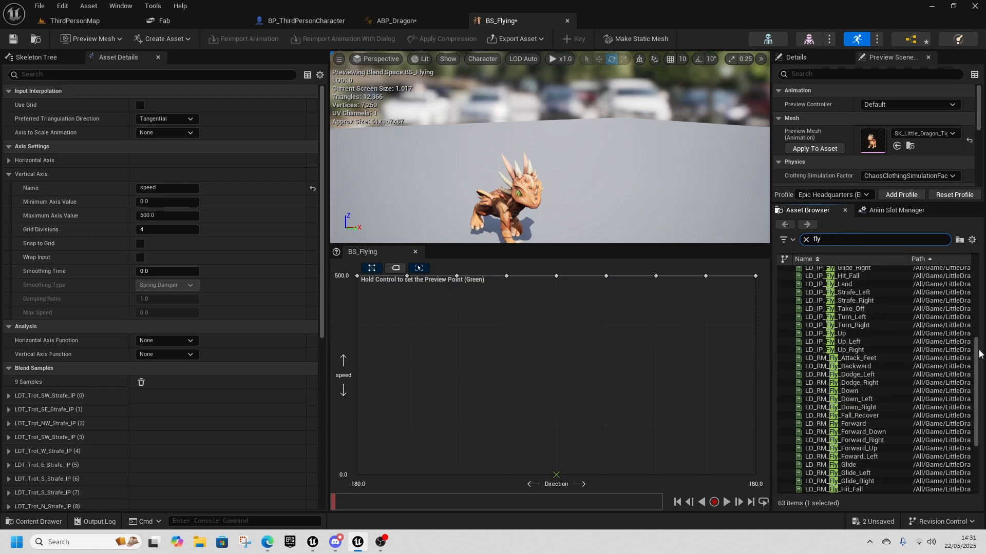
scroll(874, 301, "up", 6)
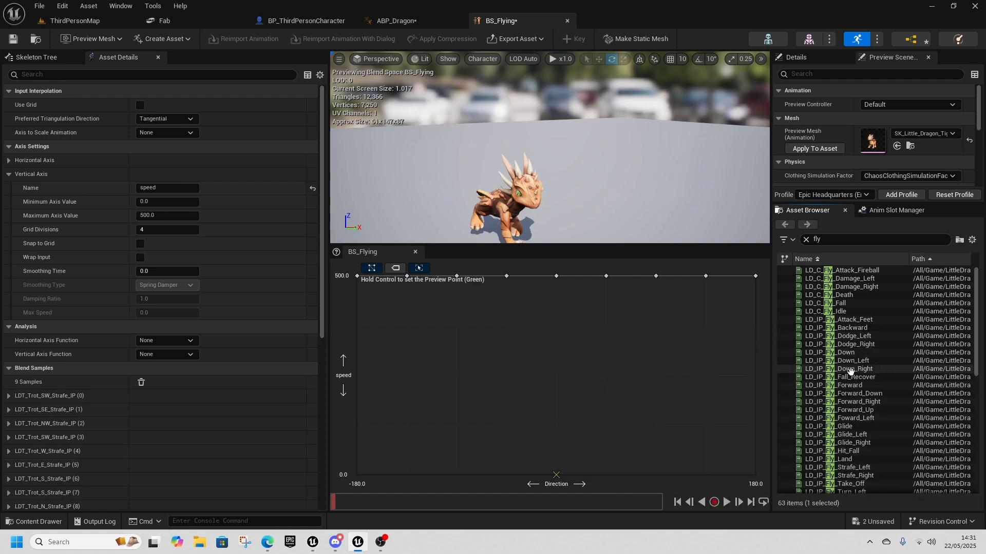
left_click(850, 385)
left_click_drag(850, 385, 549, 339)
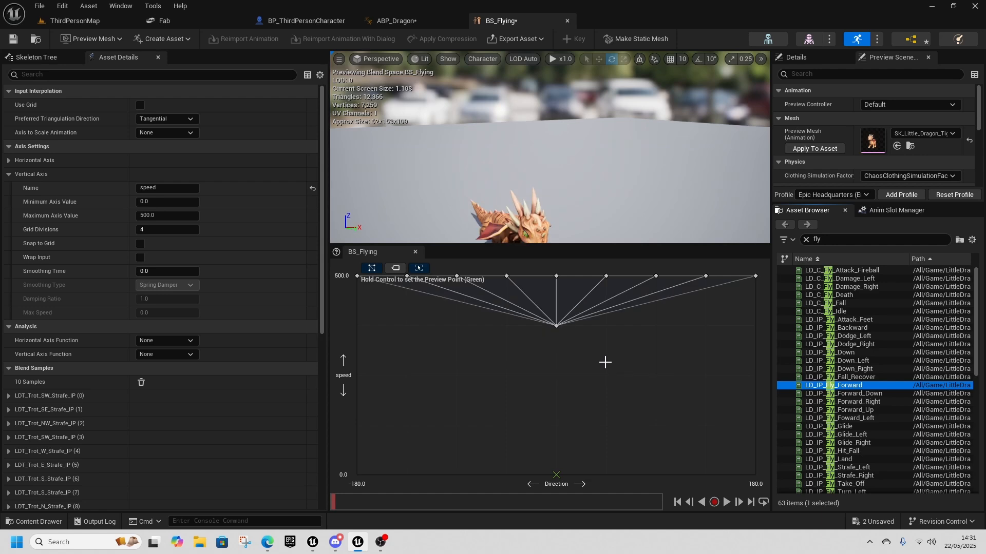
- Delete the old samples along the speed 500 row and place LD_IP_Fly_Forward at direction 0, speed 500
left_click(357, 279)
key("Delete")
left_click(407, 279)
key("Delete")
key("Delete")
left_click(506, 277)
key("Delete")
left_click(556, 276)
key("Delete")
left_click(605, 276)
key("Delete")
left_click(655, 277)
key("Delete")
left_click(705, 277)
key("Delete")
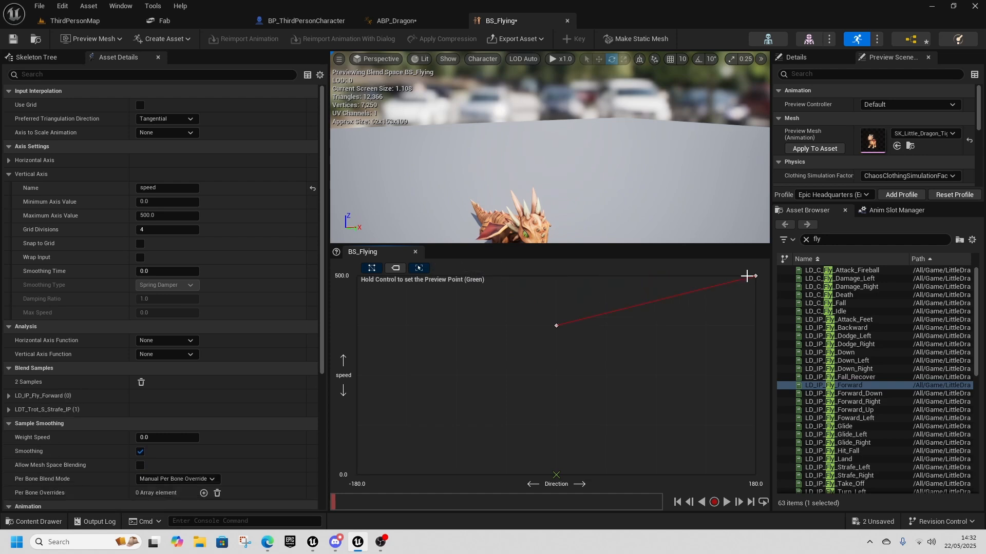
left_click(751, 277)
key("Delete")
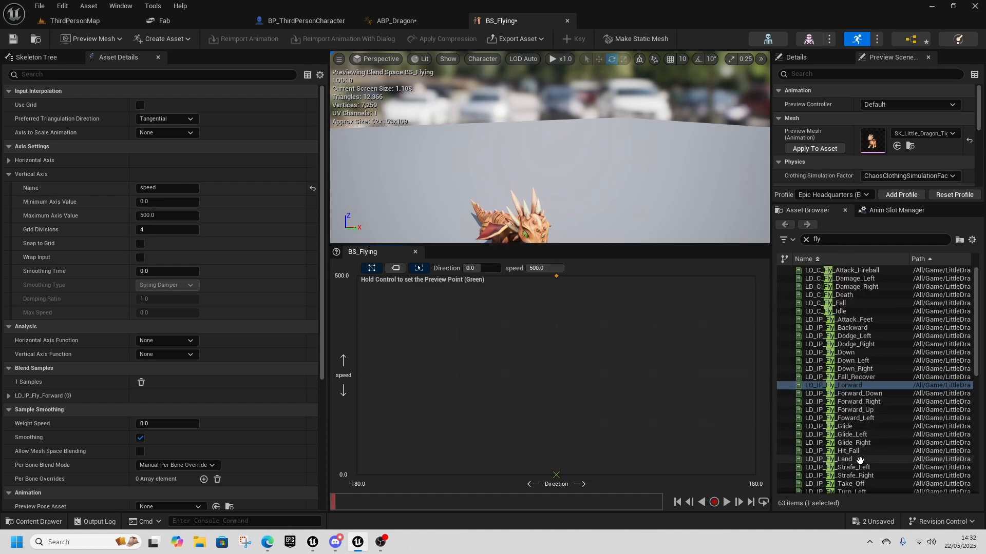
- Add LD_C_Fly_Idle at speed 0 on all nine direction positions from -180 to 180
scroll(866, 450, "down", 1)
scroll(858, 411, "up", 1)
left_click_drag(839, 312, 559, 473)
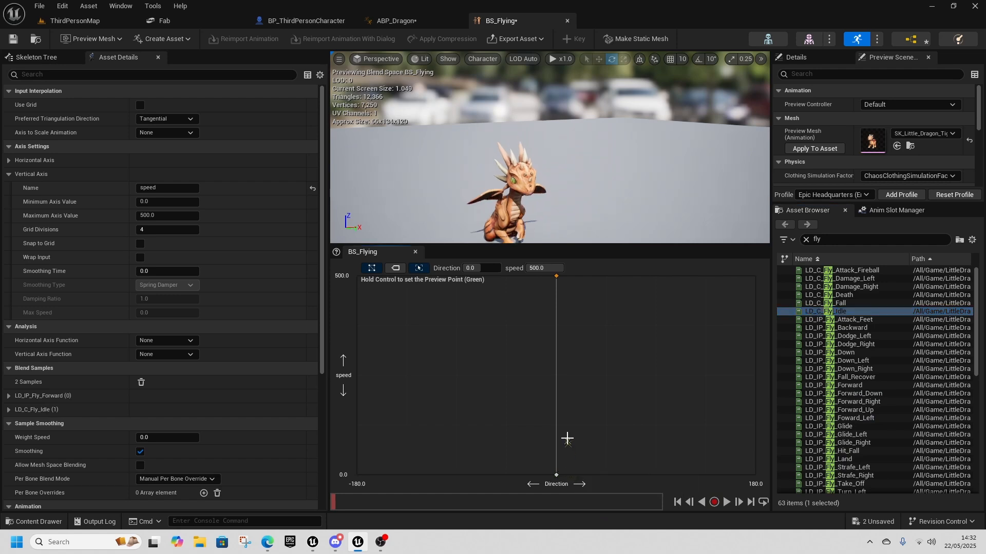
left_click_drag(837, 312, 357, 474)
left_click_drag(839, 311, 706, 472)
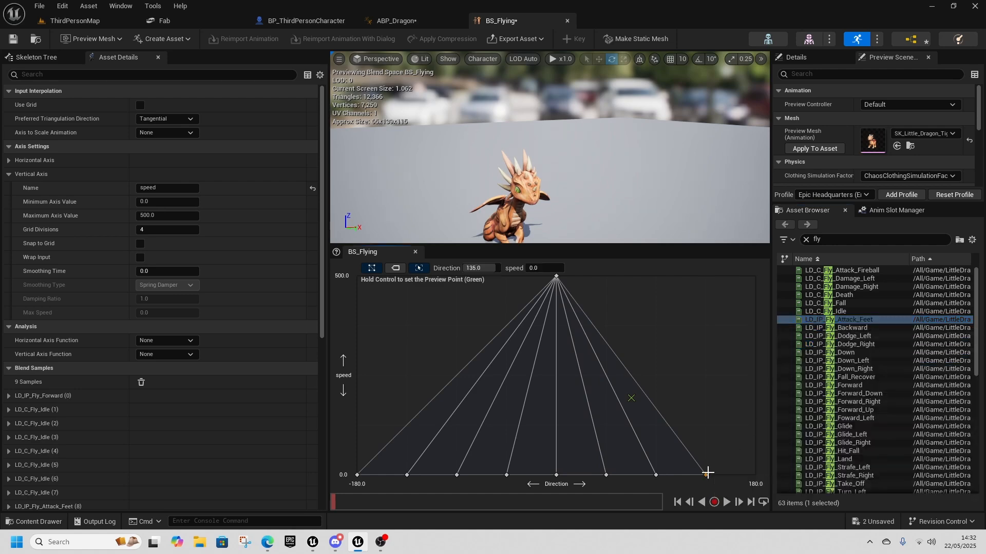
key("Delete")
left_click_drag(837, 311, 755, 475)
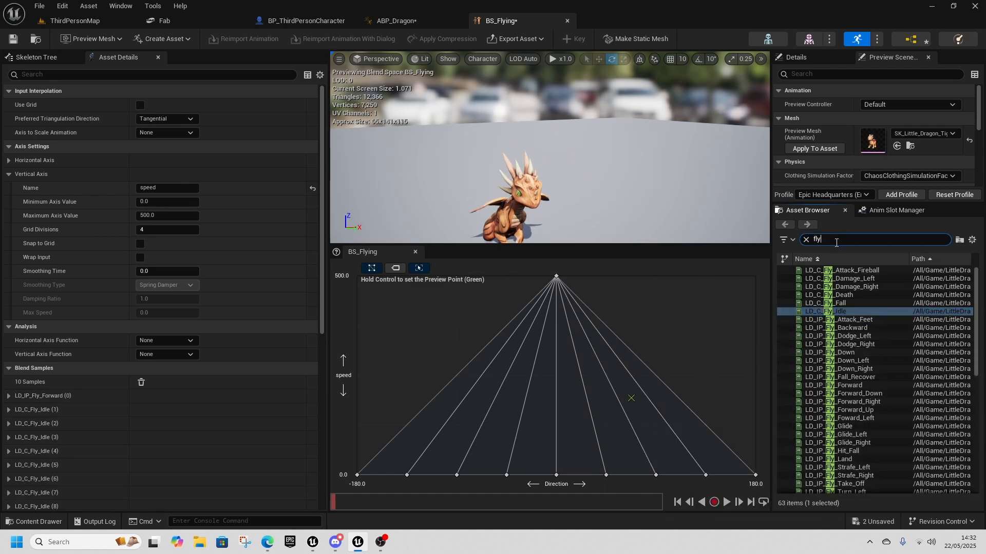
- Search for "fly back" and add LD_IP_Fly_Backward at directions -180 and 180, both at speed 500
type("ck")
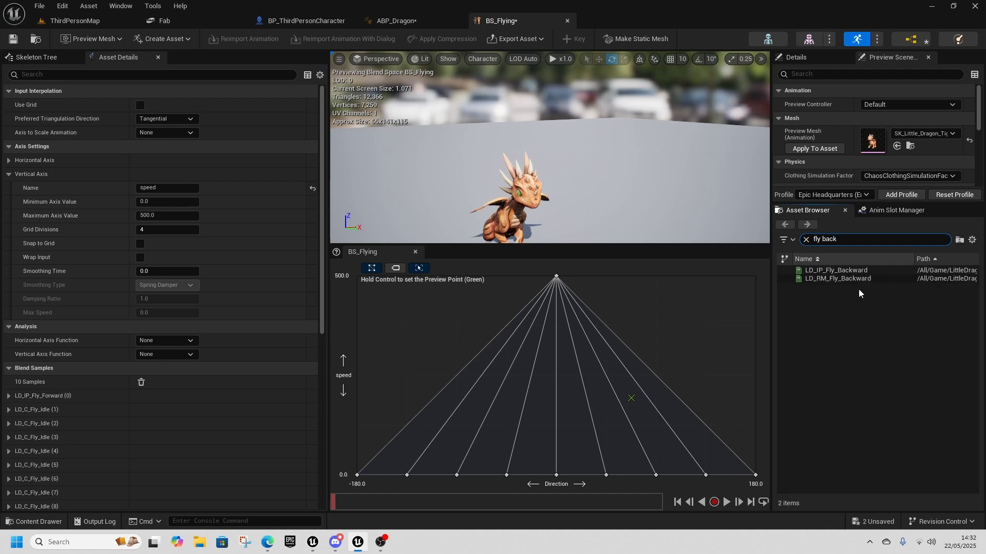
left_click_drag(833, 270, 360, 280)
left_click_drag(876, 271, 755, 277)
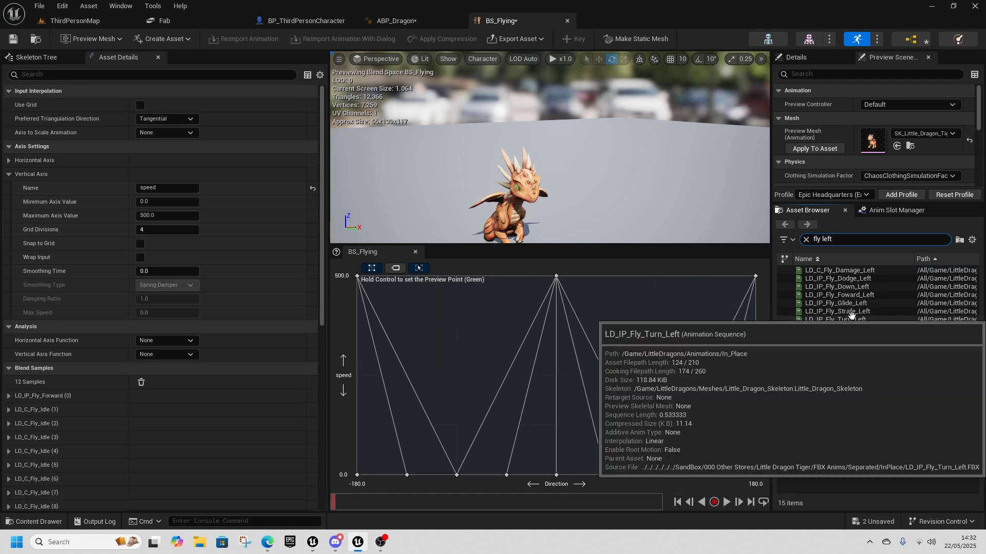
- Add LD_IP_Fly_Foward_Left at direction -90 and LD_IP_Fly_Forward_Right at direction 90, both at speed 500, and save BS_Flying
left_click(842, 295)
left_click_drag(842, 295, 457, 277)
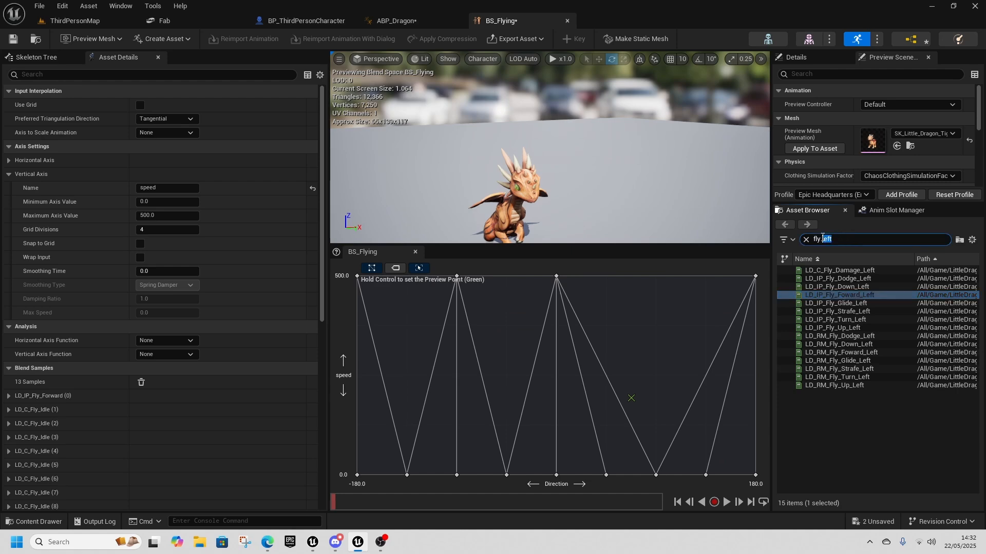
type("right")
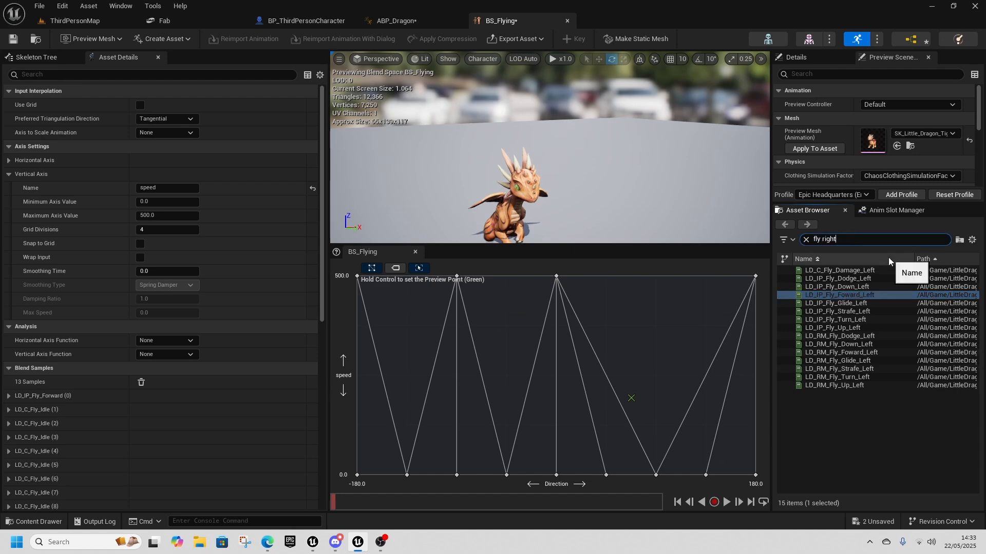
left_click_drag(837, 296, 659, 278)
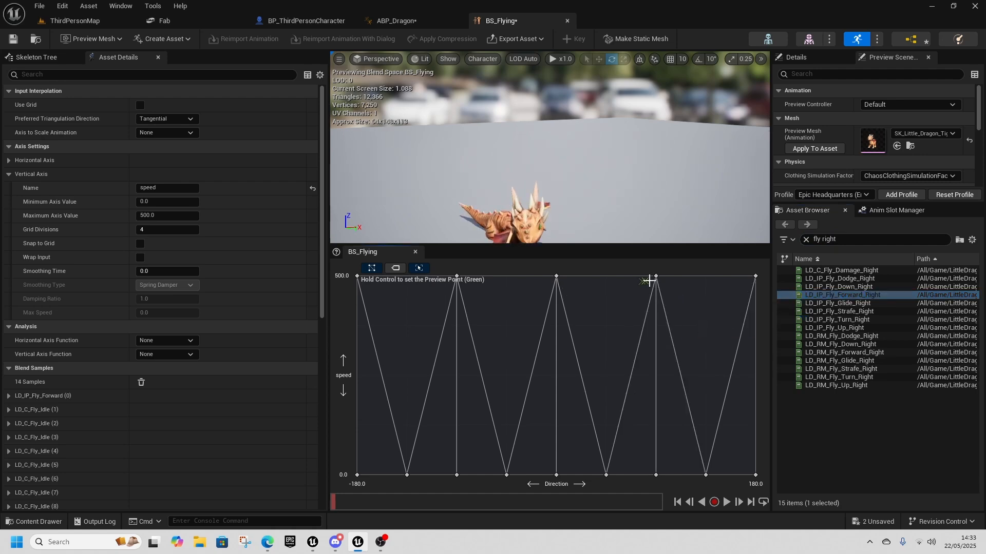
- Add the BS_Flying blend space to the Flying state of ABP_Dragon and select the FlySpeed variable
left_click(395, 21)
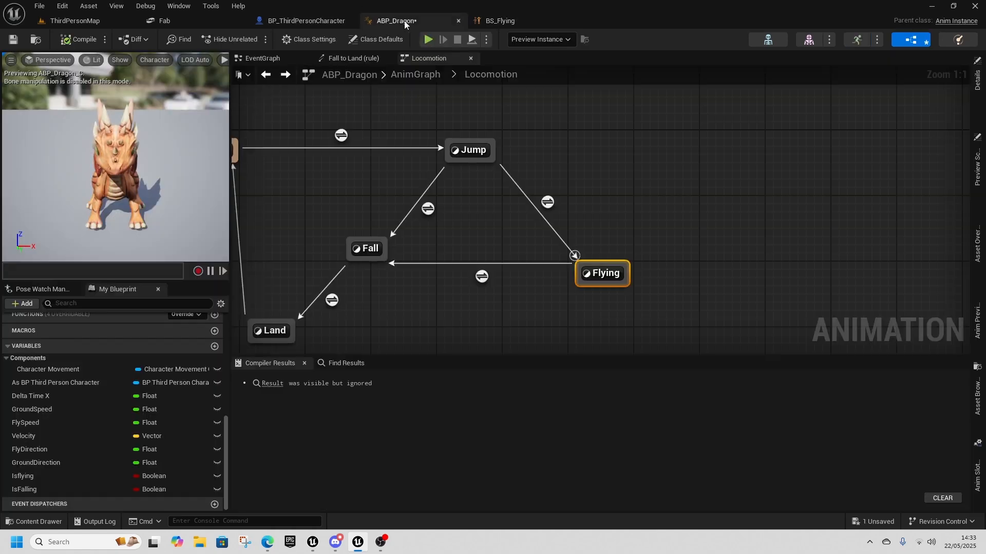
double_click(601, 274)
key("ctrl+space")
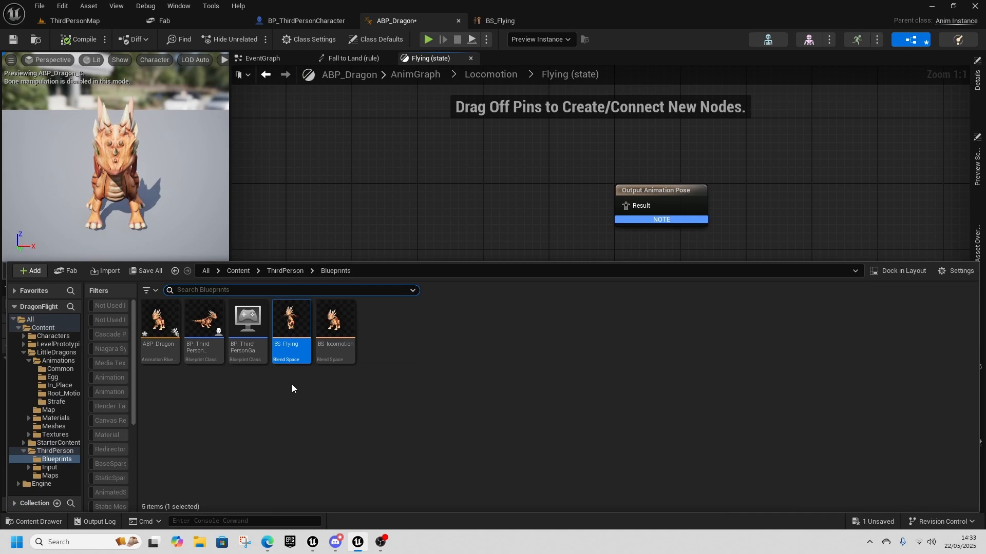
left_click_drag(291, 359, 419, 185)
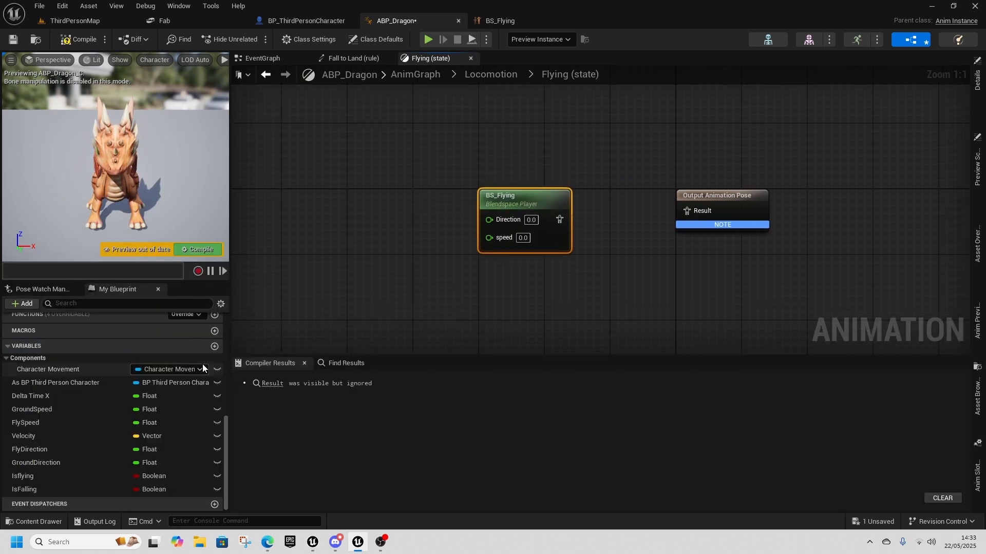
left_click(41, 425)
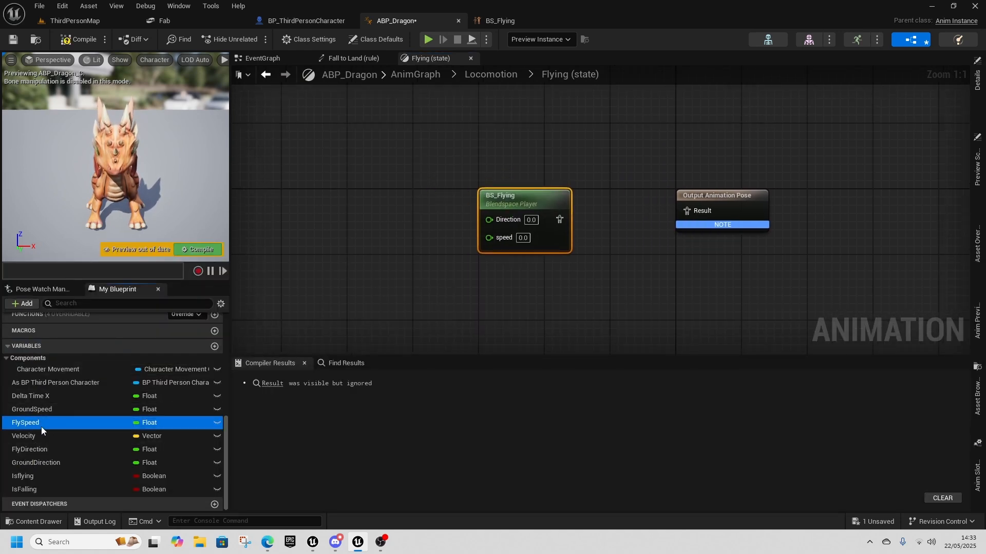
- Connect FlyDirection and FlySpeed to the BS_Flying inputs, link its pose to Output Animation Pose, and compile the animation blueprint
left_click_drag(39, 450, 490, 220)
left_click_drag(29, 426, 490, 235)
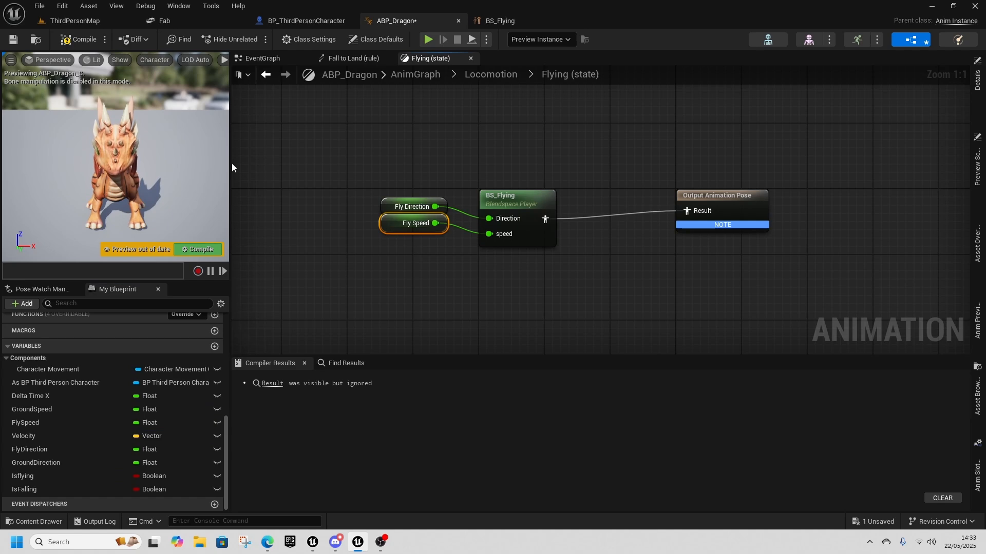
left_click(82, 40)
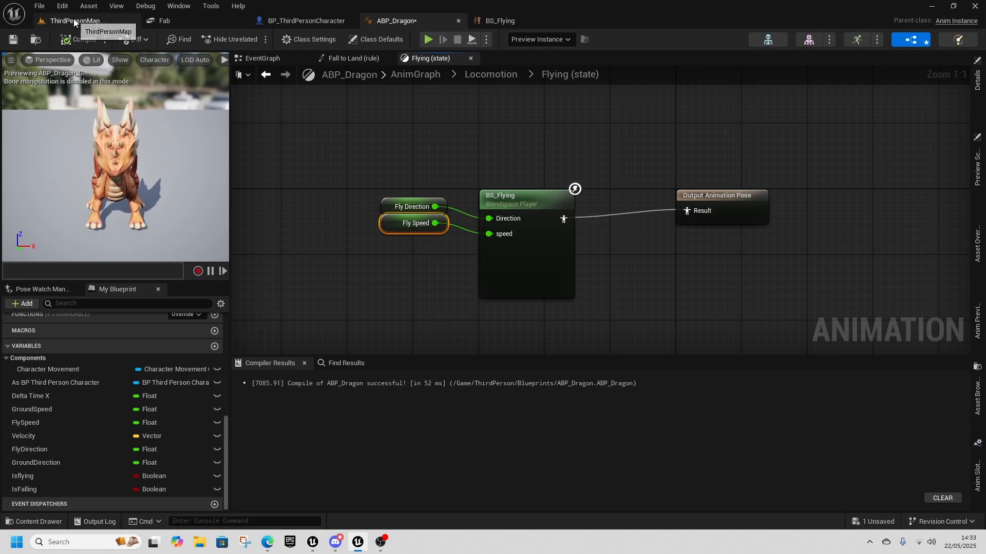
left_click(303, 20)
left_click(385, 58)
scroll(314, 242, "down", 1)
right_click_drag(289, 242, 370, 249)
- Play ThirdPersonMap and fly the dragon around the level to check its flying animations, ending the play session when done
left_click(81, 23)
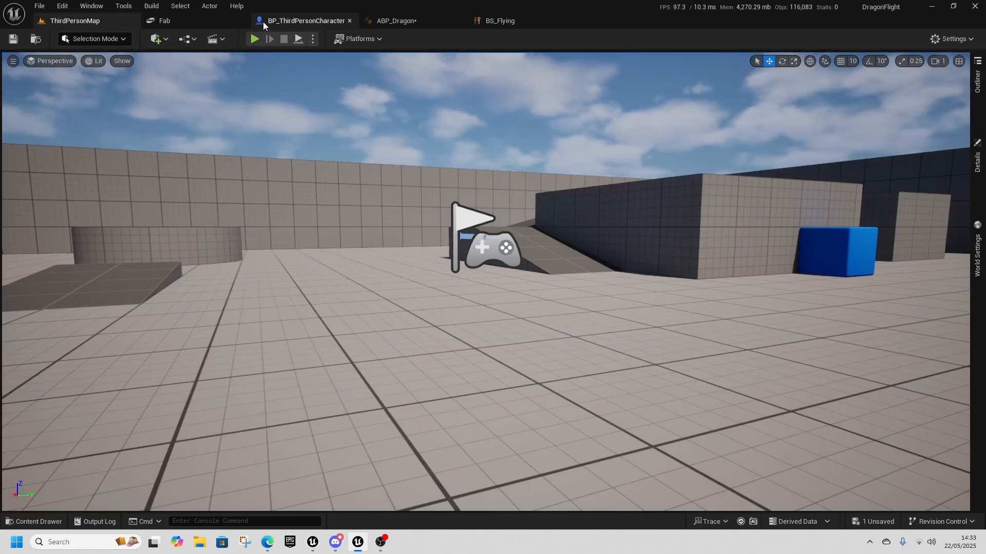
left_click(251, 40)
key("space")
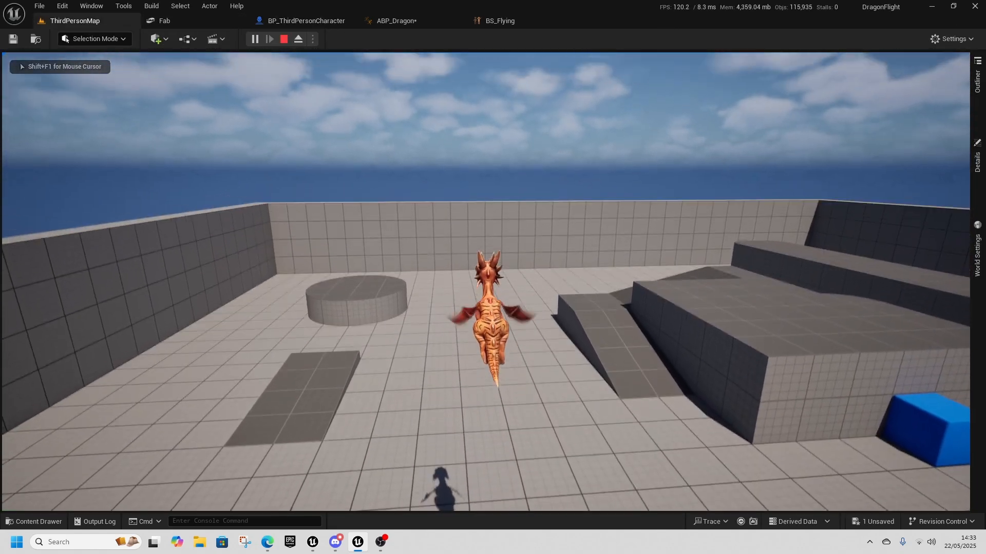
key("w")
key("w")
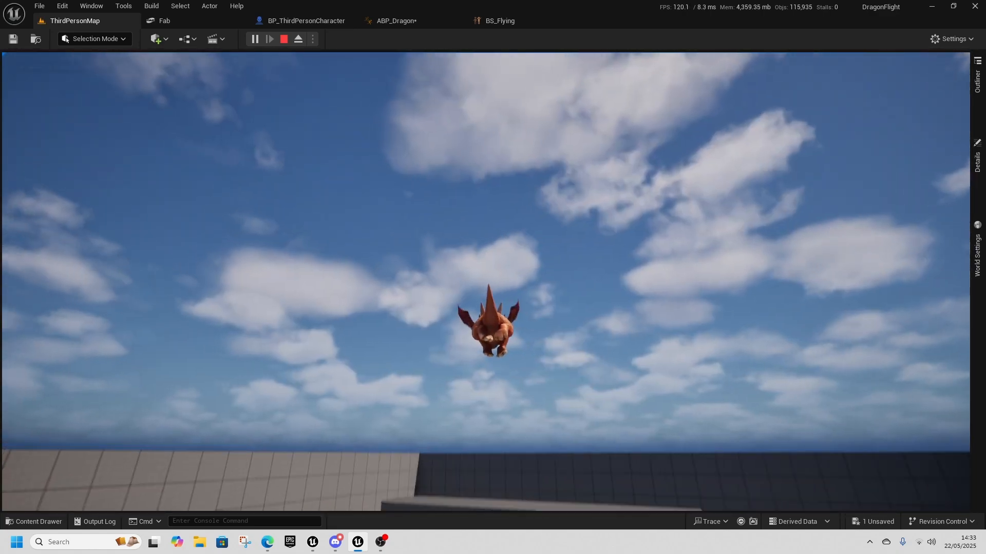
key("w")
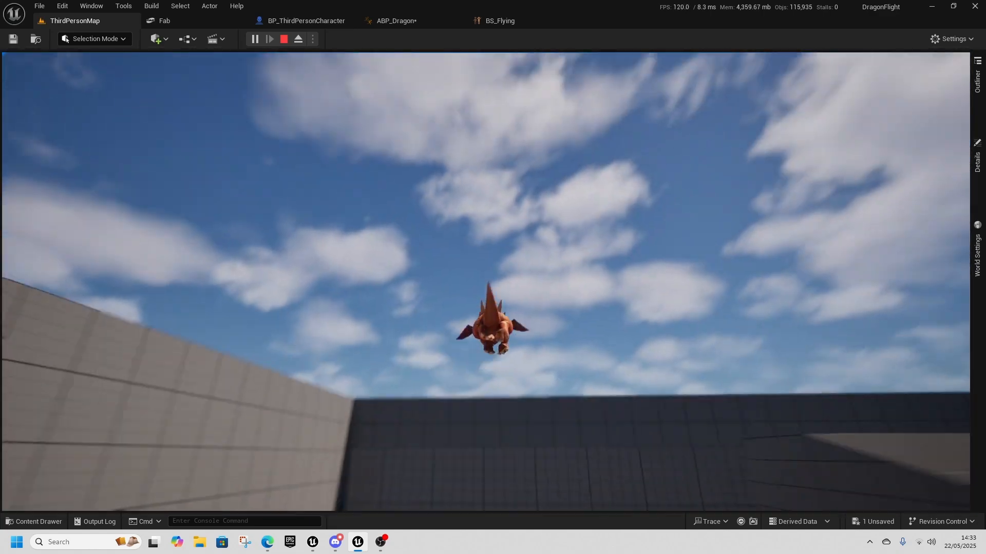
key("w")
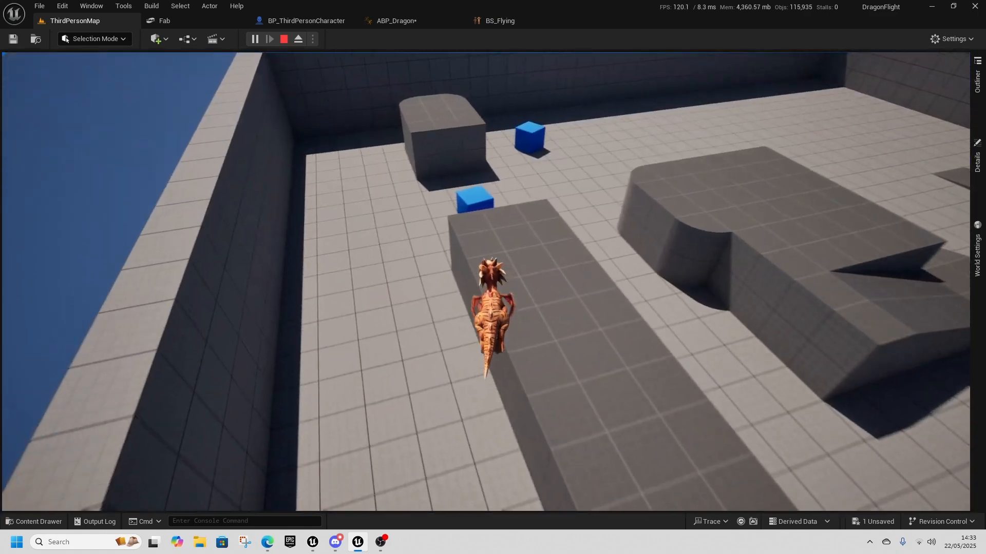
key("w")
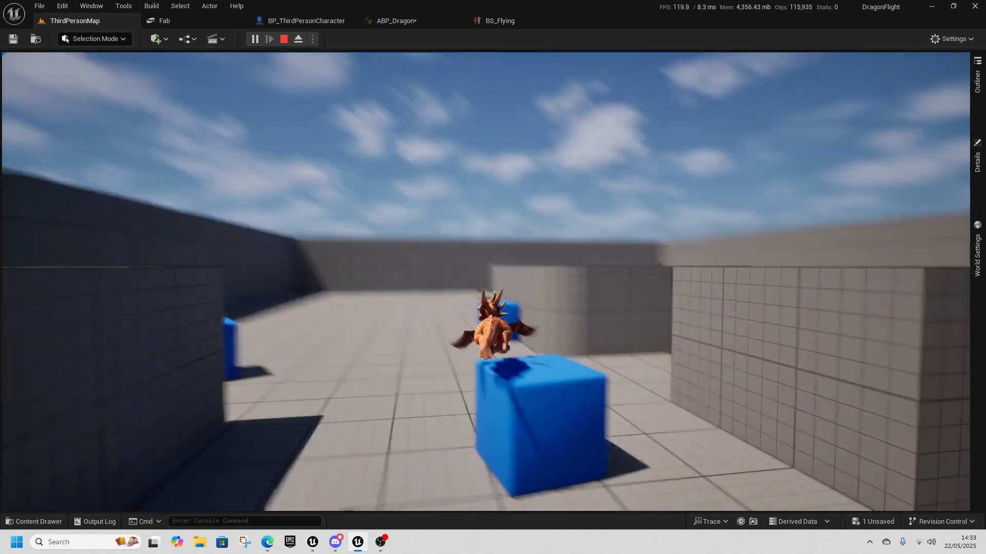
key("w")
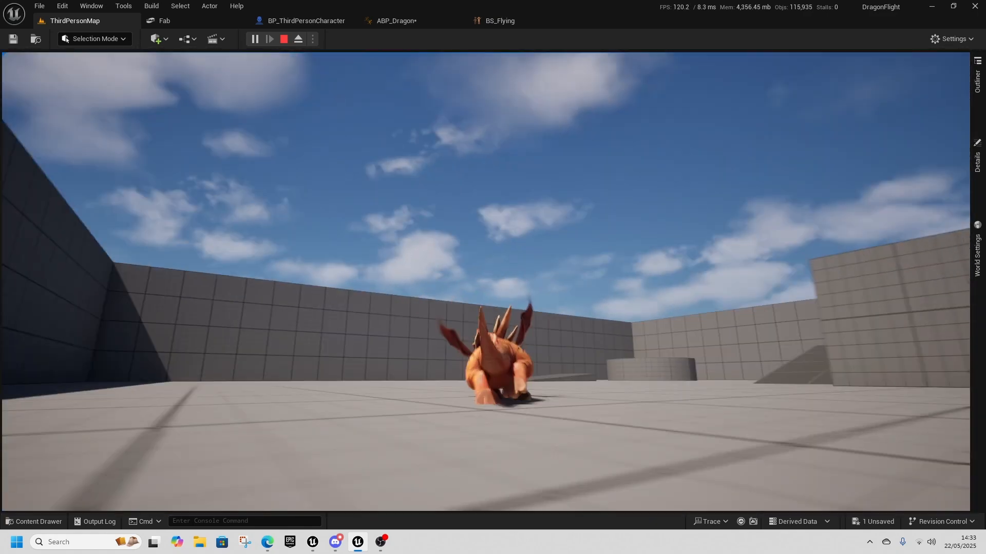
key("w")
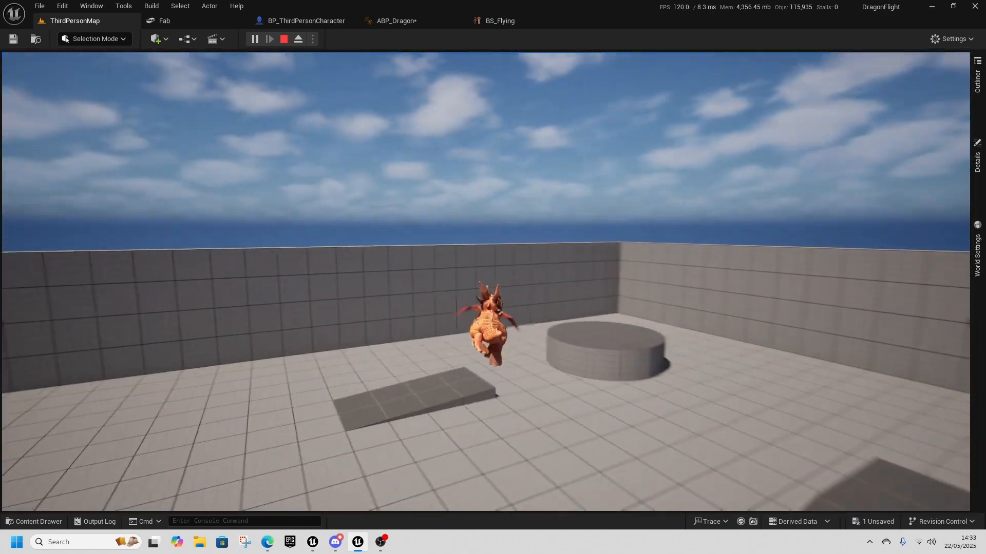
key("w")
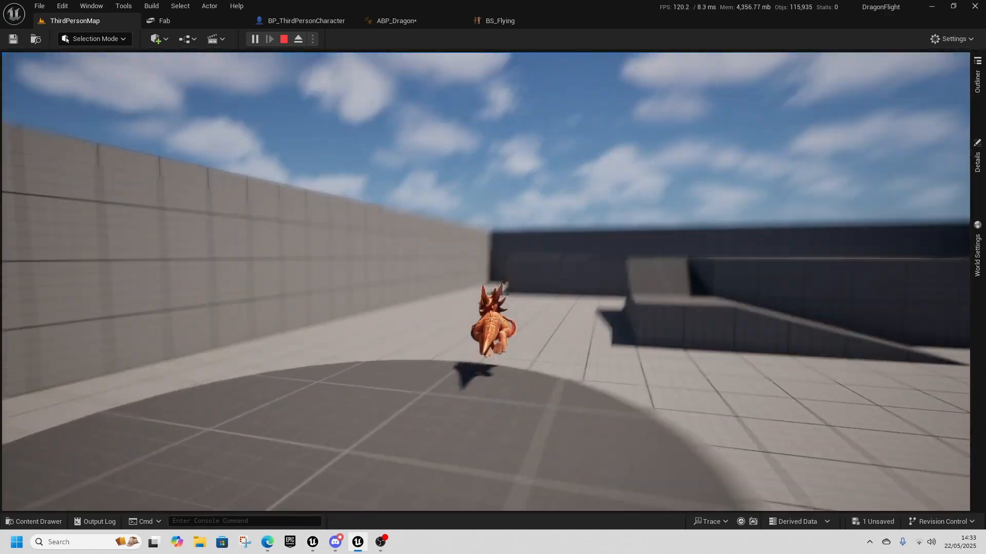
key("w")
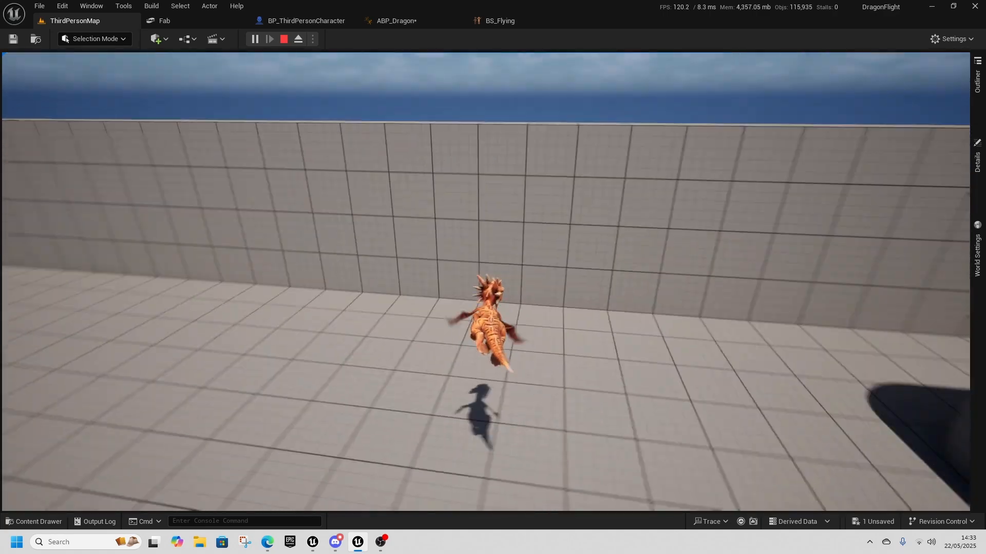
key("w")
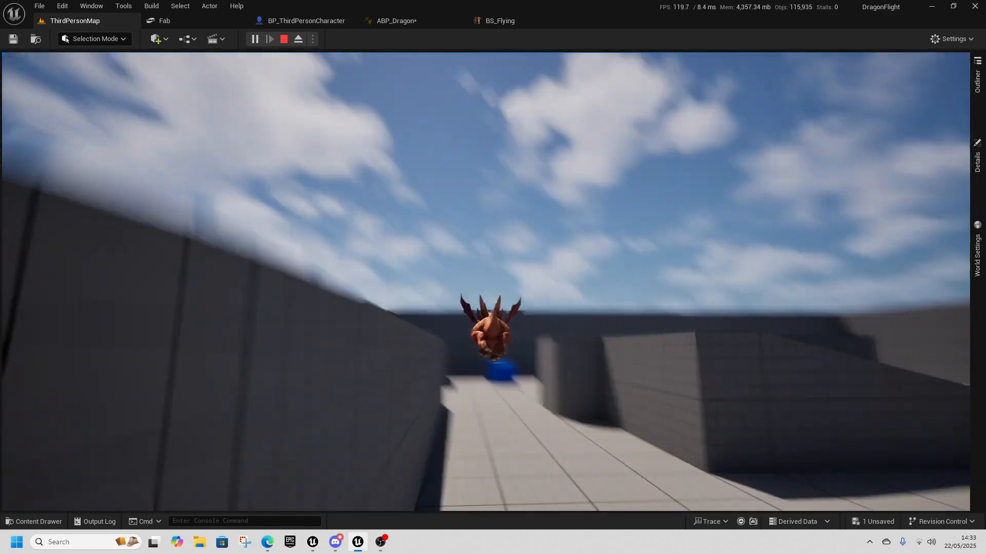
key("alt+Tab")
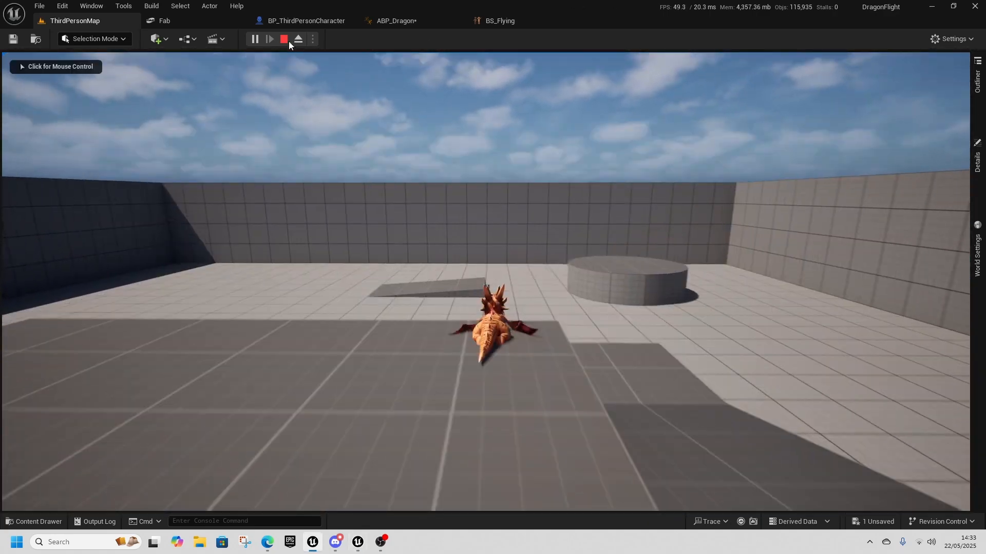
left_click(284, 40)
- Swap the two speed 500 samples at directions -90 and 90 in the BS_Flying blend space
left_click(486, 23)
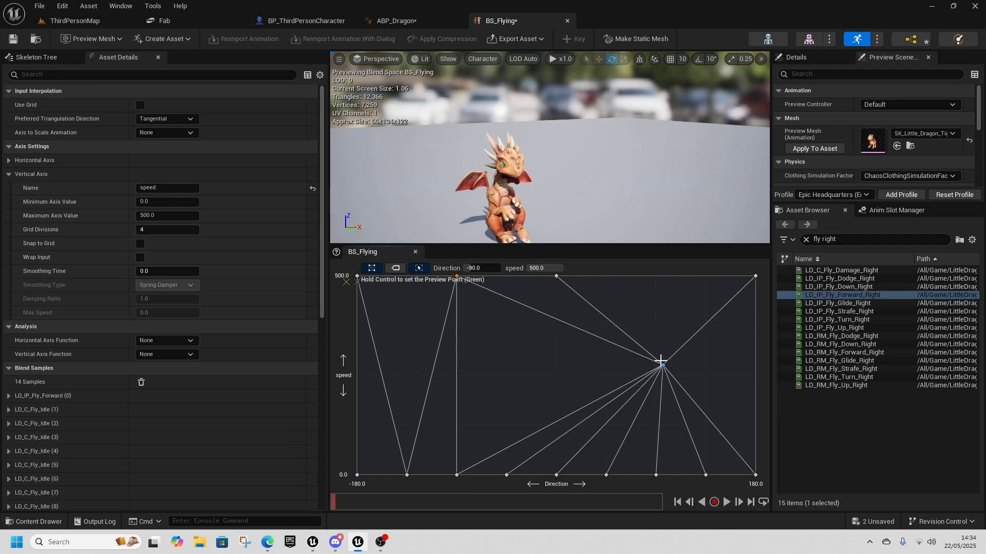
- Playtest ThirdPersonMap again, flying the dragon in different directions to check the directional flight animations, and stop the session
left_click(82, 22)
key("alt+p")
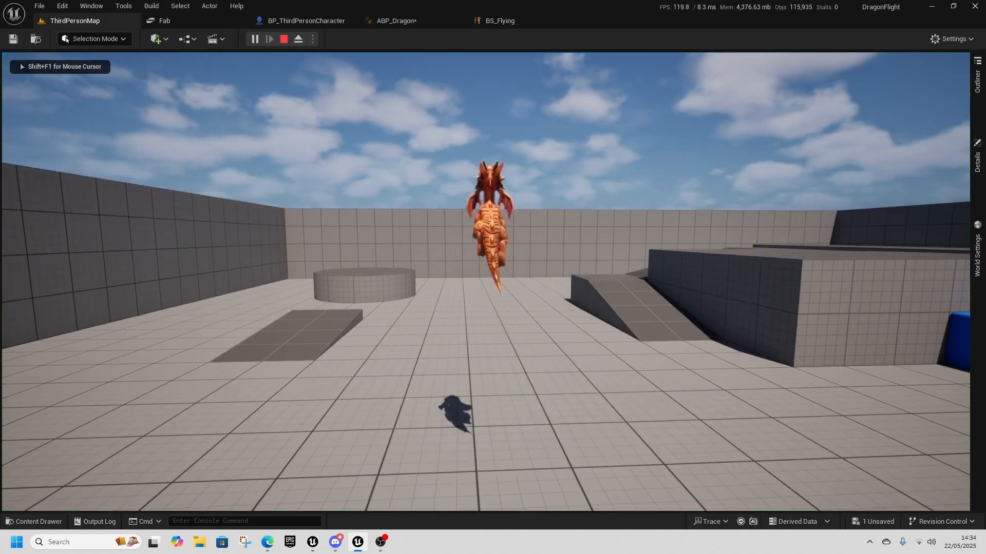
key("w")
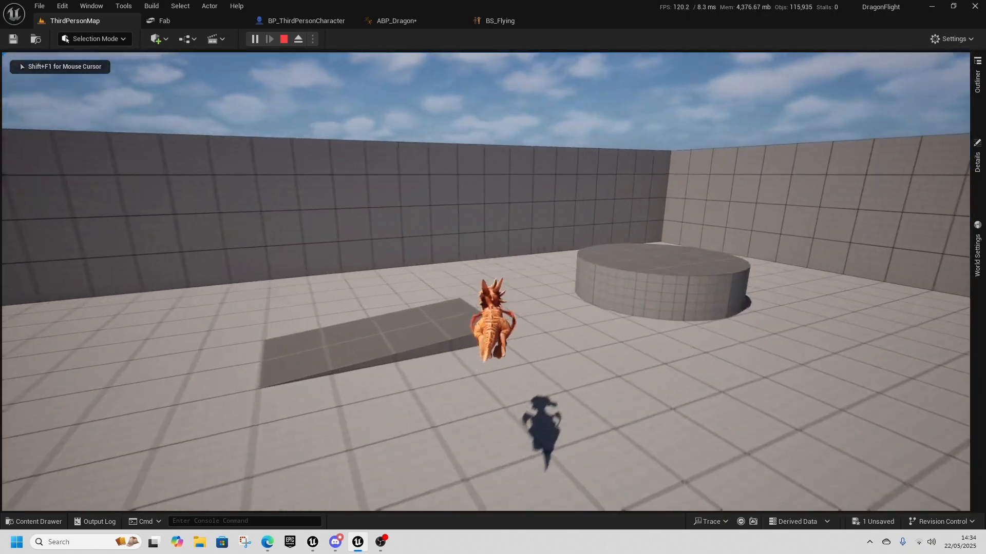
key("w")
key("w")
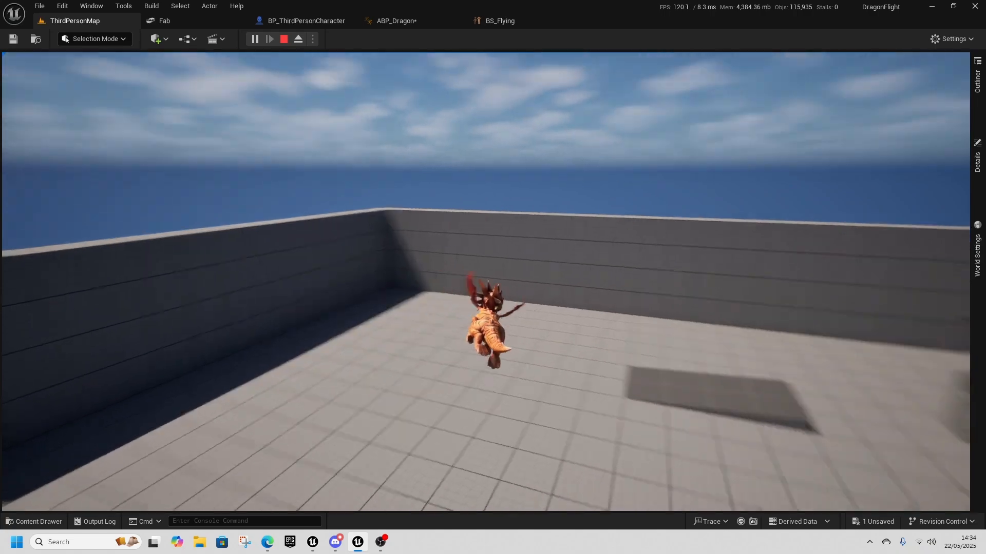
key("w")
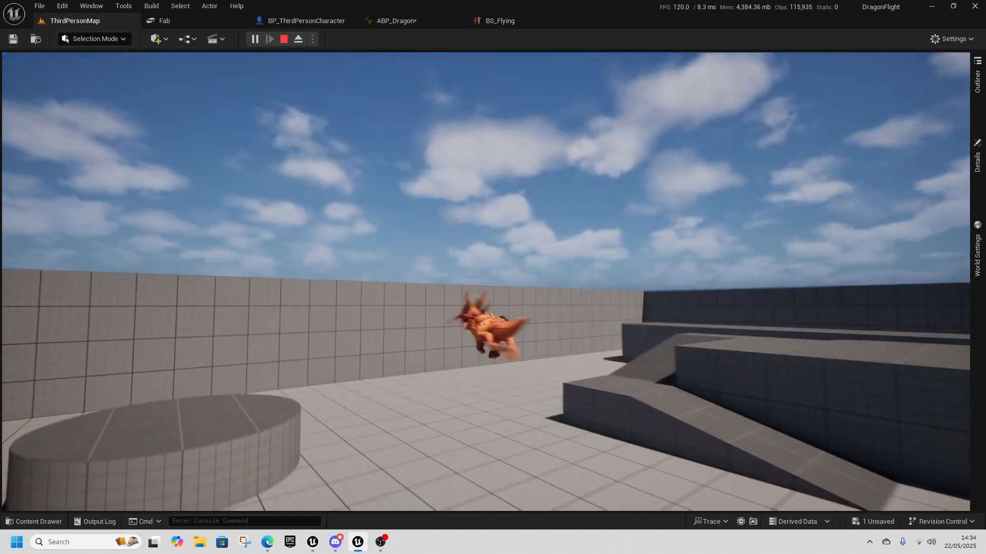
key("s")
key("w")
key("w")
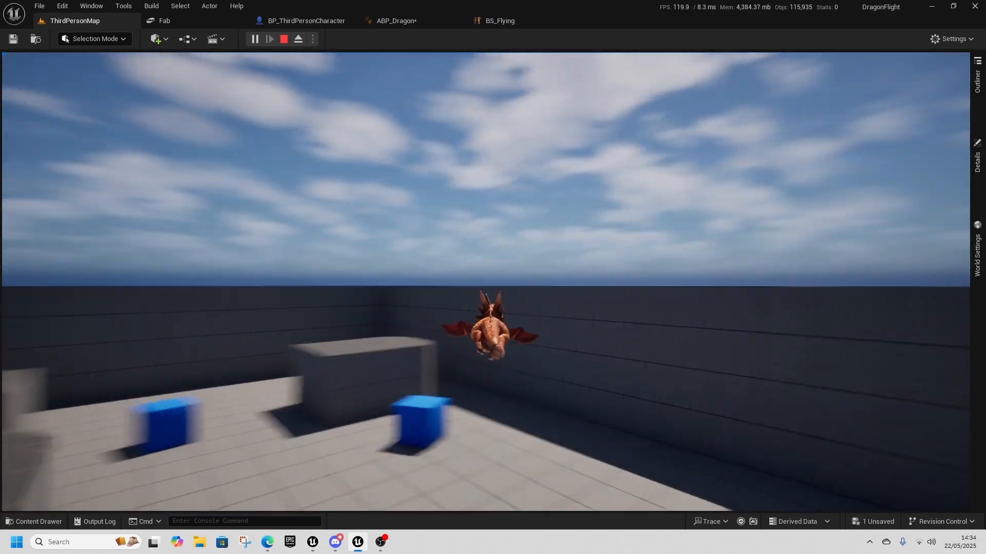
key("w")
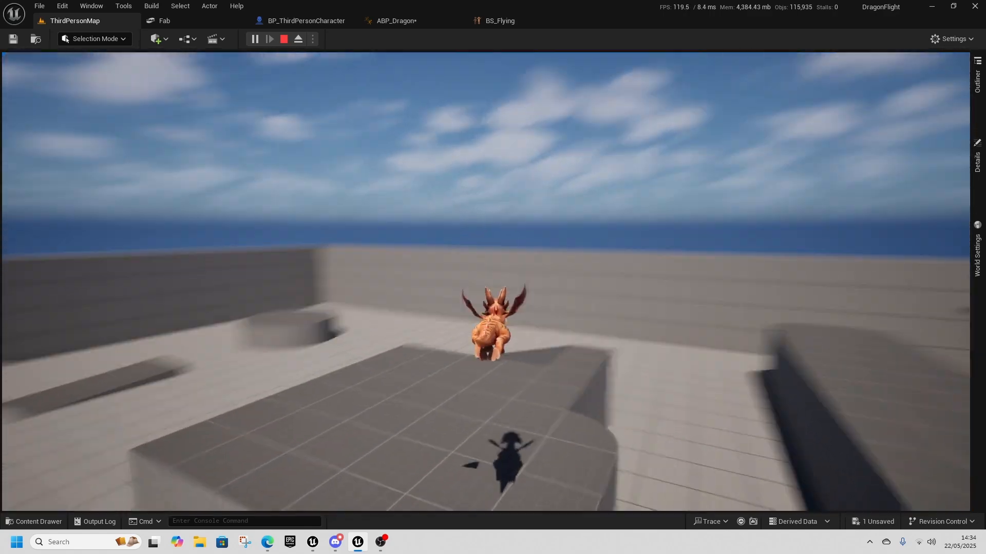
key("alt+Tab")
left_click(278, 169)
left_click(283, 39)
- Duplicate the BS_Flying blend space as BS_FlyingStrafe and open the copy
left_click(499, 21)
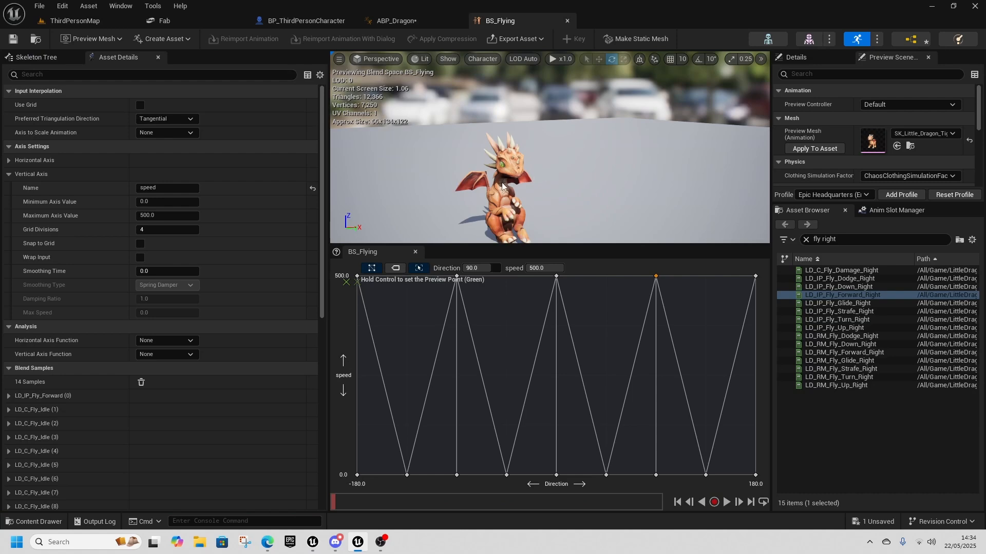
key("ctrl+space")
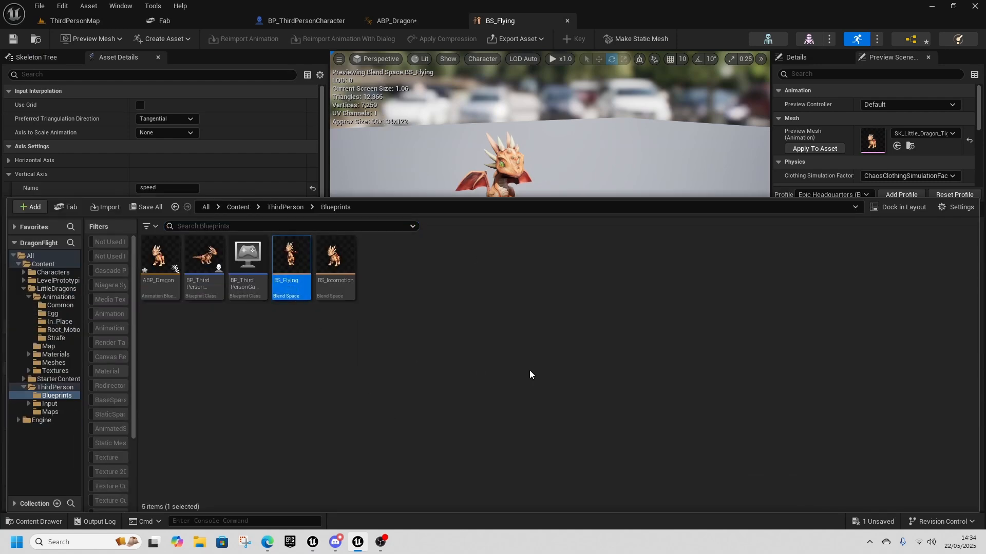
key("ctrl+d")
key("End")
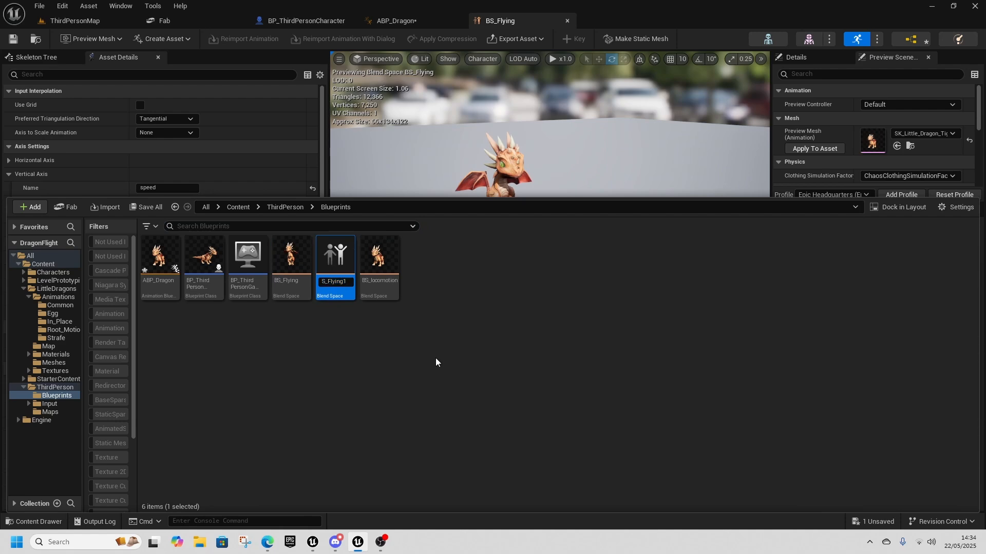
key("BackSpace")
type("sprint")
key("Return")
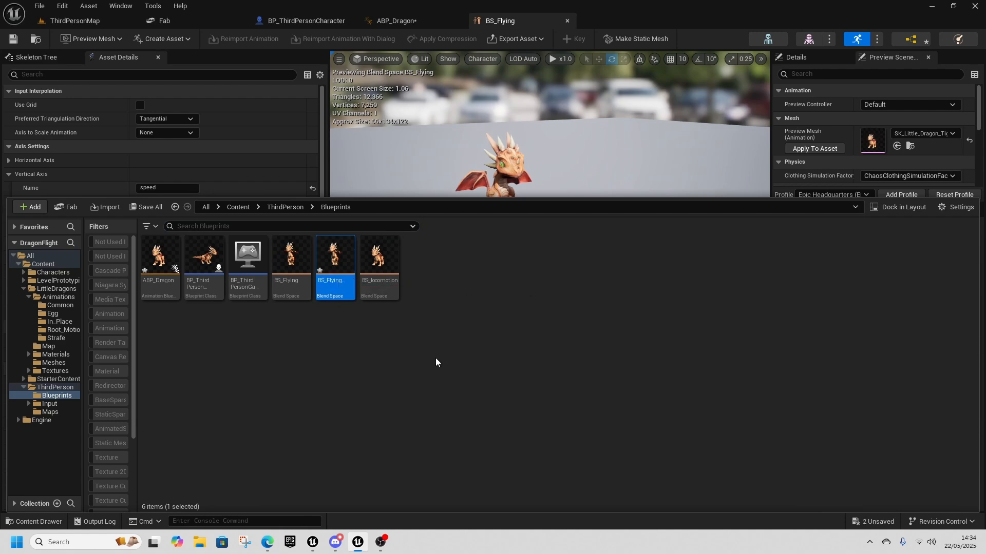
double_click(341, 288)
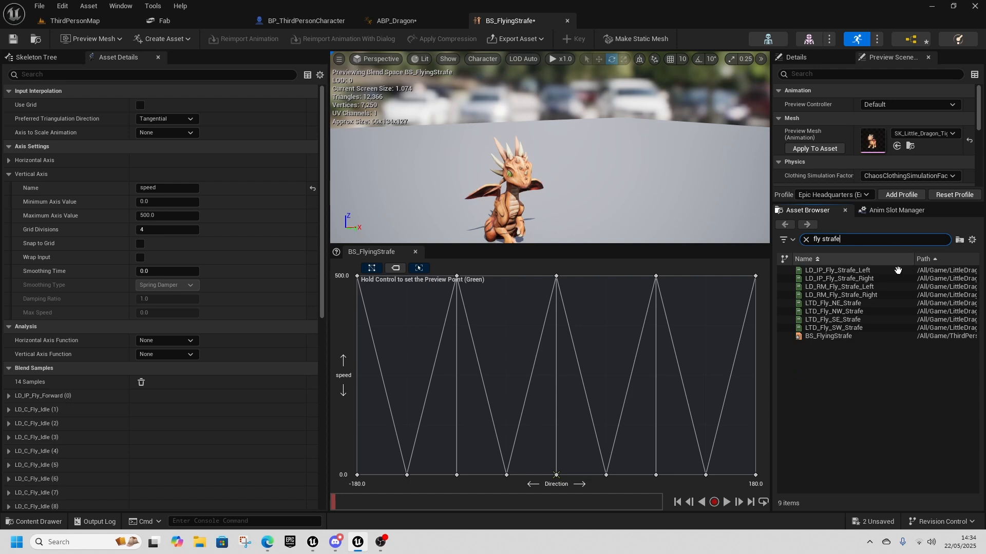
- Delete all five speed 500 samples from the BS_FlyingStrafe graph, keeping the idle samples at speed 0
left_click(357, 276)
key("Delete")
left_click(457, 277)
key("Delete")
left_click(557, 276)
key("Delete")
key("Delete")
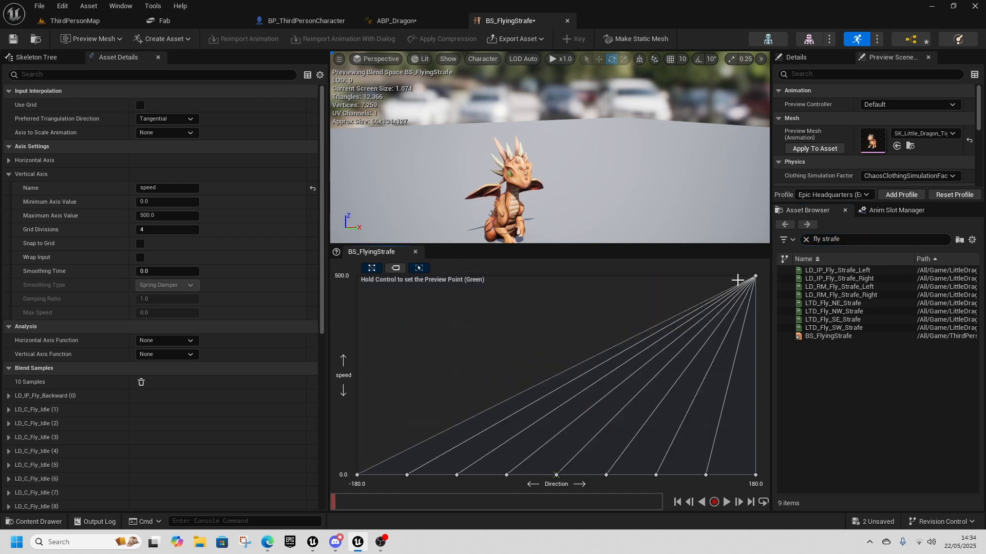
left_click(755, 276)
key("Delete")
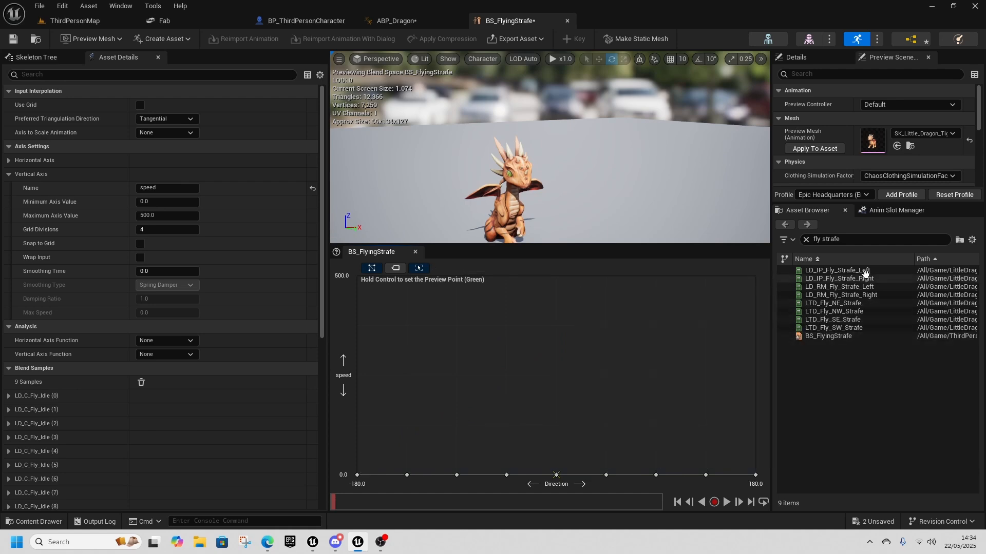
- Add LD_IP_Fly_Strafe_Left at direction -90 and LD_IP_Fly_Strafe_Right at direction 90, both at speed 500
left_click_drag(844, 272, 456, 277)
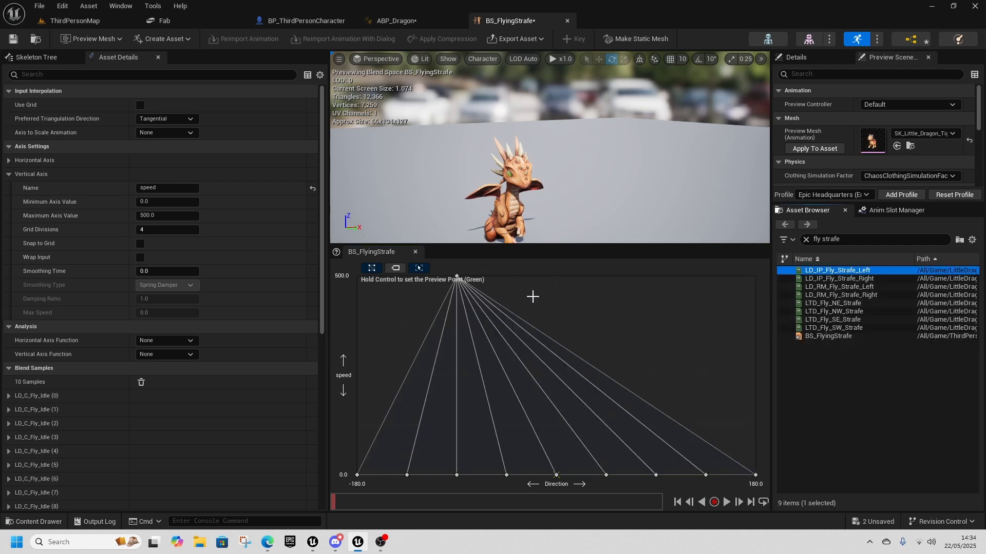
left_click_drag(842, 279, 655, 277)
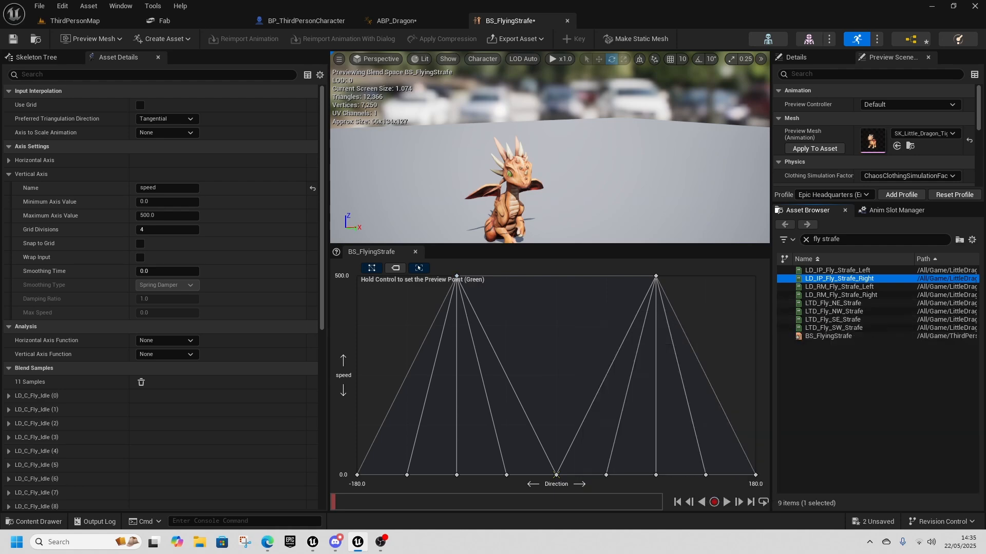
- Place the LTD_Fly strafe animations at speed 500: SW at direction -135, NW at -45, SE at 135 and NE at 45
left_click_drag(668, 335, 411, 281)
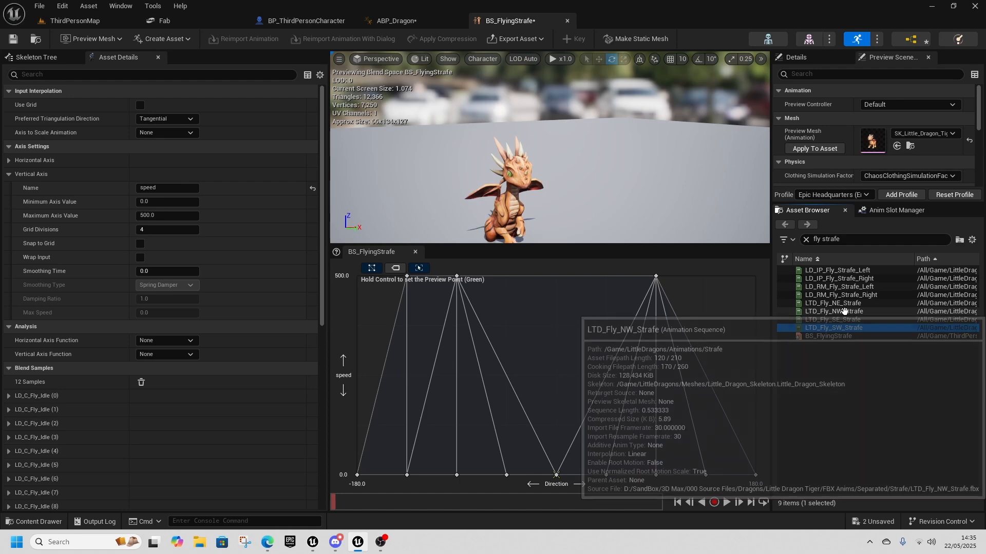
left_click_drag(841, 311, 510, 290)
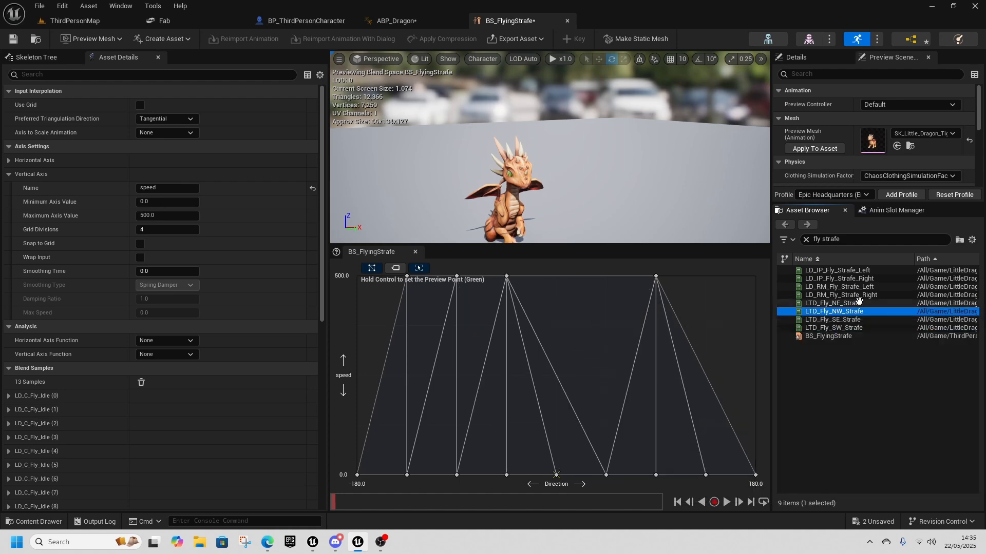
left_click_drag(836, 319, 702, 284)
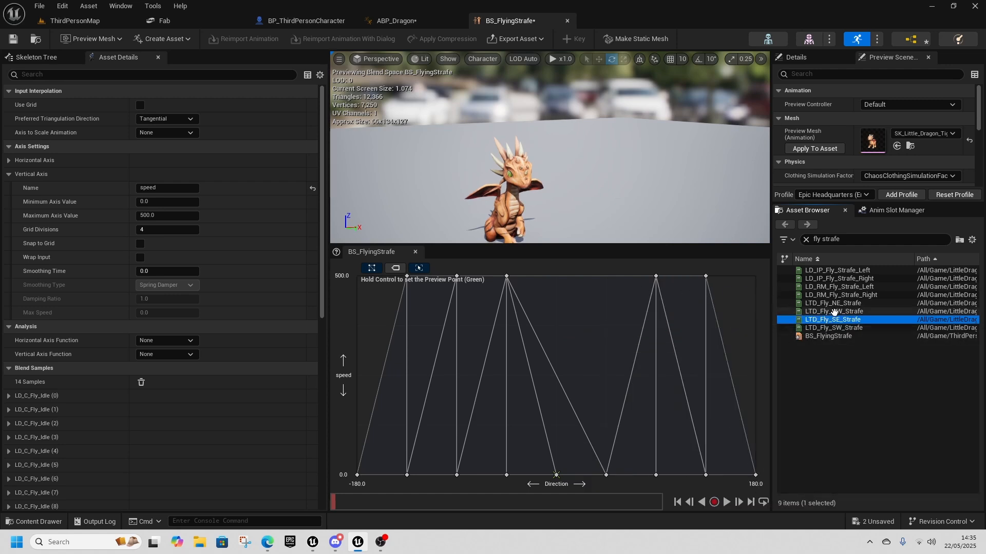
left_click_drag(835, 303, 624, 286)
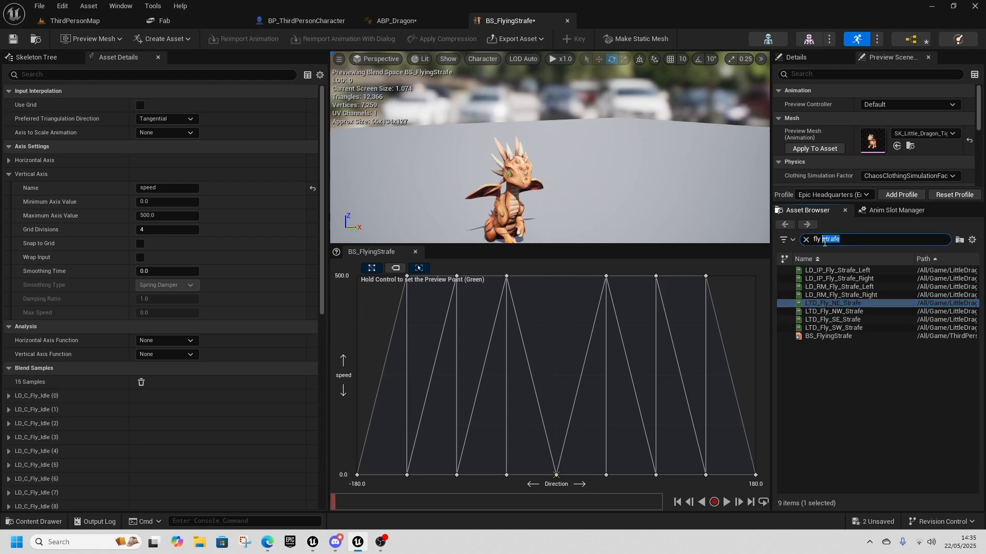
- Place LD_IP_Fly_Forward at direction 0 and LD_IP_Fly_Backward at directions -180 and 180, all at speed 500, and save BS_FlyingStrafe
key("BackSpace")
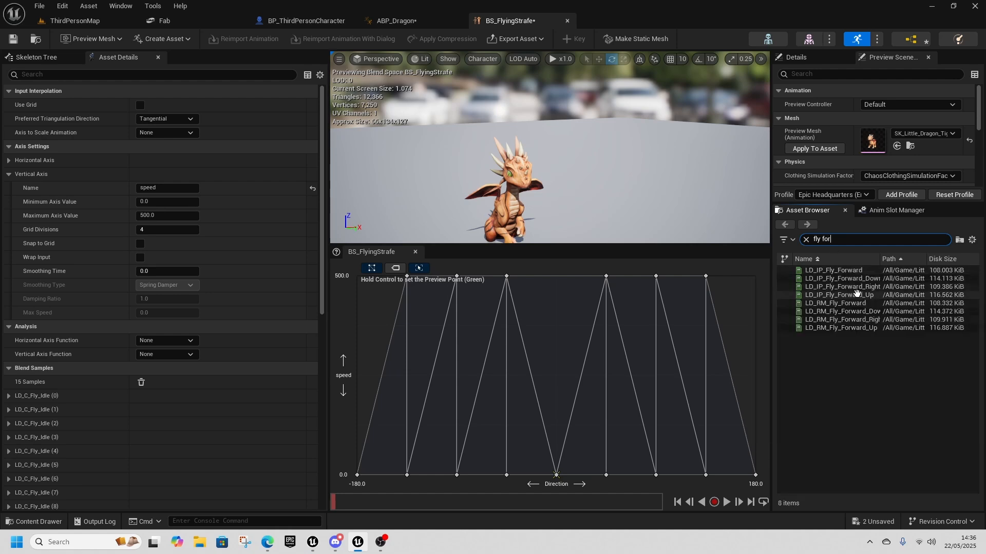
left_click_drag(852, 272, 559, 281)
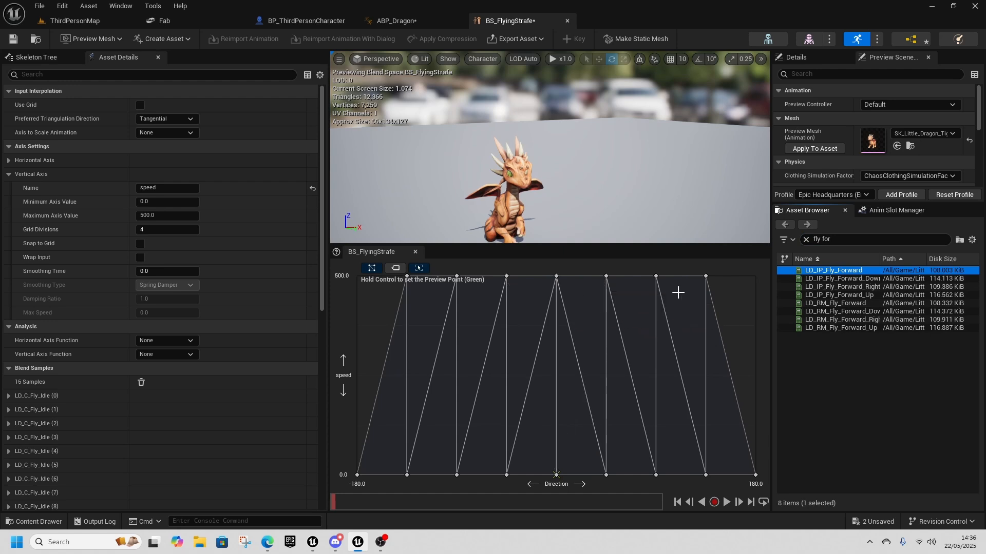
type("back")
left_click(829, 271)
left_click_drag(830, 271, 357, 276)
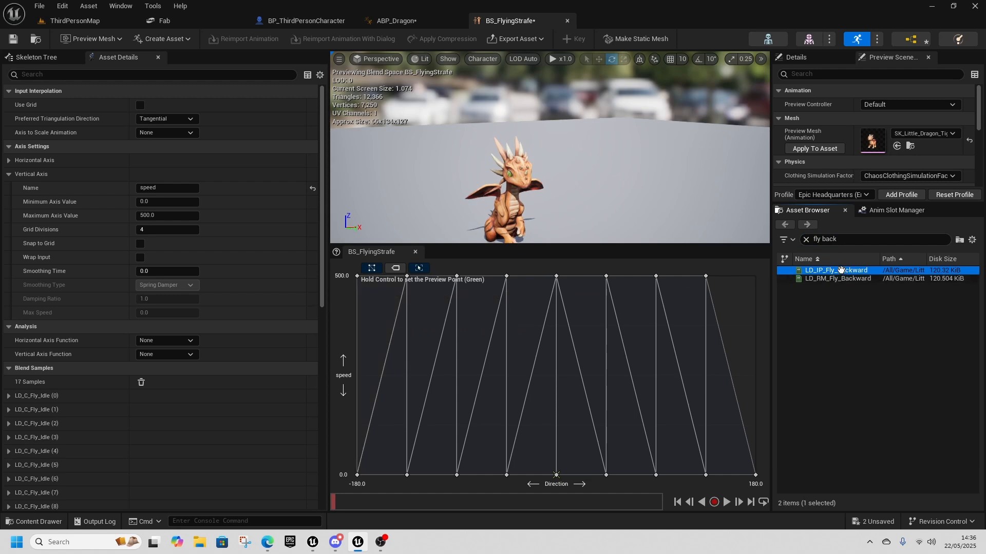
left_click_drag(754, 278, 755, 277)
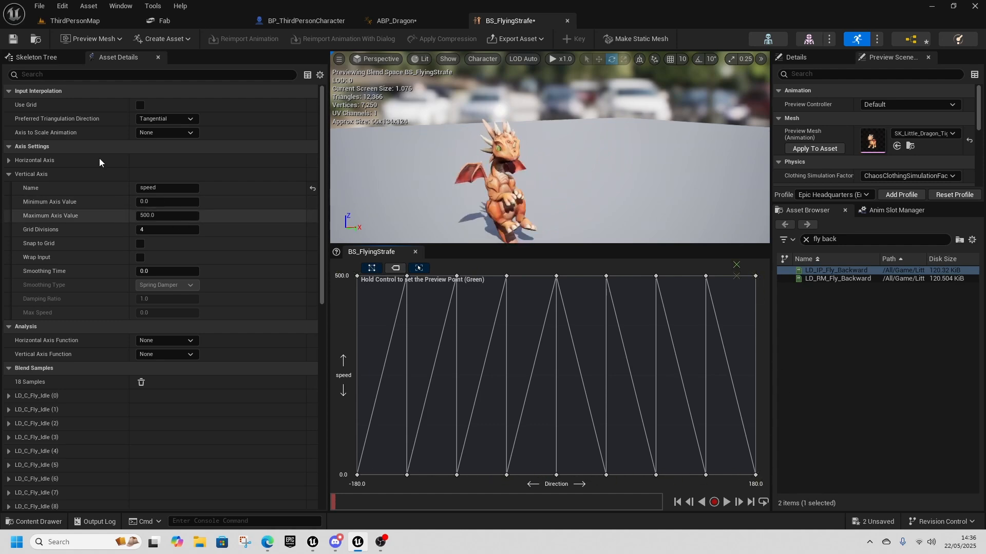
left_click(13, 38)
- Add a BS_FlyingStrafe blend space player below BS_Flying in the Flying state of ABP_Dragon
left_click(399, 21)
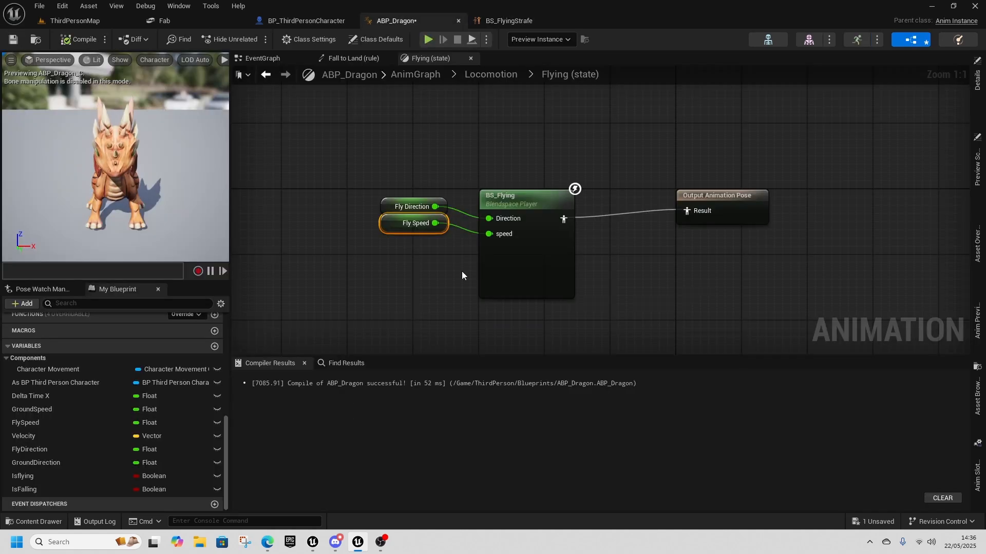
key("ctrl+space")
left_click(789, 220)
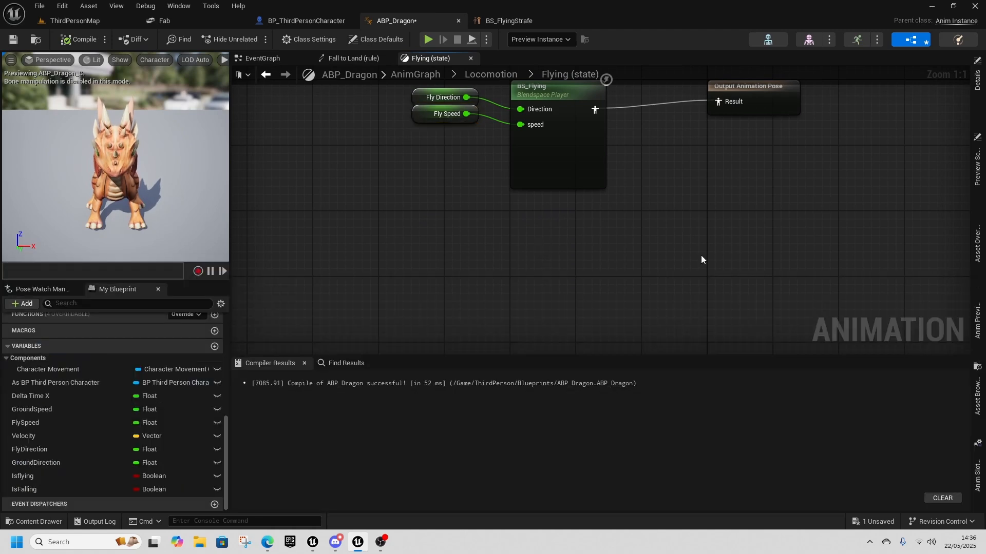
key("ctrl+space")
left_click_drag(337, 371, 506, 213)
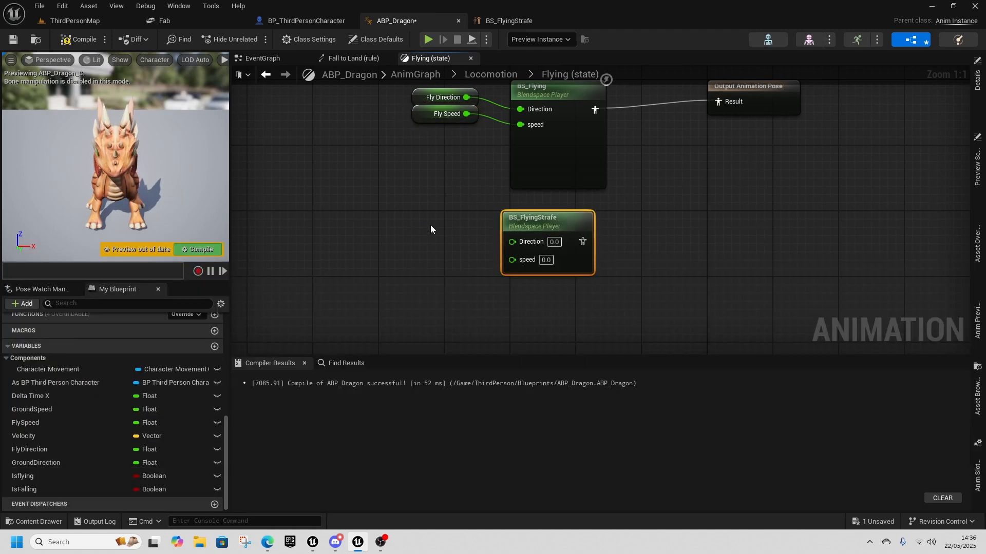
- Duplicate the Fly Direction and Fly Speed getters and connect them to the Direction and speed inputs of BS_FlyingStrafe
right_click_drag(432, 227, 485, 252)
right_click_drag(501, 186, 469, 215)
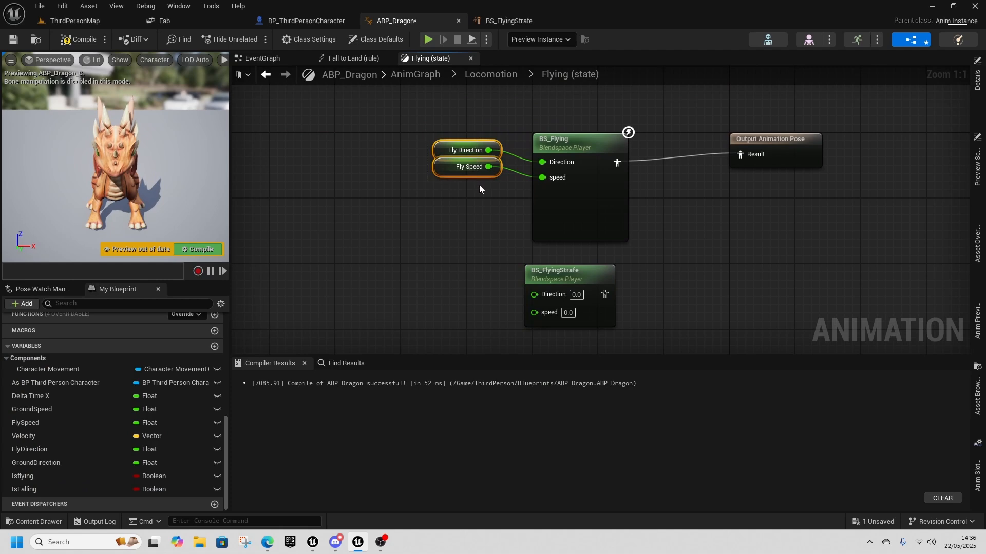
key("ctrl+c")
key("ctrl+v")
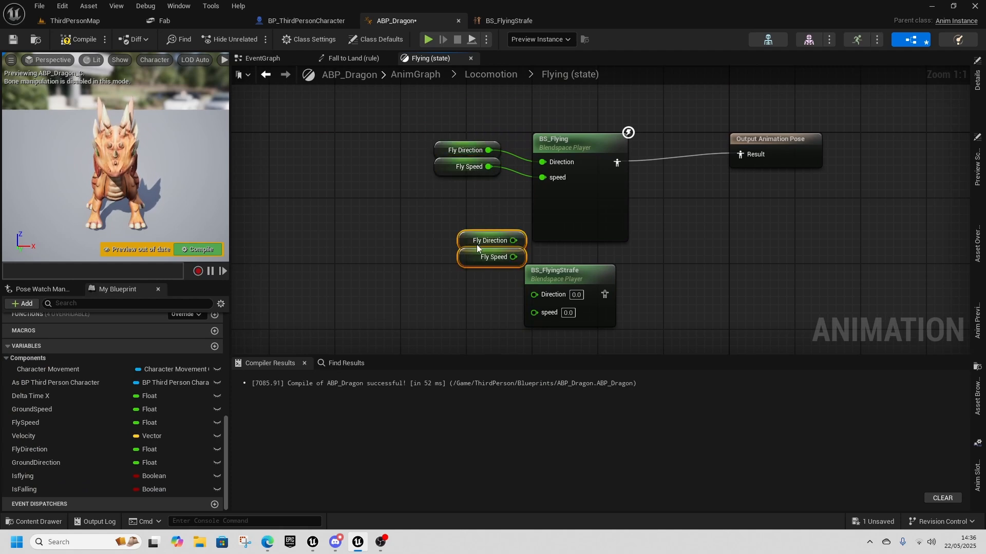
left_click_drag(448, 289, 534, 293)
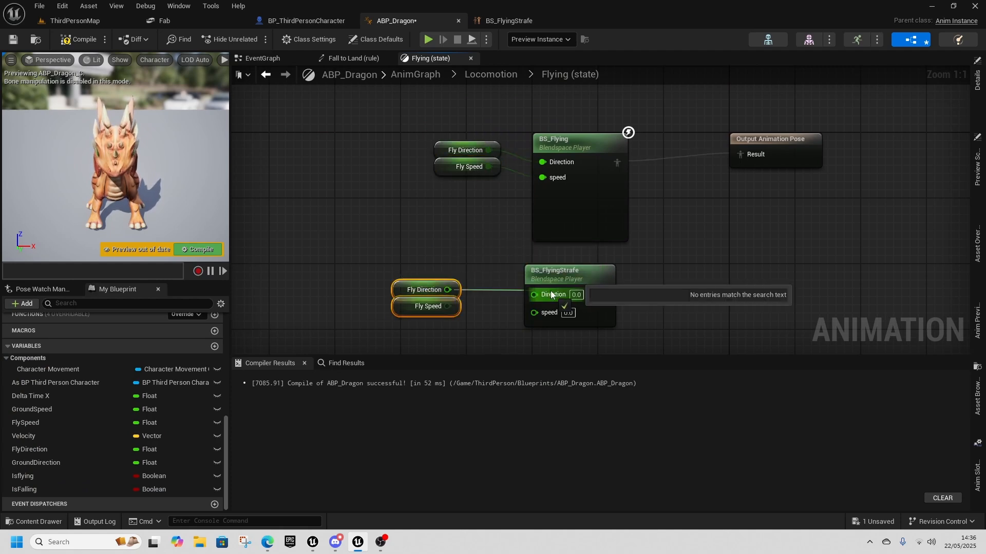
left_click_drag(447, 306, 536, 310)
- Move the Output Animation Pose node farther from the blend space players and compile ABP_Dragon
right_click_drag(545, 297, 452, 332)
left_click_drag(667, 193, 708, 224)
right_click_drag(516, 210, 528, 140)
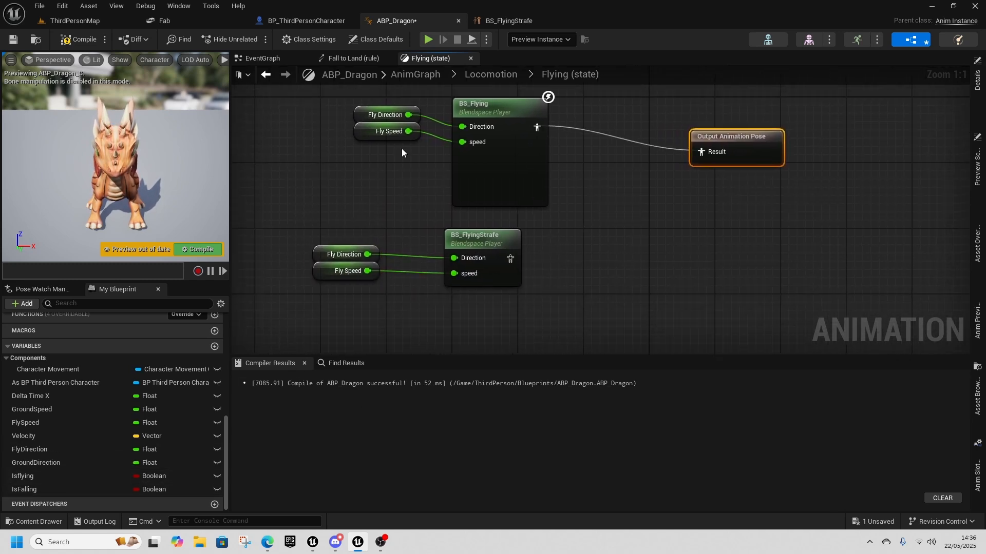
left_click(84, 38)
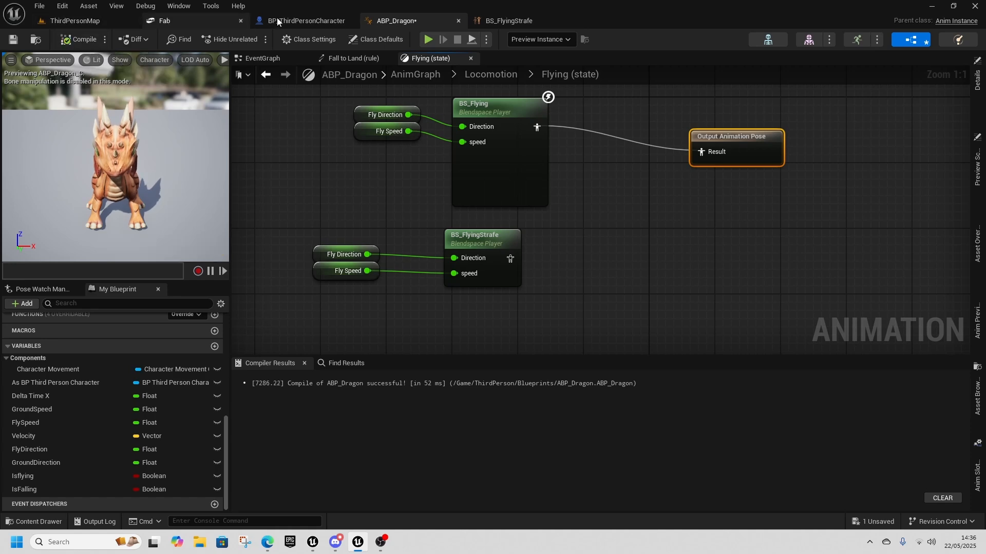
- Add a Right Mouse Button event below the movement mode nodes in the BP_ThirdPersonCharacter event graph
left_click(300, 20)
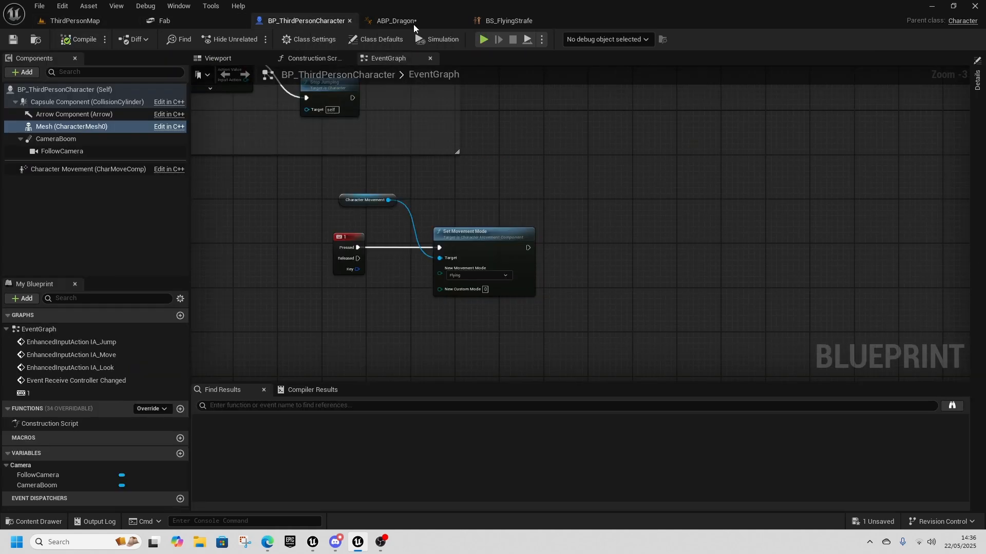
right_click_drag(381, 145, 383, 145)
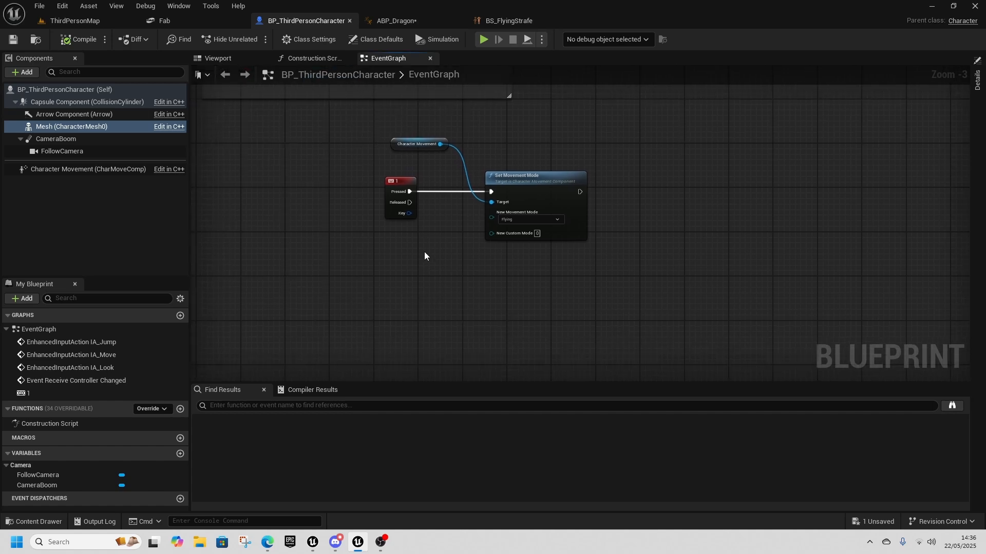
right_click_drag(389, 305, 434, 283)
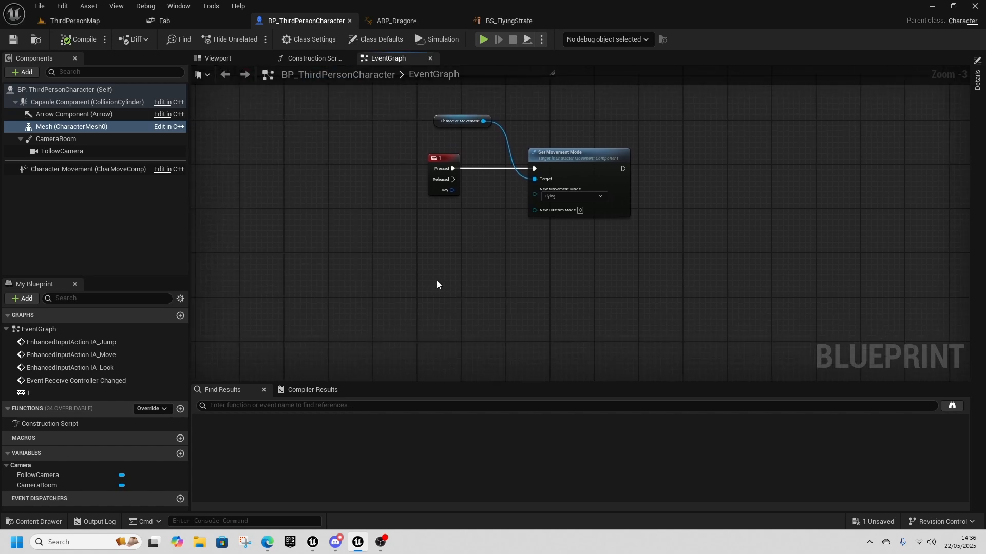
right_click(436, 280)
type("mouse eve")
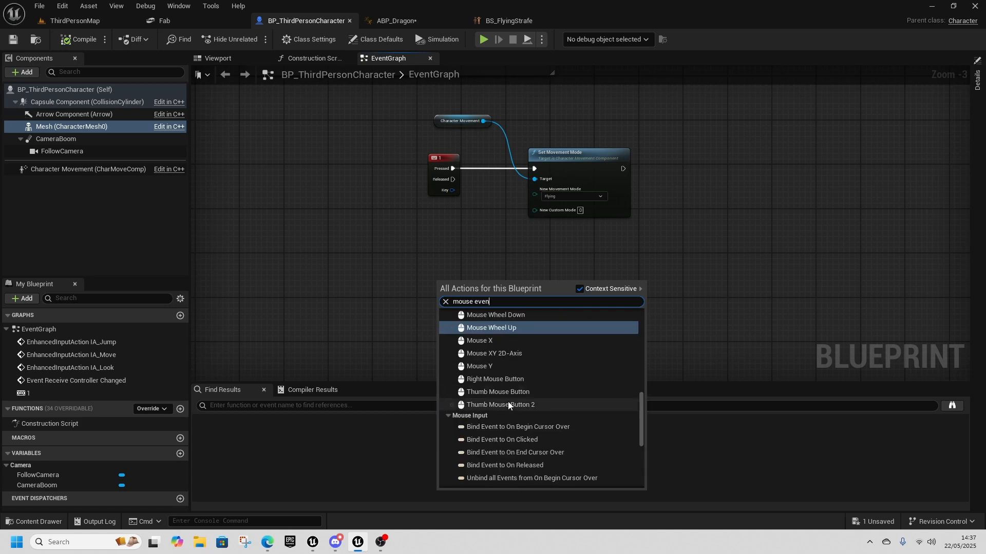
type("n")
scroll(521, 387, "up", 3)
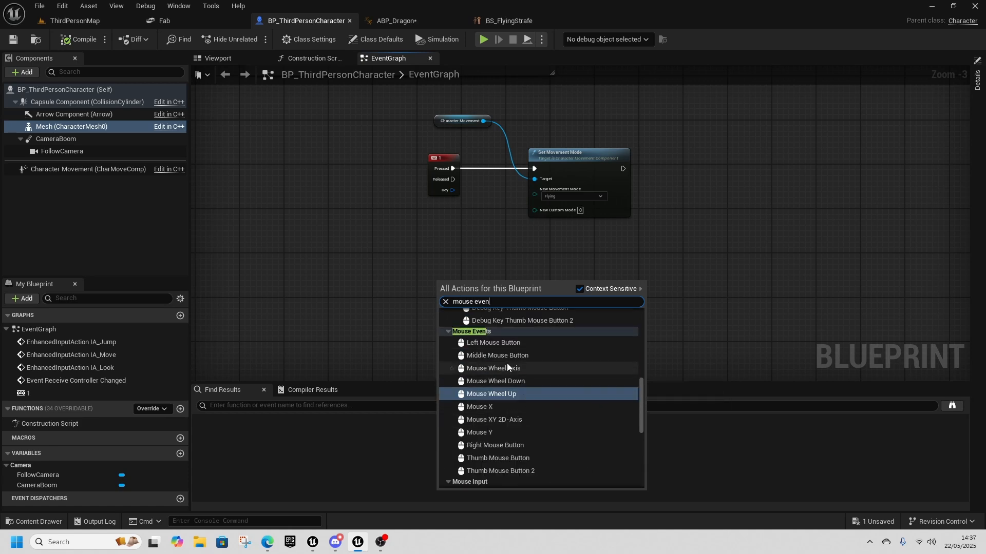
left_click(493, 445)
right_click_drag(523, 279, 351, 300)
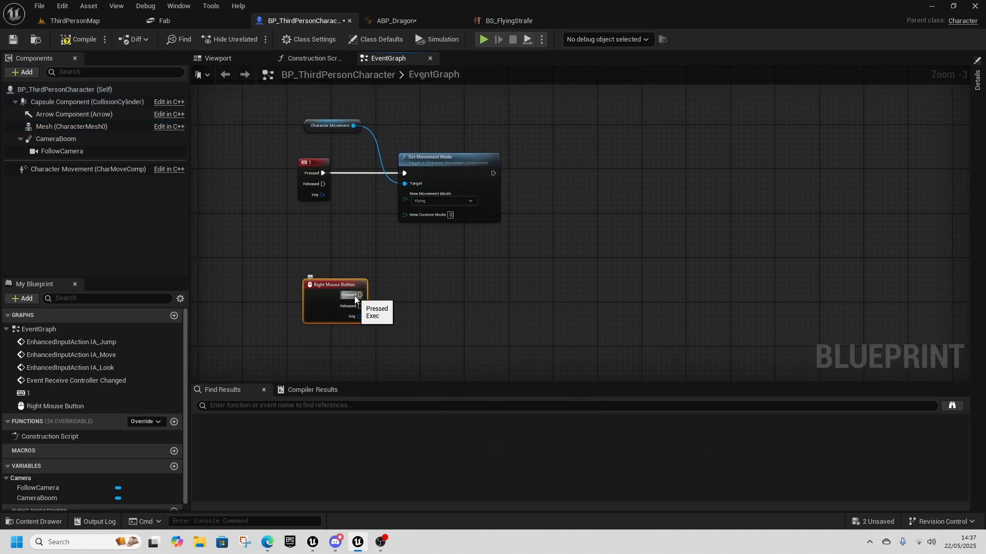
- Add a Character Movement reference with a Set Use Controller Desired Rotation node targeting it beside the Right Mouse Button event
left_click_drag(357, 296, 487, 300)
left_click(442, 327)
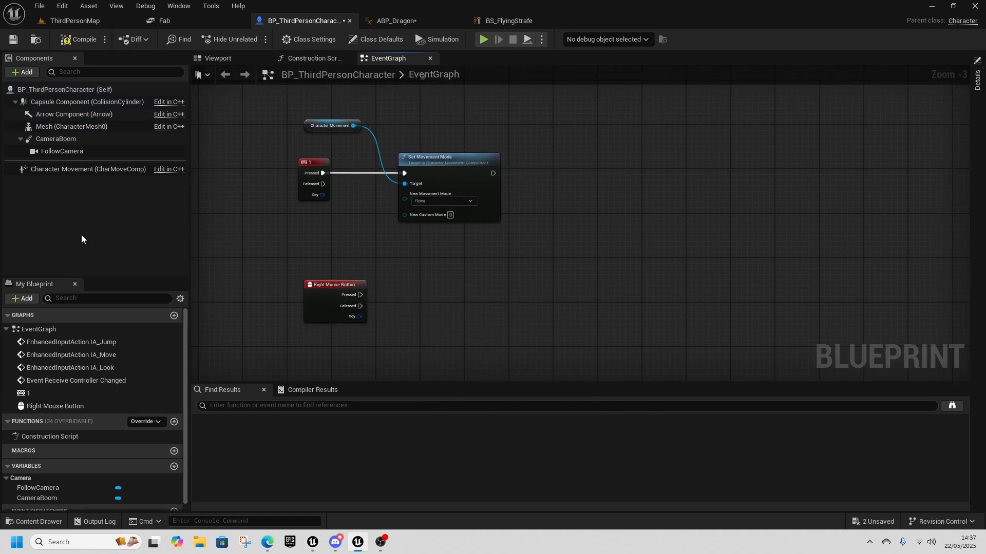
left_click_drag(69, 173, 328, 252)
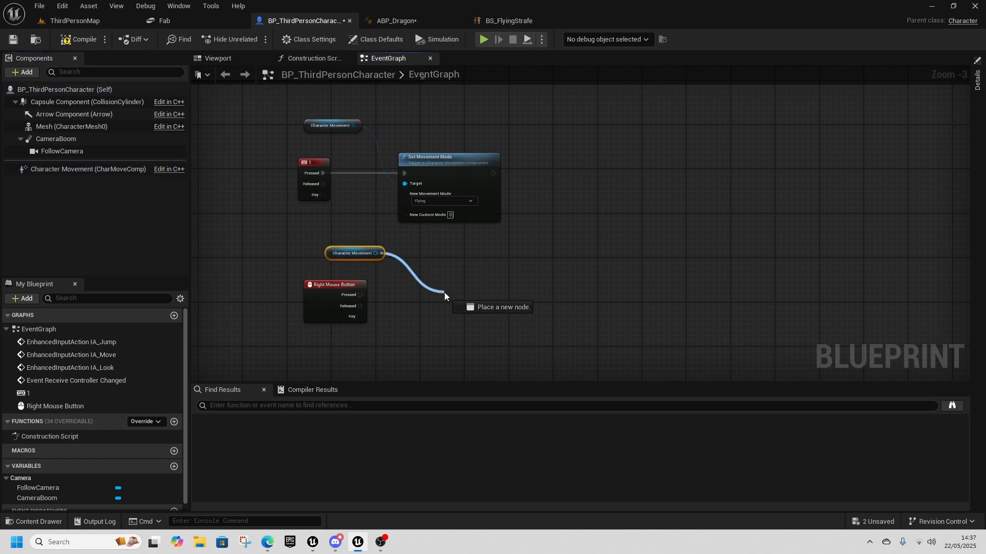
left_click_drag(445, 292, 445, 291)
type("set control")
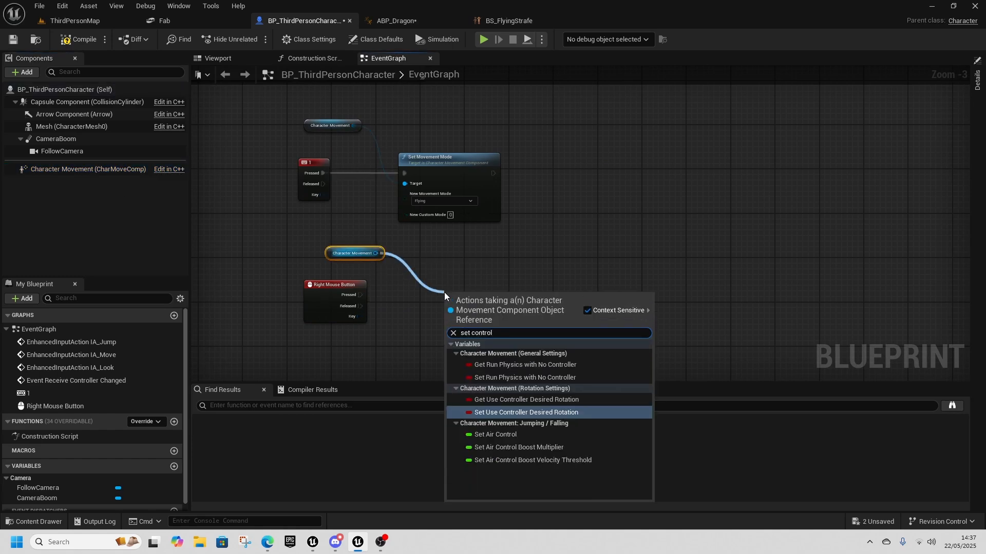
left_click(527, 415)
left_click_drag(485, 304, 508, 304)
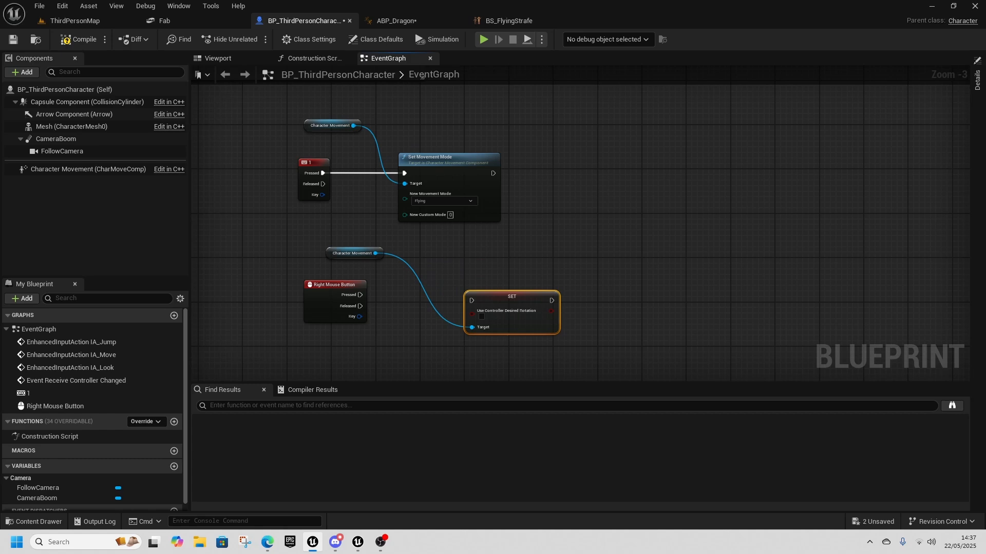
- Add a Set Orient Rotation to Movement node and chain it between Right Mouse Button Pressed and the Use Controller Desired Rotation setter
left_click_drag(408, 301, 421, 316)
type("set orien")
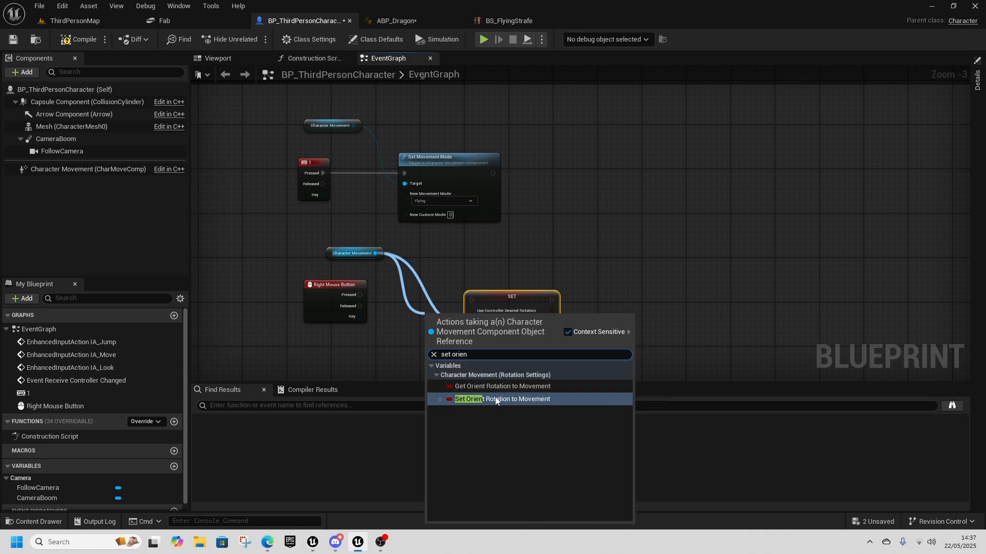
left_click(496, 400)
left_click_drag(522, 305, 610, 333)
left_click_drag(504, 322, 621, 307)
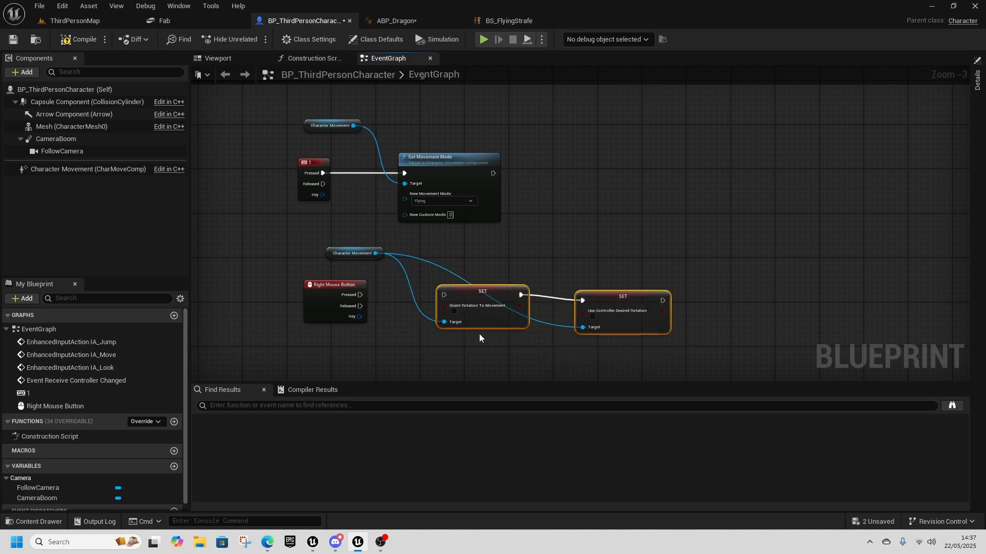
left_click_drag(334, 286, 444, 295)
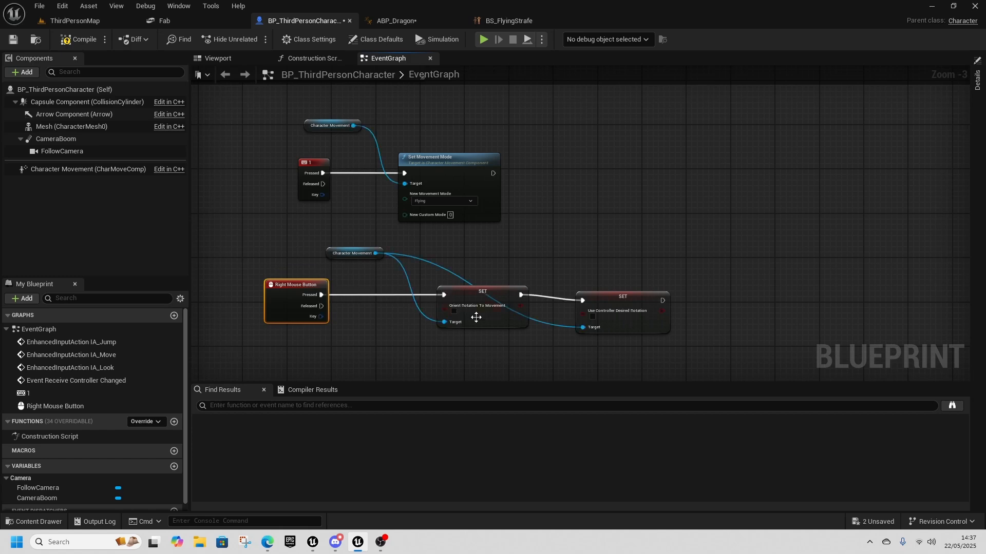
- Enable Use Controller Desired Rotation on the Pressed branch and move both SET nodes up to free space beneath them
left_click(592, 316)
left_click_drag(600, 325, 599, 324)
left_click_drag(583, 314, 627, 278)
left_click(532, 274)
mouse_move(486, 265)
left_mouse_down()
mouse_move(599, 315)
mouse_move(620, 258)
left_mouse_up()
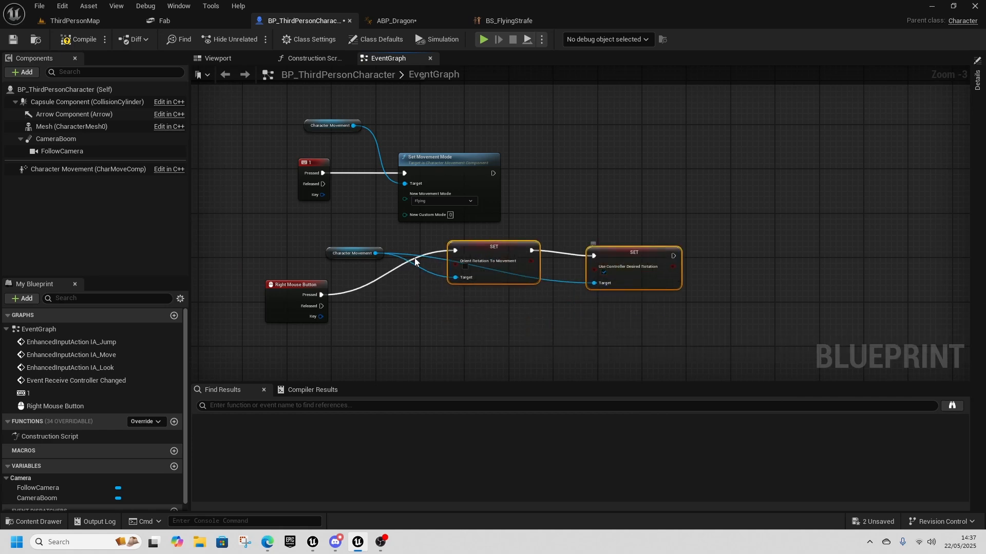
- Duplicate the rotation setters for the Released output, enabling Orient Rotation to Movement and disabling Use Controller Desired Rotation
key("ctrl+c")
key("ctrl+v")
left_click_drag(676, 314, 493, 326)
left_click_drag(321, 306, 471, 323)
left_click(481, 339)
right_click_drag(716, 296, 558, 309)
left_click(622, 321)
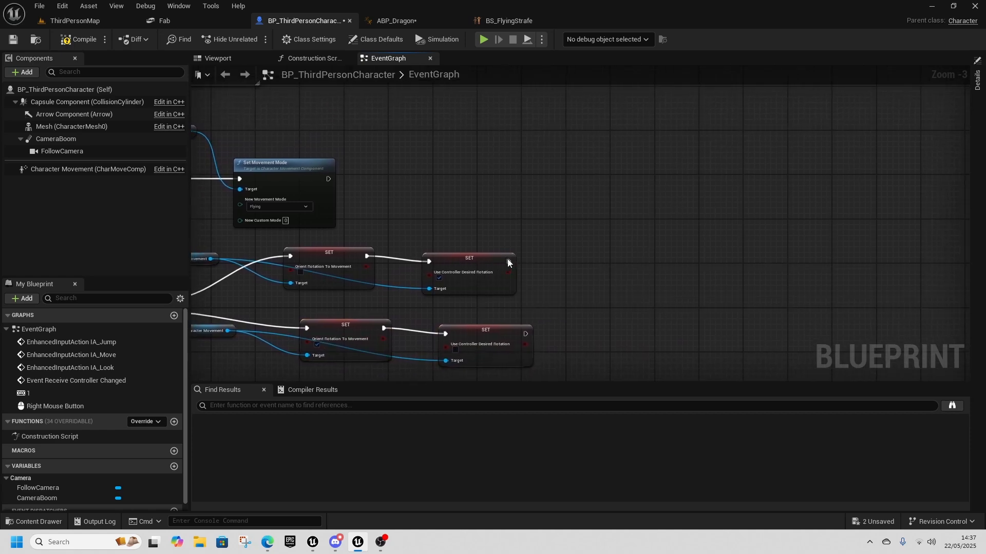
left_click_drag(509, 261, 618, 264)
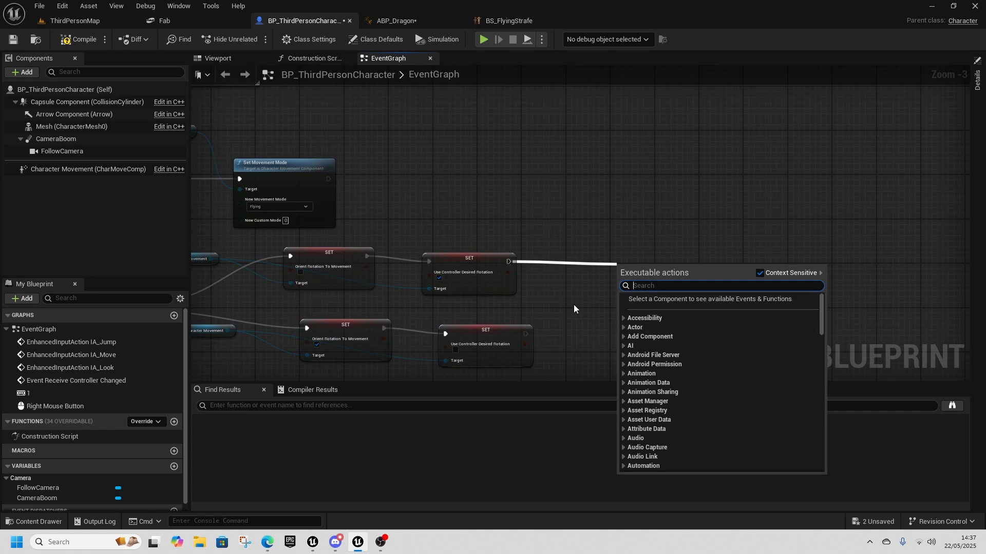
left_click(525, 278)
left_click_drag(509, 261, 580, 262)
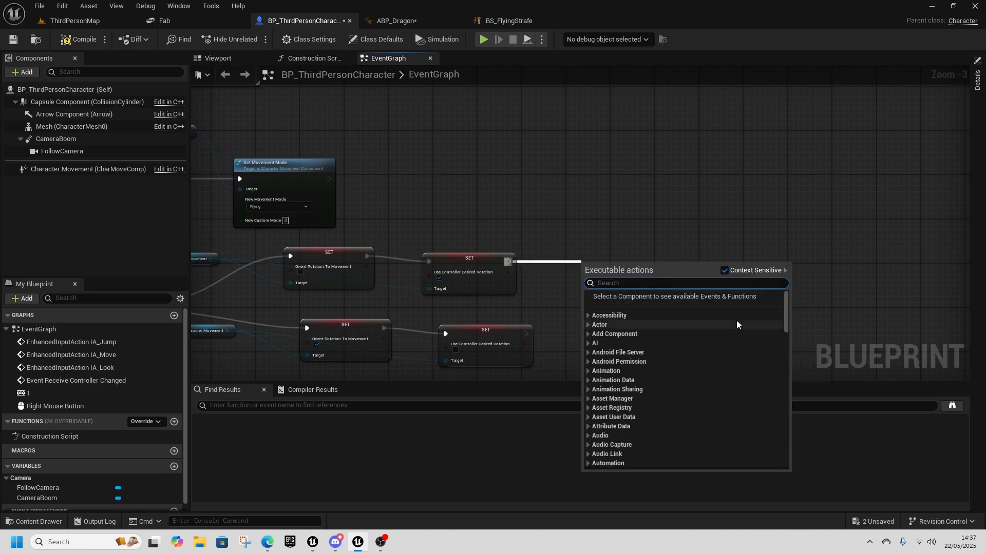
- Promote the Pressed branch's Use Controller Desired Rotation output to a Boolean variable named Strafe, with its setter ending the branch
left_click_drag(508, 272, 570, 268)
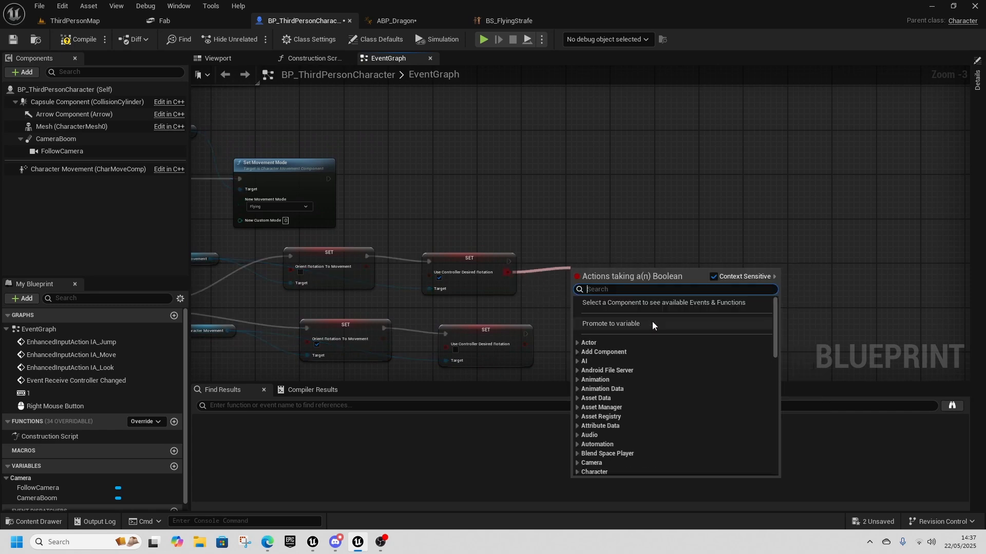
left_click(622, 324)
left_click_drag(590, 283, 579, 278)
scroll(97, 465, "down", 1)
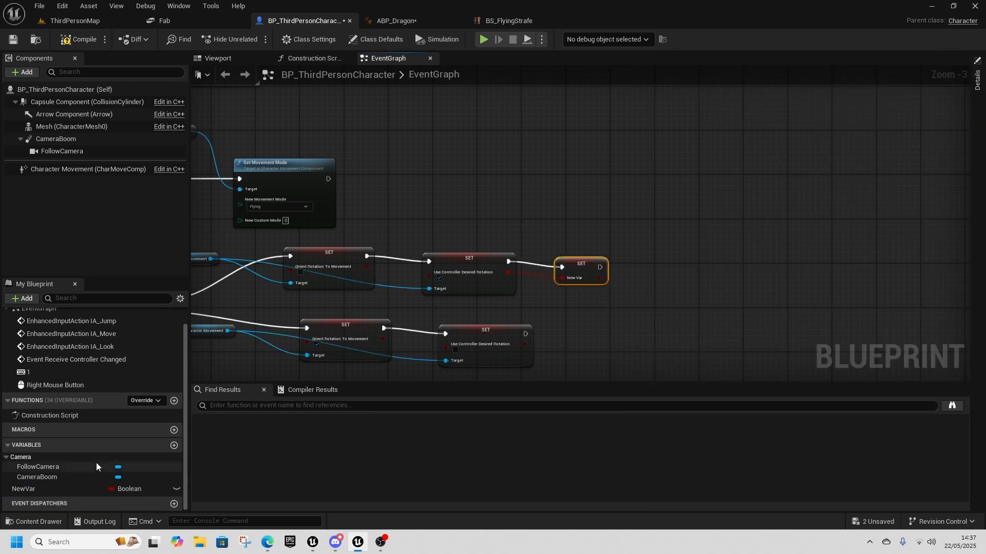
right_click(69, 489)
left_click(106, 418)
type("Straf")
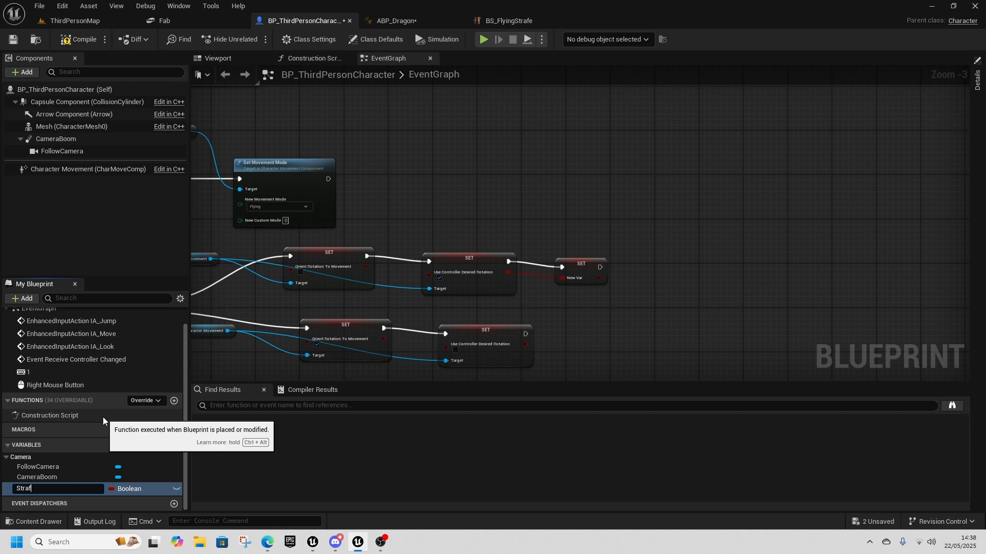
type("e")
key("Return")
- Duplicate the Set Strafe node and connect it to the Use Controller Desired Rotation setter at the end of the Released branch
left_click(601, 283)
key("ctrl+c")
key("ctrl+v")
left_click_drag(683, 363, 605, 326)
left_click_drag(526, 334, 567, 344)
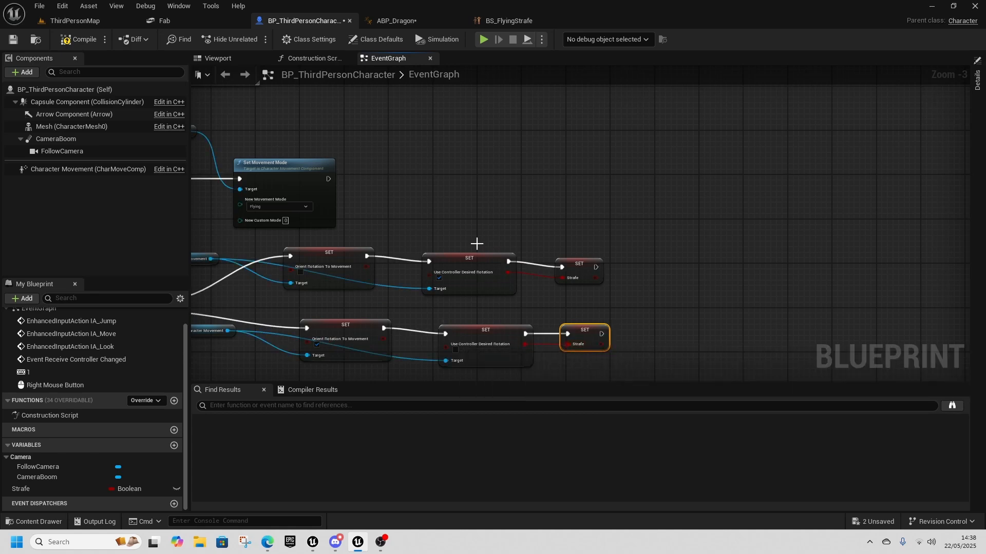
- Add another output pin to the Sequence node in ABP_Dragon's event graph and shift the node up and away from its neighbours
left_click(396, 21)
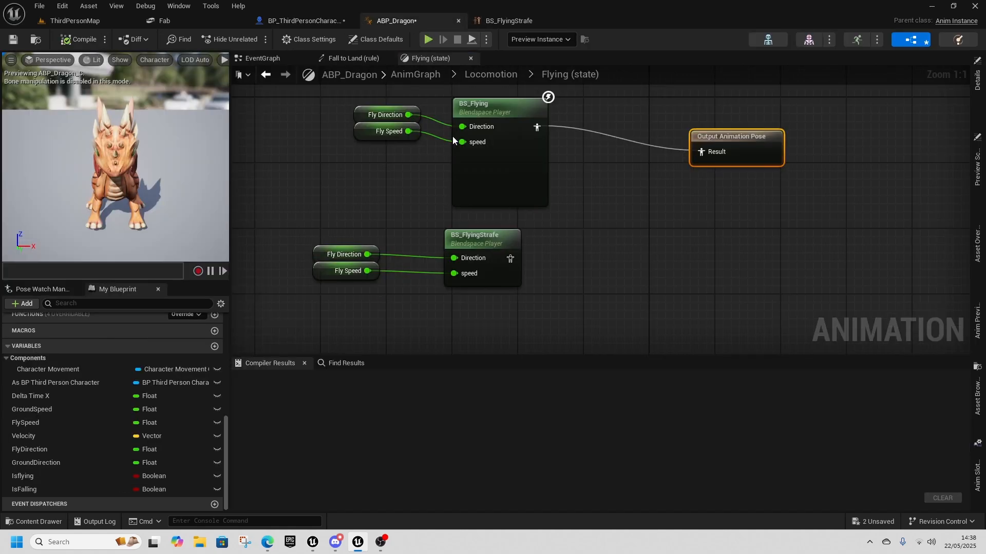
left_click(263, 58)
right_click_drag(362, 215, 515, 207)
left_click(512, 195)
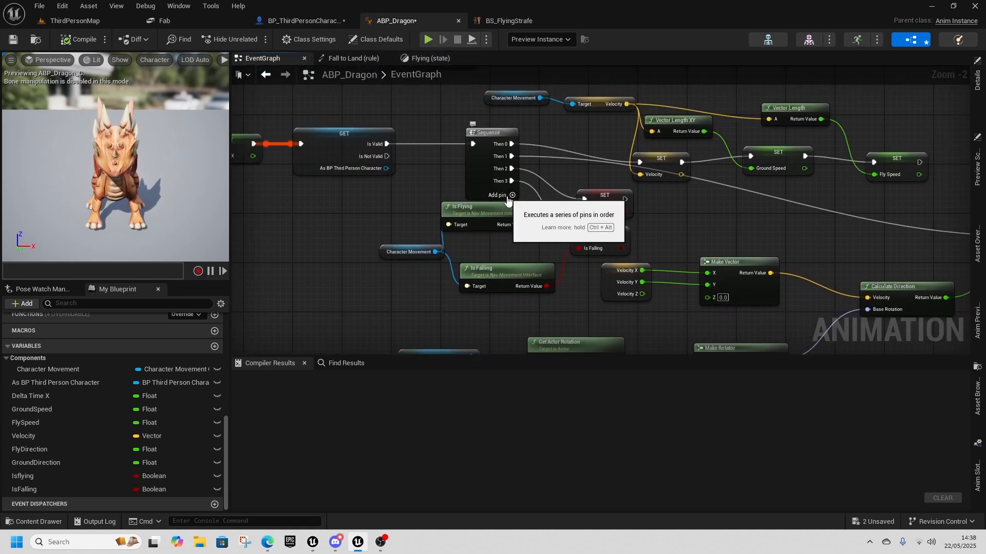
left_click_drag(483, 132, 440, 113)
- Close the Compiler Results and Find Results panels to give the event graph more room
right_click_drag(395, 242, 450, 184)
right_click_drag(490, 295, 421, 205)
scroll(430, 257, "up", 2)
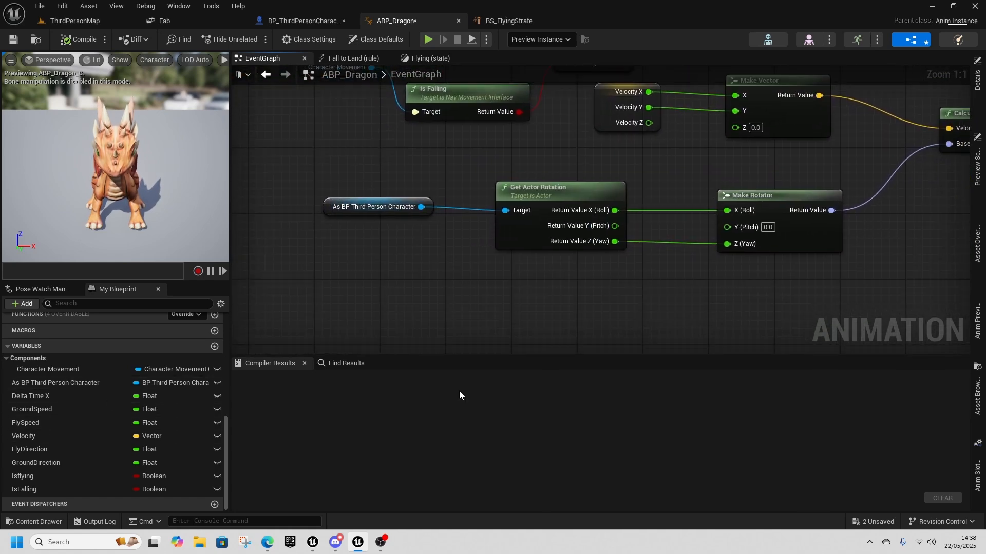
left_click(305, 364)
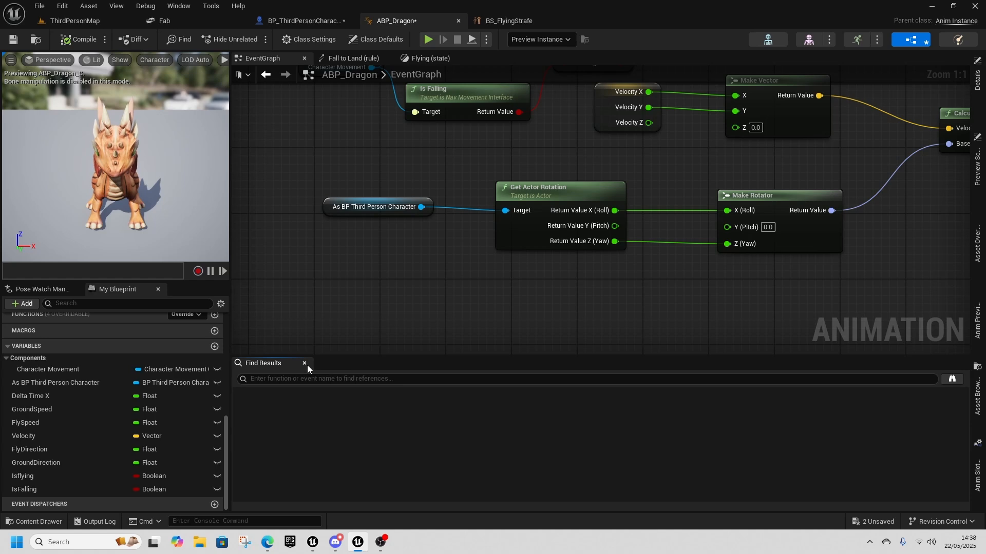
left_click(305, 364)
- Get Strafe from a new As BP Third Person Character reference and promote it to a Boolean variable named Strafe
left_click_drag(56, 383, 333, 341)
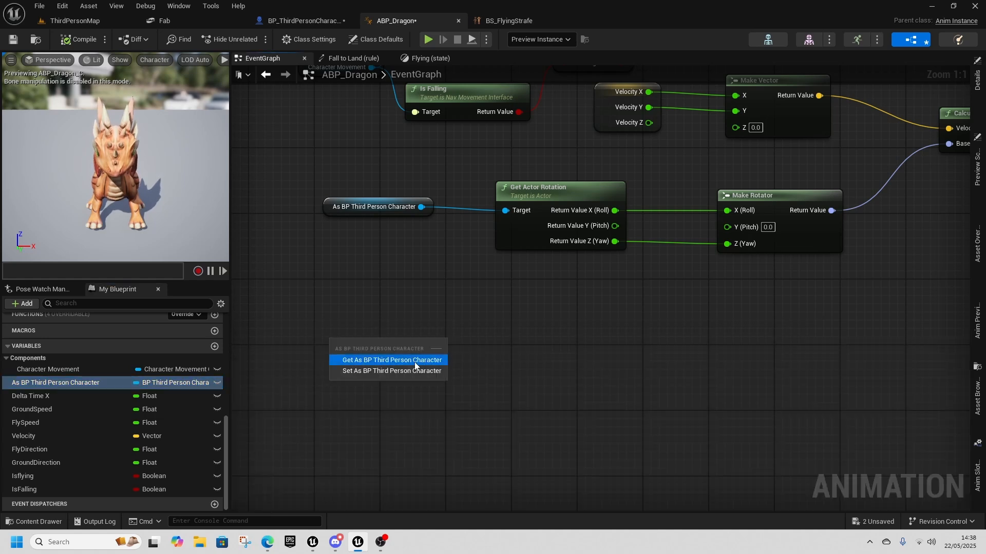
left_click(408, 361)
left_click_drag(421, 346, 521, 340)
type("stra")
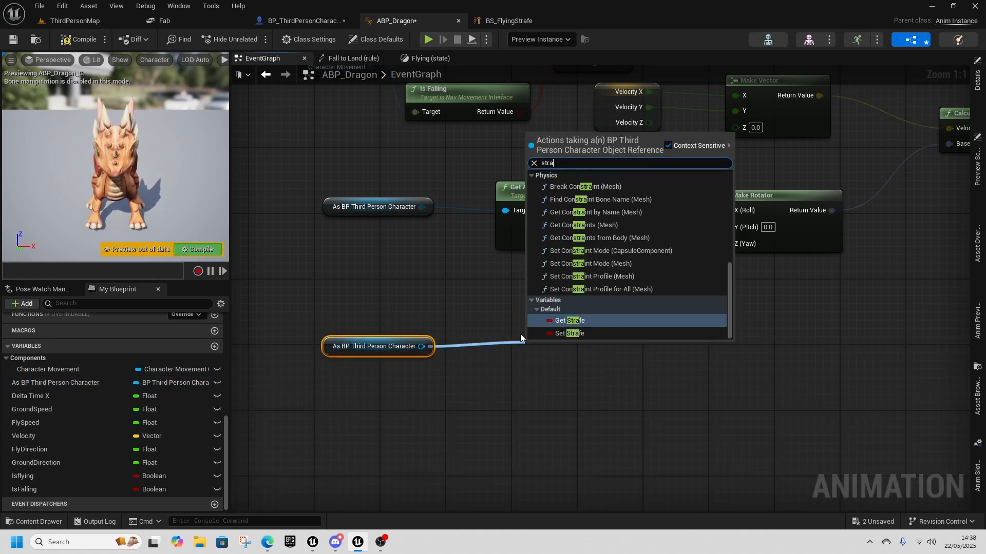
type("fe")
left_click(564, 206)
left_click_drag(598, 346, 704, 300)
left_click(769, 338)
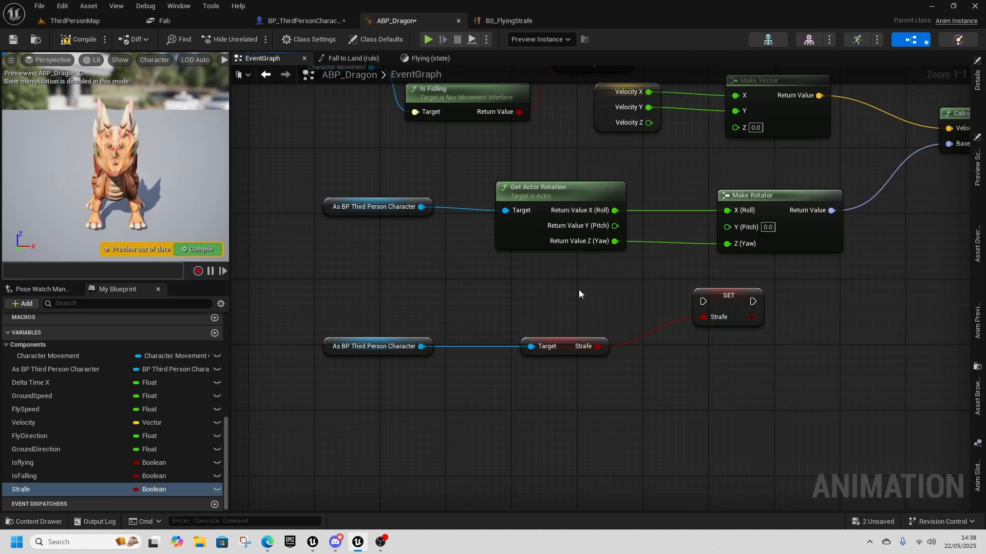
- Connect the Sequence's new output to the Set Strafe node, bending the wire below the other nodes with a reroute point
right_click_drag(601, 288, 479, 348)
scroll(421, 298, "down", 1)
right_click_drag(320, 220, 421, 349)
left_click_drag(402, 188, 668, 387)
scroll(674, 371, "up", 1)
right_click_drag(471, 343, 496, 412)
double_click(527, 283)
left_click_drag(529, 282, 423, 469)
scroll(574, 387, "down", 1)
right_click_drag(576, 385, 362, 443)
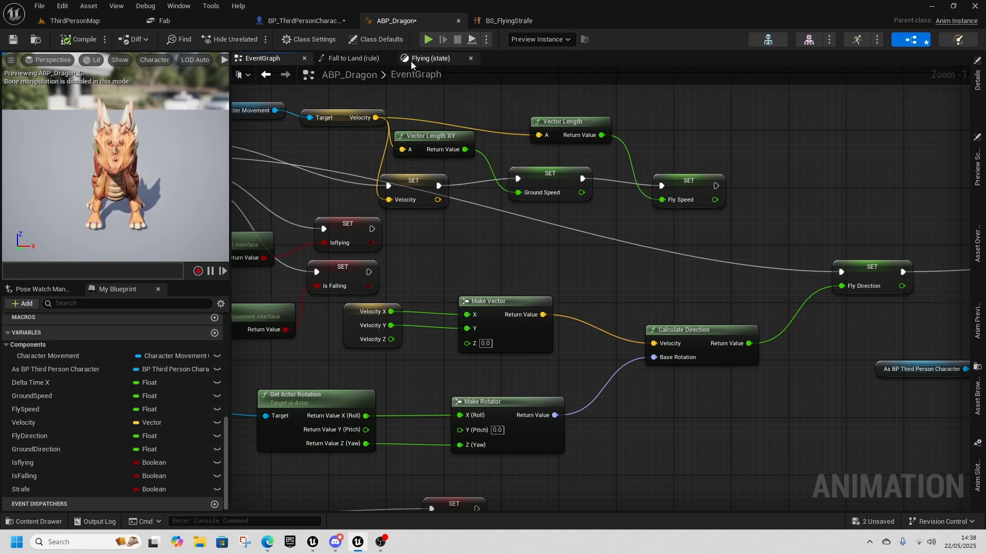
- Add a Blend Poses by bool node driven by Strafe in the Flying state and connect it to the Output Animation Pose
left_click(429, 59)
right_click_drag(547, 242, 502, 283)
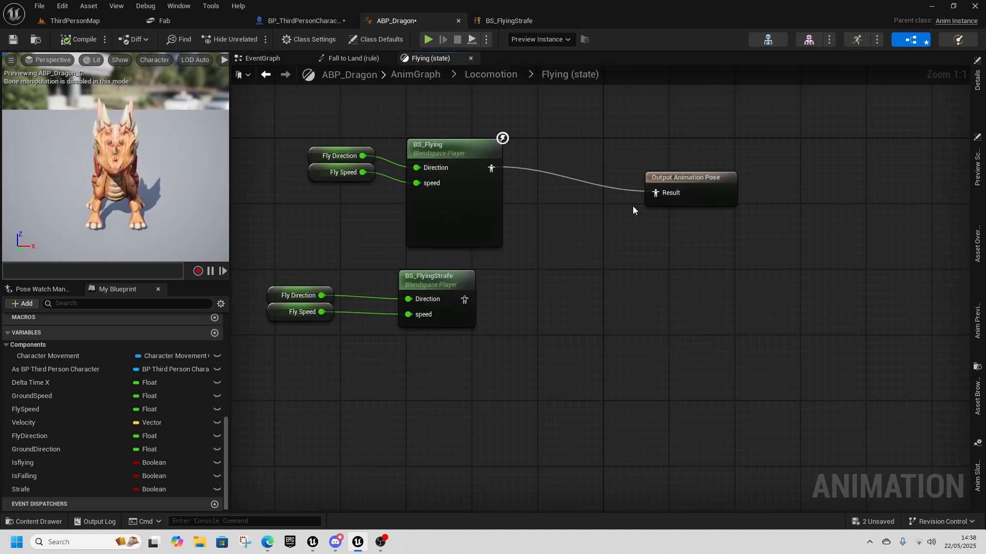
left_click_drag(33, 492, 403, 369)
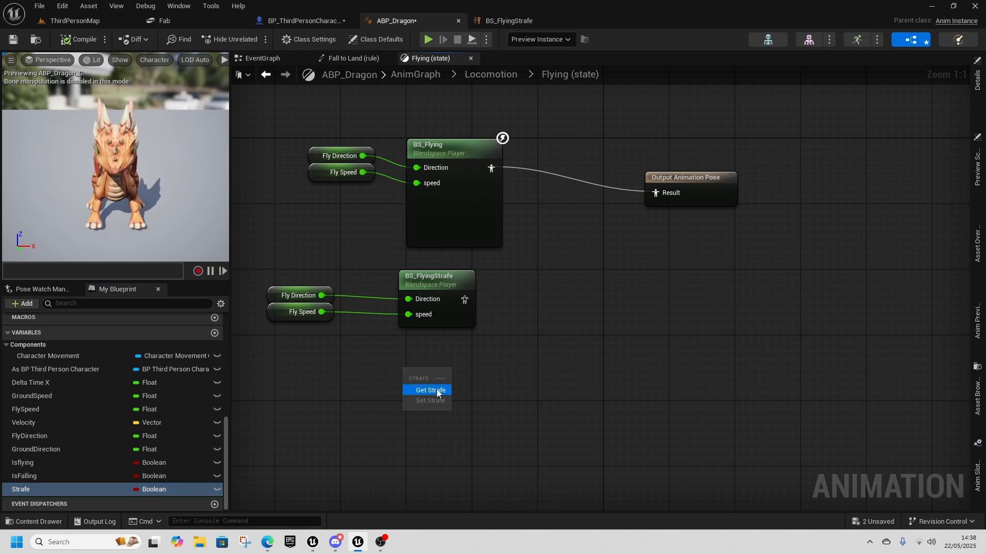
left_click(437, 389)
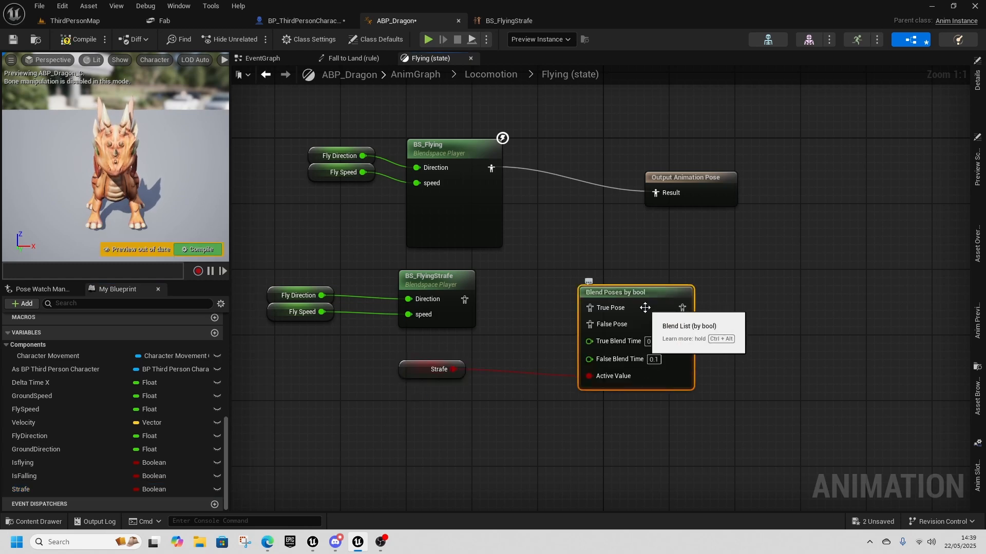
left_click_drag(644, 308, 655, 193)
right_click_drag(508, 220, 539, 277)
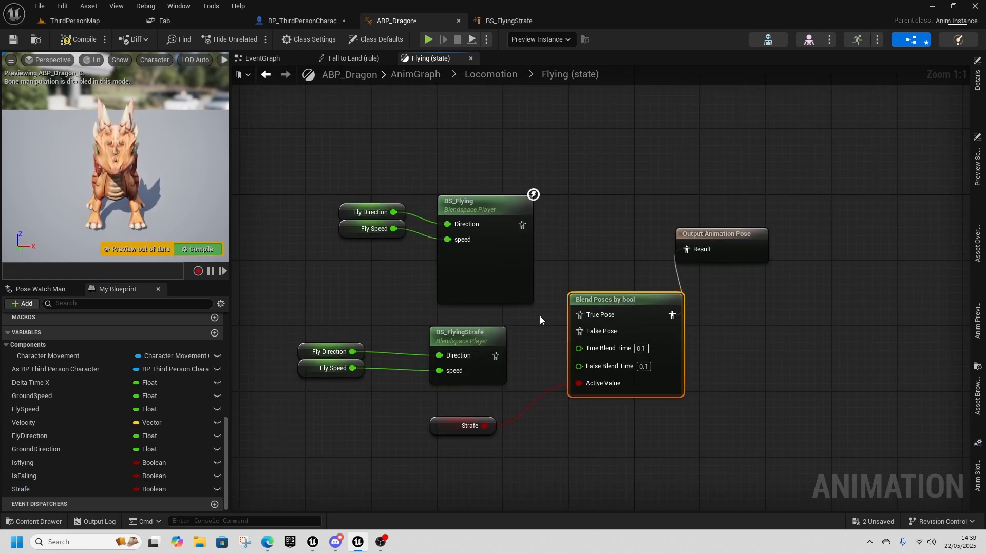
- Connect BS_FlyingStrafe to True Pose and BS_Flying to False Pose, arranging the strafe nodes above the flying ones
left_click_drag(501, 363, 584, 330)
left_click_drag(297, 332, 496, 136)
left_click_drag(331, 199, 490, 258)
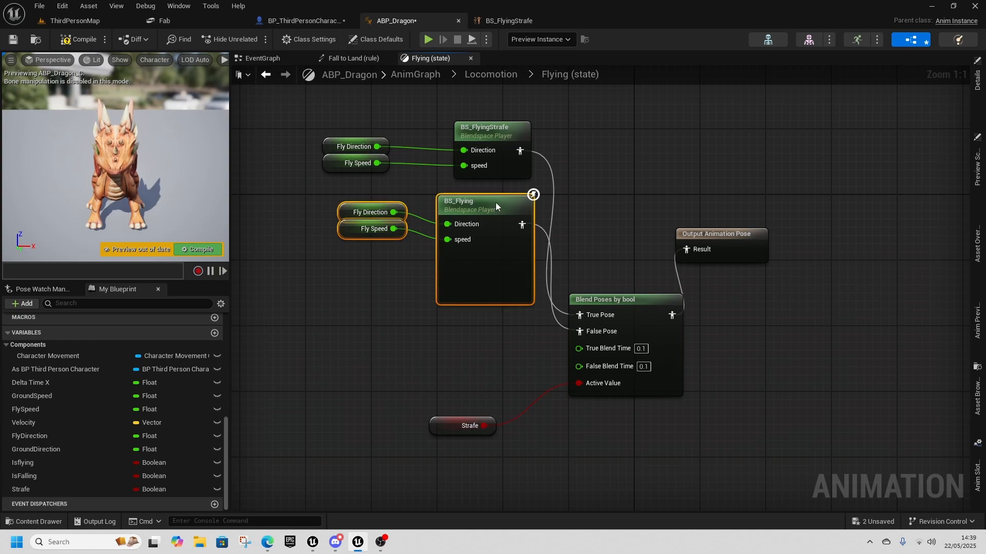
left_click_drag(494, 201, 453, 259)
- Playtest ThirdPersonMap, jumping into the air and flying the dragon forward, back and to both sides
left_click(94, 21)
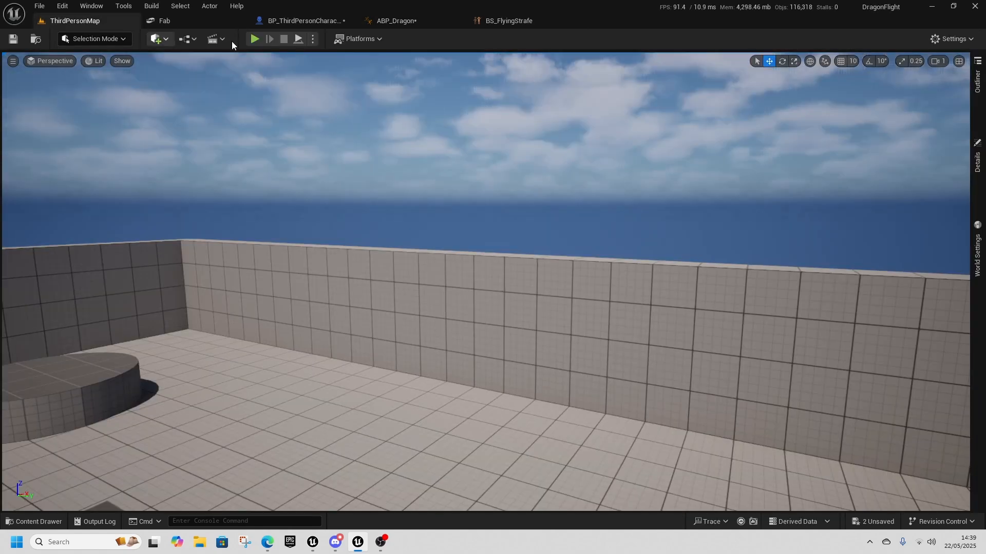
left_click(255, 39)
key("space")
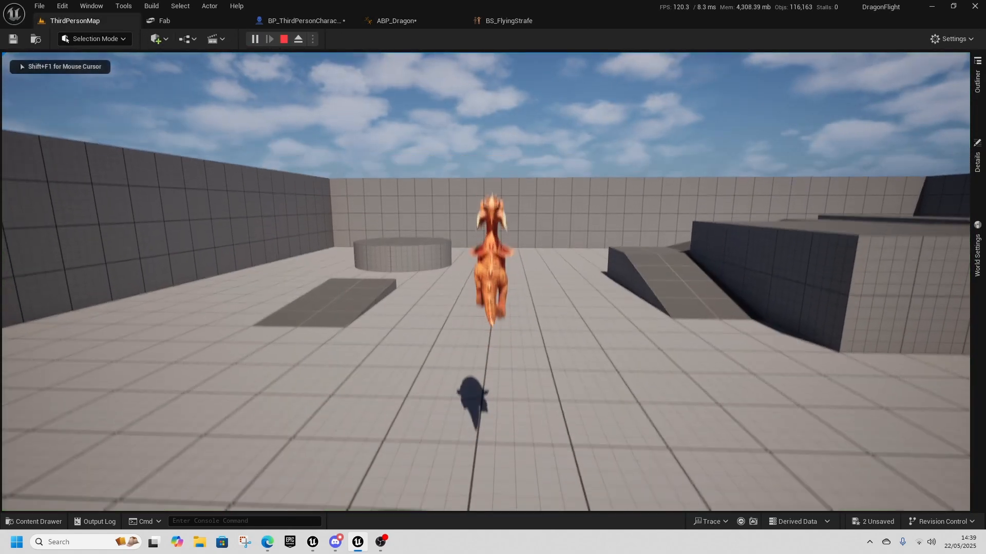
key("w")
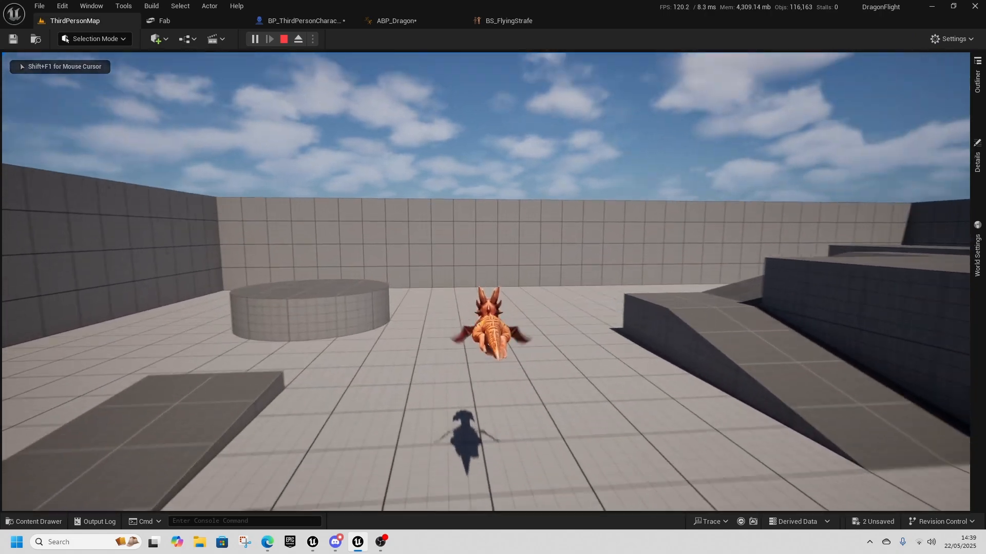
key("a")
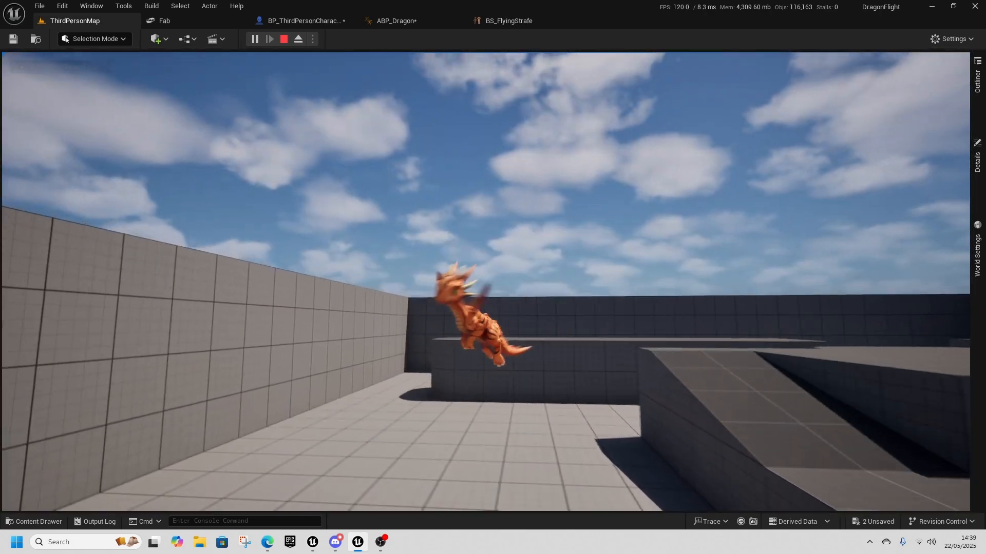
key("s")
key("d")
key("w")
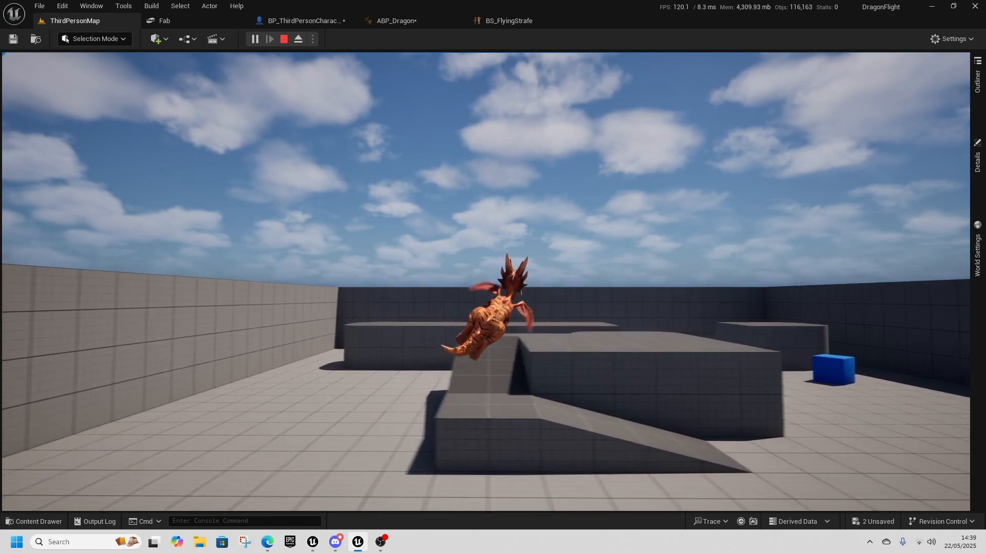
key("a")
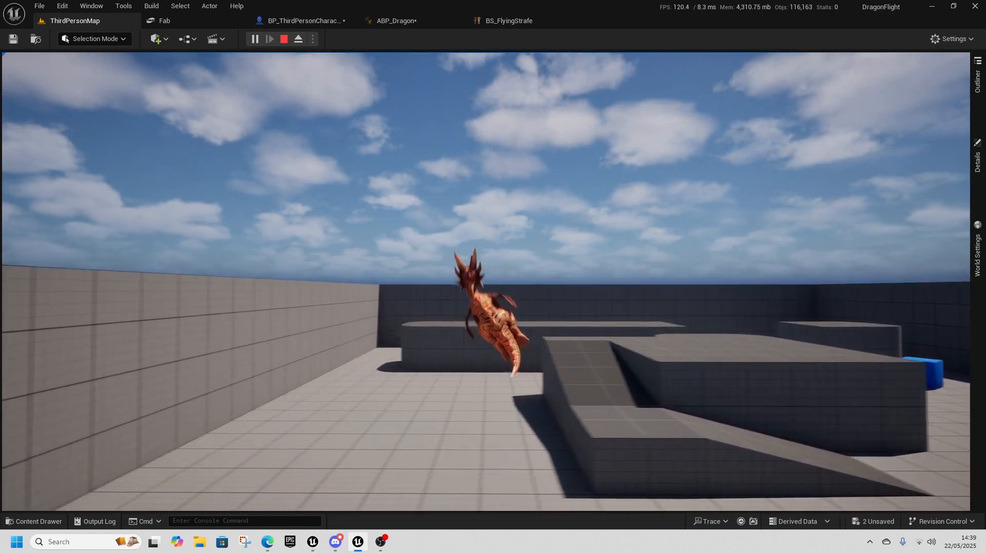
key("s")
key("w")
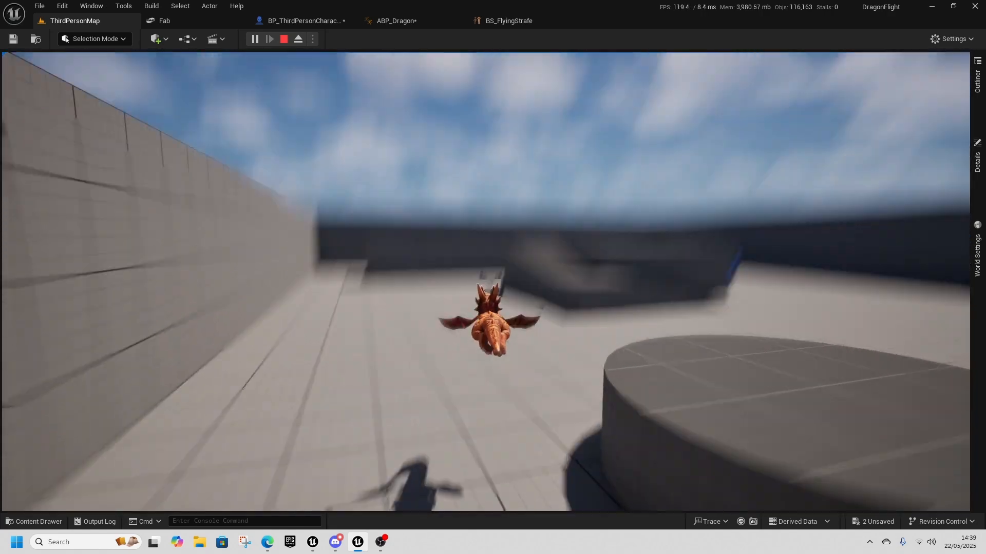
key("w")
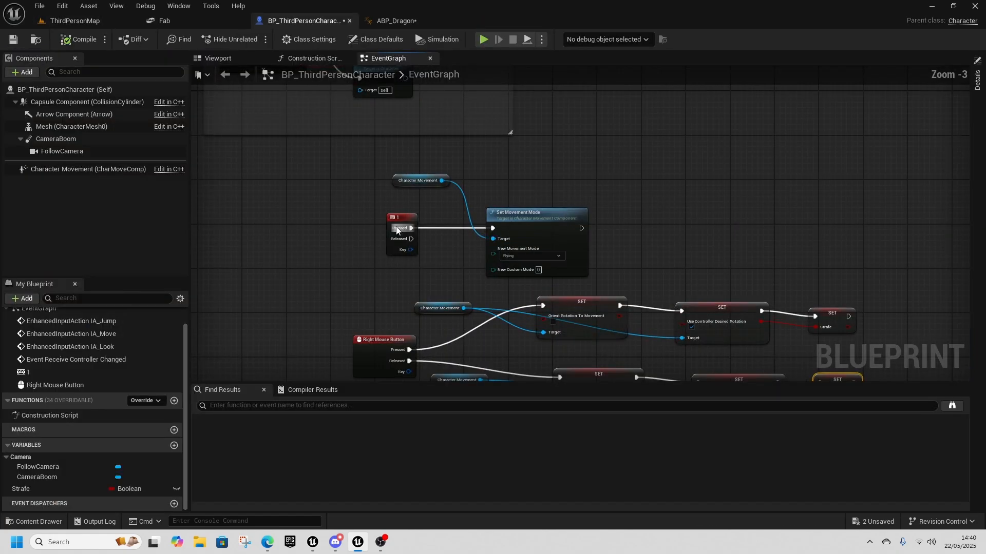
- Insert a Flip Flop after the 1 key's Pressed output and move the Flying Set Movement Mode nodes clear of it
left_click_drag(396, 230, 362, 233)
type("flip")
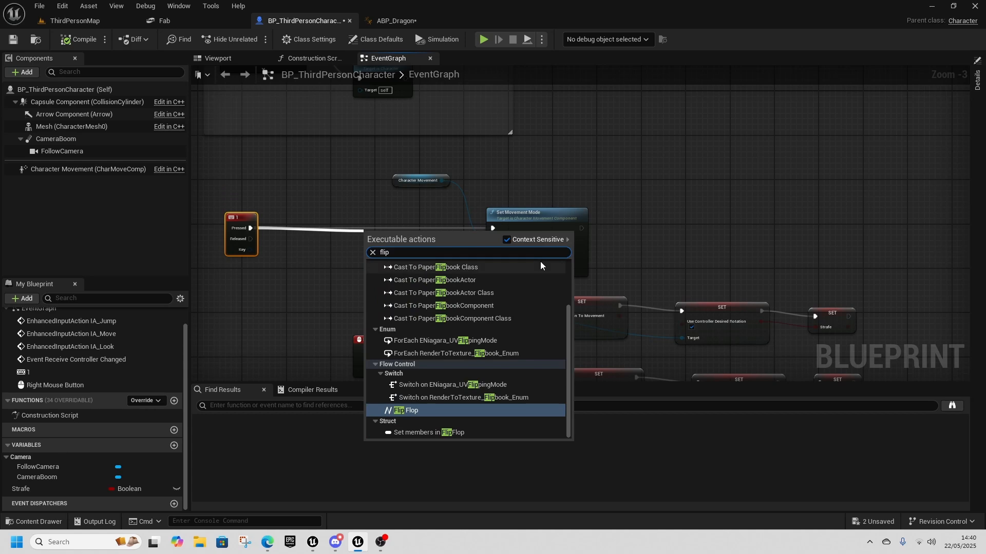
left_click(408, 410)
left_click_drag(371, 234, 328, 212)
left_click_drag(406, 167, 513, 246)
left_click_drag(535, 214, 694, 159)
- Duplicate the Set Movement Mode nodes, connect the copy to the Flip Flop's B output and set its mode to Falling
key("ctrl+c")
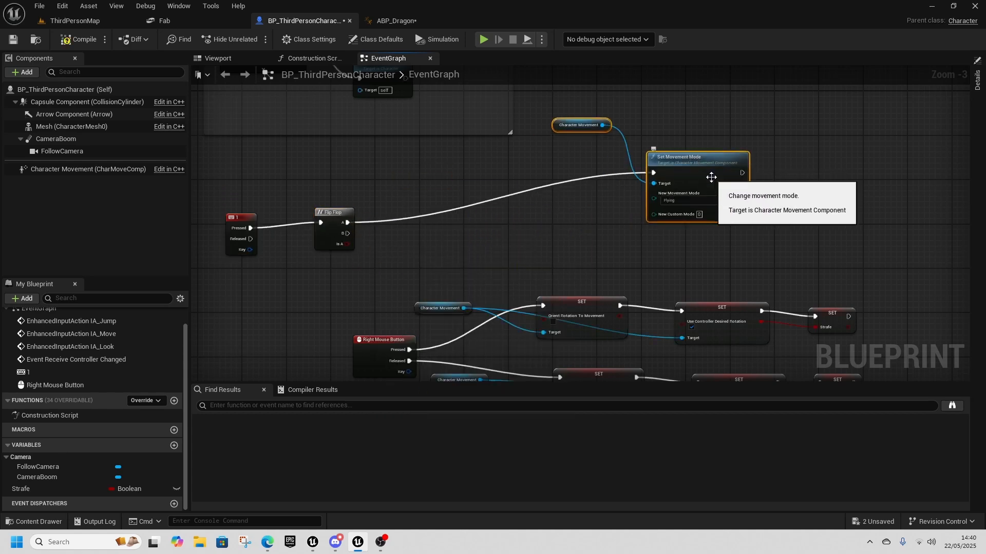
key("ctrl+v")
left_click_drag(888, 230, 539, 220)
left_click_drag(347, 234, 508, 229)
left_click(549, 256)
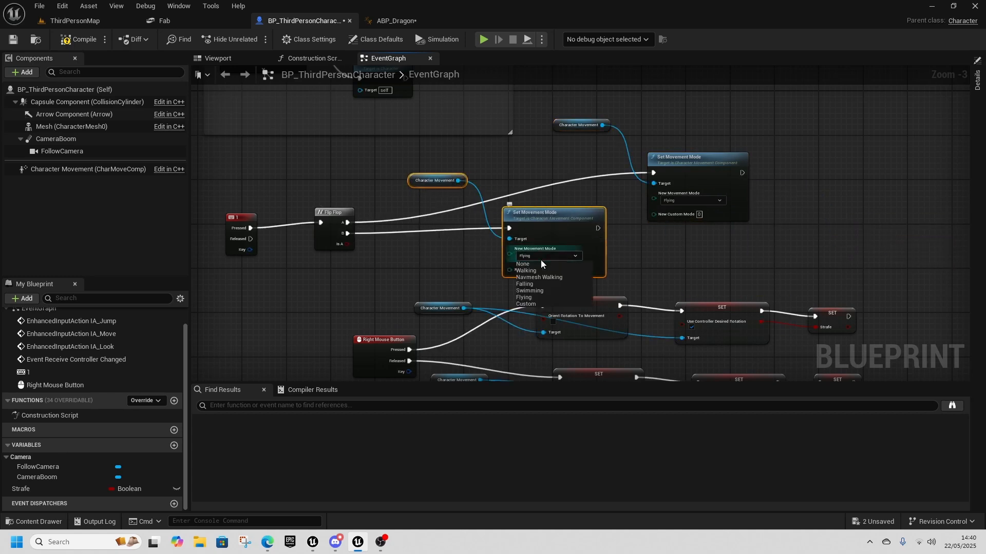
left_click(531, 285)
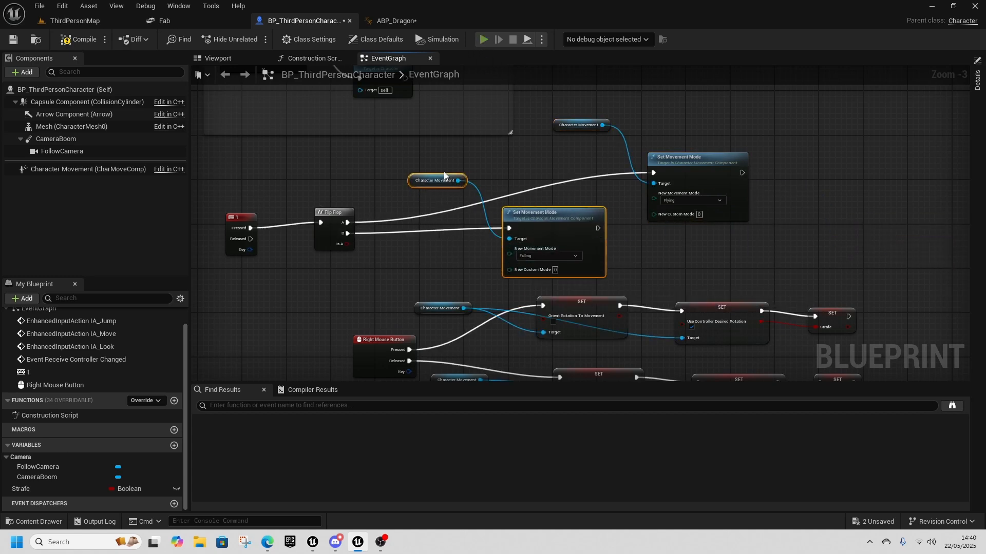
- Playtest the dragon's walking, jumping and flight toggle, and end the session
left_click(484, 39)
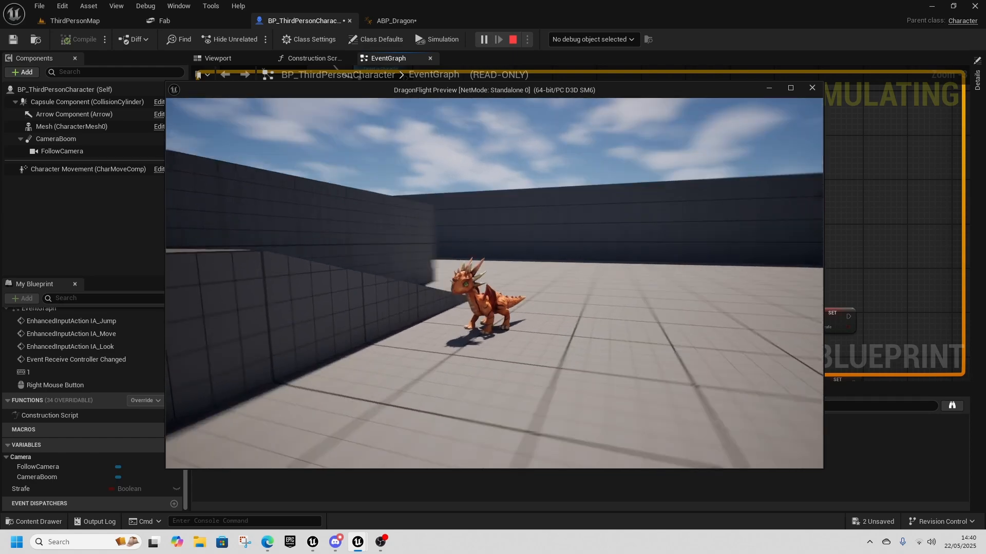
key("w")
key("space")
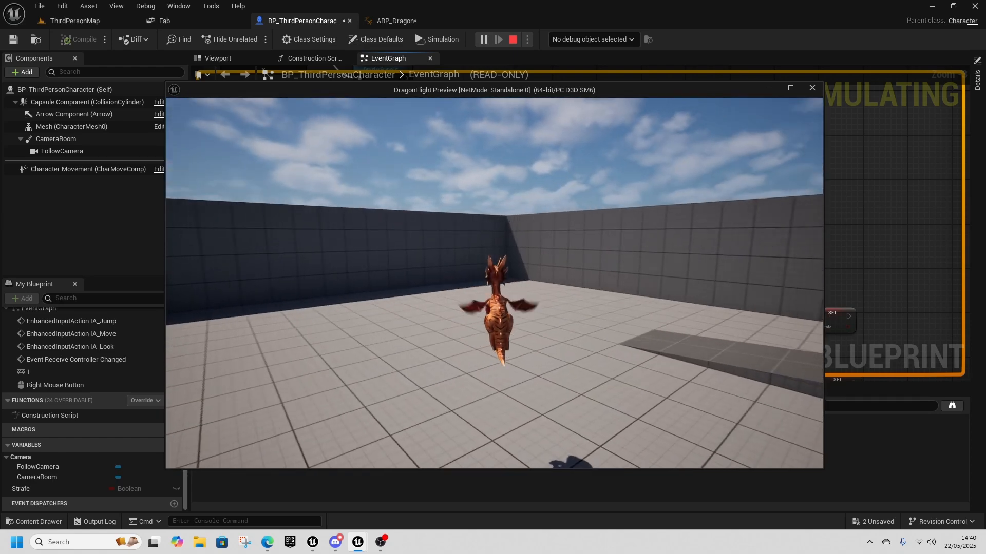
key("Escape")
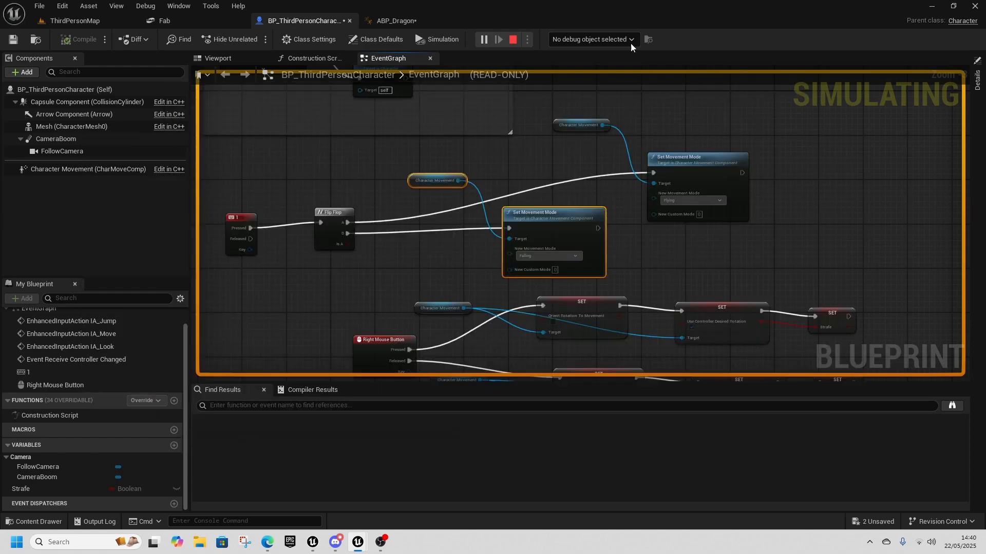
left_click(513, 39)
- Open ABP_Dragon's Flying to Fall transition rule, connect Isflying directly to the AND node and delete the bypassed NOT node
left_click(395, 21)
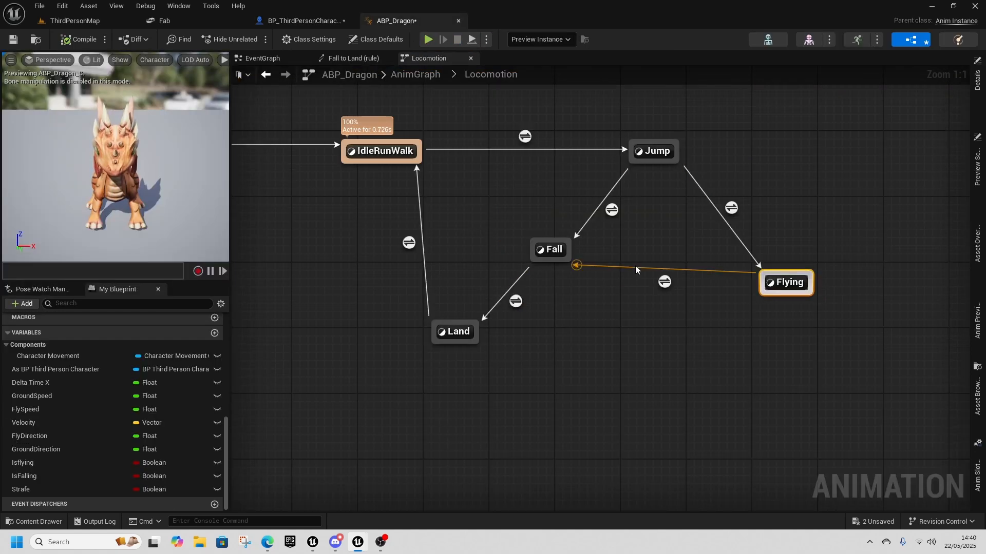
mouse_move(666, 285)
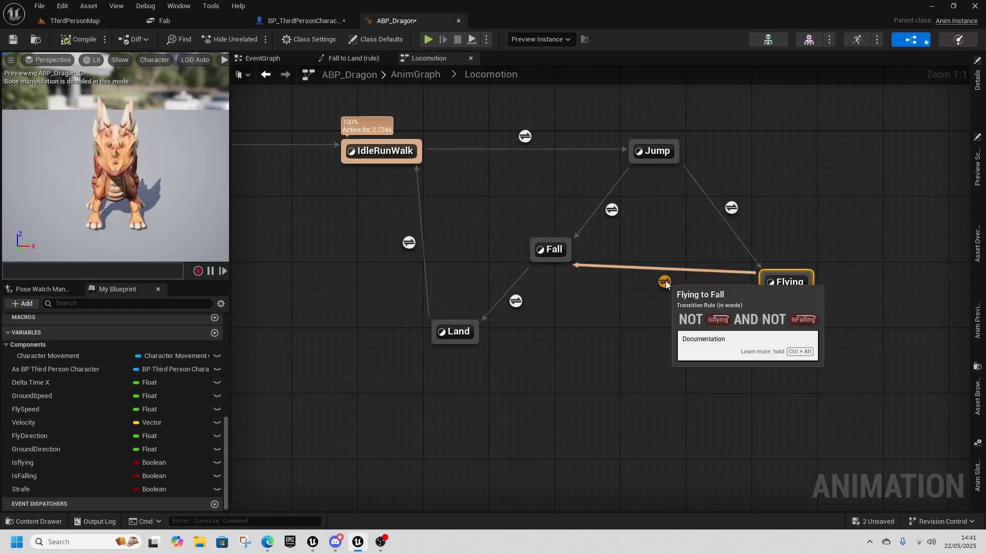
right_click_drag(665, 285, 607, 269)
double_click(606, 266)
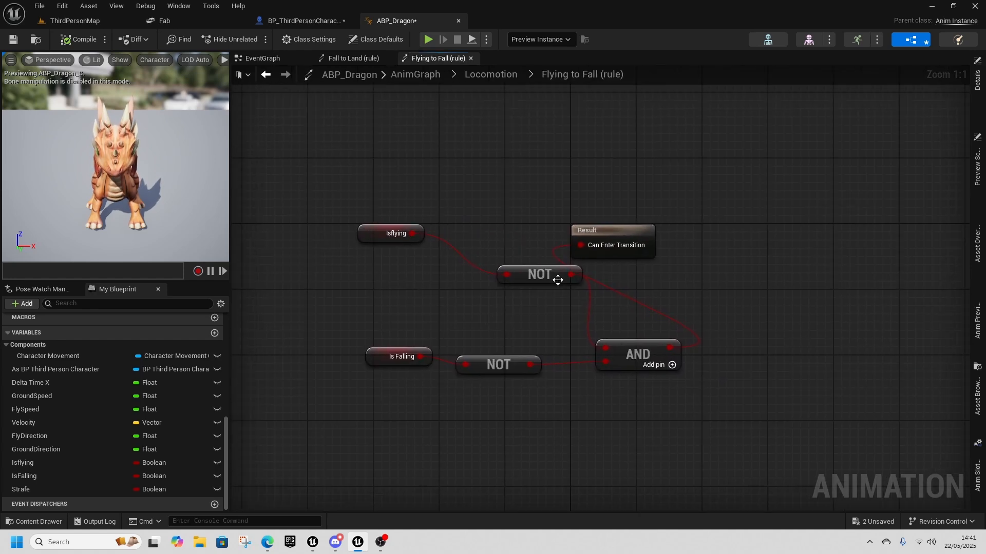
left_click_drag(412, 233, 606, 348)
left_click_drag(496, 291, 479, 307)
key("Delete")
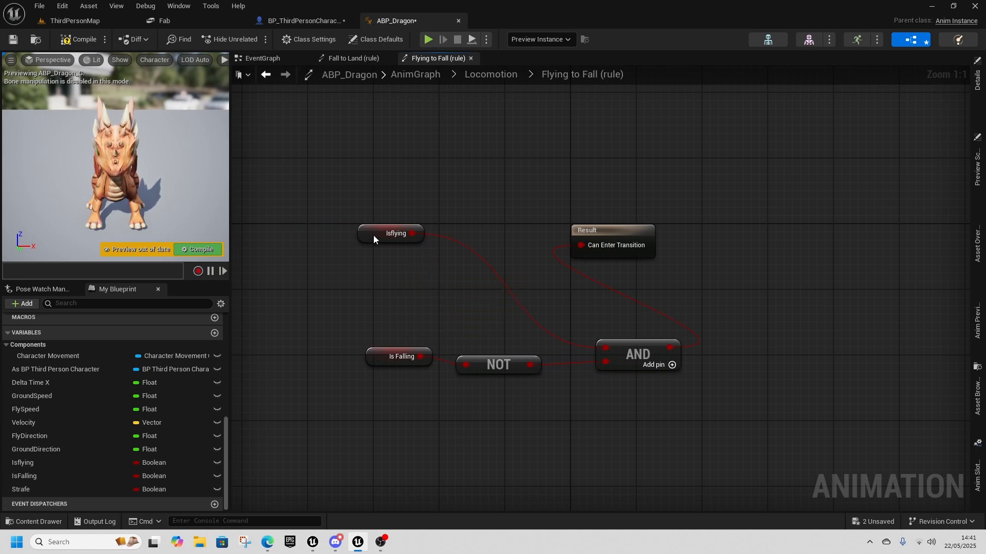
- Route Isflying through the remaining NOT into the AND node and connect Is Falling directly to the AND's second input
left_click_drag(374, 235, 443, 317)
left_click_drag(389, 353, 462, 391)
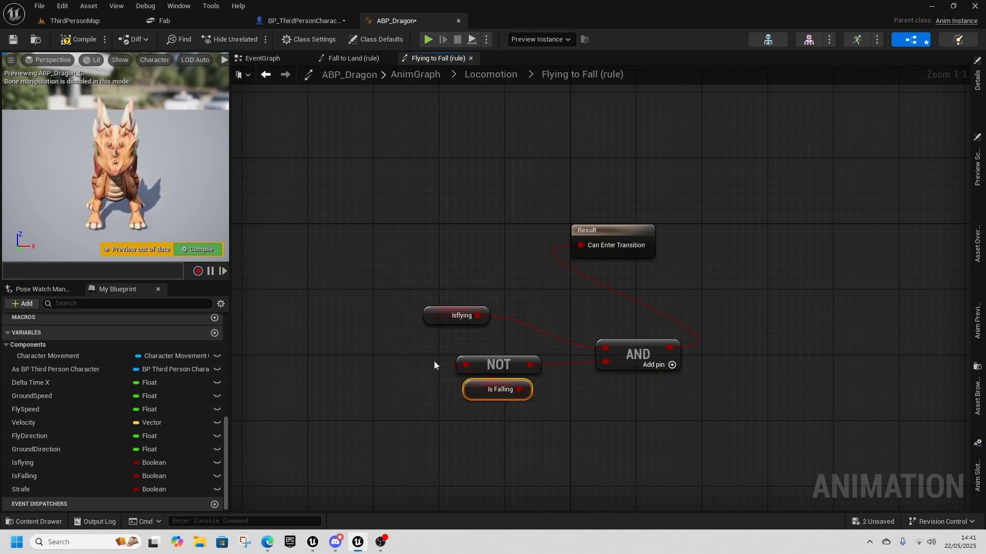
left_click(442, 316)
left_click_drag(478, 315, 466, 368)
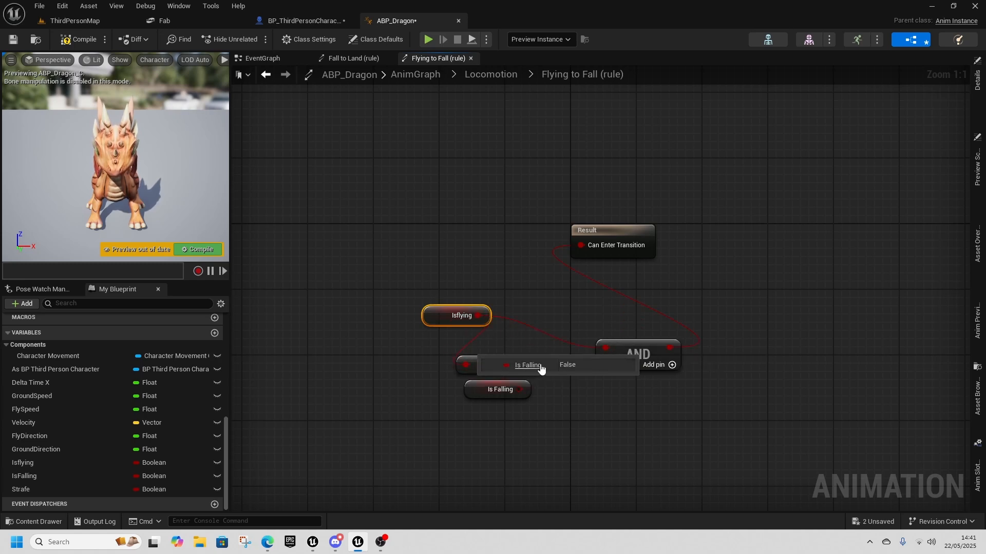
left_click_drag(529, 364, 606, 348)
left_click_drag(520, 389, 605, 365)
- Playtest the dragon in ThirdPersonMap, checking flight, the drop back to the ground and walking, and end the session
left_click(85, 23)
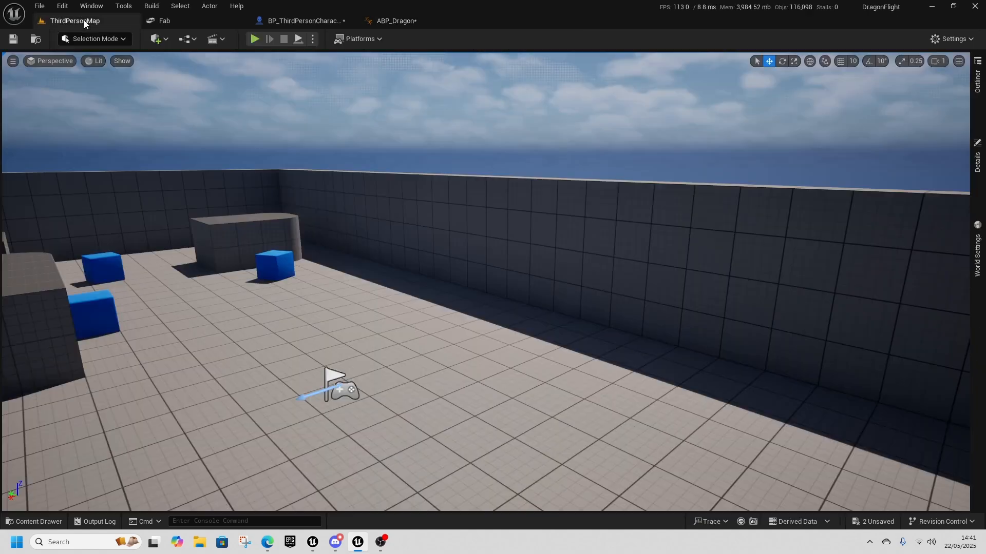
left_click(253, 40)
key("w")
key("a")
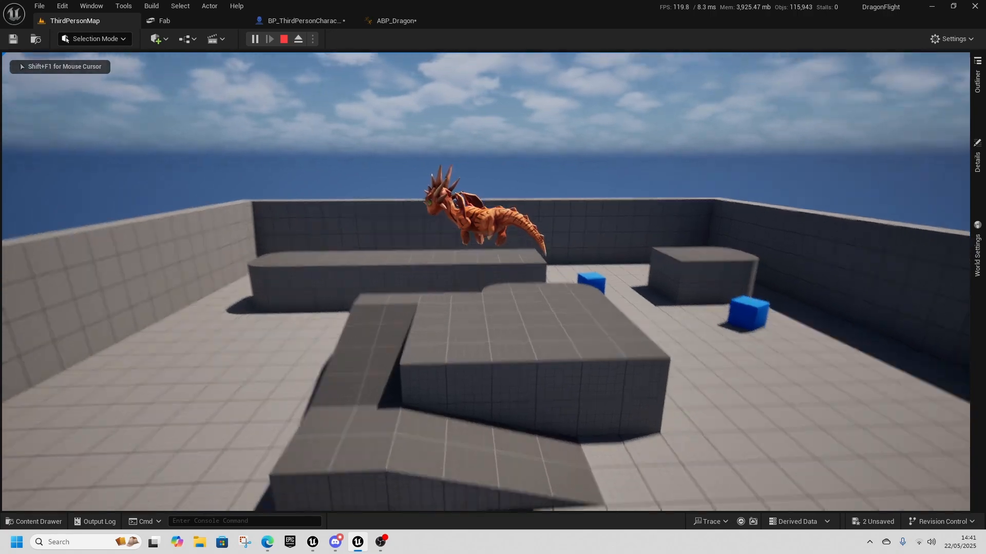
key("w")
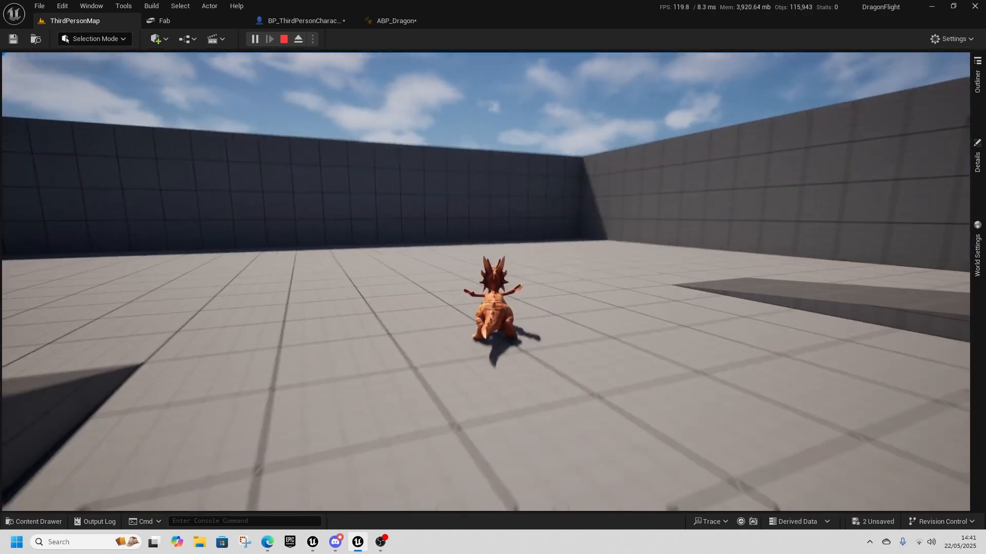
key("d")
key("shift+F1")
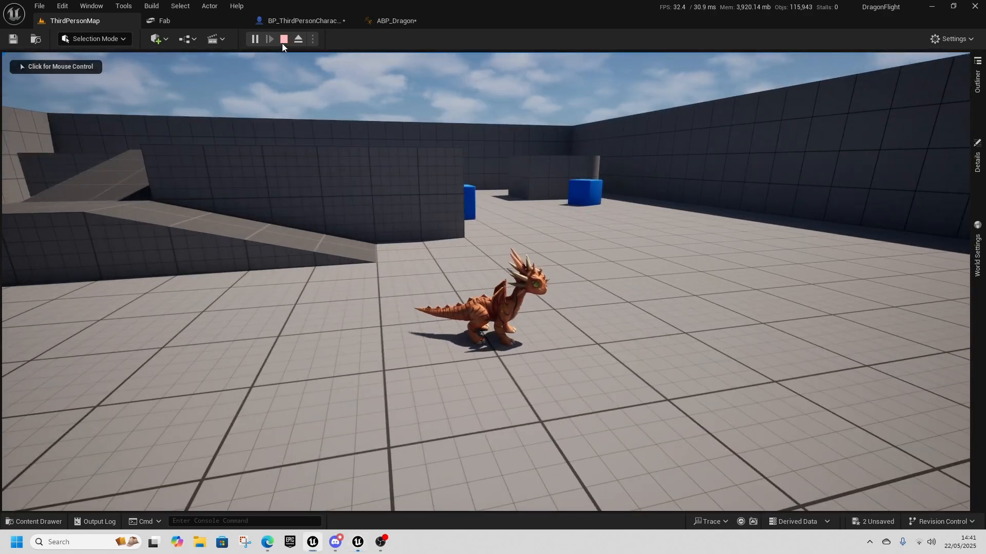
left_click(283, 40)
- Move the Result node of ABP_Dragon's Flying to Fall rule beside the AND node's output
left_click(390, 21)
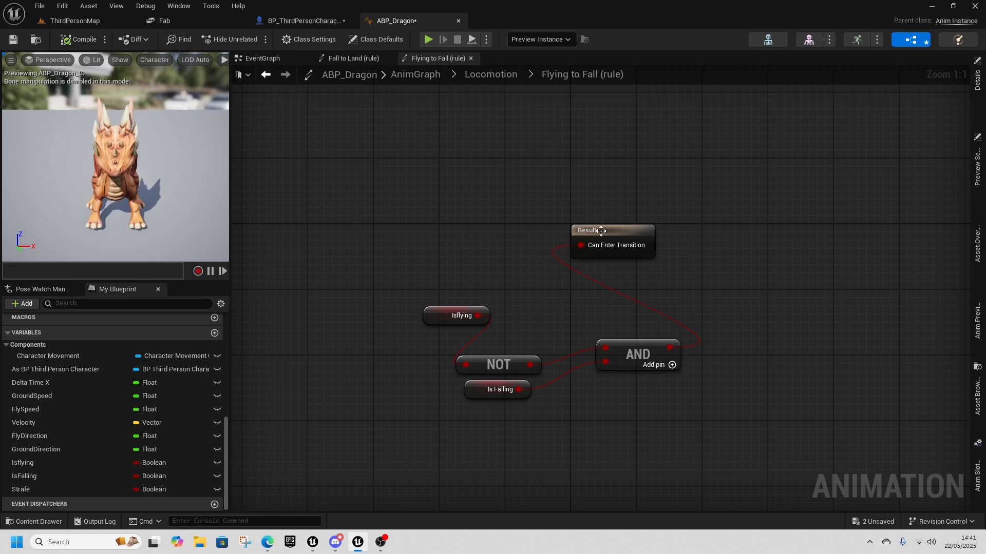
left_click_drag(589, 226, 820, 341)
right_click_drag(686, 305, 653, 300)
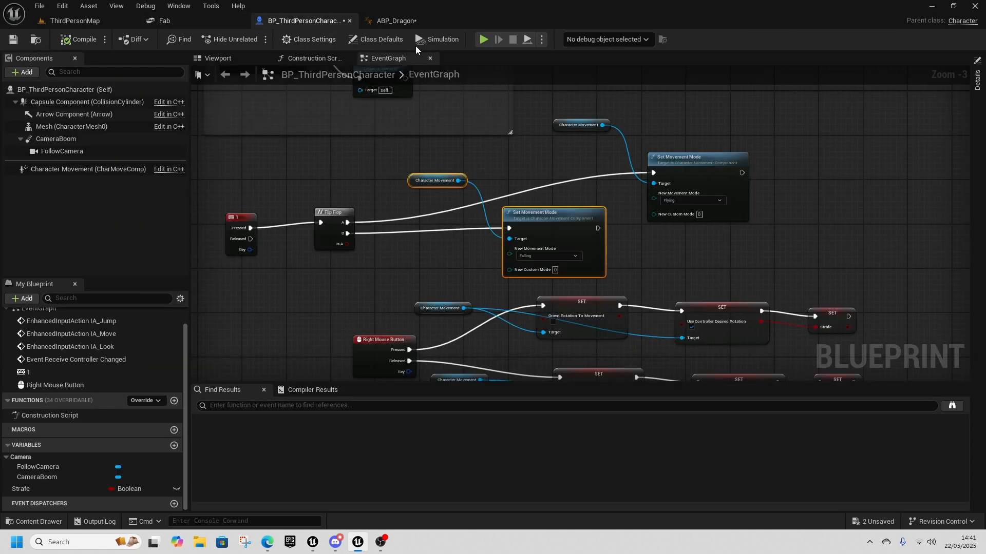
- Playtest from BP_ThirdPersonCharacter, moving the dragon forward, backward and sideways, and end the session
left_click(484, 39)
left_click(372, 233)
key("w")
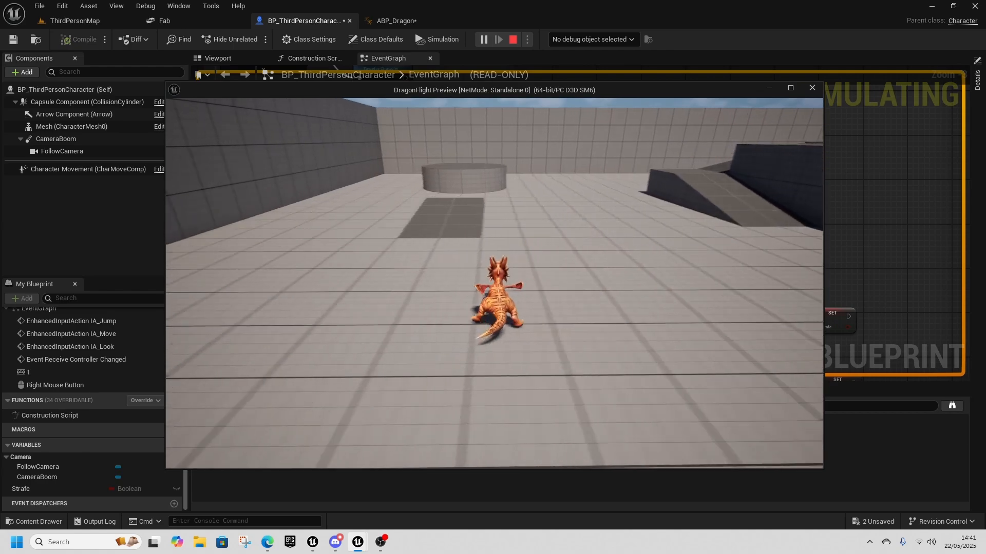
key("d")
key("a")
key("w")
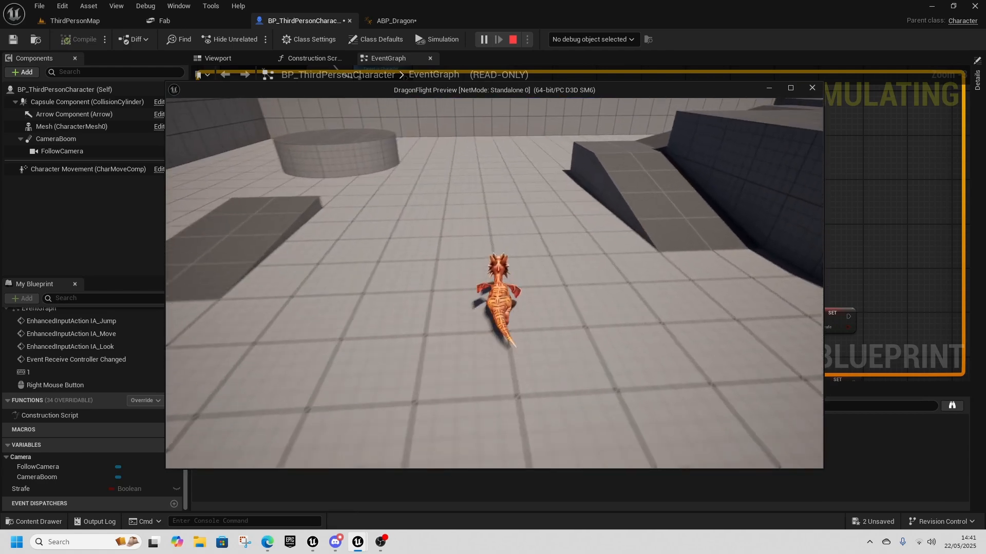
key("a")
key("s")
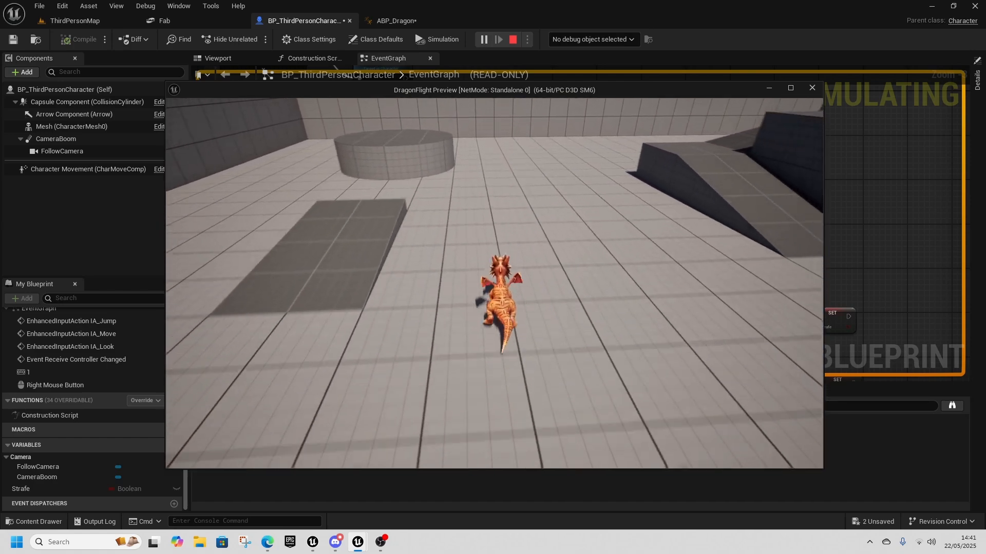
key("a")
key("s")
key("d")
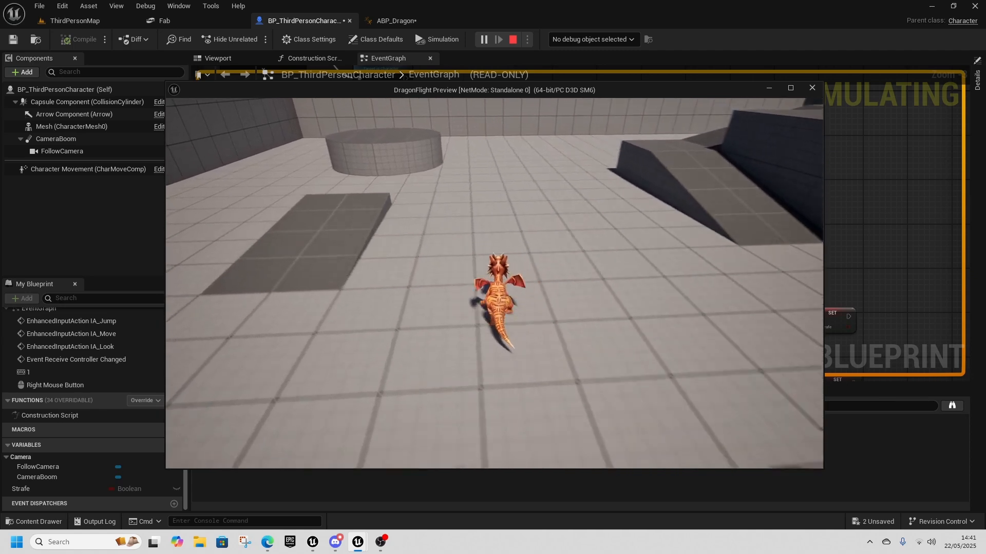
left_click(513, 39)
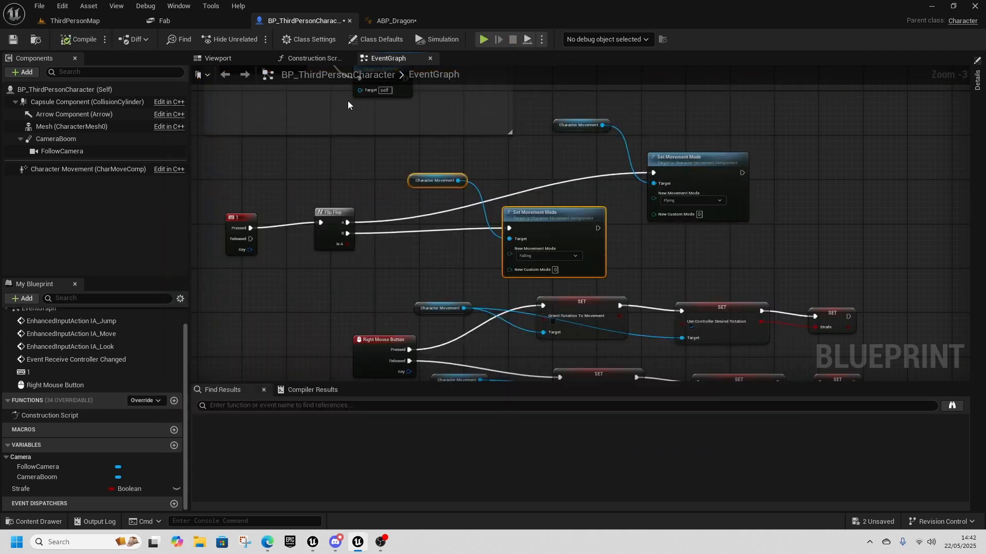
- In ABP_Dragon's Locomotion state machine, add a state named Glide with a transition leading to it from Flying
left_click(396, 21)
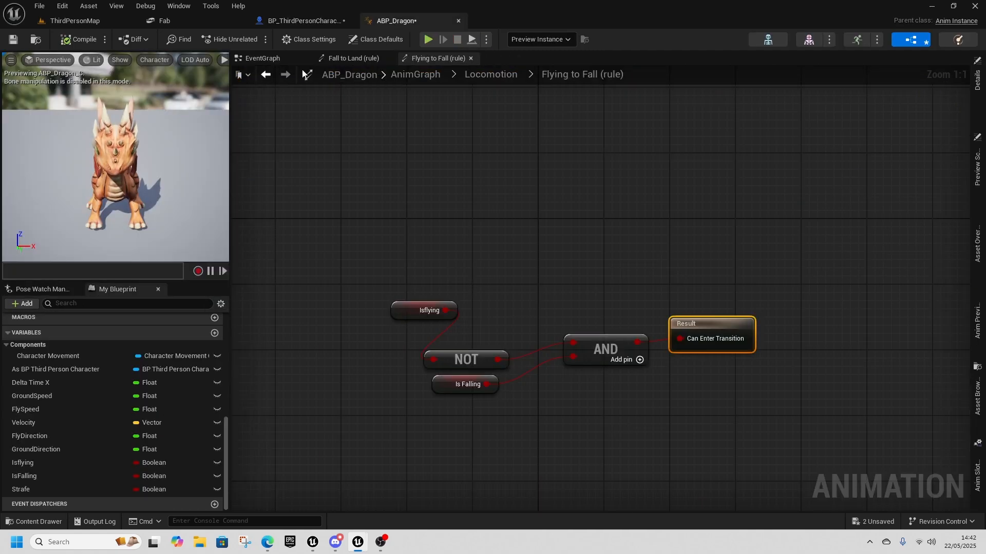
left_click(268, 76)
right_click_drag(690, 295, 580, 309)
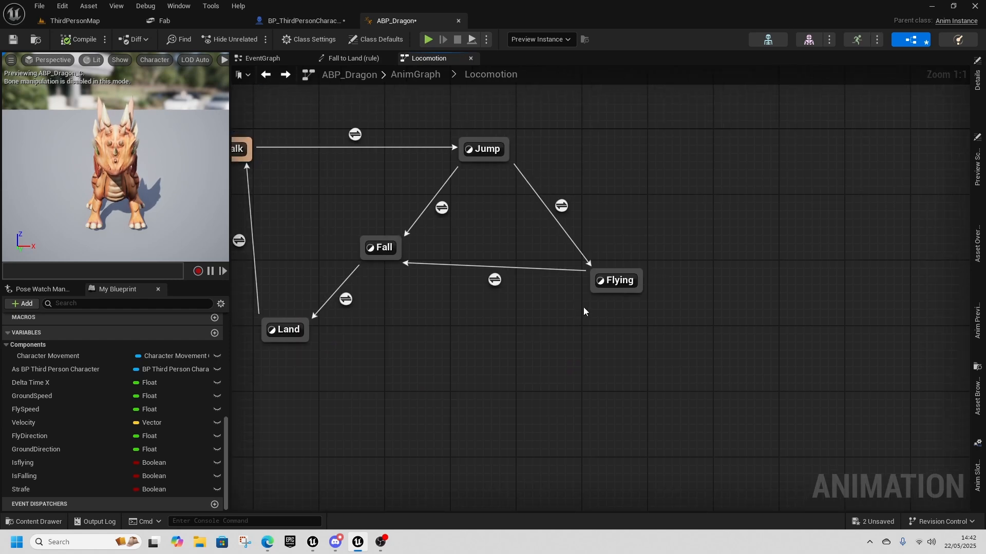
right_click_drag(629, 287, 540, 300)
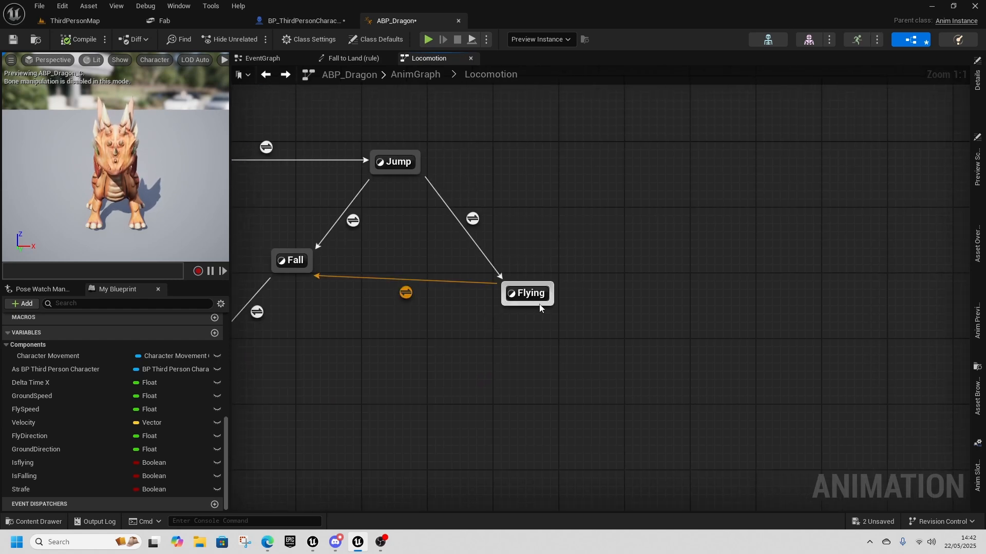
left_click_drag(531, 293, 579, 365)
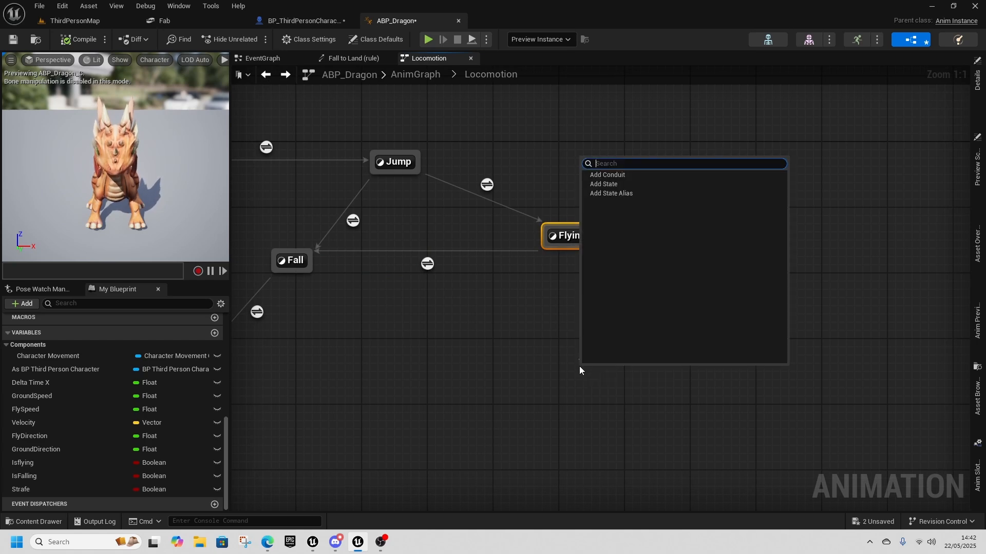
type("stat")
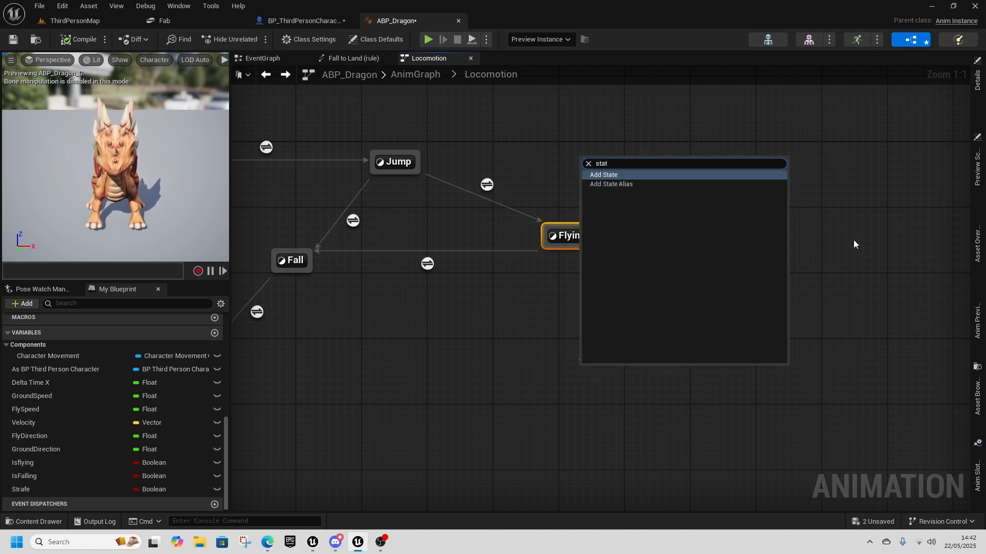
left_click(618, 175)
type("Glide")
key("Return")
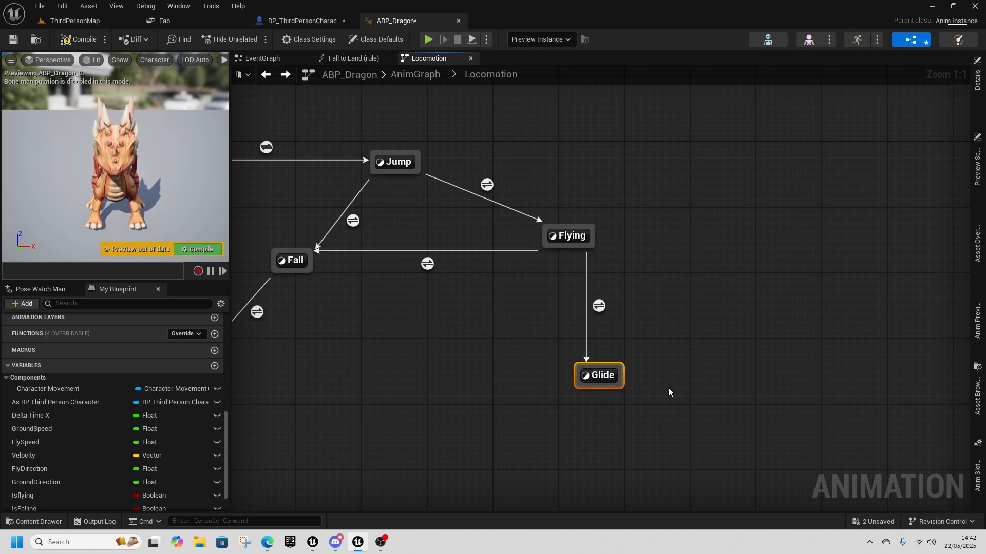
- Align the Flying and Glide states vertically and add a transition from Glide to Fall
right_click_drag(534, 320, 593, 332)
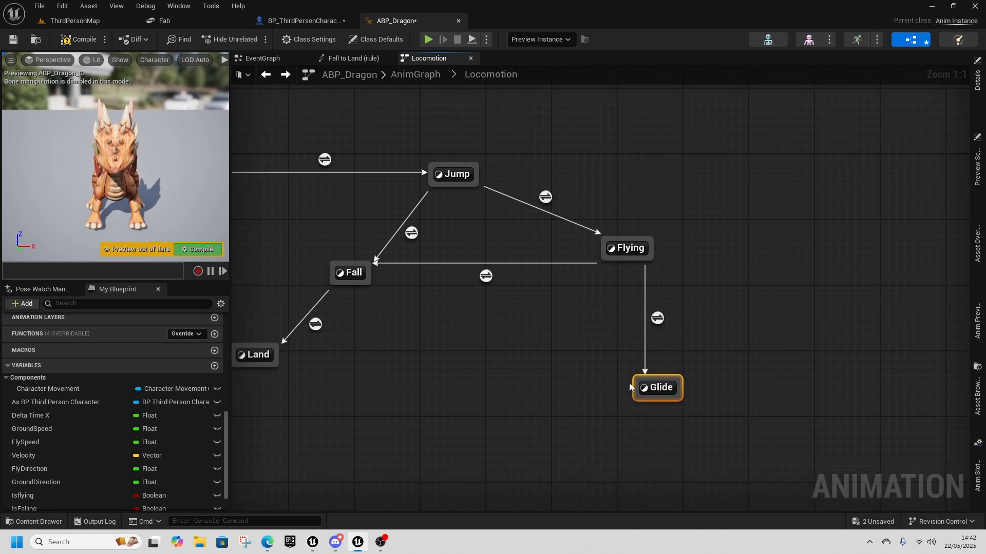
left_click(631, 251)
left_click_drag(658, 388, 643, 405)
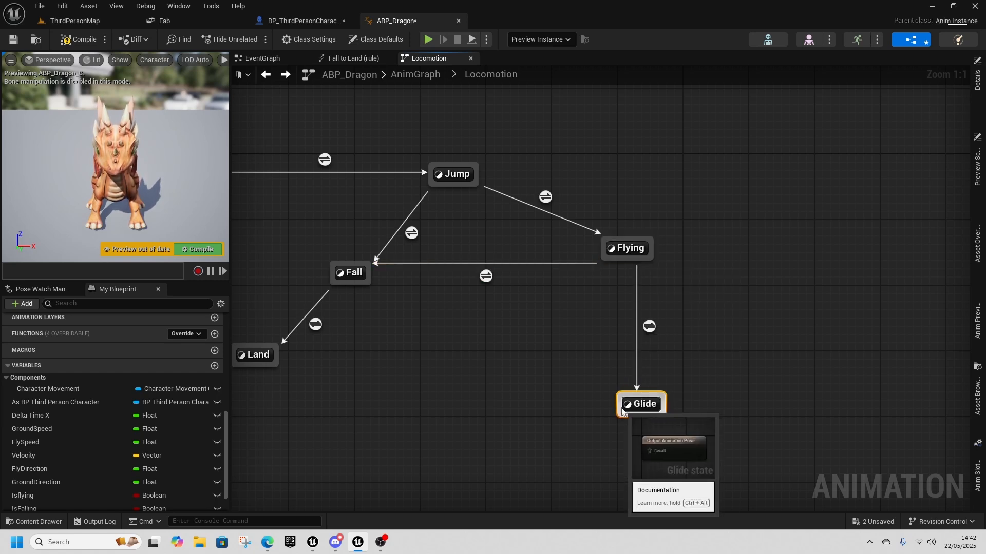
left_click_drag(620, 407, 368, 285)
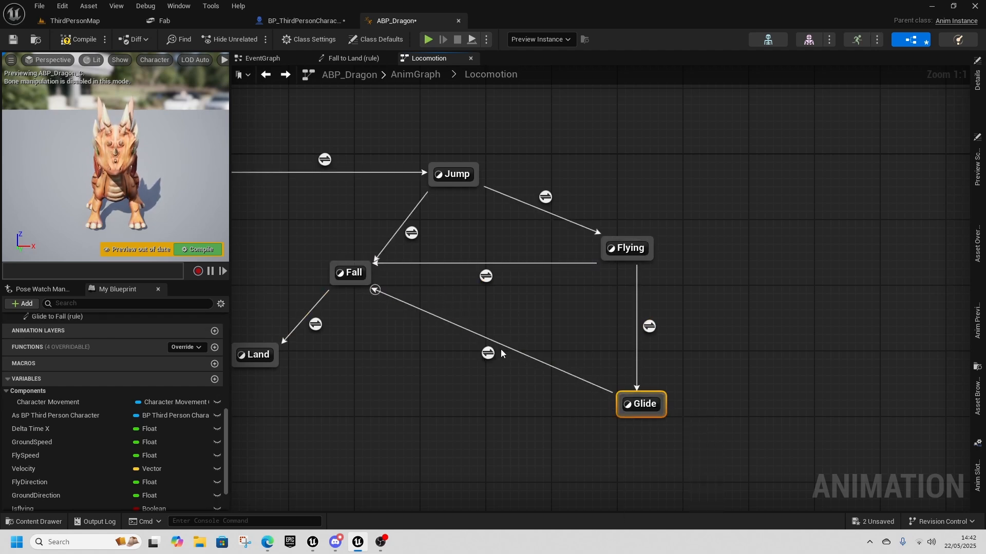
mouse_move(642, 249)
left_mouse_down()
mouse_move(666, 255)
mouse_move(658, 257)
left_mouse_up()
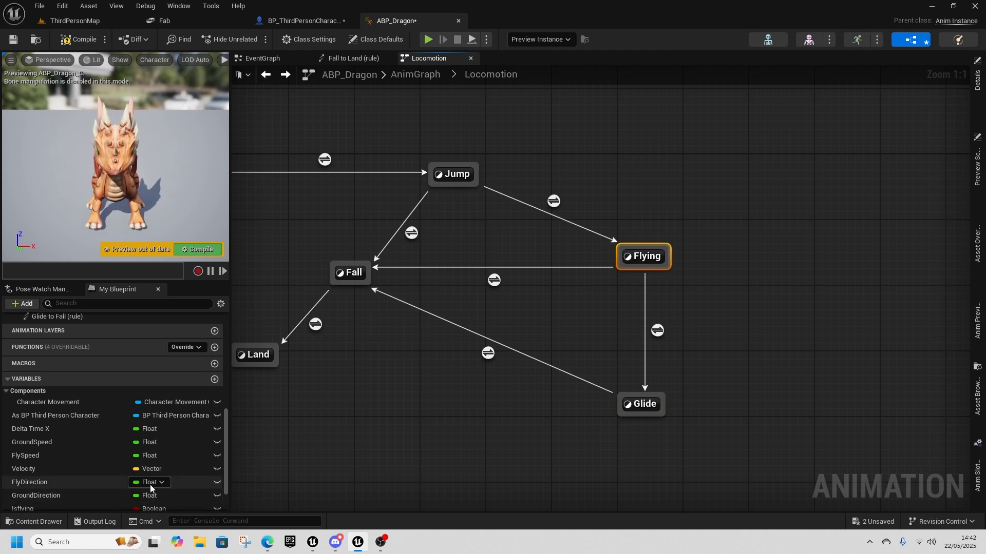
- Duplicate the Strafe boolean variable and name the copy Gliding
scroll(76, 473, "down", 3)
left_click(37, 489)
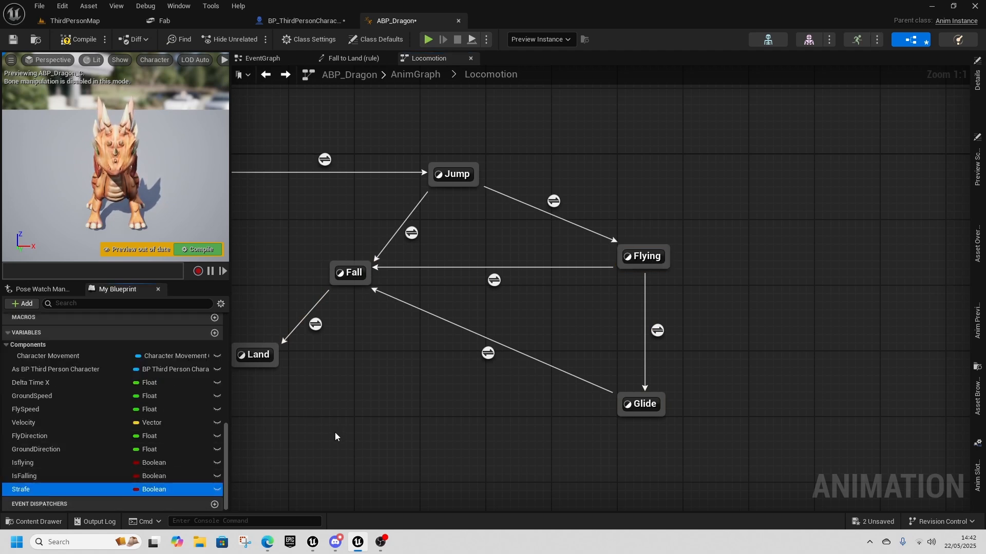
key("ctrl+d")
type("Glide")
key("Return")
left_click_drag(50, 489, 1, 493)
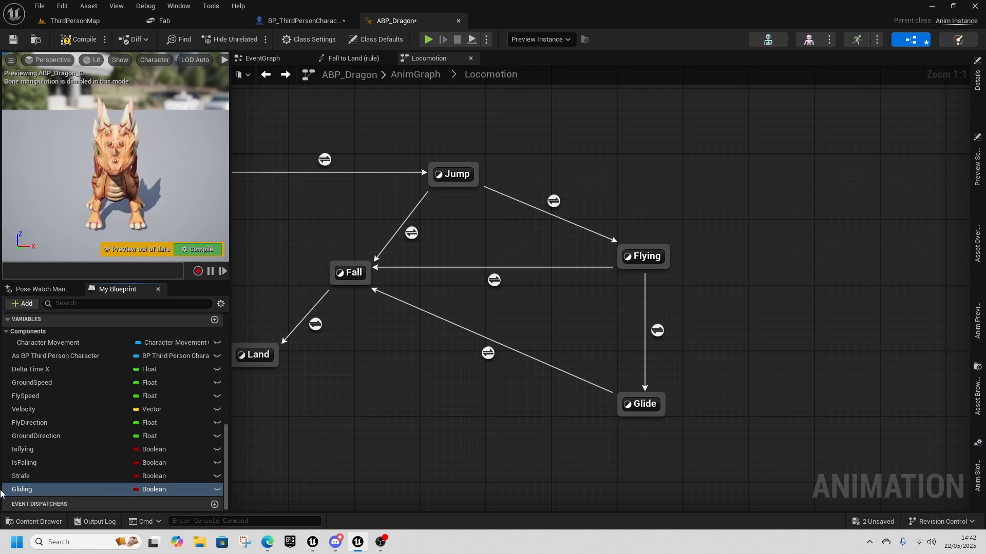
- In the Flying to Glide transition rule, connect the Gliding variable to Can Enter Transition and return to Locomotion
double_click(657, 332)
left_click_drag(31, 489, 602, 294)
left_click(337, 312)
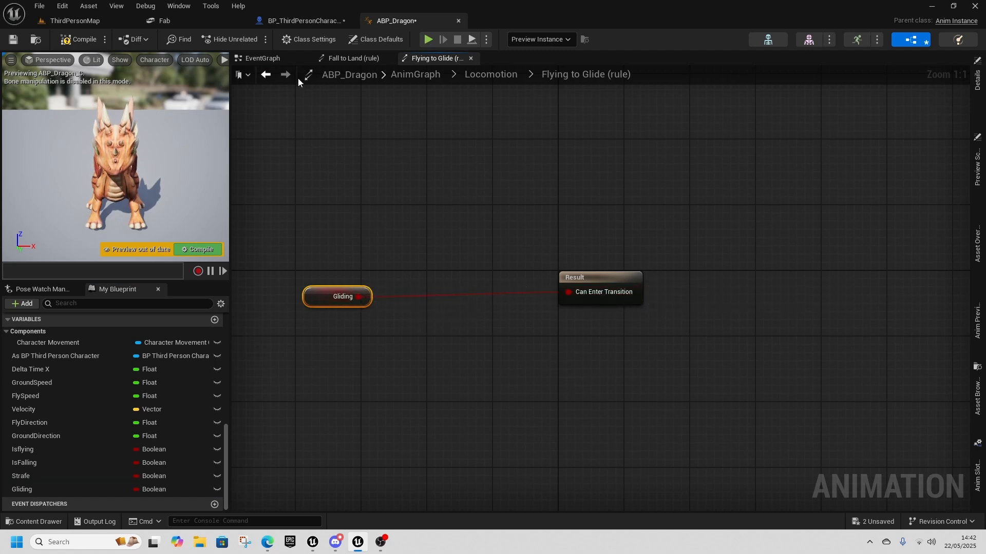
left_click(266, 75)
- In the Glide to Fall transition rule, connect Gliding through a NOT Boolean node to Can Enter Transition
double_click(488, 354)
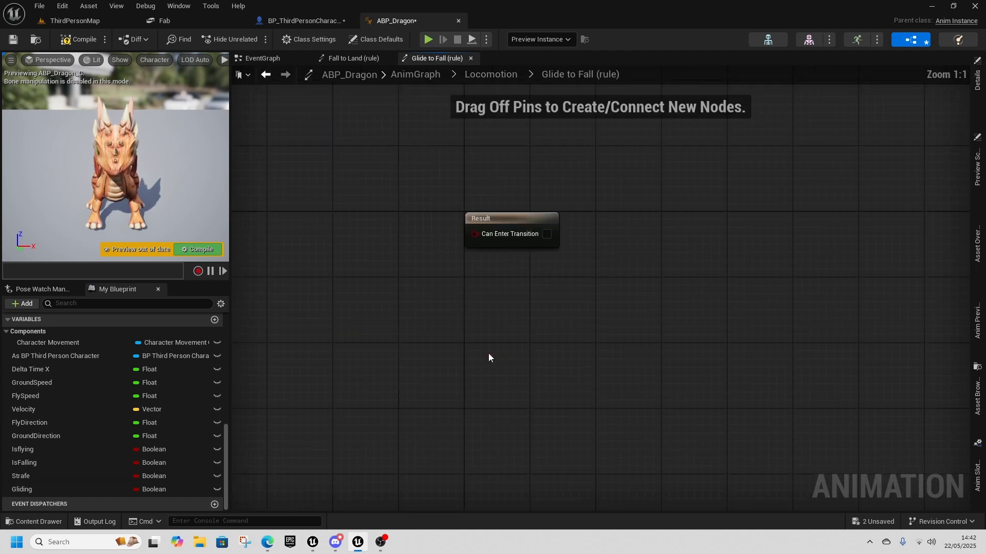
left_click(42, 489)
left_click_drag(42, 489, 316, 288)
left_click(329, 310)
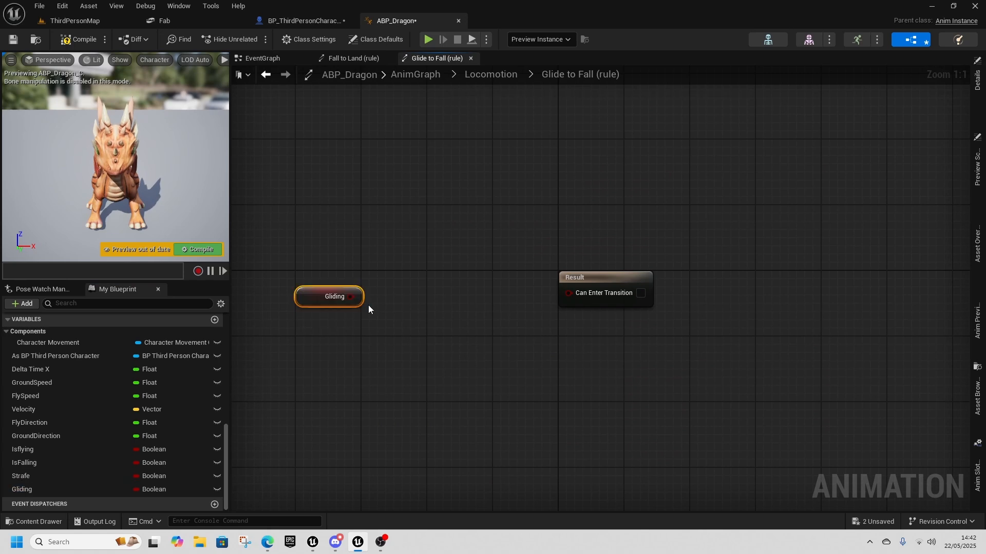
left_click_drag(420, 311, 458, 310)
type("not")
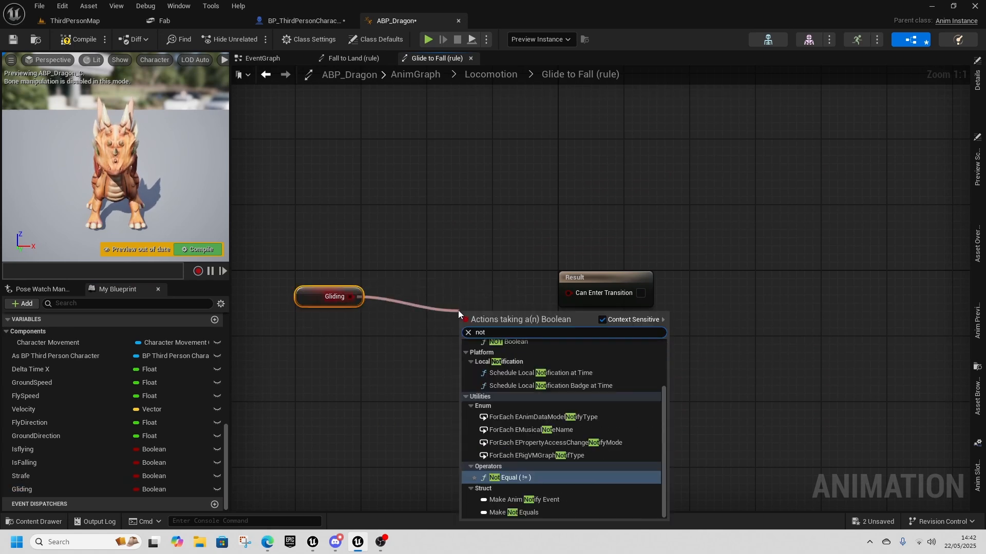
scroll(535, 444, "up", 3)
left_click(513, 411)
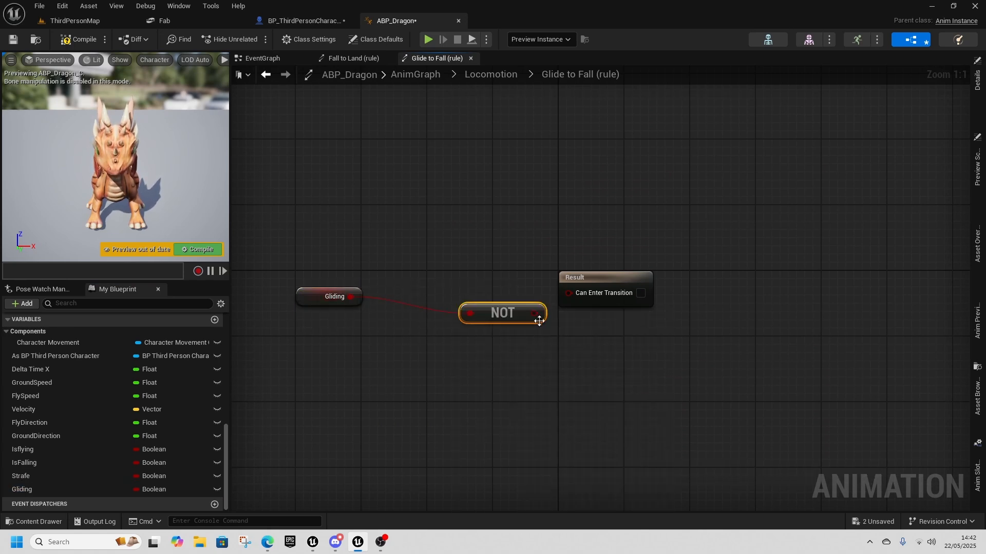
left_click_drag(525, 305, 568, 292)
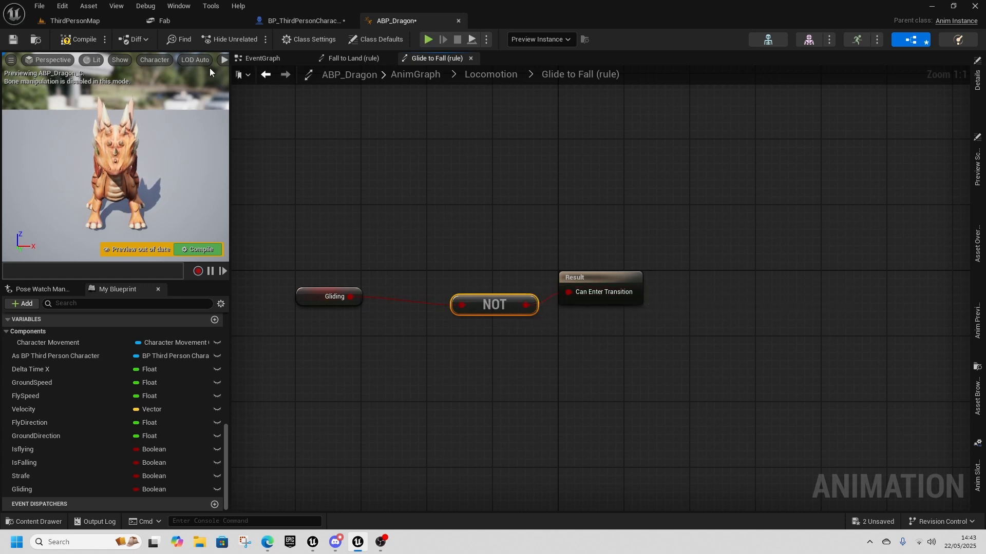
left_click(266, 75)
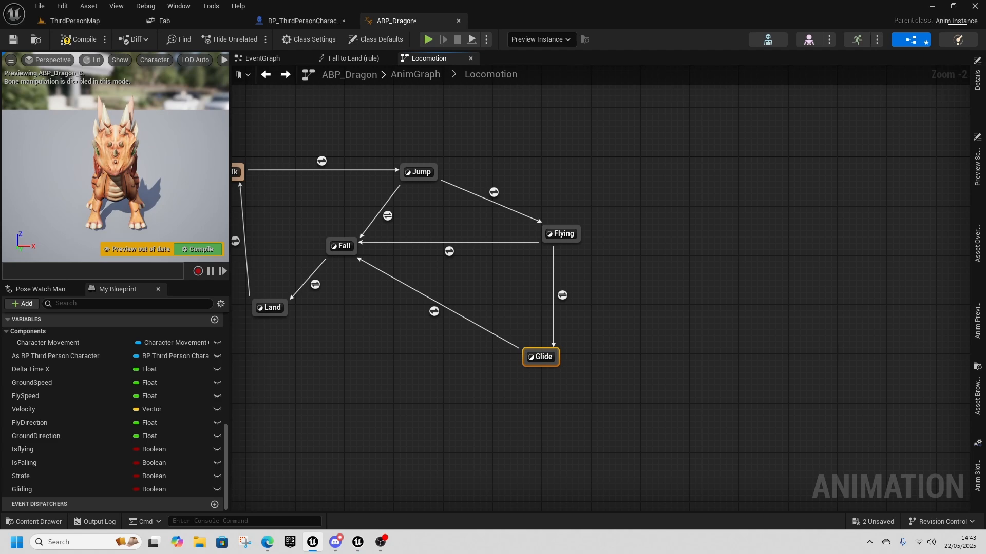
- Create a Blend Space named BS_Glide for the dragon's skeleton in the ThirdPerson Blueprints folder
key("ctrl+space")
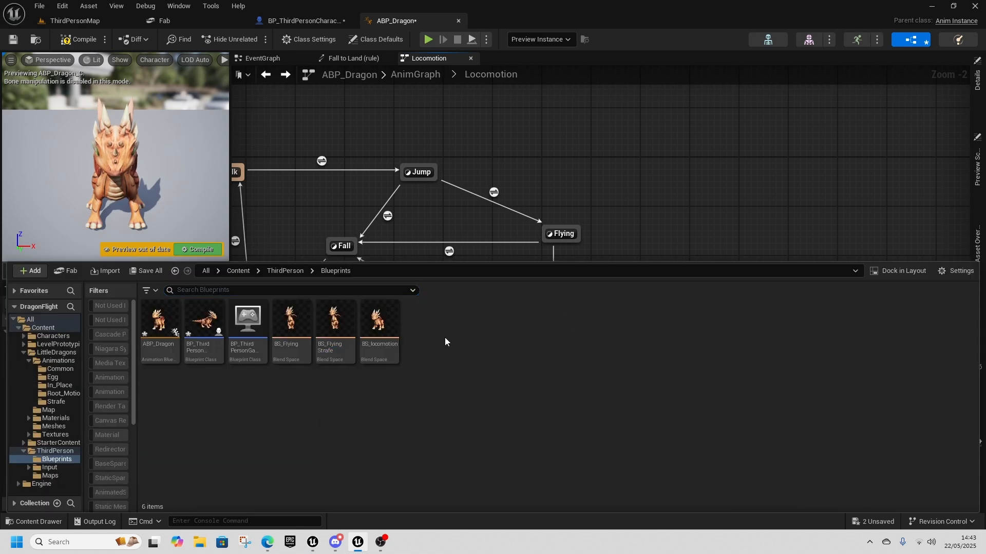
right_click(439, 345)
mouse_move(473, 319)
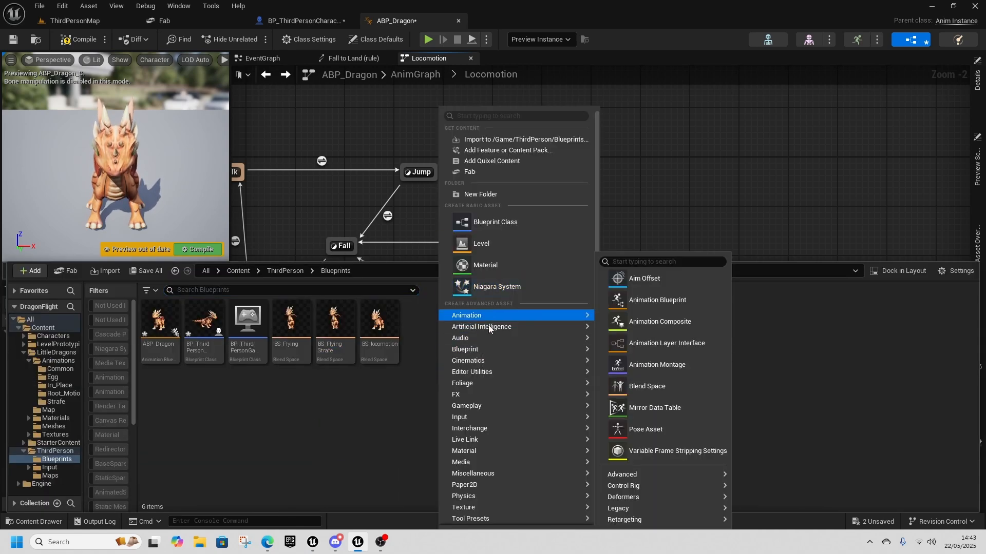
mouse_move(477, 384)
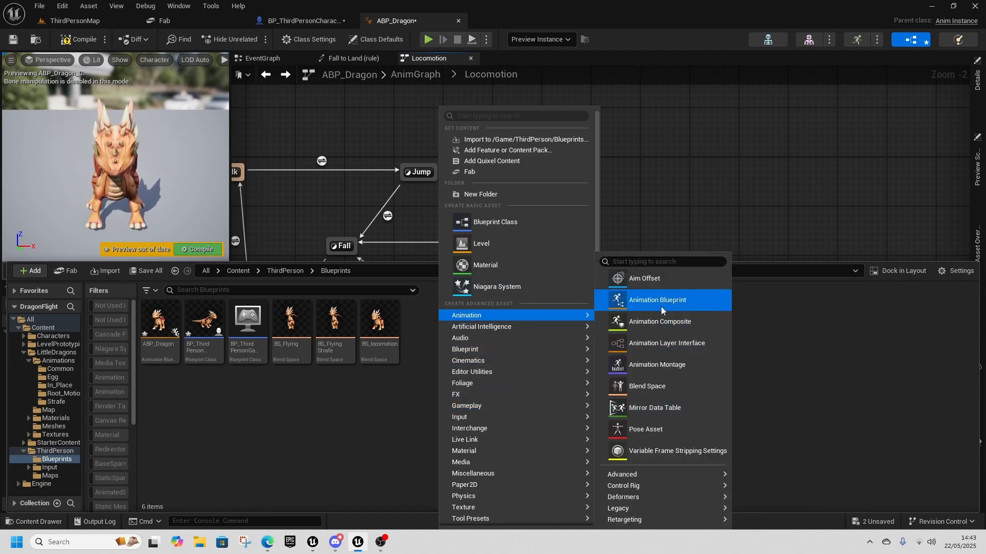
left_click(657, 394)
left_click(437, 198)
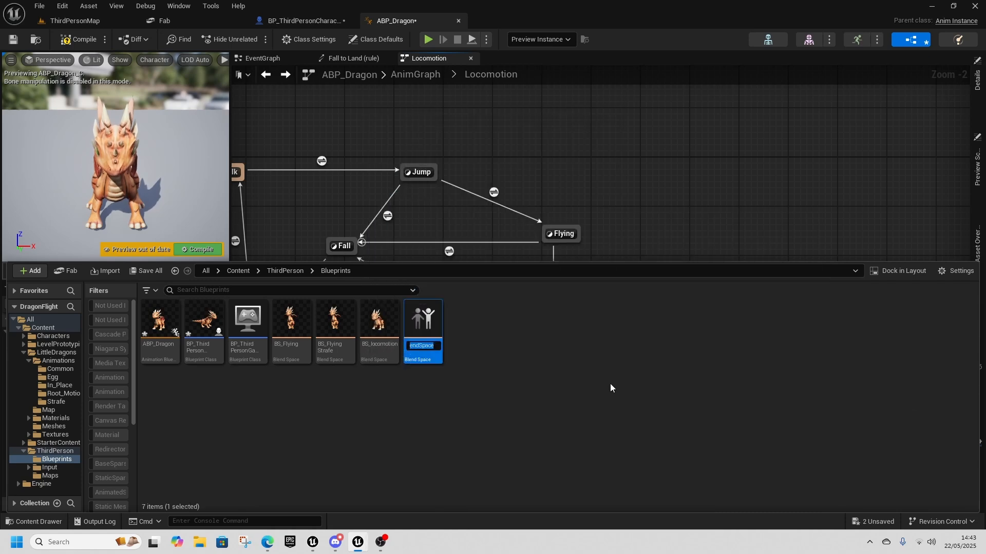
type("BS_Glide")
key("Return")
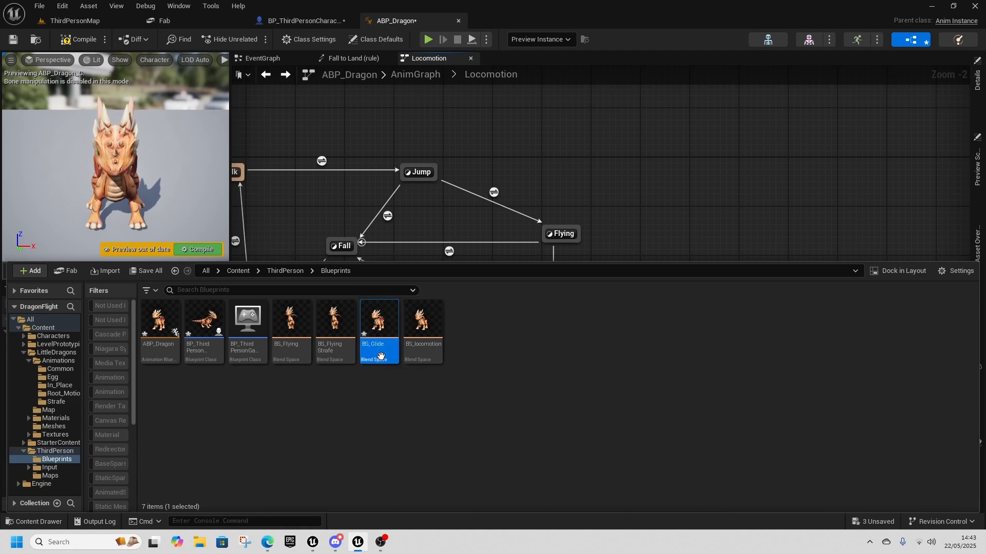
- In BS_Glide, set the horizontal glide axis to range from -1.0 to 1.0 and delete the existing LD_IP_Fly_Glide sample
double_click(380, 355)
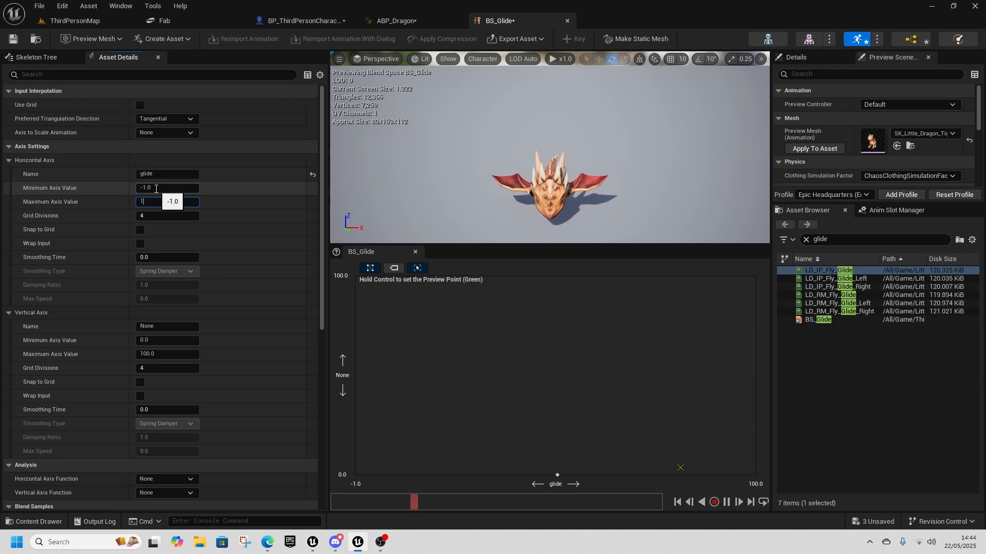
key("Return")
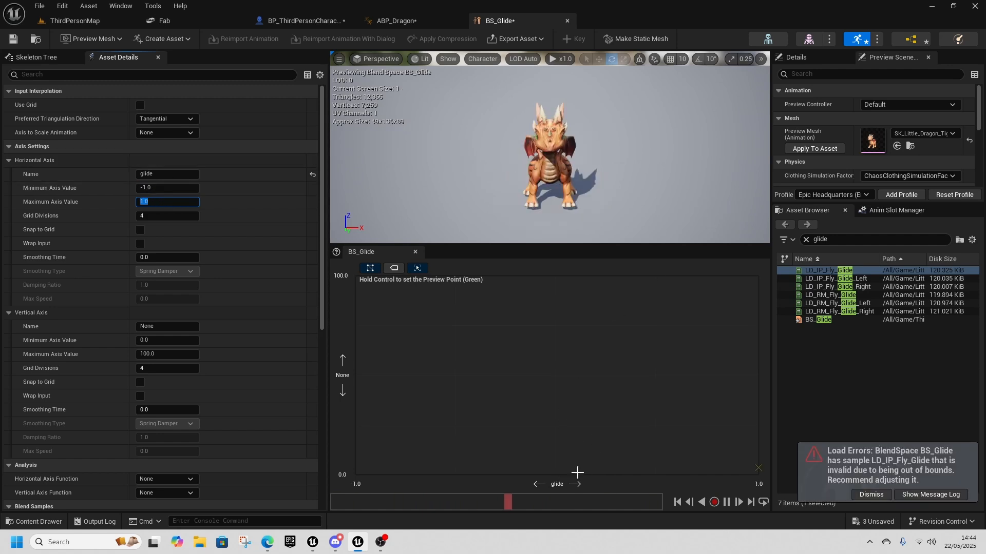
left_click(826, 270)
scroll(127, 485, "down", 5)
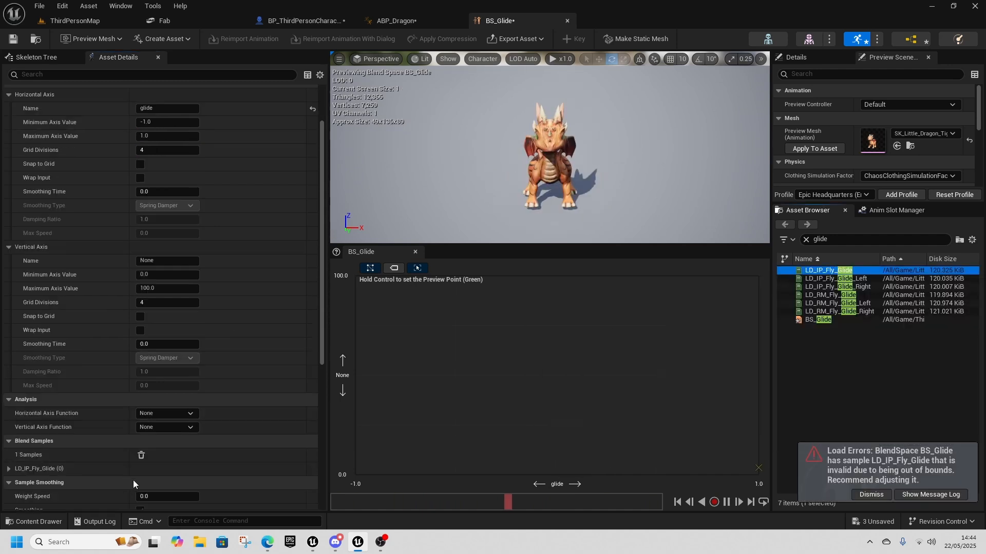
left_click(66, 369)
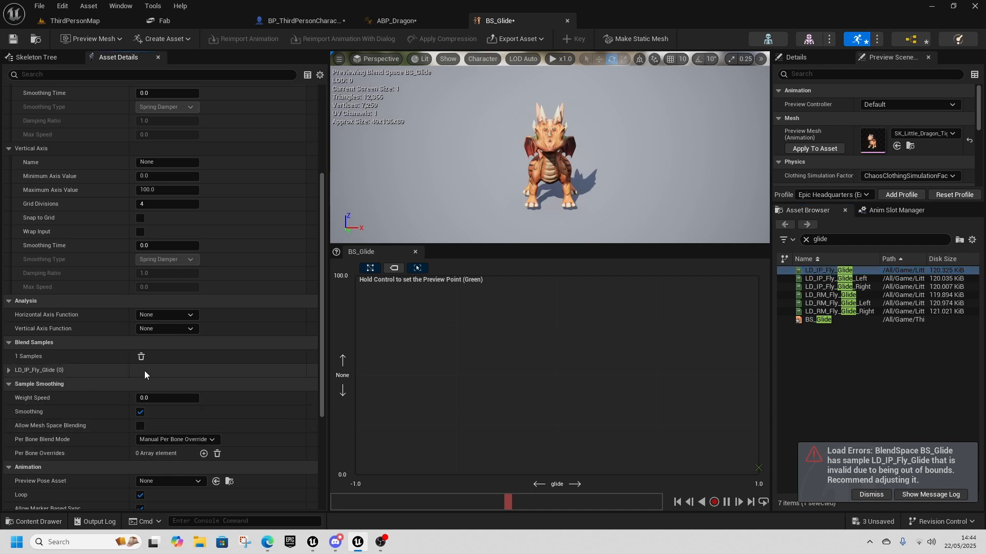
left_click(141, 358)
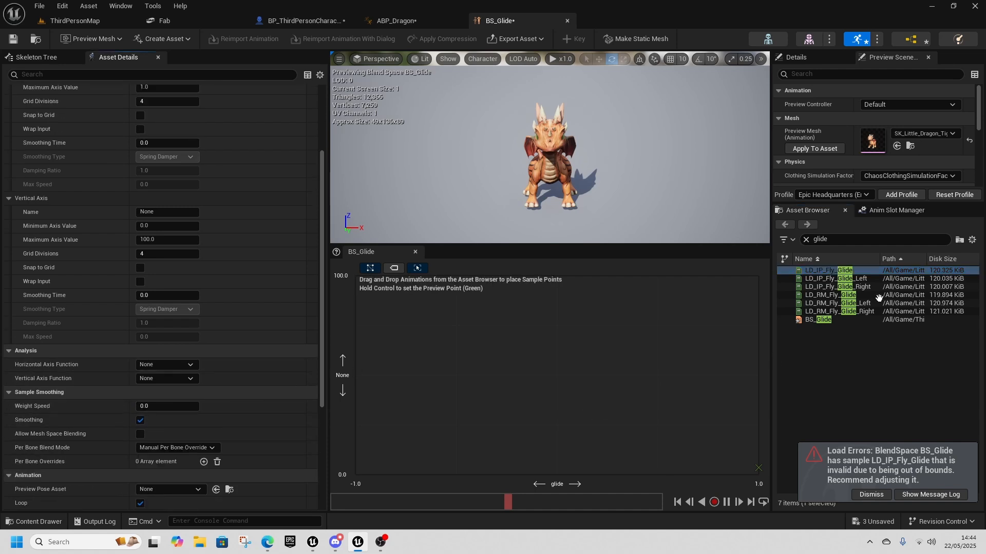
- Place samples along the glide axis: LD_IP_Fly_Glide at 0, LD_IP_Fly_Glide_Left at -1 and LD_IP_Fly_Glide_Right at 1, and preview the blend
left_click_drag(839, 273, 557, 476)
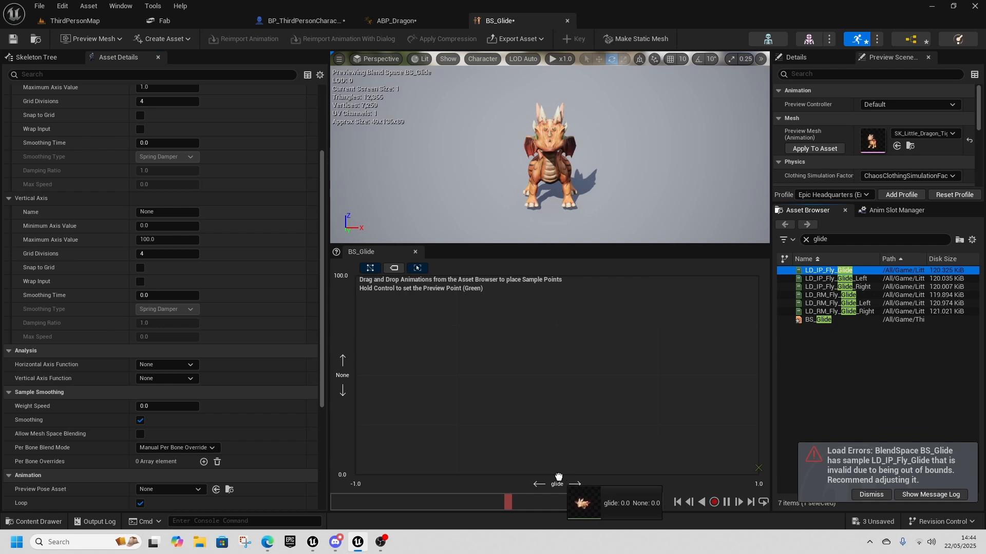
left_click_drag(842, 280, 376, 477)
left_click_drag(842, 287, 753, 481)
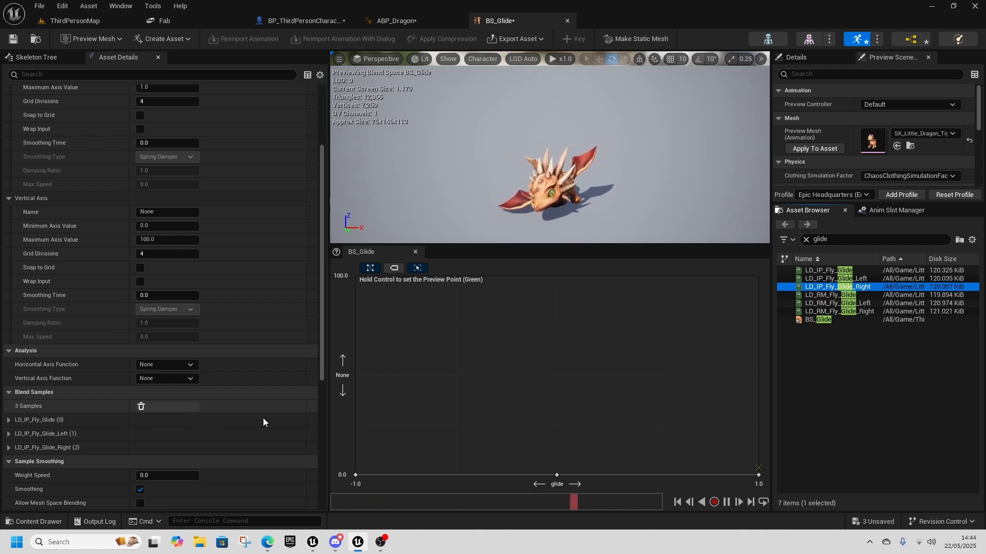
left_click(550, 471, "ctrl")
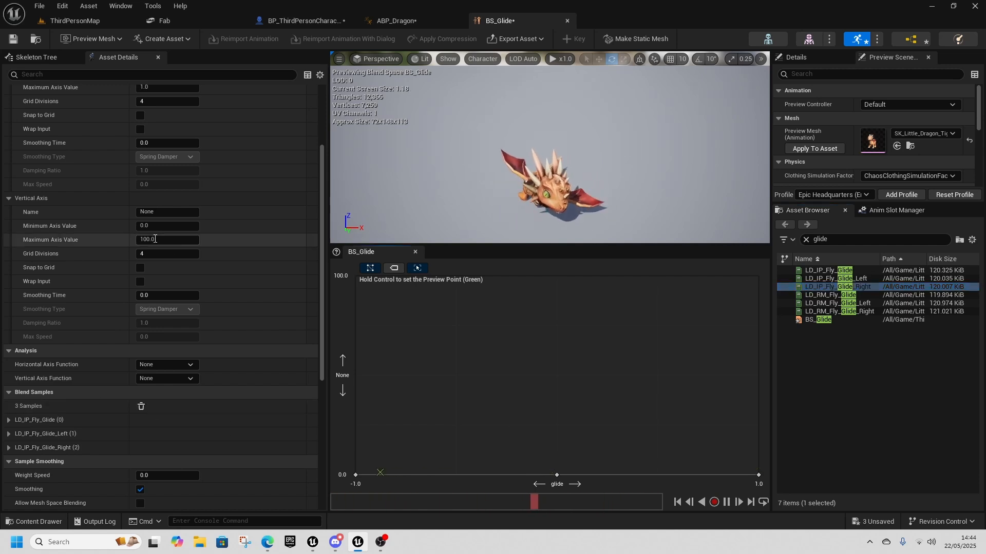
- Set the horizontal axis Smoothing Time to 0.3 and save BS_Glide
scroll(145, 138, "up", 3)
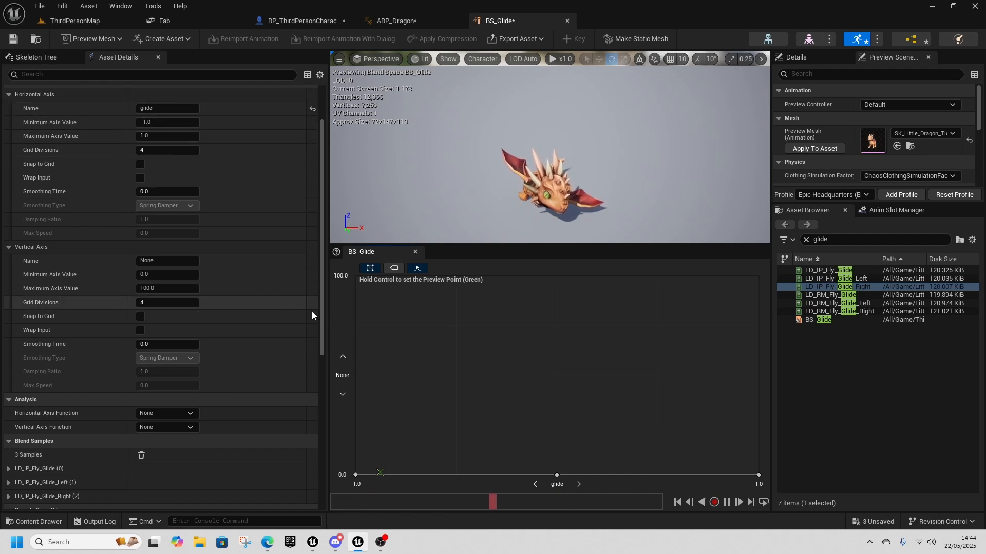
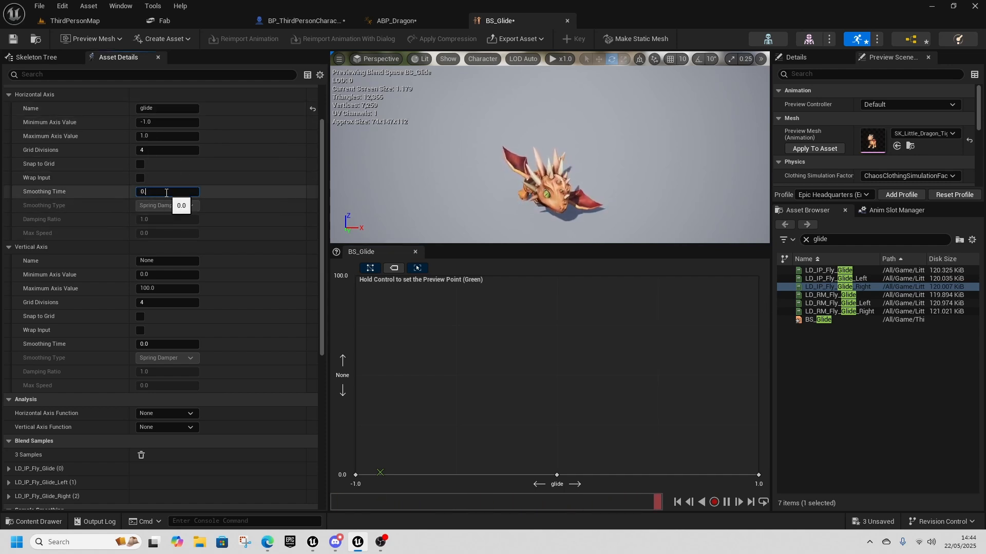
type("3")
key("Return")
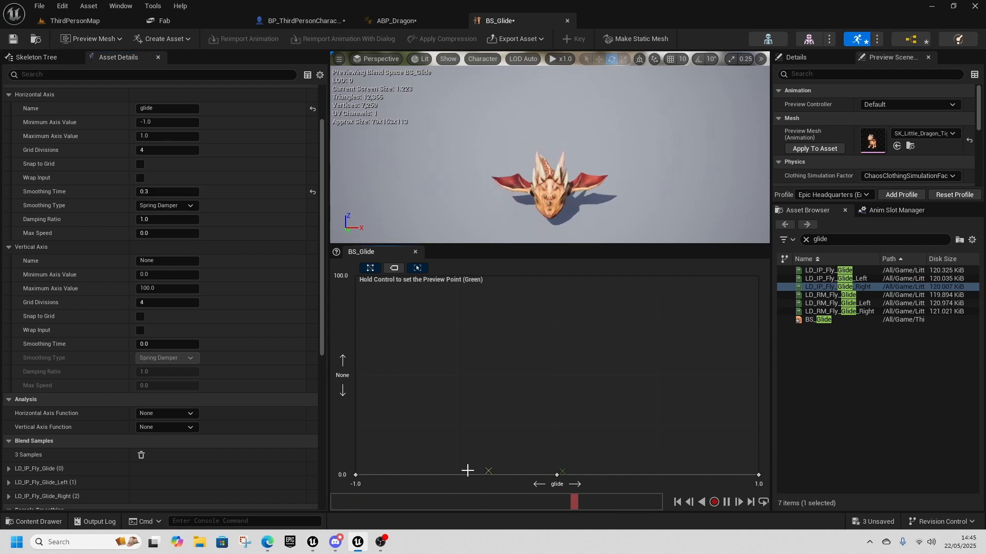
left_click(17, 39)
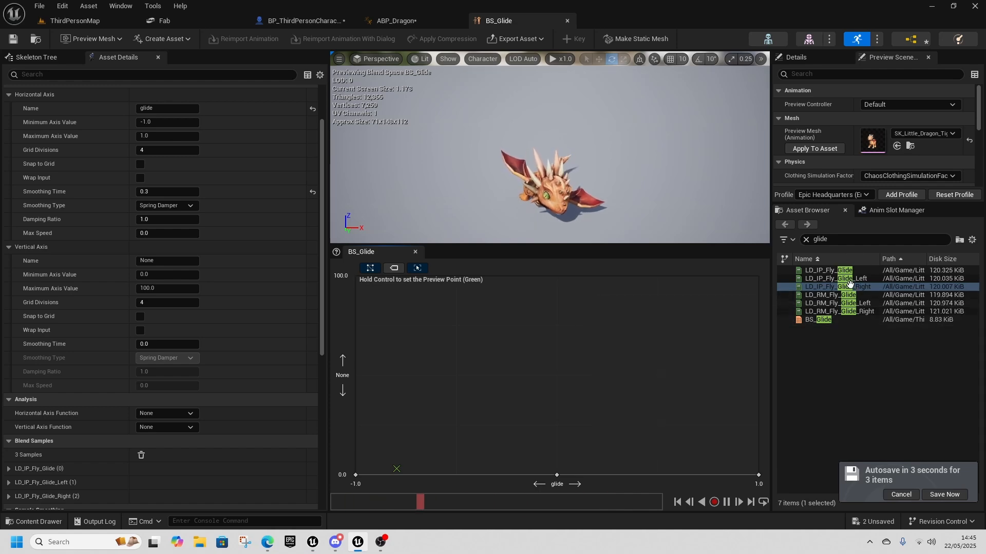
- Search the LittleDragons Animations folder for glide and duplicate the LD_IP_Fly_Glide animation
left_click(835, 271)
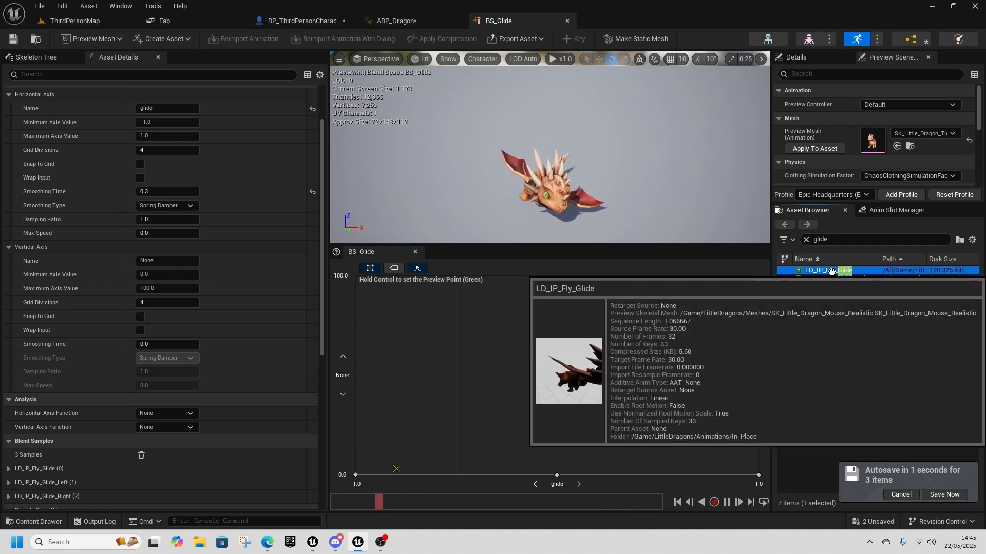
key("ctrl+space")
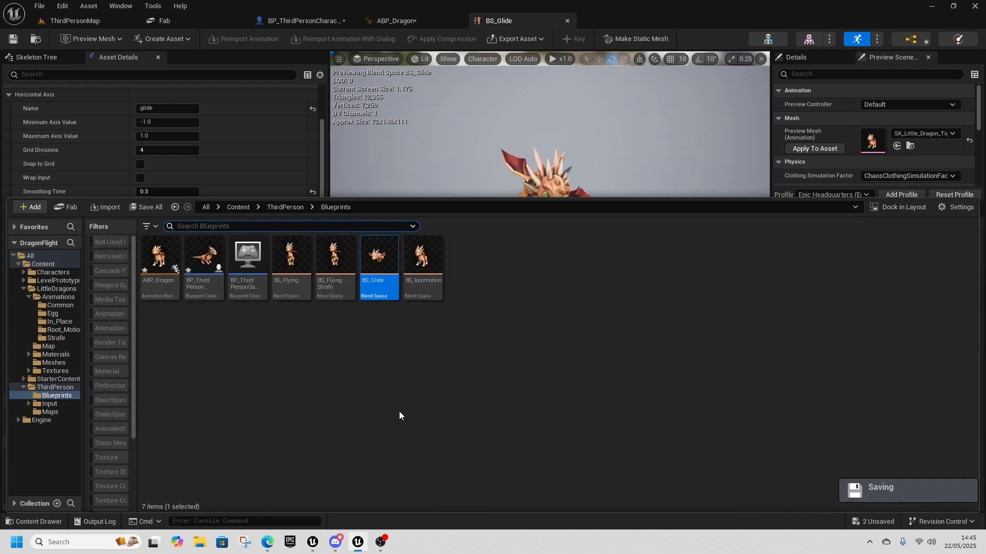
left_click(240, 208)
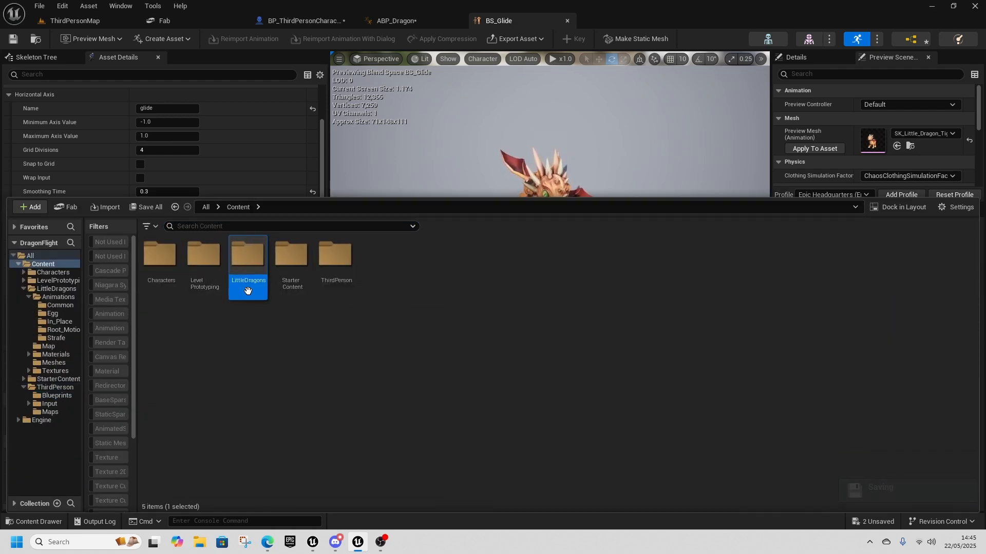
double_click(247, 253)
double_click(164, 274)
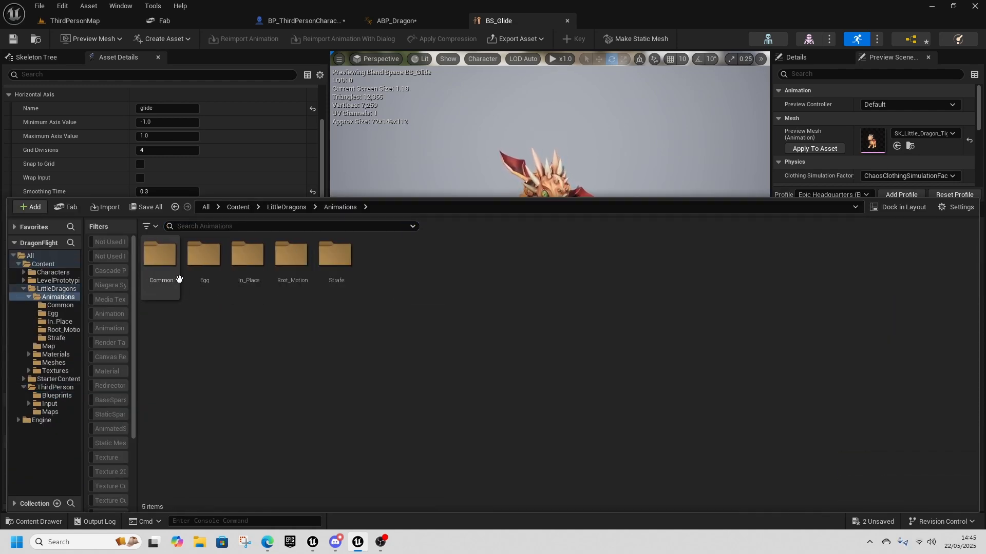
left_click(212, 226)
type("gli")
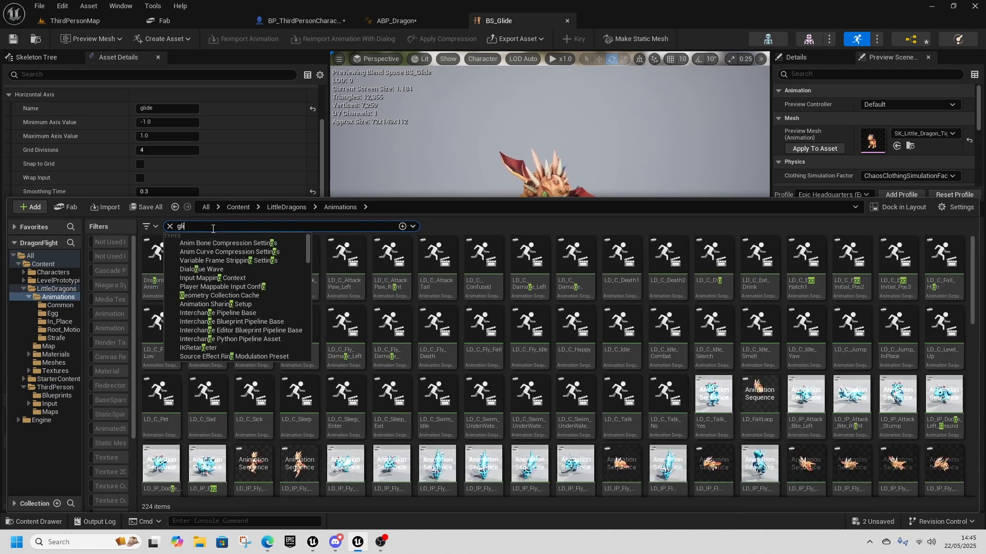
type("de")
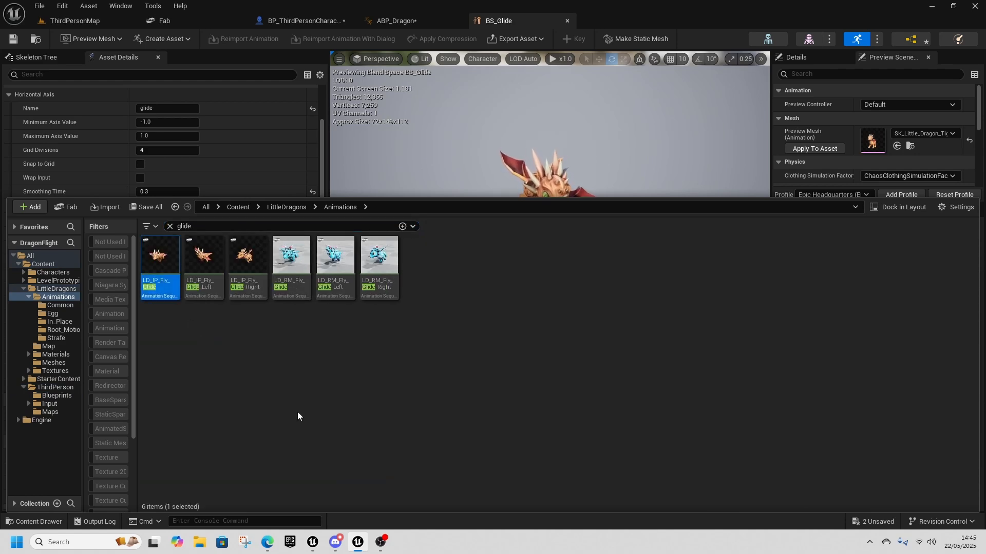
key("ctrl+d")
left_click(309, 409)
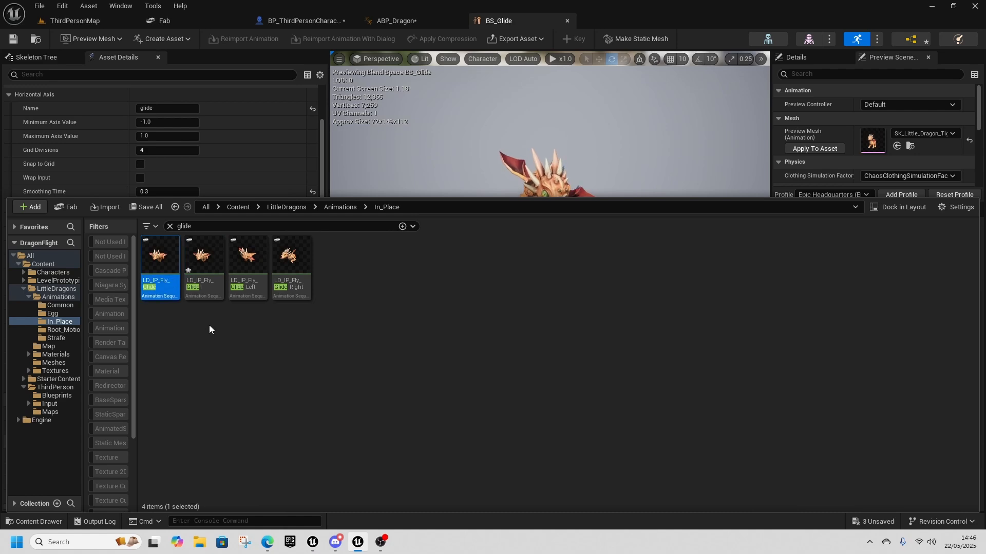
- Open the original LD_IP_Fly_Glide animation from the In_Place folder
left_click(207, 322)
left_click(199, 286)
left_click(175, 315)
left_click(163, 292)
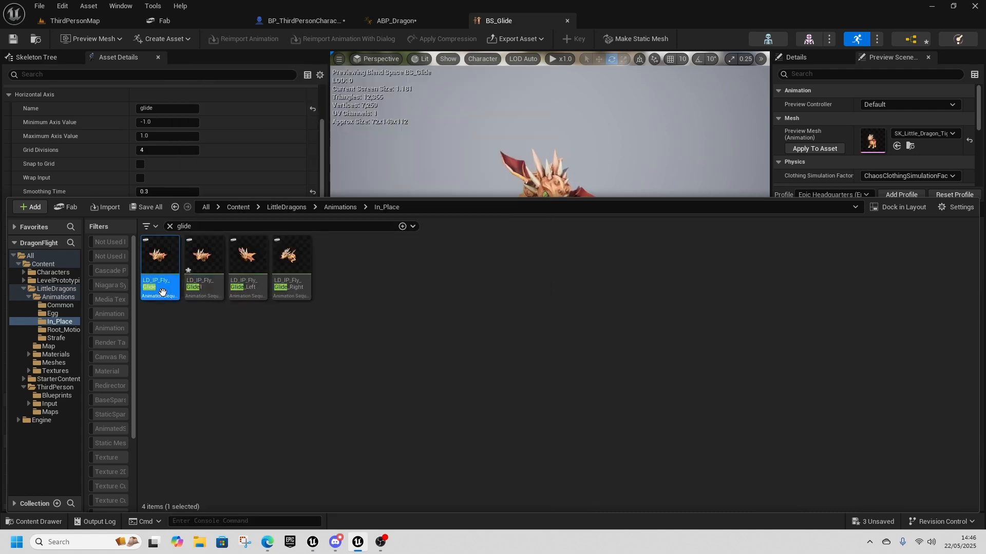
double_click(162, 292)
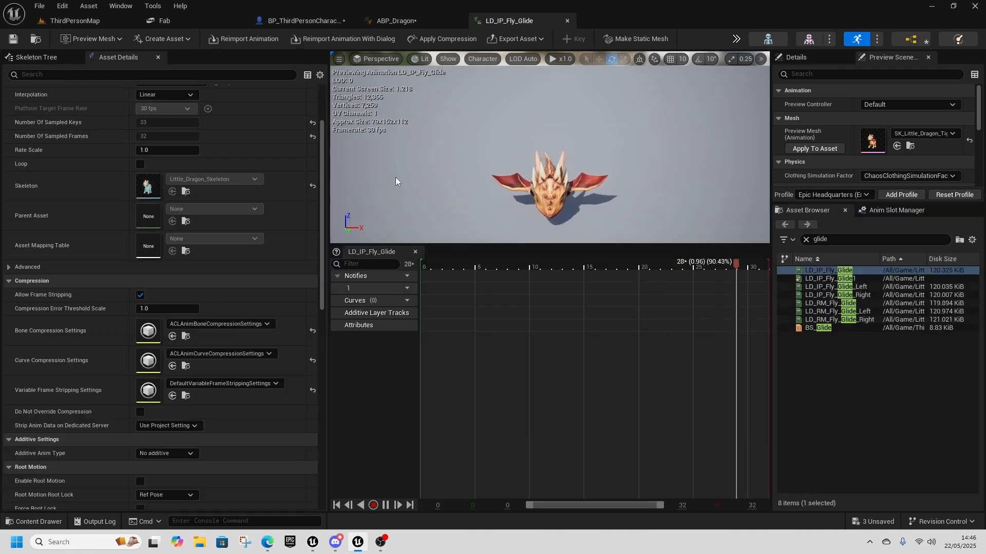
- Set the LD_IP_Fly_Glide animation's Additive Anim Type to Local Space and its Base Pose Type to Selected animation frame
scroll(221, 339, "down", 2)
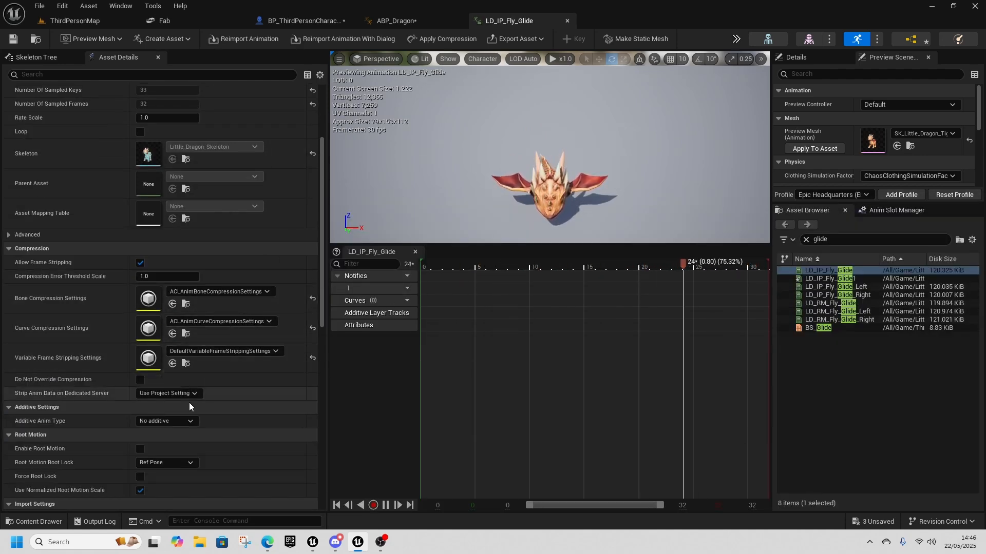
scroll(191, 405, "down", 3)
left_click(165, 371)
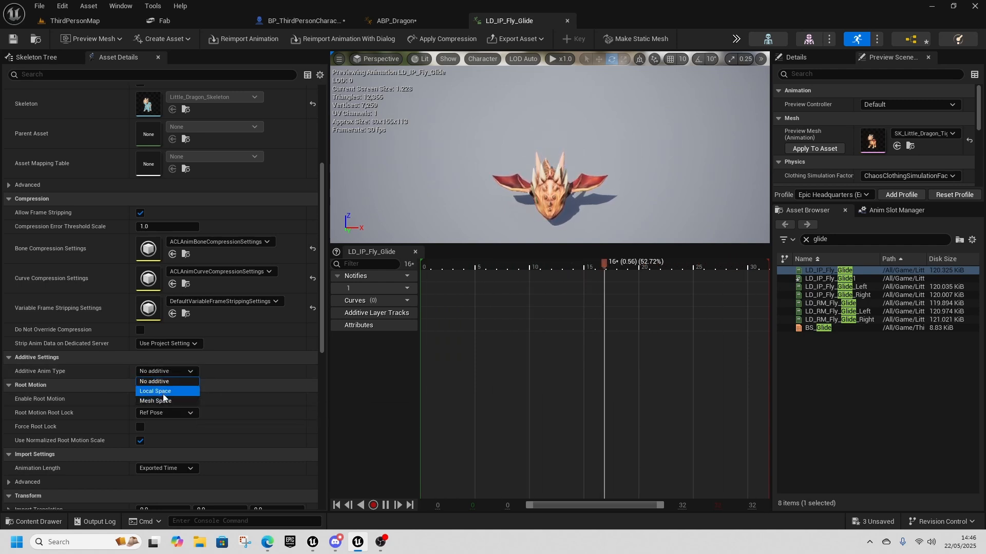
key("Escape")
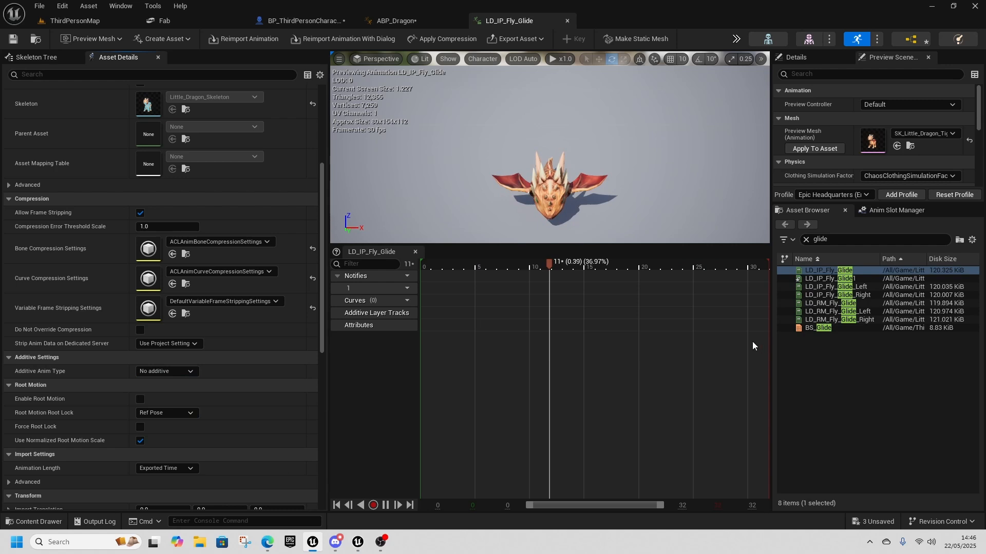
left_click(163, 373)
left_click(194, 392)
left_click(195, 386)
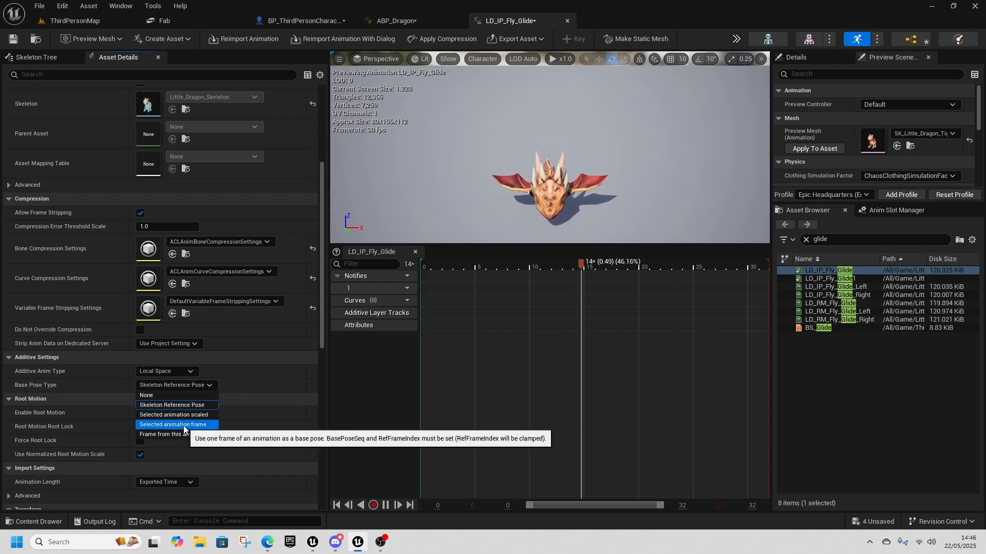
left_click(207, 424)
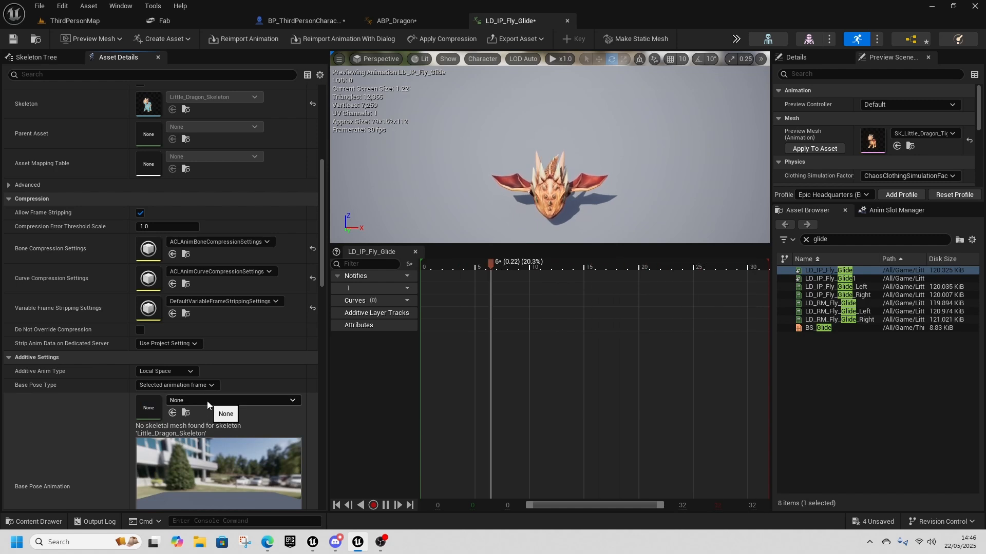
- Assign the duplicate LD_IP_Fly_Glide1 as the Base Pose Animation of LD_IP_Fly_Glide and save the asset
left_click(208, 401)
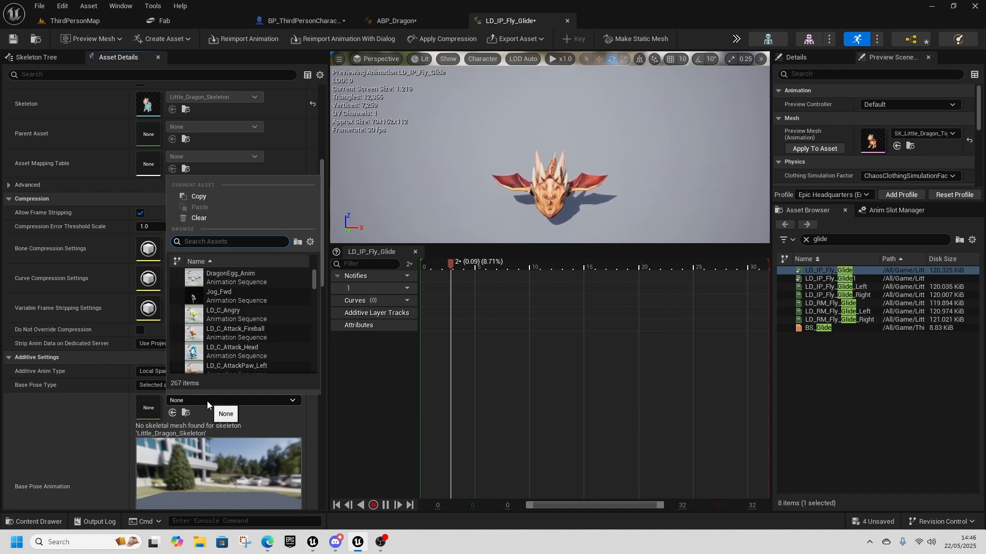
type("glide")
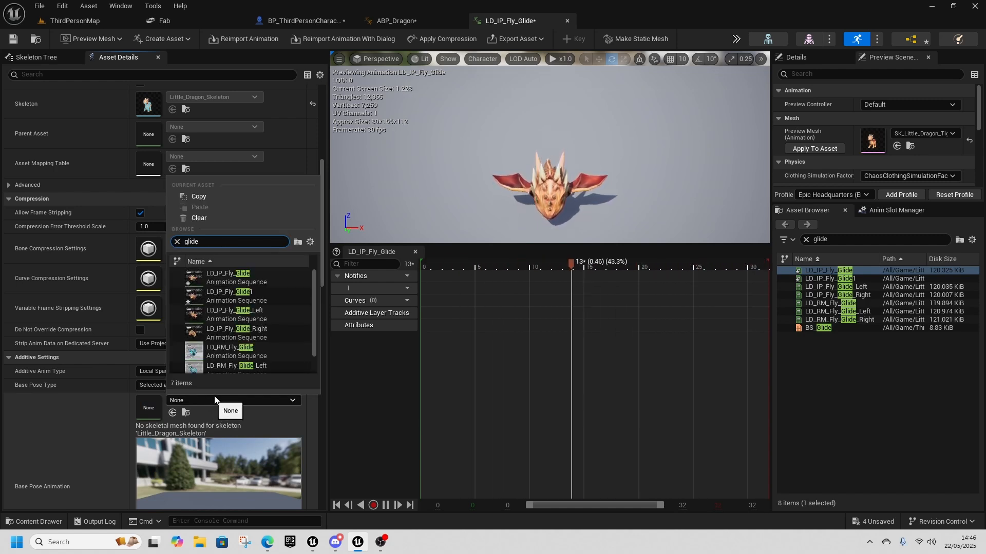
left_click(255, 291)
scroll(245, 402, "down", 1)
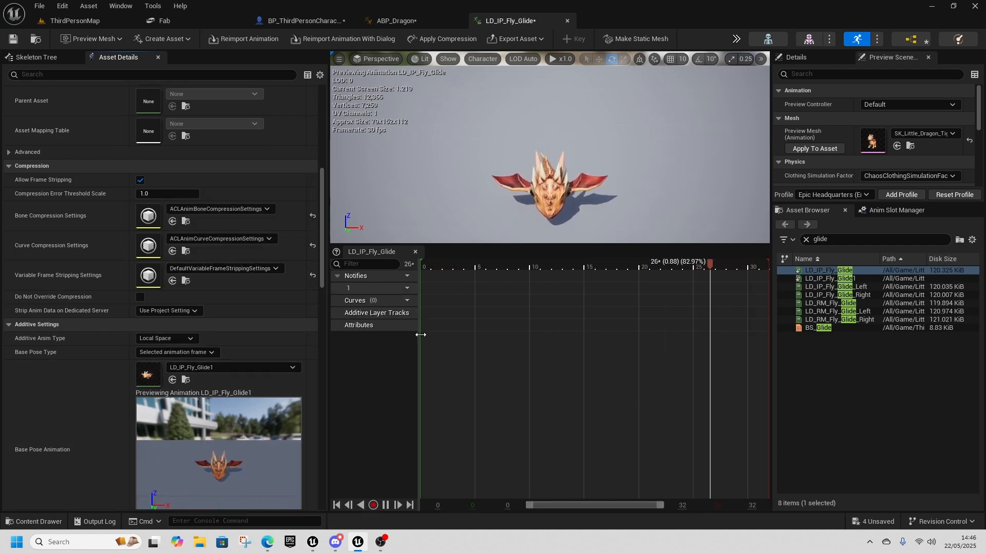
key("ctrl+s")
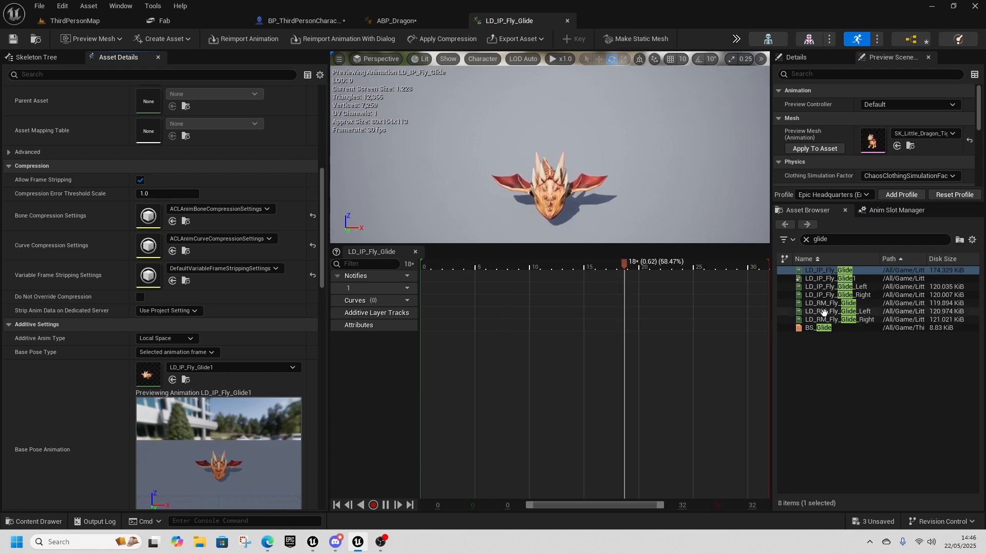
- Open LD_IP_Fly_Glide_Left and set its Additive Anim Type to Local Space and Base Pose Type to Selected animation frame
double_click(840, 286)
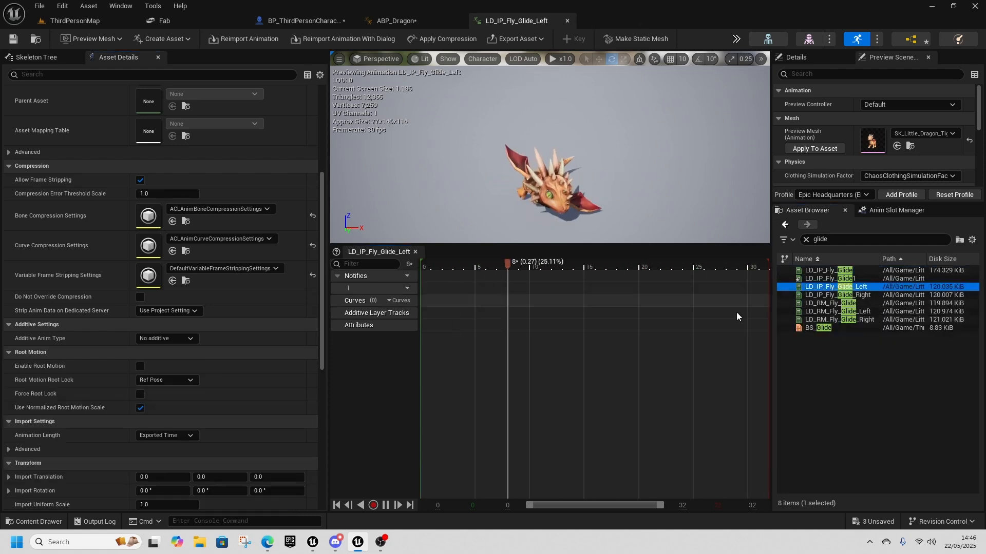
left_click(176, 338)
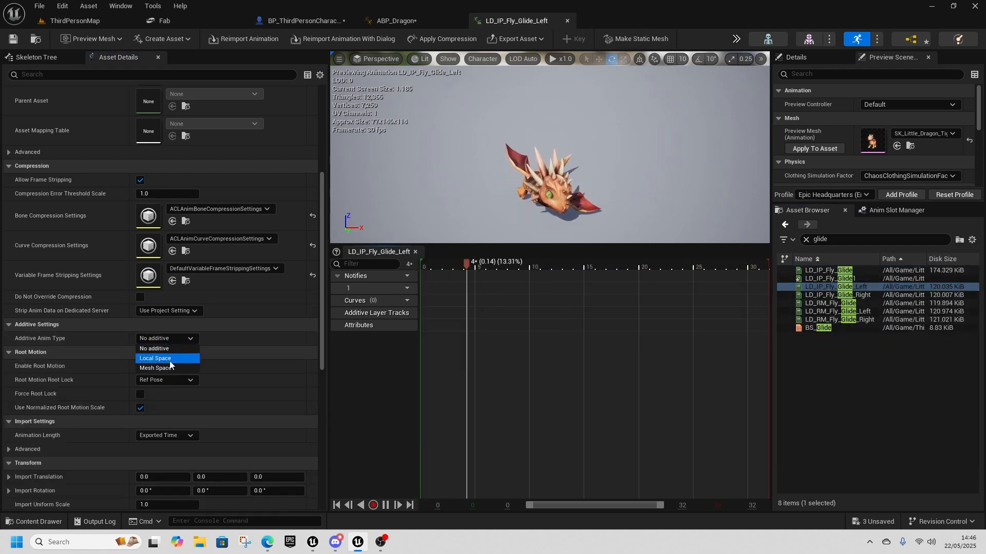
left_click(167, 359)
left_click(177, 352)
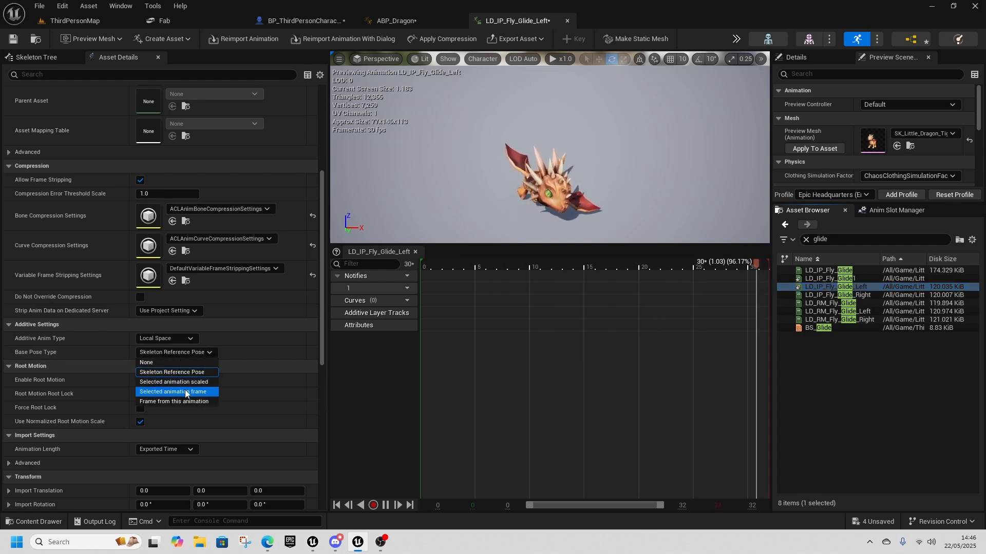
left_click(183, 392)
- Assign the duplicate LD_IP_Fly_Glide1 as the Base Pose Animation of LD_IP_Fly_Glide_Left
left_click(189, 368)
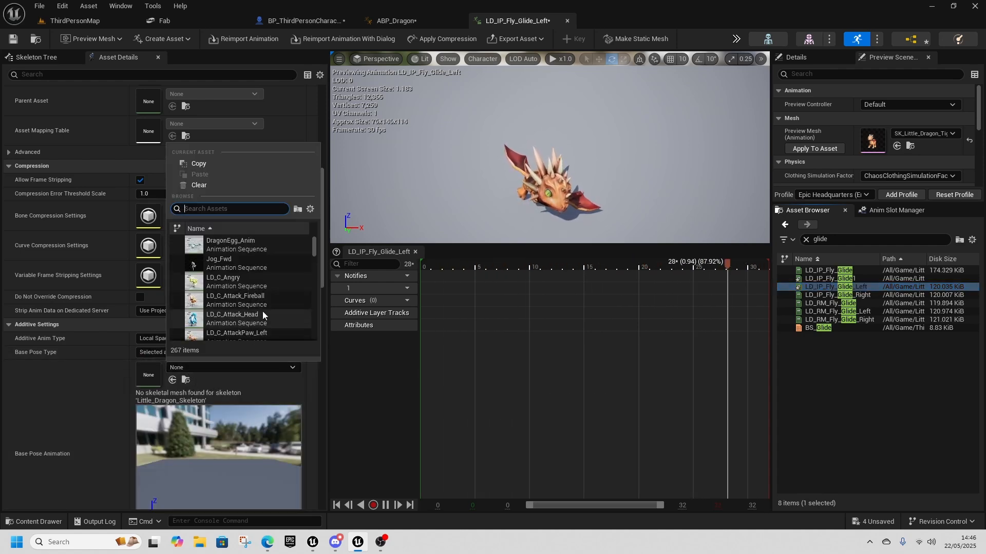
type("glide")
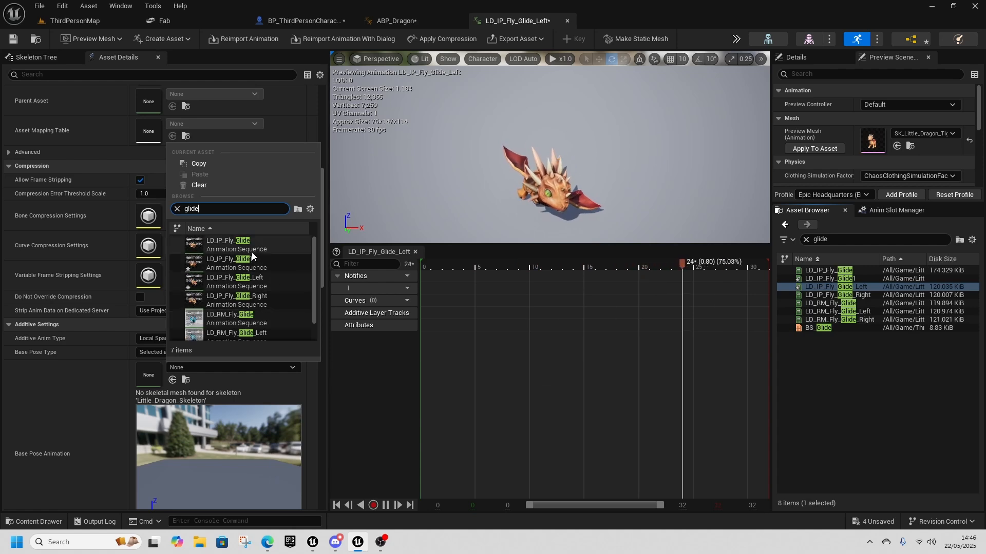
left_click(254, 261)
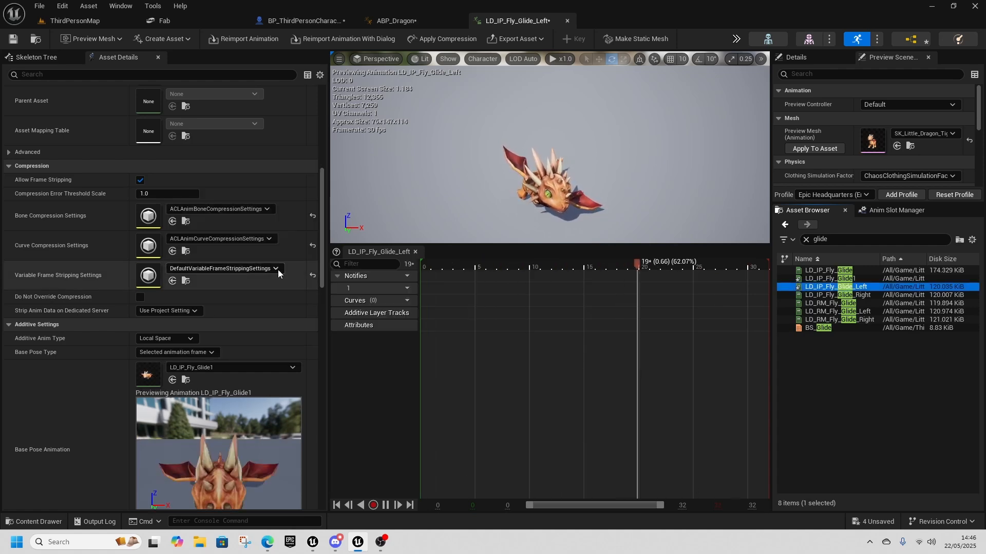
- Open LD_IP_Fly_Glide_Right and set its Additive Anim Type to Local Space and Base Pose Type to Selected animation scaled
left_click(845, 296)
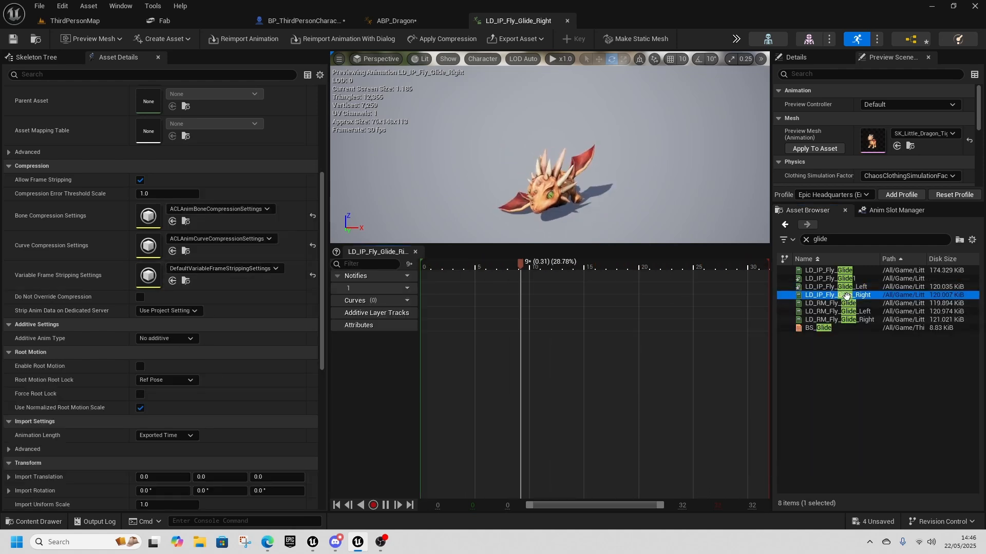
left_click(167, 339)
left_click(169, 362)
left_click(174, 352)
left_click(177, 373)
- Assign LD_IP_Fly_Glide1 as the Base Pose Animation of LD_IP_Fly_Glide_Right
left_click(179, 369)
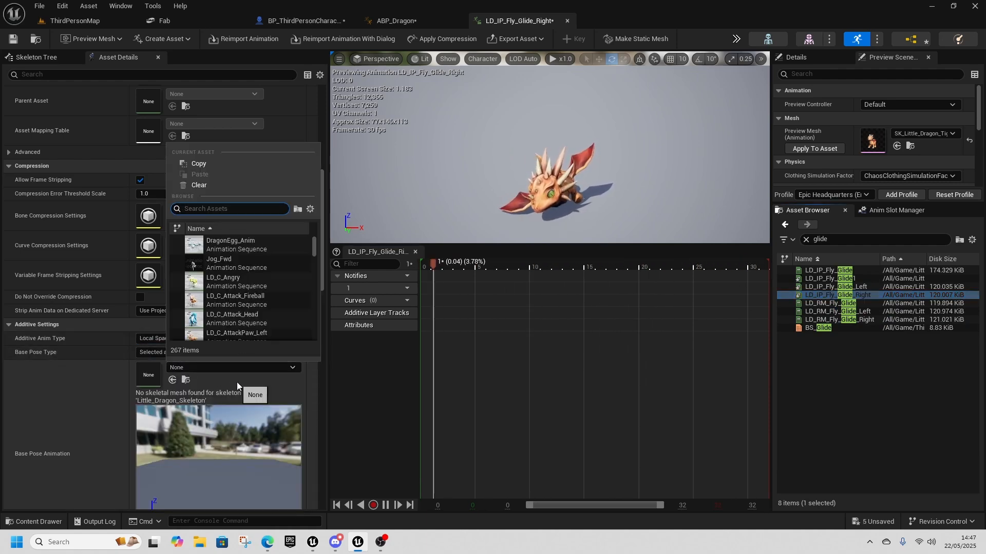
type("gl")
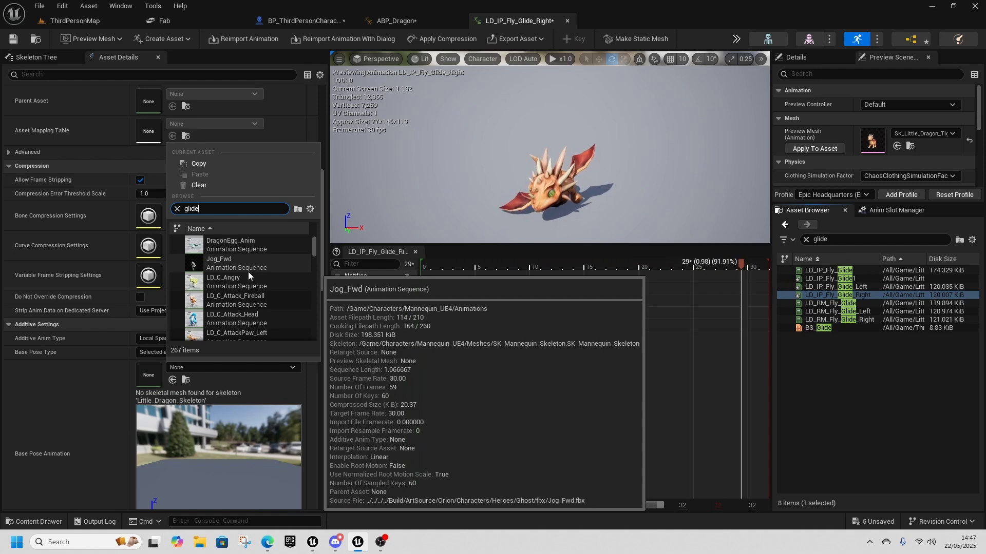
type("ide")
left_click(231, 262)
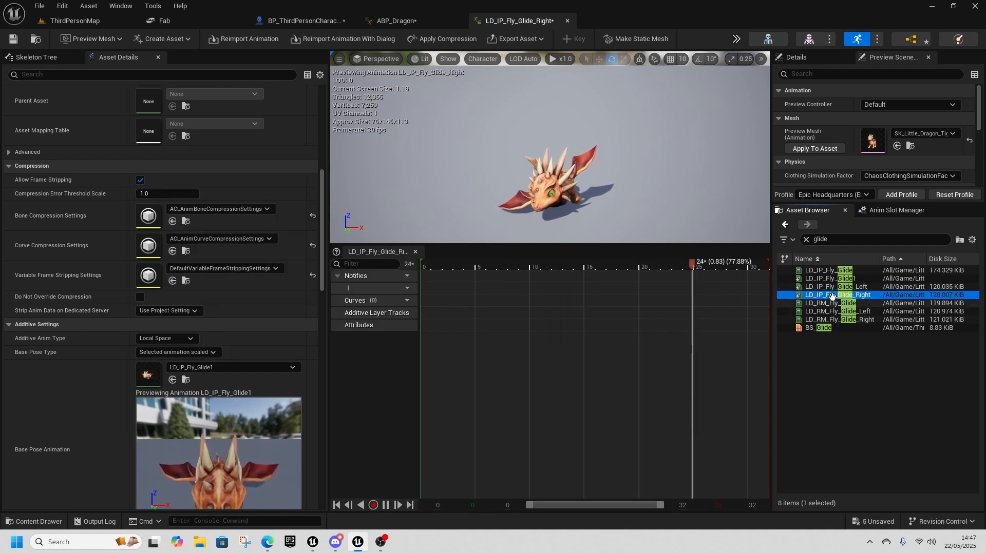
- Open the BS_Glide blend space, set its Preview Base Pose to LD_IP_Fly_Glide1, preview the blend and save the asset
double_click(817, 328)
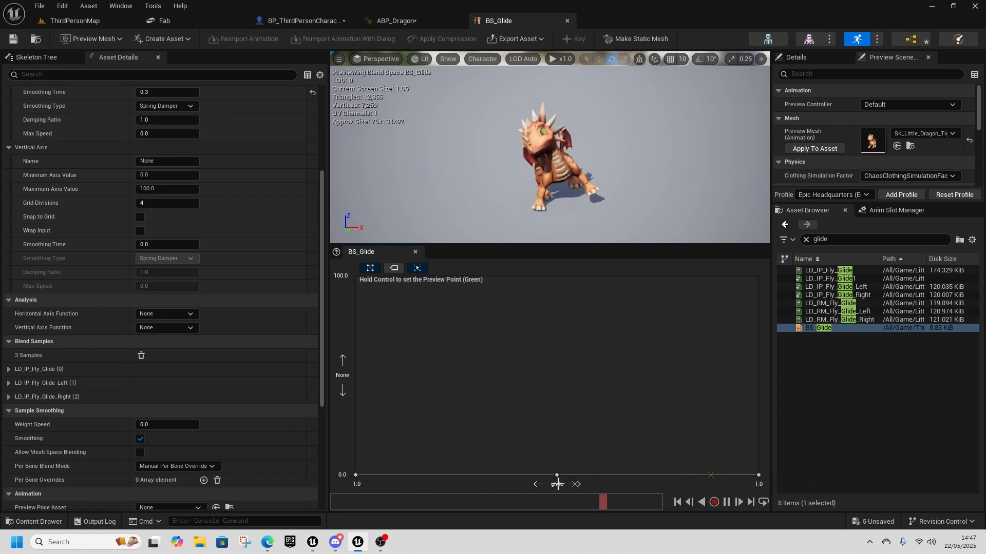
scroll(226, 410, "down", 3)
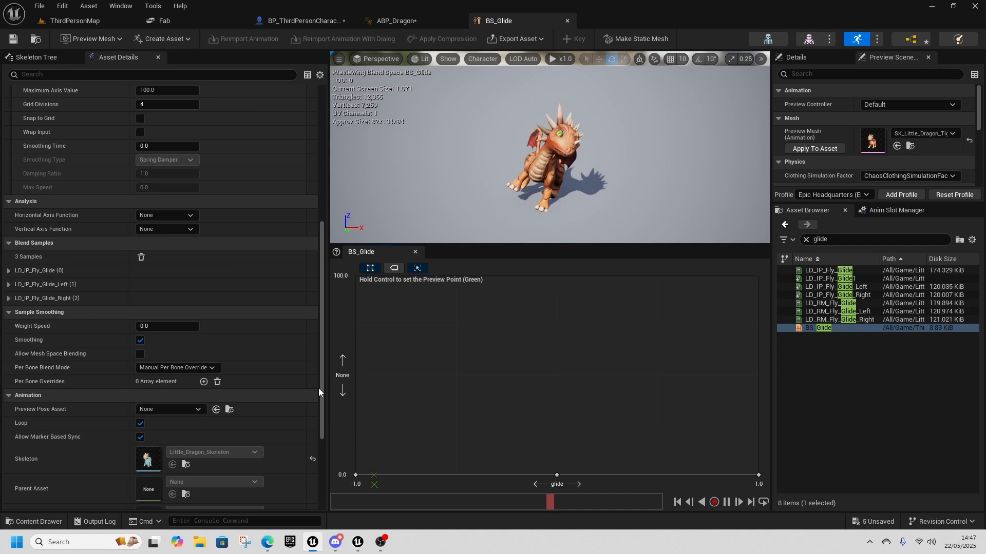
scroll(307, 412, "down", 2)
scroll(267, 437, "down", 2)
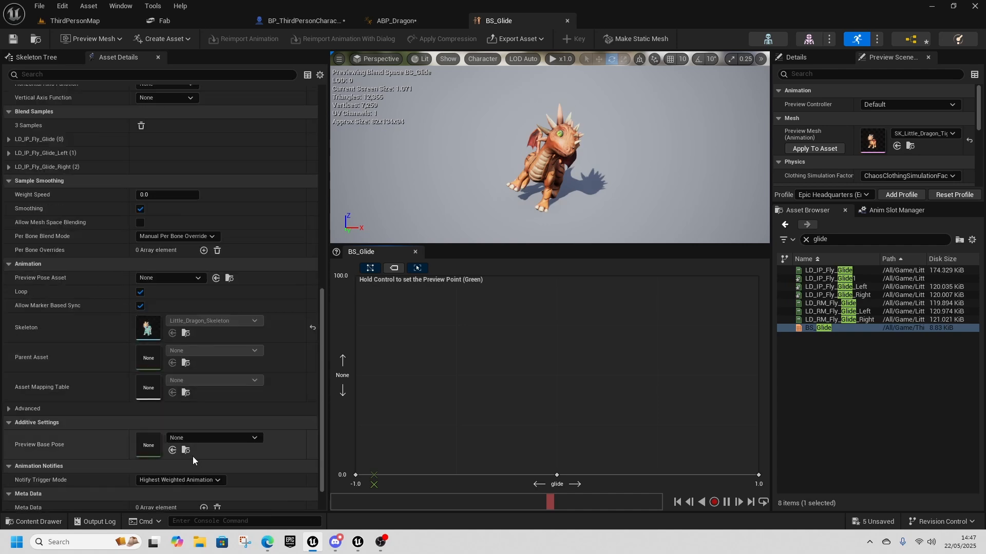
left_click(223, 438)
type("glide")
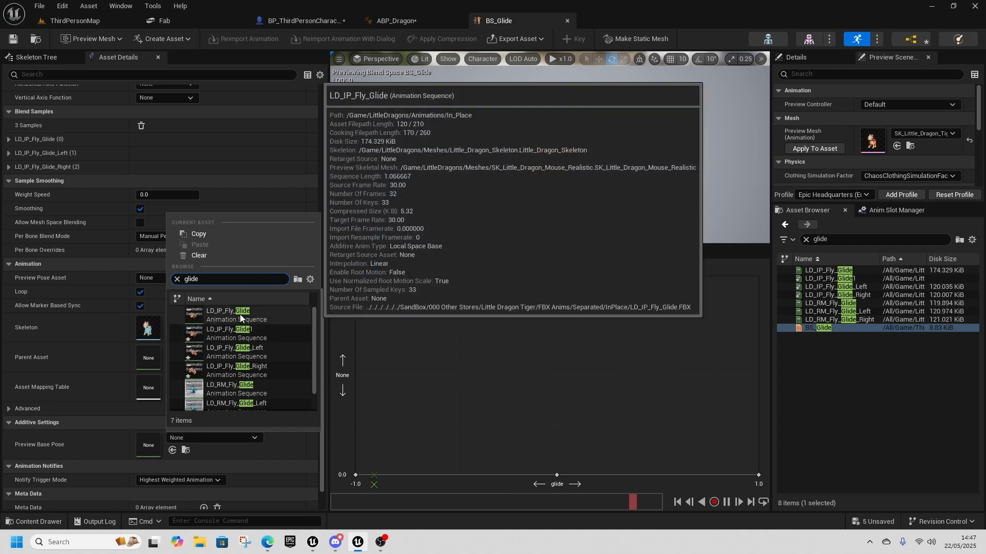
left_click(242, 334)
key("ctrl")
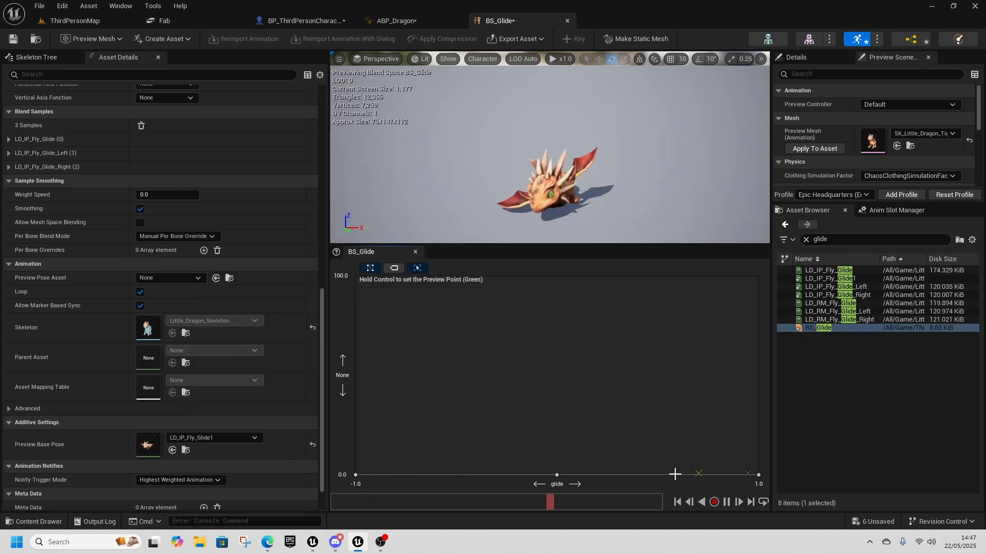
left_click(13, 39)
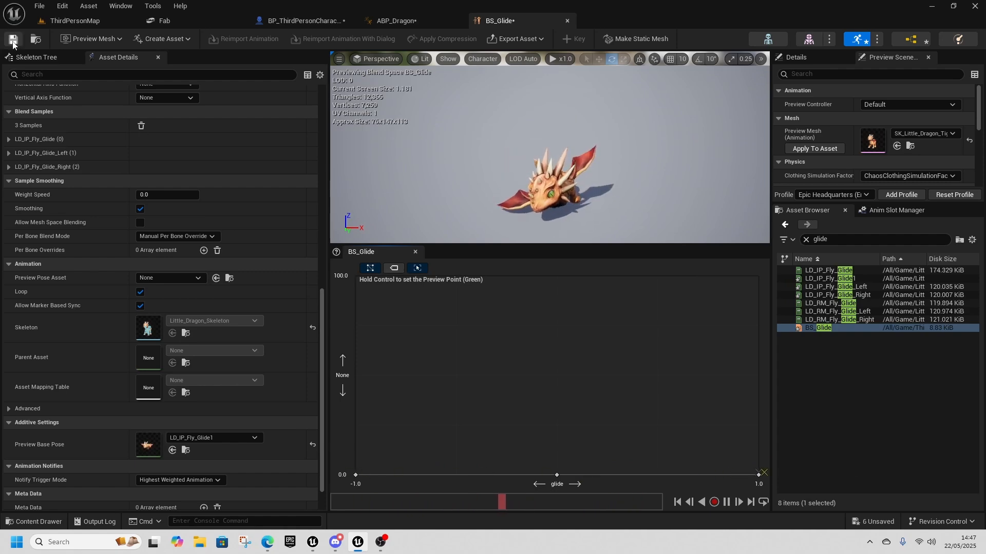
- In ABP_Dragon's Glide state, add the BS_Glide blend space player and connect it to the Output Animation Pose
left_click(407, 22)
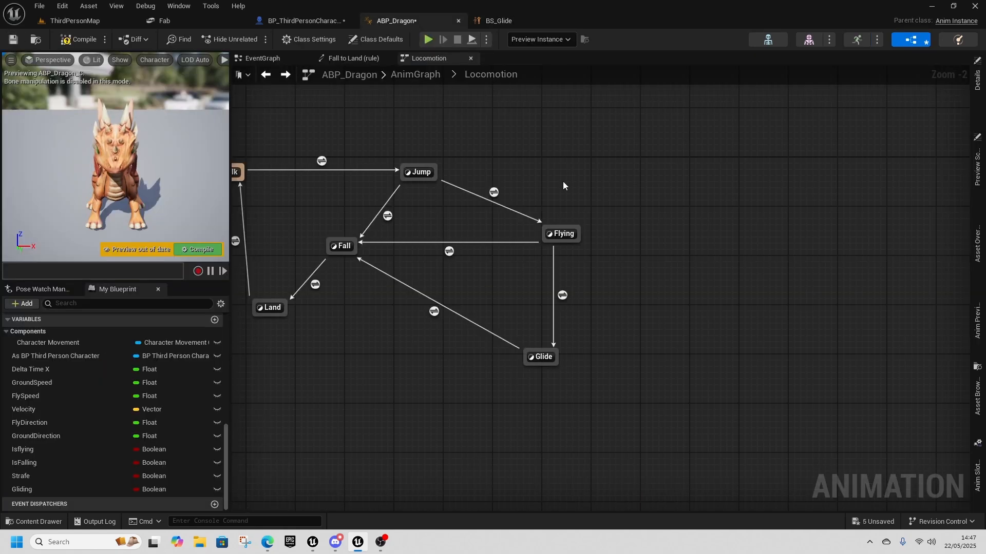
double_click(554, 358)
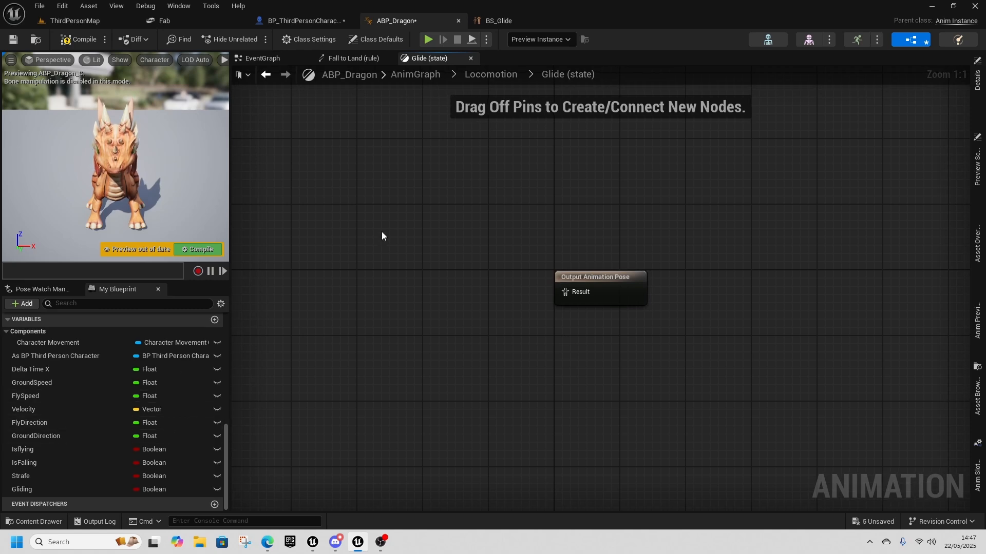
left_click(976, 82)
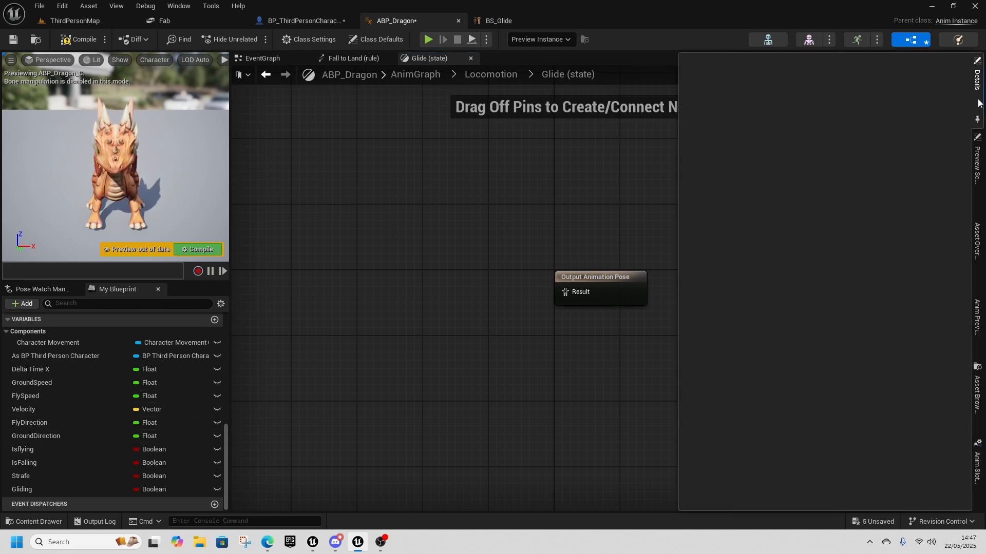
left_click(977, 155)
left_click(979, 256)
left_click(980, 309)
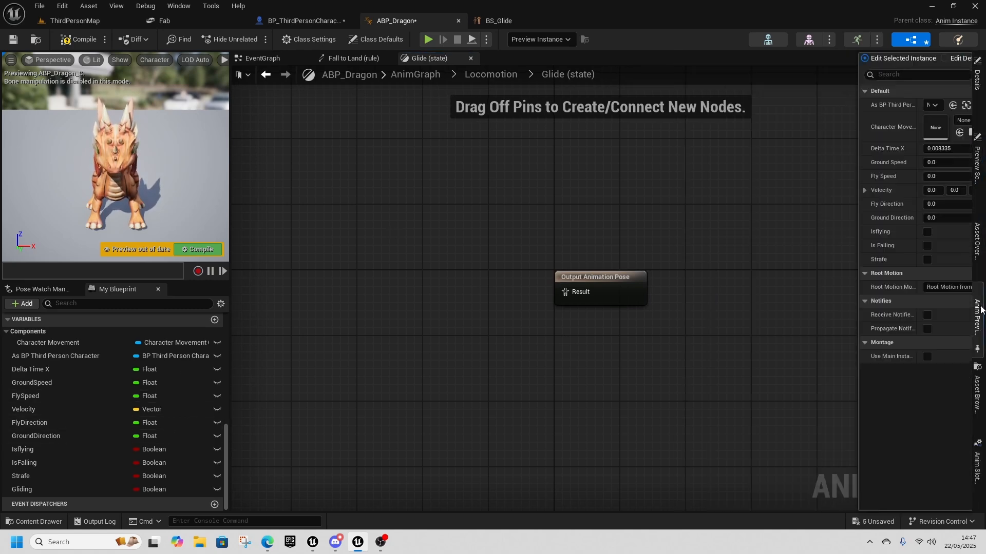
left_click(978, 371)
left_click_drag(882, 483, 400, 282)
left_click_drag(468, 308, 581, 300)
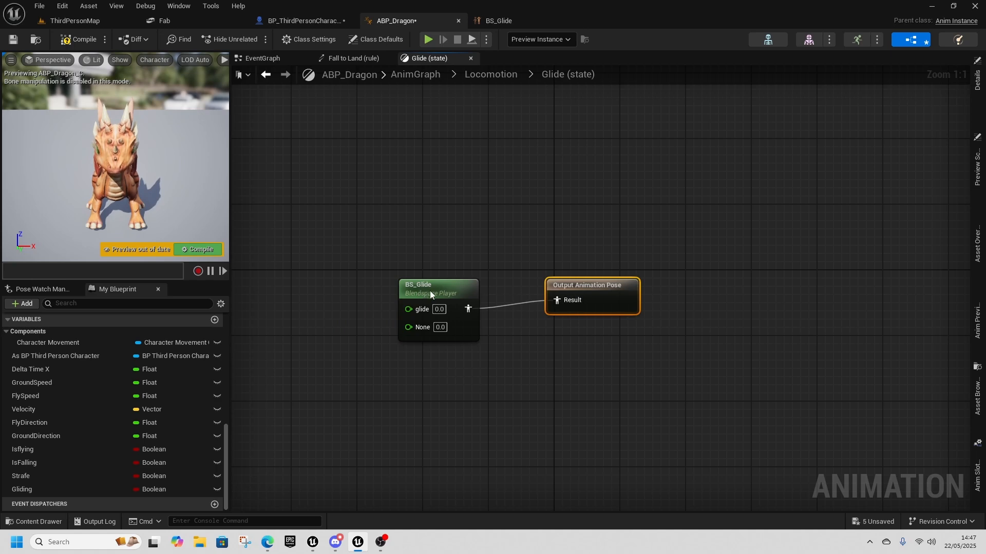
left_click_drag(427, 293, 443, 294)
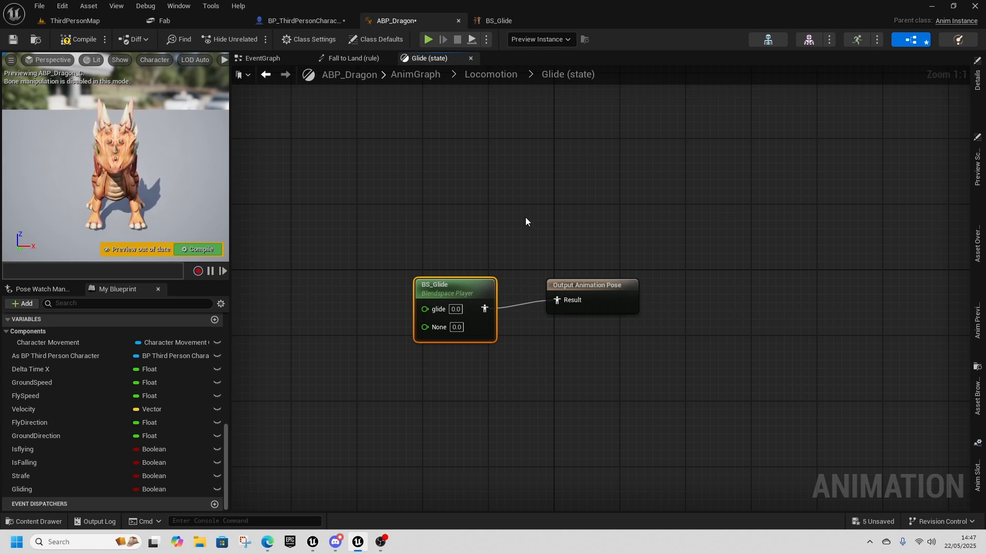
- Add a new function named CalculateLean to the ABP_Dragon blueprint
left_click(273, 61)
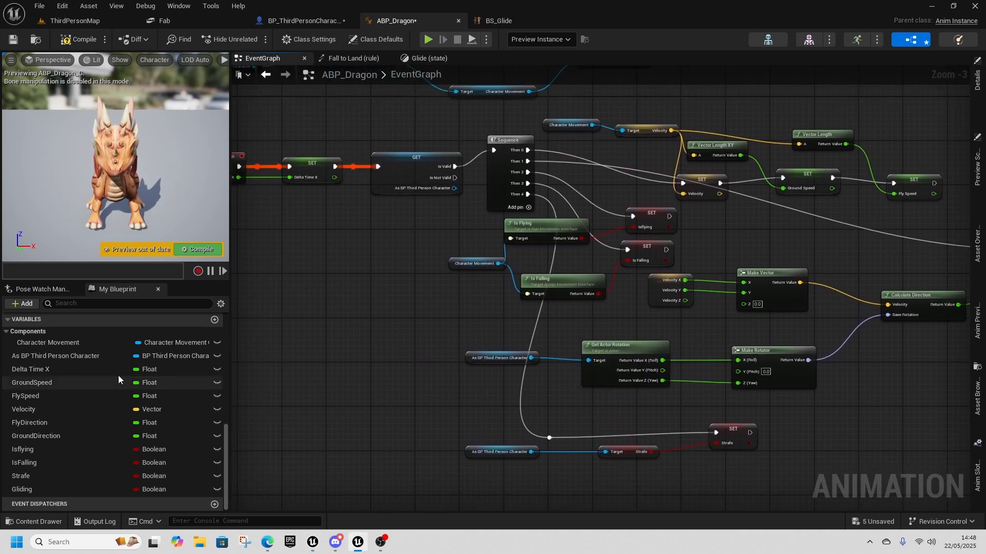
scroll(66, 380, "up", 4)
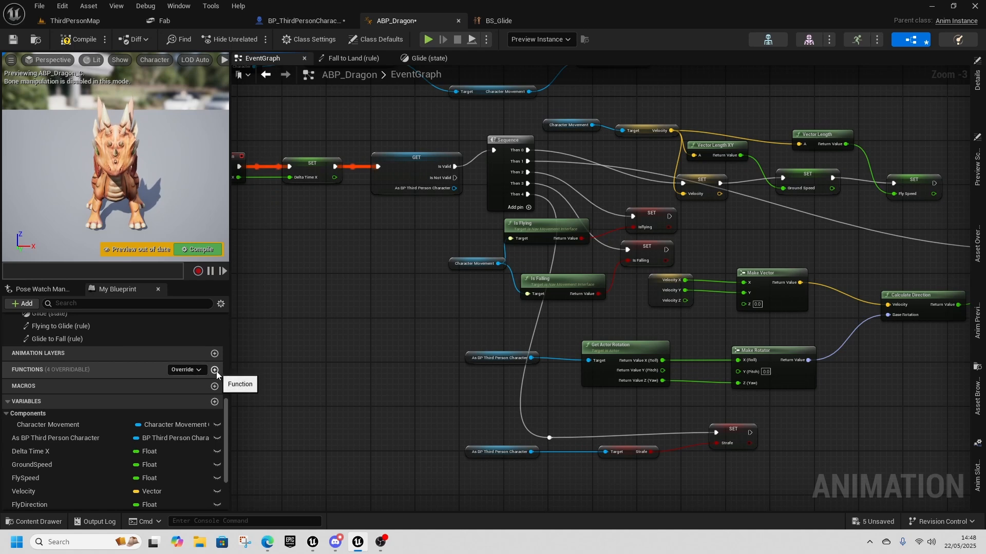
left_click(216, 374)
right_click(81, 389)
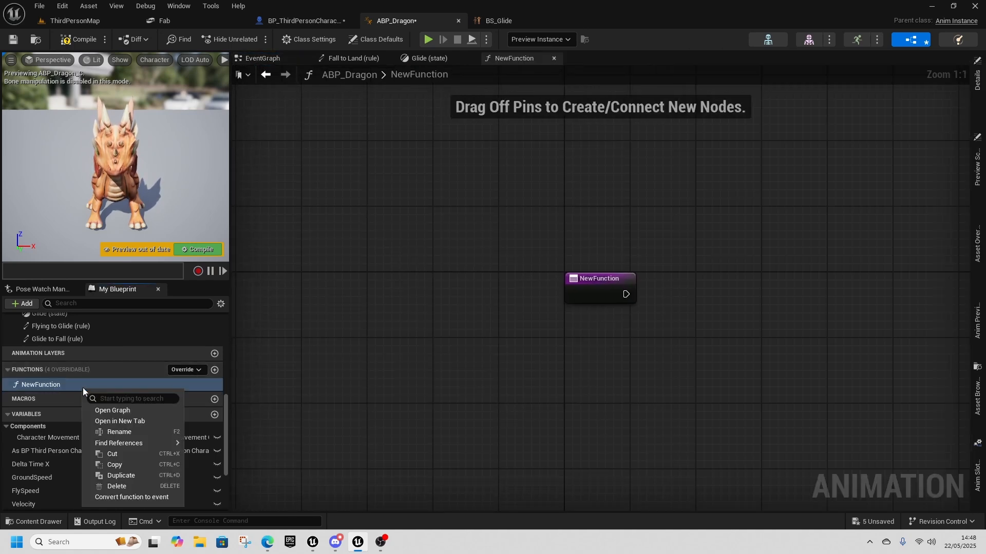
left_click(129, 433)
type("Ca")
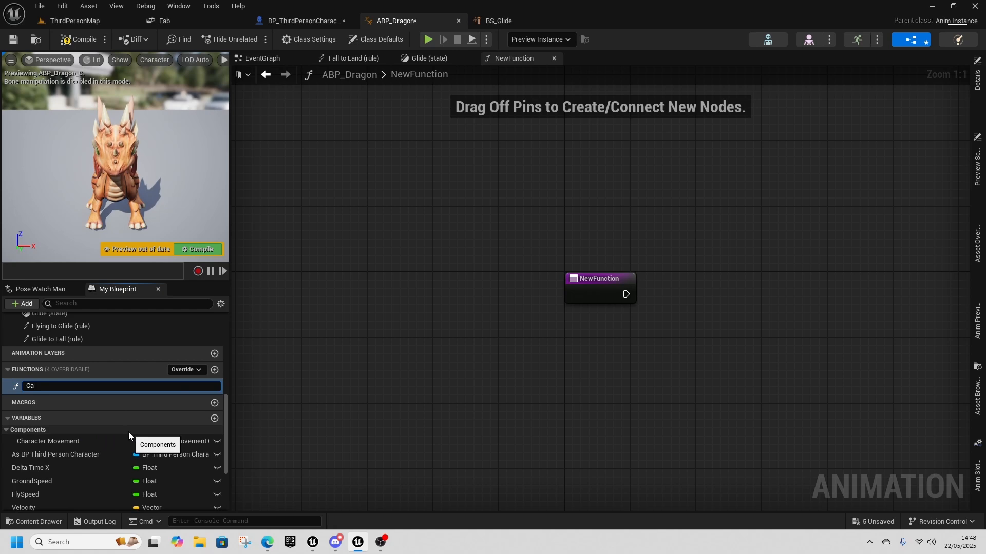
type("lculateLean")
key("Return")
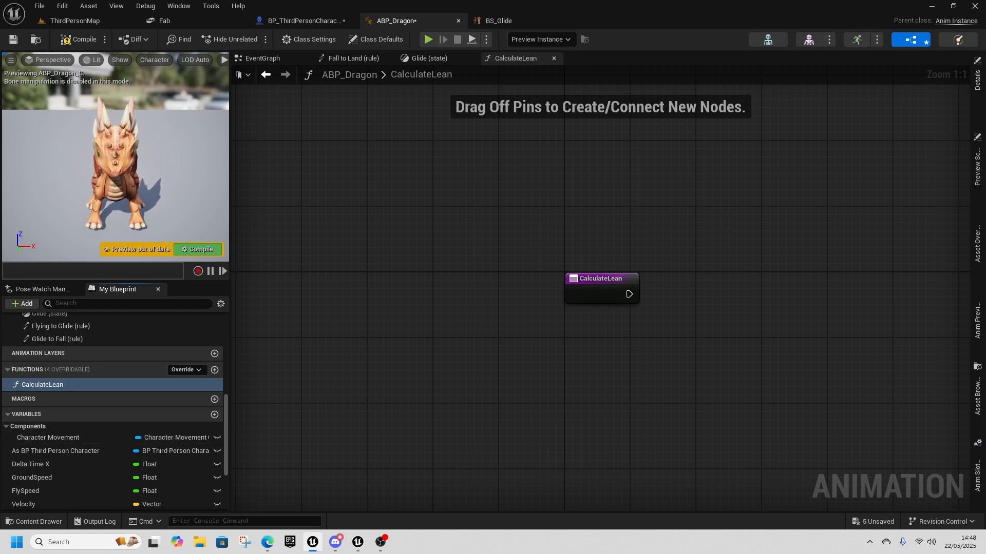
- In CalculateLean, add an As BP Third Person Character getter feeding a Get Actor Rotation node, and split its return value into roll, pitch and yaw
left_click_drag(66, 452, 579, 343)
left_click(625, 368)
right_click_drag(715, 374, 506, 372)
left_click_drag(460, 346, 584, 340)
type("get actor rota")
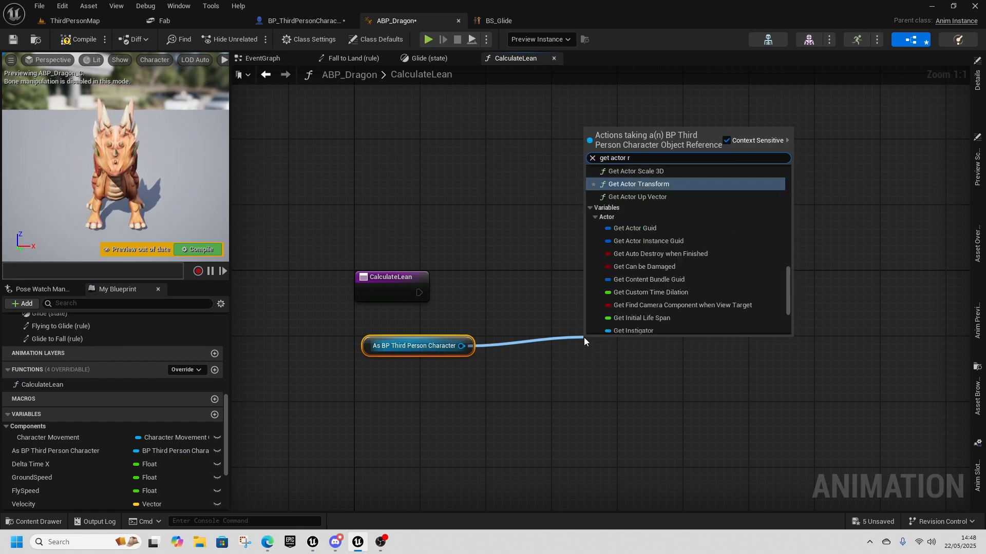
left_click(625, 180)
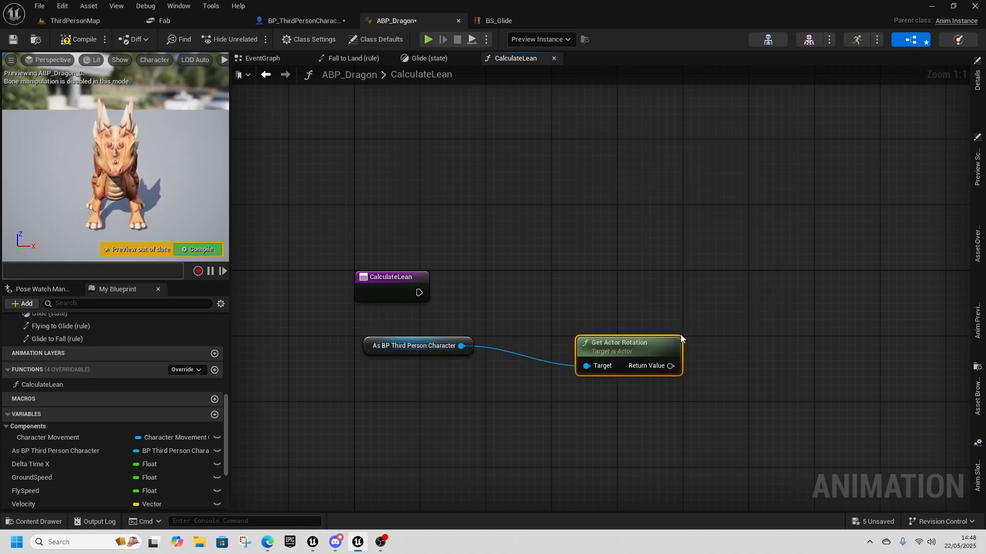
right_click_drag(682, 322, 529, 324)
right_click(520, 366)
left_click(560, 421)
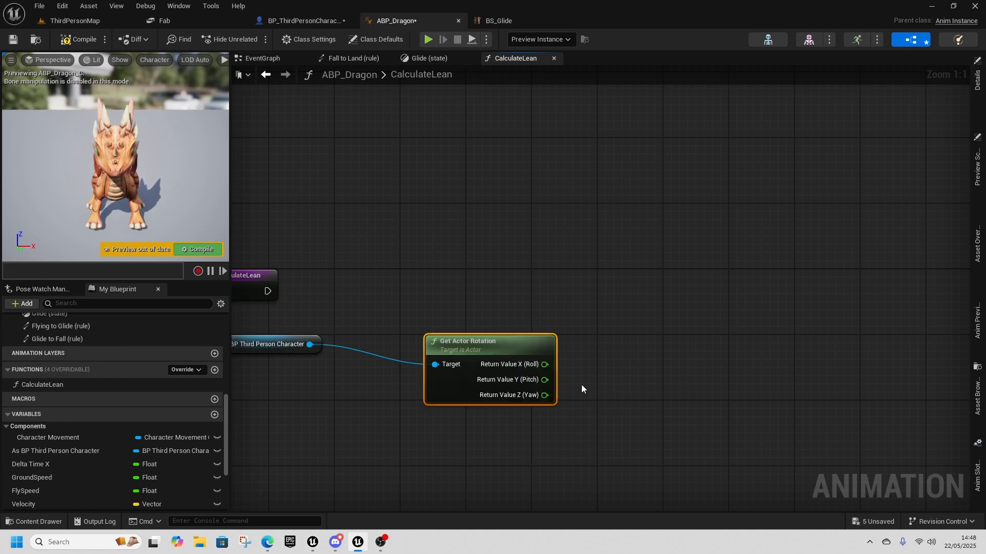
- Promote the actor rotation's yaw output to a new float variable named NewRotation
right_click_drag(572, 403, 541, 376)
left_click_drag(483, 413, 625, 290)
left_click(690, 349)
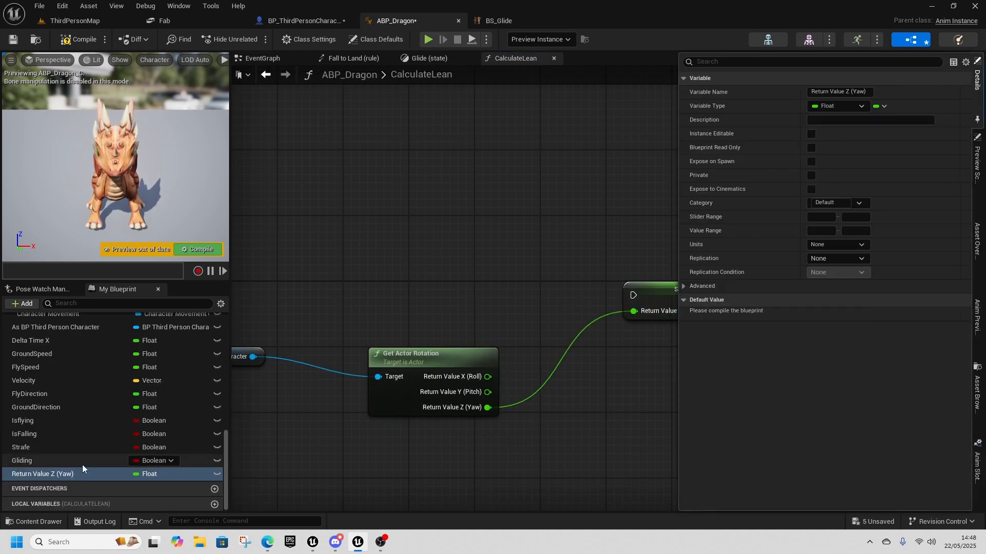
right_click(58, 475)
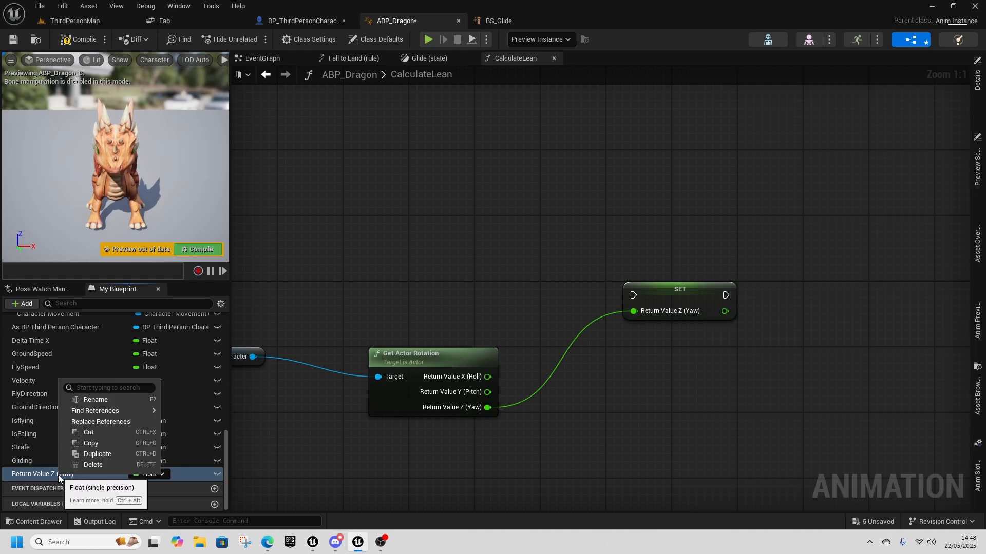
left_click(106, 400)
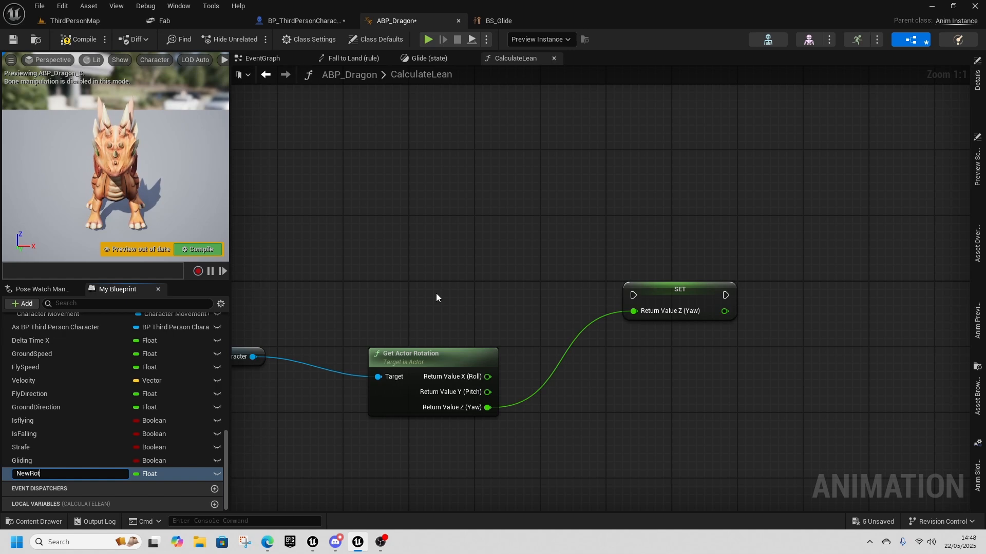
key("Return")
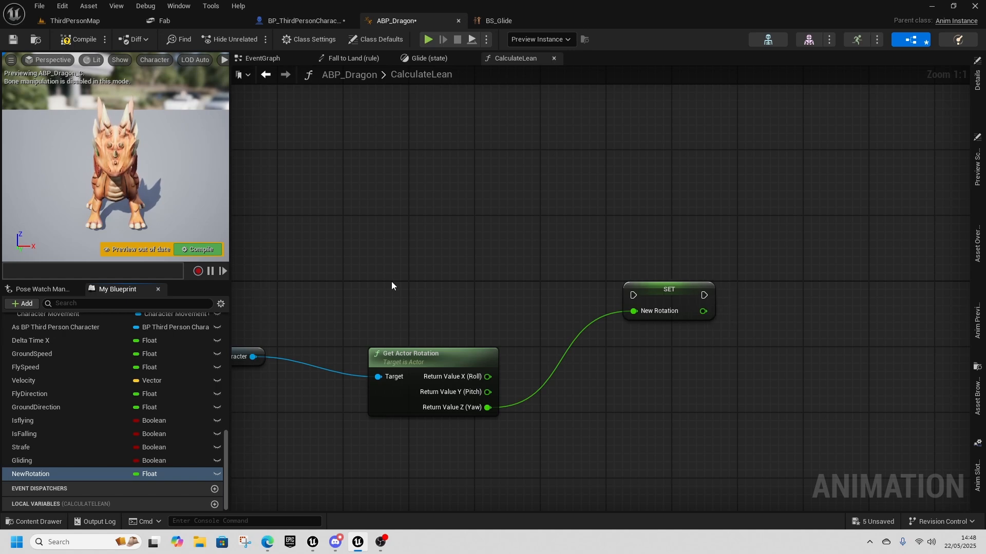
- Add a NewRotation getter and promote its output to a second float variable named PeviousRotation
right_click_drag(393, 284, 469, 273)
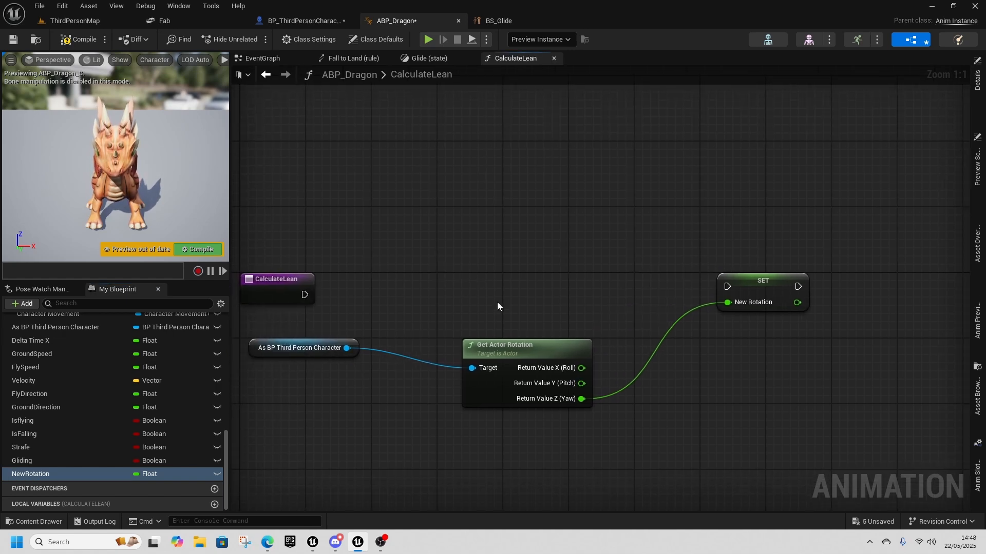
left_click_drag(32, 476, 507, 284)
left_click(426, 340)
left_click(566, 340)
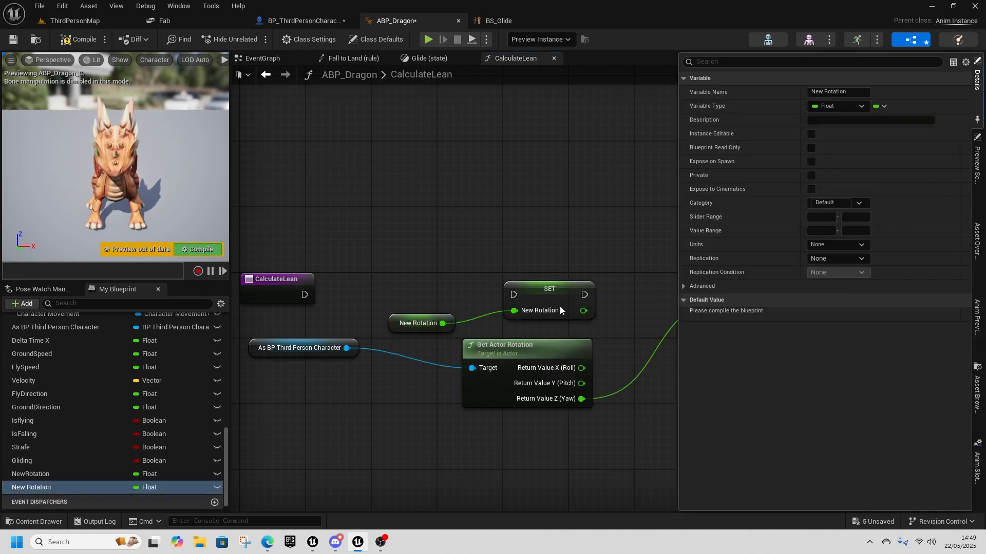
right_click(51, 486)
left_click(100, 413)
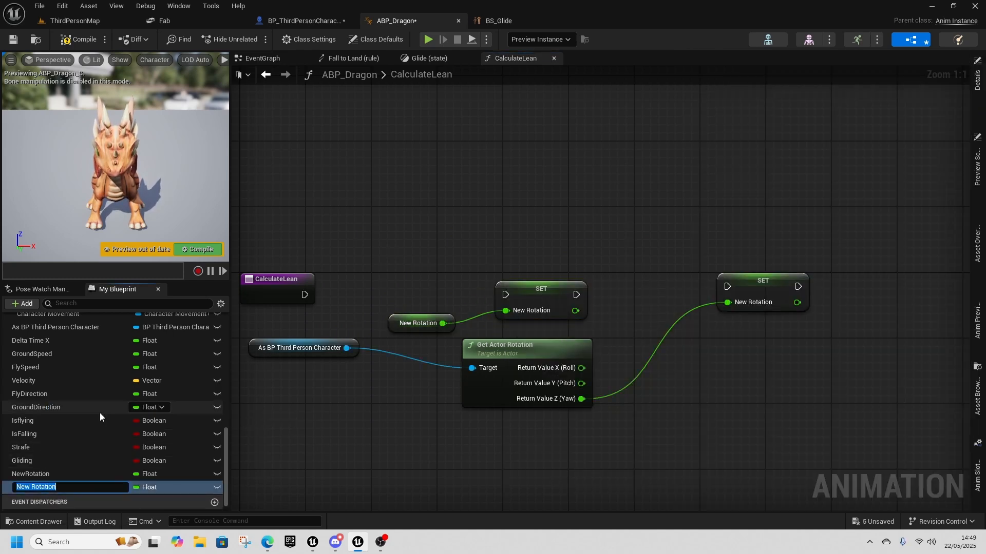
type("PeviousRotation")
key("Return")
- Wire execution from the CalculateLean entry through the Pevious Rotation setter to the New Rotation setter
left_click_drag(305, 295, 395, 295)
left_click_drag(512, 294, 507, 294)
left_click_drag(586, 294, 727, 287)
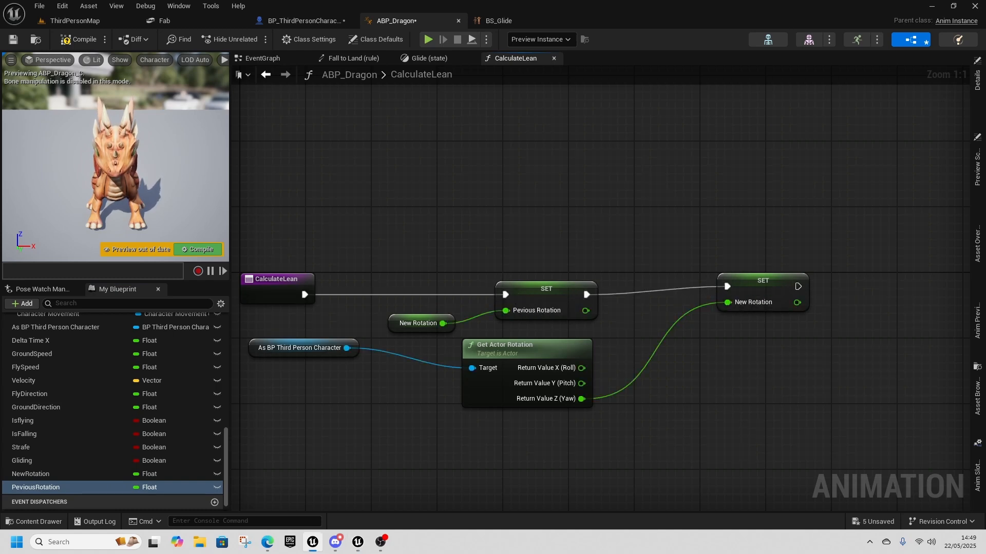
- Add NewRotation and PeviousRotation getters beyond the New Rotation setter and subtract PeviousRotation from NewRotation
right_click_drag(756, 397, 518, 394)
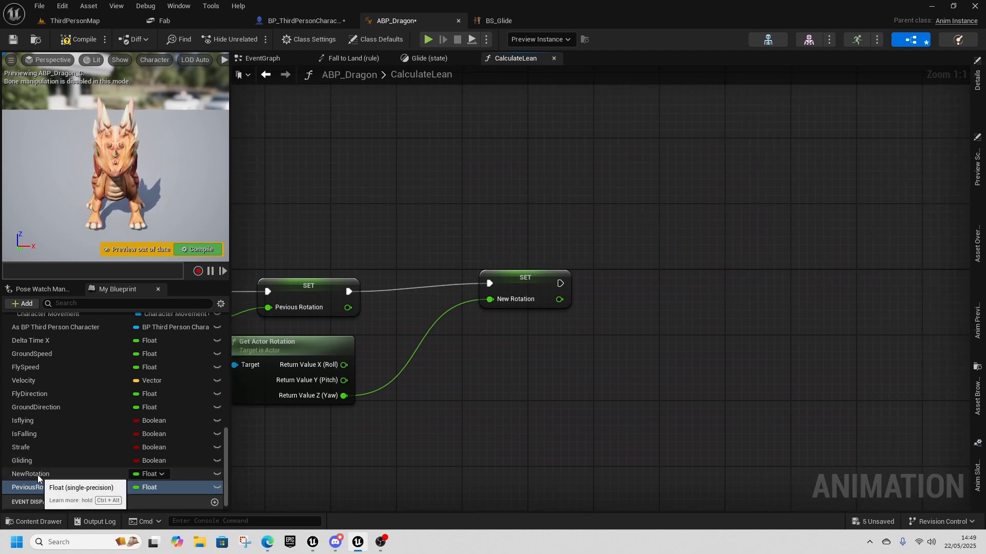
left_click_drag(38, 474, 464, 403, "ctrl")
left_click_drag(561, 340, 563, 341)
left_click(595, 368)
left_click_drag(54, 488, 573, 378)
left_click(603, 400)
right_click_drag(715, 356, 614, 372)
left_click_drag(513, 360, 588, 379)
left_click(643, 278)
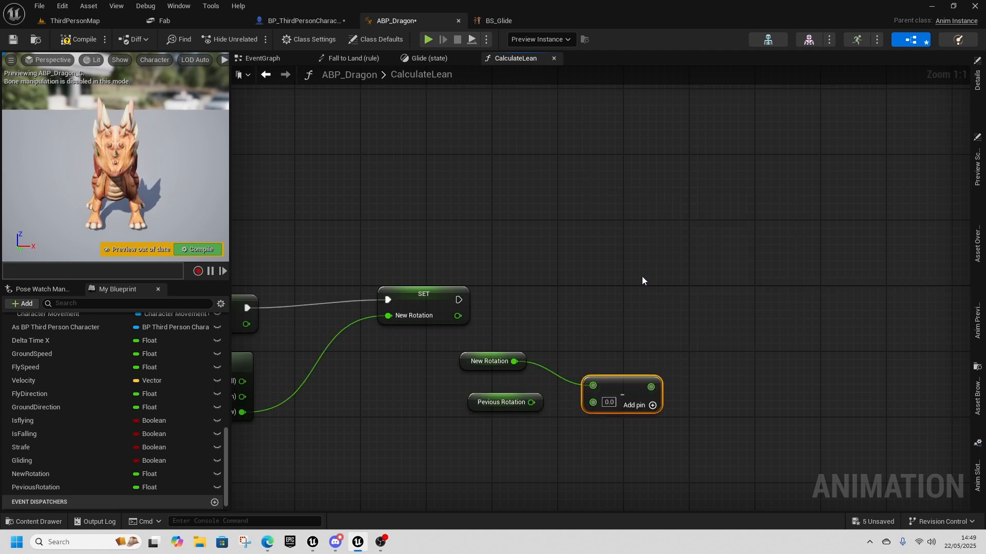
left_click_drag(534, 403, 593, 402)
- Promote the subtraction result to a float variable named YawDelta and wire its setter's execution after the New Rotation setter
left_click_drag(646, 385, 666, 299)
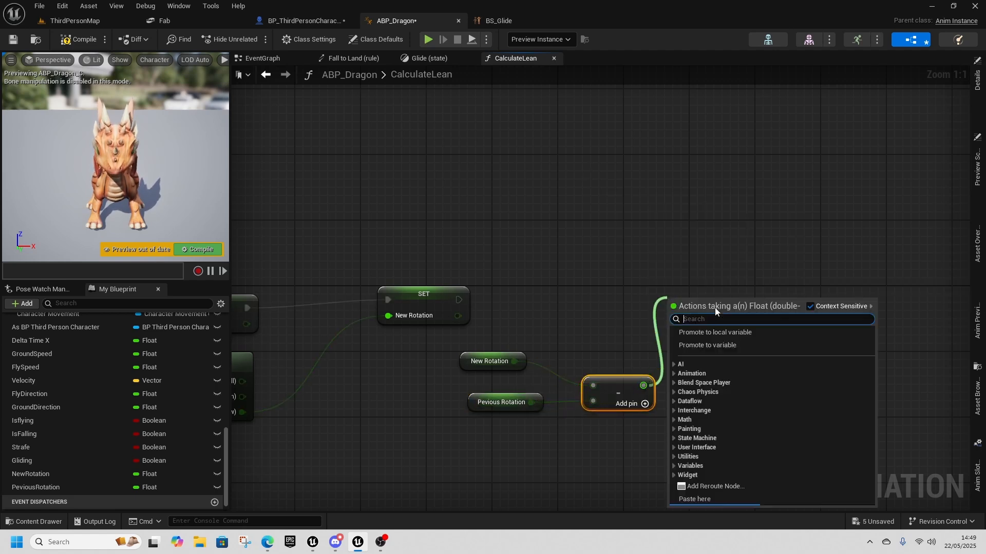
left_click(723, 352)
right_click(46, 502)
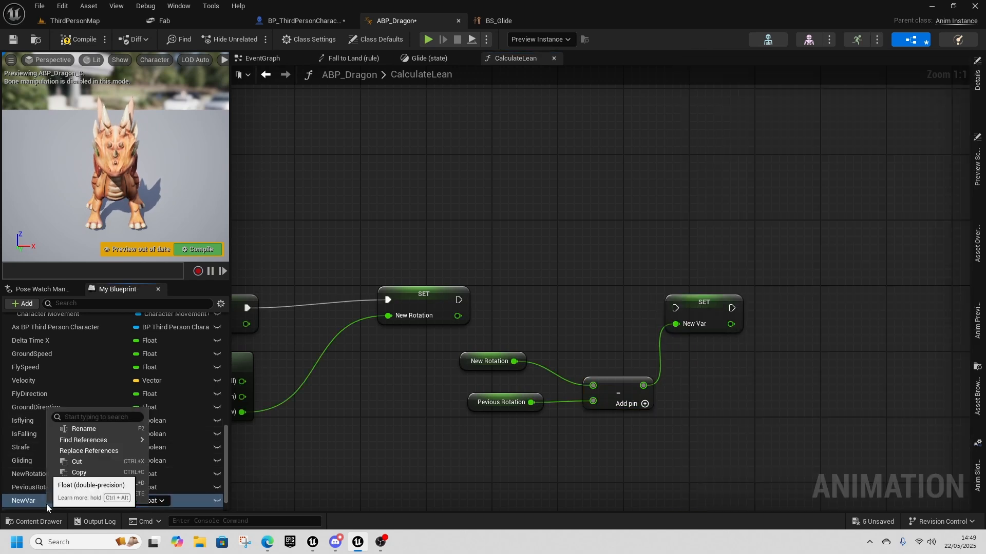
left_click(88, 429)
type("Yaw")
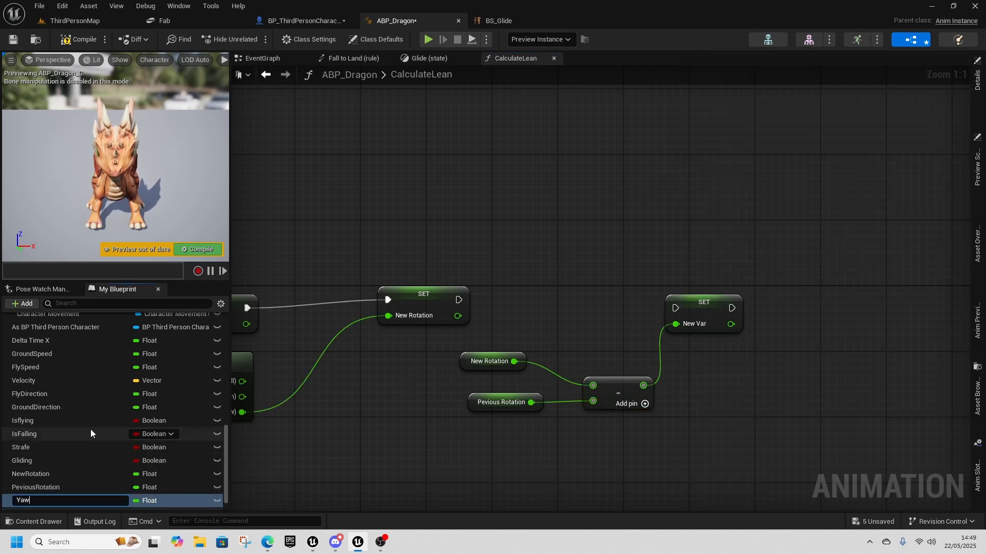
type("Delta")
key("Return")
right_click_drag(585, 318, 597, 292)
left_click_drag(469, 276, 688, 283)
- Feed the Yaw Delta output into input A of a Safe Divide node, with a Delta Time X getter as input B
right_click_drag(740, 308, 613, 306)
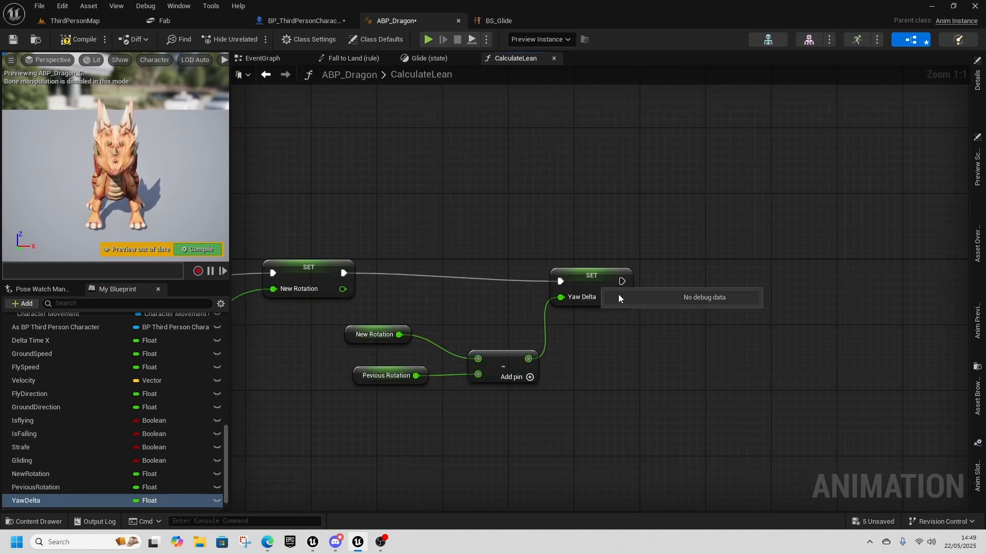
left_click_drag(620, 297, 698, 322)
type("safe divi")
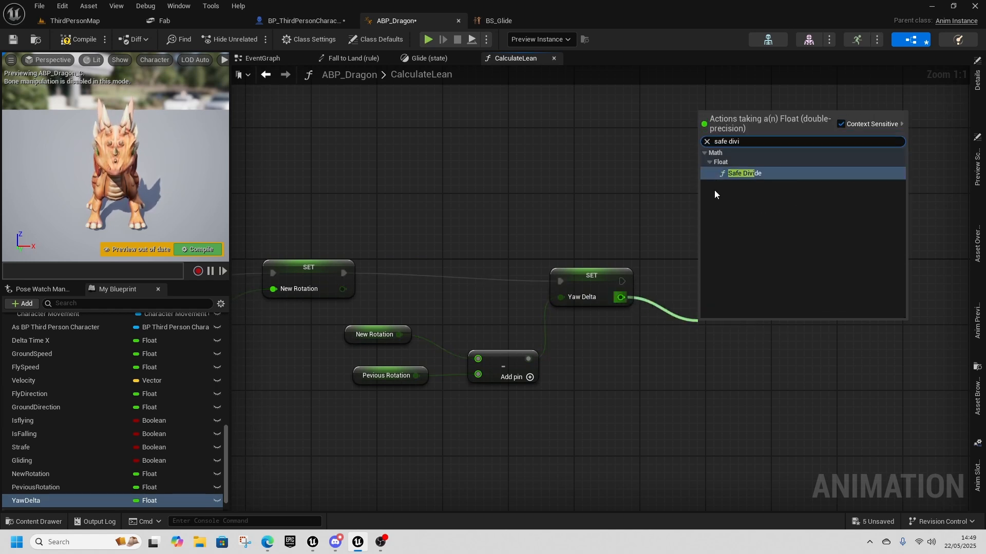
left_click(735, 175)
scroll(63, 397, "up", 1)
left_click_drag(33, 357, 714, 359)
- Divide the Safe Divide return value by 200 with a Divide node
right_click_drag(746, 395, 584, 404)
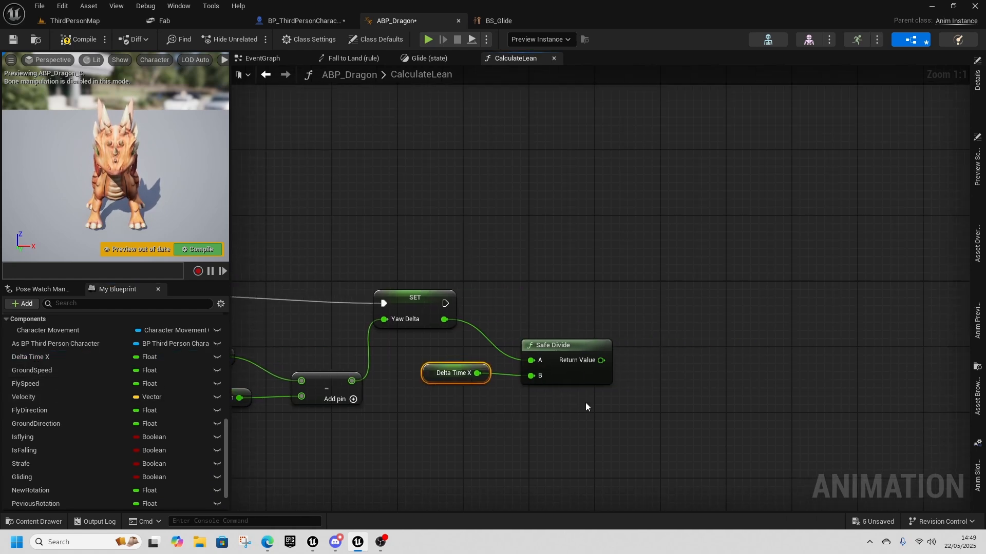
left_click_drag(600, 360, 681, 357)
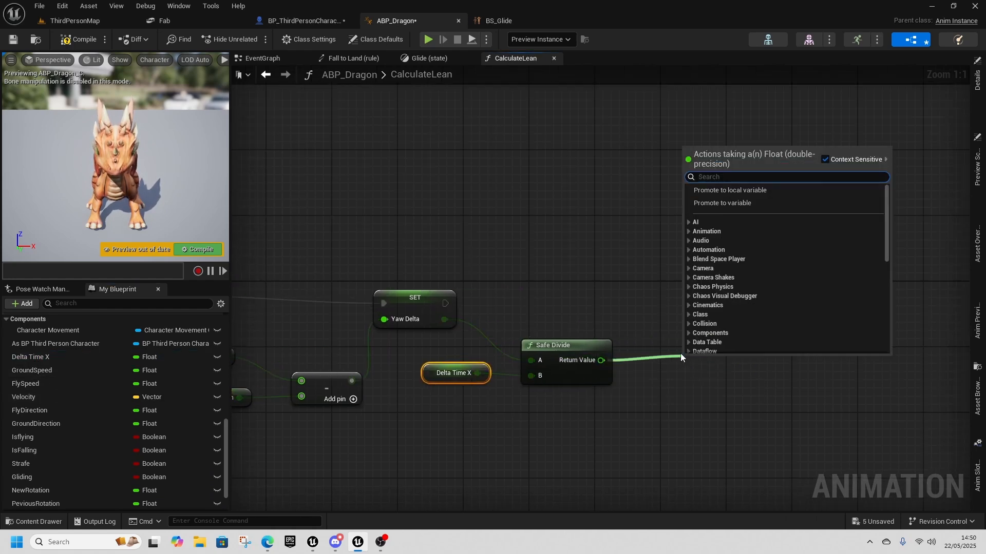
type("%")
key("BackSpace")
type("%")
key("Return")
left_click(703, 381)
type("200")
key("Return")
- Feed the divided value into a Clamp Angle node with minimum -1.0 and maximum 1.0 degrees
right_click_drag(754, 392, 580, 397)
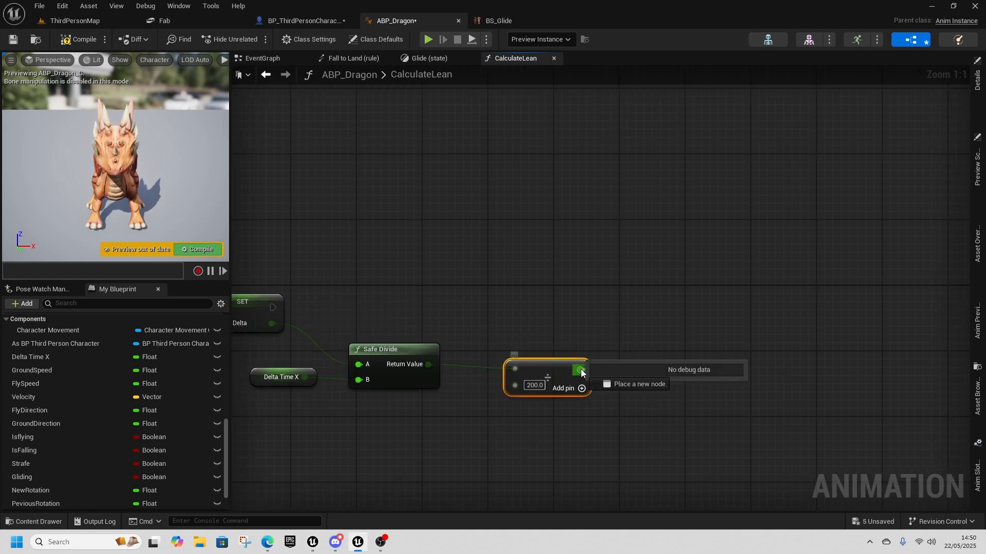
left_click_drag(581, 369, 656, 311)
type("clamp")
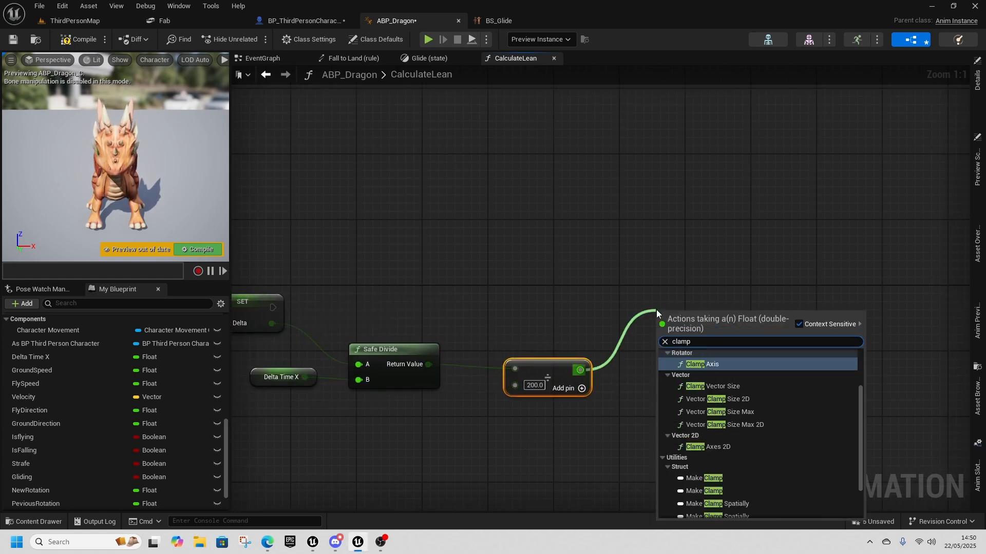
scroll(726, 441, "up", 2)
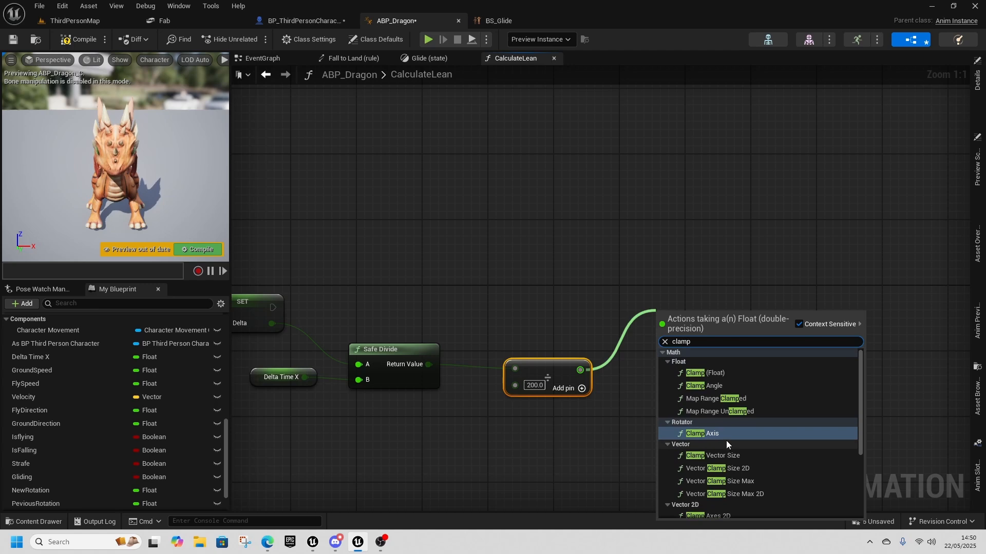
left_click(711, 385)
right_click_drag(711, 304, 613, 304)
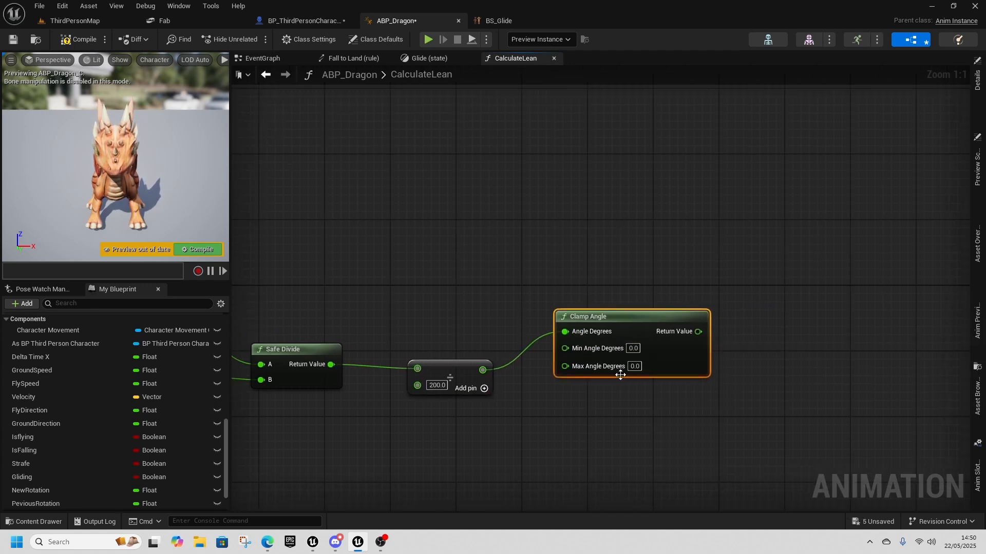
left_click(633, 348)
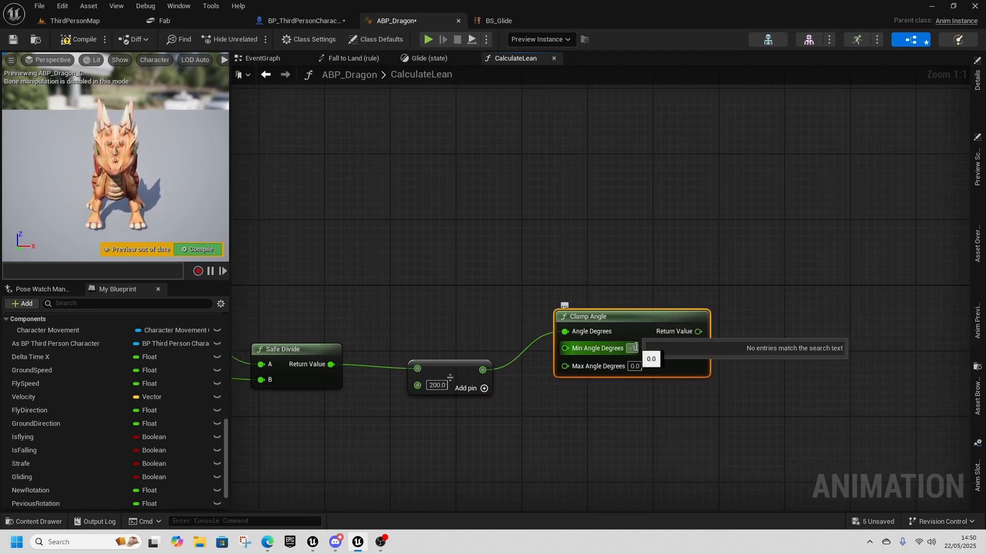
key("Tab")
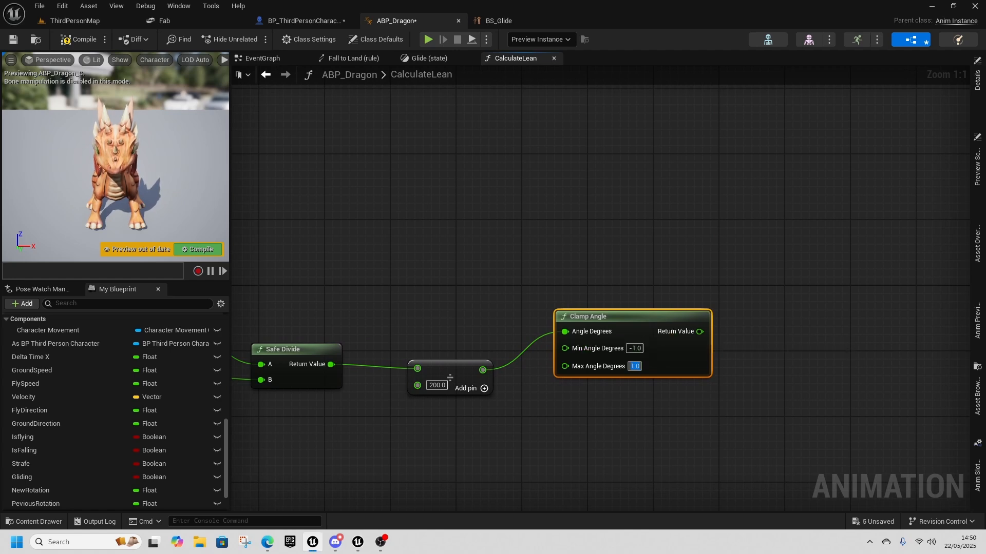
- Promote the Clamp Angle return value to a variable named Lean and wire its setter's execution after the Yaw Delta setter
left_click_drag(699, 332, 750, 254)
left_click(791, 310)
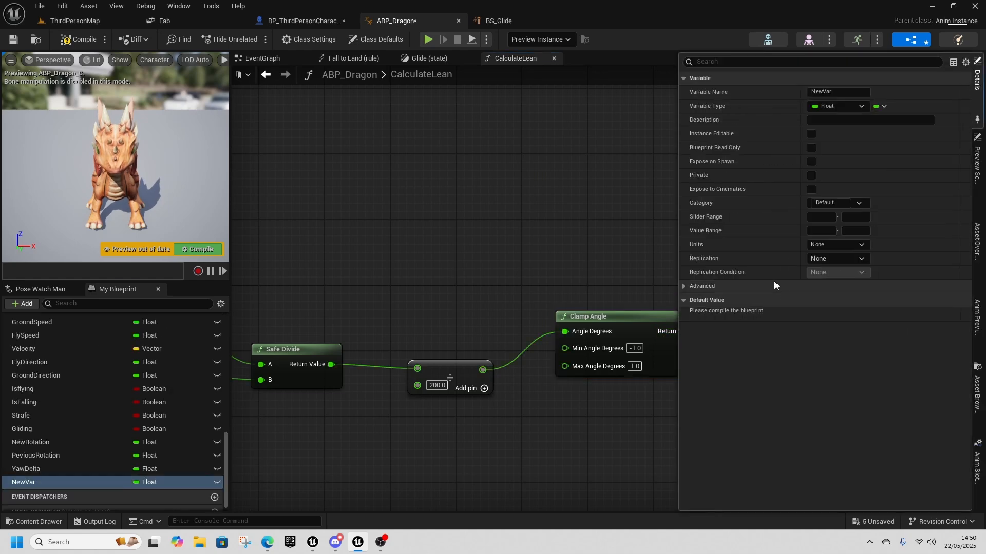
right_click(26, 485)
left_click(84, 410)
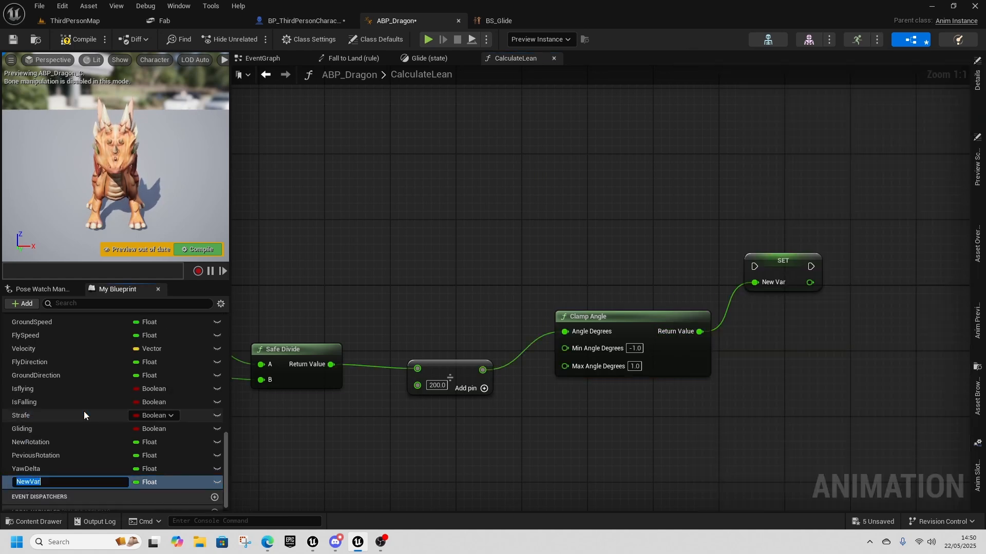
type("Lean")
key("Return")
scroll(332, 306, "down", 2)
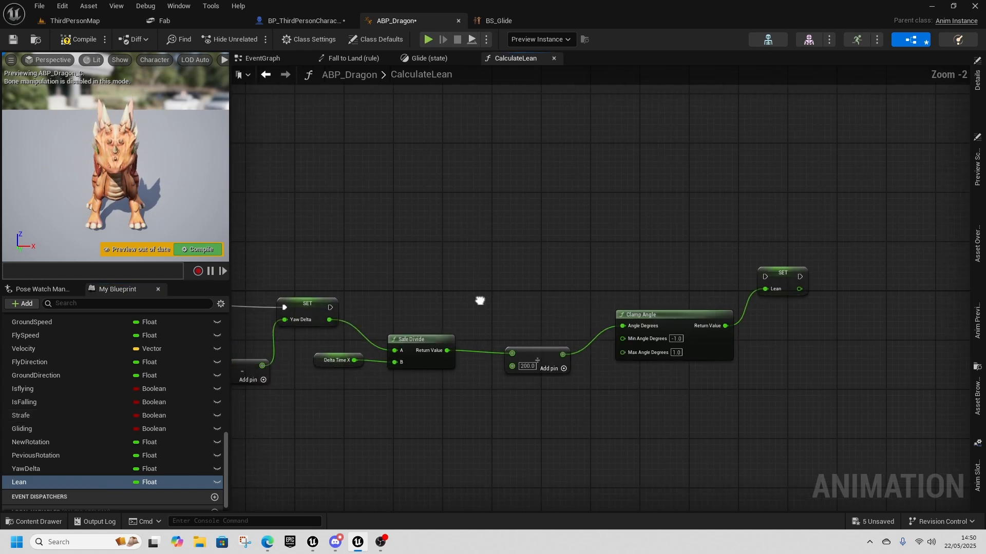
left_click_drag(346, 305, 781, 274)
- End CalculateLean with a Return Node wired after the Lean setter and compile the animation blueprint
right_click_drag(783, 277, 585, 302)
left_click_drag(585, 302, 706, 297)
type("return")
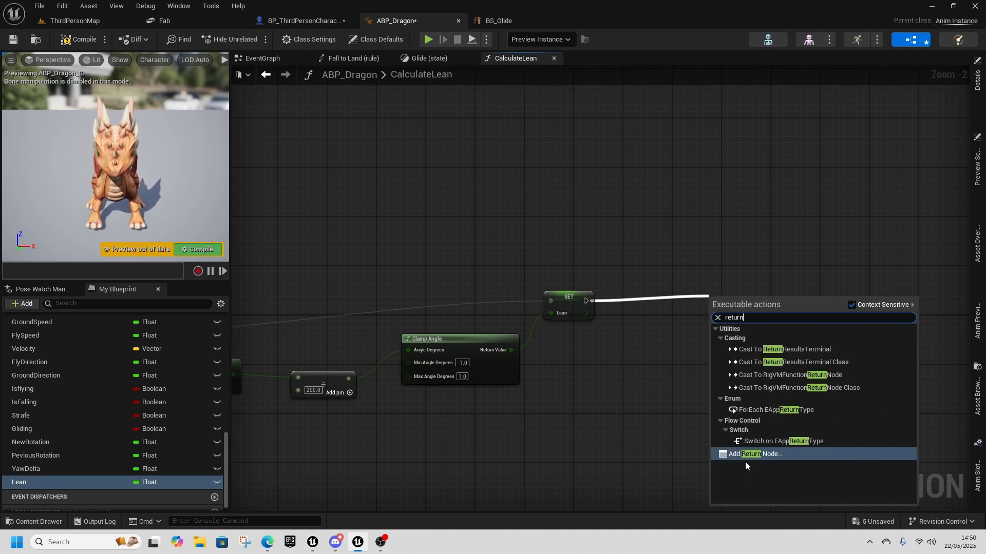
left_click(749, 455)
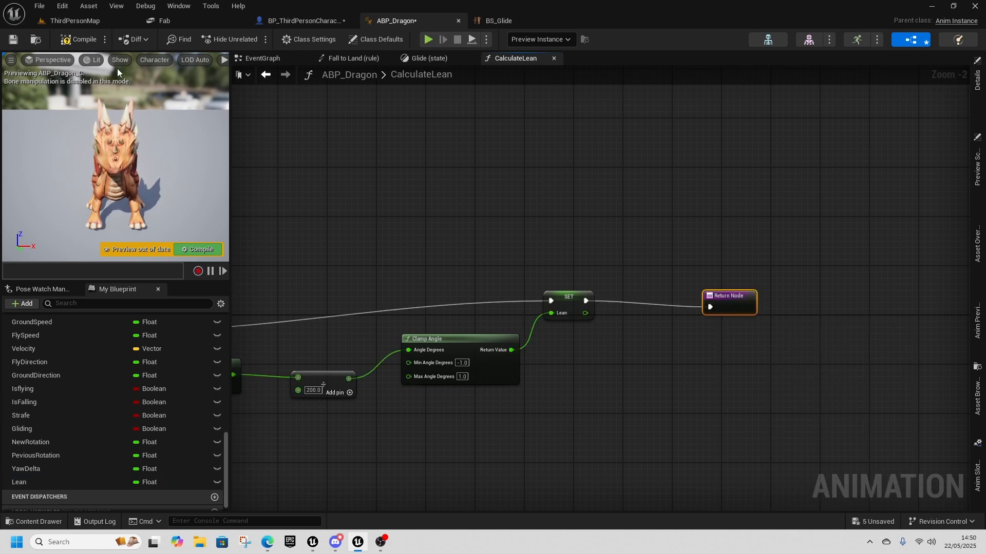
left_click(98, 44)
- Place a CalculateLean function call in the EventGraph beside the Strafe setter
left_click(257, 58)
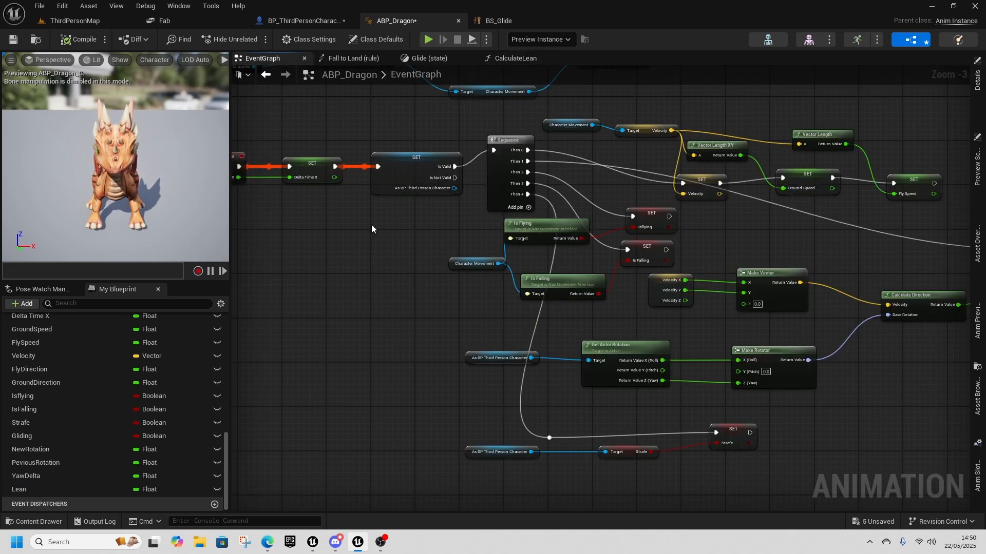
right_click_drag(467, 292, 472, 213)
right_click_drag(638, 387, 519, 350)
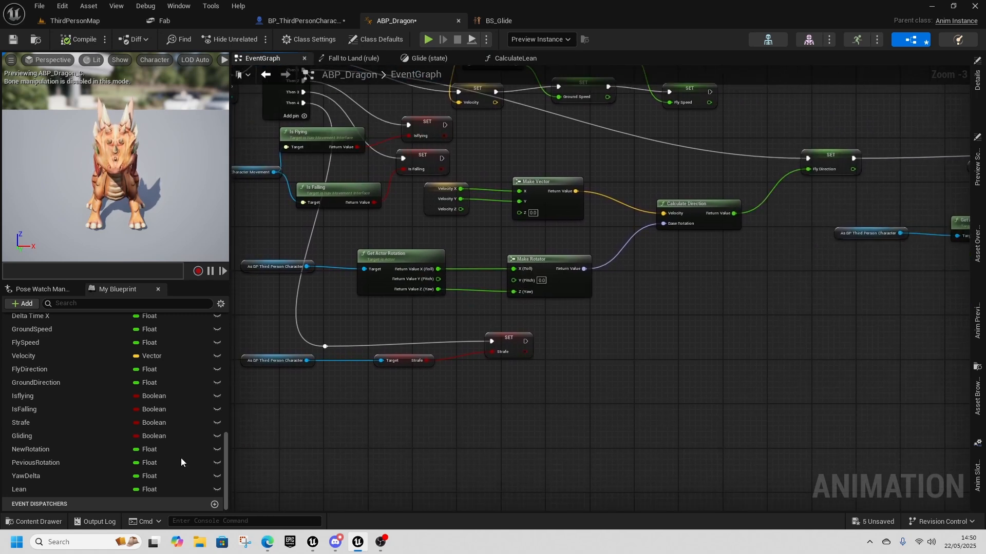
scroll(48, 403, "up", 5)
left_click(48, 401)
left_click_drag(47, 400, 637, 325)
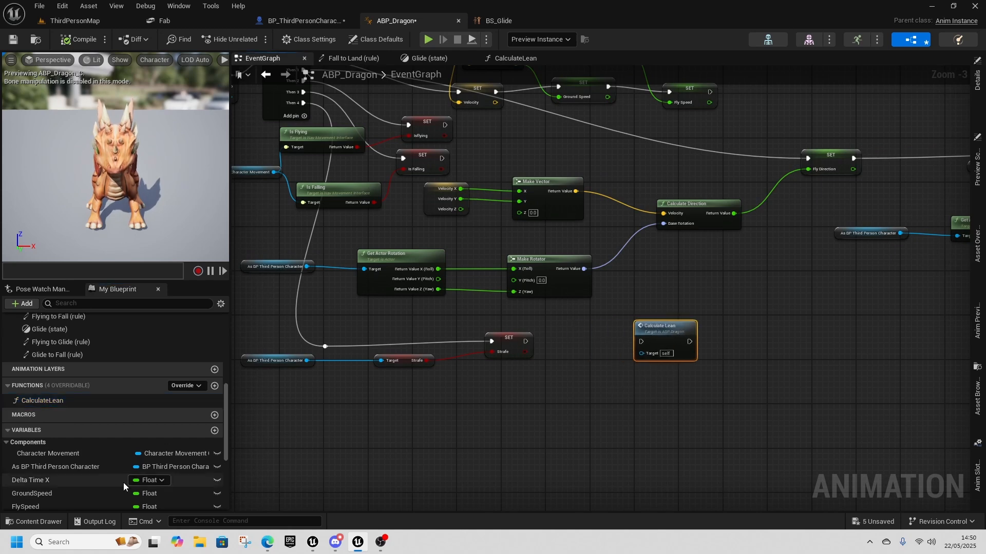
- Add a Branch after the Strafe setter, conditioned on a Gliding getter, with its True output running Calculate Lean
scroll(106, 488, "down", 5)
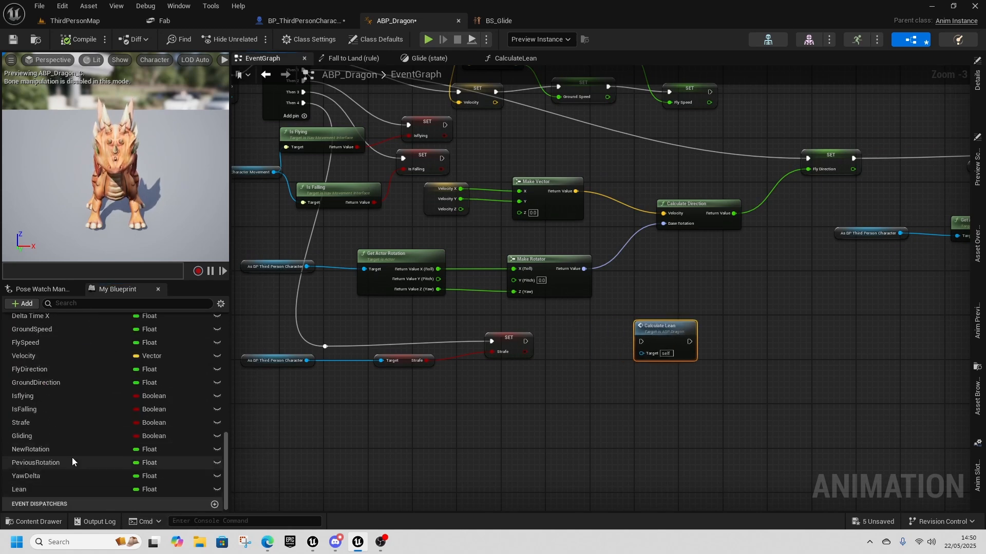
left_click_drag(34, 437, 656, 343)
left_click(528, 411)
key("b")
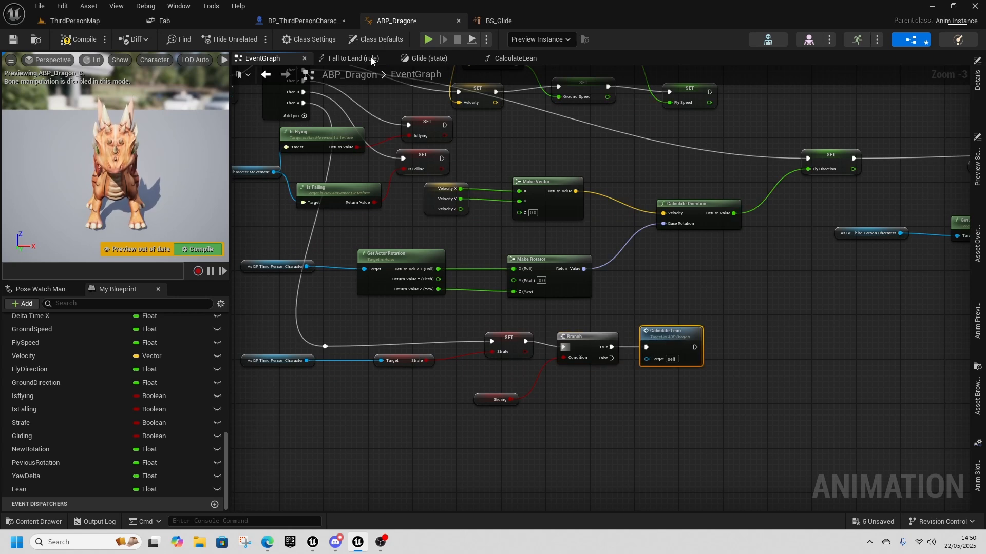
- In the Glide state, connect a Lean getter to BS_Glide's glide input, and compile and save the animation blueprint
left_click(433, 60)
left_click_drag(62, 489, 537, 303)
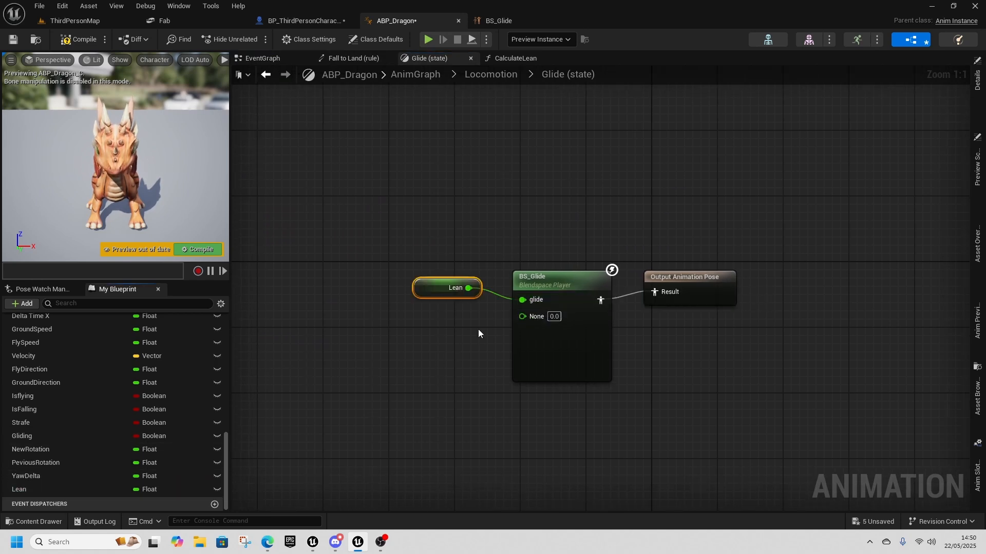
left_click(79, 40)
left_click(15, 40)
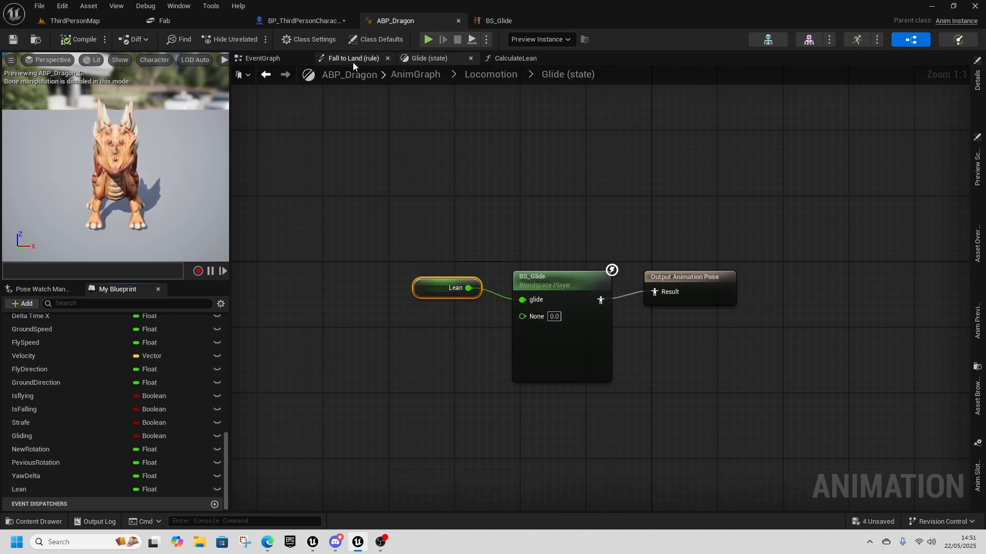
- In BP_ThirdPersonCharacter's event graph, add a keyboard event for key 2 in the empty area near the Right Mouse Button event
left_click(306, 23)
right_click_drag(407, 334, 502, 154)
scroll(470, 219, "down", 1)
right_click_drag(470, 219, 563, 298)
right_click(466, 309)
type("2")
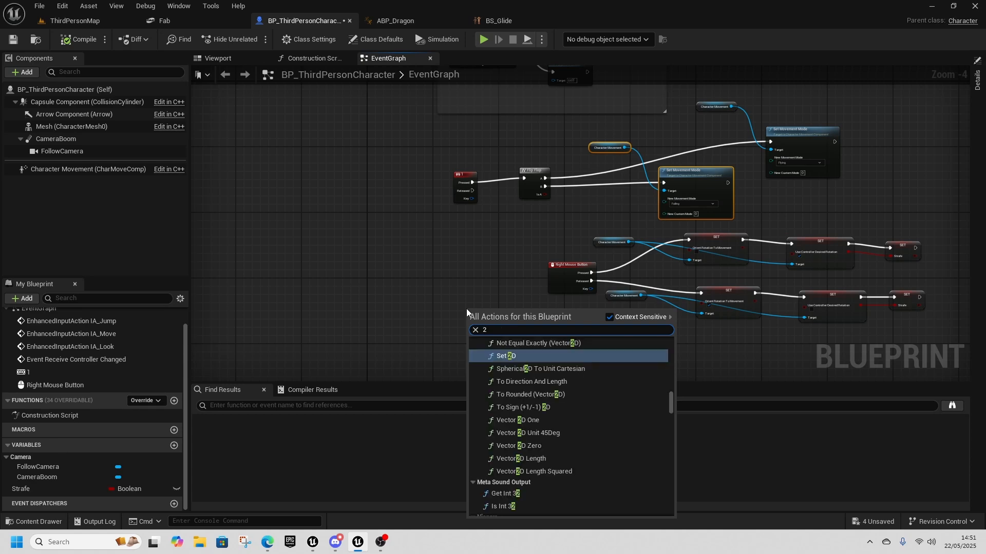
scroll(574, 420, "up", 6)
left_click_drag(671, 394, 672, 341)
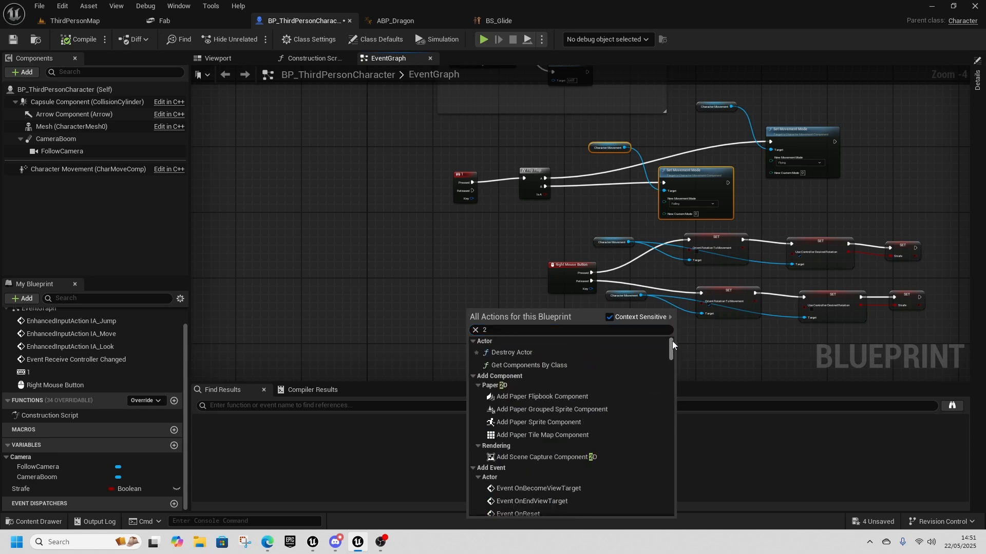
scroll(554, 431, "down", 15)
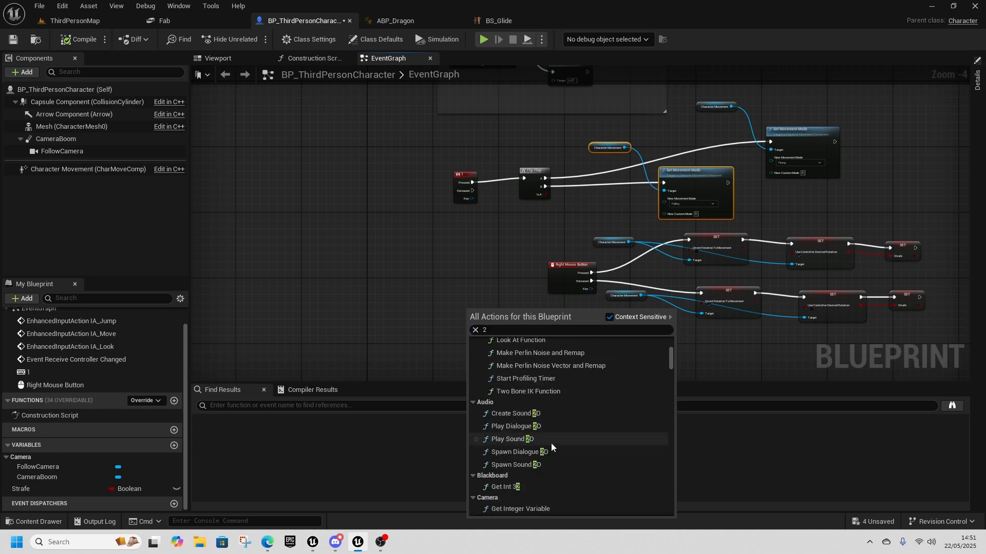
scroll(548, 444, "down", 20)
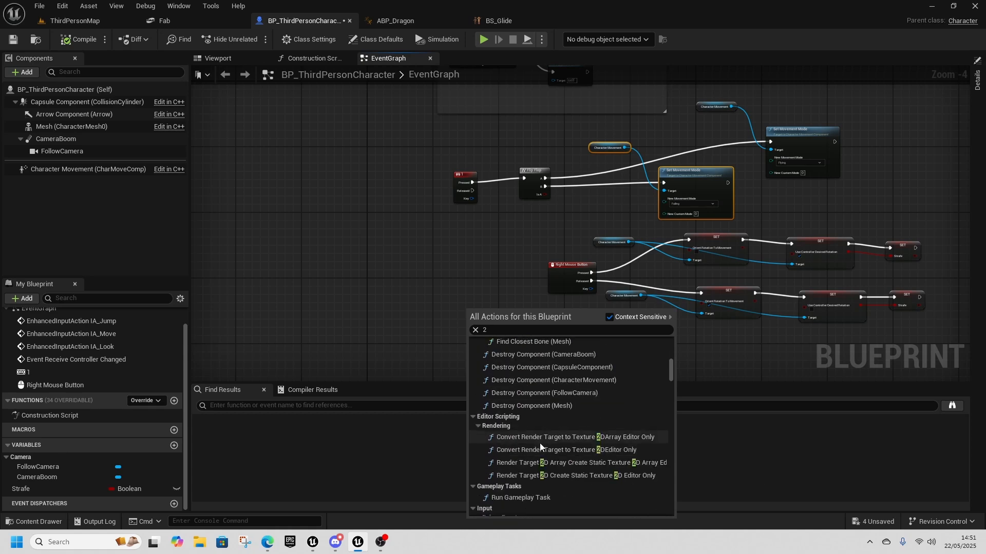
scroll(537, 449, "down", 5)
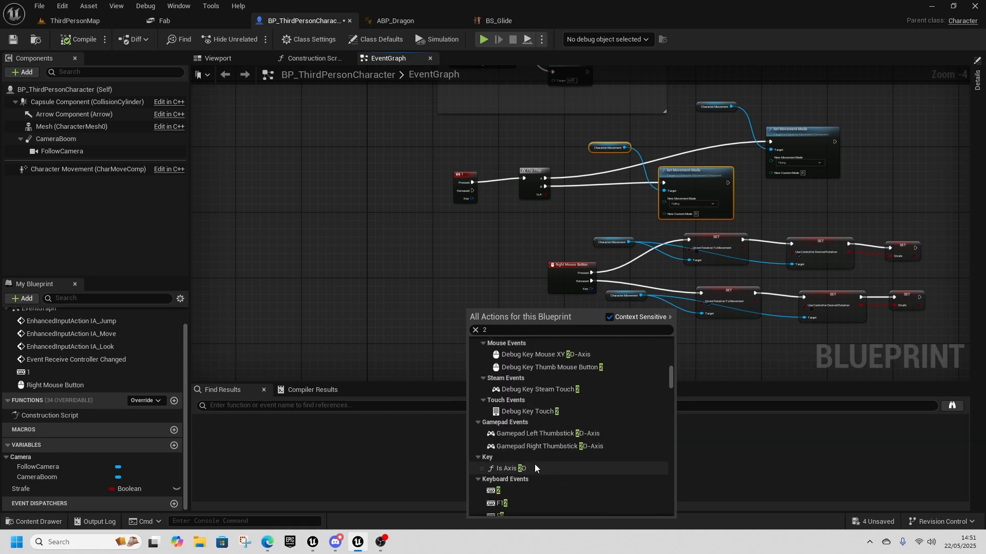
left_click(498, 490)
scroll(534, 347, "up", 3)
left_click_drag(502, 262, 347, 210)
scroll(175, 452, "down", 1)
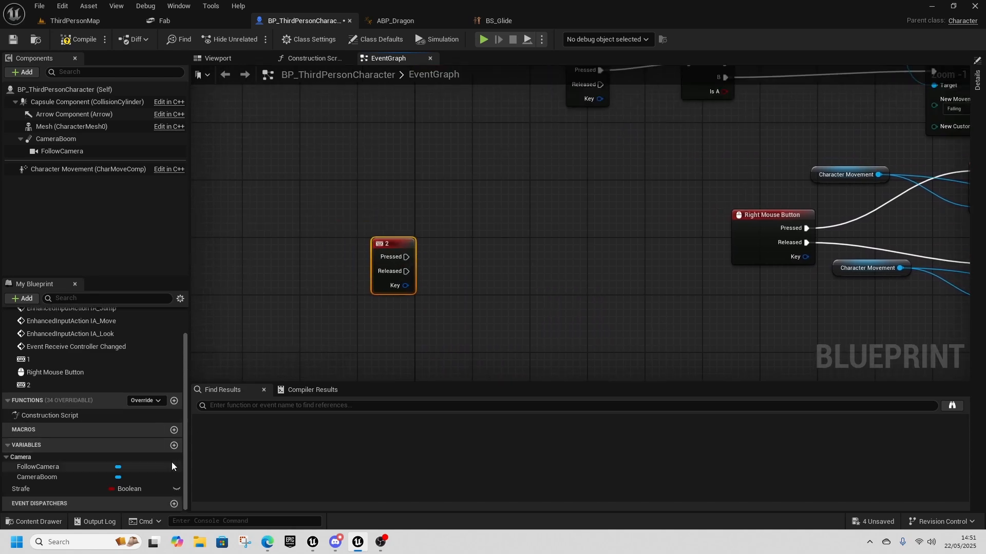
- Add a Boolean variable named Glide to the character blueprint
left_click(174, 446)
right_click(56, 489)
left_click(84, 417)
type("Glide")
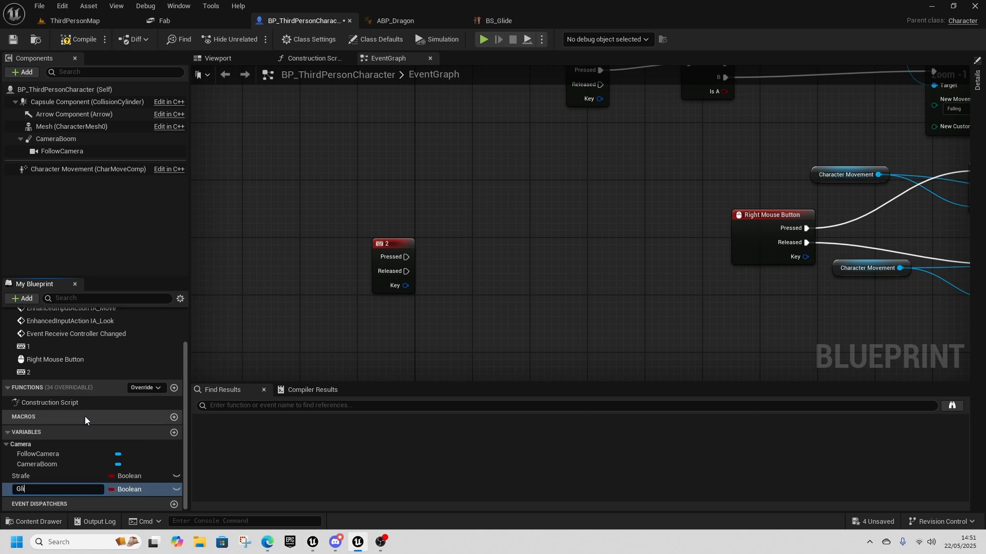
key("Return")
- Place a Glide setter set to true and wire it to the Pressed output of the key 2 event
left_click_drag(29, 491, 515, 245)
left_click(411, 224)
left_click_drag(405, 257, 490, 251)
scroll(522, 270, "down", 1)
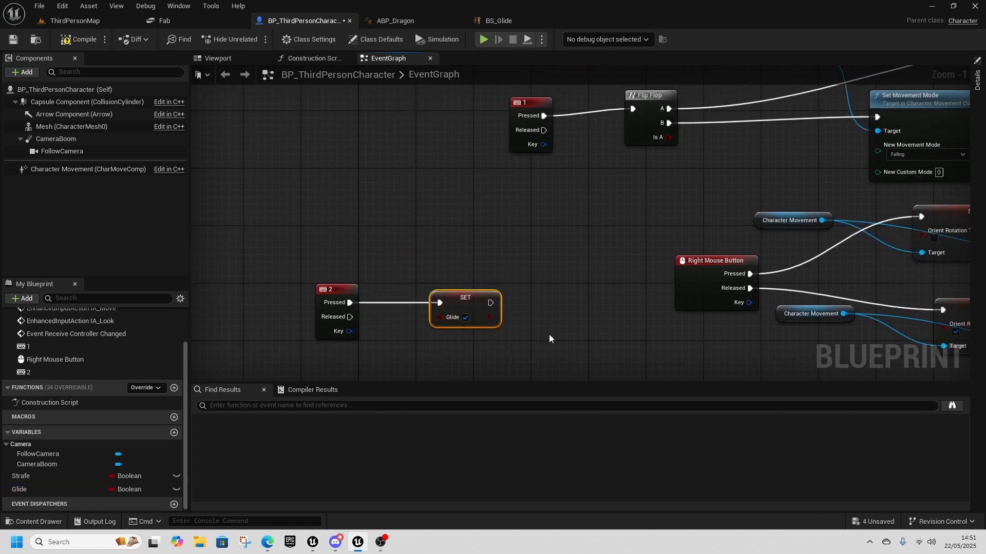
- Add a Character Movement reference and a Set Movement Mode node set to Falling, wired after the key 2 event's Glide setter
scroll(324, 266, "down", 1)
left_click_drag(439, 293, 334, 280)
left_click(325, 249)
right_click_drag(325, 248, 430, 266)
left_click_drag(48, 169, 488, 282)
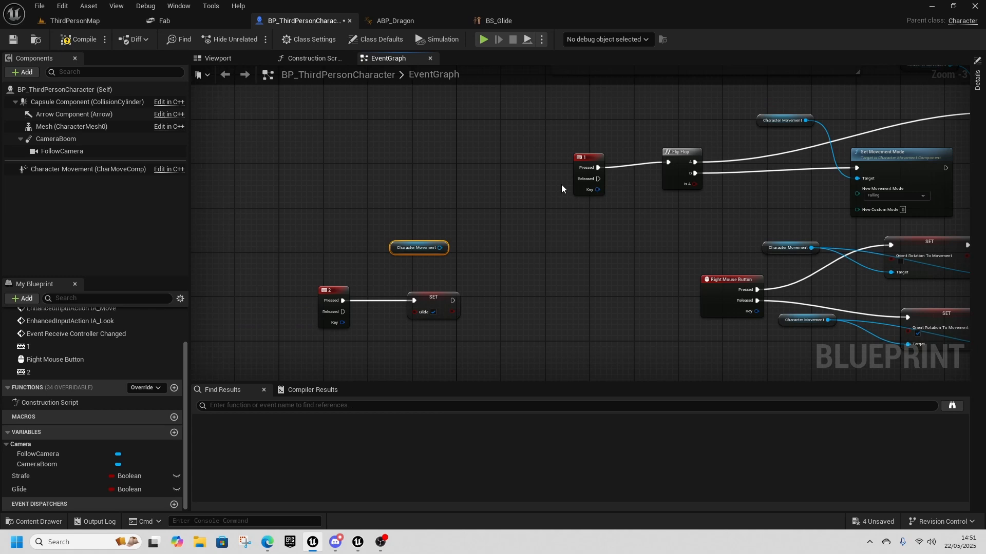
left_click_drag(440, 248, 487, 292)
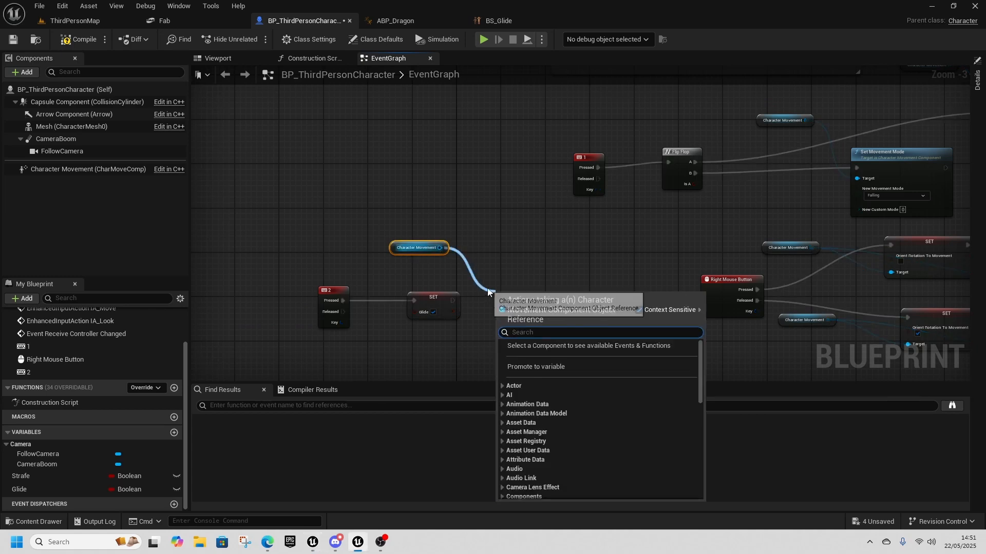
type("set movement")
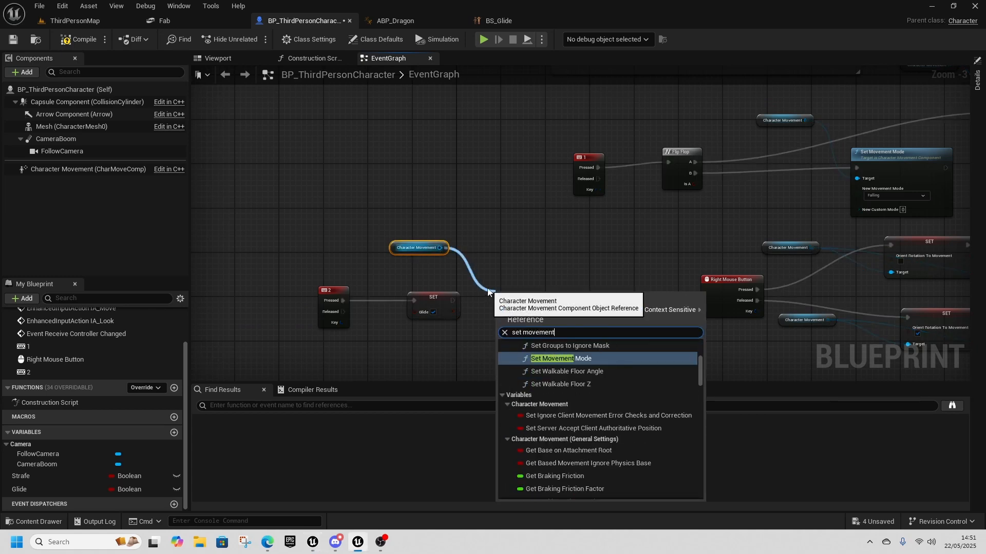
left_click(550, 359)
left_click(550, 341)
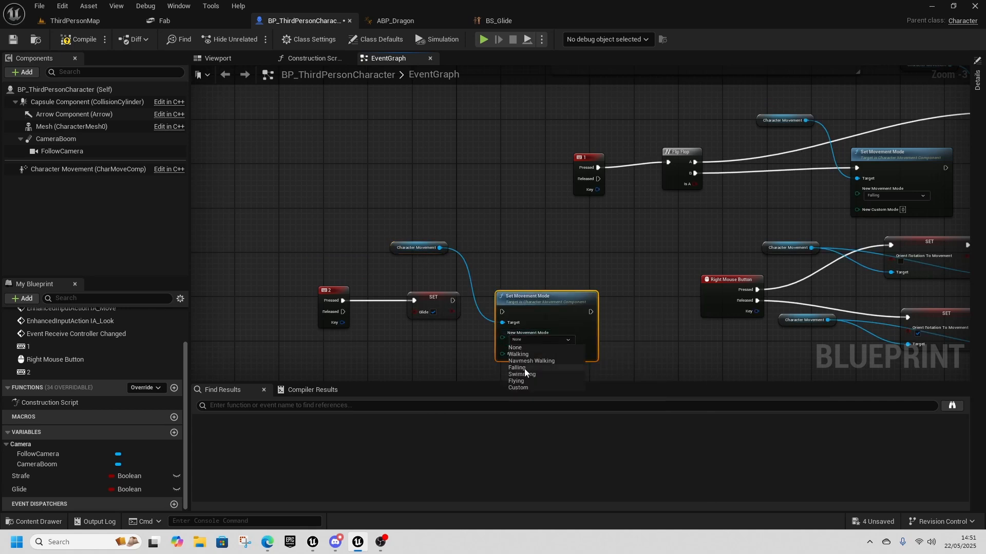
left_click(534, 370)
left_click_drag(452, 301, 502, 312)
- Add a Gravity Scale setter of 0.25 from Character Movement and wire it after Set Movement Mode
left_click_drag(309, 235, 506, 334)
left_click_drag(523, 300, 340, 260)
left_click(376, 214)
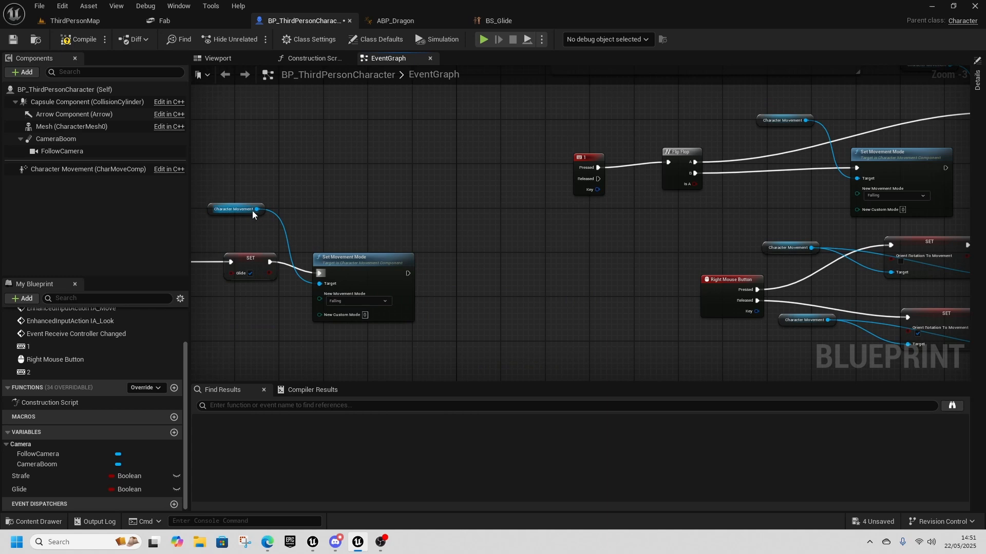
left_click_drag(257, 209, 486, 274)
type("gravity")
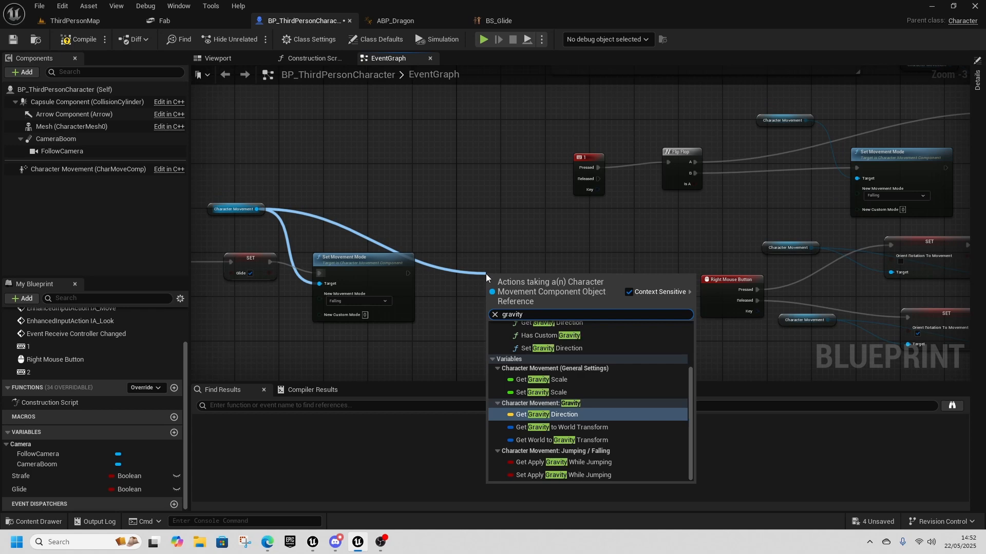
left_click(541, 392)
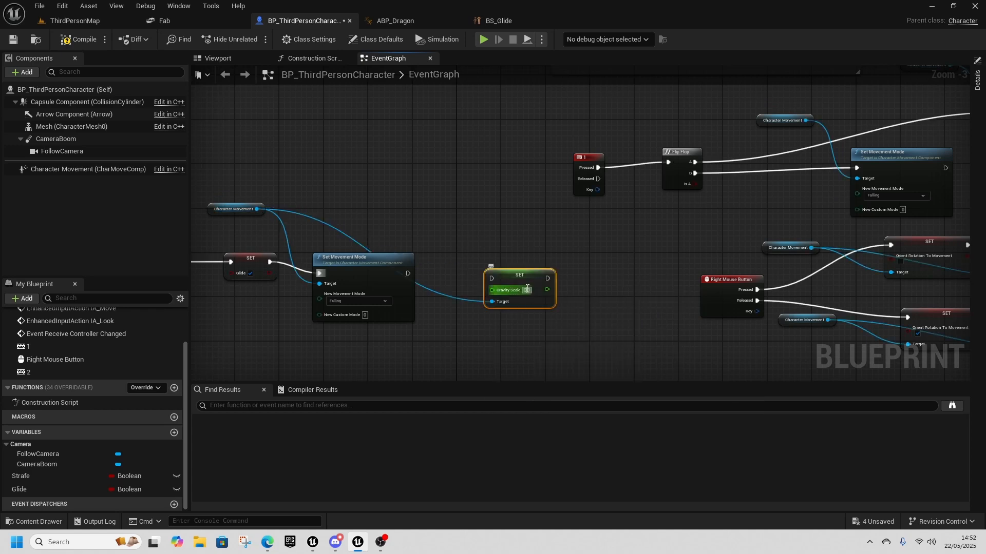
type("0.25")
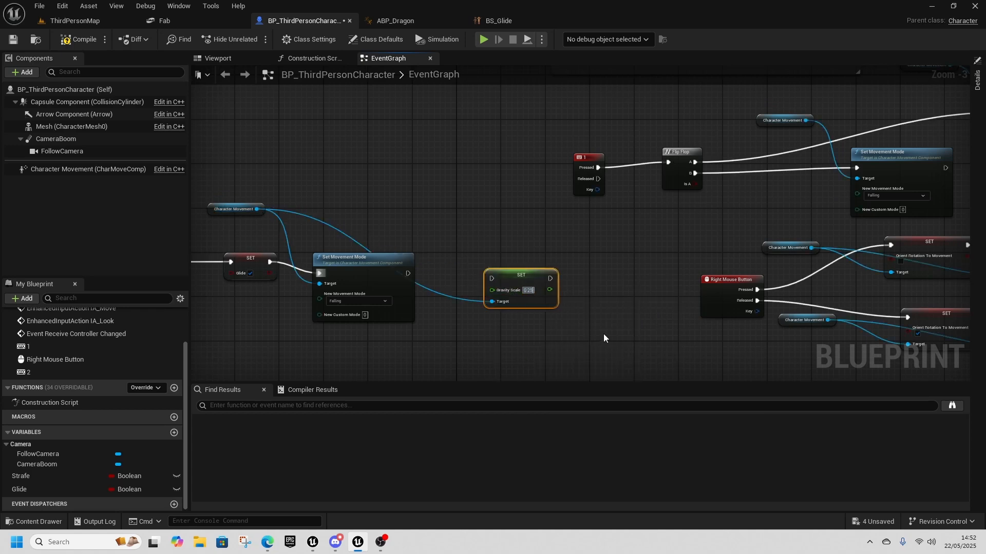
left_click_drag(409, 273, 491, 278)
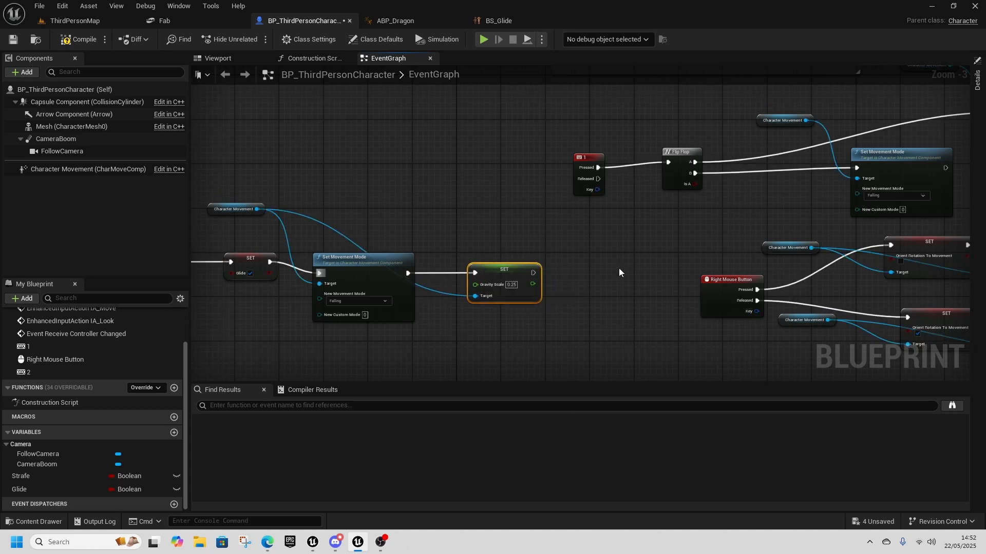
- Add an Air Control setter of 0.7 from Character Movement and wire it after the Gravity Scale setter
right_click_drag(624, 265, 514, 270)
right_click_drag(466, 297, 545, 318)
left_click_drag(256, 244, 550, 294)
type("air c")
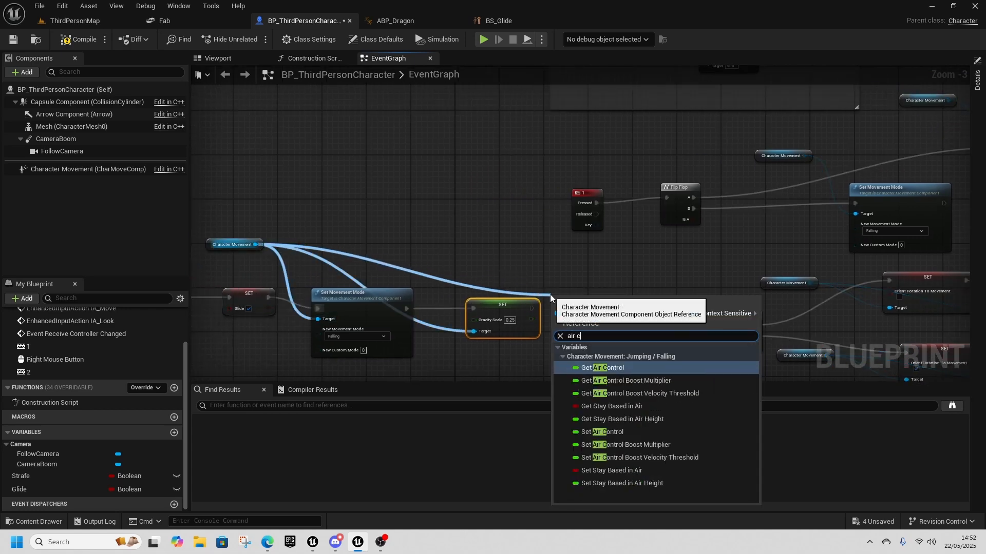
type("ontrol")
left_click(602, 406)
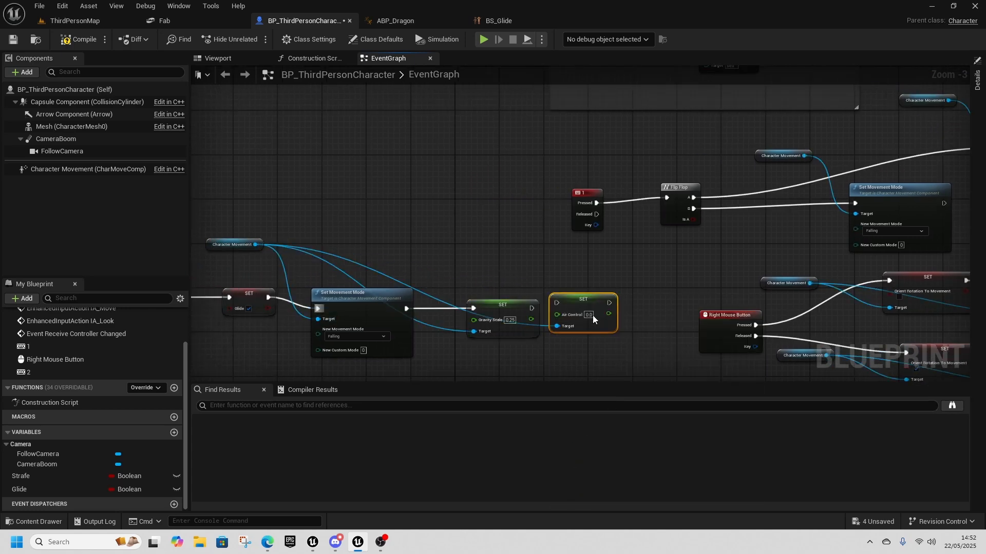
left_click_drag(532, 308, 573, 314)
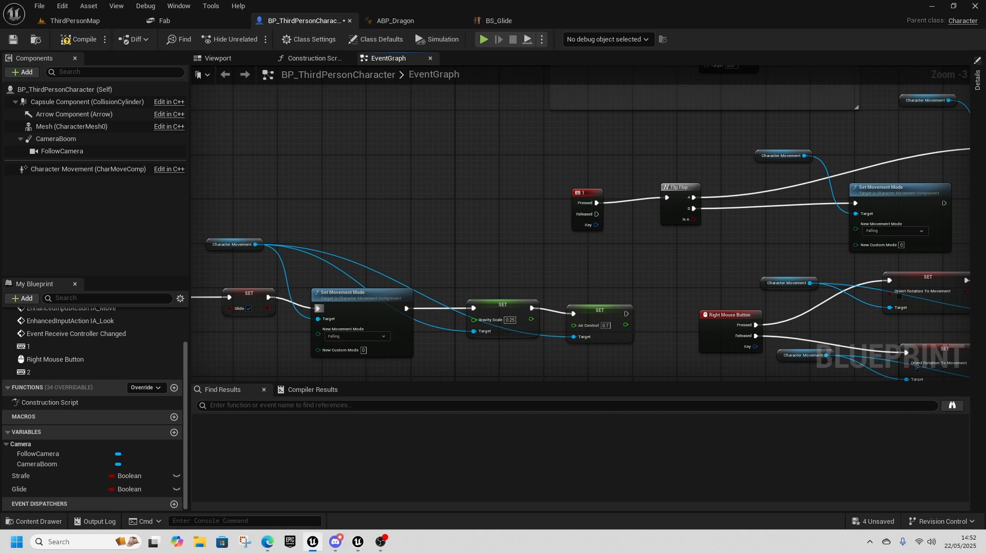
- Add an Event On Landed above the key 2 chain and wire it to a Glide setter left at false
right_click_drag(355, 253, 656, 272)
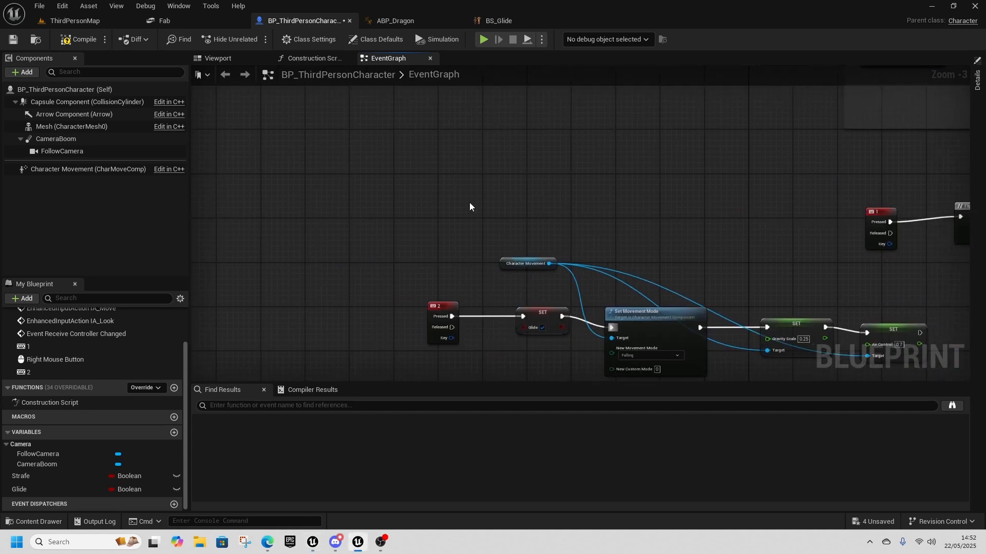
right_click(402, 164)
type("event on land")
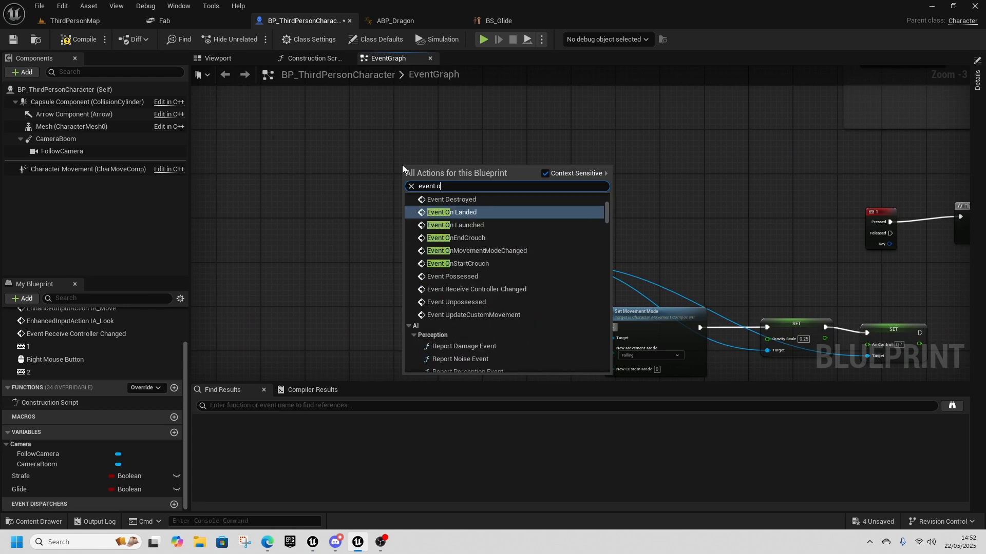
left_click(430, 213)
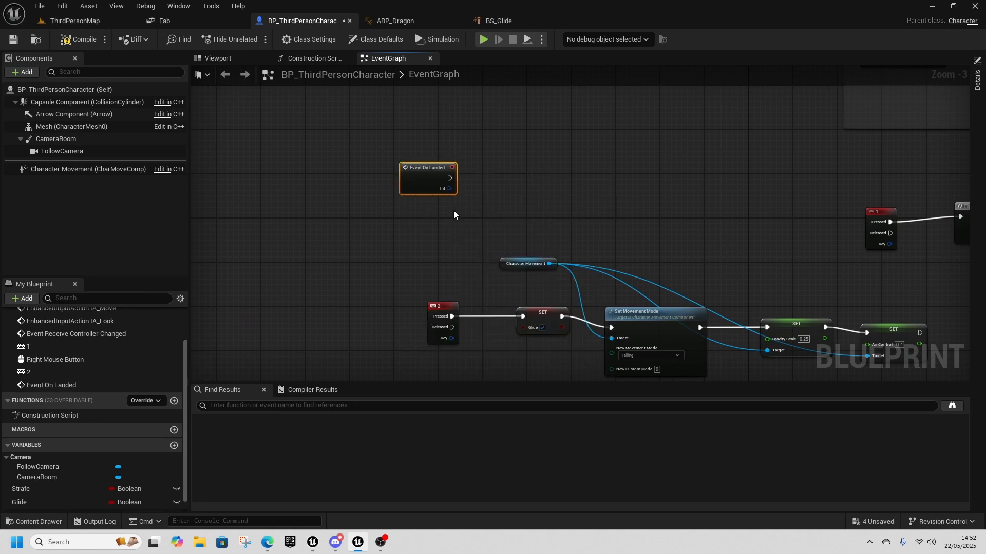
left_click(36, 504)
left_click_drag(409, 253, 428, 247)
left_click(440, 268)
- Copy the Character Movement reference with its Gravity Scale and Air Control setters and wire the copies after the On Landed Glide setter
right_click_drag(507, 256, 449, 242)
right_click_drag(643, 341, 581, 257)
left_click_drag(581, 261, 738, 355)
left_click_drag(399, 254, 399, 250, "shift")
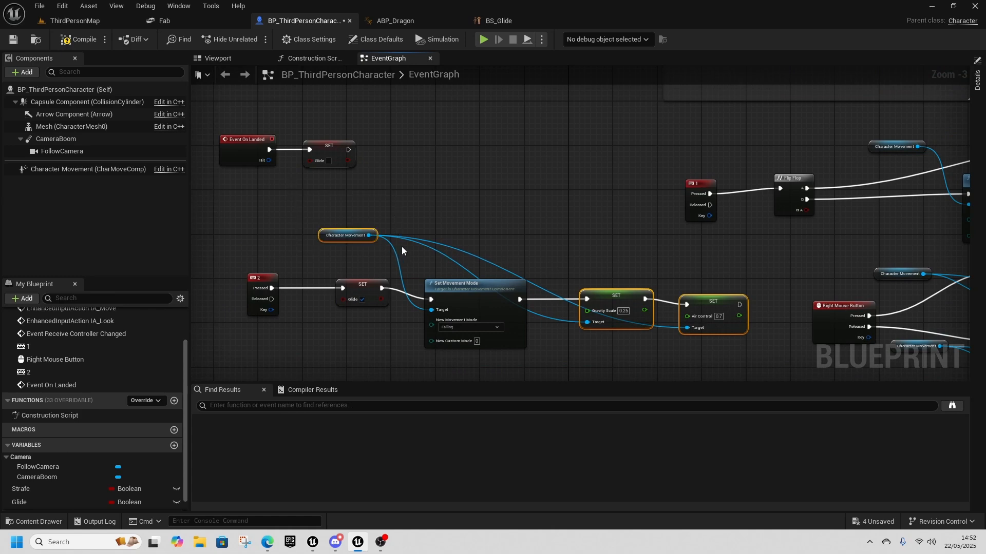
key("ctrl+c")
key("ctrl+v")
left_click_drag(491, 254, 440, 141)
right_click_drag(360, 151, 398, 187)
left_click_drag(388, 185, 463, 187)
left_click(458, 171)
left_click_drag(386, 185, 452, 185)
- Set the On Landed chain's Gravity Scale to 1.0 and Air Control to 0.0, and compile and save the character blueprint
left_click(491, 196)
type("1")
key("Return")
right_click_drag(559, 266, 524, 286)
scroll(551, 221, "up", 2)
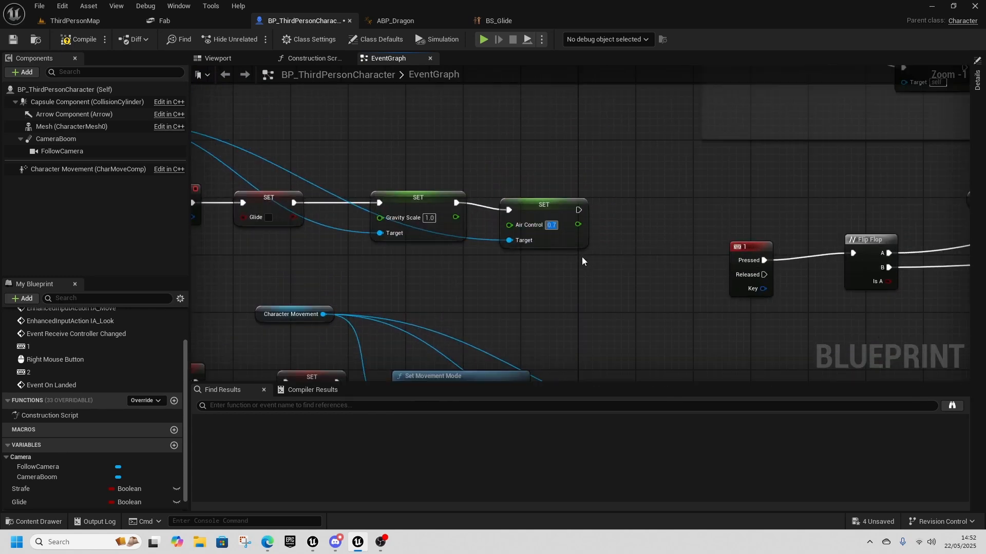
type("0.0")
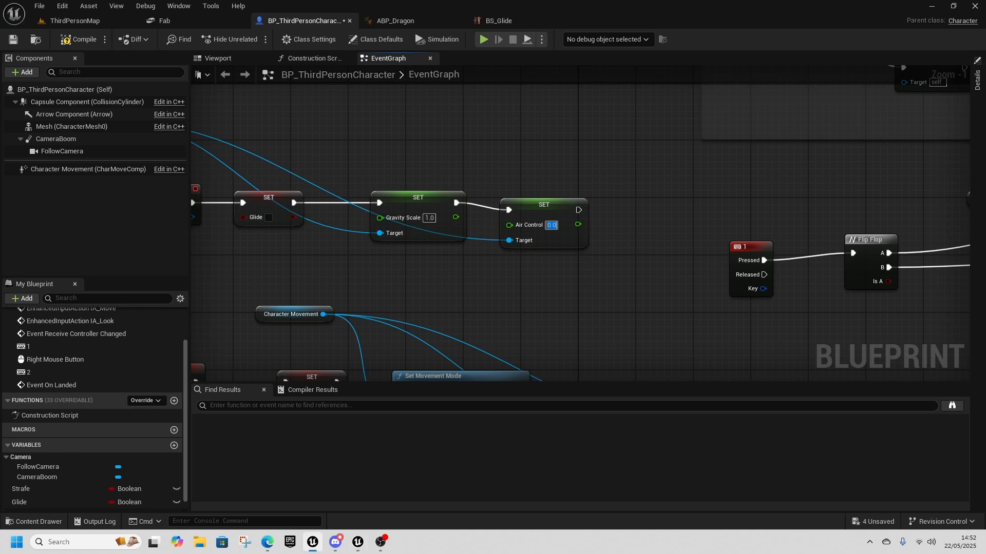
left_click(72, 43)
left_click(15, 39)
- In ABP_Dragon's event graph, get the Glide variable from the As BP Third Person Character reference below the Strafe getter
right_click_drag(420, 148, 585, 186)
scroll(586, 187, "down", 1)
left_click(440, 20)
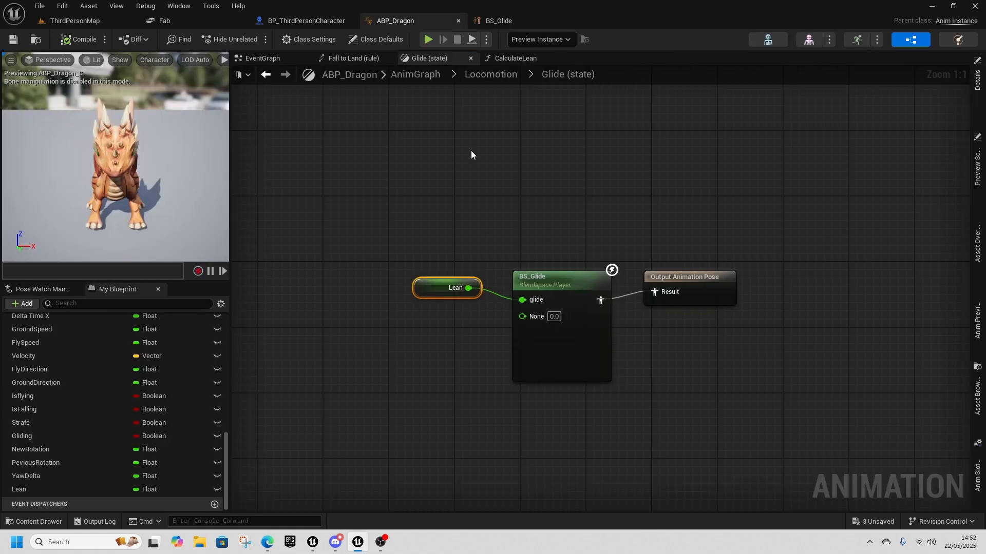
left_click(263, 58)
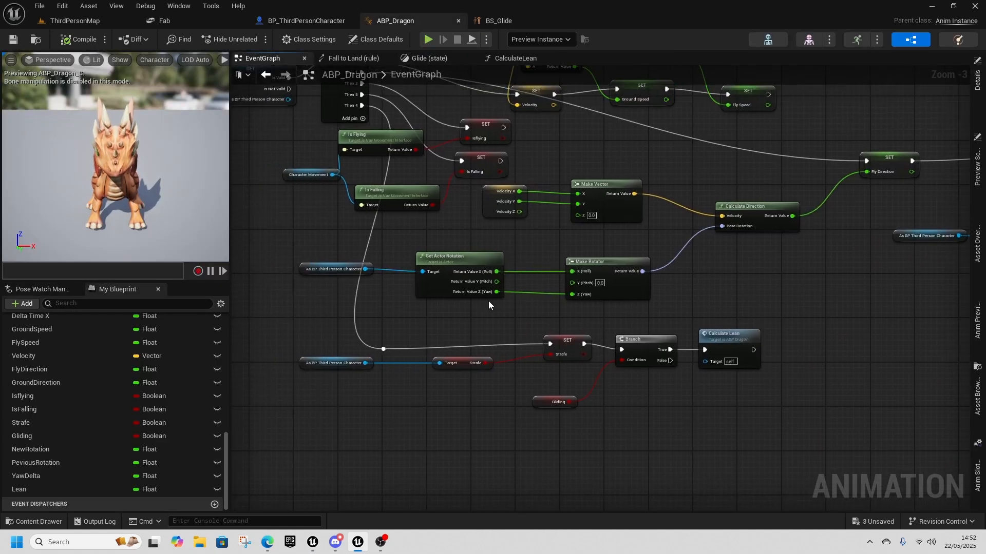
left_click_drag(365, 363, 499, 438)
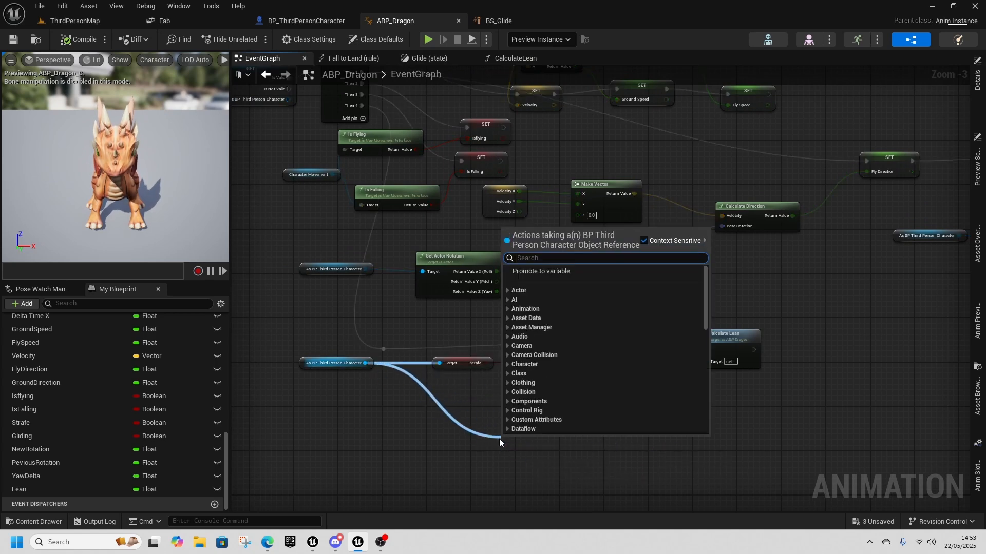
type("get gli")
left_click(554, 291)
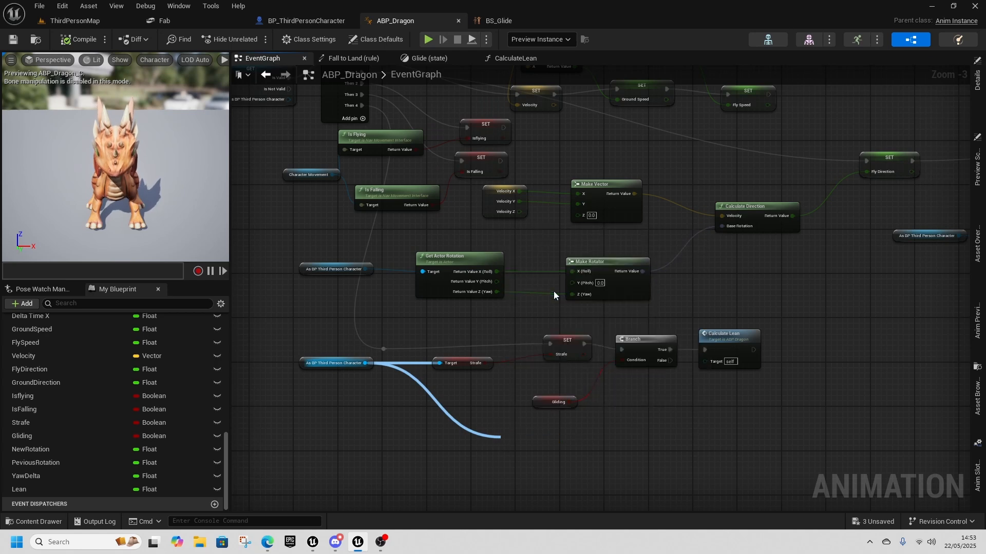
- Insert a Gliding setter fed by the character's Glide value between the Strafe setter and the Branch, and compile the animation blueprint
left_click_drag(33, 436, 420, 450)
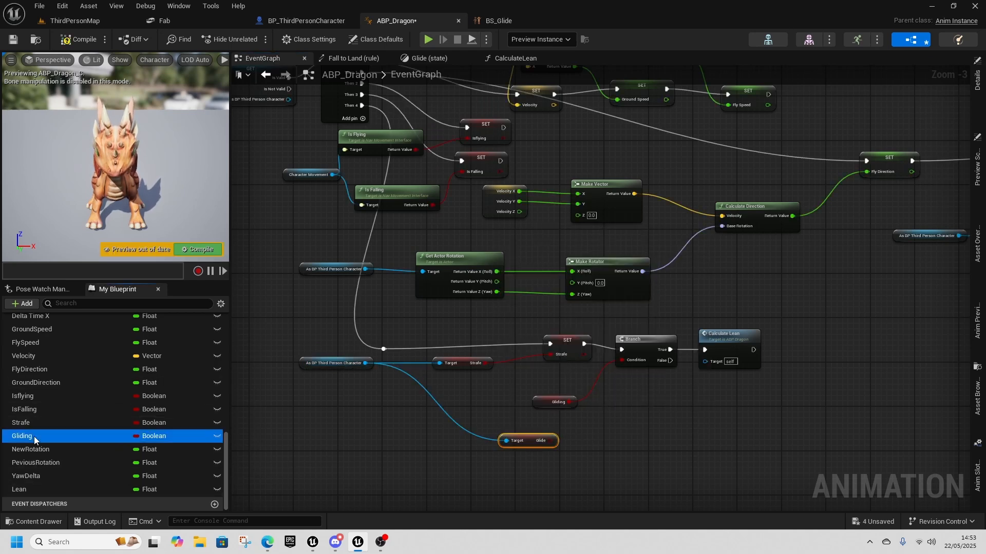
left_click_drag(564, 429, 588, 443)
left_click(606, 451)
left_click_drag(585, 344, 622, 350)
left_click_drag(559, 361, 481, 361)
left_click(598, 426)
left_click_drag(599, 426, 565, 349)
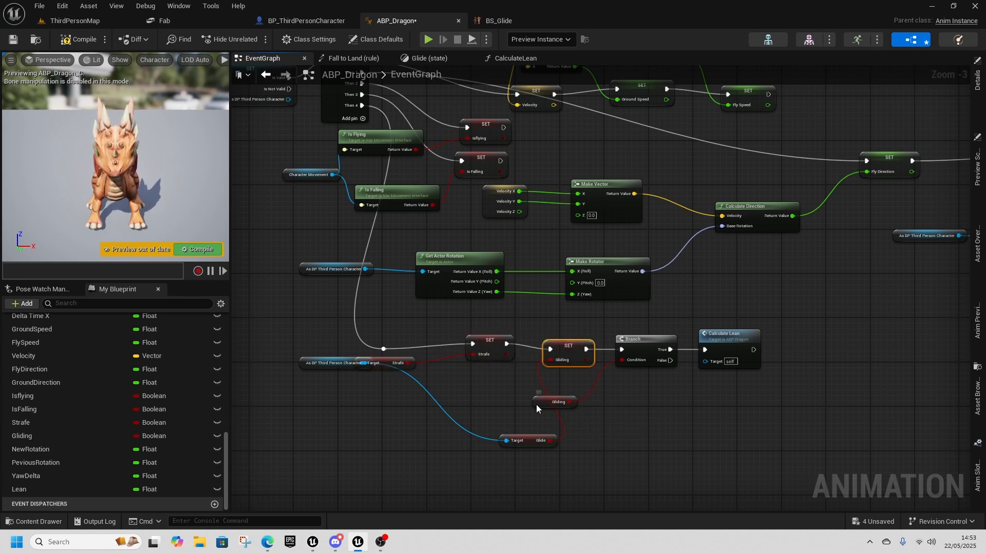
left_click_drag(547, 402, 629, 385)
left_click(737, 342)
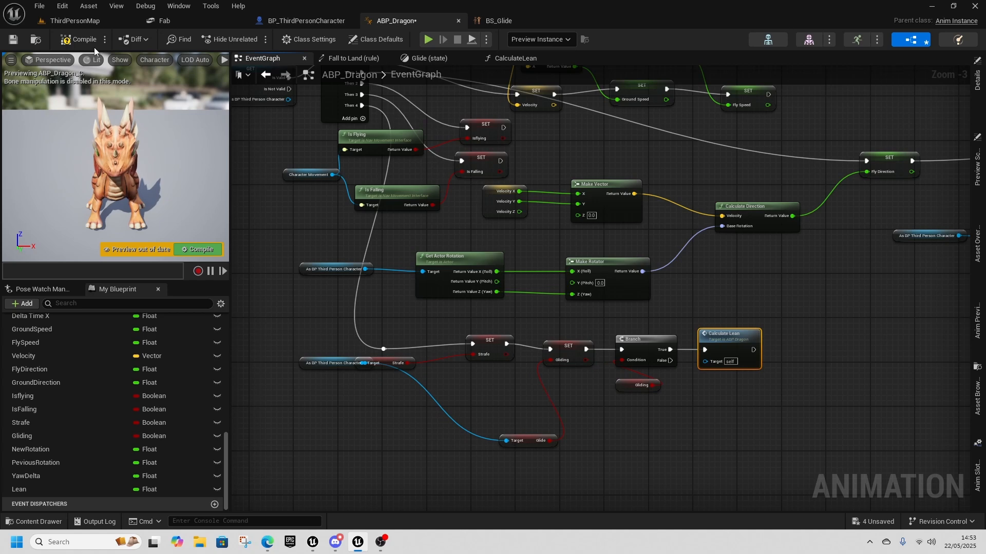
left_click(78, 40)
- Review the landing, glide and movement input nodes in BP_ThirdPersonCharacter's event graph
left_click(306, 20)
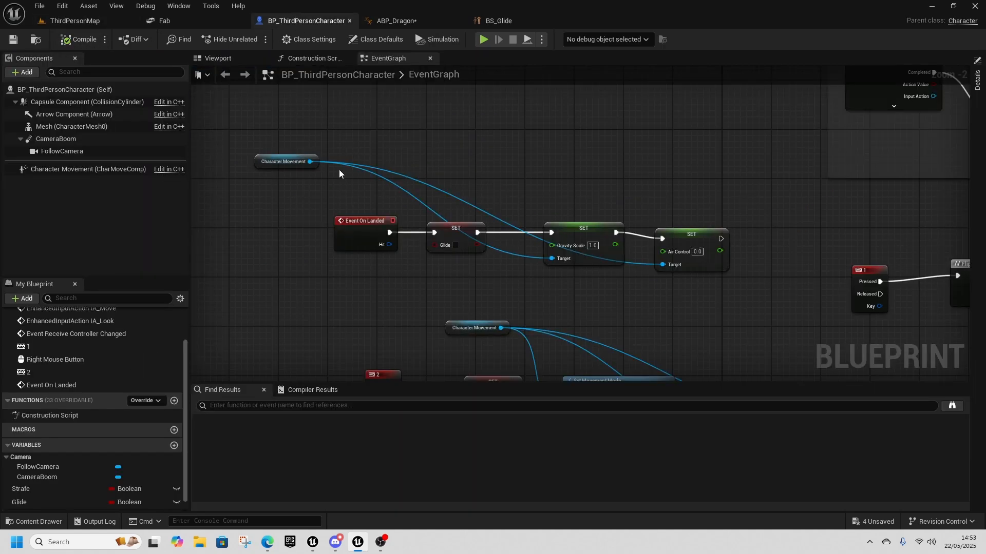
right_click_drag(376, 308, 316, 146)
scroll(475, 323, "down", 1)
right_click_drag(478, 323, 245, 258)
right_click_drag(627, 282, 469, 365)
right_click_drag(438, 212, 398, 276)
right_click_drag(445, 229, 514, 153)
right_click_drag(451, 259, 671, 238)
right_click_drag(299, 255, 341, 261)
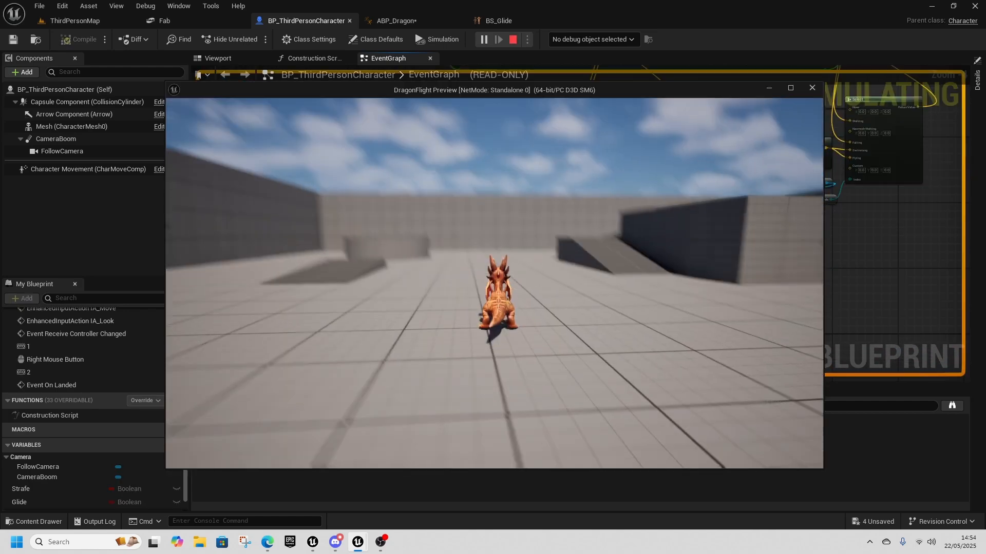
- Test the dragon's jumping and forward movement in the running game preview and end the play session
key("space")
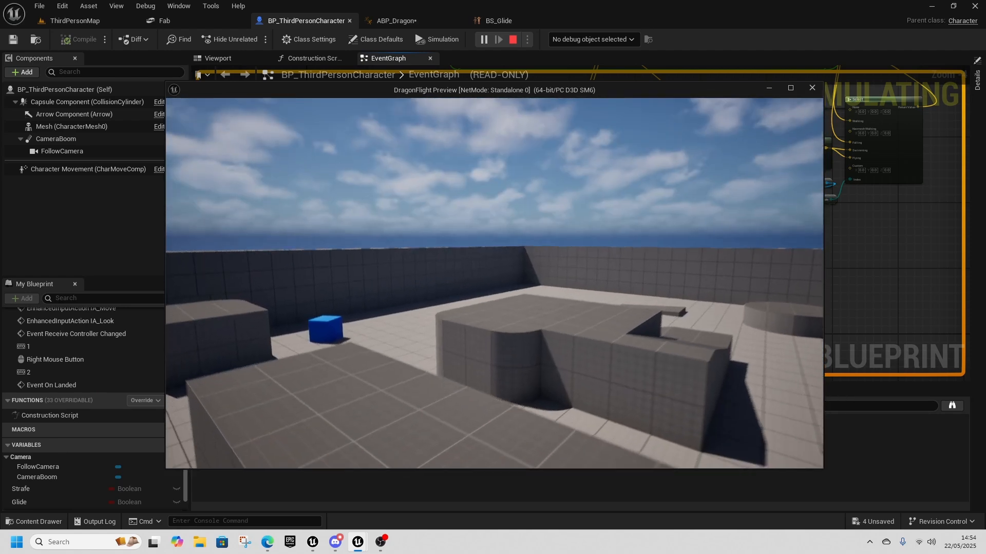
key("w")
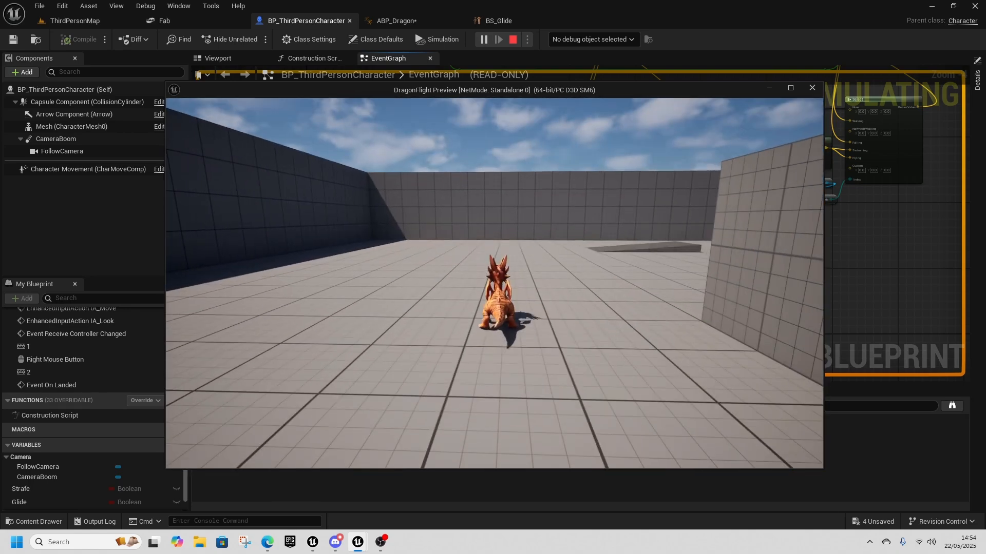
key("Escape")
left_click(512, 40)
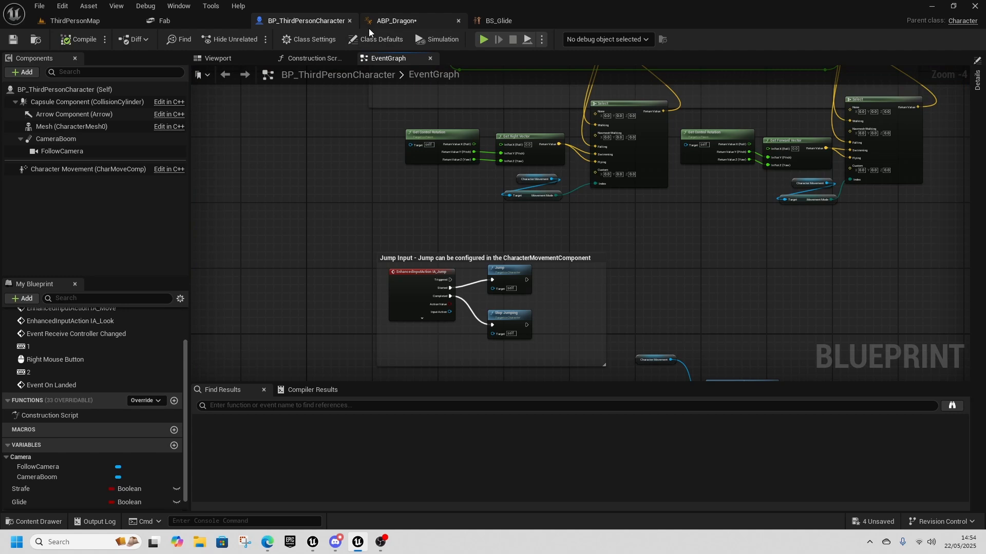
- In ABP_Dragon's Glide state, make room before the output pose and add an Apply Additive node
left_click(499, 22)
key("ctrl")
left_click(400, 22)
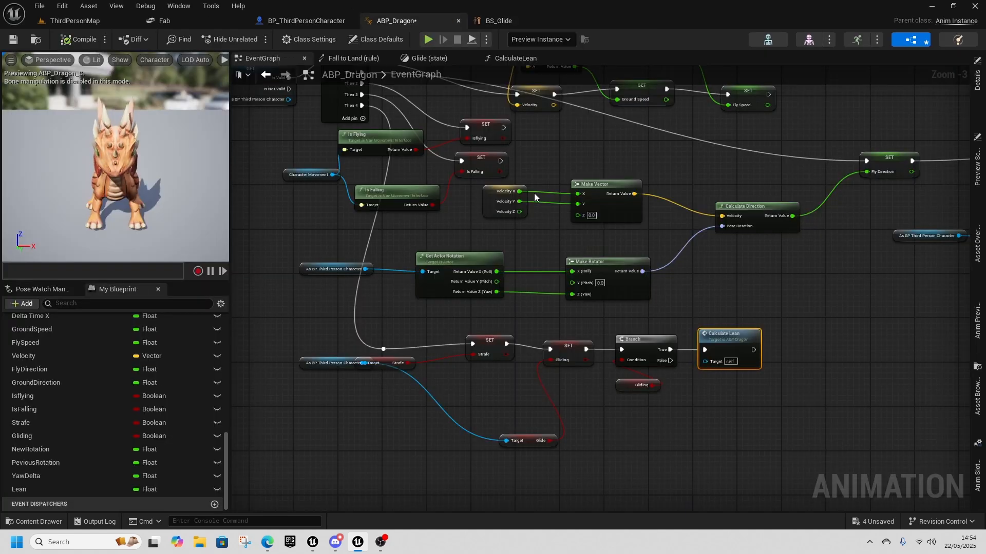
left_click(434, 59)
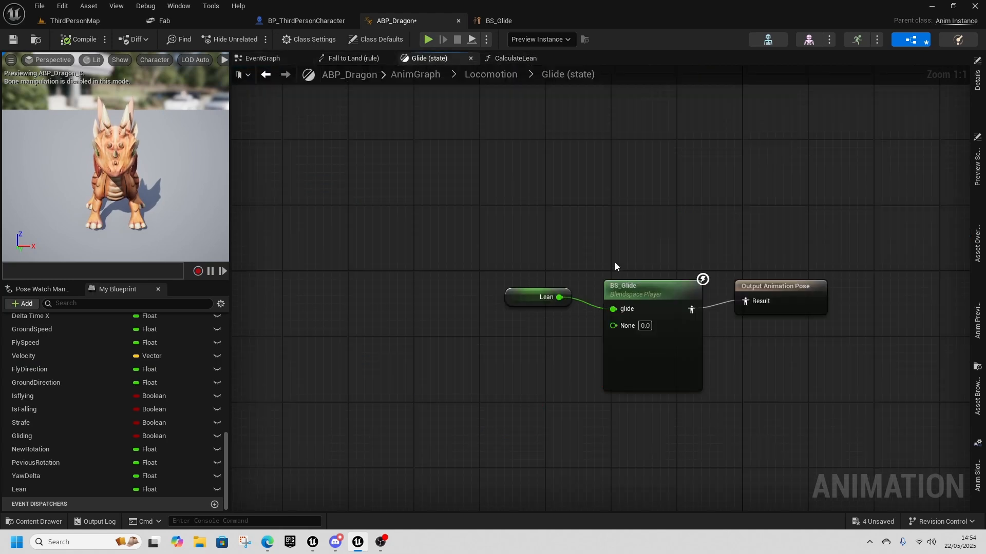
left_click_drag(708, 301, 798, 293)
right_click(576, 196)
type("apply")
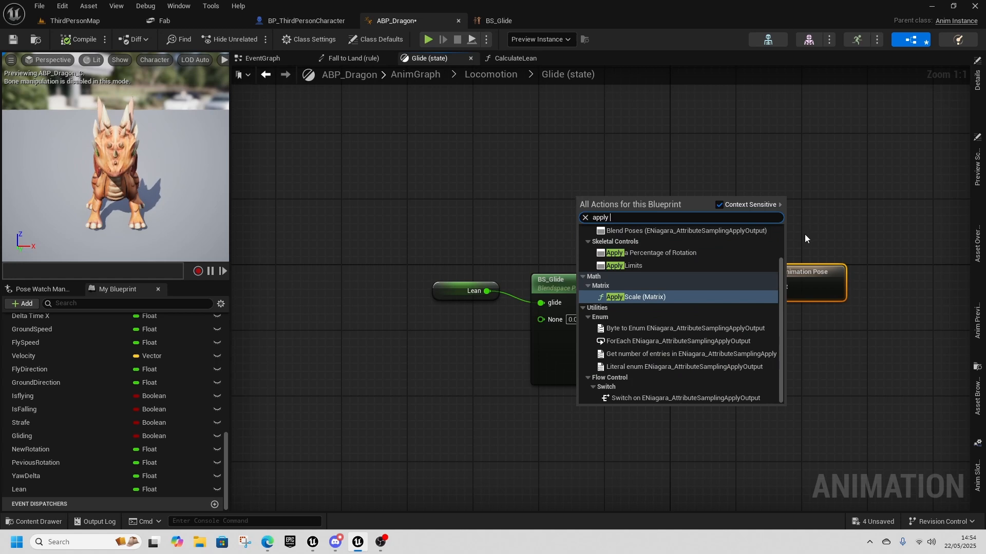
scroll(651, 294, "up", 2)
left_click(632, 256)
- Connect BS_Glide to Apply Additive's Additive input and the node's output to the Output Animation Pose result
left_click_drag(644, 212, 778, 287)
left_click_drag(619, 302, 591, 236)
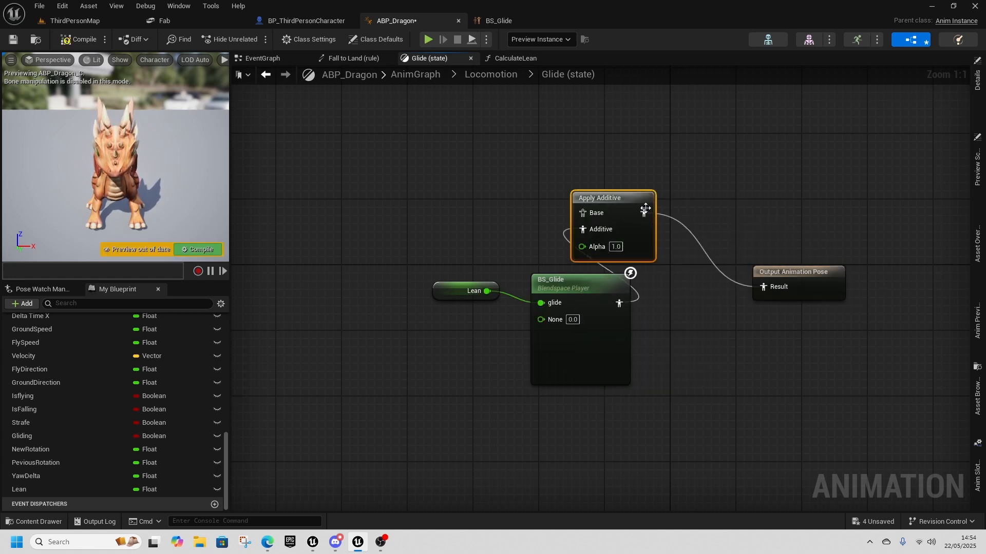
left_click_drag(615, 205, 672, 205)
left_click(781, 273)
right_click_drag(781, 273, 744, 343)
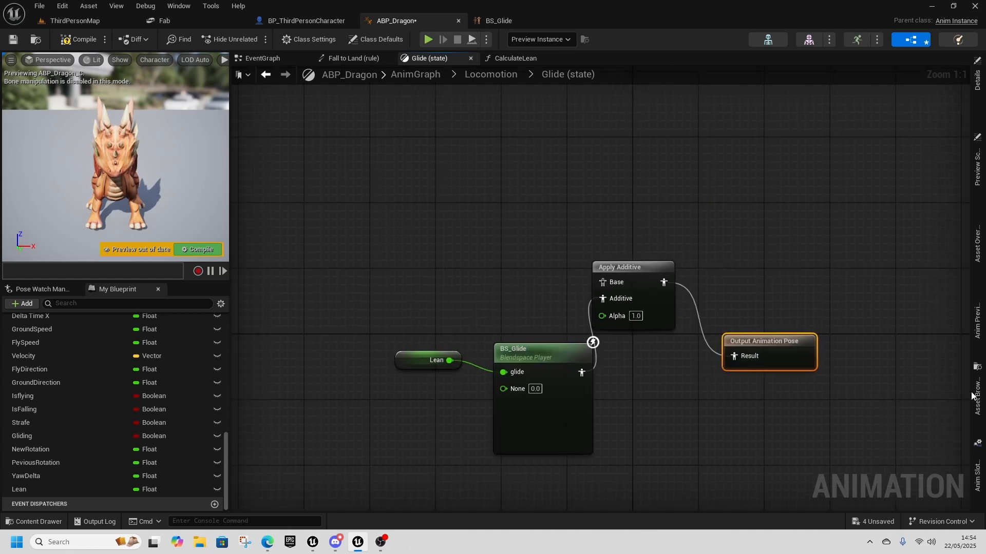
- Add the LD_IP_Fly_Glide1 animation to the Glide state, feed it into Apply Additive's Base input and compile
left_click(977, 465)
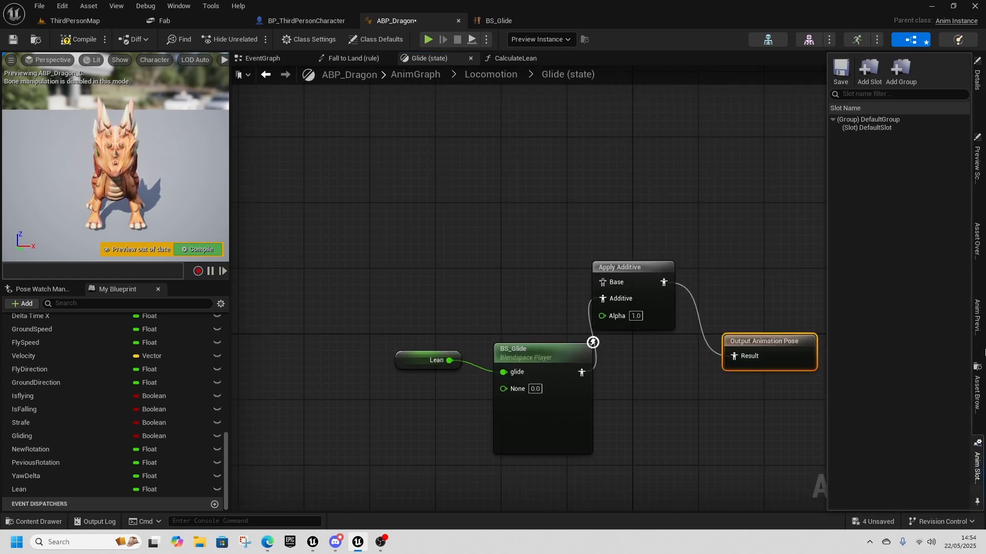
left_click(977, 391)
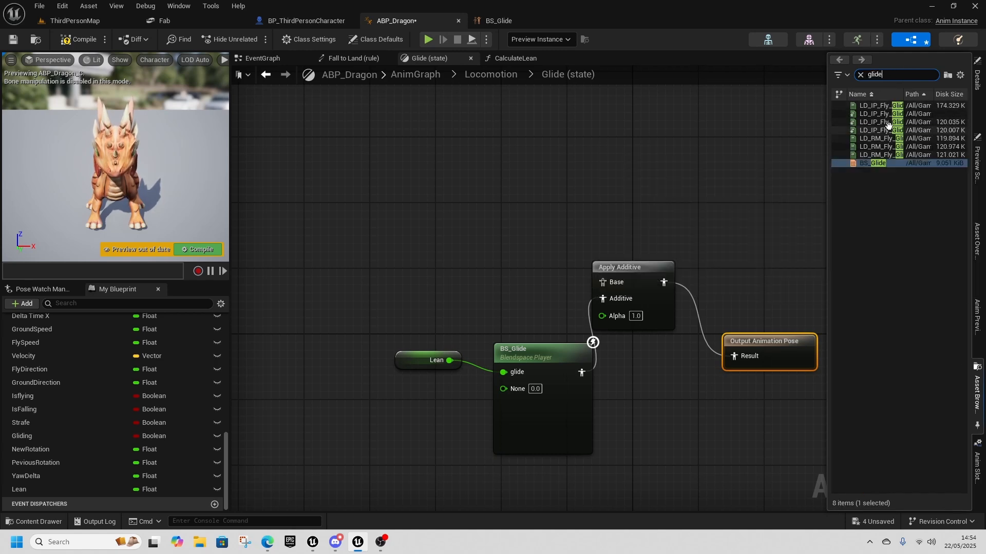
left_click_drag(883, 115, 467, 226)
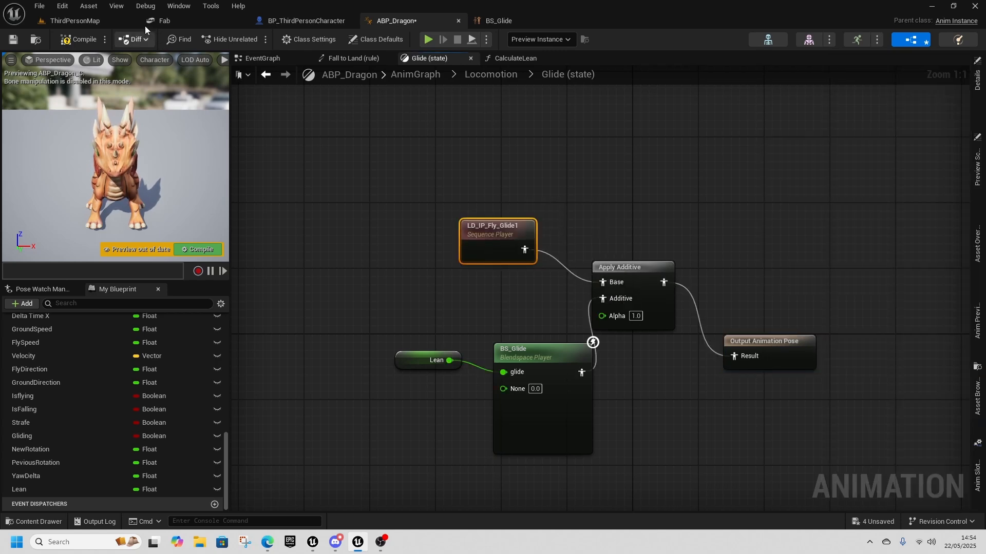
left_click(79, 39)
- Play ThirdPersonMap and test the dragon's running, jumping, flying and turning in all directions
left_click(75, 21)
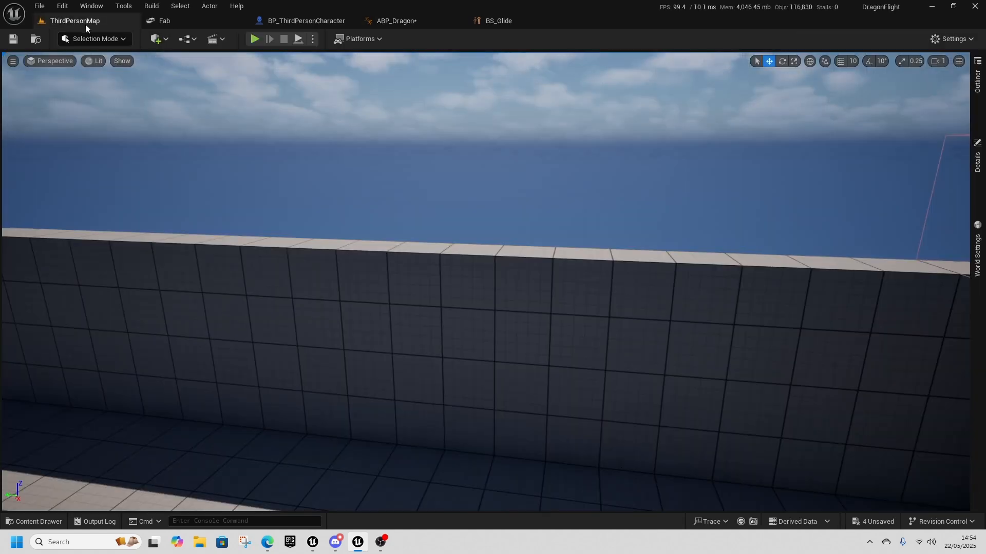
left_click(255, 39)
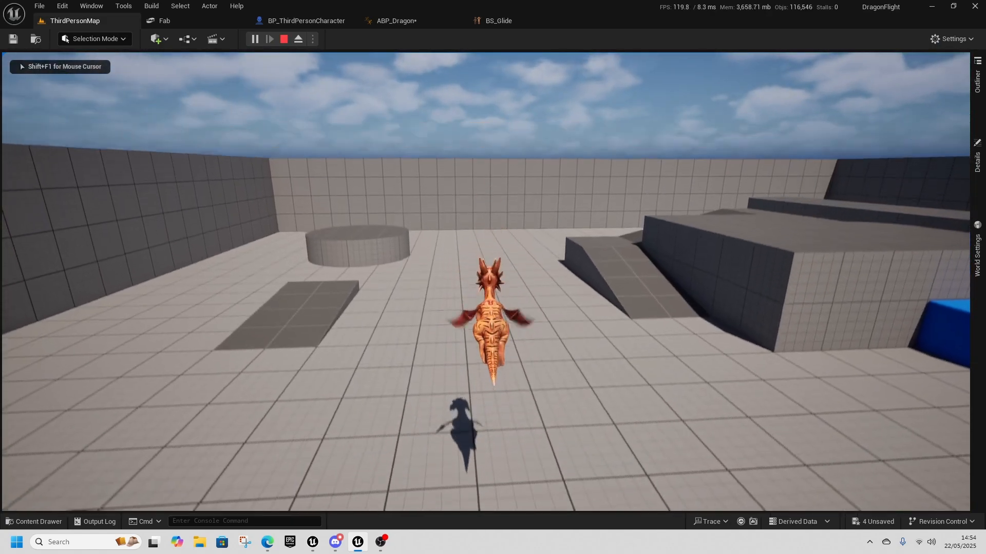
key("w")
key("w")
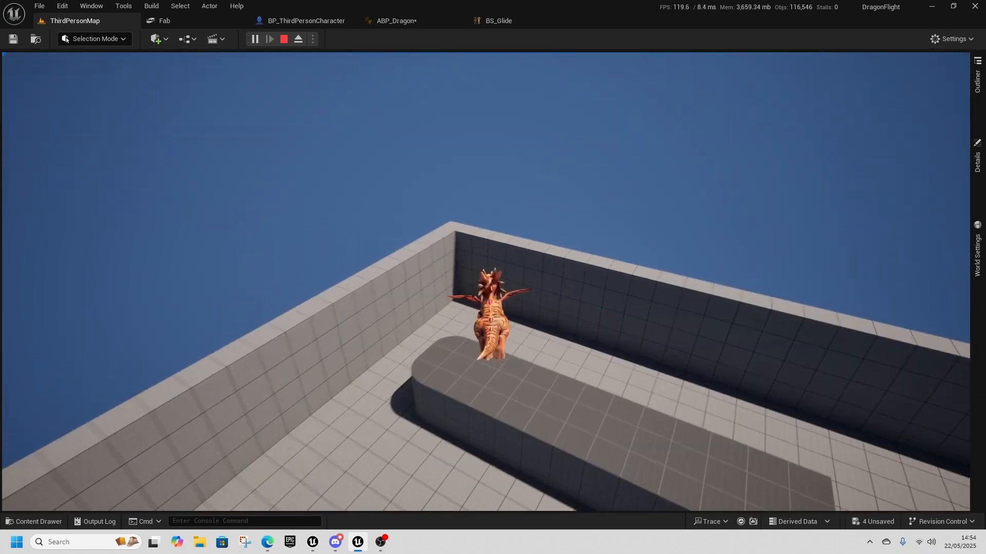
key("w")
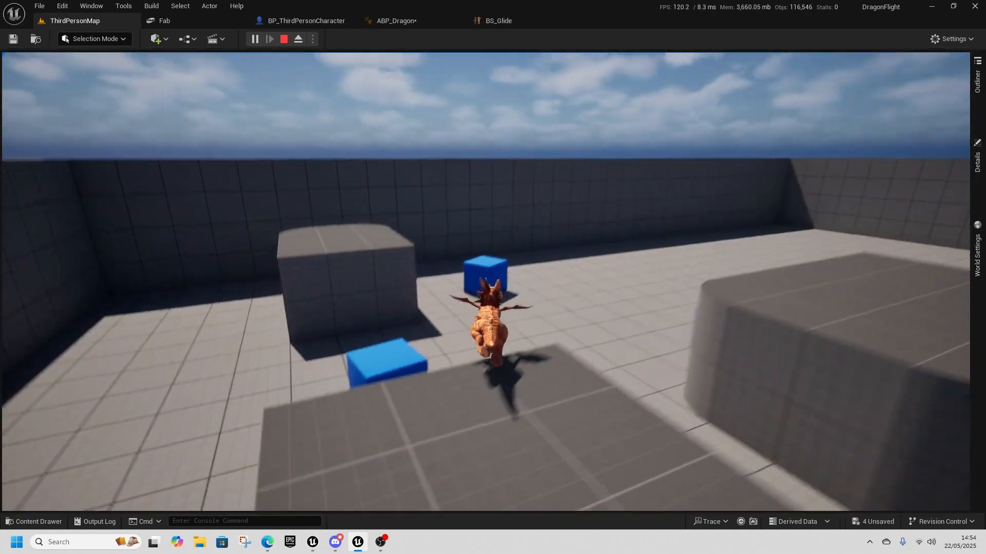
key("w")
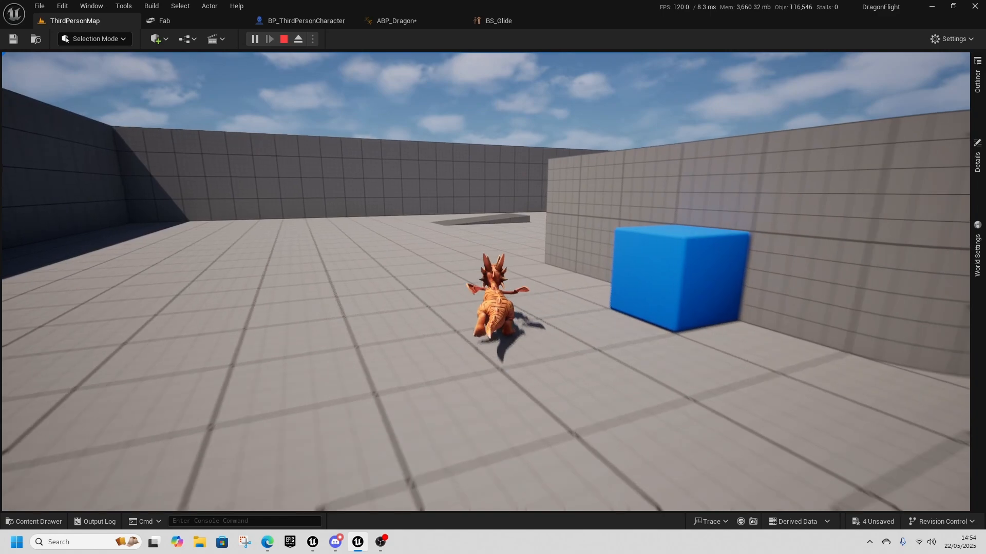
key("space")
key("w")
key("space")
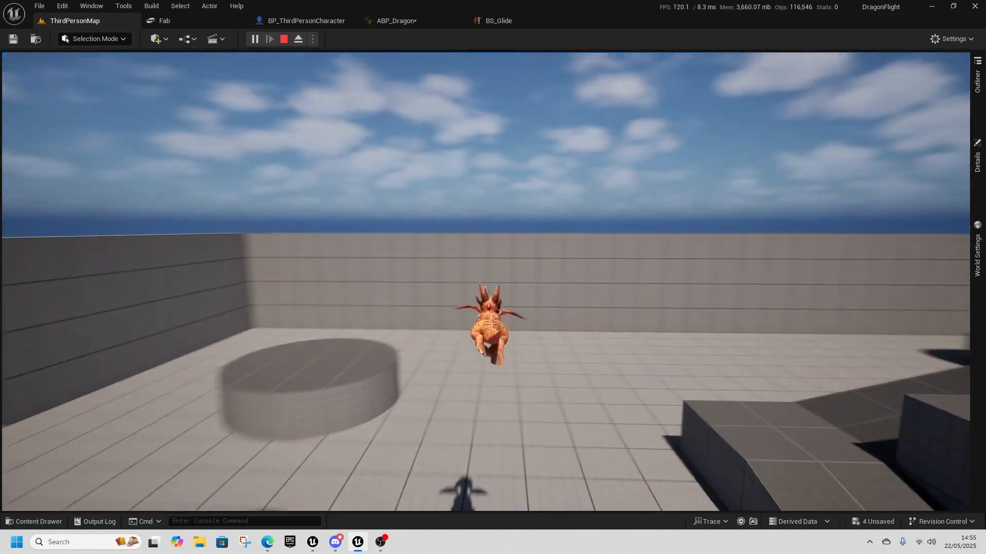
key("space")
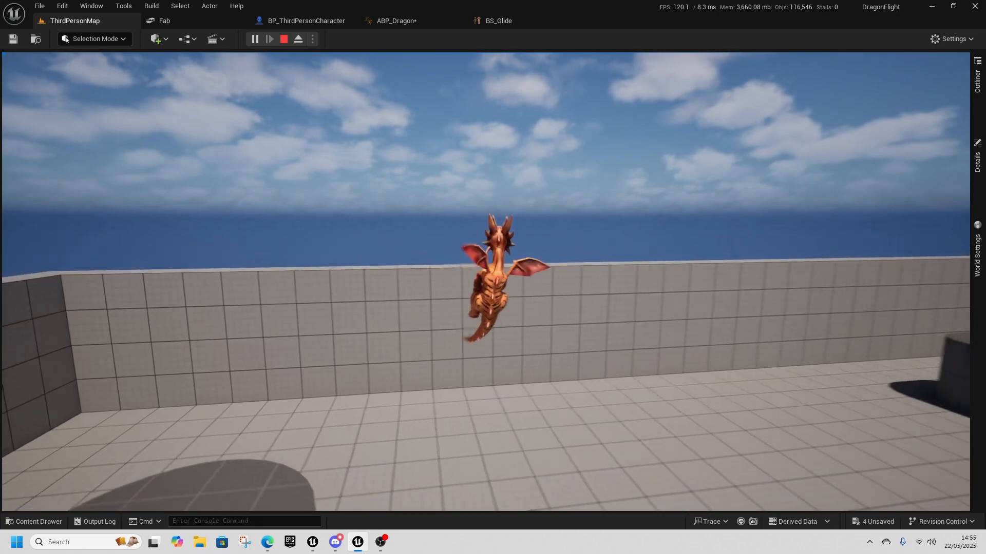
key("space")
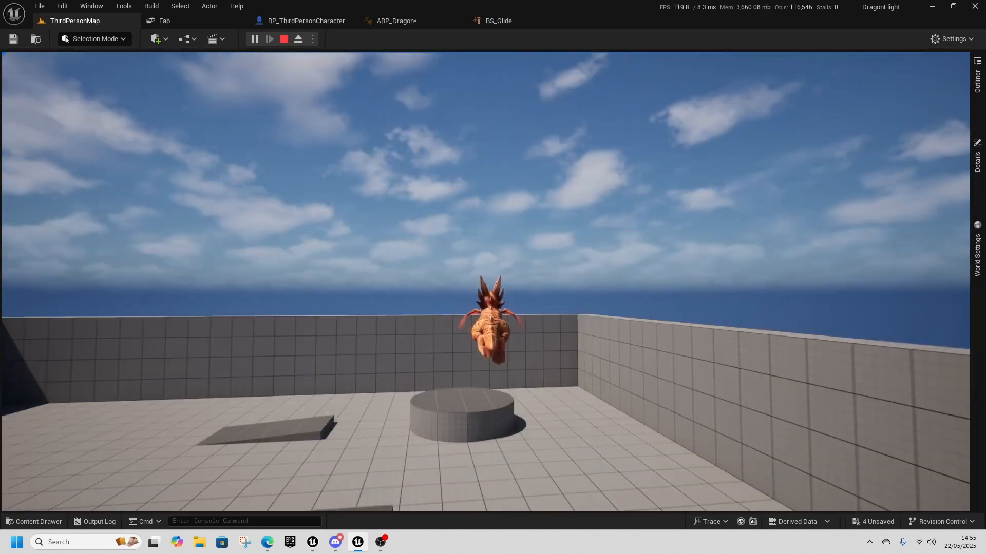
key("space")
key("w")
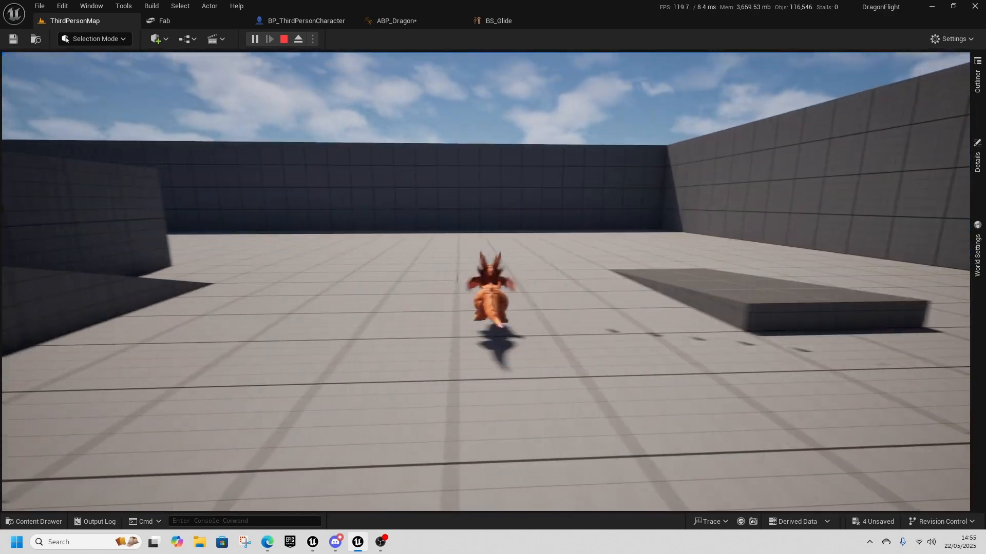
key("a")
key("w")
key("d")
key("s")
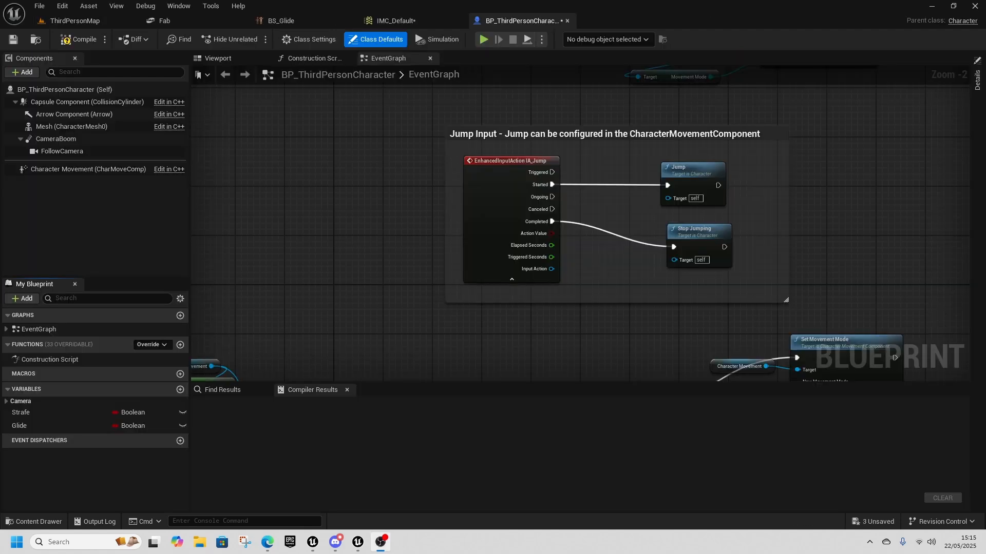
- Open the IA_Jump input action from ThirdPerson/Input/Actions and remove all of its triggers
right_click_drag(860, 250, 513, 230)
key("ctrl+space")
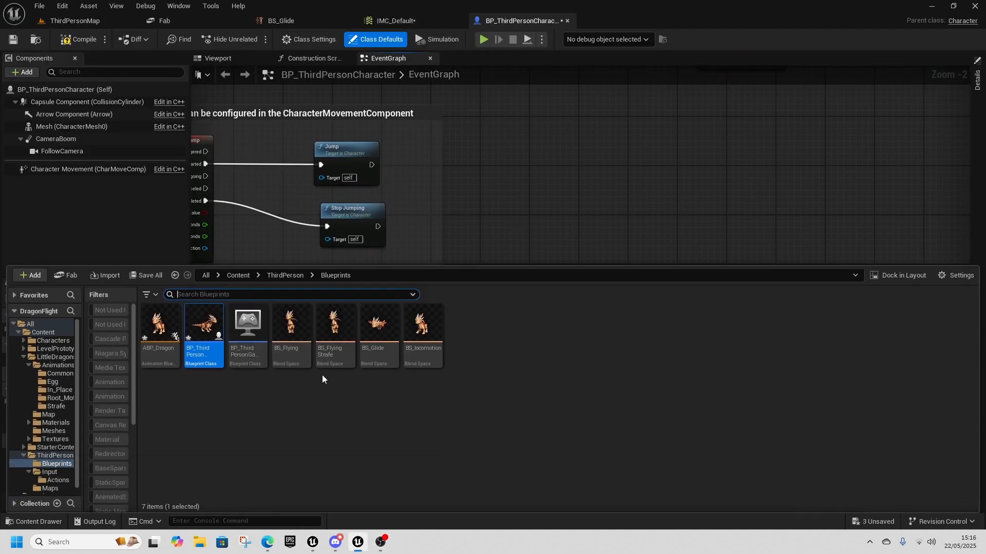
left_click(242, 277)
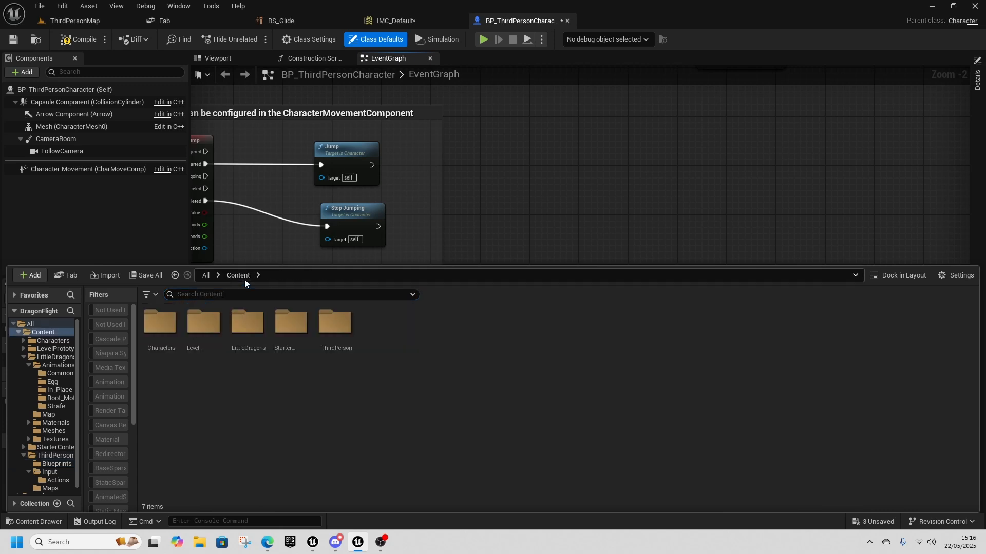
double_click(335, 355)
double_click(206, 329)
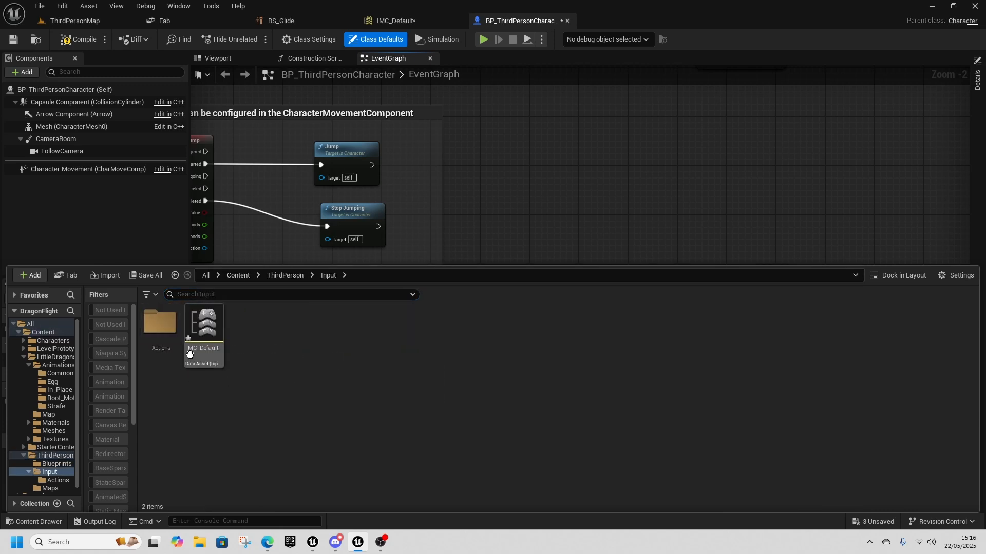
double_click(168, 351)
left_click(163, 351)
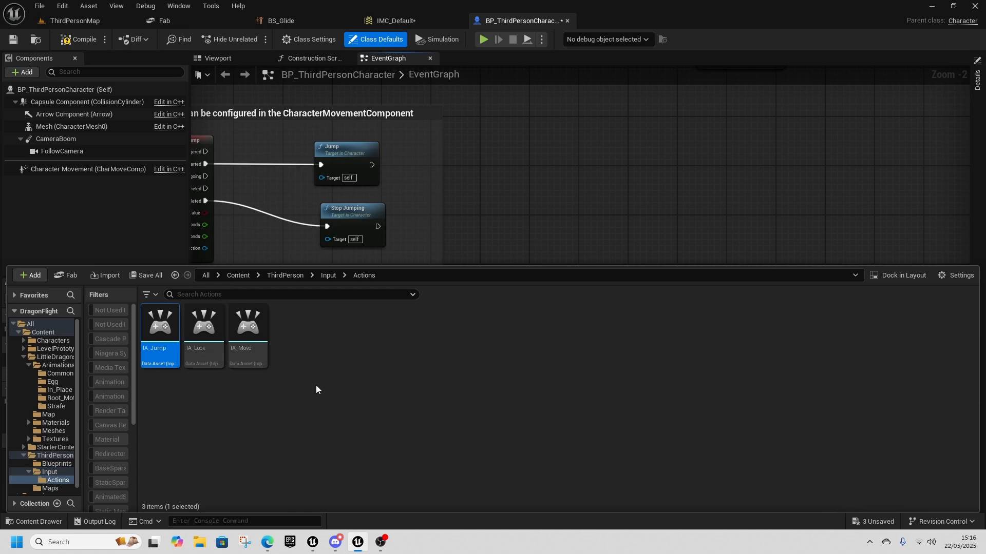
double_click(163, 355)
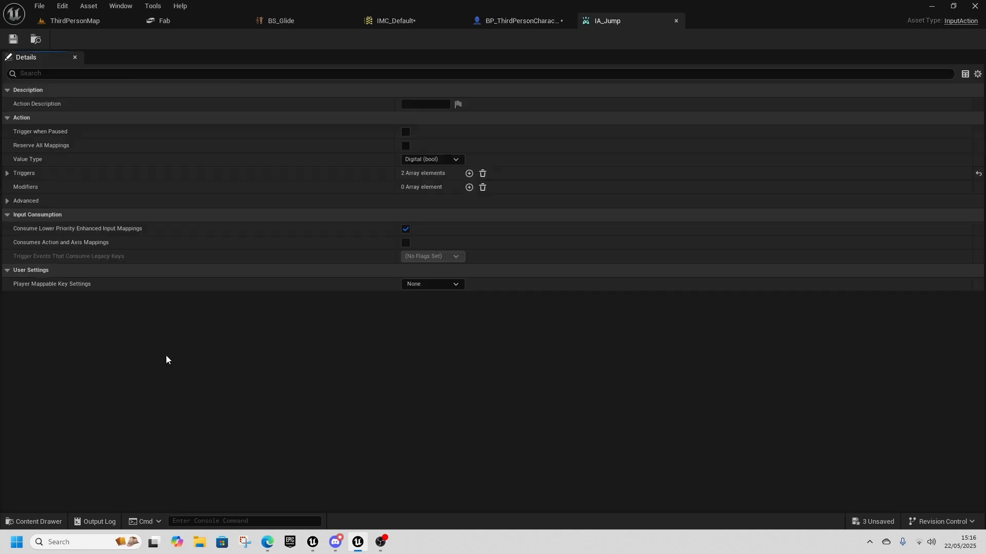
left_click(482, 175)
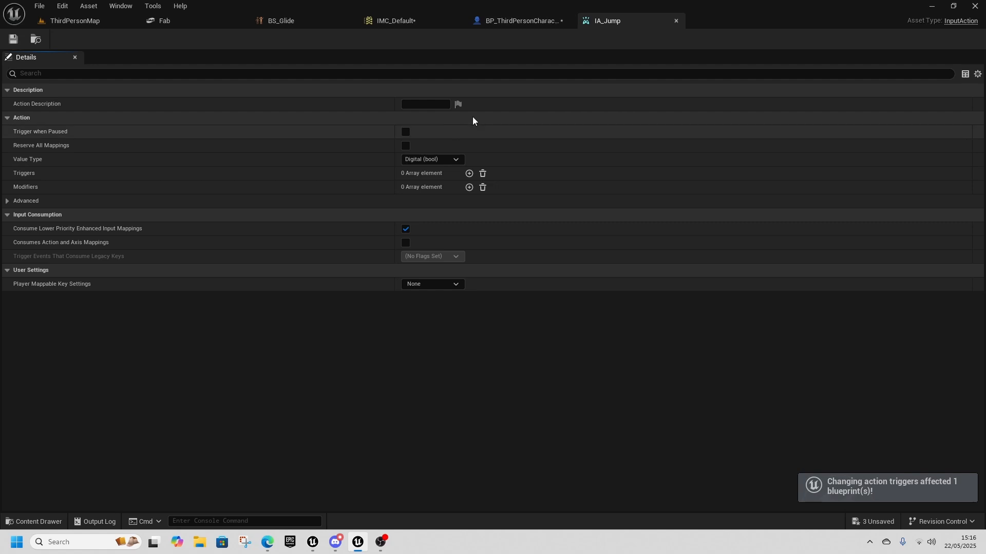
- In BP_ThirdPersonCharacter's event graph, move the Jump and Stop Jumping nodes away from the IA_Jump event to make room
left_click(501, 21)
right_click_drag(444, 228, 677, 246)
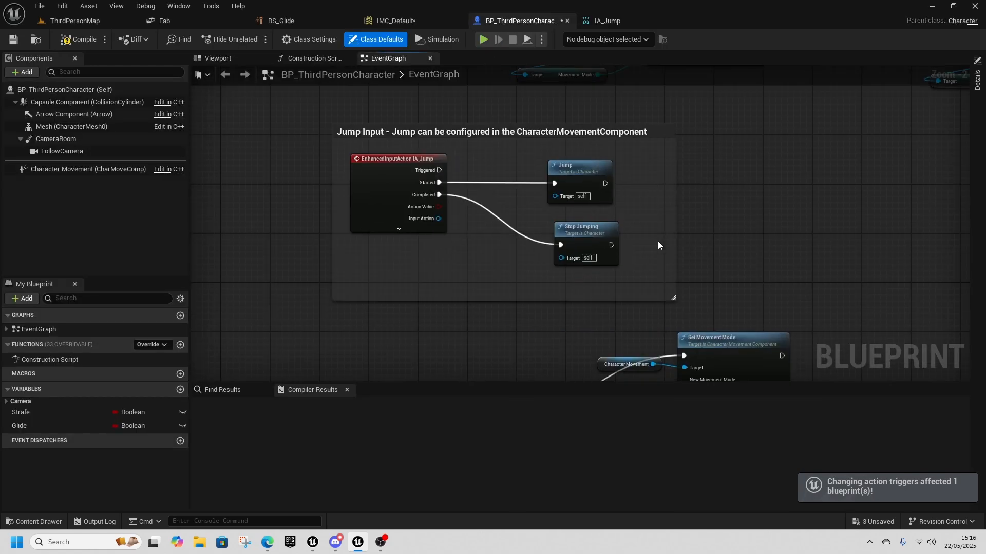
left_click_drag(572, 164, 732, 171)
left_click_drag(580, 227, 751, 250)
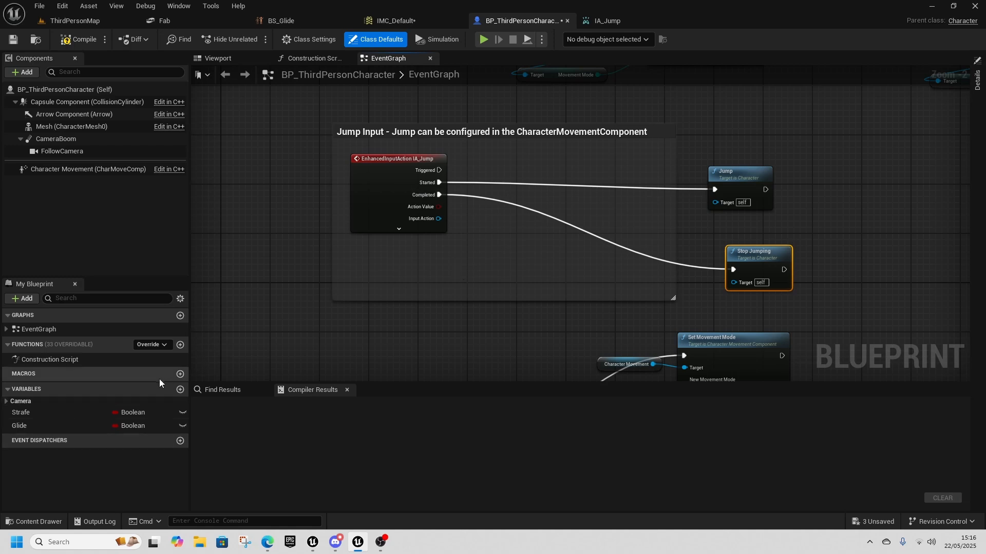
- Create an Integer variable named JumpCount in BP_ThirdPersonCharacter
left_click(180, 390)
left_click(129, 440)
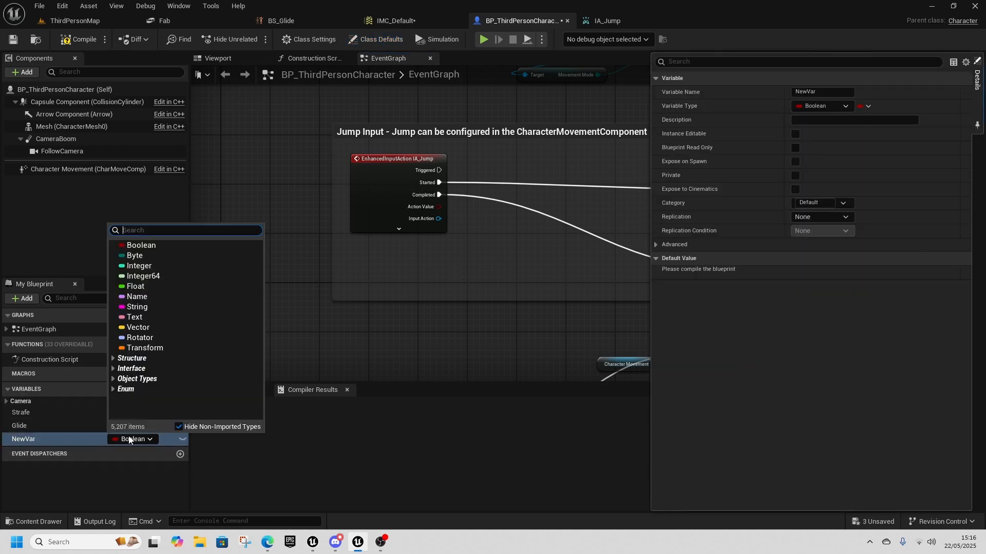
left_click(150, 267)
right_click(29, 440)
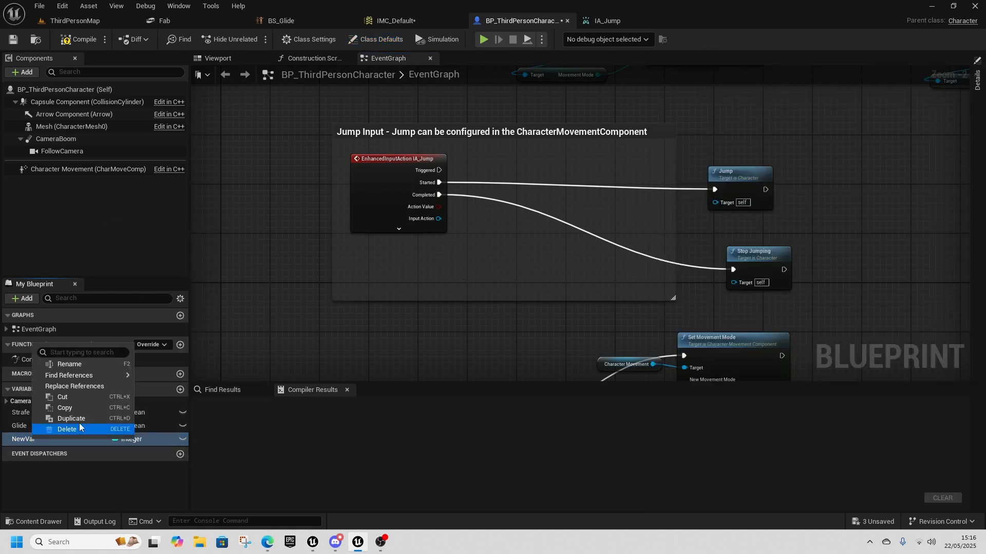
left_click(78, 363)
type("JumpCount")
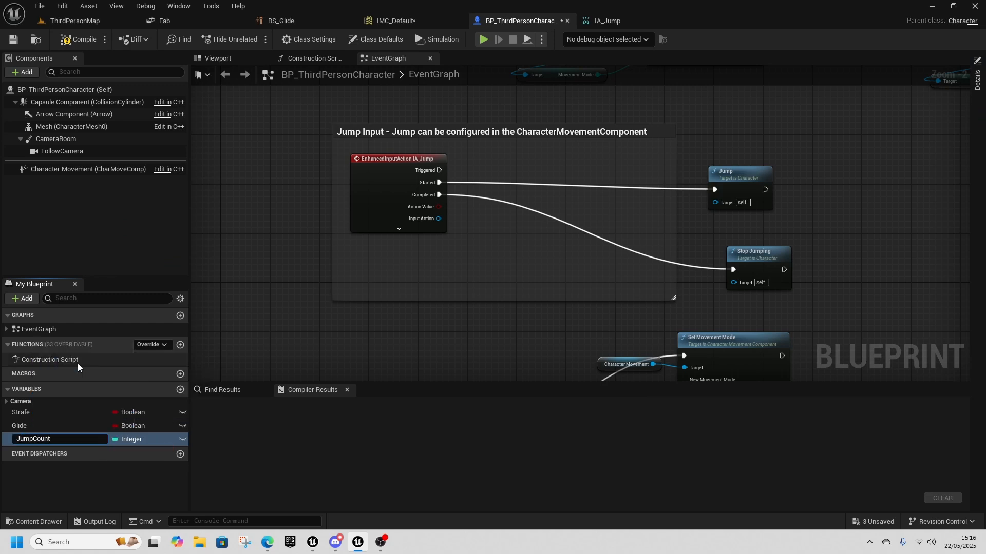
key("Return")
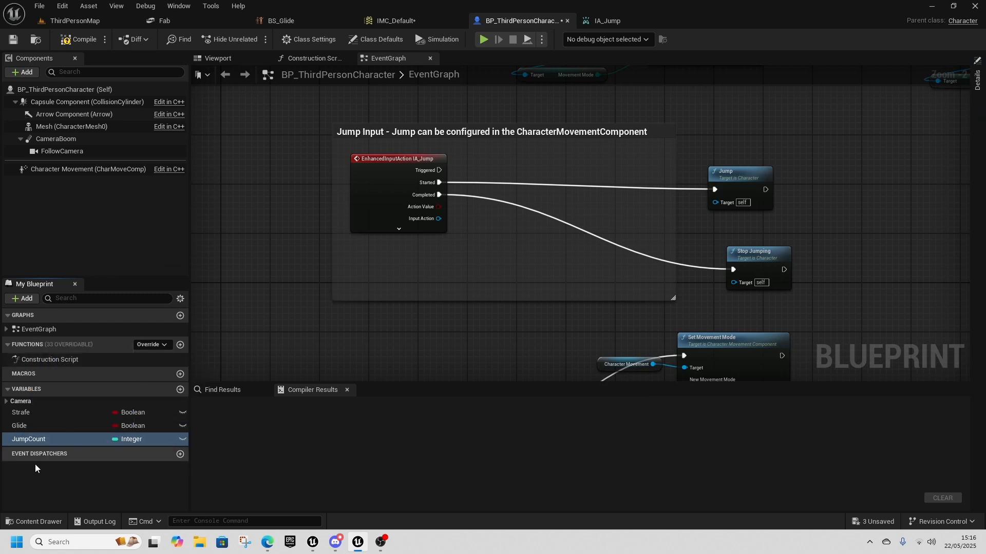
- Place a JumpCount getter below the IA_Jump event and feed it into a Switch on Int with output pins 0 and 1
left_click_drag(30, 439, 423, 279)
left_click(456, 285)
left_click_drag(381, 317, 416, 289)
type("switch")
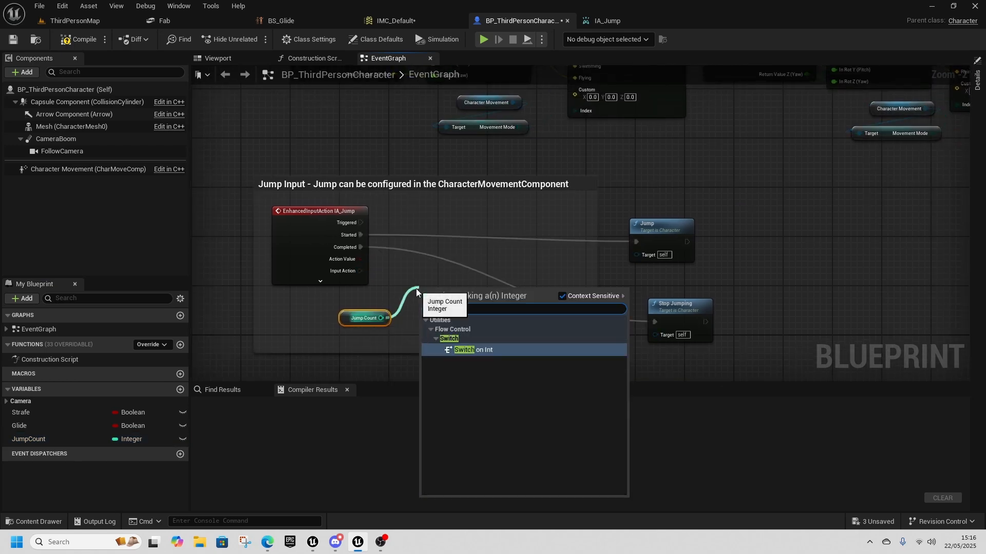
left_click(478, 351)
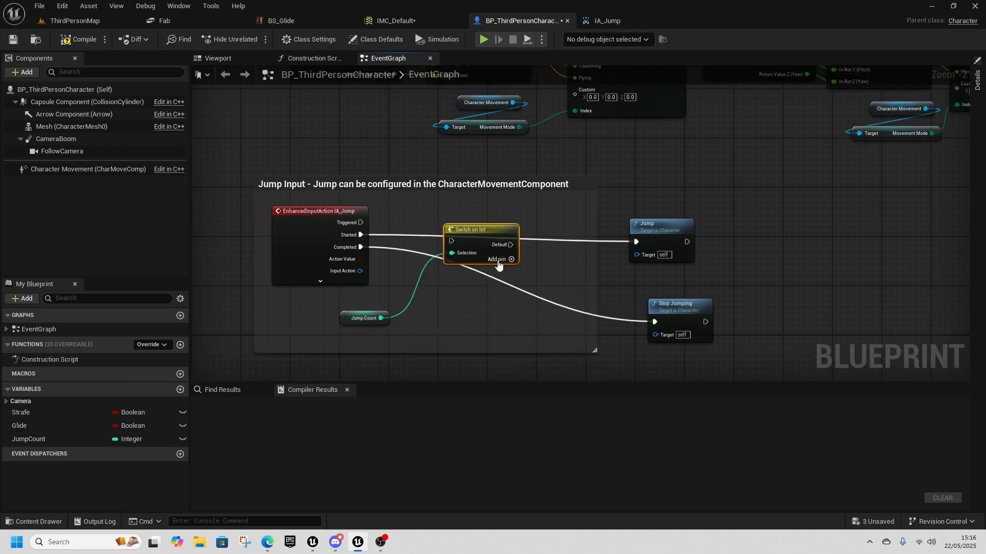
left_click(497, 262)
left_click(511, 272)
- Connect IA_Jump's Started output to the Switch on Int and the switch's output 0 to Jump
left_click_drag(511, 241, 638, 242)
left_click_drag(361, 234, 373, 239)
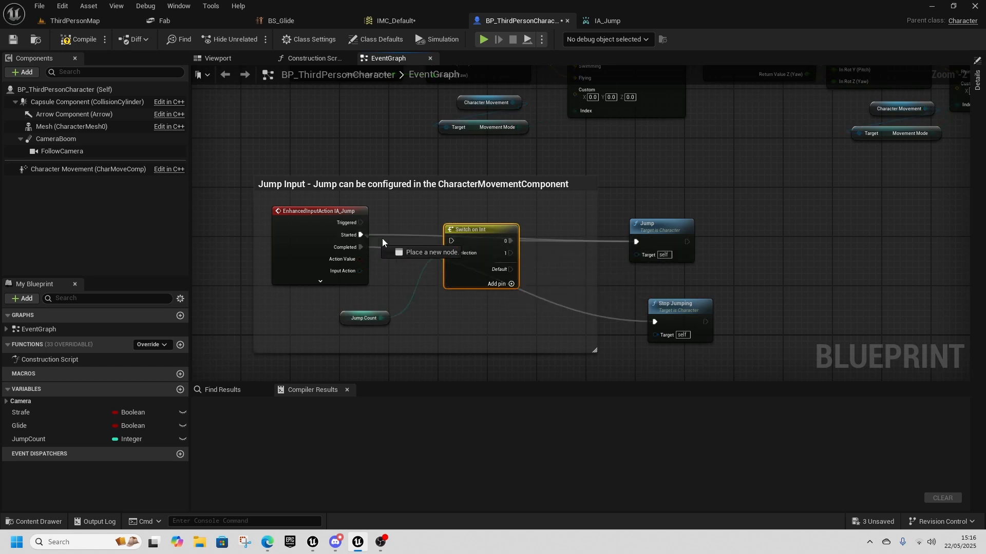
left_click_drag(457, 243, 452, 241)
right_click_drag(553, 268, 480, 238)
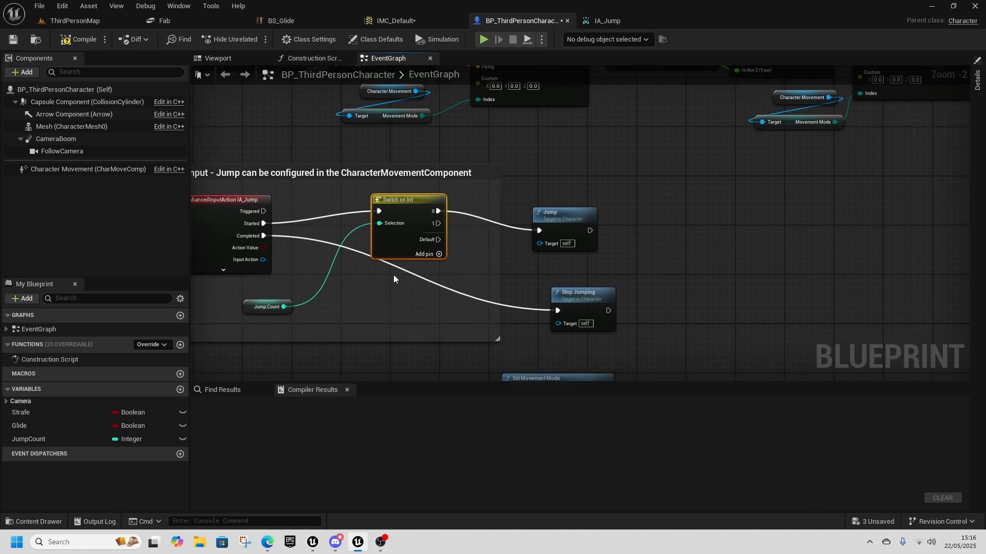
- Add an Increment Int node driven by JumpCount and wire it between the switch's output 0 and Jump
left_click_drag(283, 308, 485, 260)
type("++")
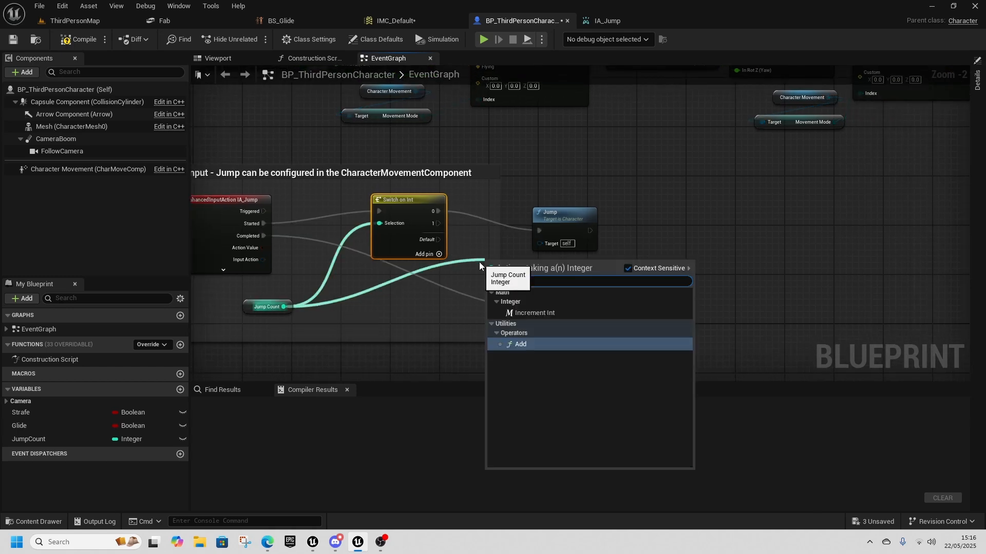
left_click(535, 316)
left_click_drag(548, 222, 568, 224)
left_click_drag(500, 263, 485, 217)
left_click_drag(514, 216, 559, 231)
- Connect the switch's output 1 to the Flying Set Movement Mode node and group that node and its Character Movement reference near the jump logic
left_click_drag(434, 224, 512, 334)
left_click_drag(528, 331, 546, 300)
left_click_drag(456, 346, 461, 303)
right_click_drag(415, 342, 457, 256)
double_click(457, 274)
key("Delete")
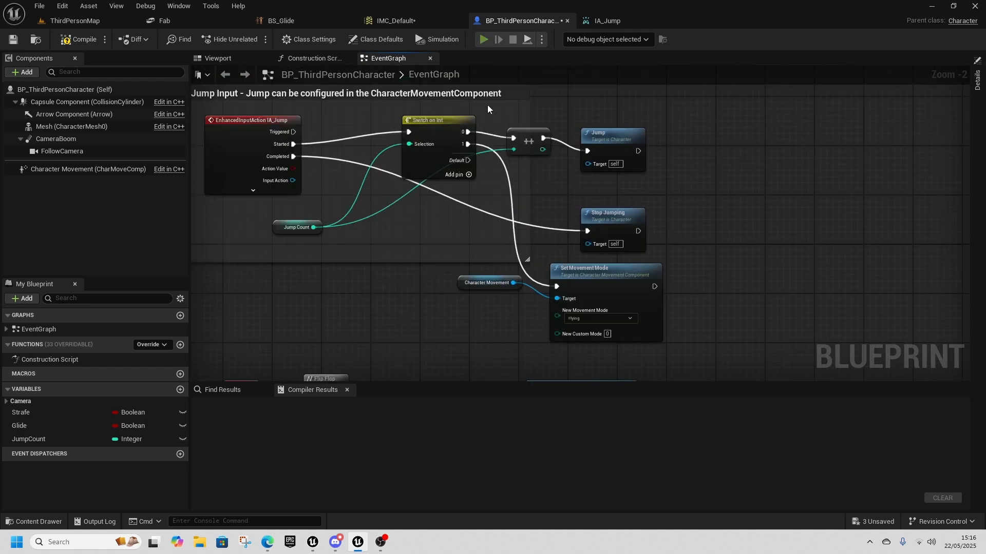
- Run the game preview to test the dragon's jump and flight input, and end the session
key("alt+p")
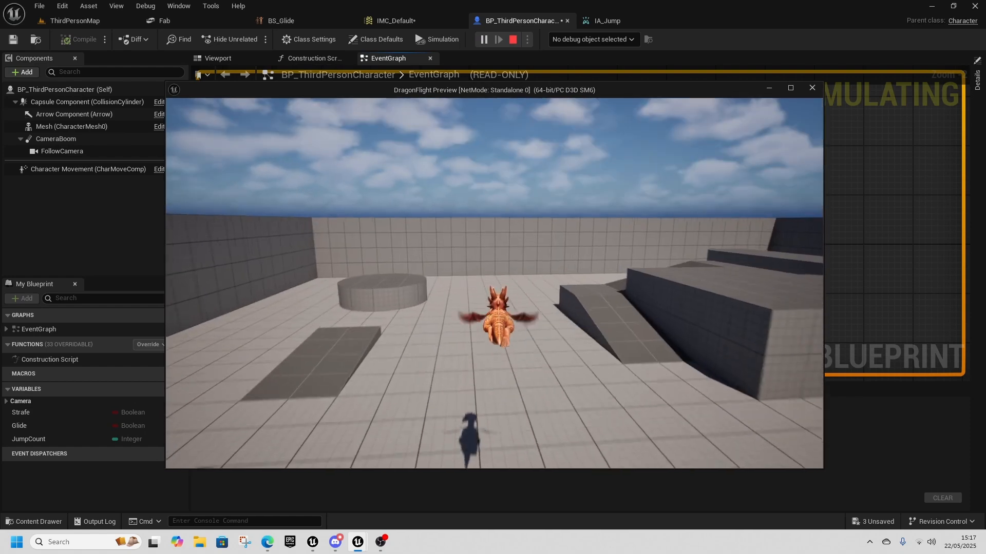
key("w")
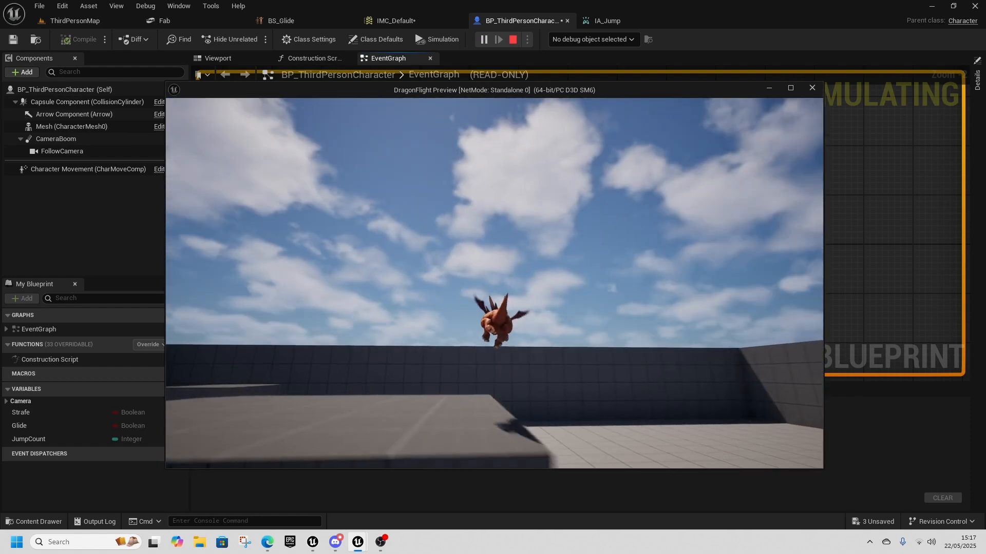
key("w")
key("Escape")
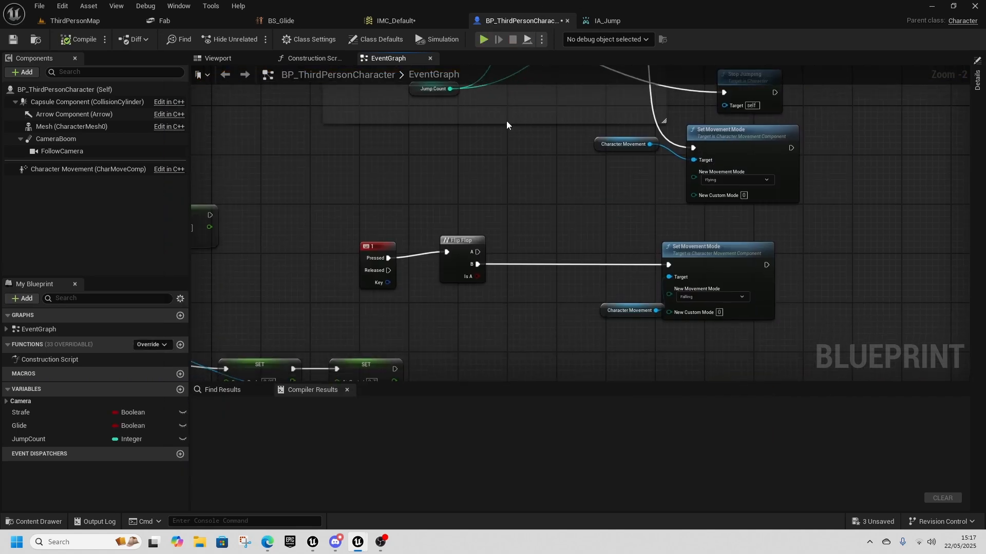
- Spread out the Switch on Int, increment and Jump nodes in the jump input logic
key("Delete")
right_click_drag(534, 260, 395, 257)
right_click_drag(338, 125, 373, 305)
left_click_drag(457, 177, 449, 182)
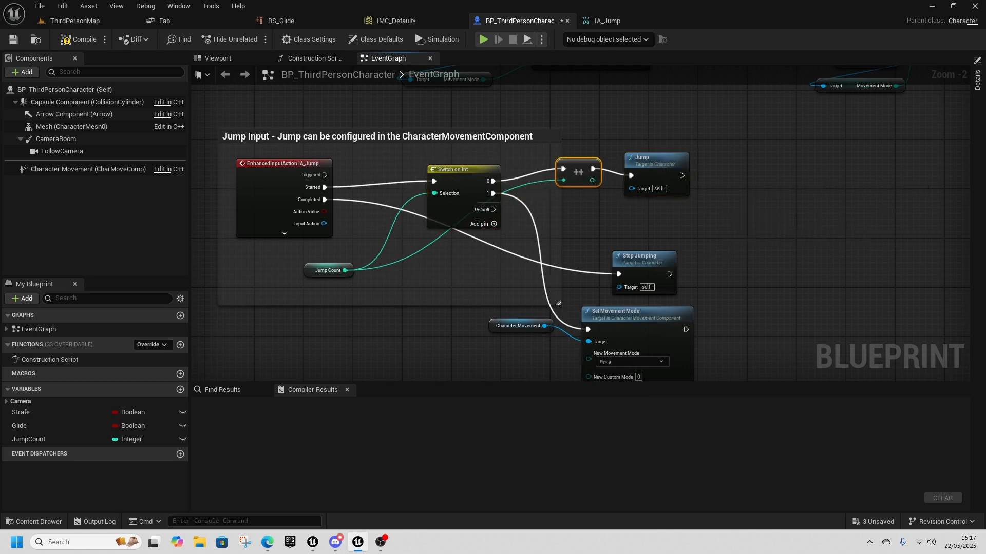
- Move the whole 2 key glide node group farther to the right of the Event On Landed chain
right_click_drag(382, 296, 603, 159)
scroll(387, 264, "down", 2)
right_click_drag(354, 281, 596, 215)
scroll(529, 292, "up", 2)
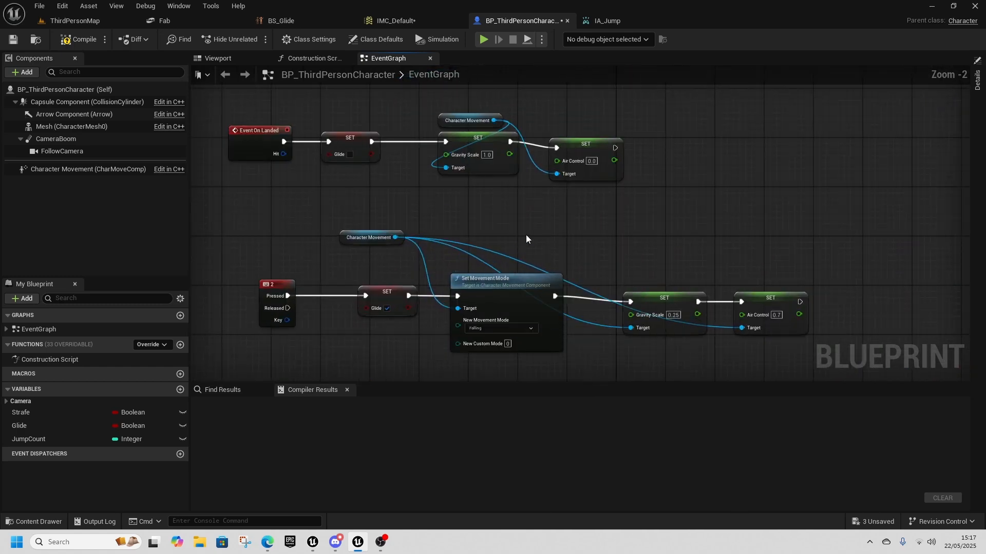
right_click_drag(798, 243, 657, 178)
right_click_drag(472, 241, 689, 263)
scroll(634, 285, "down", 1)
right_click_drag(486, 299, 466, 281)
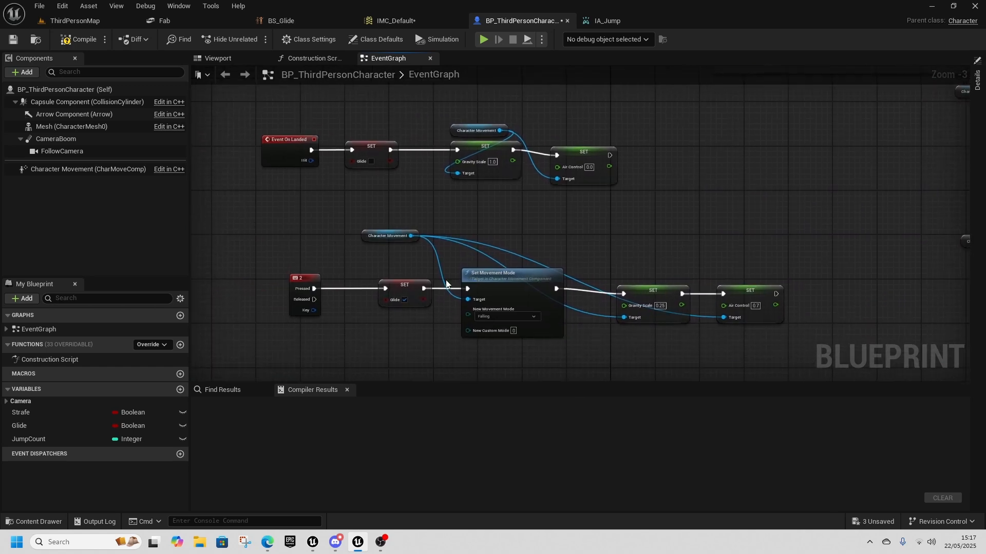
left_click_drag(363, 257, 768, 358)
left_click_drag(514, 284, 797, 279)
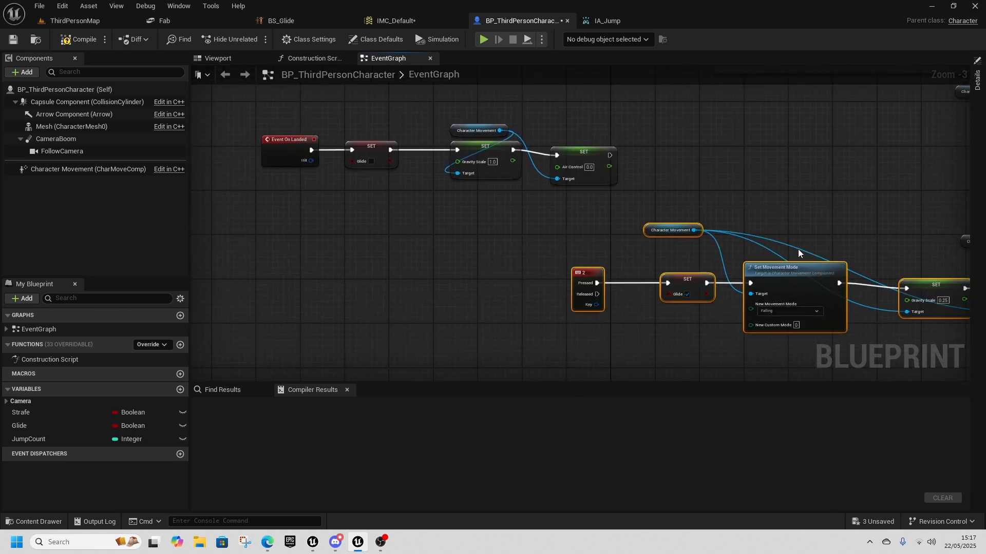
right_click_drag(801, 234, 539, 215)
left_click_drag(523, 257, 594, 269)
- Delete the leftover nodes above the glide node group, near the jump logic
left_click_drag(693, 159, 842, 227)
right_click_drag(732, 239, 615, 231)
key("Delete")
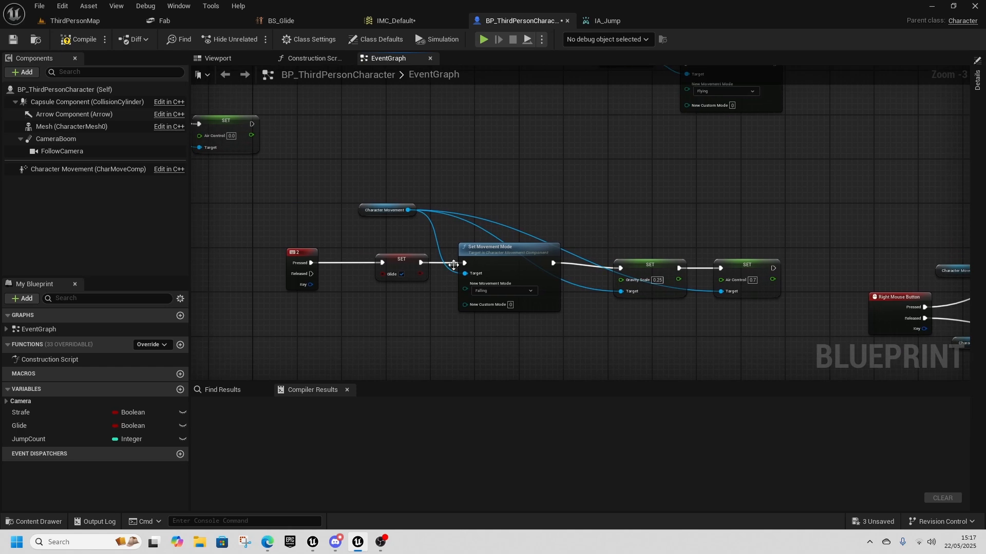
- Move the Stop Jumping node into the Jump Input comment box, directly beneath the Switch on Int node
left_click_drag(365, 181, 742, 321)
right_click_drag(591, 191, 703, 208)
left_click(462, 218)
right_click_drag(418, 231, 467, 346)
right_click_drag(603, 230, 539, 298)
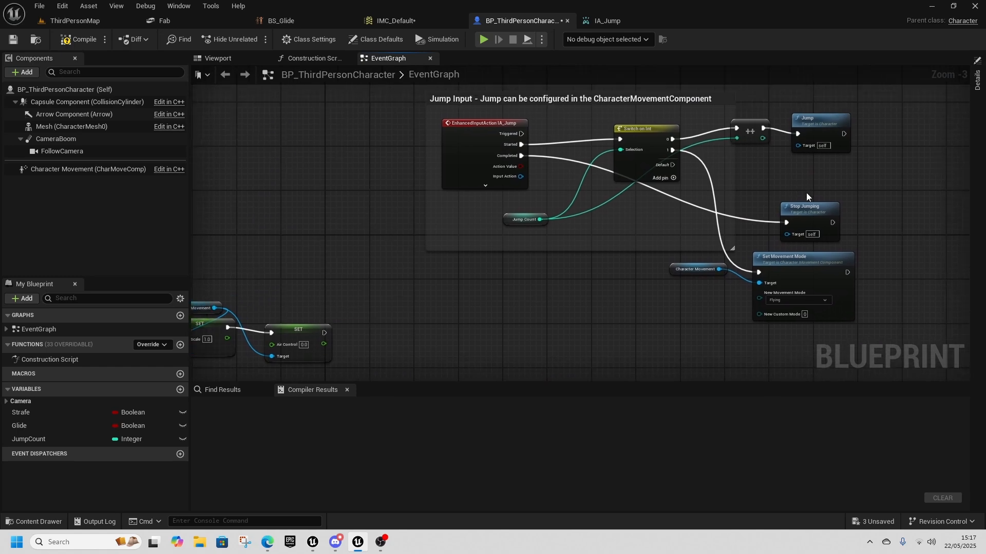
left_click_drag(807, 208, 659, 206)
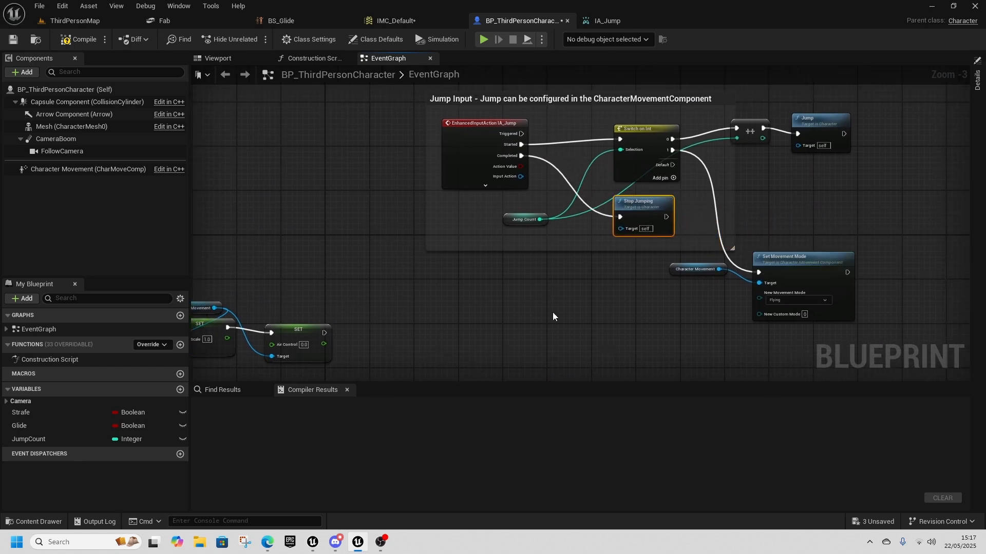
- Test the dragon's jump in the game preview and end the session
key("alt+p")
key("space")
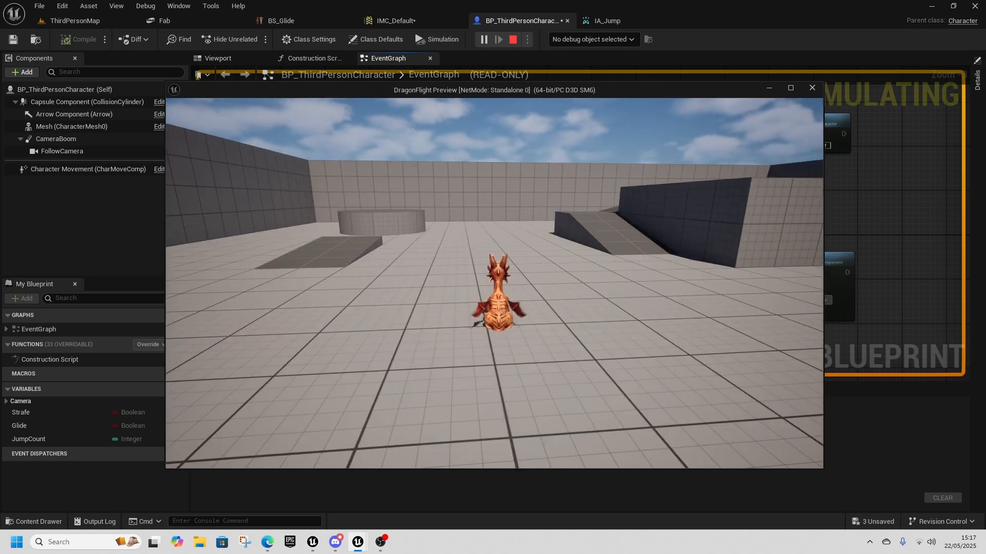
key("alt+Tab")
left_click(513, 39)
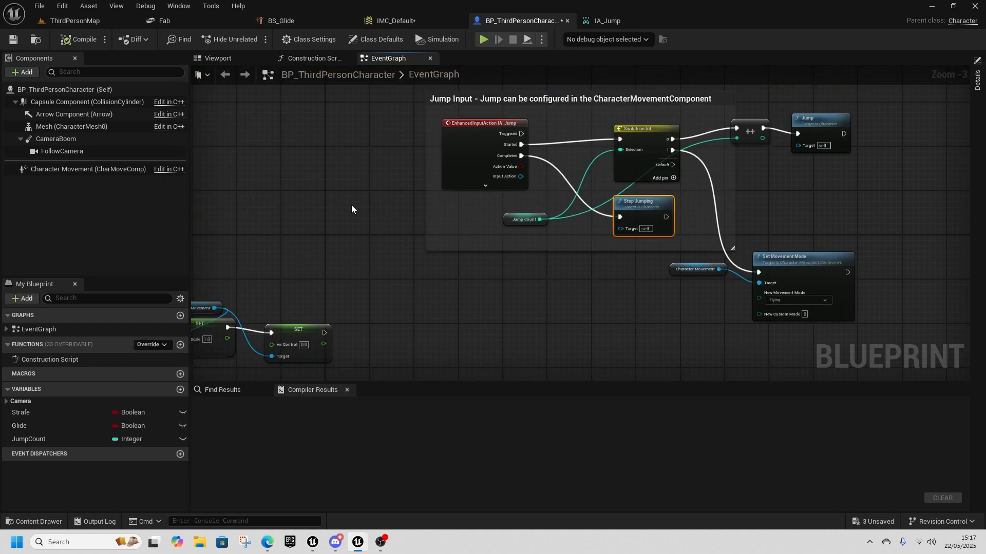
- Add a Set JumpCount node with value 0 at the end of the Event On Landed chain, after Set Air Control
right_click_drag(354, 205, 615, 198)
right_click_drag(352, 225, 465, 174)
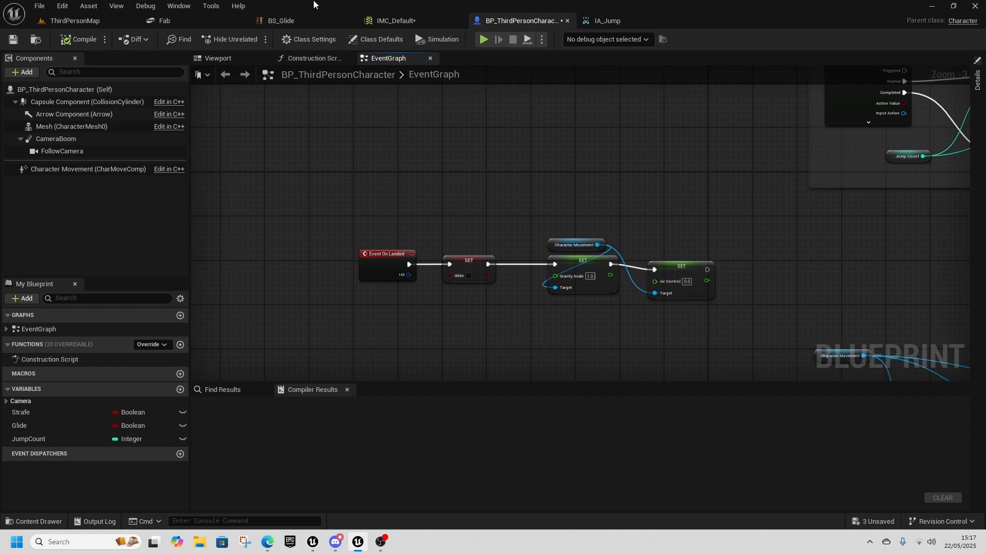
right_click_drag(566, 177, 459, 158)
right_click_drag(633, 215, 616, 220)
right_click_drag(735, 229, 645, 275)
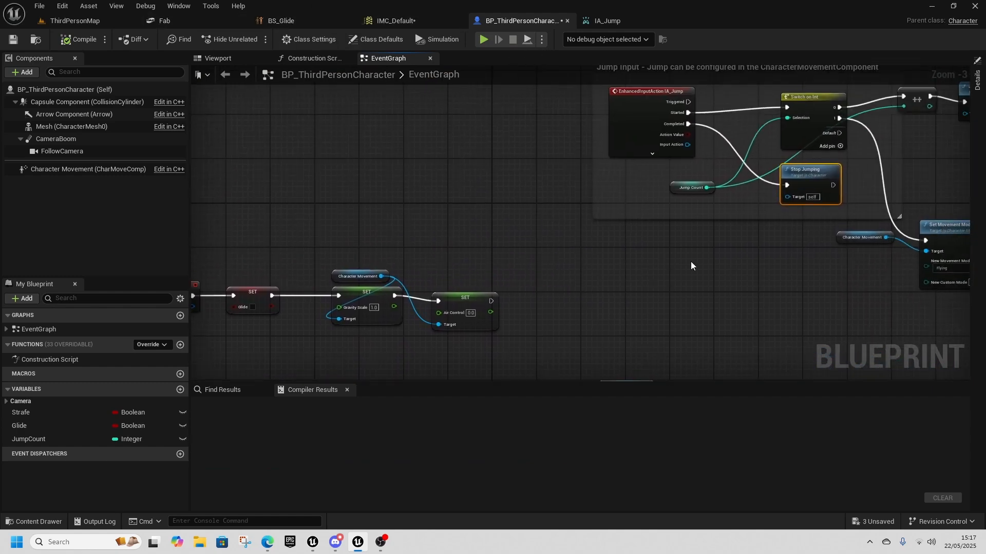
right_click_drag(463, 303, 541, 283)
right_click_drag(707, 233, 541, 289)
right_click_drag(433, 326, 570, 290)
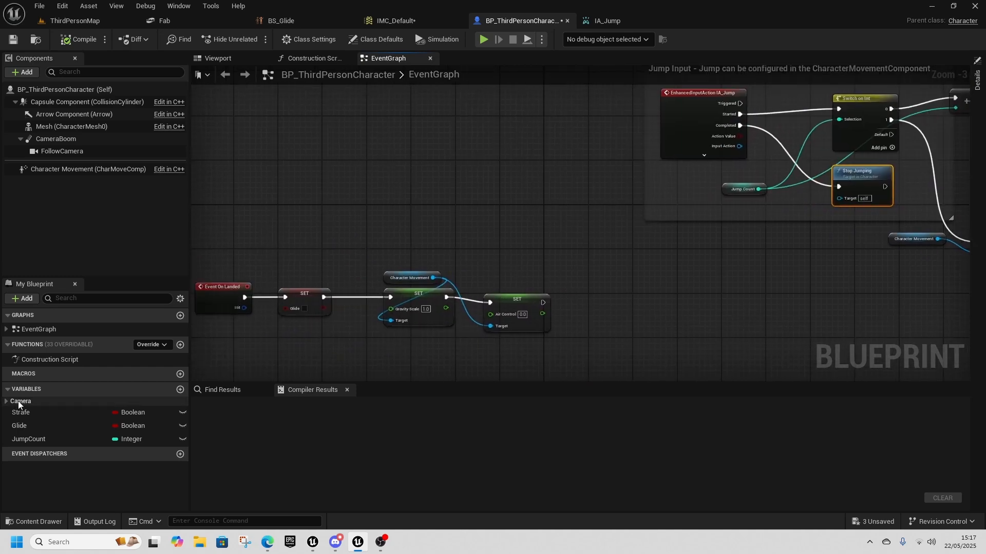
left_click(35, 441)
left_click_drag(570, 292, 602, 306)
left_click(606, 327)
scroll(527, 365, "up", 1)
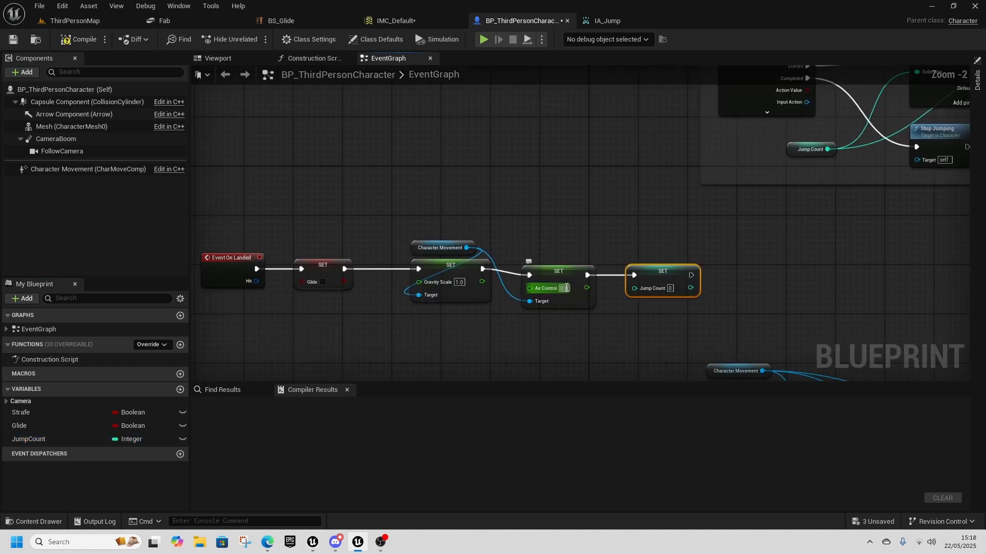
- Set the landing chain's Air Control to 0.35 and straighten the Air Control and JumpCount nodes in line
type("0.35")
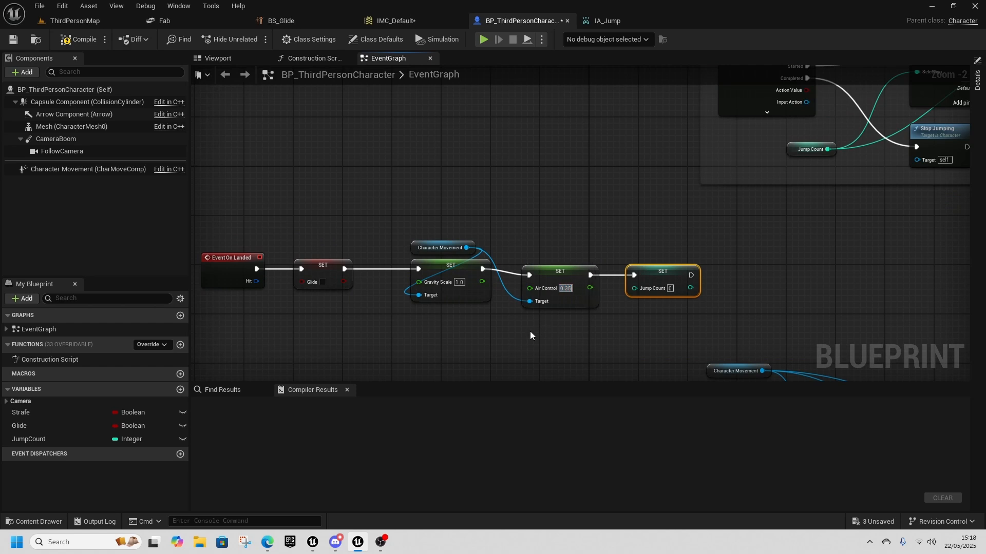
left_click(530, 331)
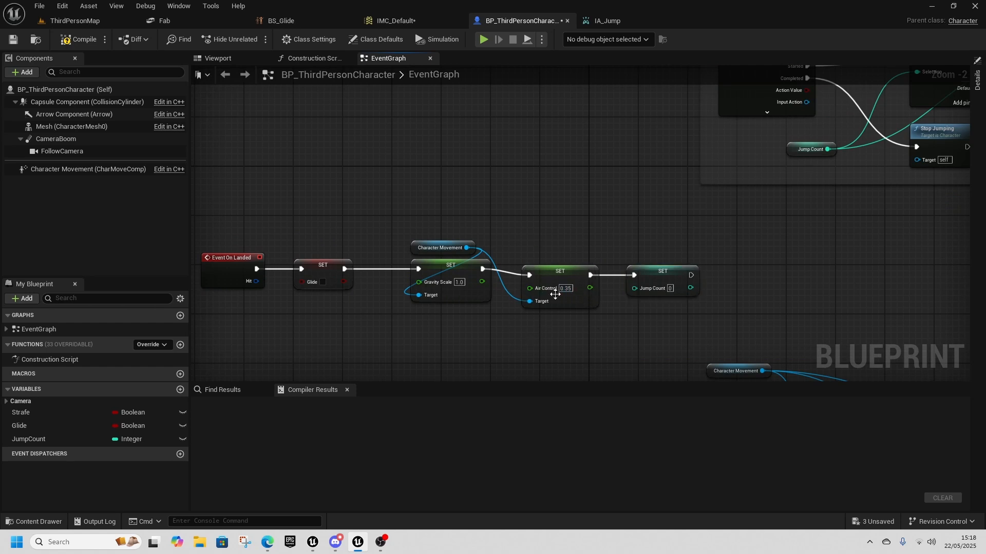
left_click_drag(564, 279, 563, 274)
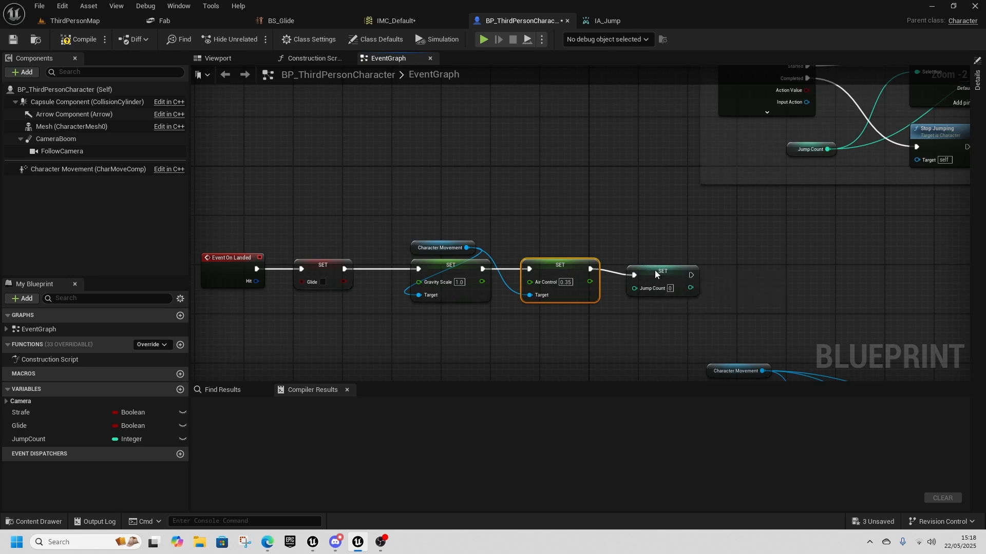
left_click_drag(658, 277, 652, 271)
- Run the game preview several times to test the dragon's jump, second-jump flight and forward movement, ending each session
left_click(483, 40)
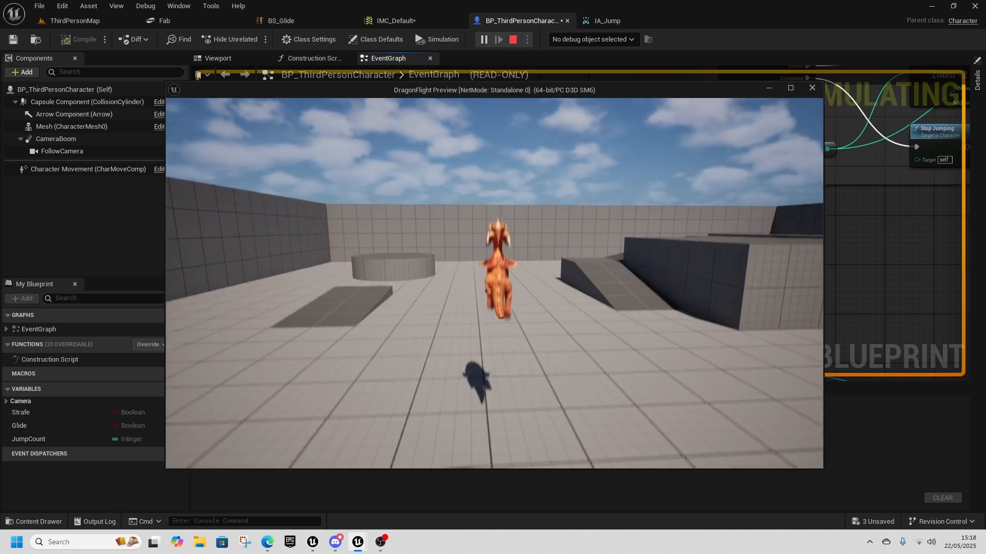
key("w")
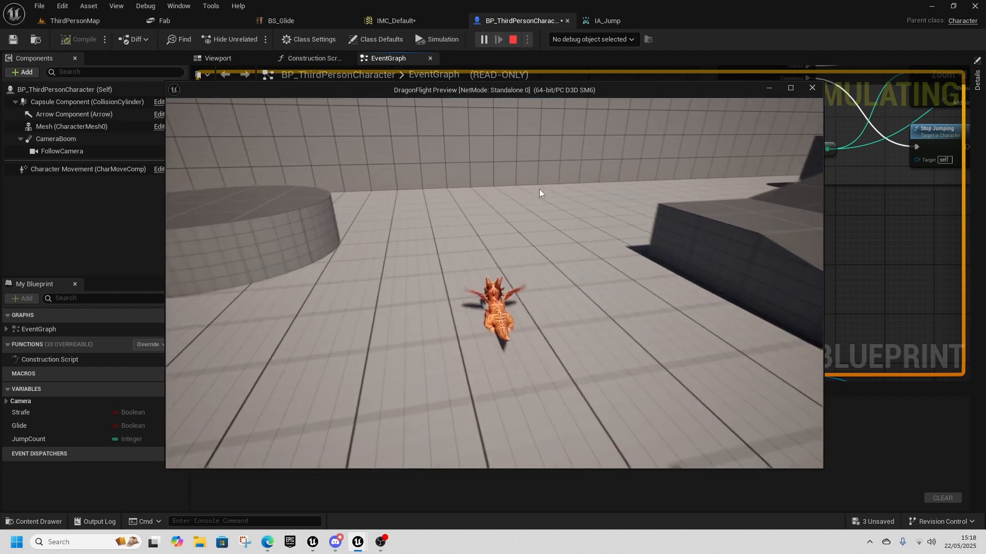
left_click(512, 40)
right_click_drag(489, 193, 577, 169)
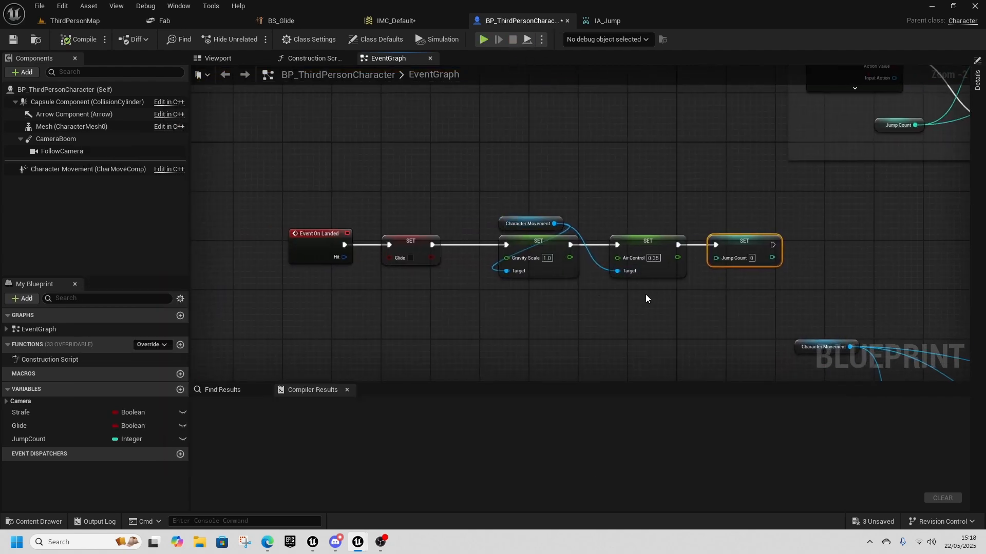
left_click(483, 40)
key("space")
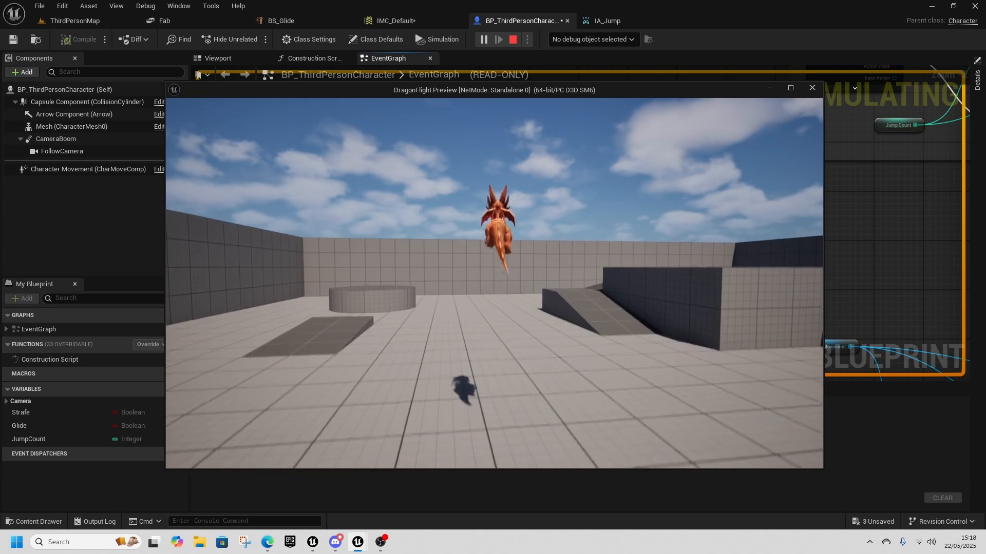
key("space")
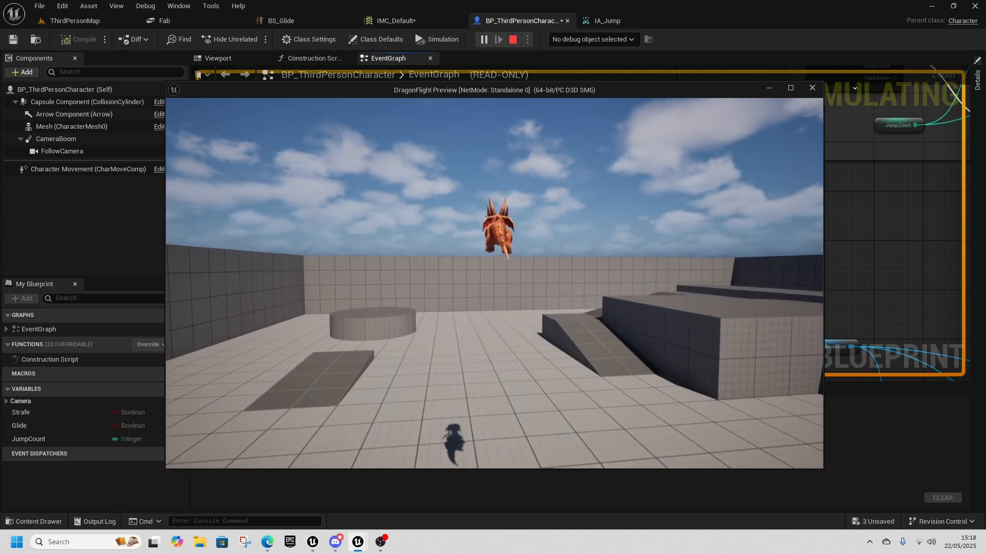
key("space")
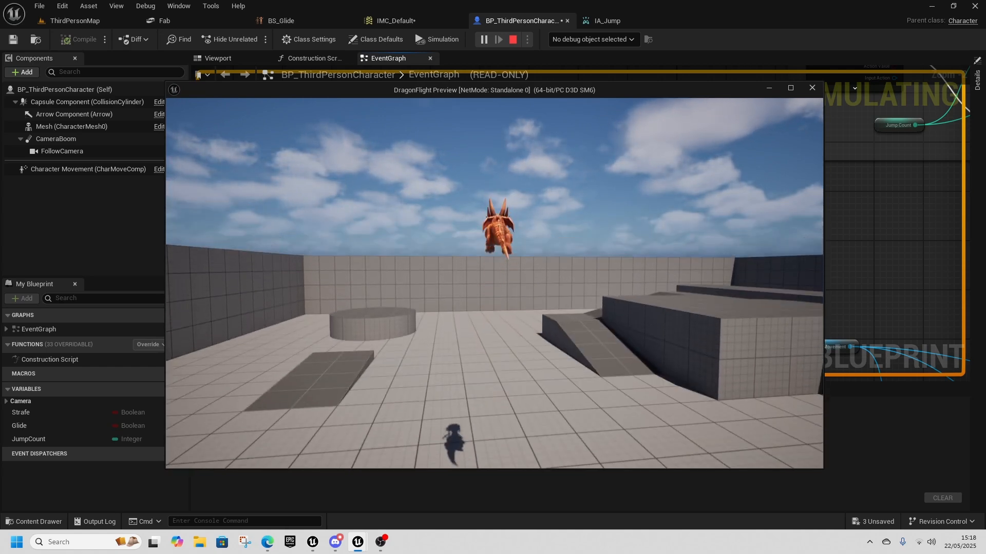
key("Escape")
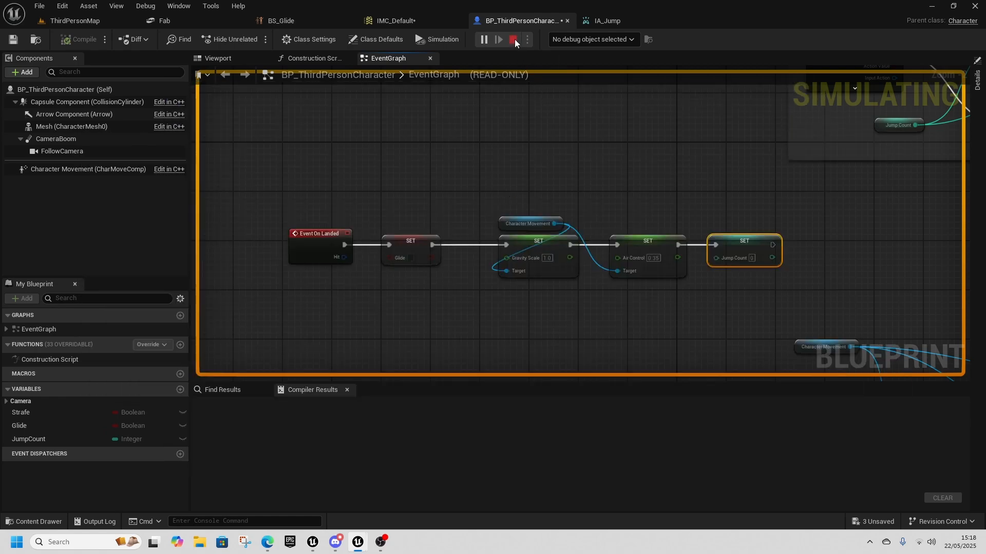
left_click(487, 40)
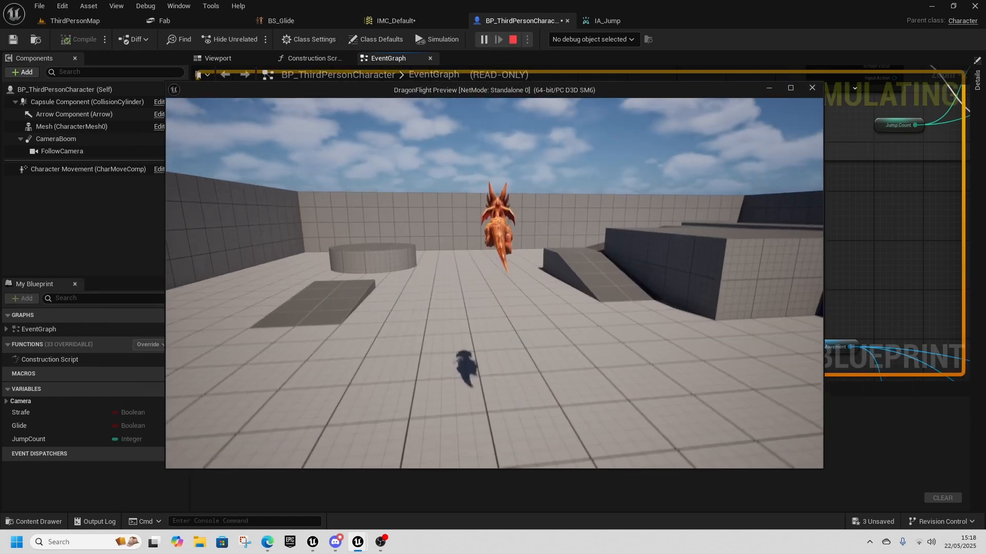
key("Escape")
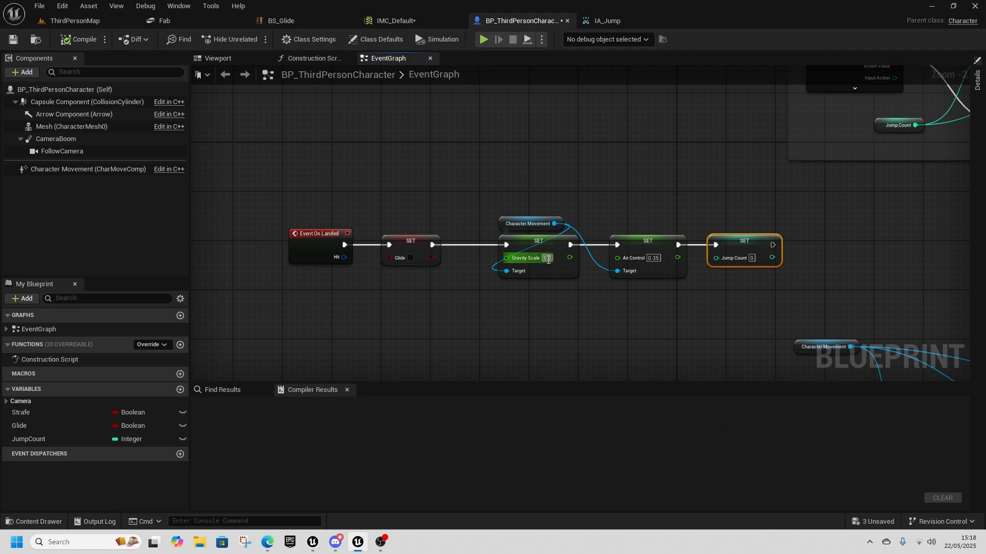
- Set the landing chain's Gravity Scale to 1.5 and test jumping, flying and landing in the game preview
type("1.5")
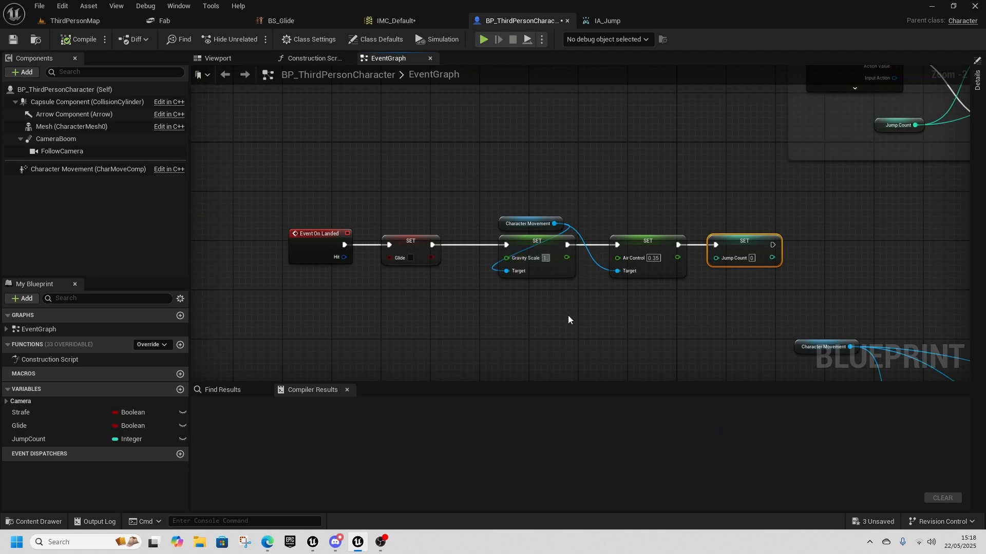
left_click(484, 39)
left_click(466, 208)
key("space")
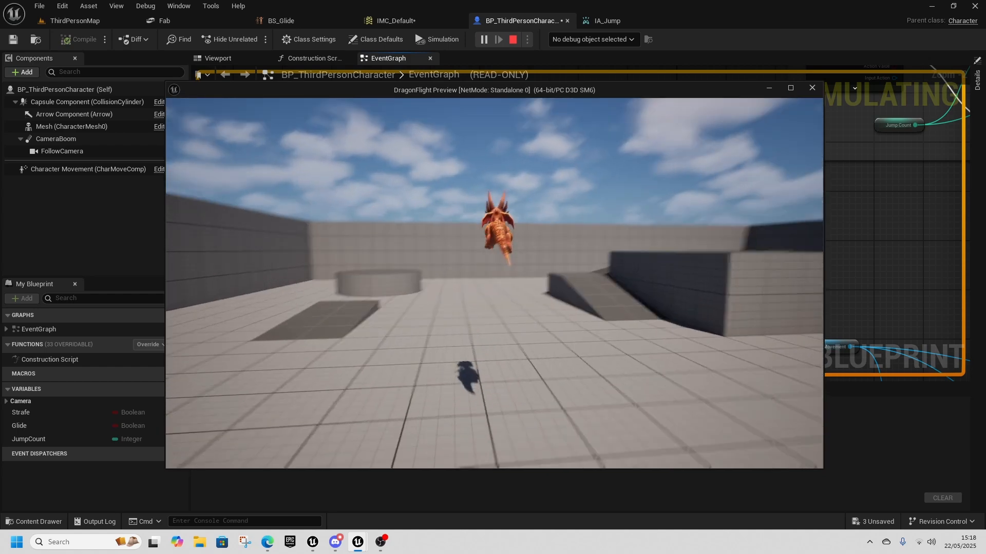
key("space")
key("space")
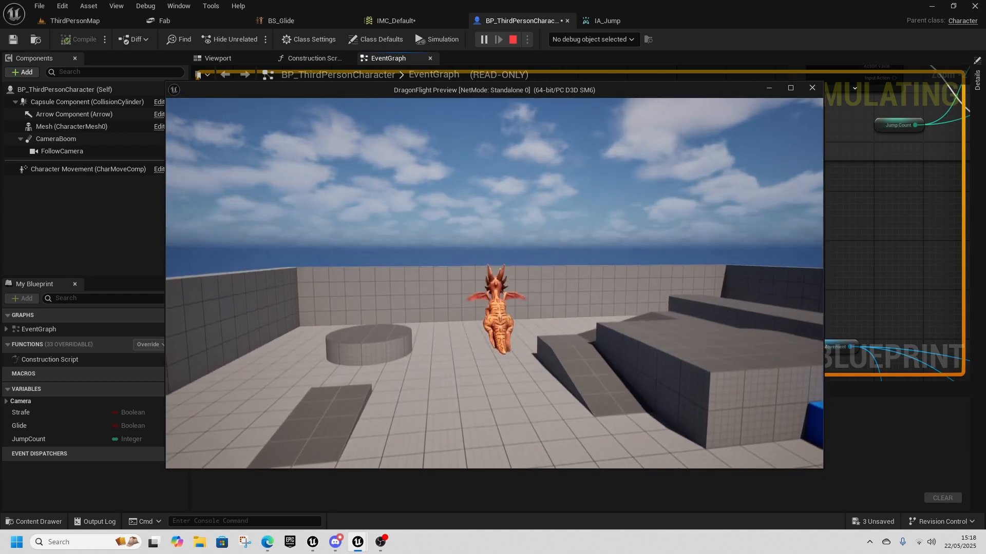
key("space")
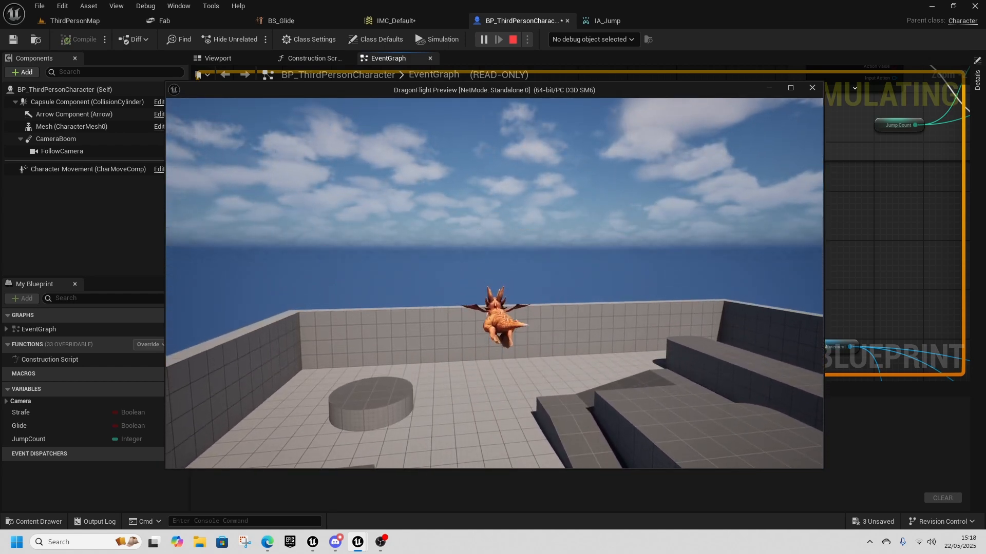
key("w")
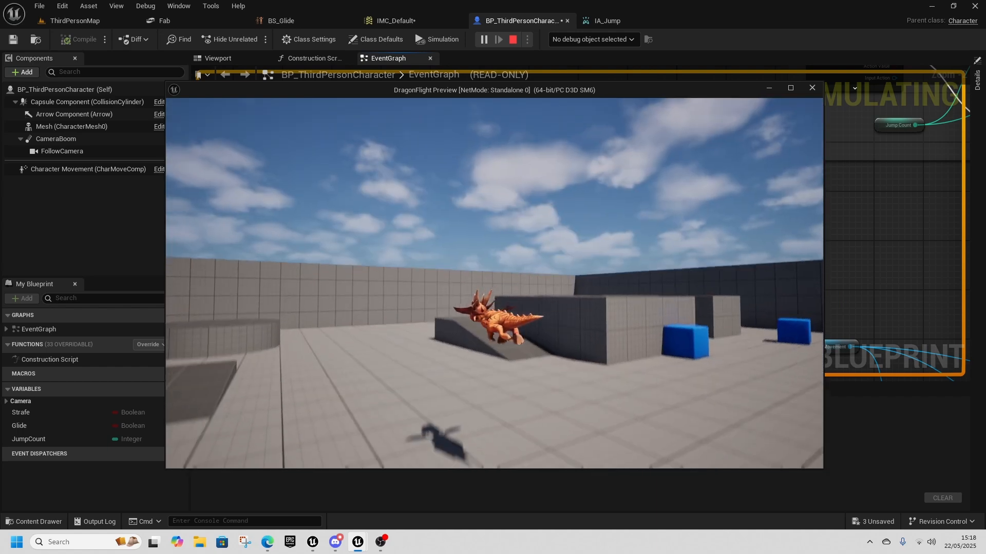
key("space")
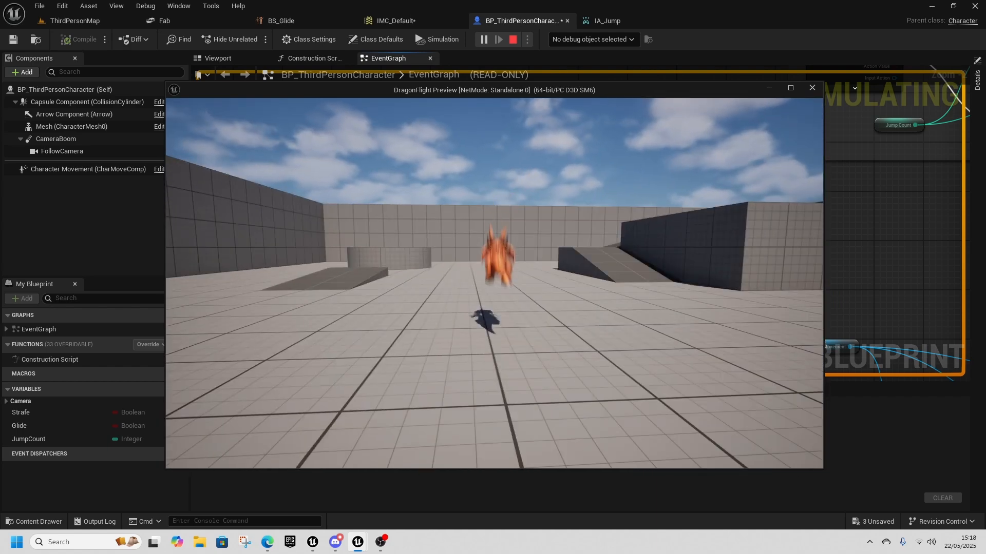
key("Escape")
- Add a custom event named ResetFlight below the glide logic
right_click_drag(634, 337, 413, 232)
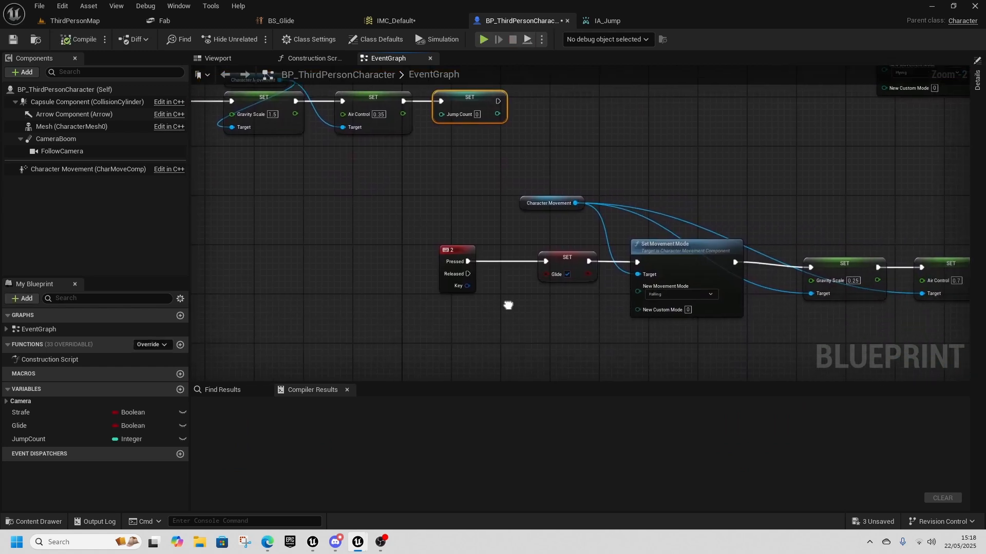
right_click_drag(477, 351, 478, 291)
right_click(477, 290)
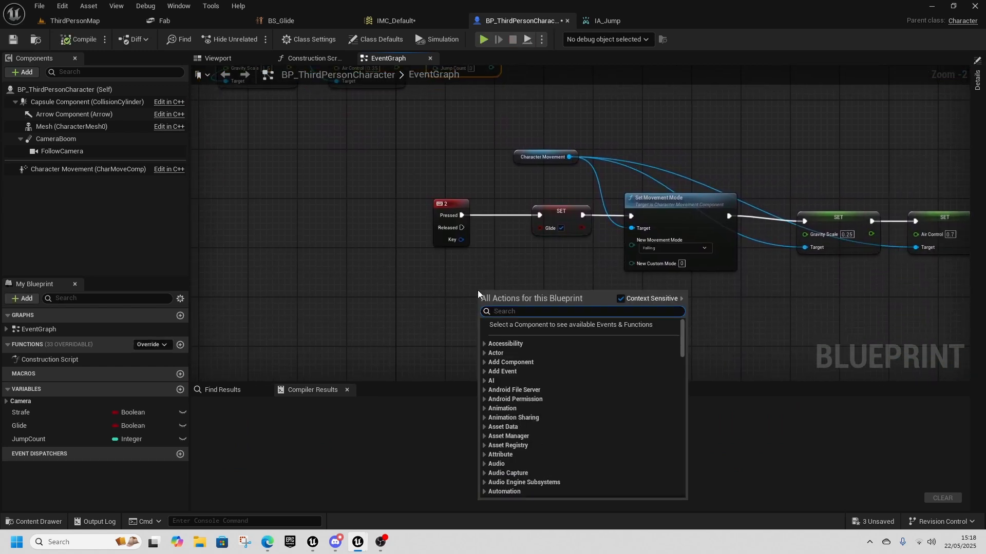
type("custom")
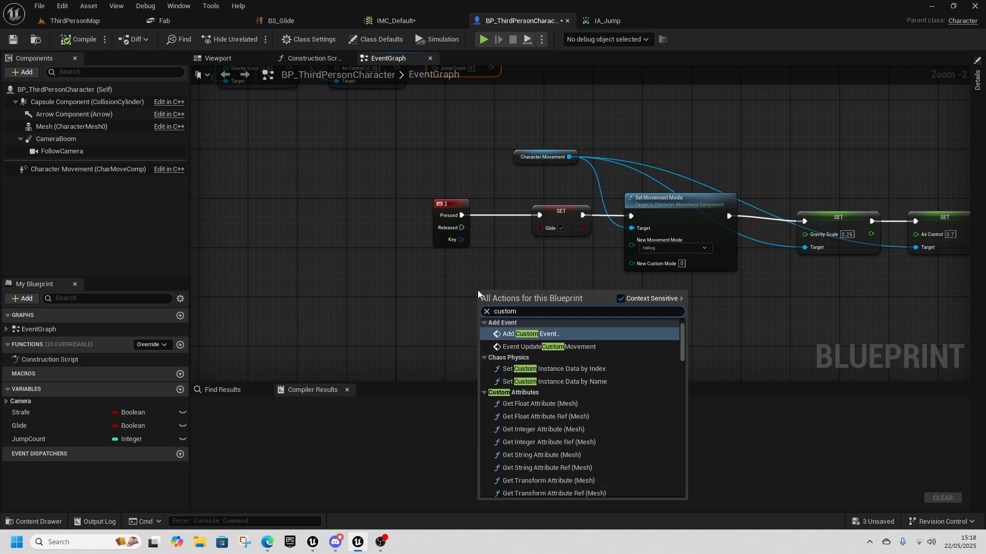
left_click(521, 335)
type("Re")
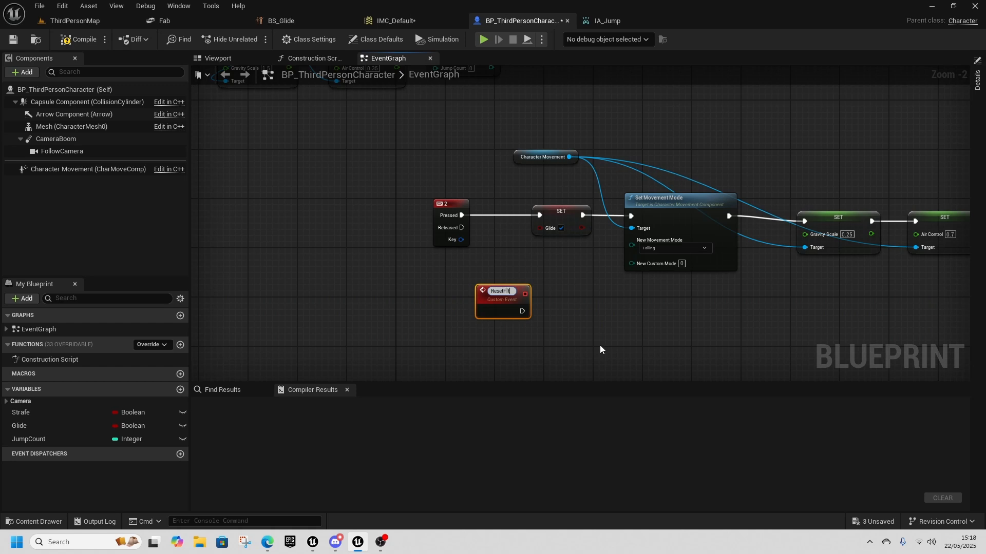
type("setFlight")
key("Return")
- Connect ResetFlight to the glide chain's Set Glide node, delete the 2 key event and put ResetFlight in its place
left_click_drag(523, 308, 550, 271)
left_click_drag(541, 218, 540, 217)
key("Delete")
left_click_drag(509, 297, 472, 204)
- Spread out the jump input nodes, moving the IA_Jump event away from the Switch on Int node
right_click_drag(592, 190, 470, 376)
left_click_drag(804, 264, 828, 216)
left_click_drag(519, 204, 441, 243)
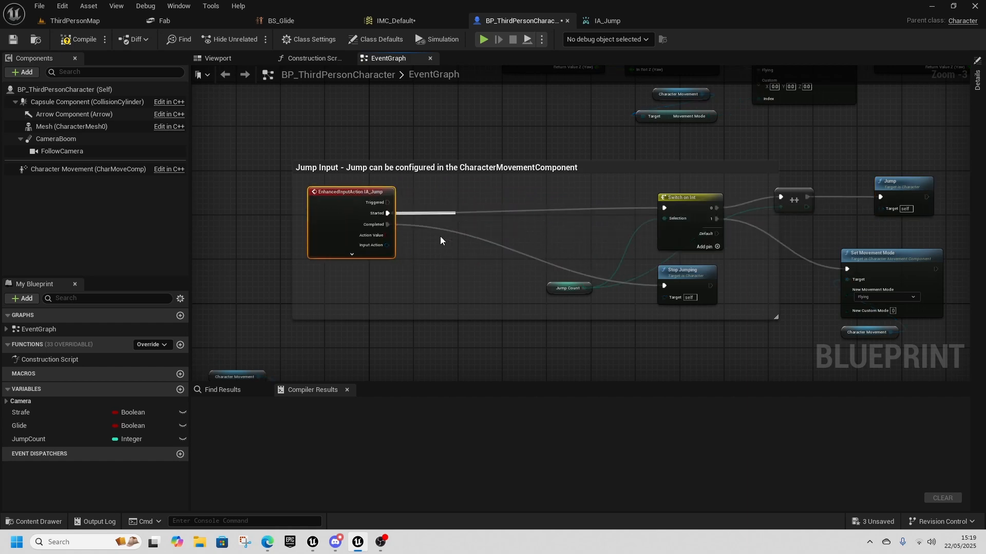
- Place a Character Movement reference below the IA_Jump event and get its Movement Mode
right_click_drag(356, 292, 483, 225)
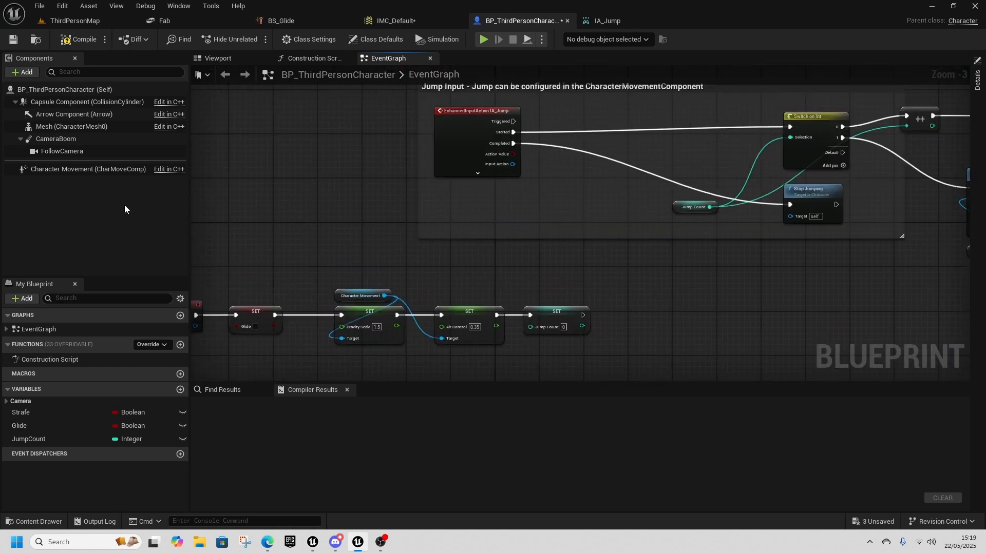
left_click_drag(207, 191, 457, 217)
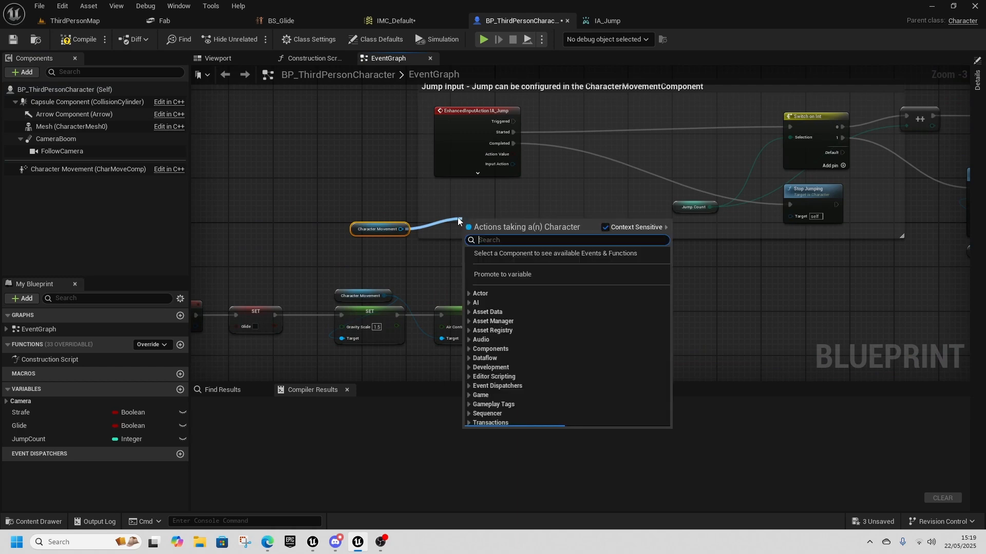
type("get movement")
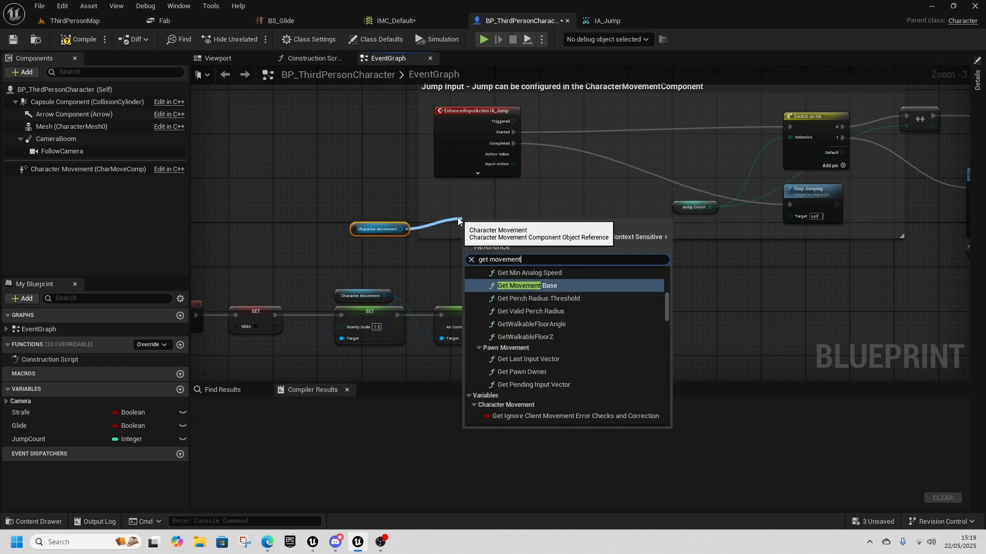
scroll(577, 378, "down", 4)
left_click_drag(666, 311, 659, 424)
scroll(559, 355, "up", 5)
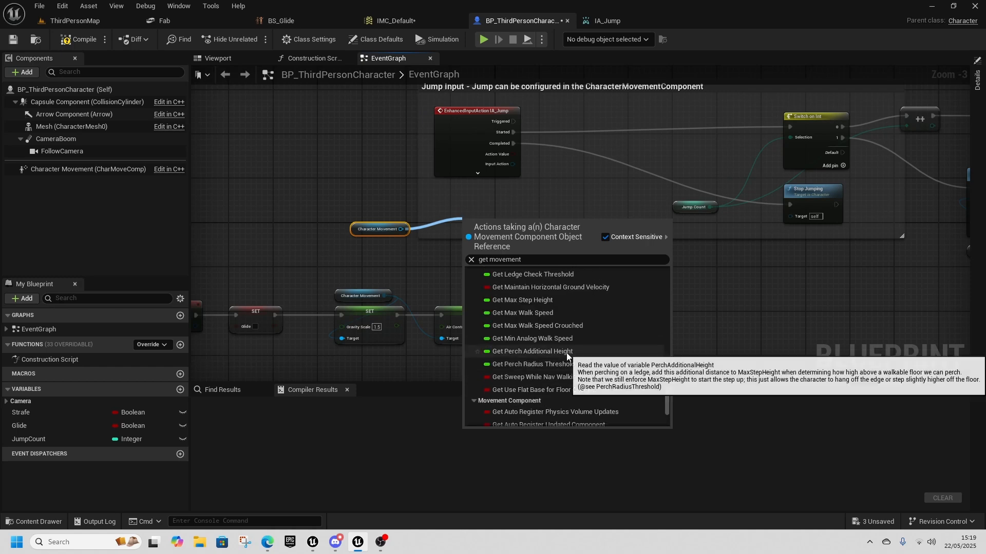
scroll(559, 347, "up", 6)
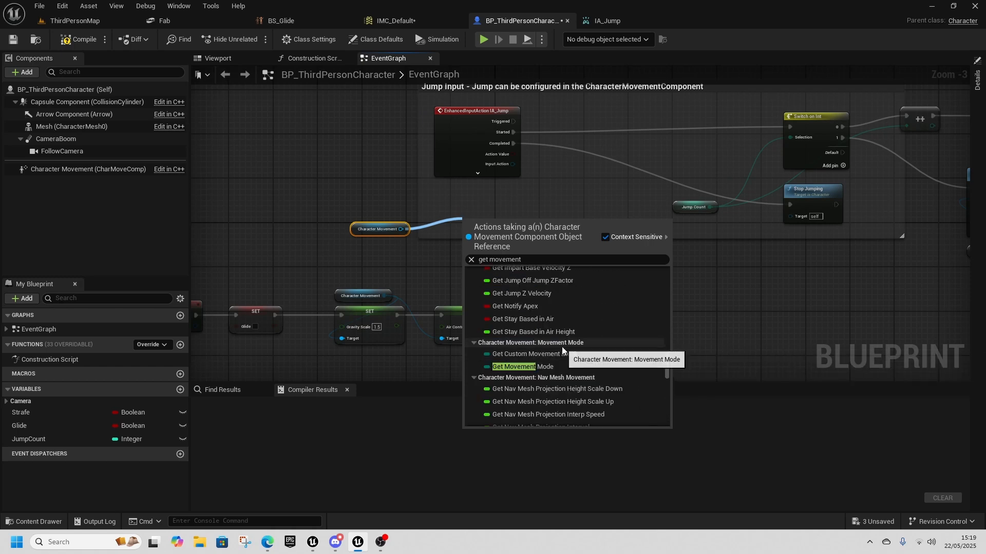
left_click(533, 371)
- Compare the Movement Mode with Flying using an Equal node
right_click_drag(534, 226, 507, 275)
left_click_drag(508, 273, 564, 285)
type("==")
left_click(589, 310)
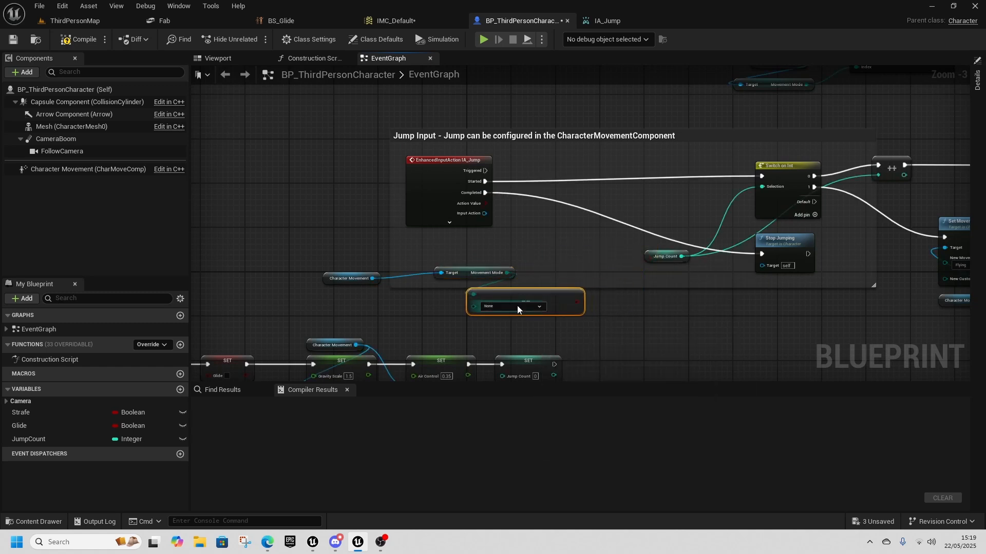
left_click(517, 305)
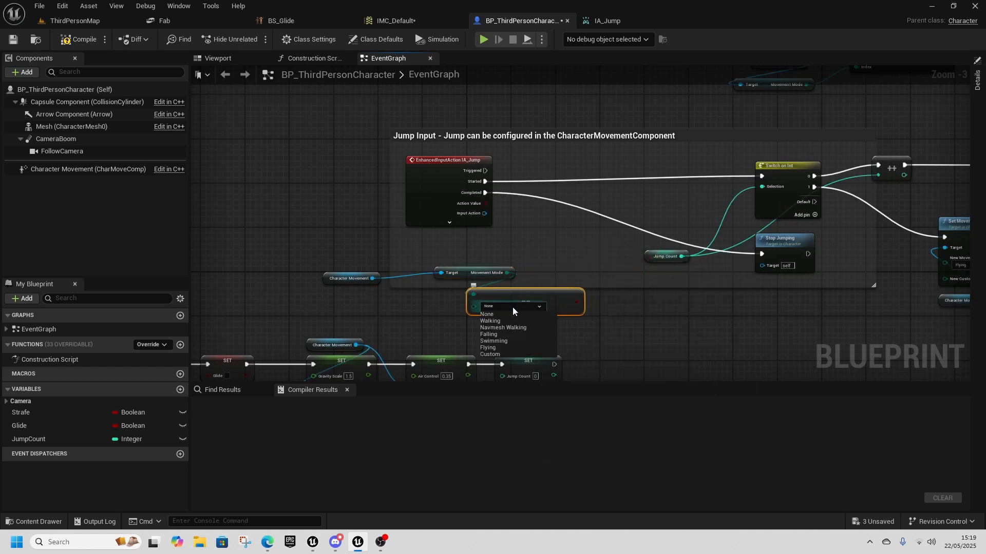
left_click(494, 348)
- Add a Branch driven by the Flying comparison between IA_Jump's Started output and Switch on Int, continuing from True
left_click_drag(577, 302, 577, 186)
left_click_drag(486, 177, 580, 177)
right_click_drag(645, 183, 587, 226)
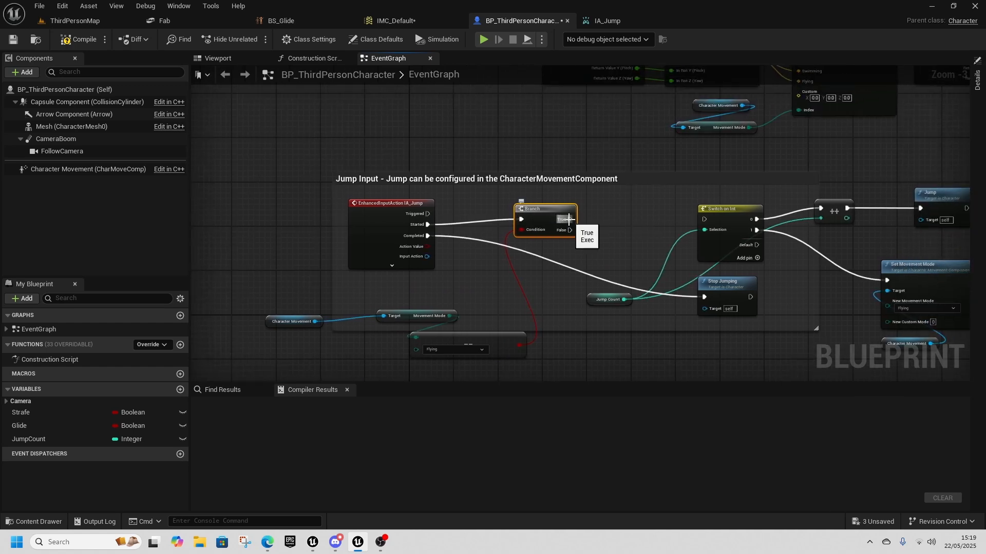
left_click_drag(568, 220, 705, 220)
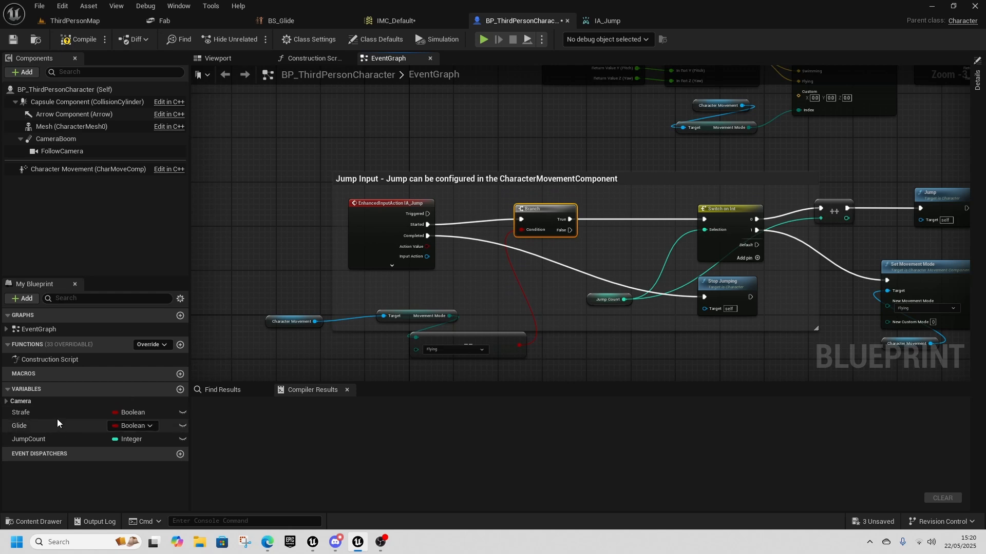
left_click_drag(568, 220, 619, 205)
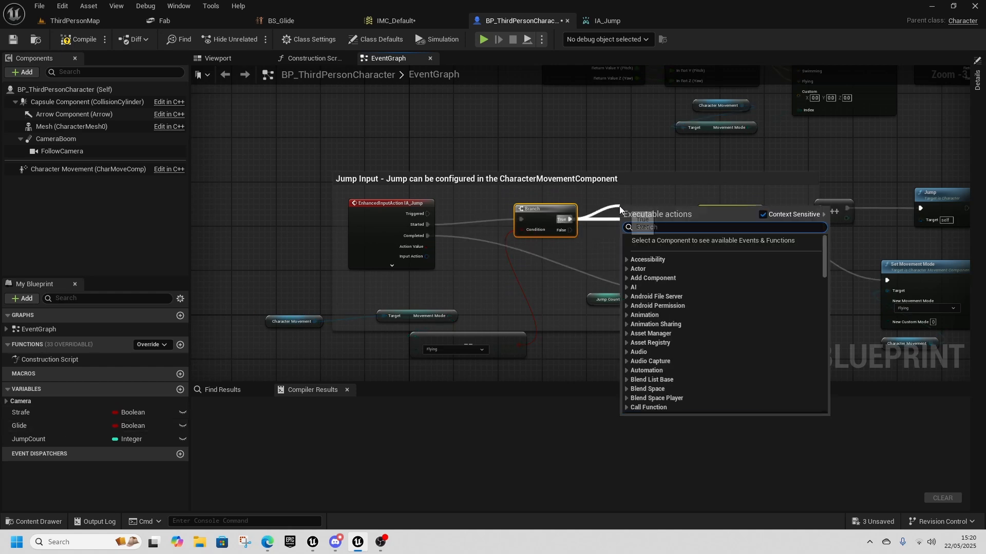
type("stop")
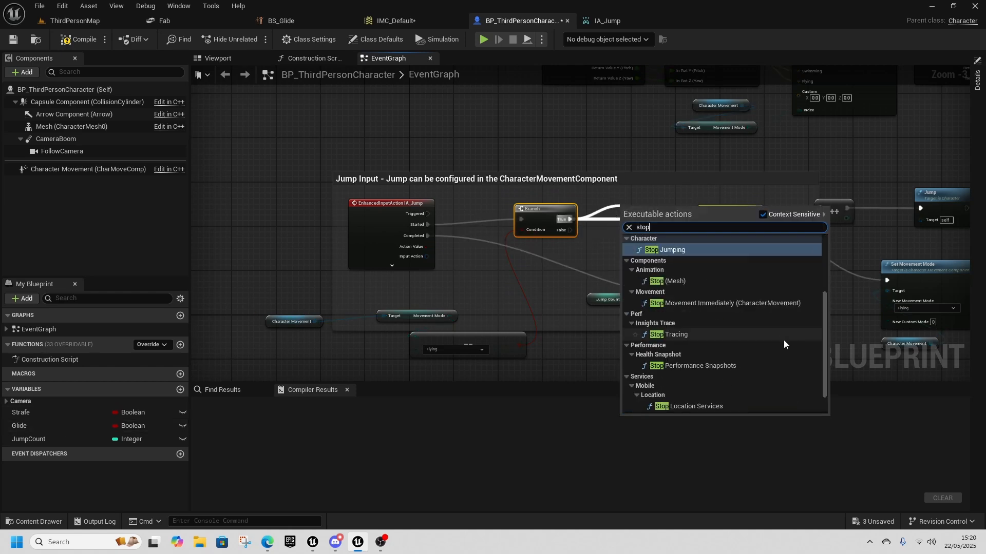
left_click_drag(825, 334, 835, 272)
right_click_drag(538, 336, 497, 290)
- Insert a Reset Flight call on the Branch's True output before Switch on Int, and connect False directly to Switch on Int
left_click_drag(543, 189, 578, 190)
type("reset")
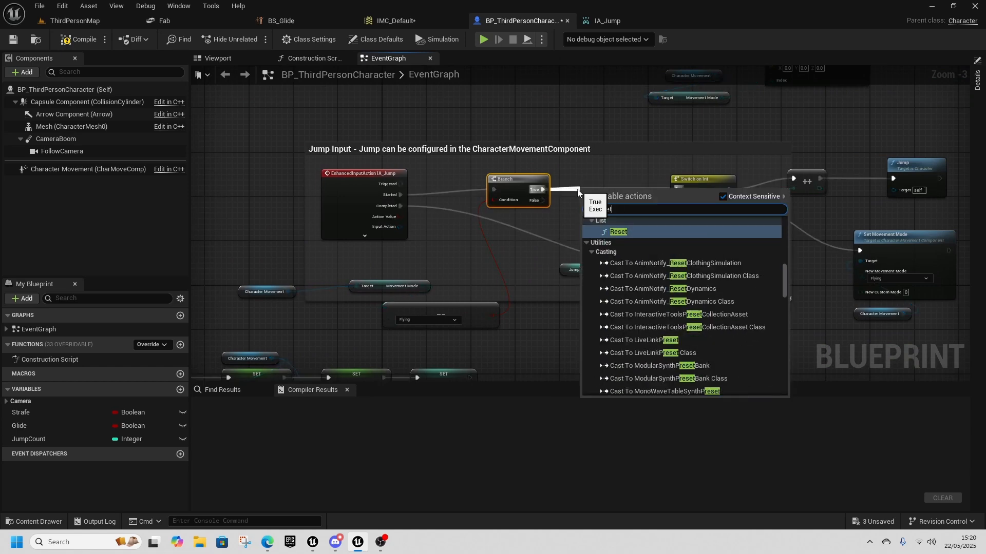
left_click_drag(787, 275, 781, 214)
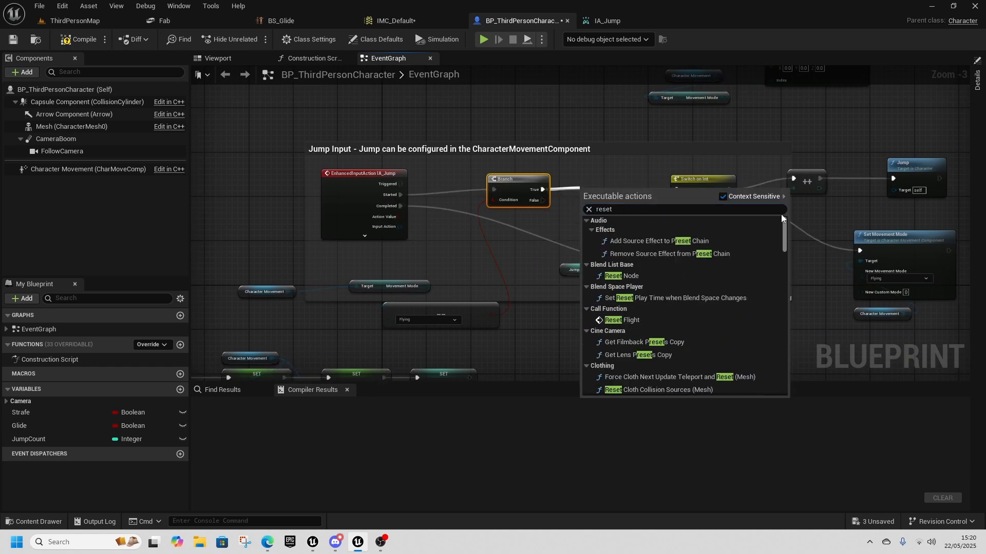
left_click(642, 308)
left_click_drag(627, 194, 621, 171)
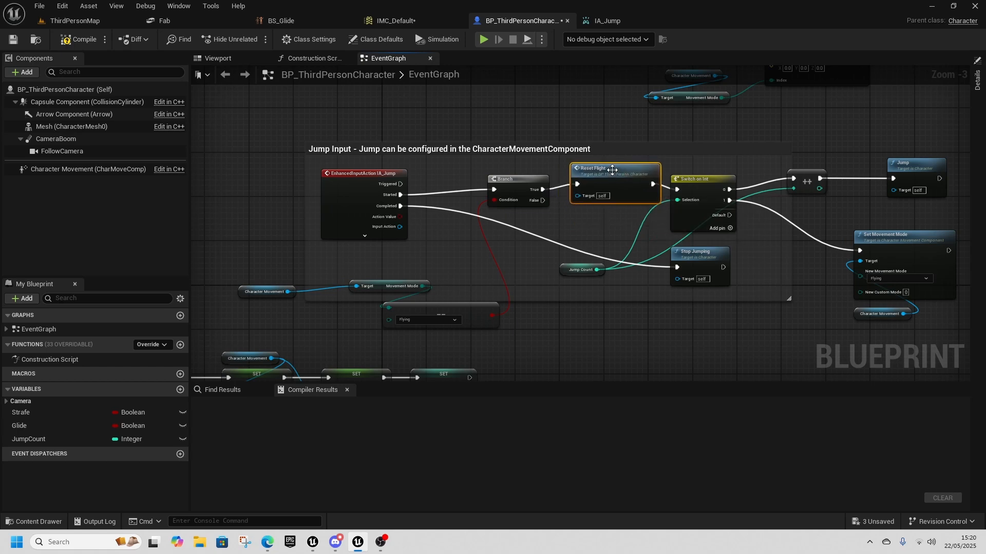
left_click_drag(542, 201, 652, 170)
- Test the double jump into flight in the game preview and end the preview
left_click(483, 40)
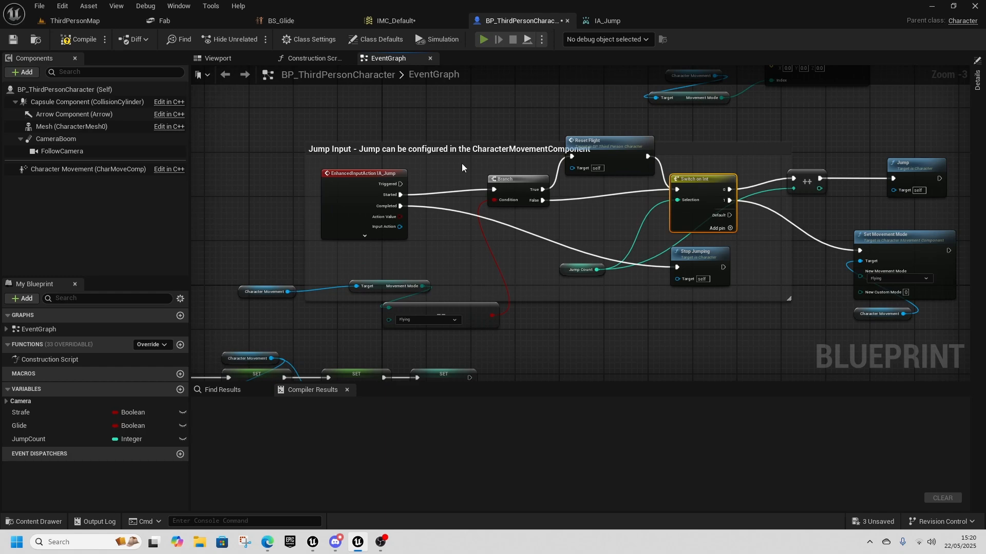
key("space")
key("space")
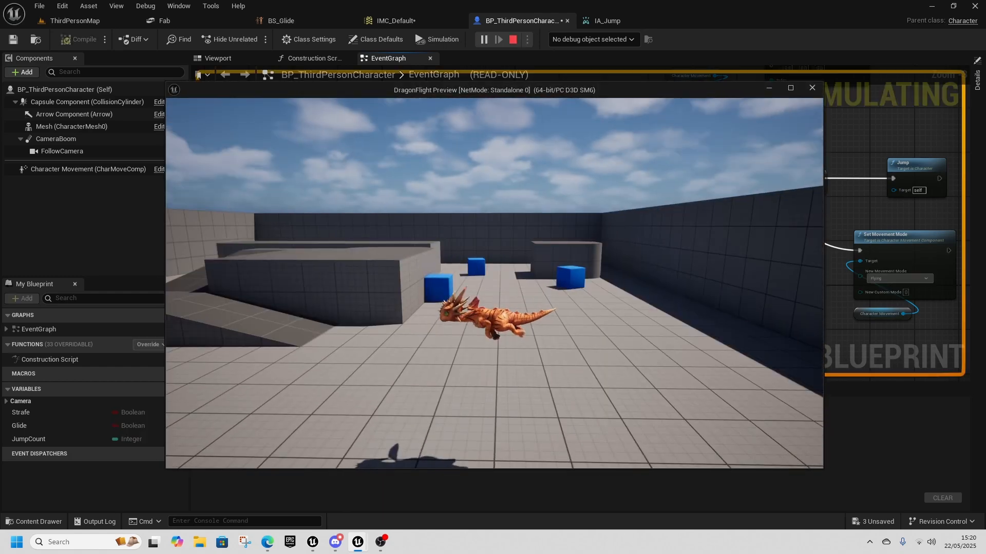
key("Escape")
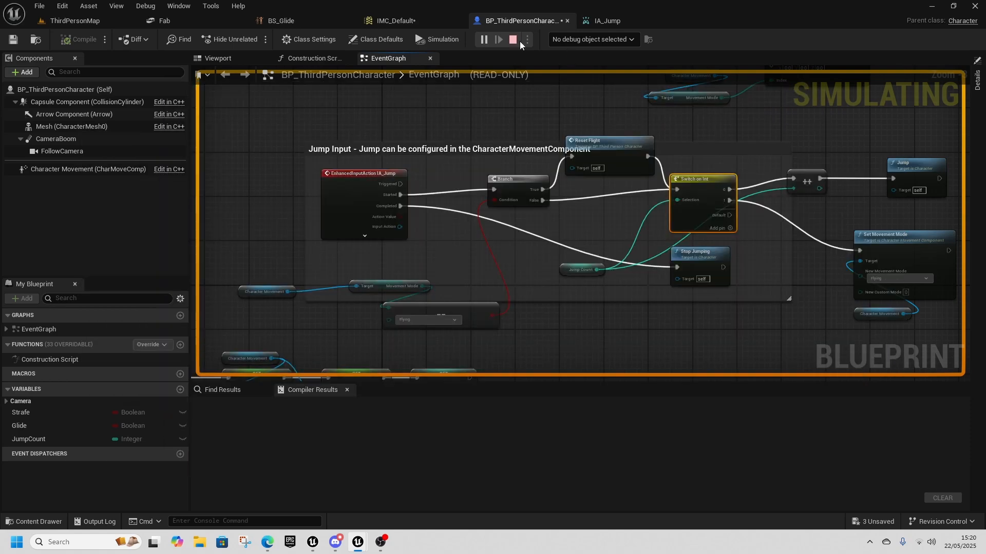
- Rename the ResetFlight custom event as EndFlying
right_click_drag(603, 280, 581, 164)
right_click_drag(590, 285, 615, 183)
right_click(502, 260)
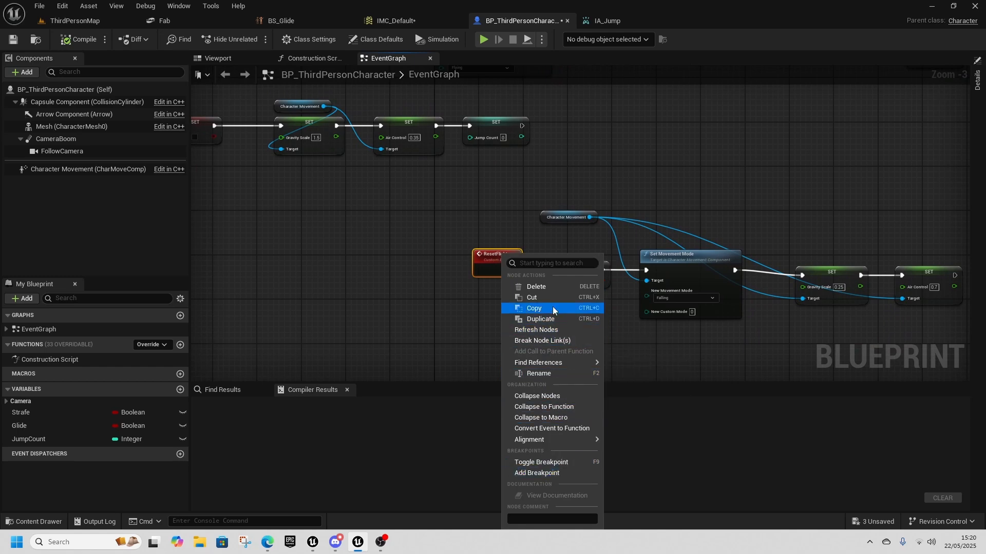
left_click(538, 374)
type("EndFlying")
key("Return")
- Run the game preview and test jumping, flying, turning and ending flight with another jump around the level
right_click_drag(380, 180, 474, 239)
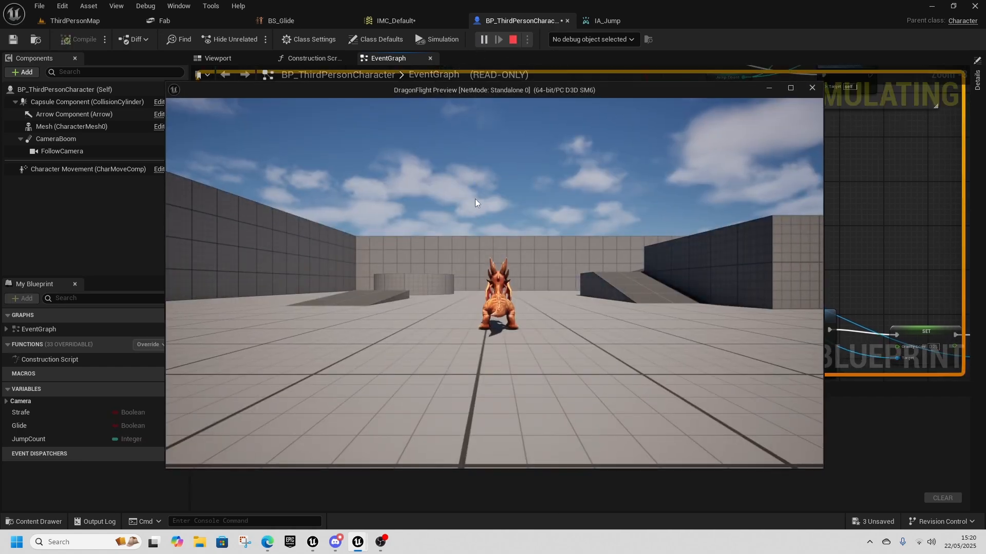
left_click(476, 198)
key("w")
key("space")
key("space")
key("space")
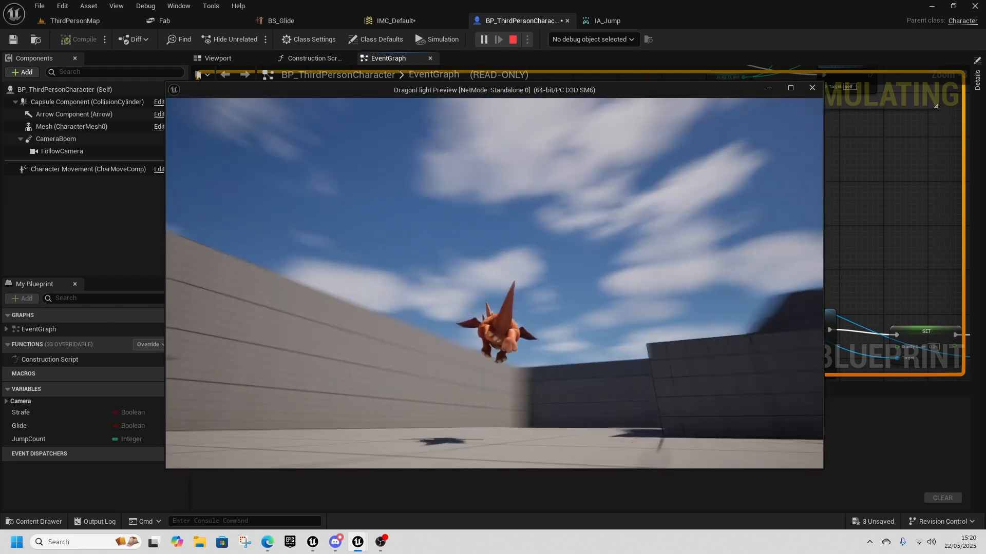
key("w")
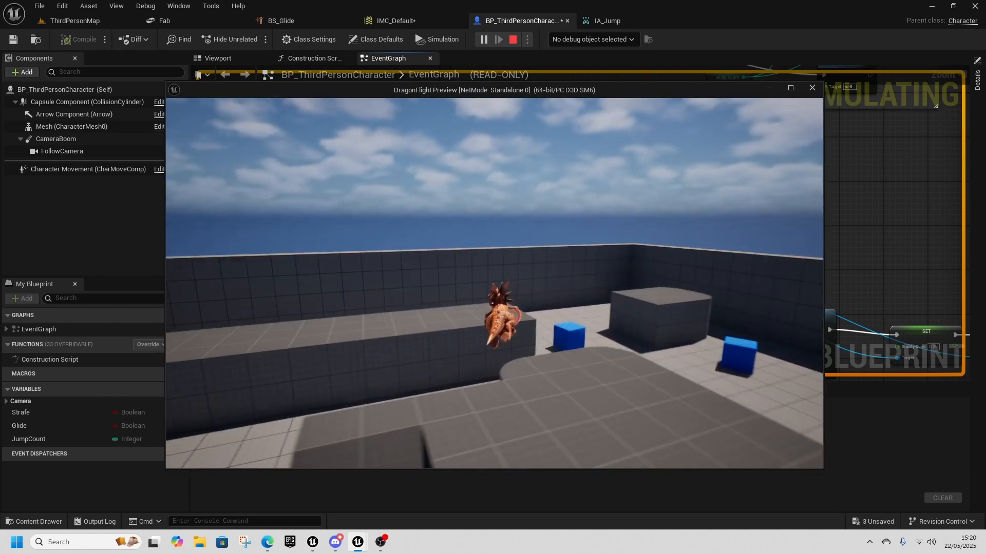
key("w")
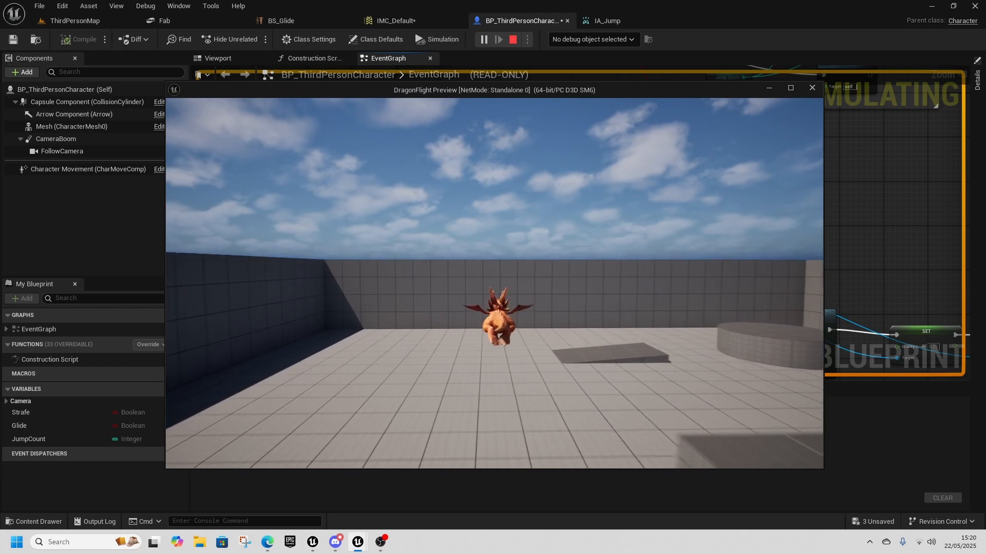
key("d")
key("a")
key("w")
key("d")
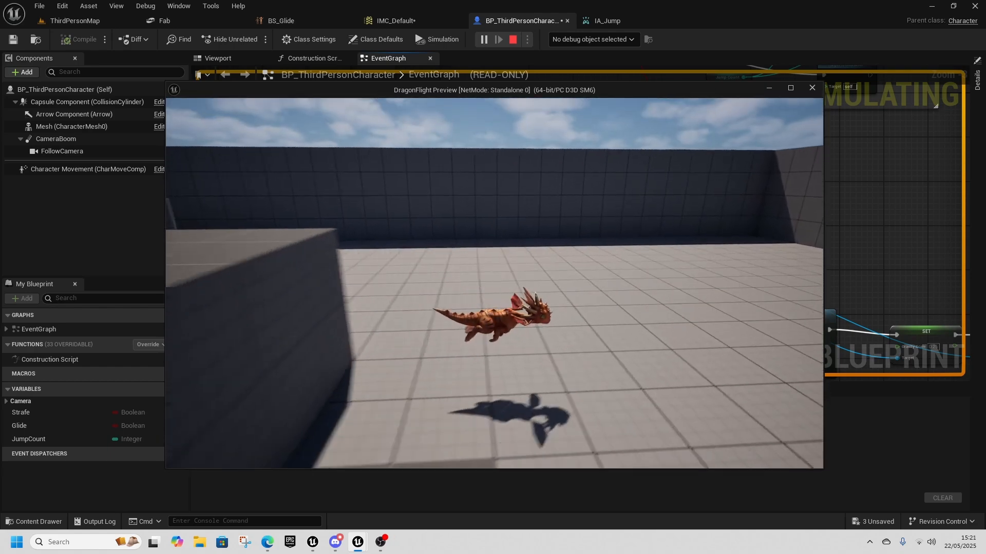
key("w")
key("d")
key("w")
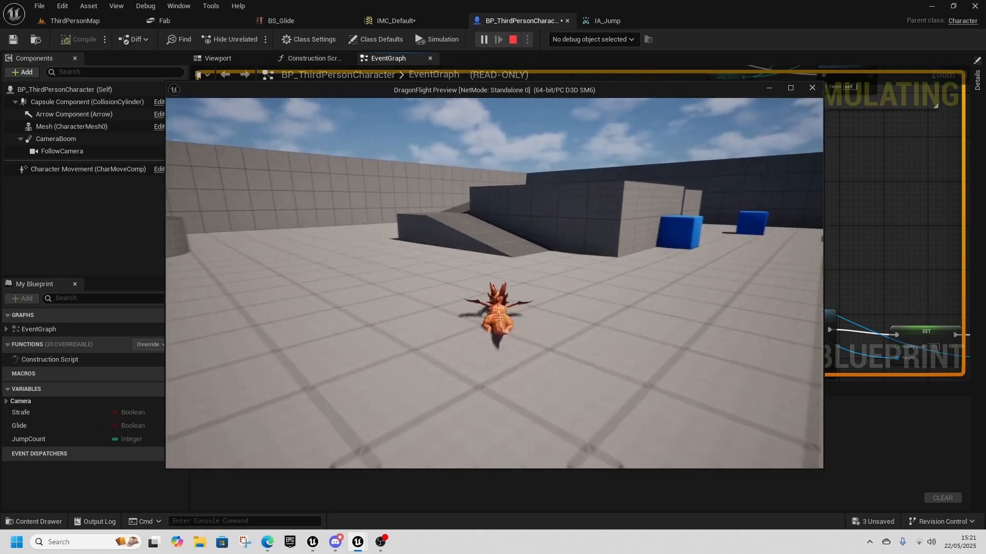
key("w")
key("space")
key("a")
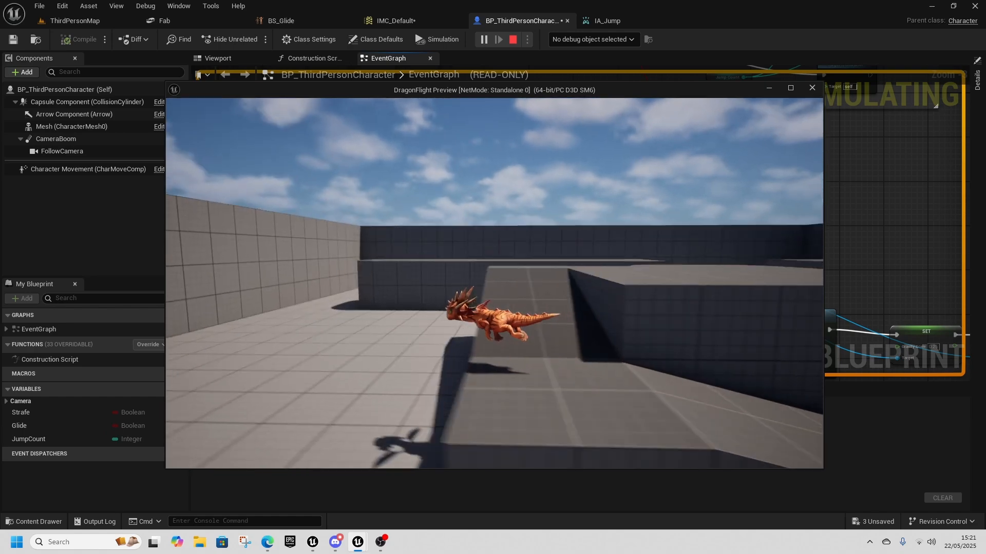
key("d")
key("w")
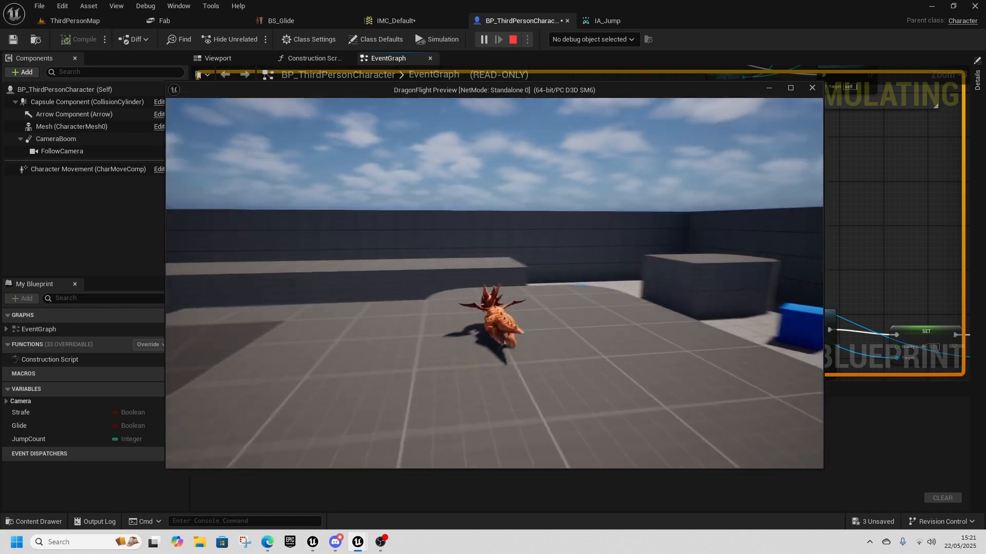
- Stop the preview and disconnect the End Flying call's execution output from the Switch on Int node in the jump logic
key("alt+Tab")
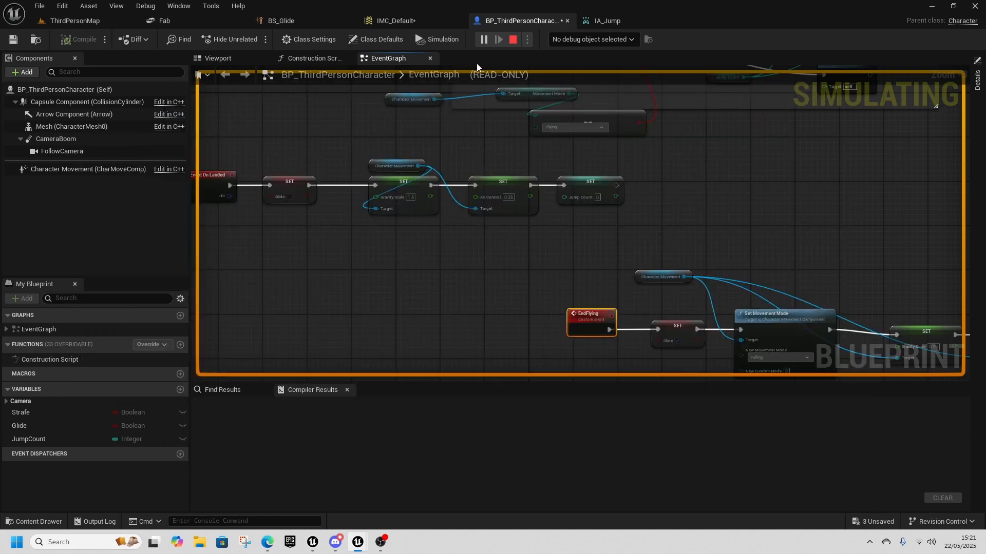
left_click(513, 41)
right_click_drag(651, 169, 493, 286)
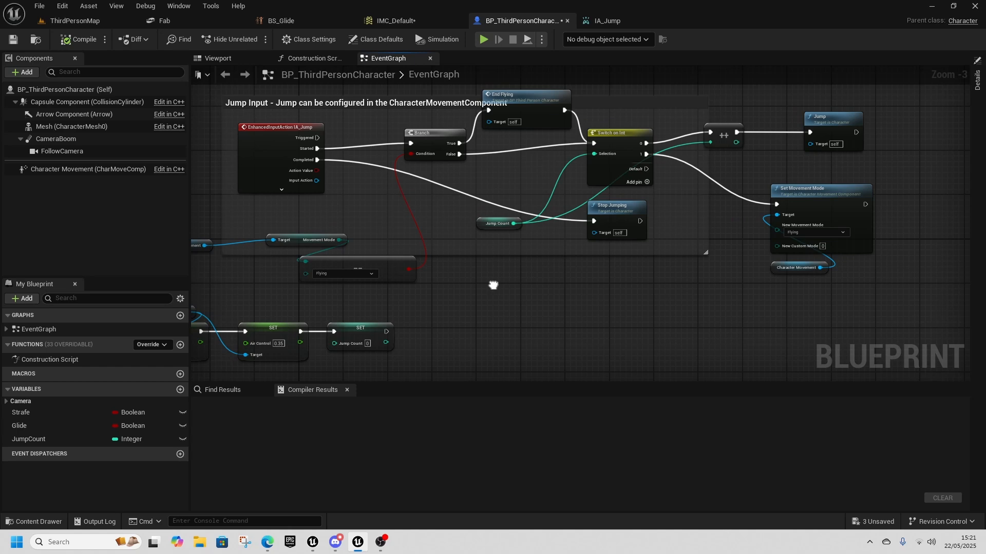
right_click_drag(493, 285, 520, 314)
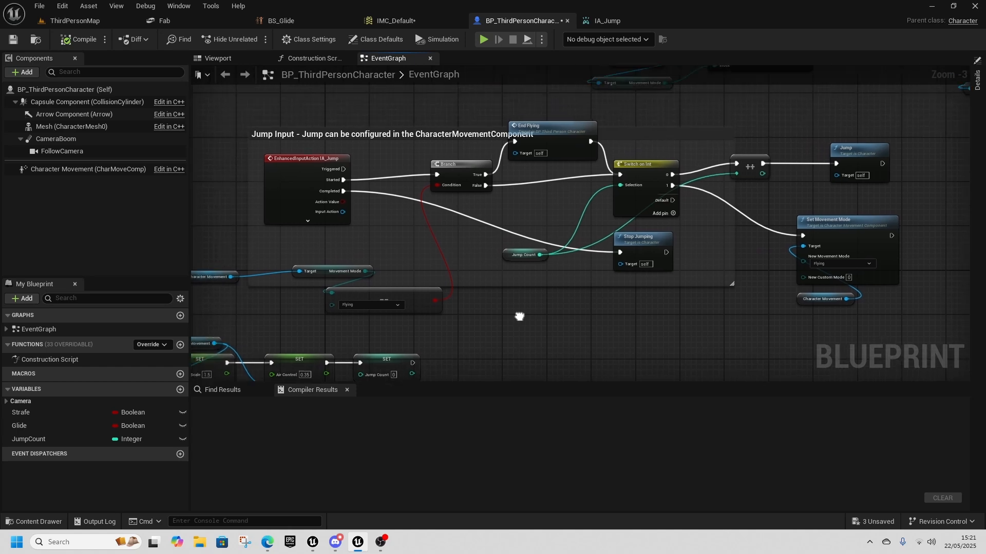
double_click(606, 146)
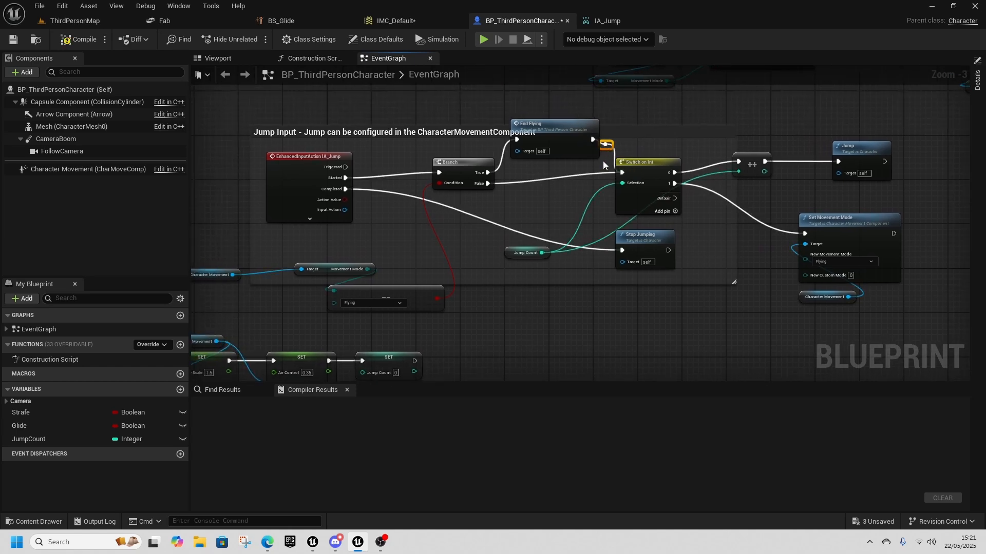
right_click_drag(578, 195, 539, 223)
left_click_drag(554, 168, 592, 174)
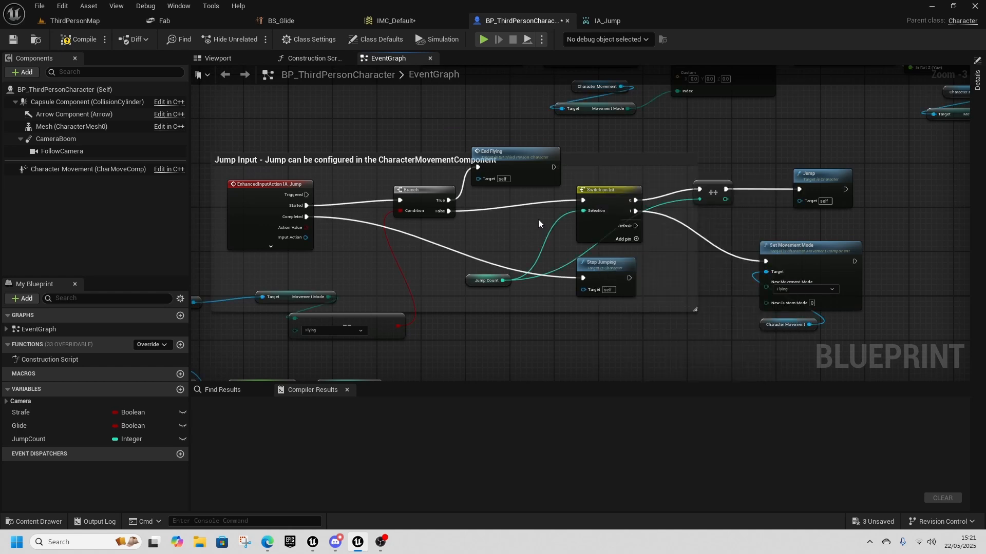
- Play-test the dragon's jumping, flying and movement with the changed jump logic, and stop the preview
left_click(484, 39)
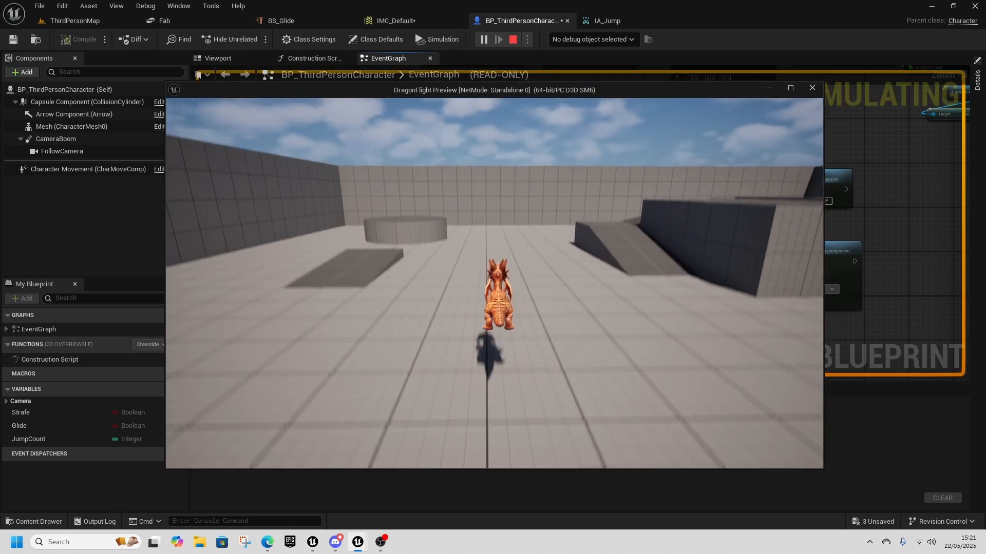
key("space")
key("w")
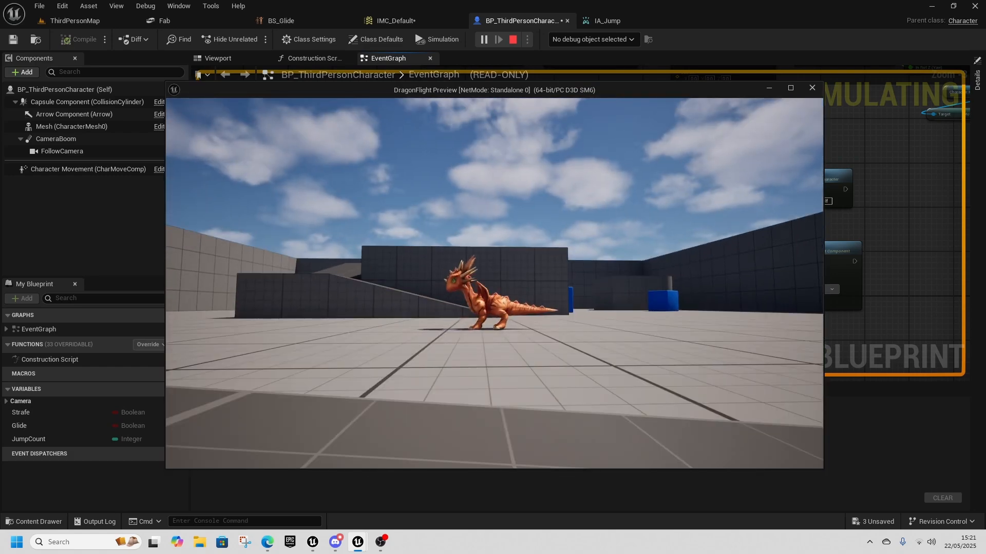
key("w")
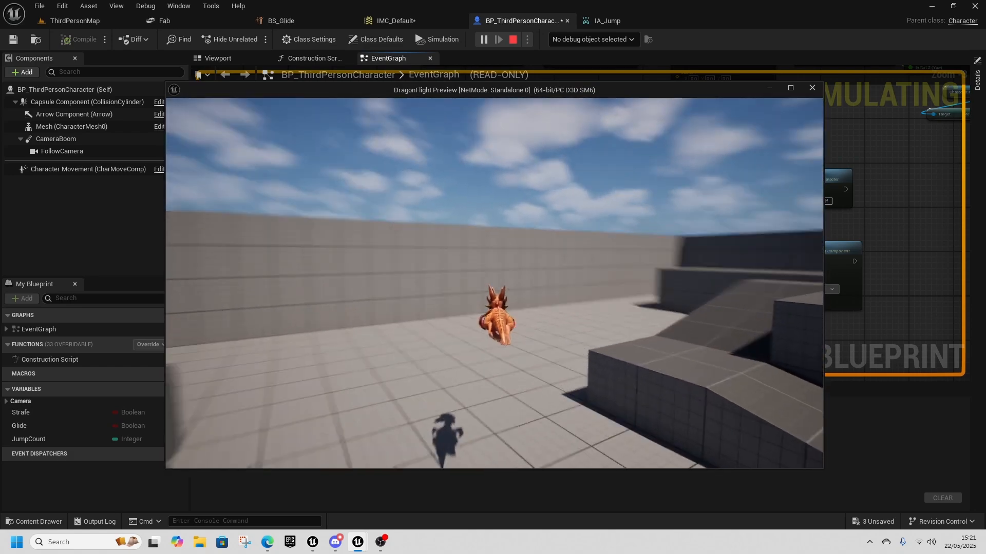
key("a")
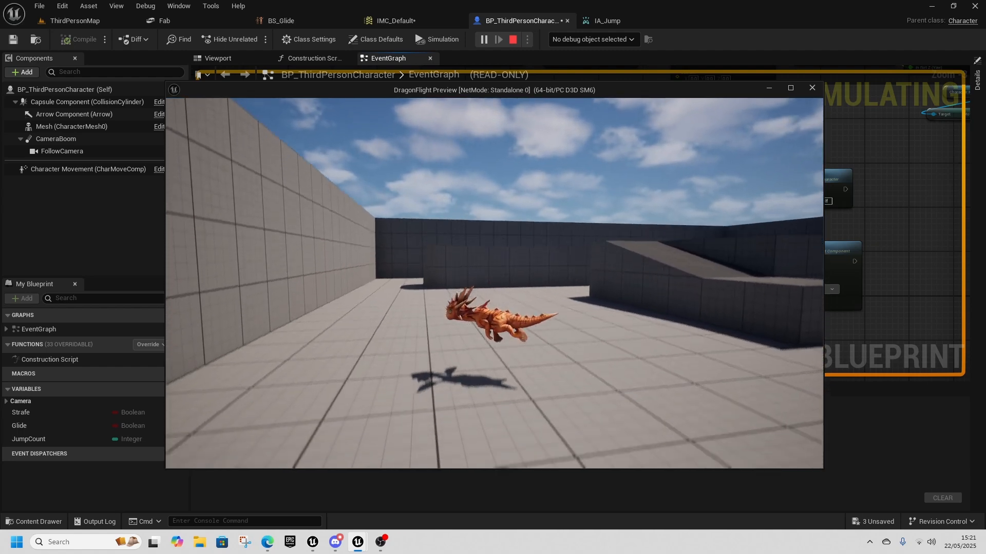
key("alt+Tab")
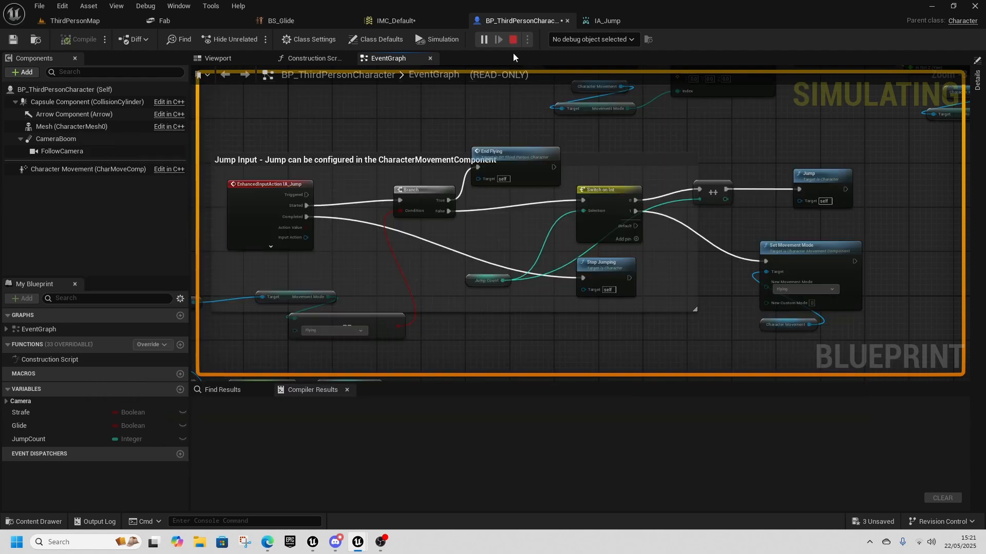
left_click(513, 39)
- Extend the Jump Input comment box upward, rearrange End Flying, Switch on Int and Stop Jumping inside it, and save the blueprint
mouse_move(515, 155)
left_mouse_down()
mouse_move(493, 117)
mouse_move(512, 169)
left_mouse_up()
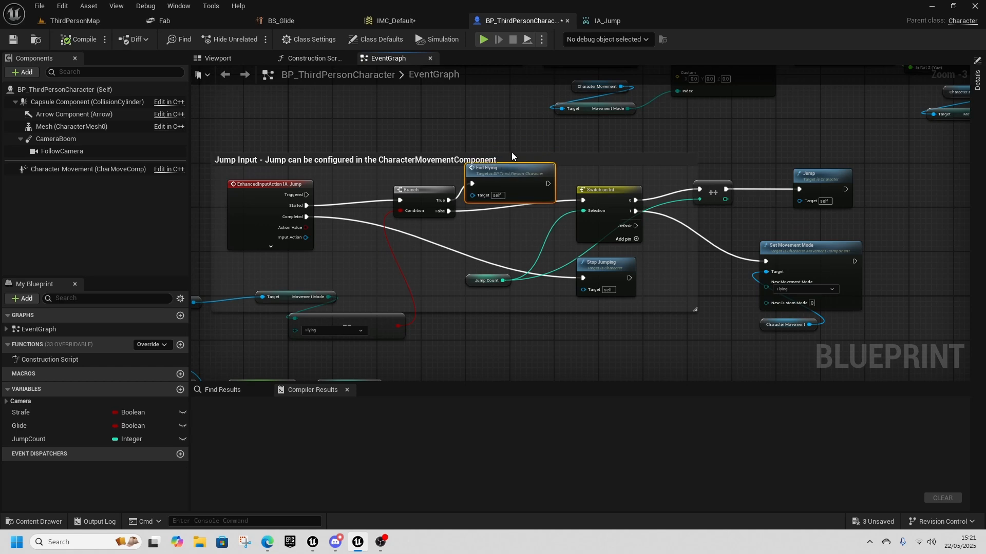
left_click(513, 154)
left_click(512, 152)
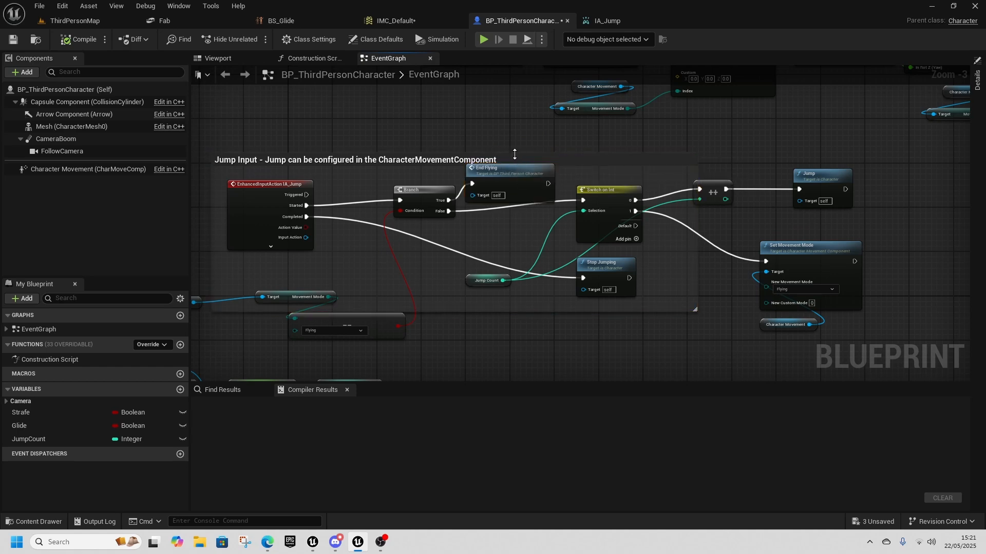
left_click_drag(514, 153, 514, 131)
left_click_drag(510, 171, 511, 159)
left_click_drag(599, 193, 590, 195)
left_click_drag(600, 264, 442, 234)
right_click_drag(231, 360, 398, 238)
key("ctrl+s")
- Duplicate the IA_Jump input action as IA_aim in the Actions folder and open the new asset
right_click_drag(644, 375, 482, 229)
right_click_drag(786, 362, 531, 253)
right_click_drag(745, 154, 489, 306)
left_click(578, 220)
key("ctrl+space")
left_click(400, 377)
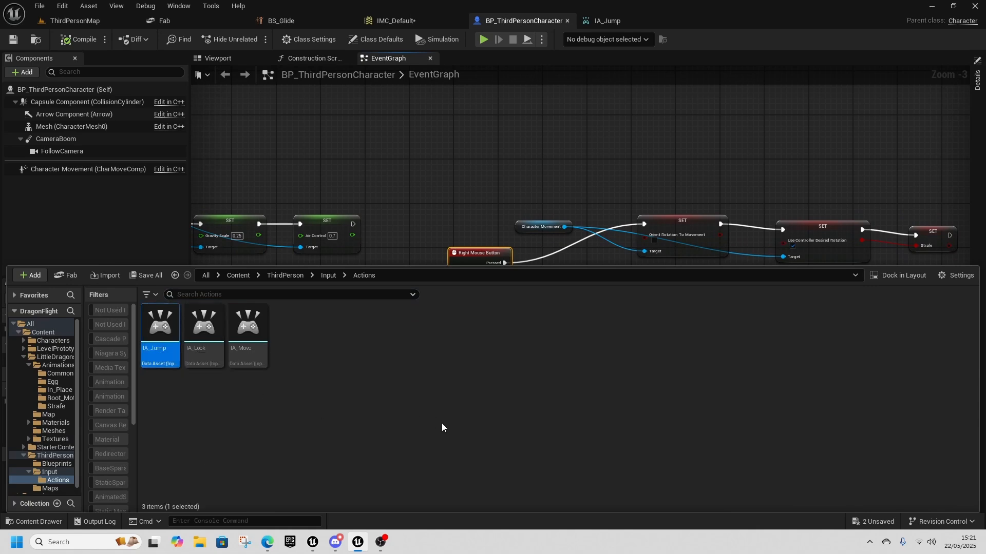
key("ctrl+d")
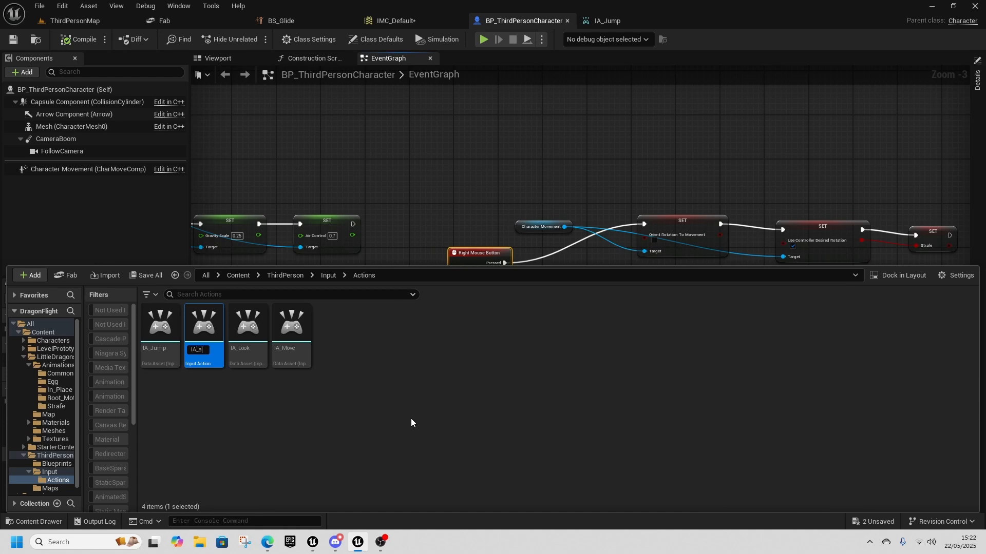
key("Return")
double_click(160, 326)
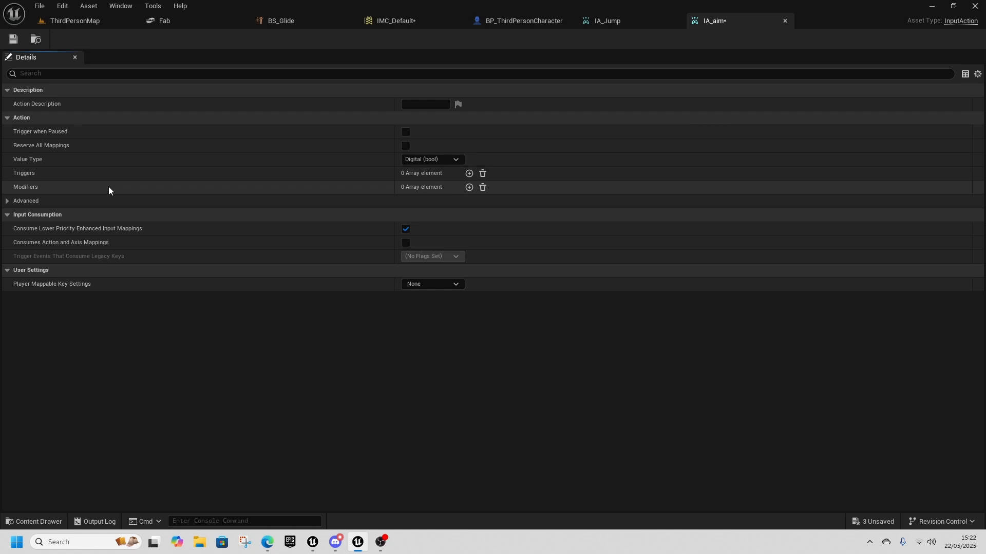
- Add a new mapping to IMC_Default and assign the IA_aim action to it
left_click(398, 21)
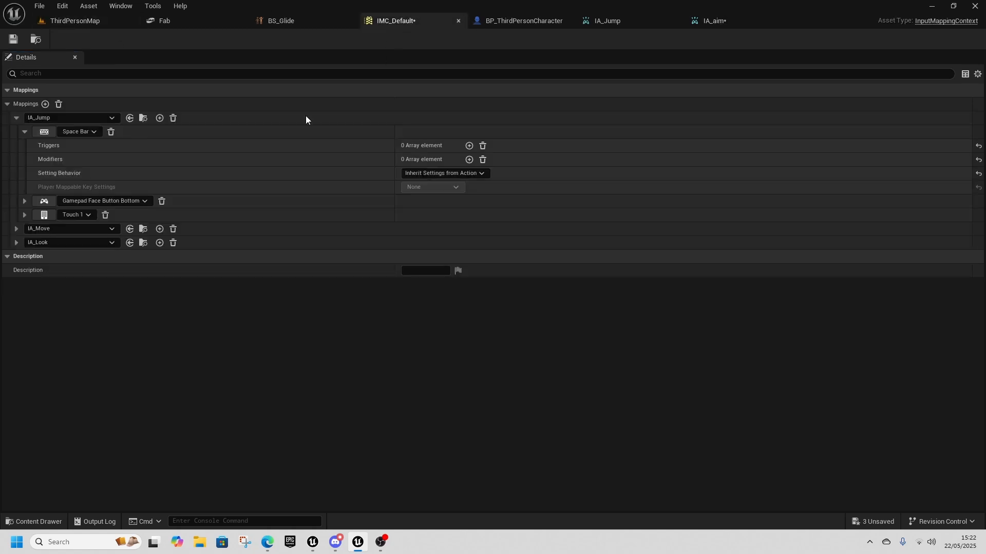
left_click(16, 118)
left_click(45, 104)
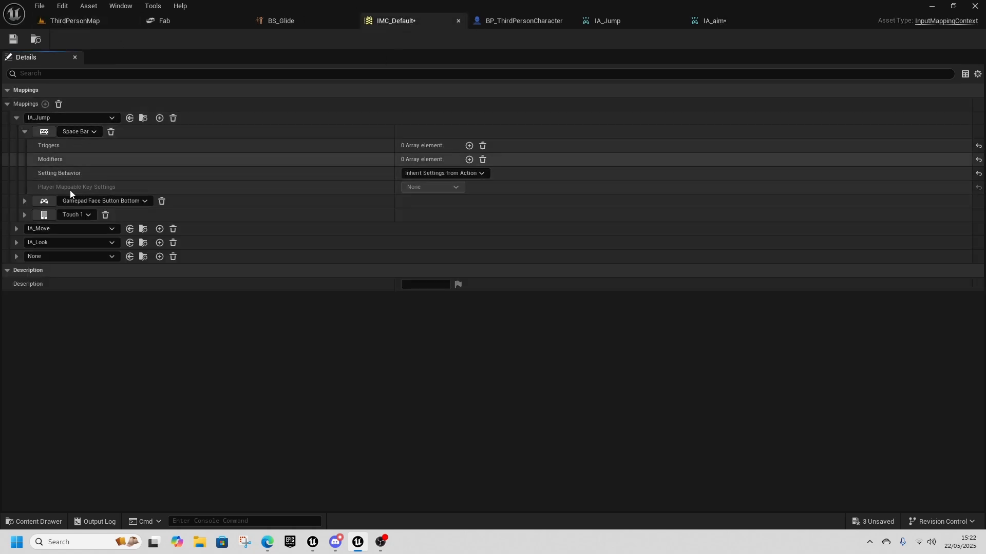
left_click(72, 257)
left_click(94, 381)
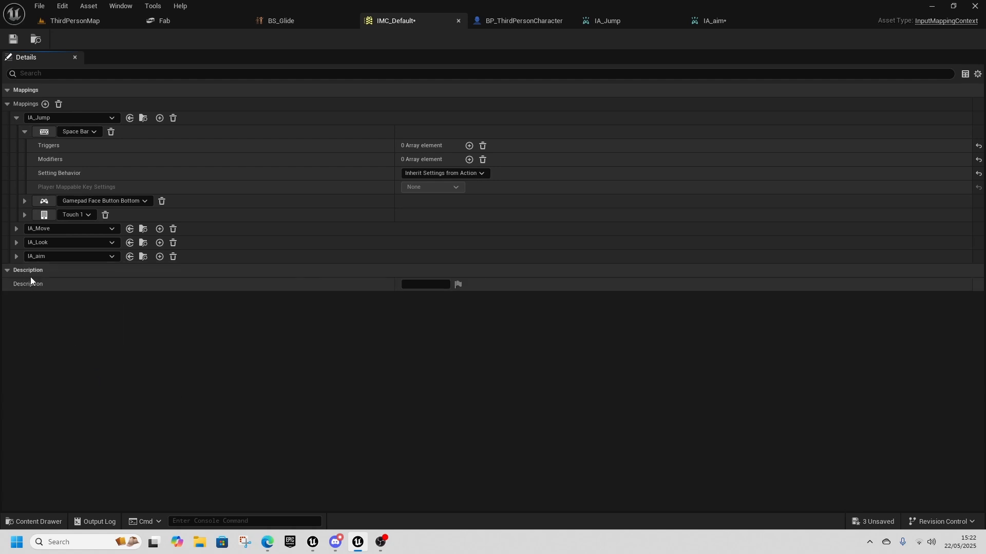
- Bind IA_aim to Right Mouse Button with a Hold trigger and save the mapping context
left_click(16, 256)
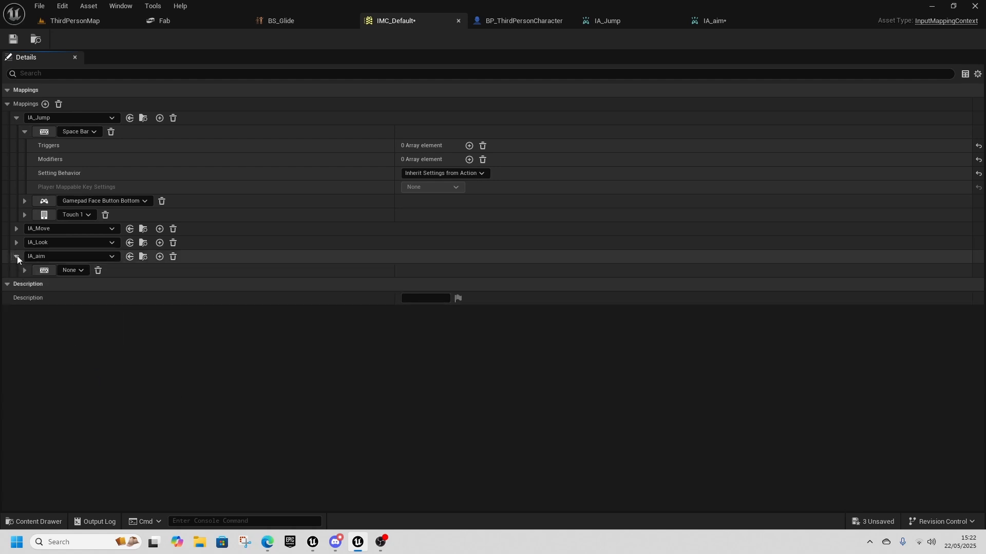
left_click(42, 271)
right_click(62, 270)
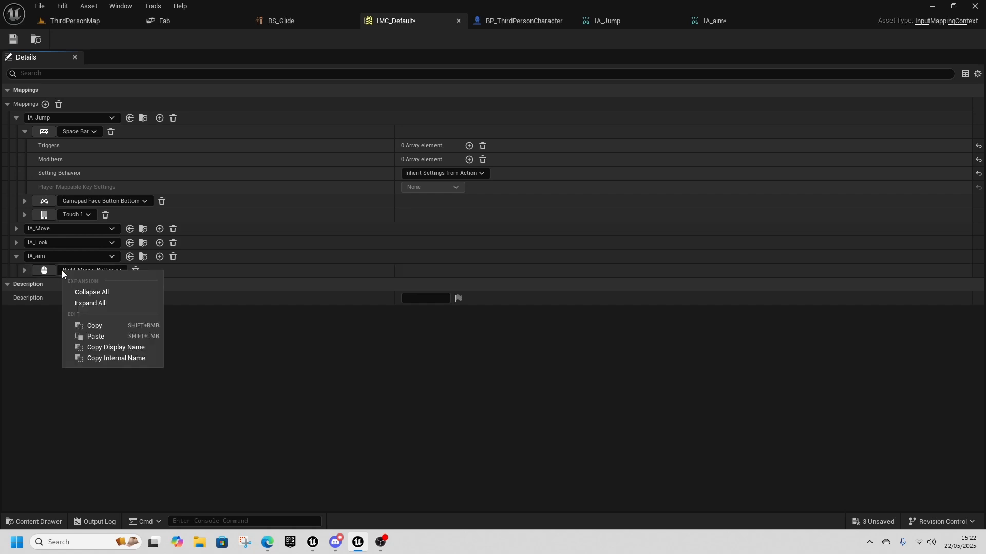
left_click(24, 271)
left_click(469, 284)
key("ctrl+s")
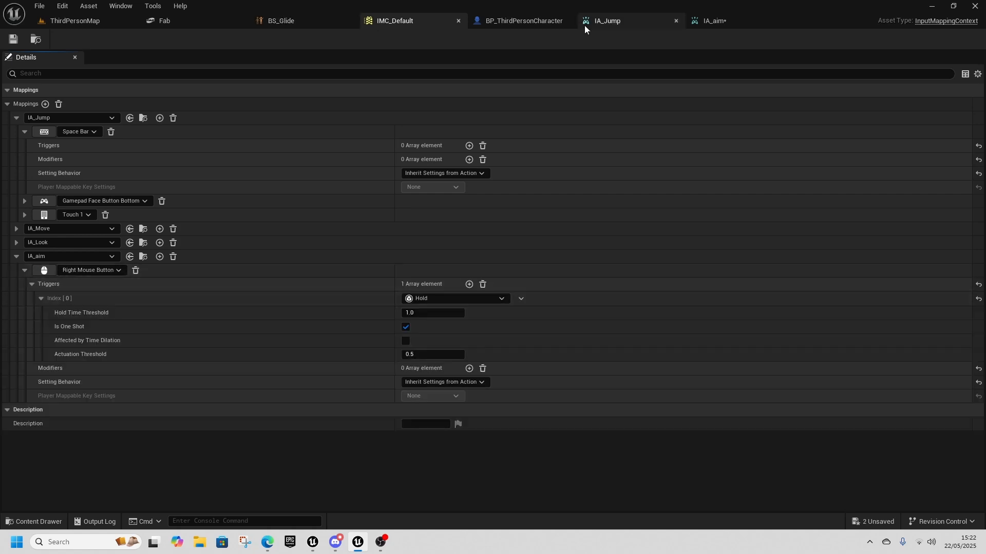
- Add the IA_aim enhanced input action event to the BP_ThirdPersonCharacter event graph beneath the Right Mouse Button event
left_click(523, 21)
right_click_drag(605, 264, 603, 240)
right_click(491, 316)
type("ia aim")
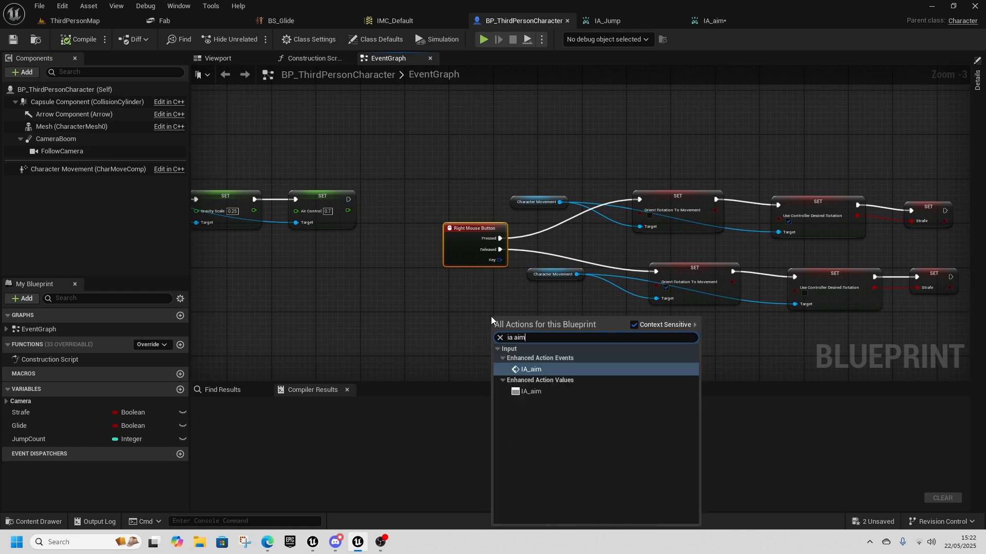
left_click(537, 370)
- Wire IA_aim's Triggered and Completed outputs to the upper and lower Orient Rotation To Movement setters, and delete the Right Mouse Button event
left_click_drag(535, 326, 639, 199)
left_click_drag(502, 343, 661, 273)
left_click(474, 229)
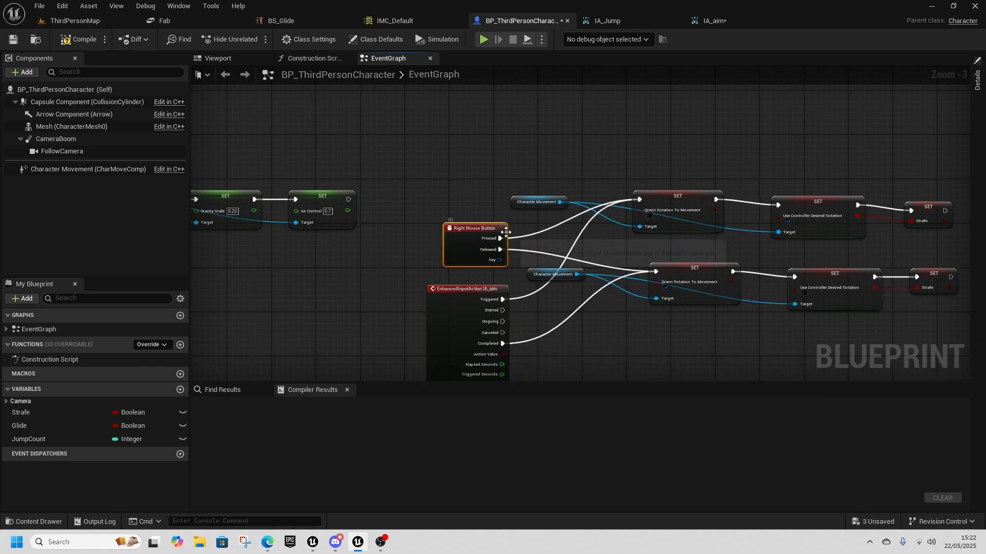
key("Delete")
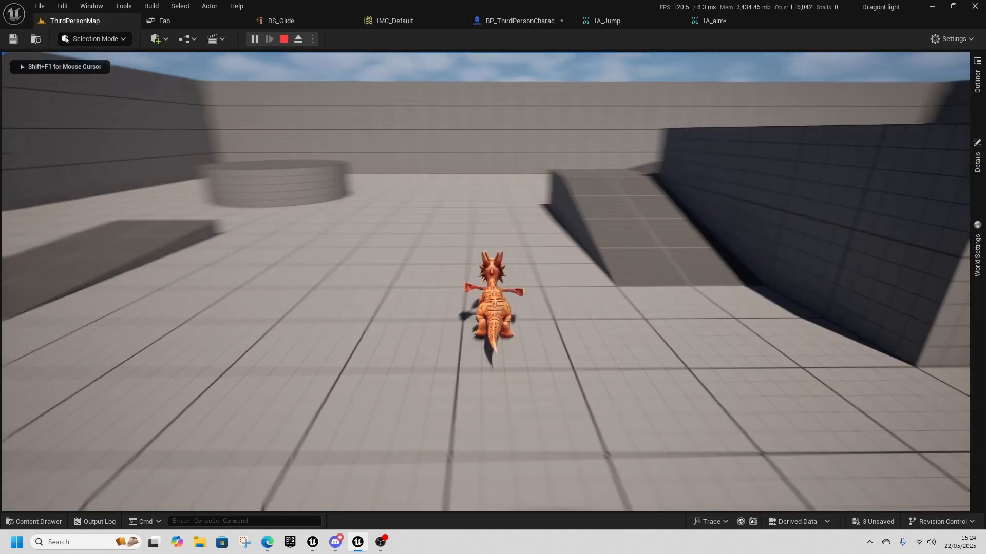
- Play-test the dragon in ThirdPersonMap by jumping, flying around the level and landing, and end the play session
key("space")
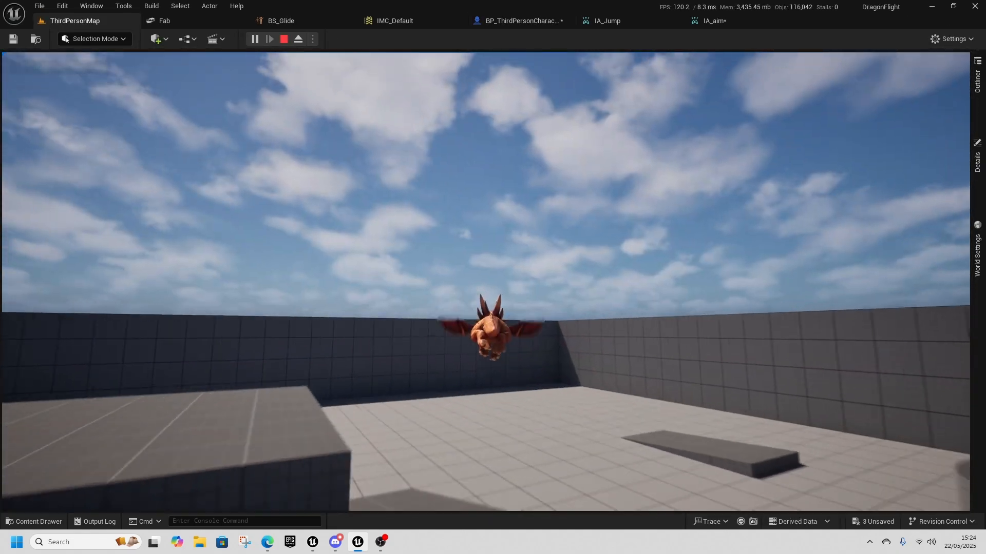
key("space")
key("w")
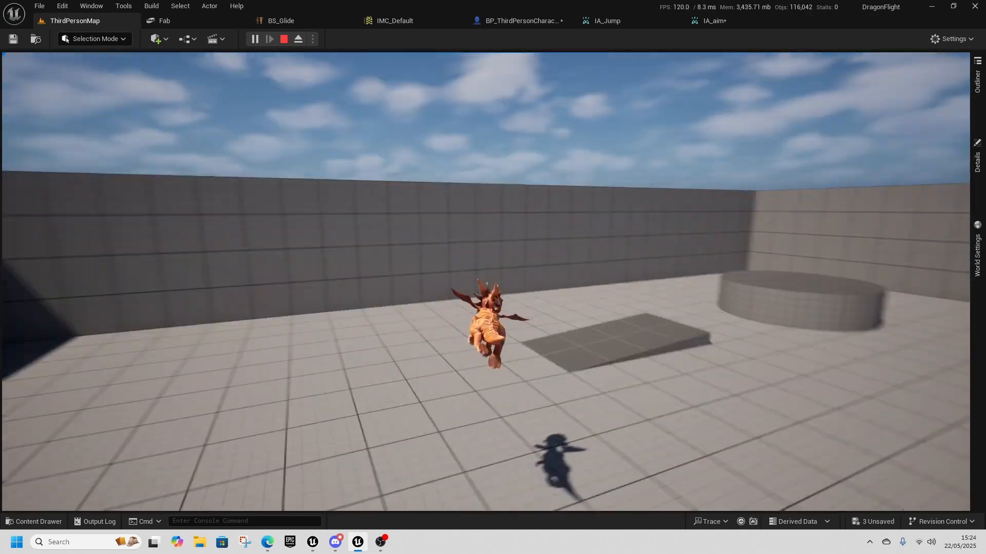
key("w")
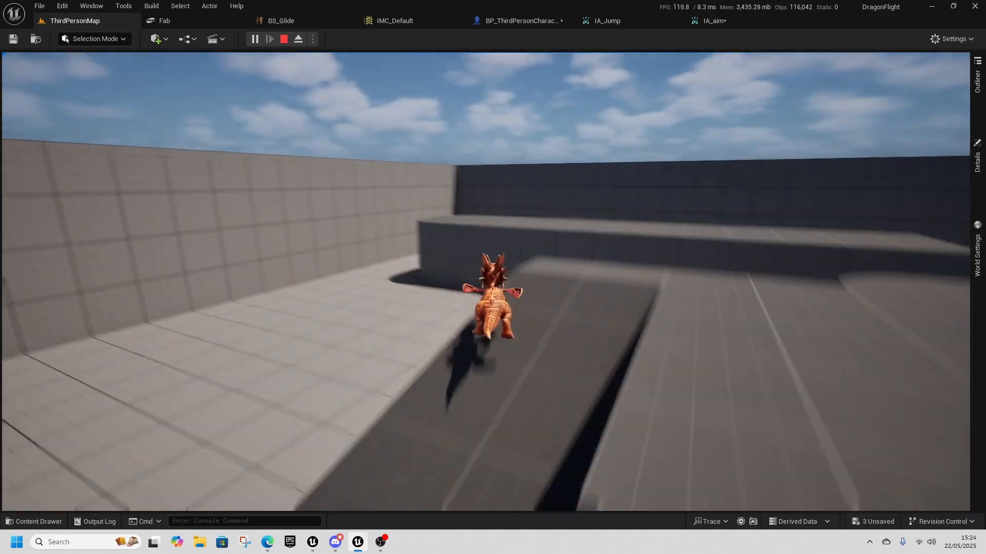
key("space")
key("w")
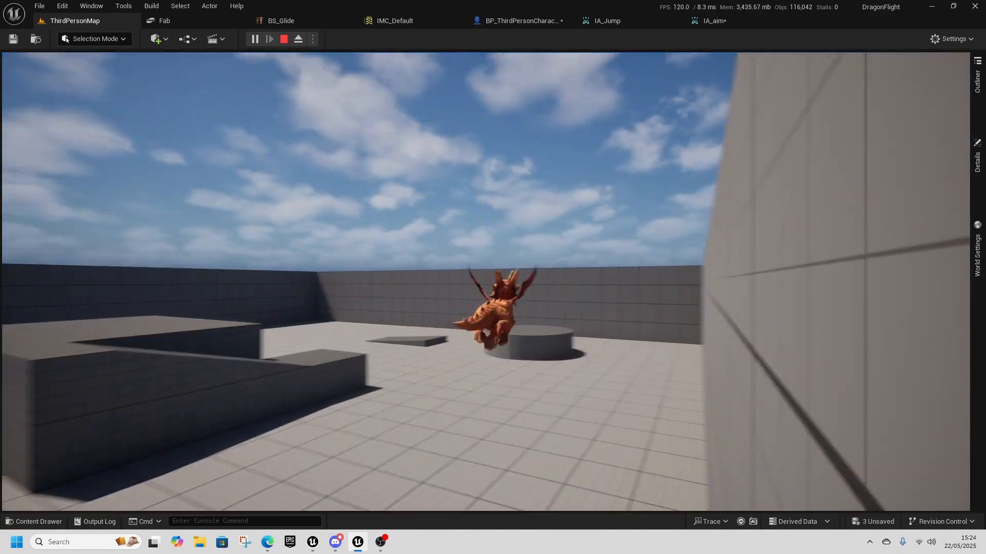
key("w")
key("d")
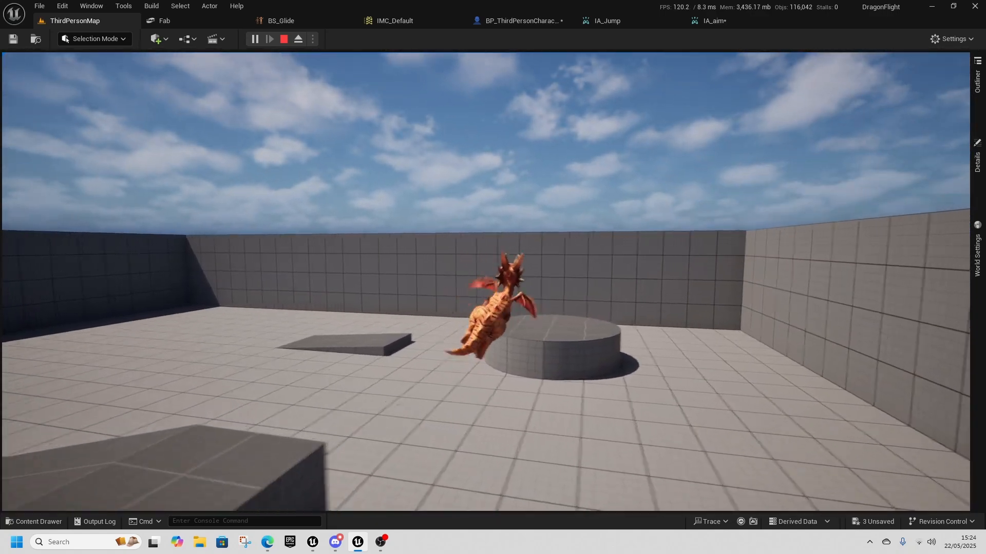
key("w")
key("space")
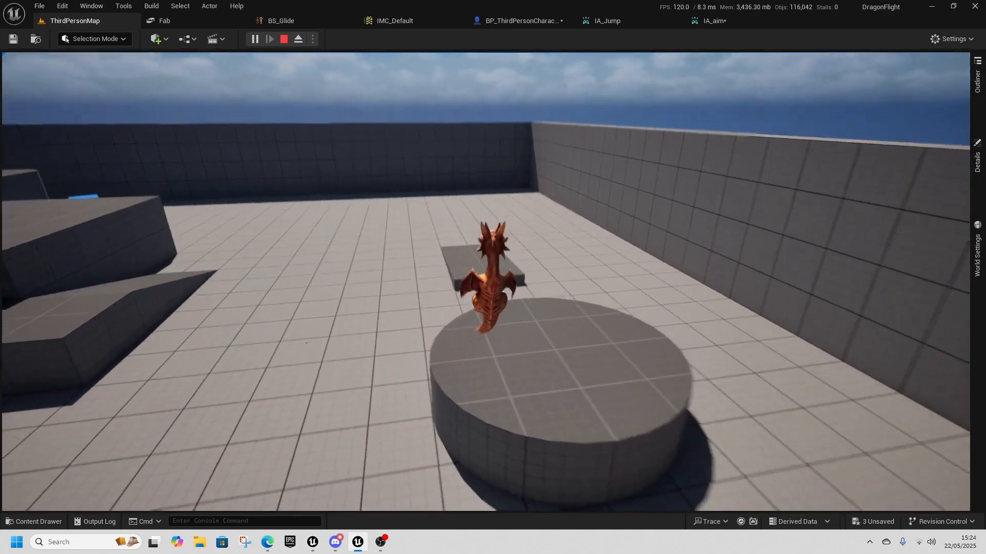
key("w")
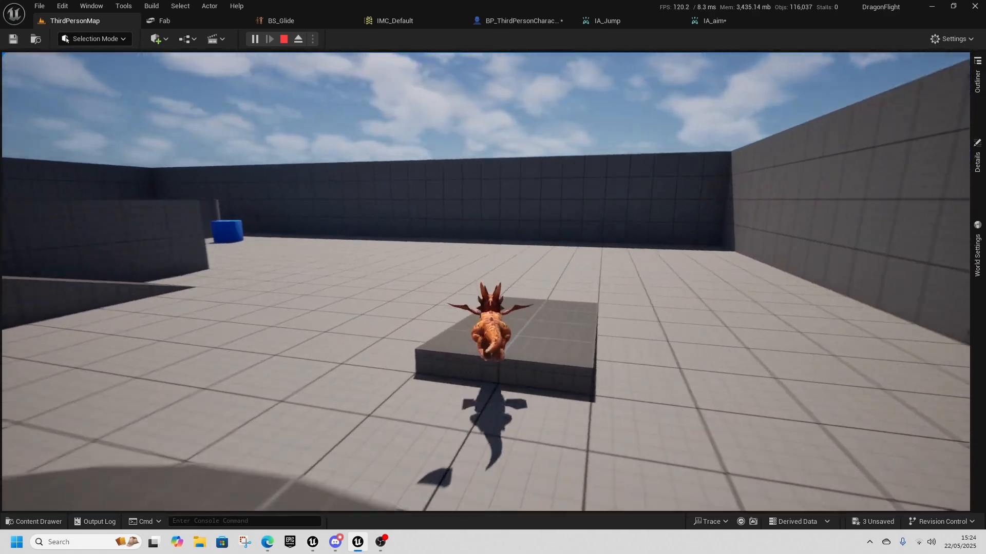
key("alt+Tab")
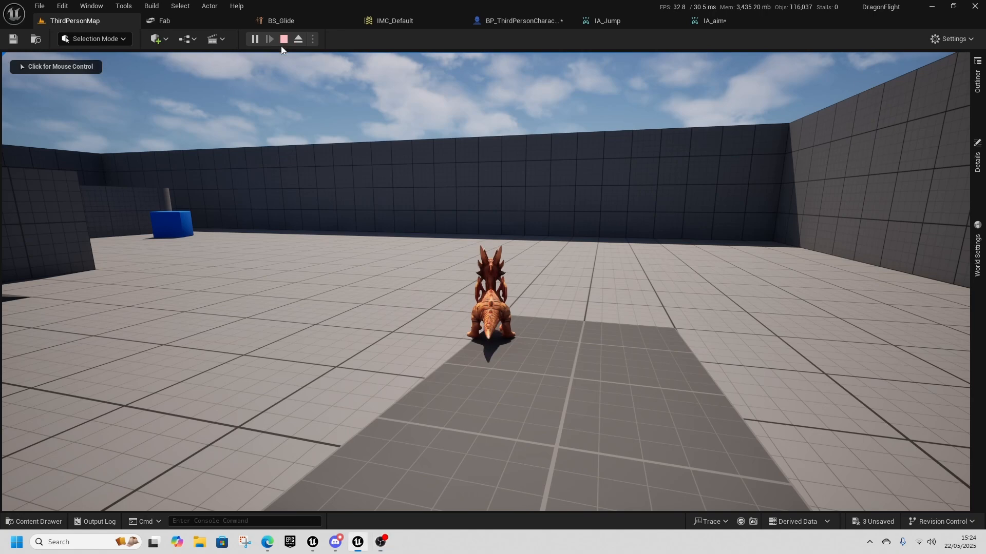
key("Escape")
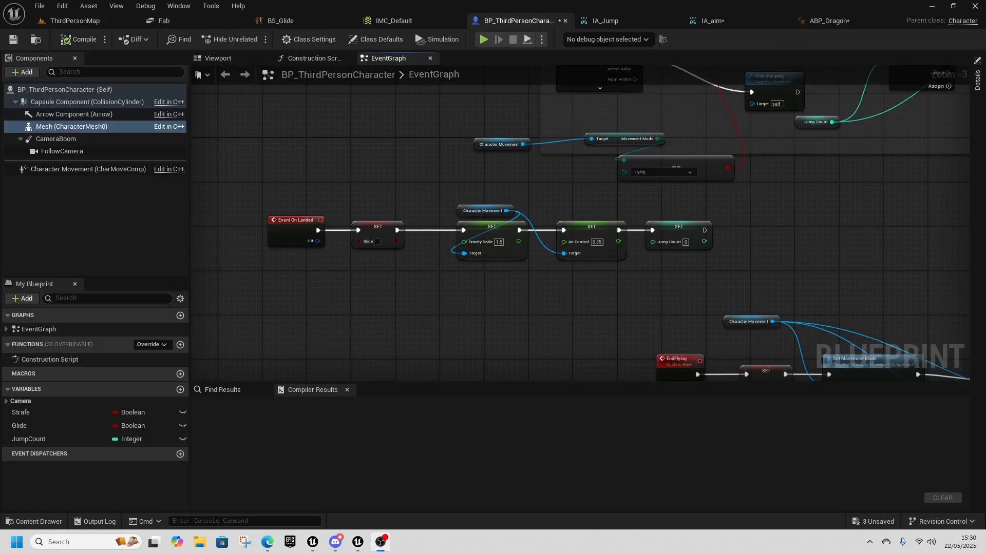
- Examine the jump, Event On Landed, EndFlying and IA_aim node chains in the BP_ThirdPersonCharacter event graph
key("alt+Tab")
mouse_move(393, 313)
right_mouse_down()
mouse_move(493, 297)
mouse_move(397, 319)
right_mouse_up()
right_click_drag(759, 220, 486, 324)
scroll(486, 324, "down", 2)
right_click_drag(892, 130, 575, 371)
right_click_drag(647, 244, 697, 150)
right_click_drag(559, 344, 752, 199)
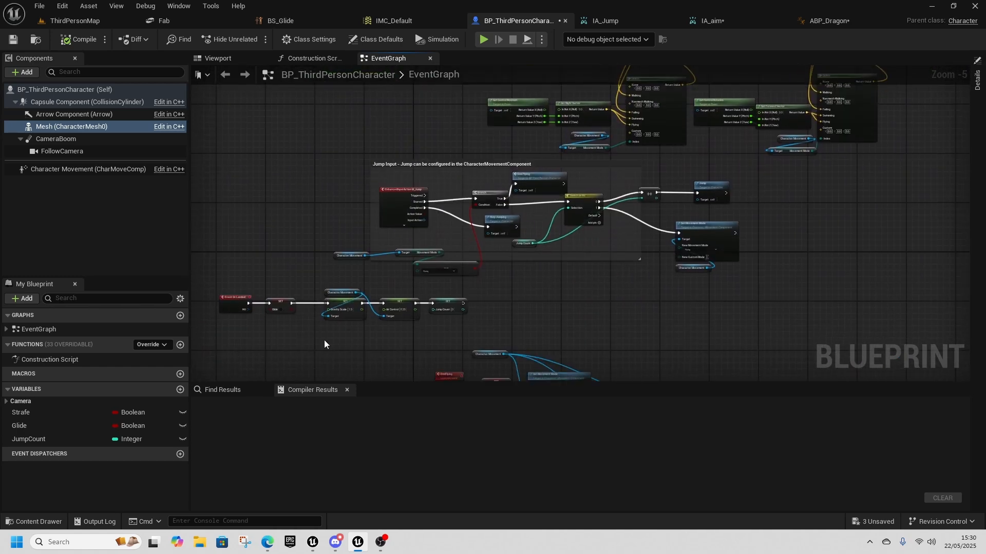
right_click_drag(321, 347, 492, 269)
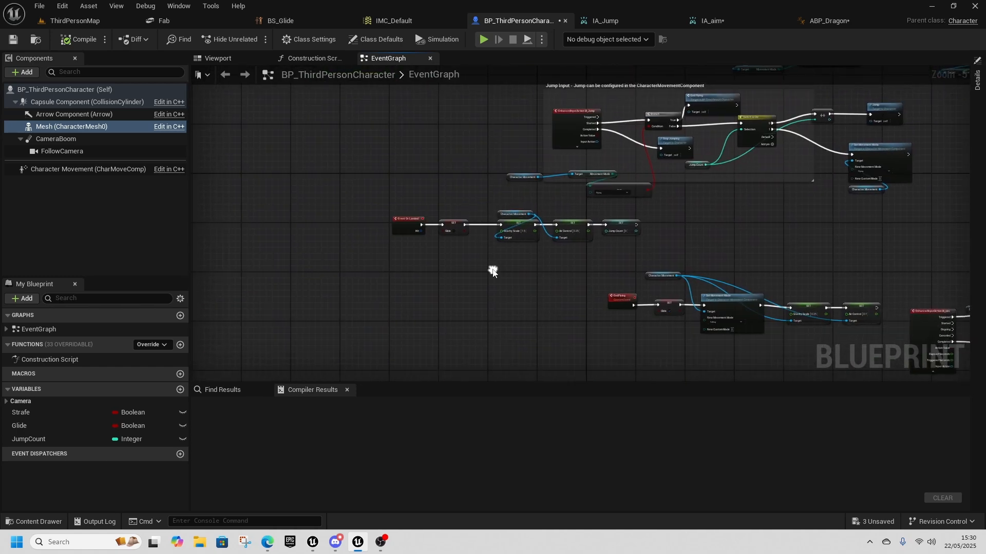
- Create a new Float variable named Flyingpower in BP_ThirdPersonCharacter
left_click(180, 390)
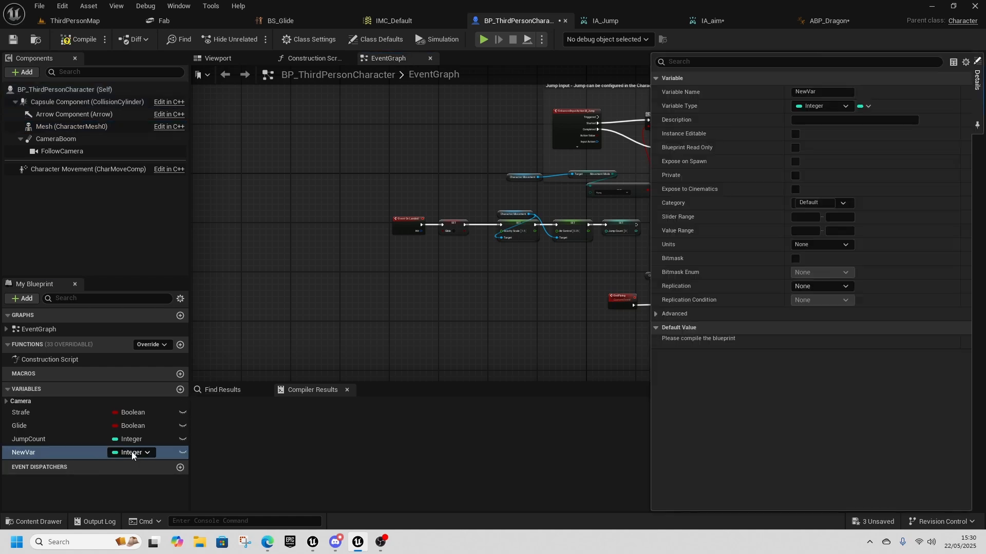
left_click(131, 452)
left_click(147, 302)
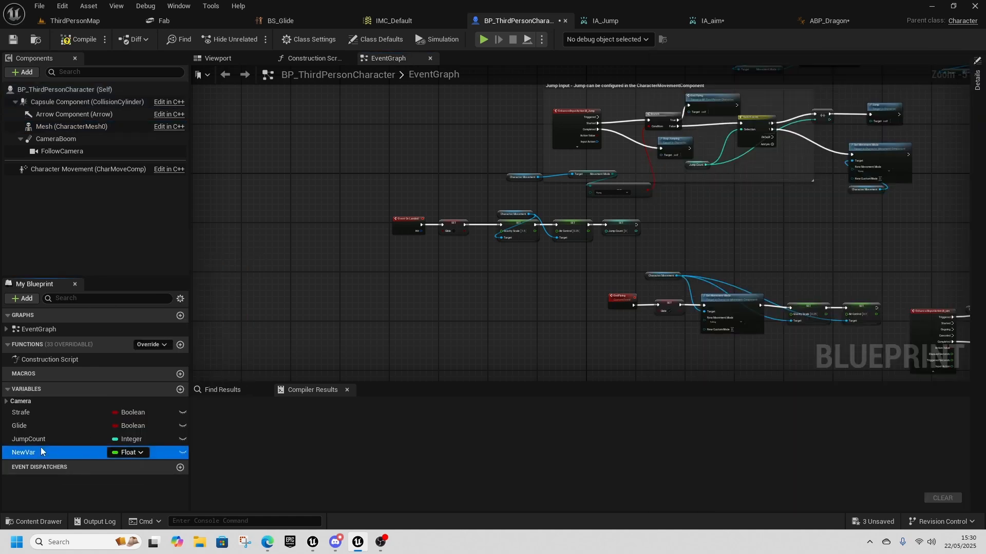
right_click(41, 448)
left_click(78, 373)
type("F")
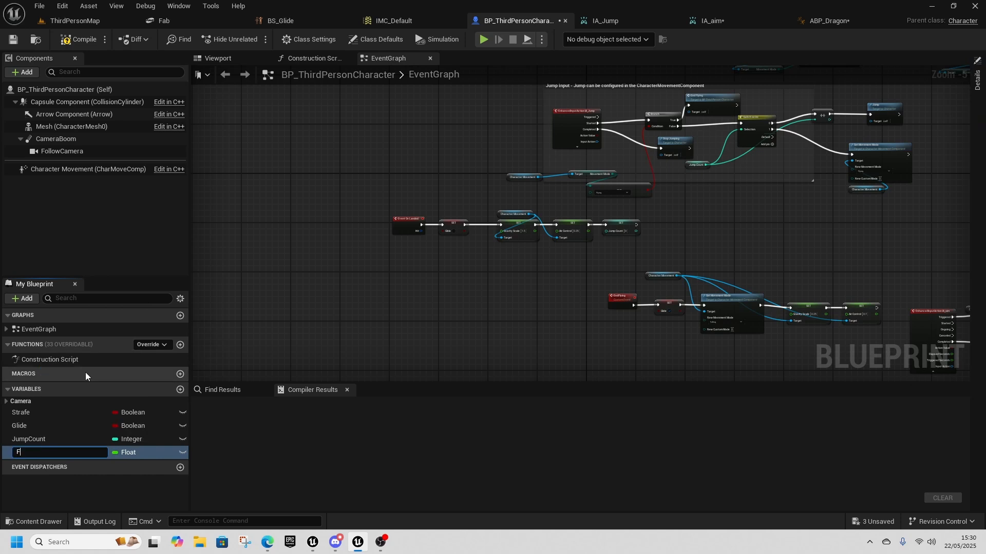
type("lyingpower")
key("Return")
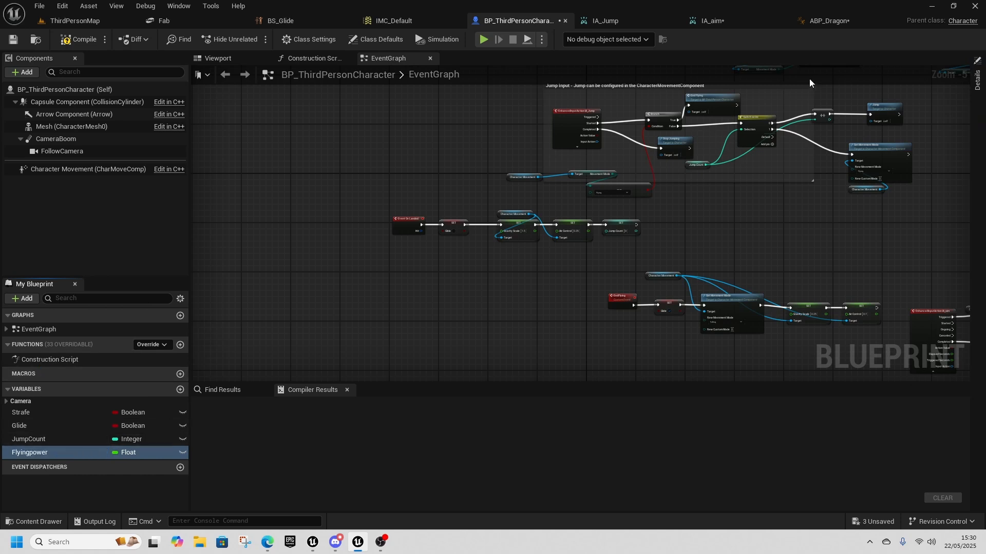
- Compile the blueprint and set the default value of Flyingpower to 100.0
left_click(86, 46)
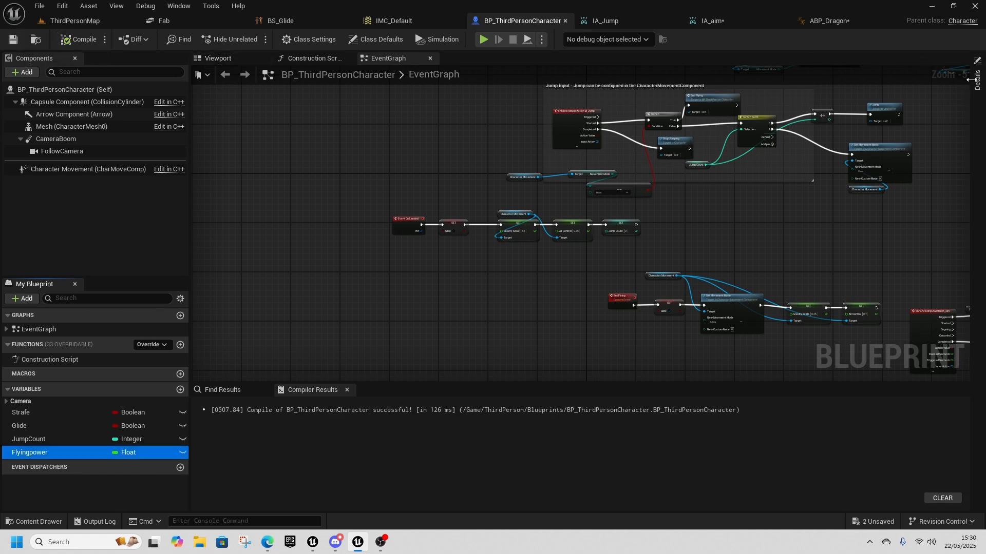
left_click(971, 84)
left_click(819, 314)
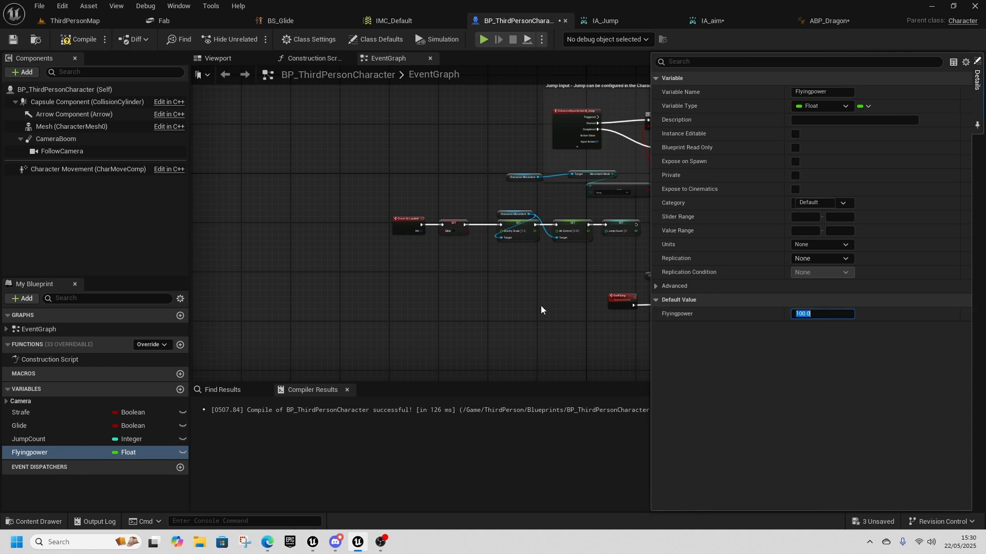
- Add a custom event named DecreaseFlyingpower in an empty area of the event graph
right_click_drag(544, 308, 500, 335)
right_click_drag(775, 250, 649, 330)
scroll(603, 266, "up", 1)
right_click_drag(805, 286, 539, 282)
scroll(523, 260, "up", 2)
right_click_drag(840, 257, 782, 271)
scroll(657, 310, "down", 2)
scroll(556, 261, "down", 1)
right_click(557, 261)
type("custom event")
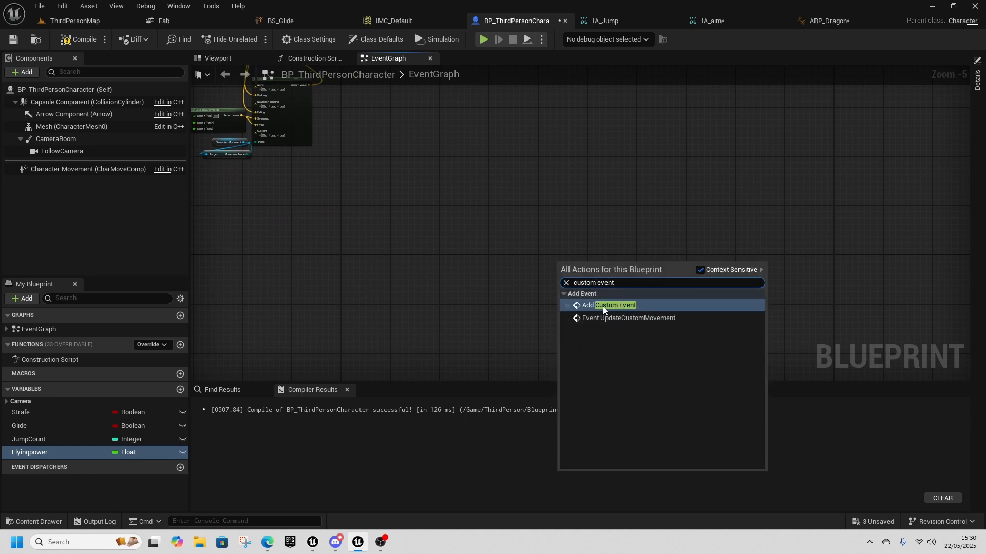
left_click(603, 306)
type("De")
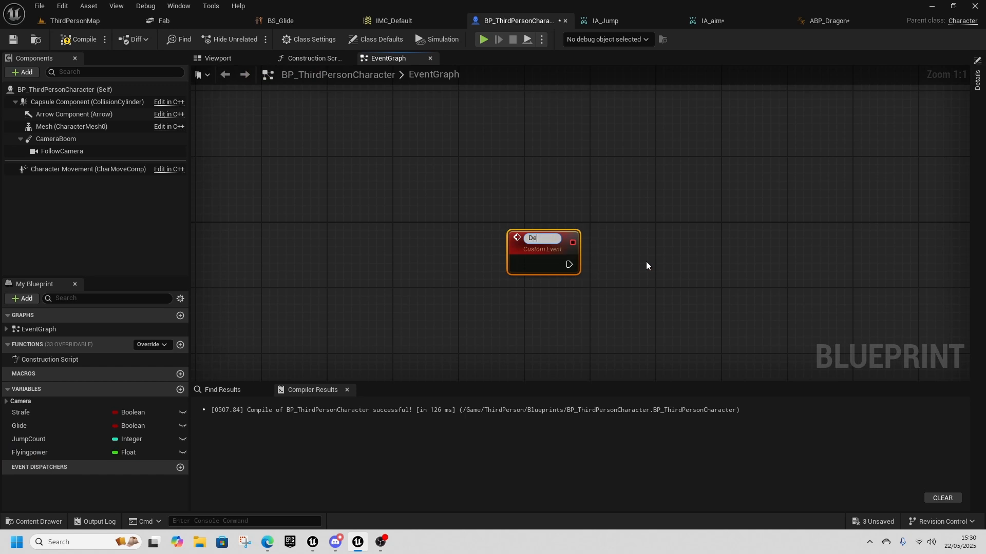
type("creaseFlyi")
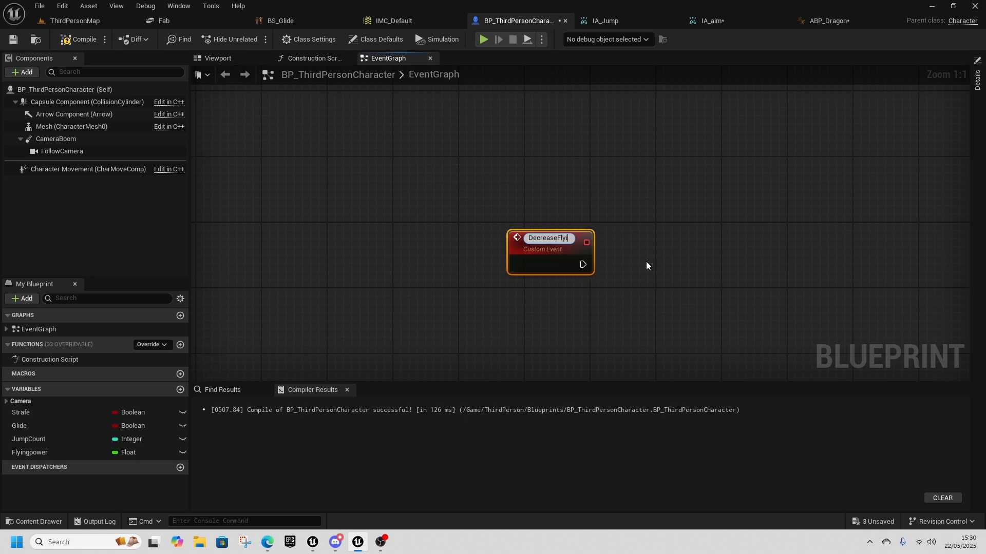
type("ngpower")
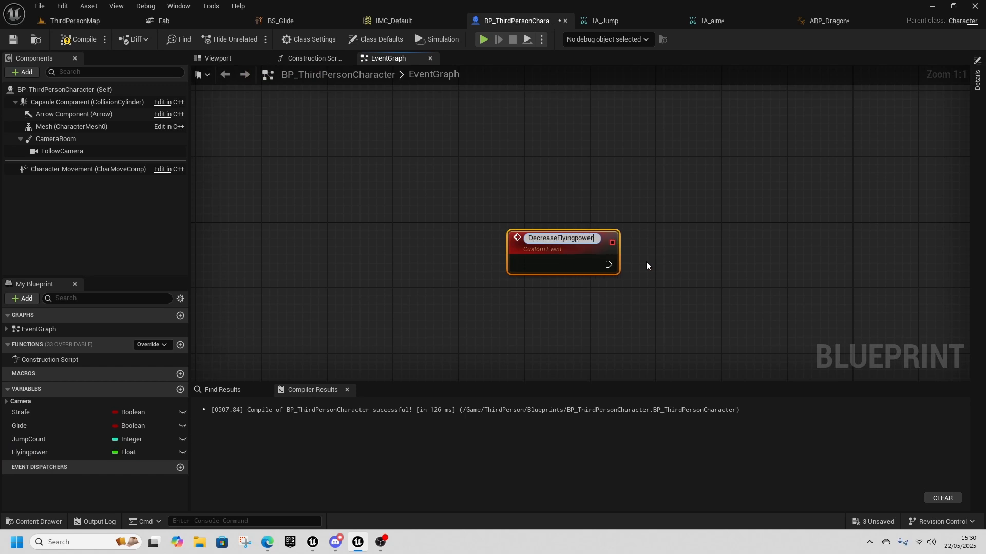
key("Return")
- Add a Set Timer by Event node wired to the execution output of DecreaseFlyingpower
right_click_drag(687, 280, 524, 281)
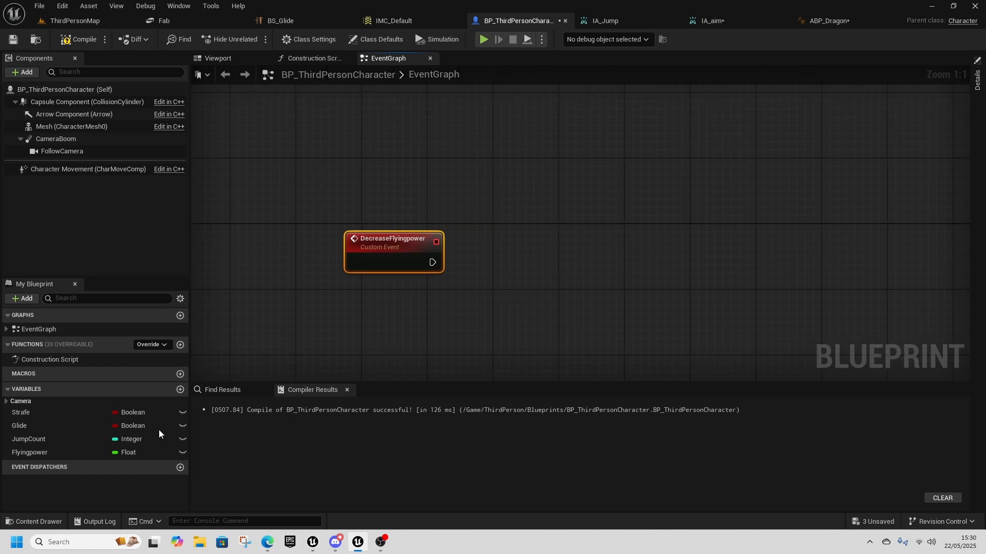
scroll(429, 248, "down", 2)
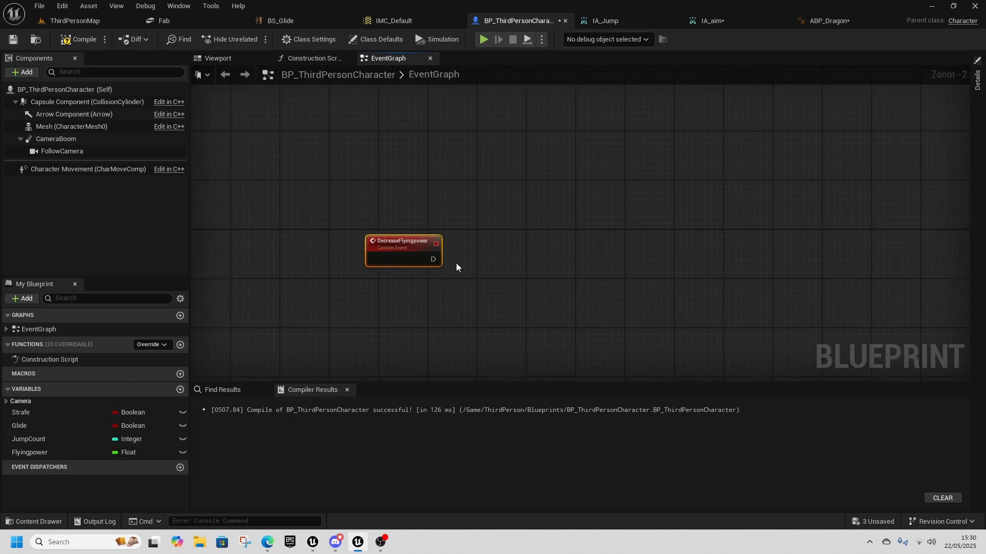
right_click_drag(510, 260, 498, 273)
left_click_drag(422, 272, 522, 262)
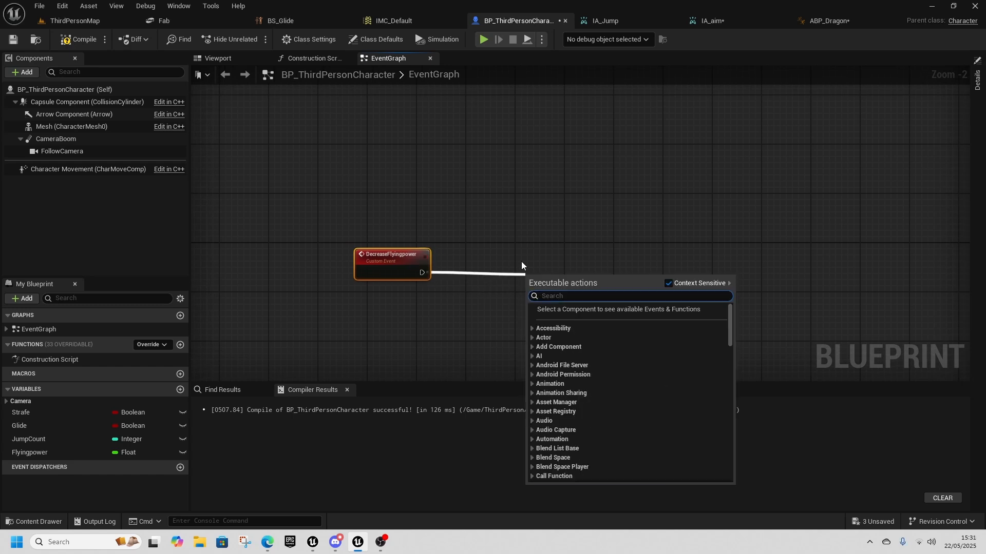
type("set")
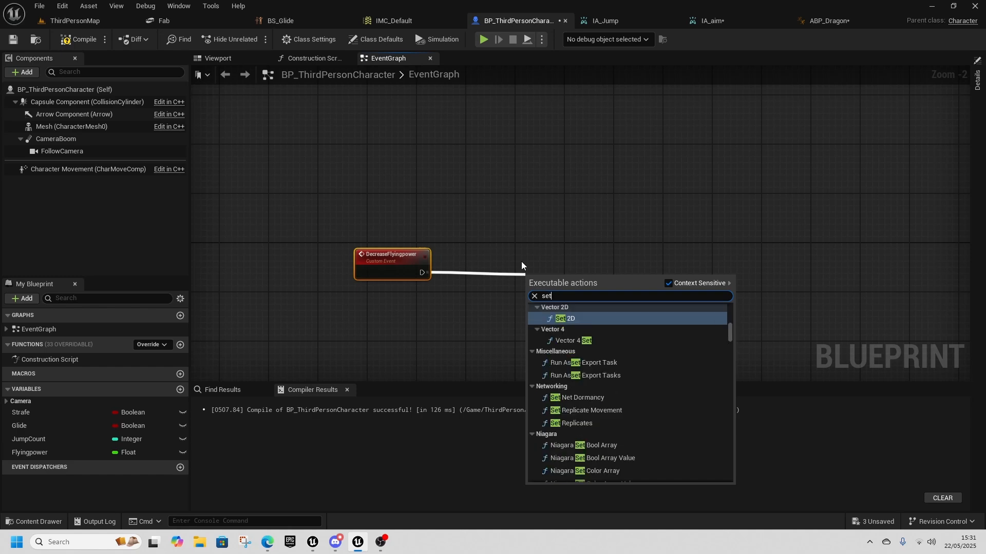
type(" timer by ev")
key("Return")
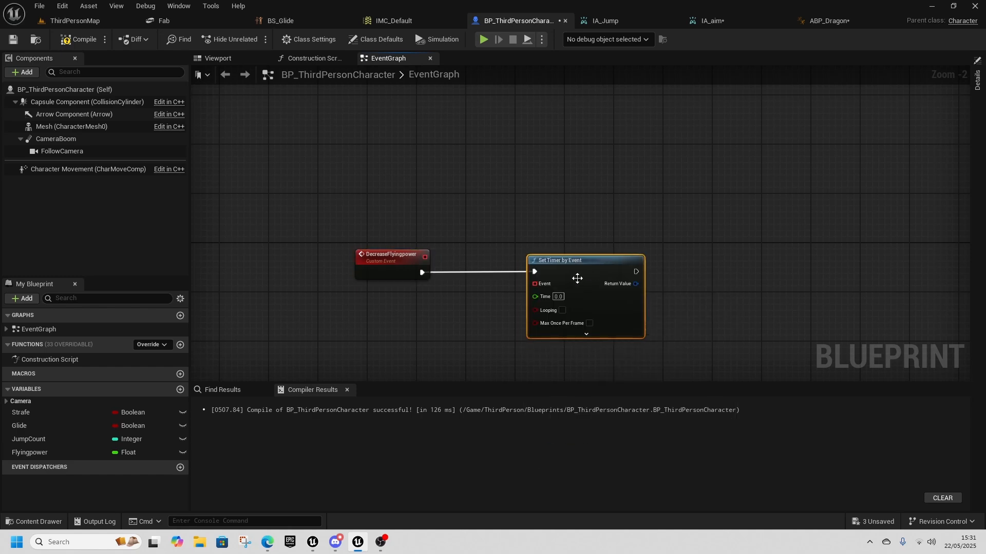
- Create a new custom event connected to the Event input of the Set Timer by Event node
left_click_drag(535, 286, 435, 359)
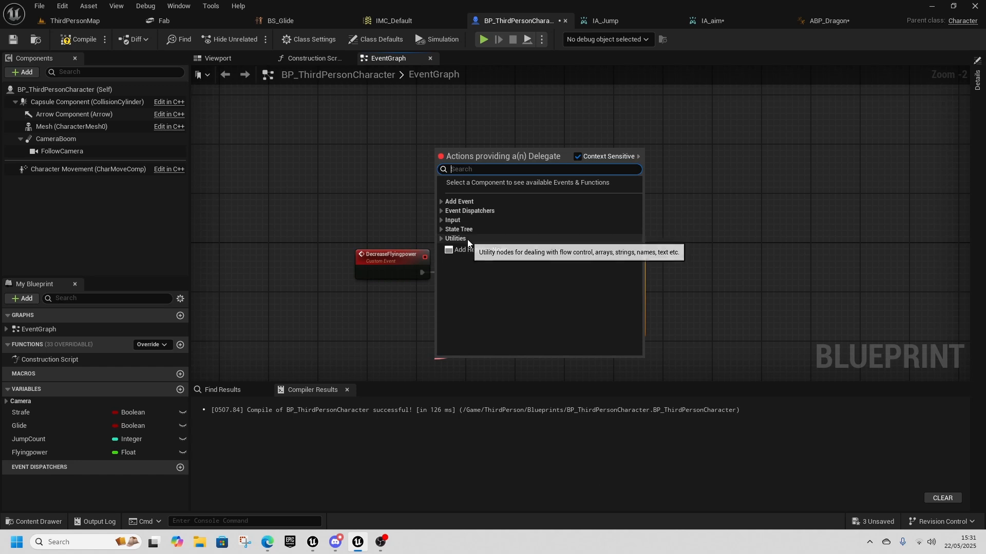
type("custom")
left_click(476, 191)
- Promote the timer's Return Value to a variable and rename it FlyingTimerLoop
left_click_drag(627, 282, 724, 291)
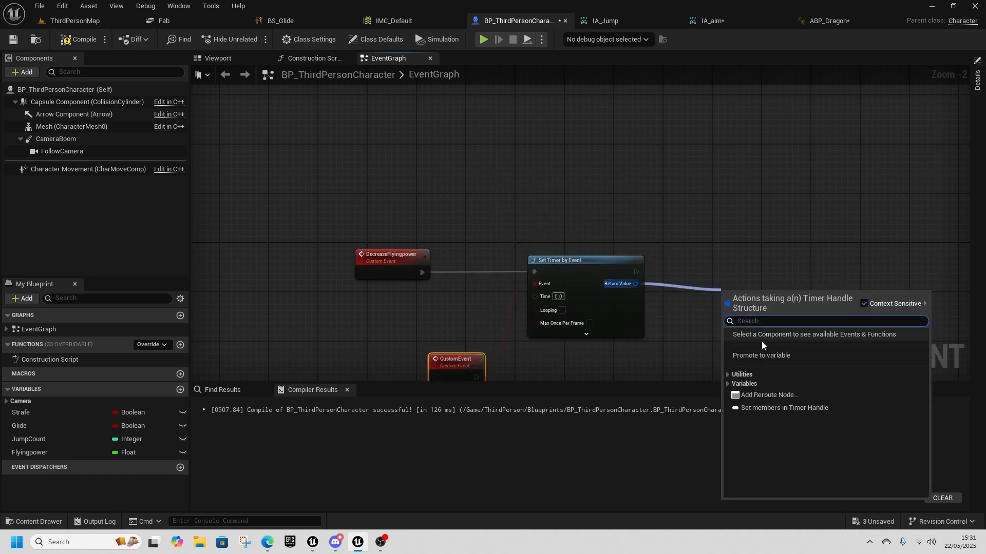
left_click(762, 339)
right_click(61, 466)
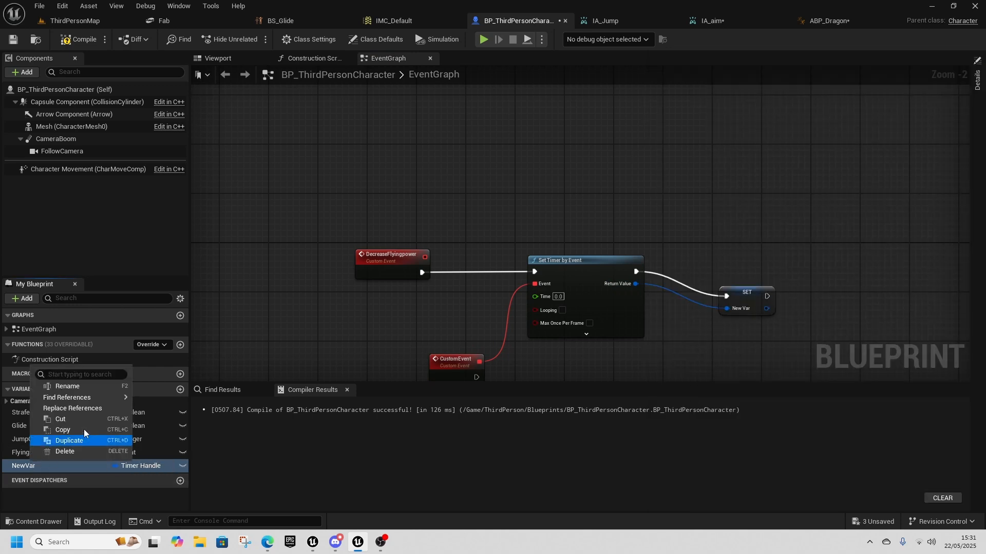
left_click(69, 387)
type("Flyi")
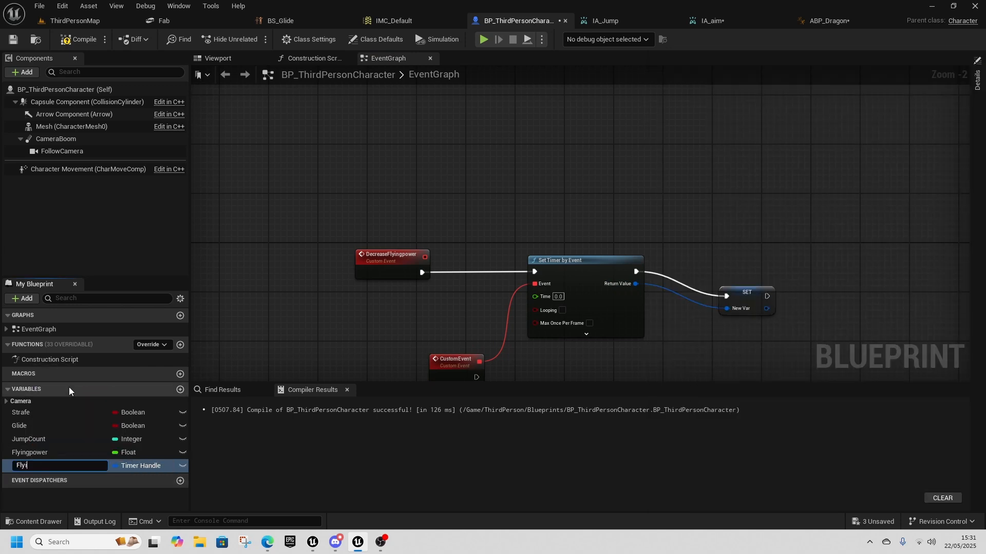
type("ngTimerLoop")
key("Return")
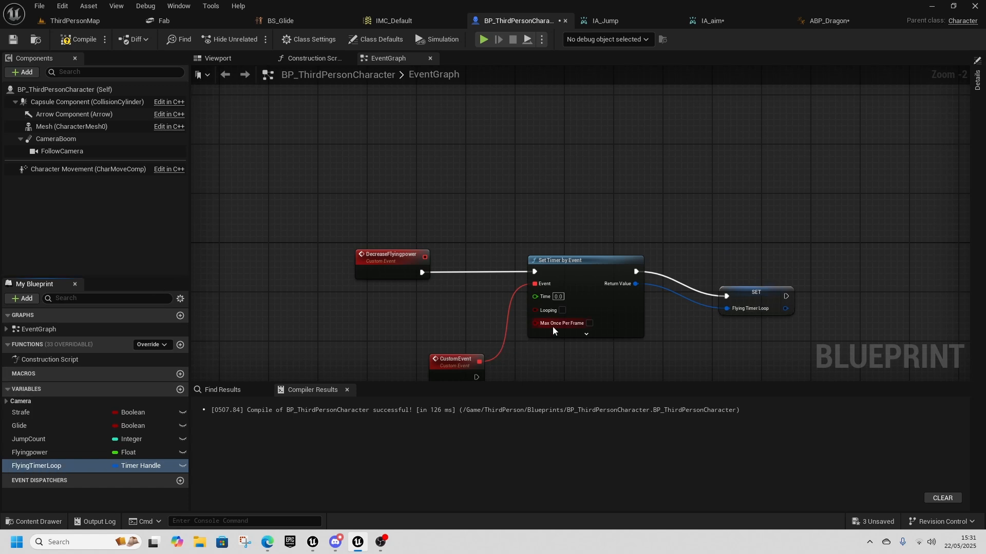
- Enable Looping on the Set Timer by Event node and set its Time to 0.1
left_click(562, 310)
right_click_drag(540, 324, 511, 282)
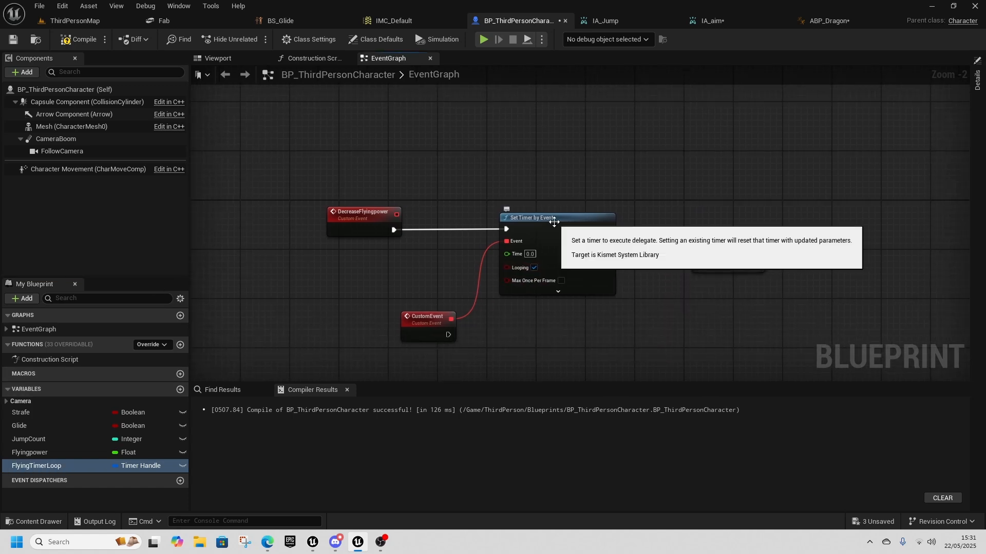
left_click(514, 221)
left_click(532, 256)
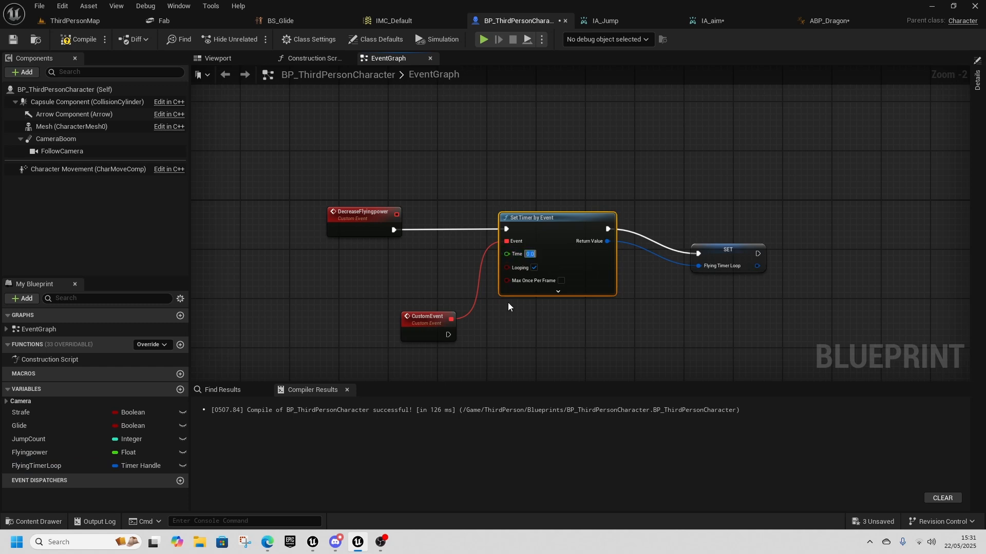
- Rename the custom event feeding the timer's Event input as FlyingLoop
right_click(426, 320)
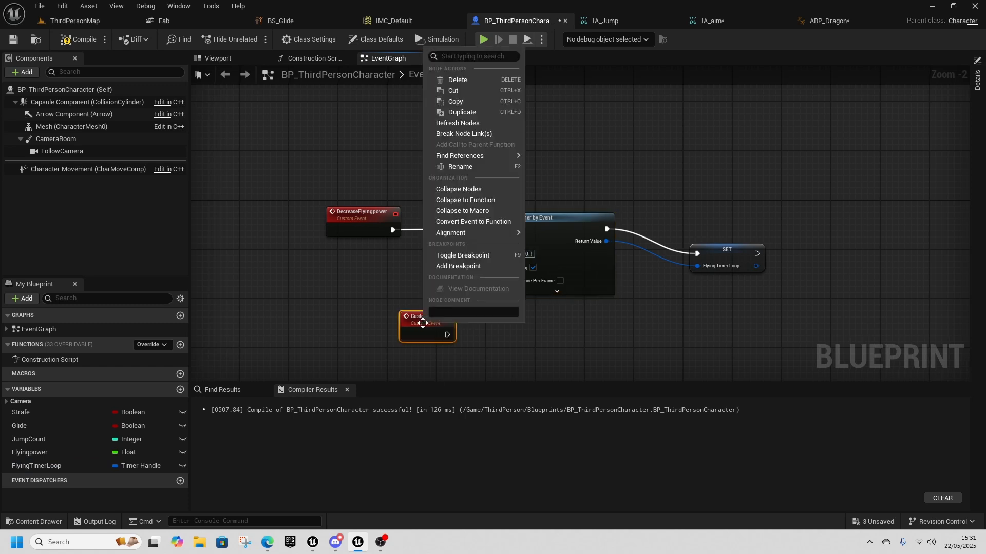
left_click(465, 166)
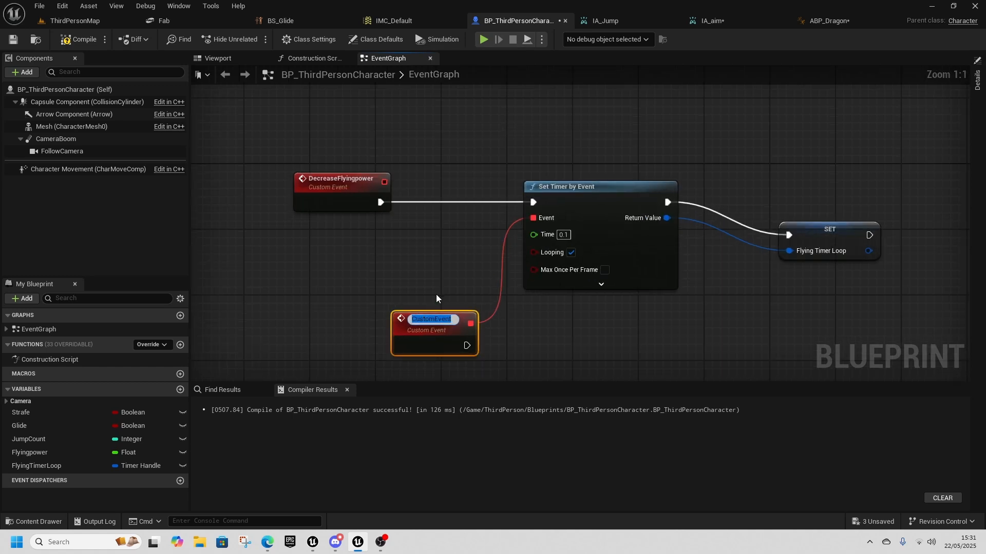
type("FlyingL")
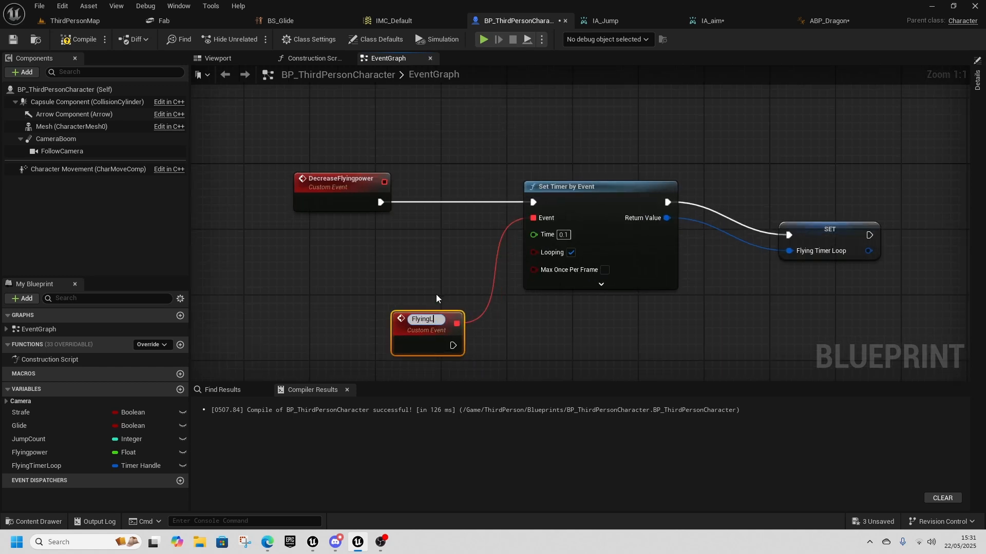
type("oop")
key("Return")
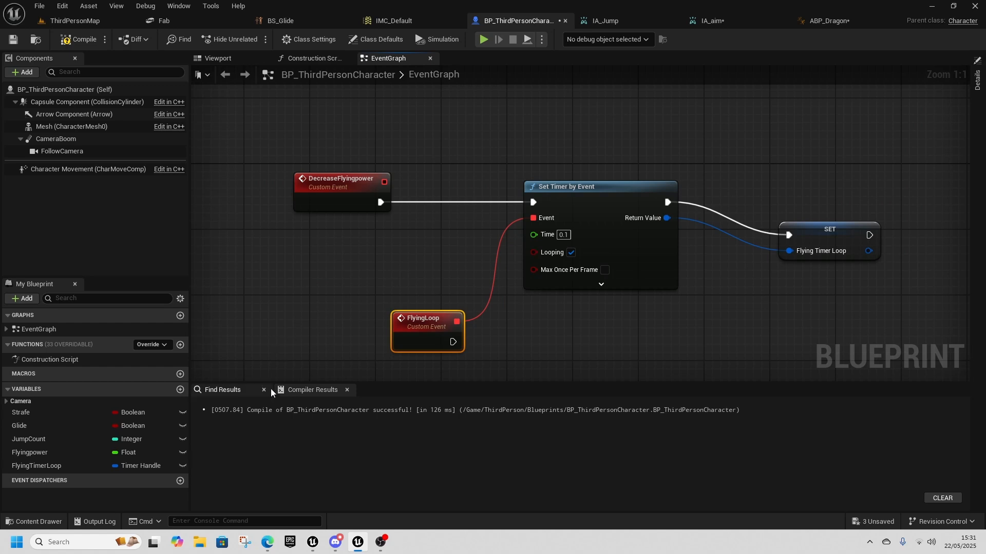
- Close the Find Results and Compiler Results panels and line up the DecreaseFlyingpower and FlyingLoop event nodes before the timer
left_click(264, 390)
left_click(264, 390)
left_click_drag(424, 322, 342, 339)
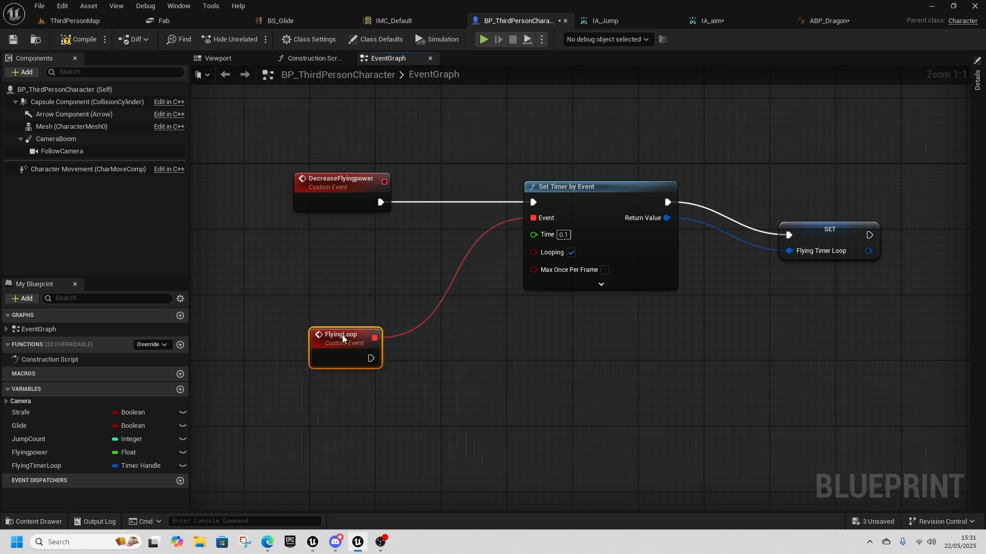
left_click_drag(342, 192, 379, 196)
left_click_drag(361, 337, 395, 338)
right_click_drag(479, 375, 459, 347)
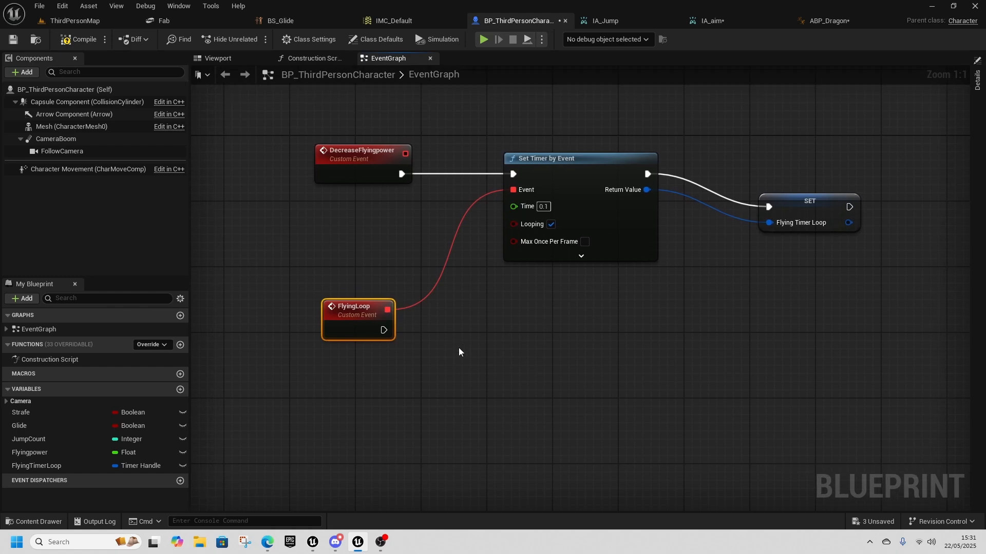
- Place a Flyingpower getter beneath FlyingLoop and subtract 1.0 from it with a Subtract node
left_click(44, 453)
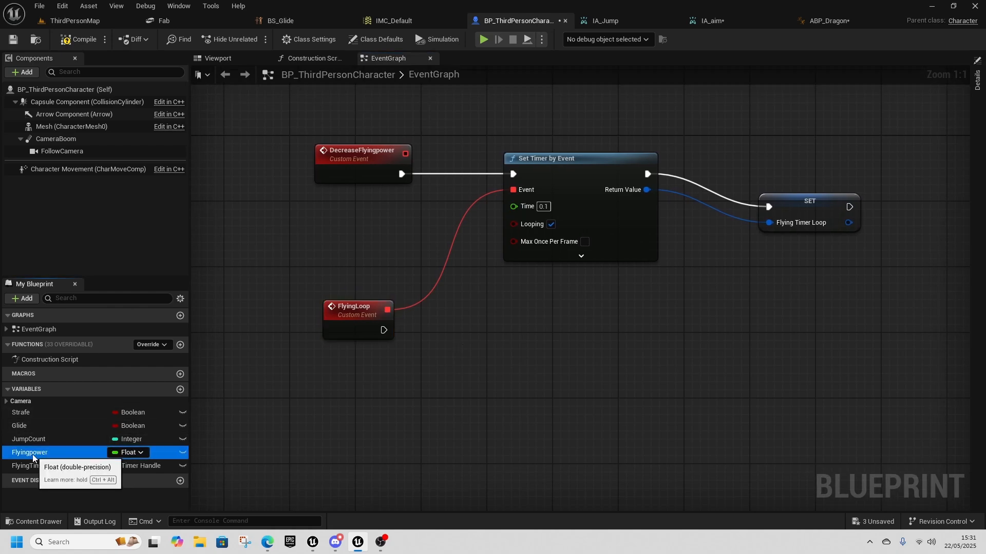
left_click_drag(114, 454, 460, 350)
left_click(395, 406)
type("+")
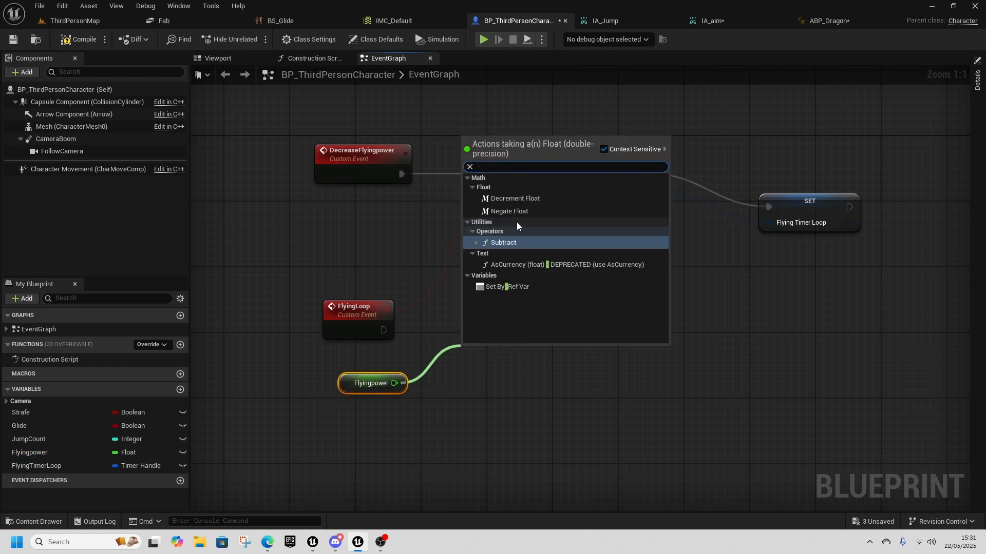
left_click(508, 244)
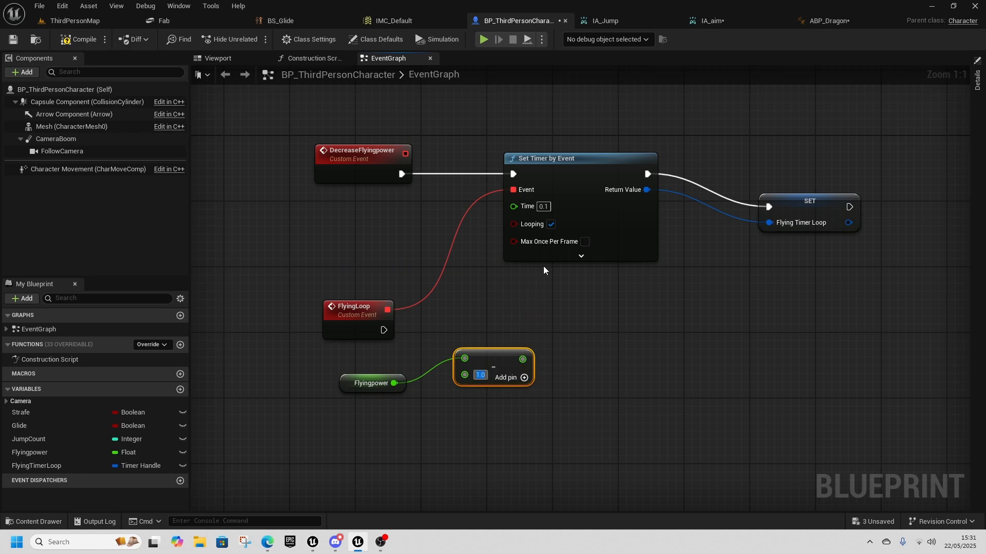
left_click_drag(483, 368, 477, 385)
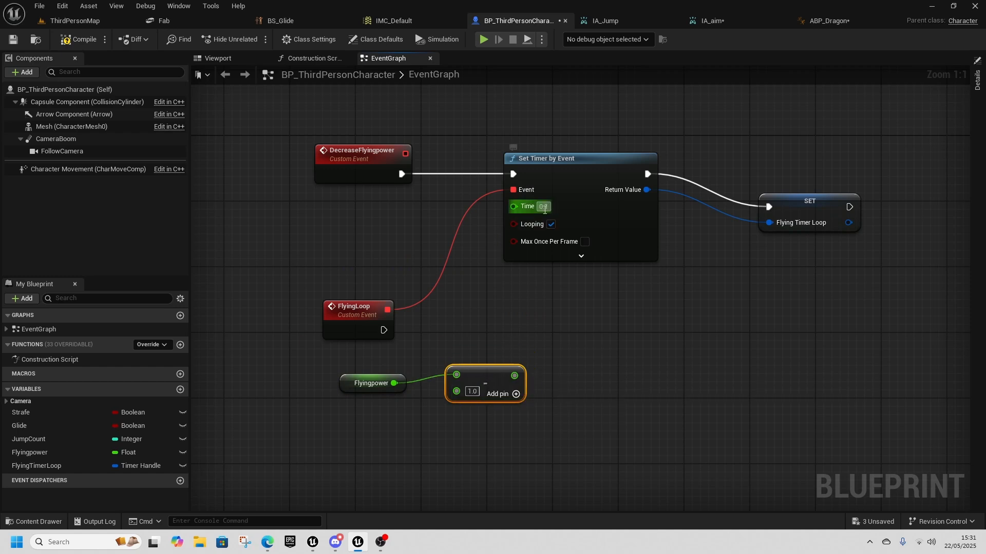
- Add a Set Flyingpower node, wiring its execution from FlyingLoop and its value from the Subtract result
left_click_drag(10, 453, 548, 318)
left_click(573, 348)
left_click_drag(392, 333, 564, 330)
left_click_drag(514, 376, 611, 377)
left_click(612, 377)
left_click_drag(514, 376, 568, 348)
right_click_drag(670, 373, 514, 381)
- Nudge the Subtract node into place and add a Less Equal node comparing the Set Flyingpower output with 0.0
left_click_drag(472, 354, 534, 403)
left_click(397, 409)
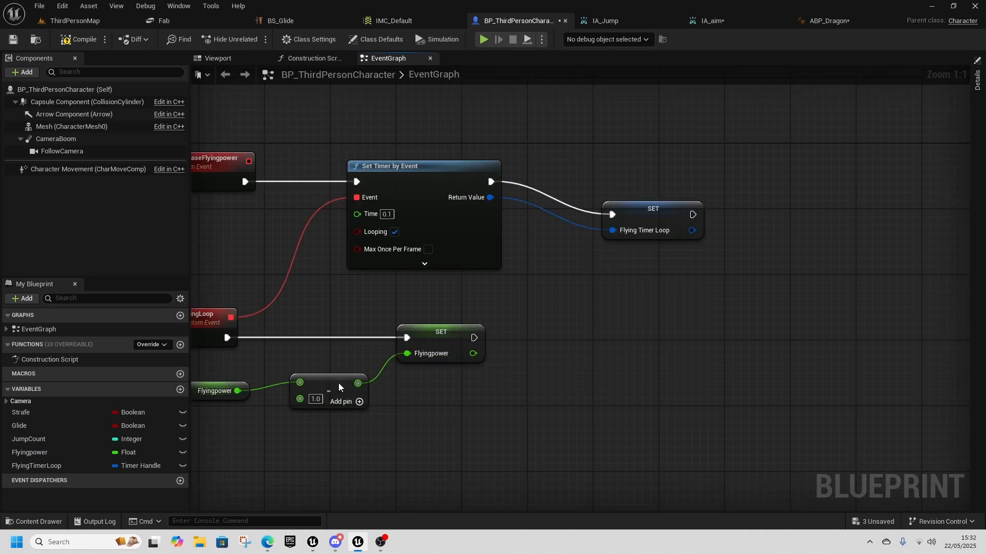
left_click_drag(339, 383, 346, 391)
left_click_drag(473, 353, 531, 393)
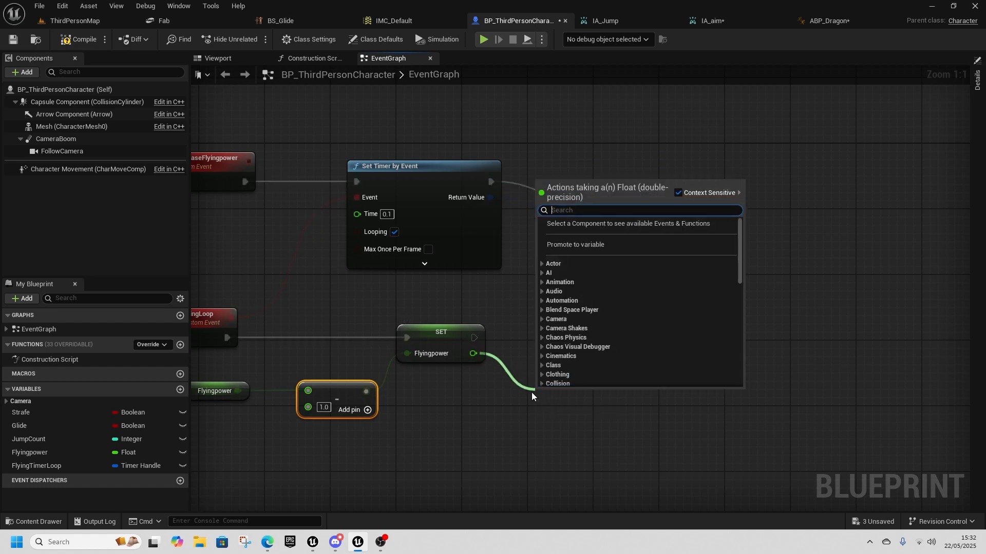
type("<=")
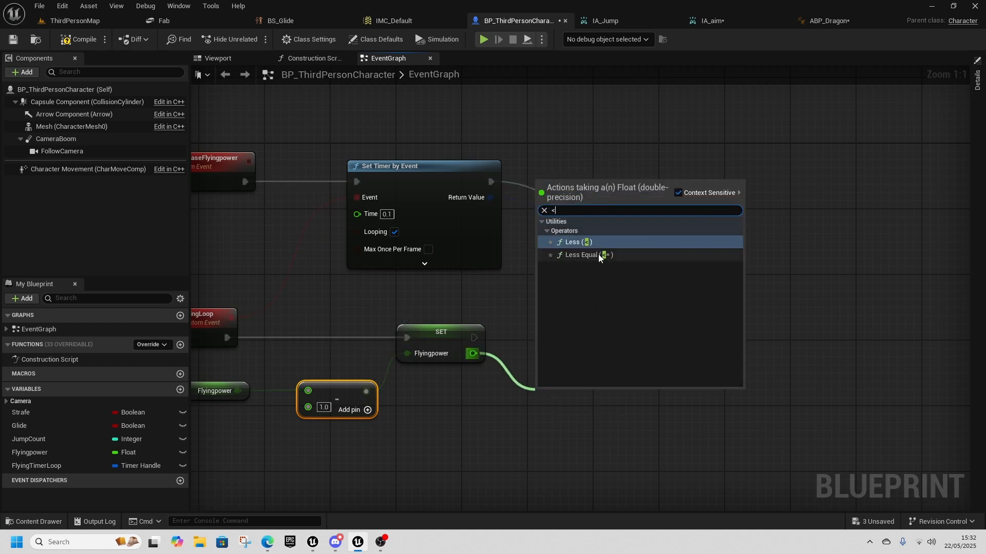
left_click(599, 253)
- Add a Branch using the Less Equal result as its condition and wire its execution from Set Flyingpower
left_click_drag(607, 408, 658, 352)
left_click_drag(472, 339, 659, 339)
left_click_drag(684, 324, 651, 333)
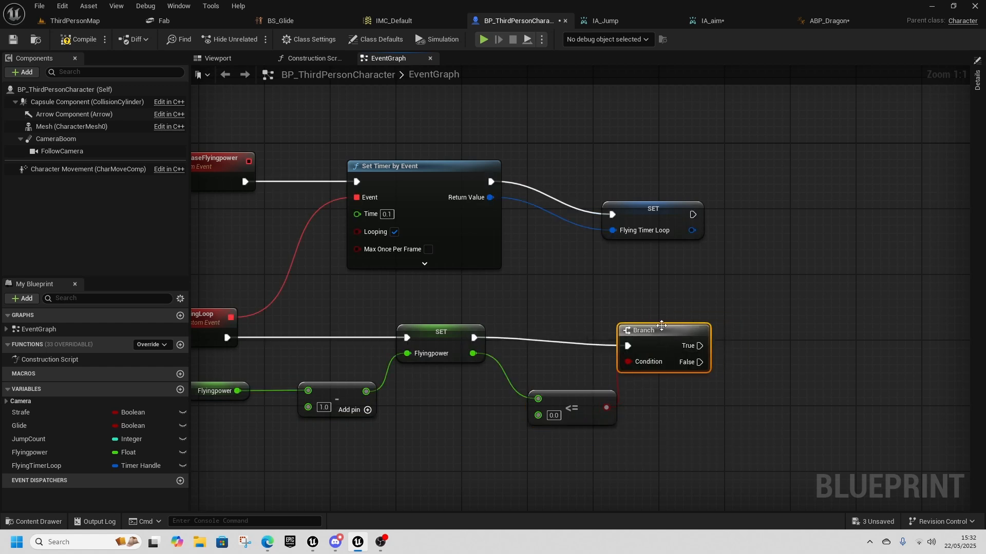
- Place a FlyingTimerLoop getter above the Branch node
right_click_drag(738, 267, 602, 277)
left_click(516, 224)
left_click_drag(30, 466, 524, 292)
left_click(576, 310)
- Add a Clear and Invalidate Timer by Handle node from the Flying Timer Loop getter and run it from the Branch's True output
left_click_drag(588, 294, 623, 327)
type("s")
key("BackSpace")
type("cle")
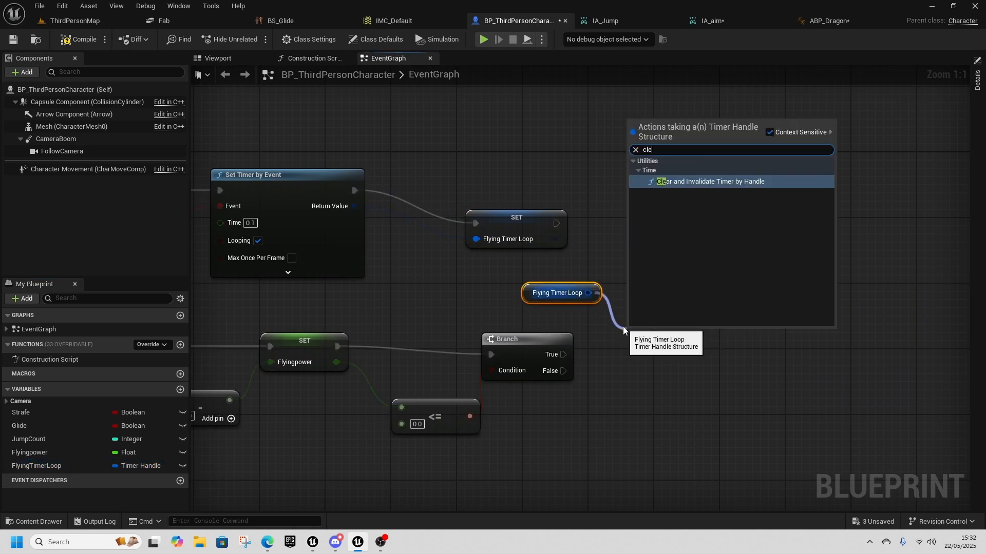
type("ar andinv")
left_click(755, 180)
left_click_drag(636, 332, 644, 291)
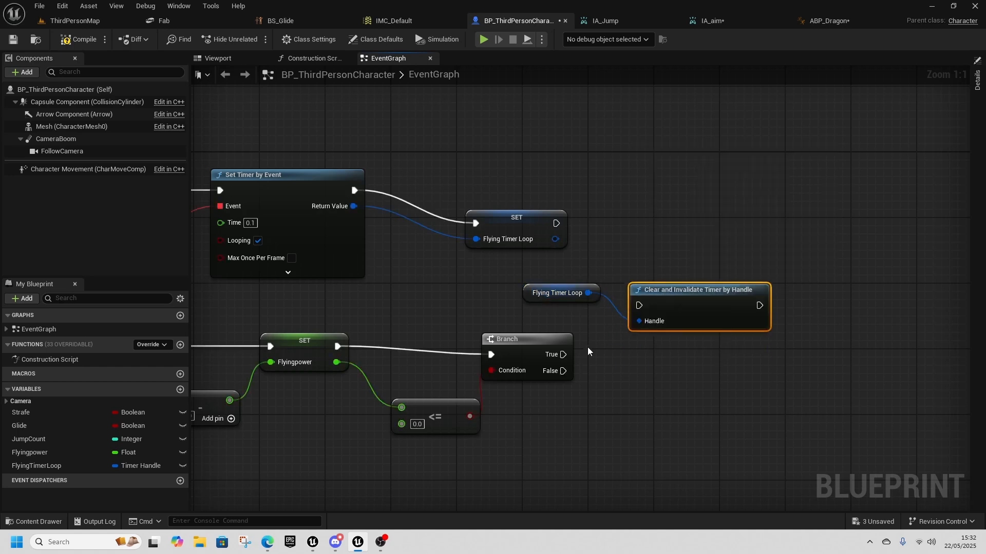
left_click_drag(563, 354, 643, 307)
- Call End Flying after Clear and Invalidate Timer by Handle and align the new node with it
right_click_drag(643, 308, 439, 320)
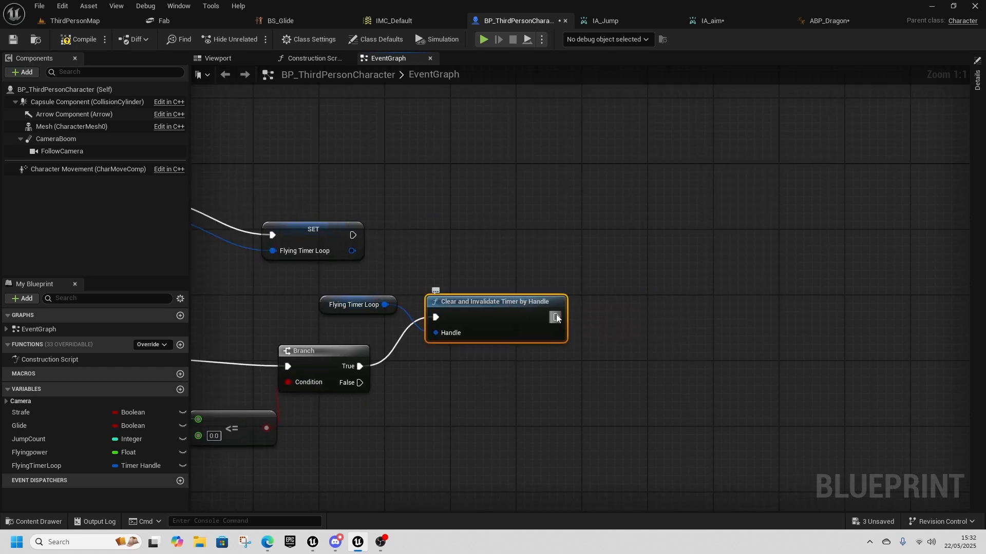
left_click_drag(555, 316, 643, 315)
key("BackSpace")
key("BackSpace")
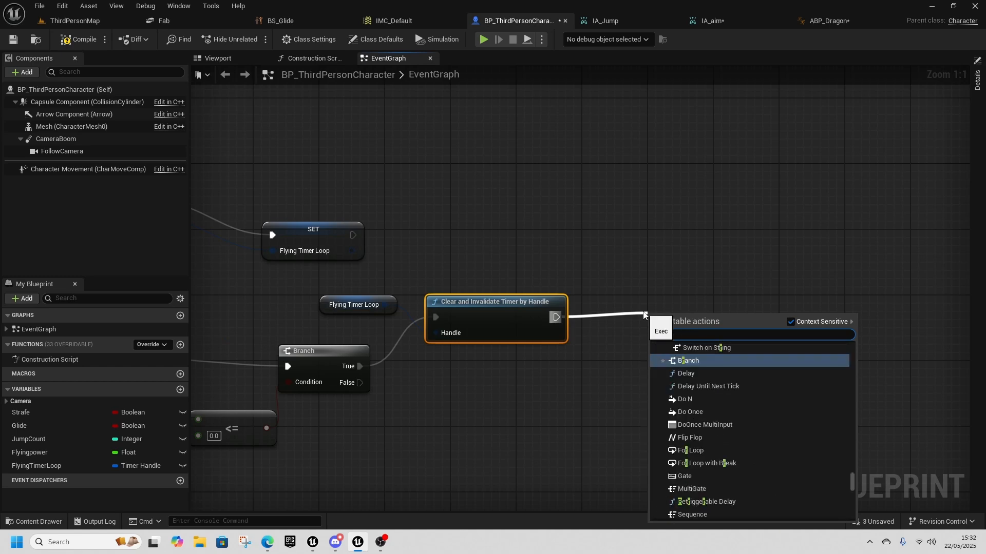
type("reset")
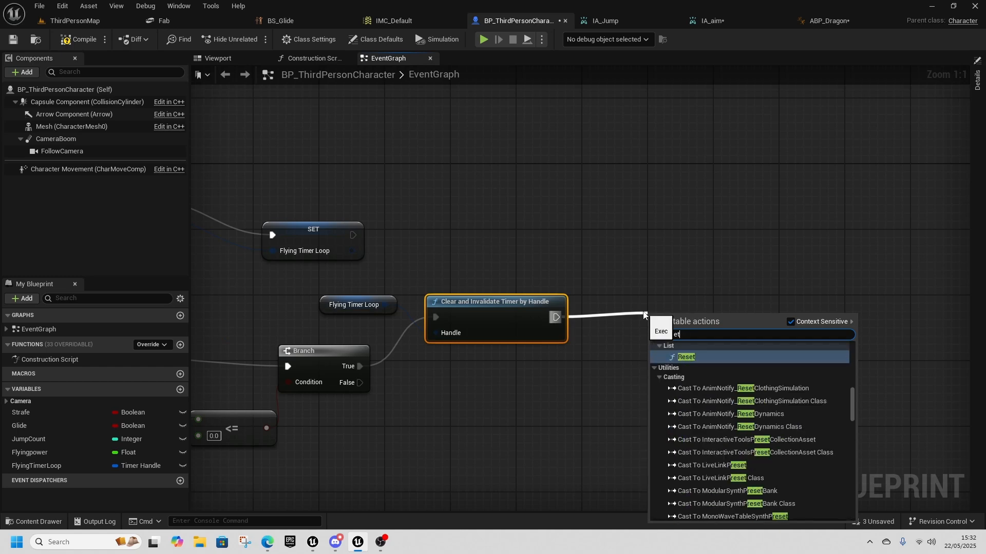
left_click_drag(852, 402, 847, 360)
type("end")
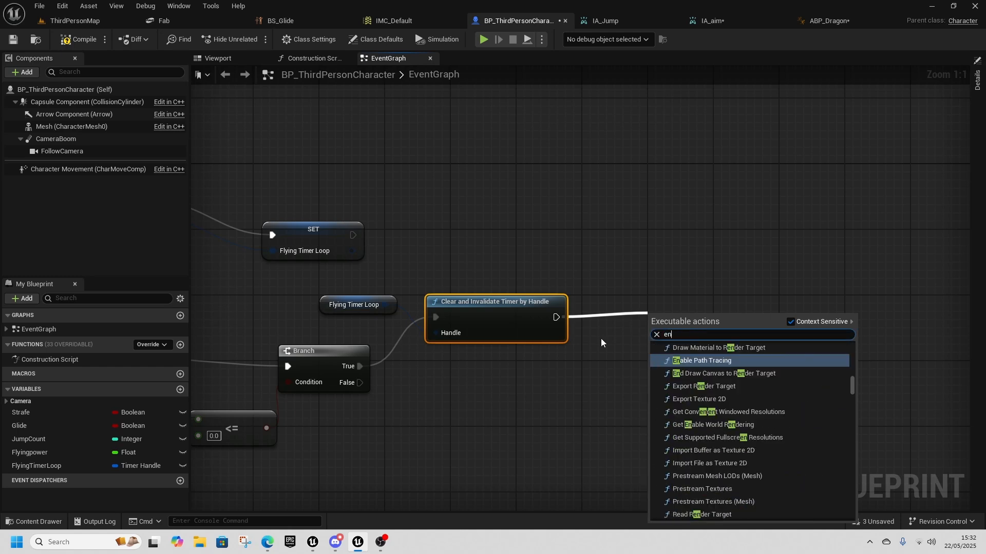
left_click_drag(852, 391, 851, 371)
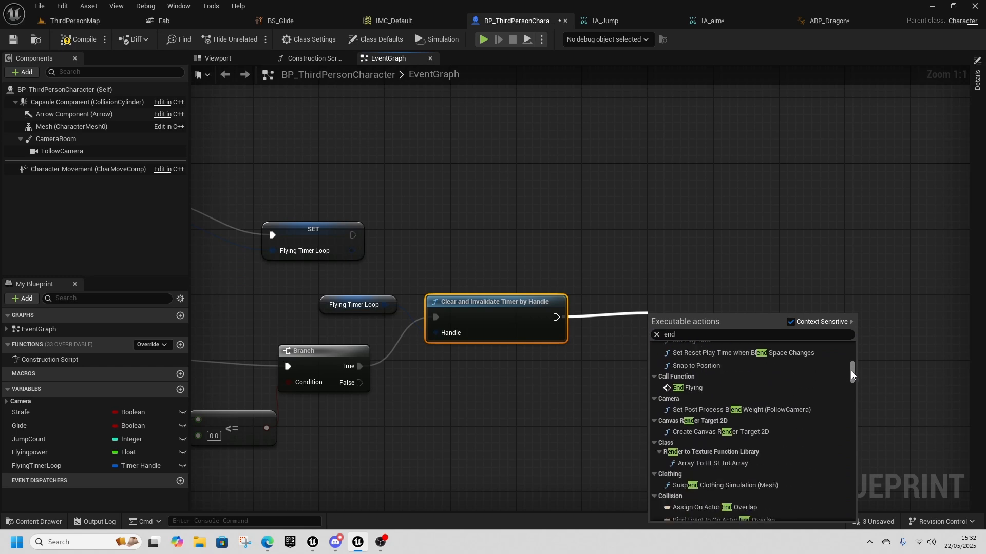
left_click(703, 388)
left_click_drag(683, 336, 660, 313)
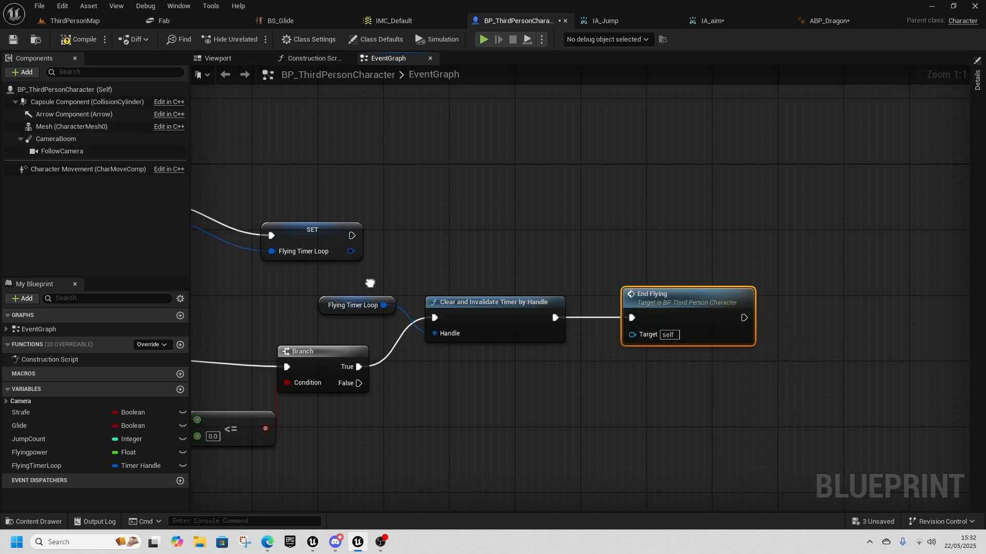
- Align the Set Flying Timer Loop node with Set Timer by Event, and compile and save the blueprint
right_click_drag(371, 282, 587, 279)
left_click_drag(544, 235, 518, 199)
right_click_drag(404, 278, 618, 276)
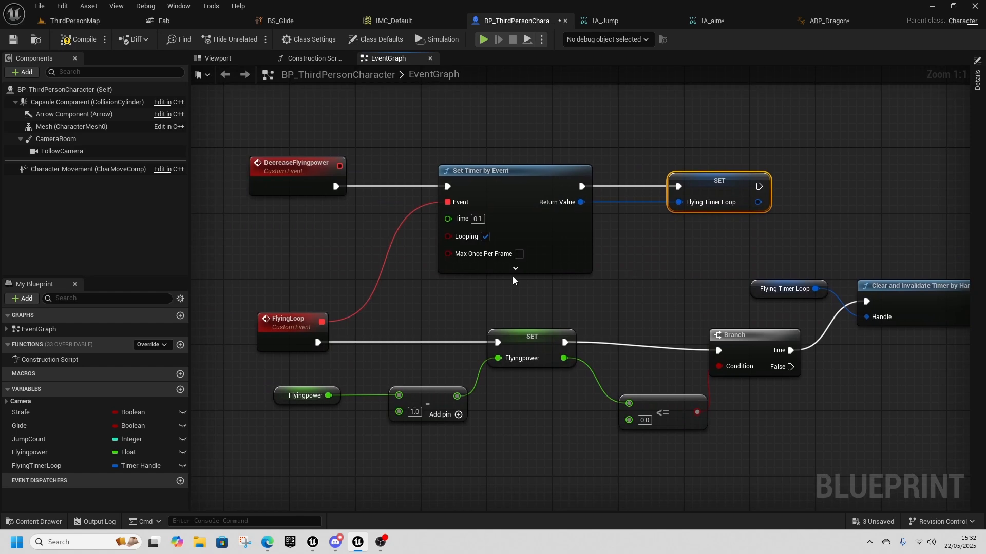
scroll(371, 277, "down", 2)
right_click_drag(335, 242, 409, 239)
left_click(79, 39)
left_click(13, 40)
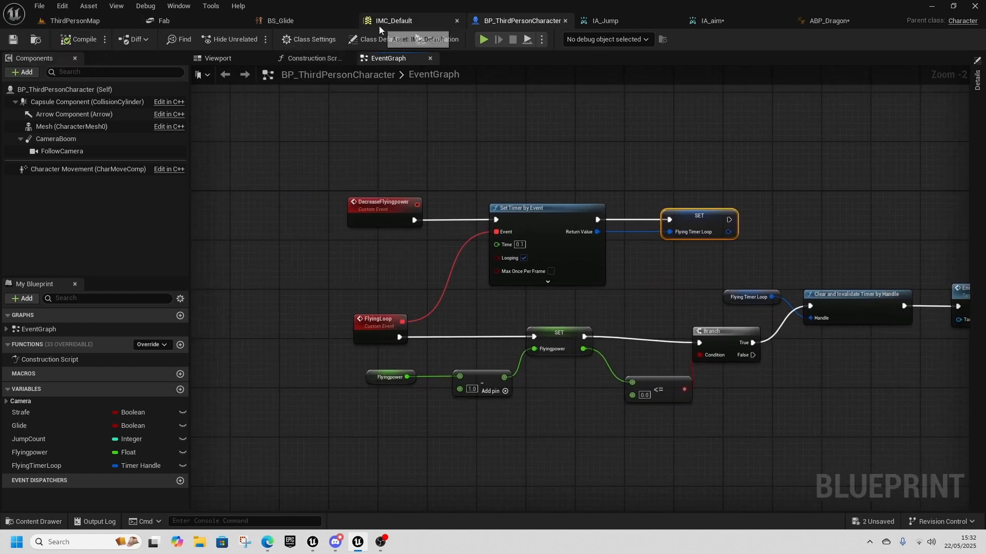
- Add an Event Tick node in the empty area above the DecreaseFlyingpower event
right_click_drag(411, 125, 414, 211)
right_click(415, 212)
type("ev")
type("e")
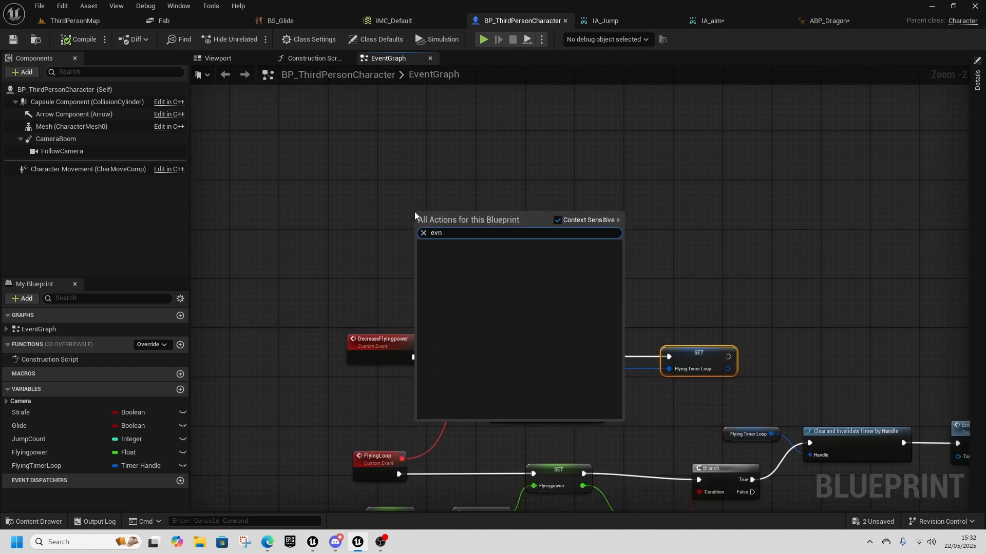
left_click(454, 259)
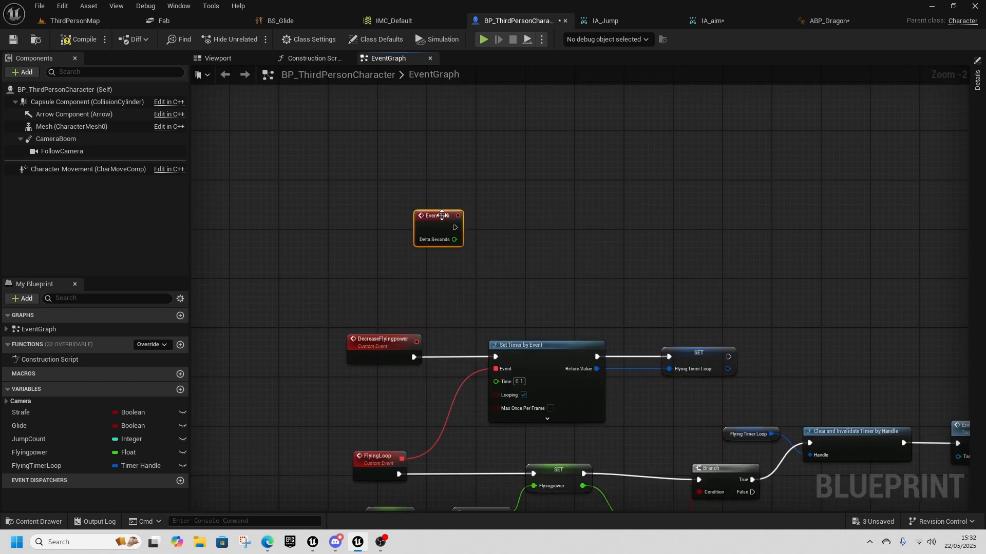
left_click_drag(444, 210, 399, 208)
- Add a Print String node run by Event Tick, with a Flyingpower getter wired into its In String input
left_click_drag(31, 452, 393, 268)
left_click(442, 278)
right_click(496, 226)
type("print")
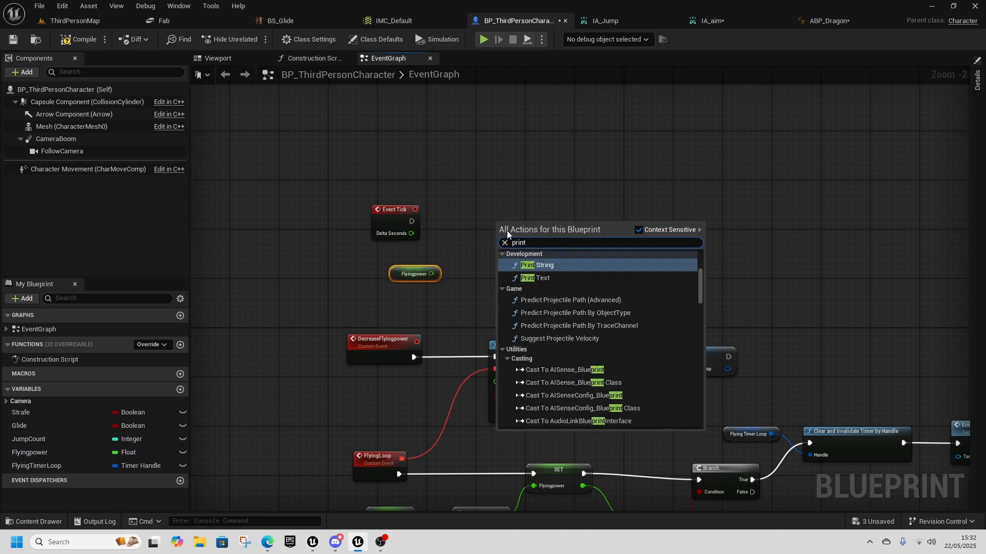
left_click(537, 265)
left_click_drag(431, 273, 502, 246)
left_click_drag(412, 222, 502, 233)
- Play-test the dragon's jump and flight while checking the printed Flyingpower value, and stop the simulation
key("alt+p")
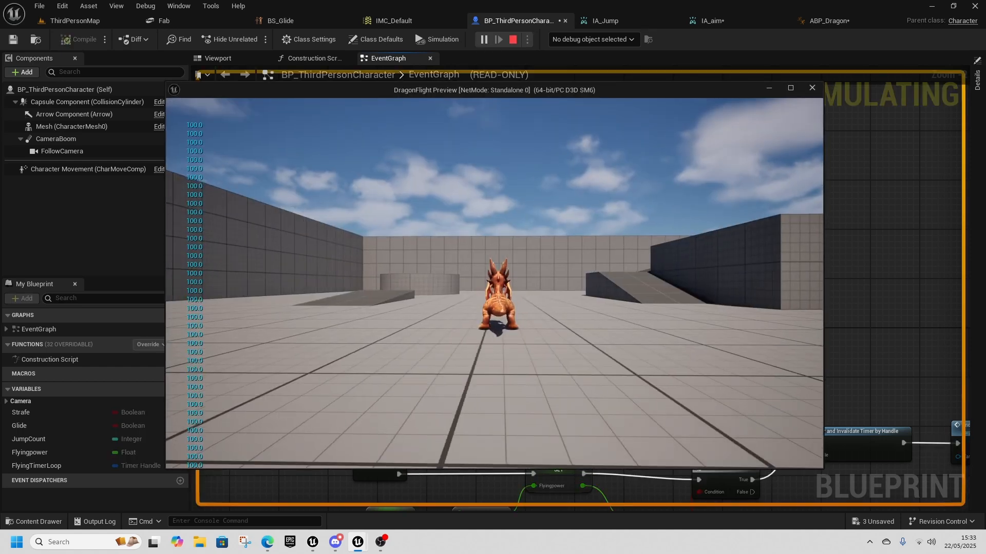
key("space")
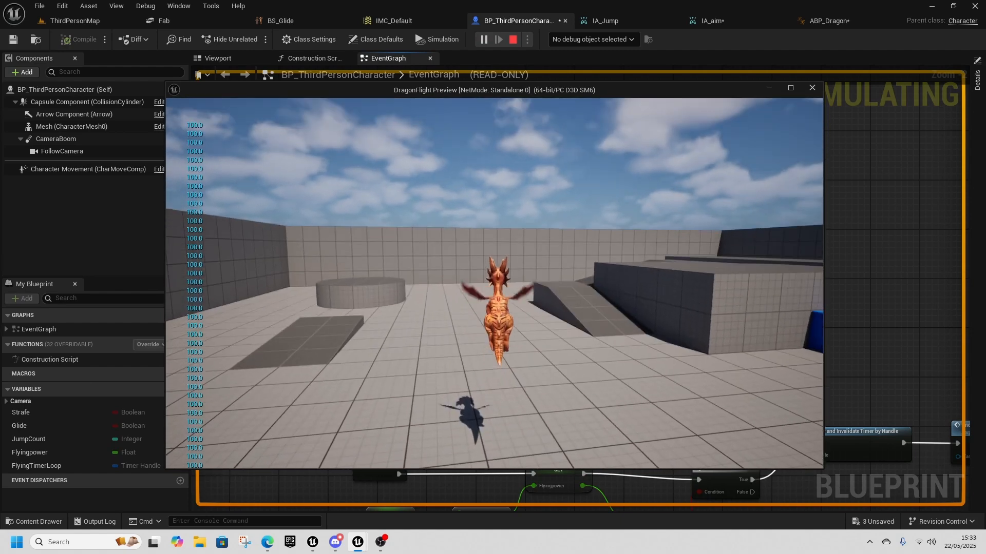
key("w")
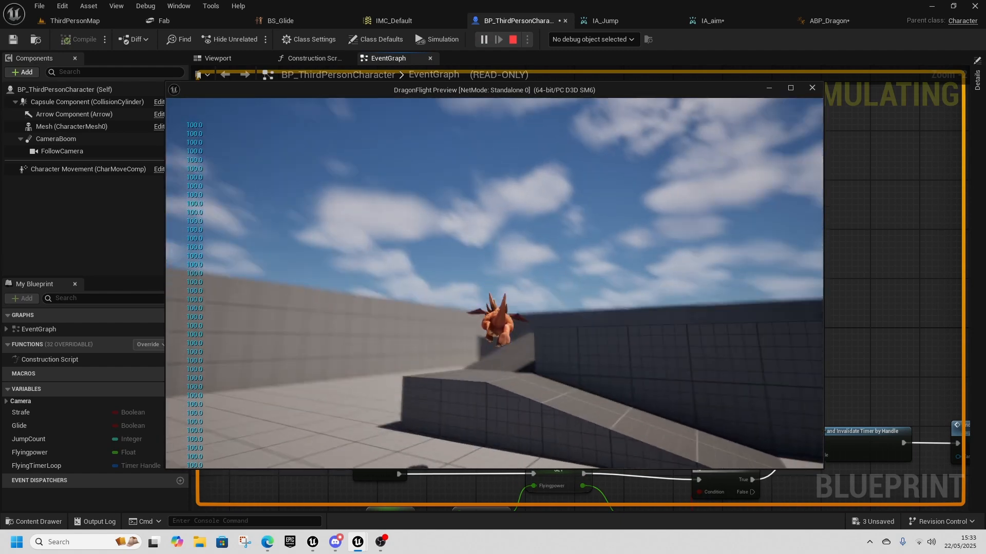
key("s")
key("Escape")
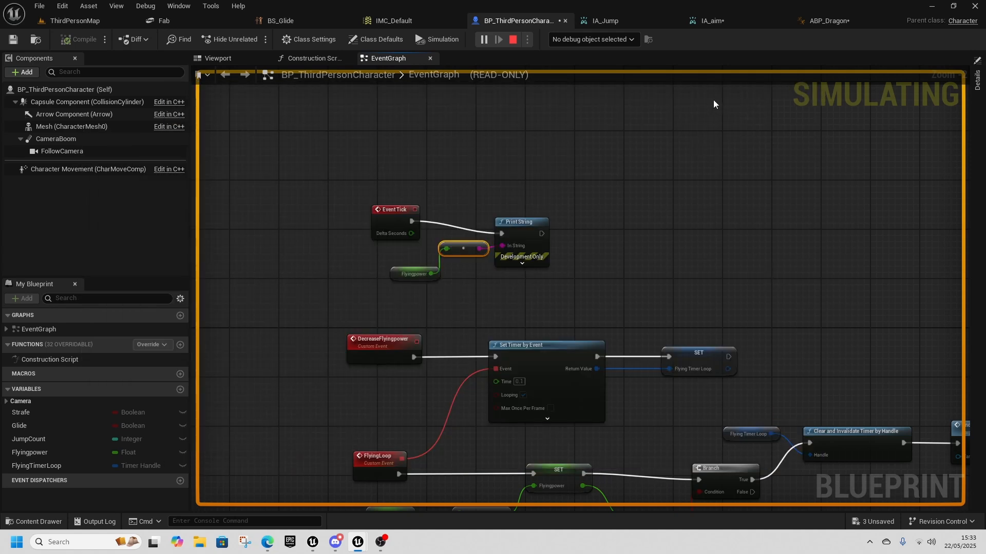
left_click(515, 41)
- Call Decrease Flyingpower after the Flying Set Movement Mode node in the jump graph
right_click_drag(377, 323, 598, 322)
left_click_drag(513, 312, 576, 314)
type("decrease")
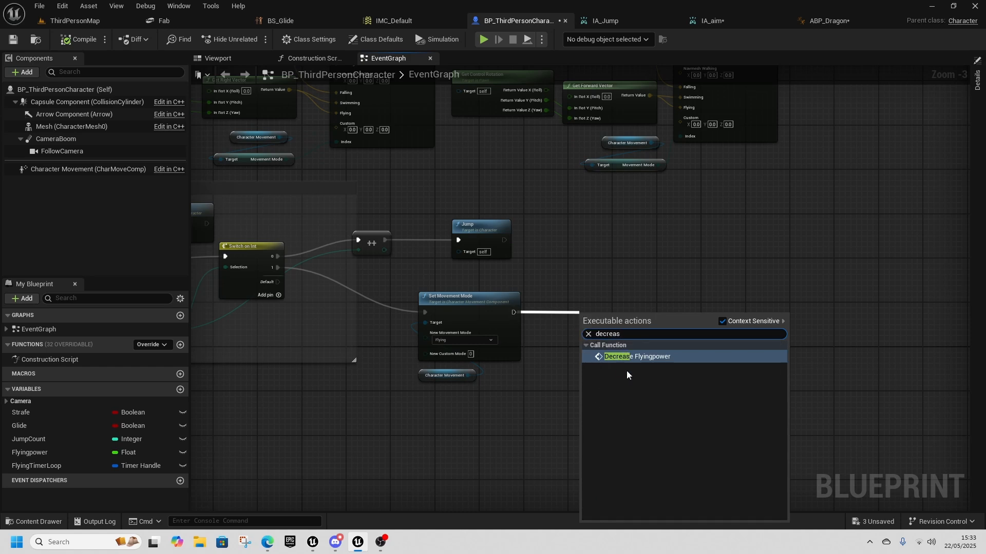
left_click(635, 355)
left_click_drag(616, 316, 598, 304)
- Review the jump graph's wiring and play-test how Flyingpower drains during flight
right_click_drag(416, 296, 689, 317)
right_click_drag(594, 373, 426, 369)
left_click(564, 308)
right_click_drag(565, 308, 468, 305)
left_click(483, 39)
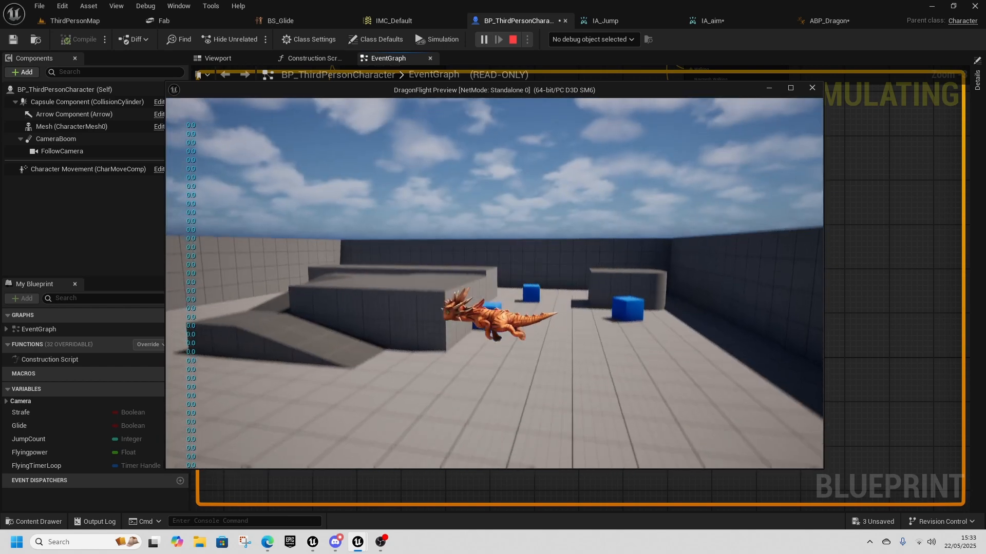
key("Escape")
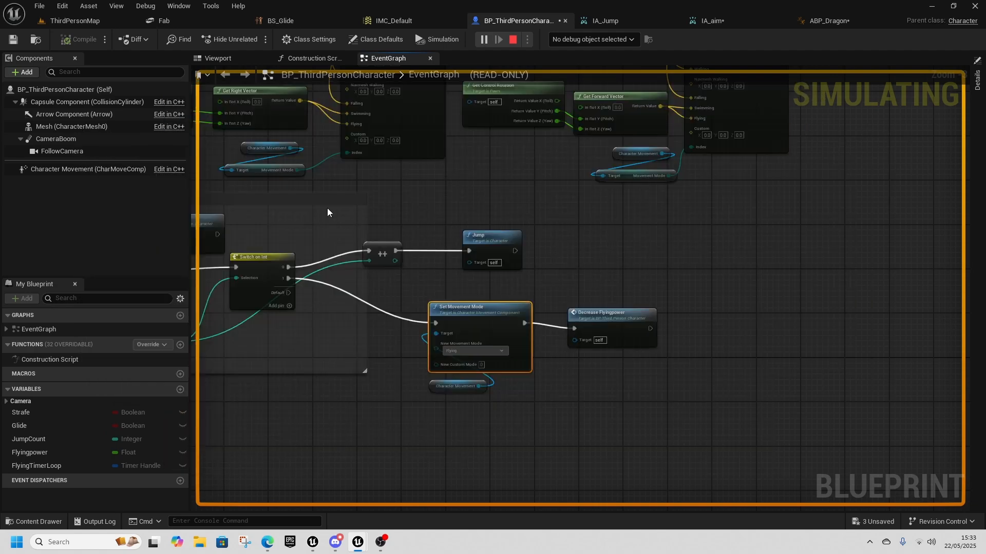
- Duplicate the whole DecreaseFlyingpower and FlyingLoop node group and place the copy beneath the original
scroll(645, 248, "down", 7)
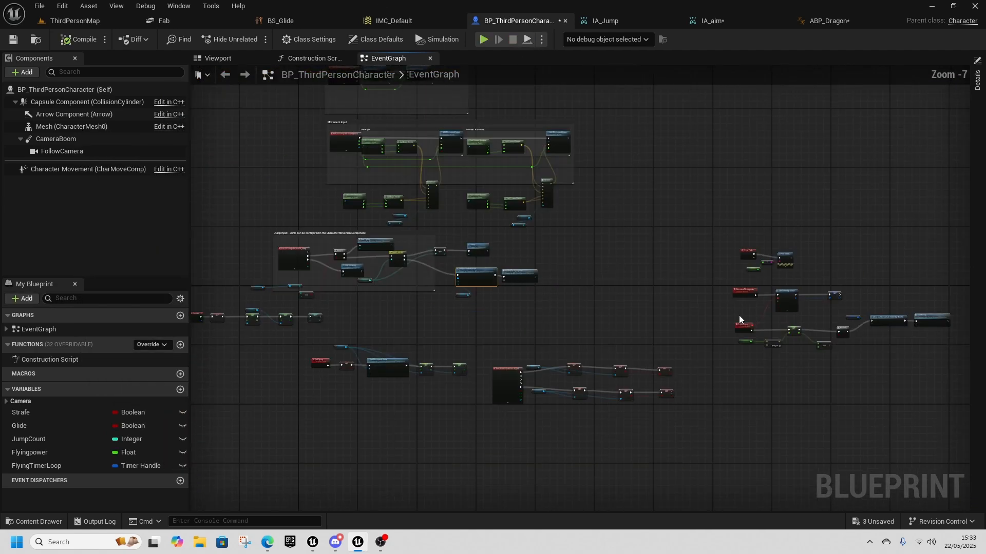
scroll(623, 275, "up", 4)
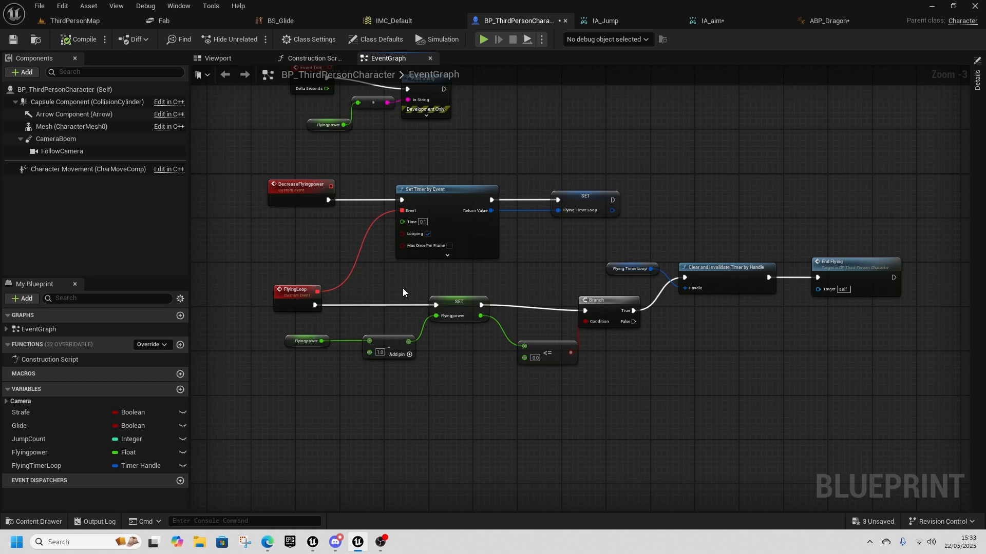
left_click(812, 263)
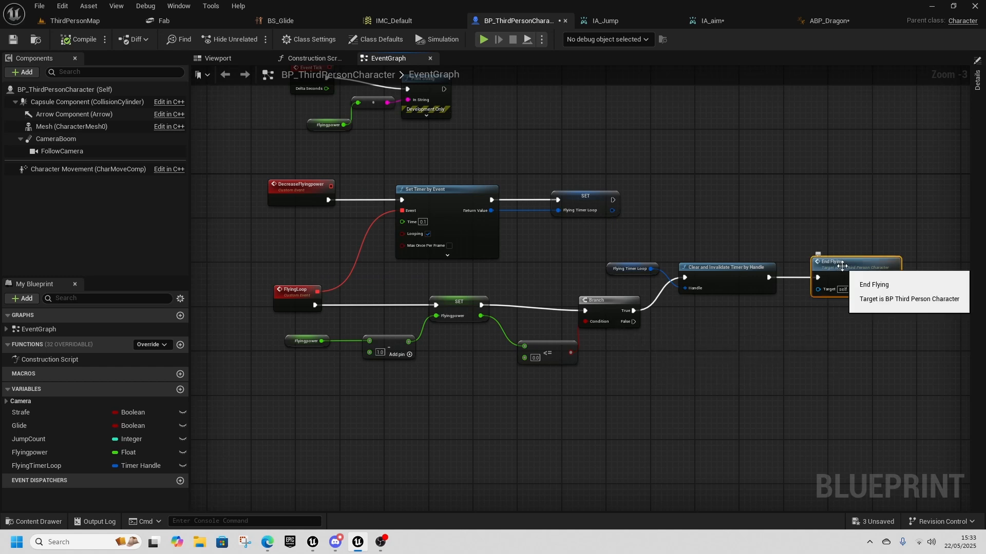
left_click_drag(254, 165, 904, 399)
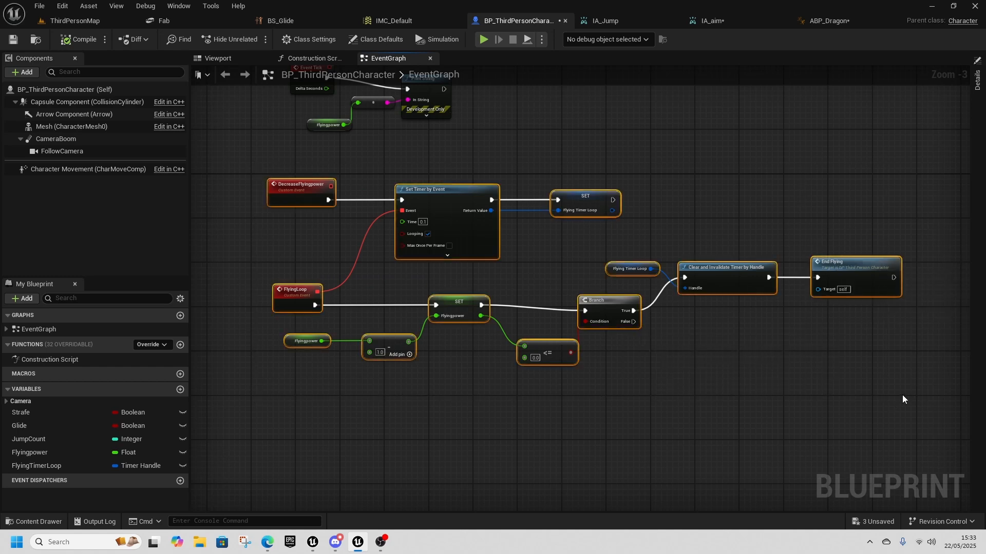
key("ctrl+v")
right_click_drag(698, 390, 721, 310)
left_click_drag(780, 237, 487, 343)
- Rename the copied custom event that starts the duplicated timer as RegenFlying
right_click(315, 331)
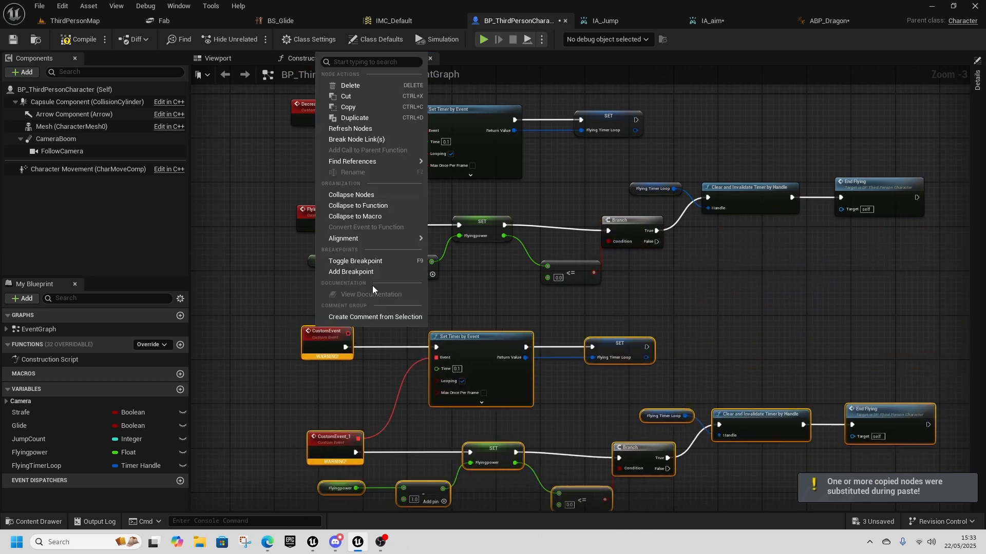
left_click(276, 326)
right_click(321, 335)
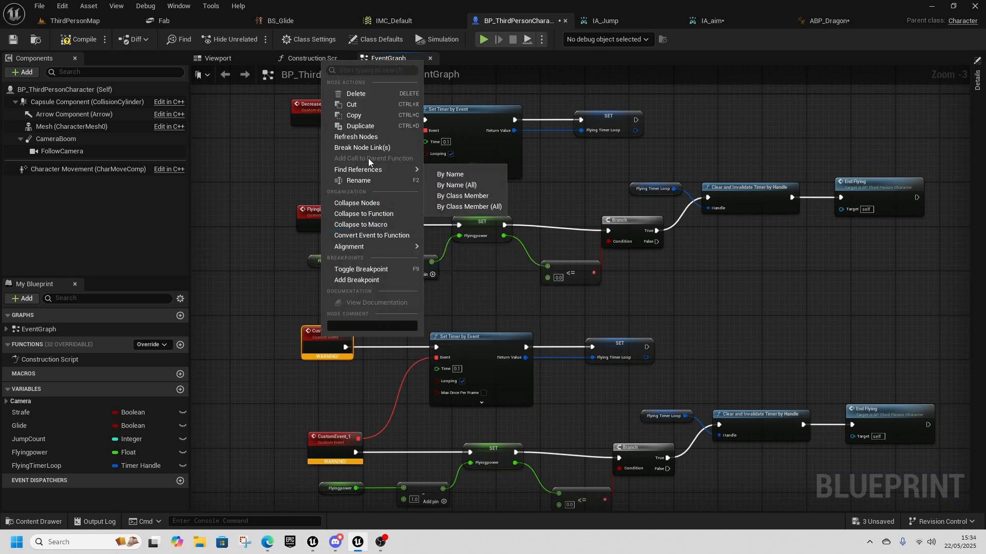
left_click(360, 180)
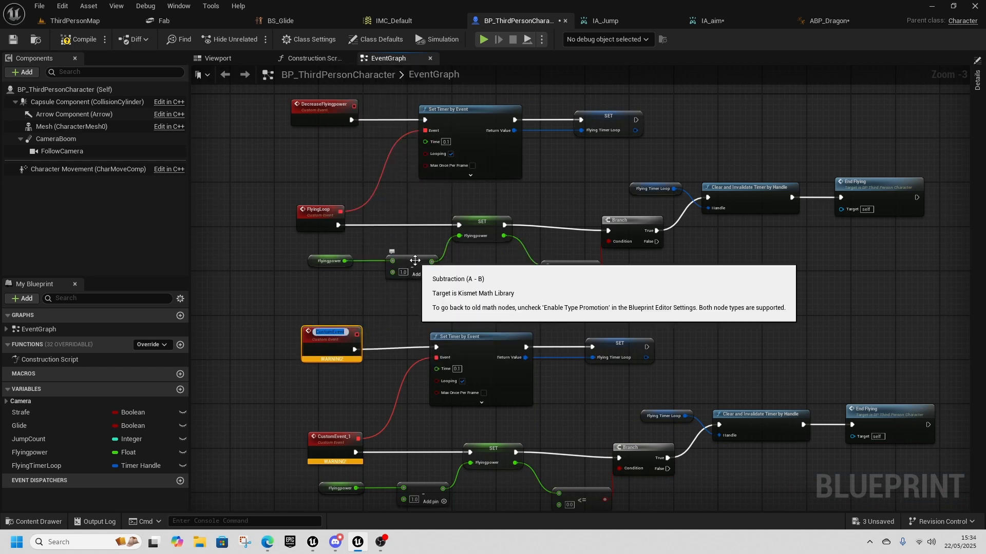
type("RegenFlying")
key("Return")
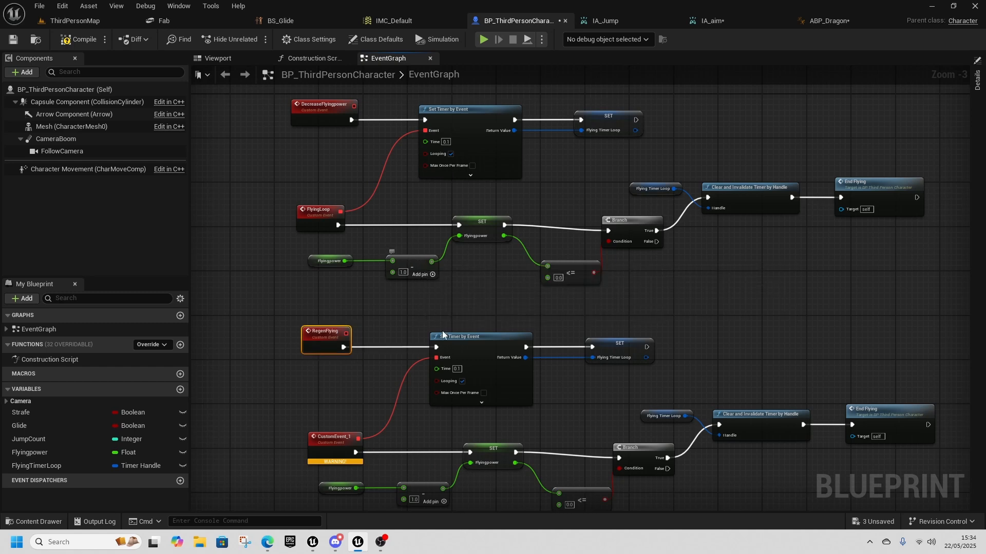
- Rename the copied custom event that feeds the duplicated timer's Event pin as RegenFlyingLoop
right_click_drag(428, 435, 464, 368)
right_click(373, 367)
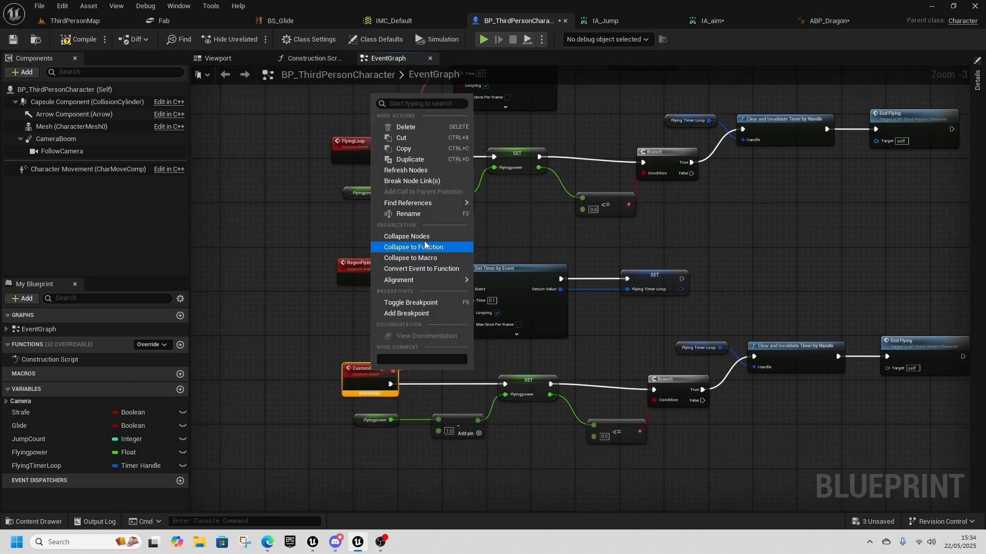
left_click(409, 214)
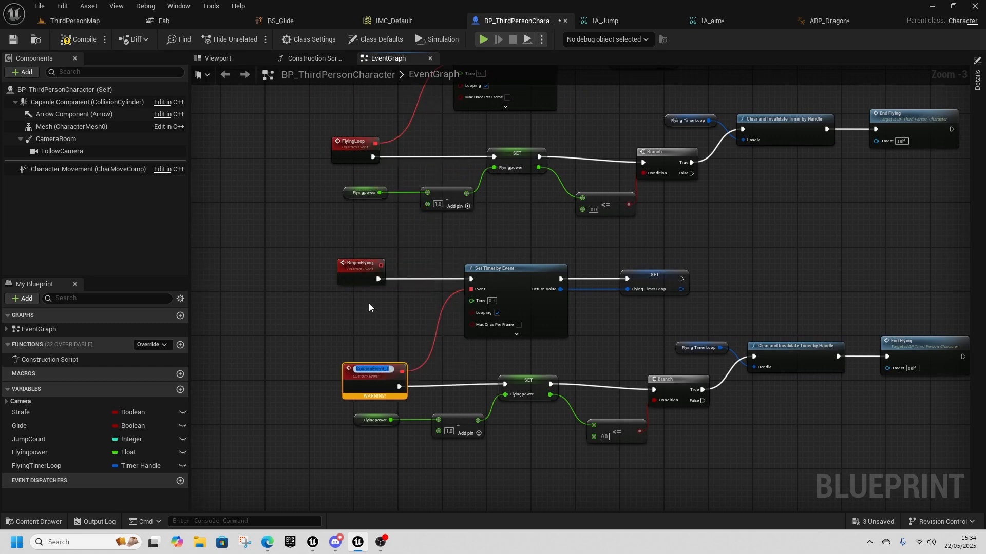
type("Rege")
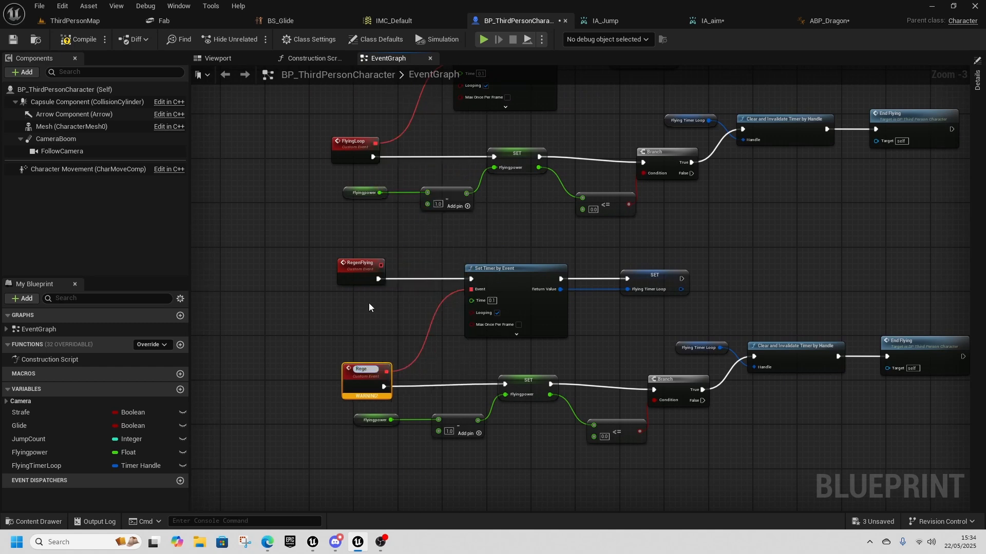
type("nFlying")
key("Escape")
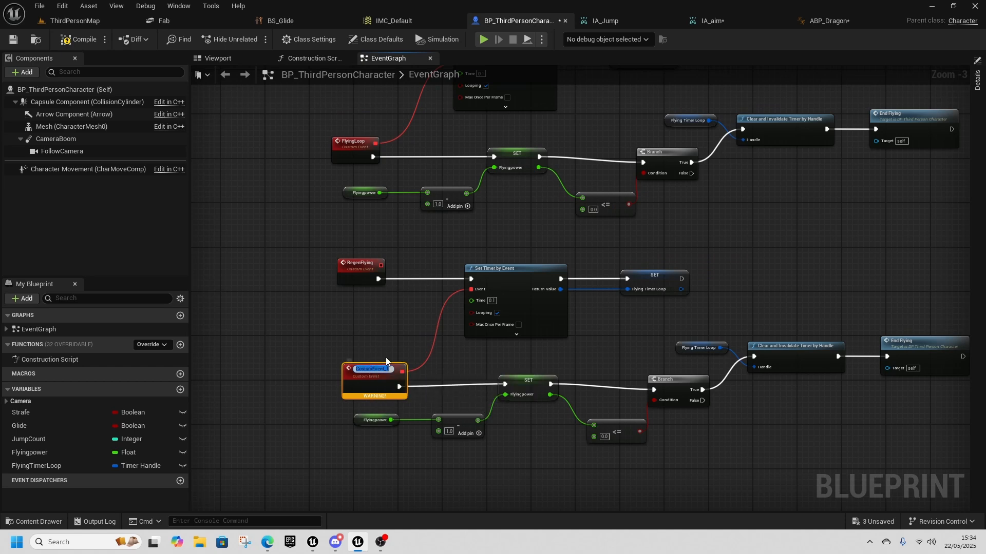
type("Re")
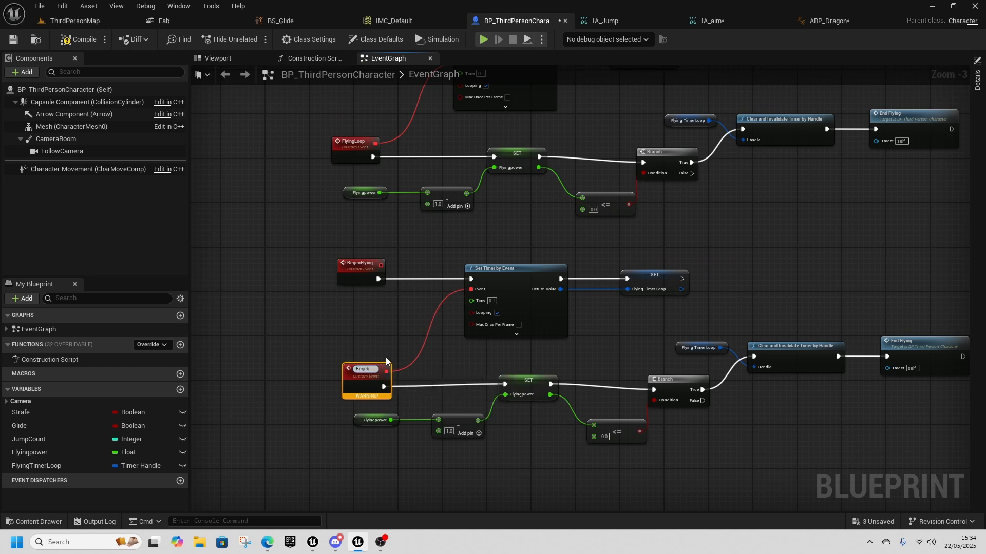
type("genFlyingLoop")
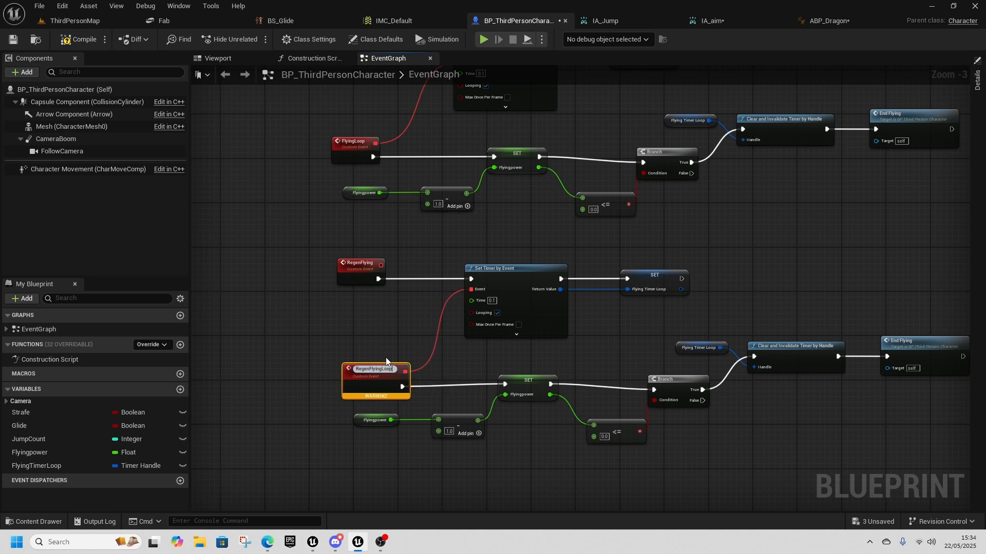
key("Return")
- Replace the copied Flying Timer Loop setter by promoting the RegenFlying timer's return value to a variable named RegebTimerLoop
right_click_drag(733, 371, 610, 382)
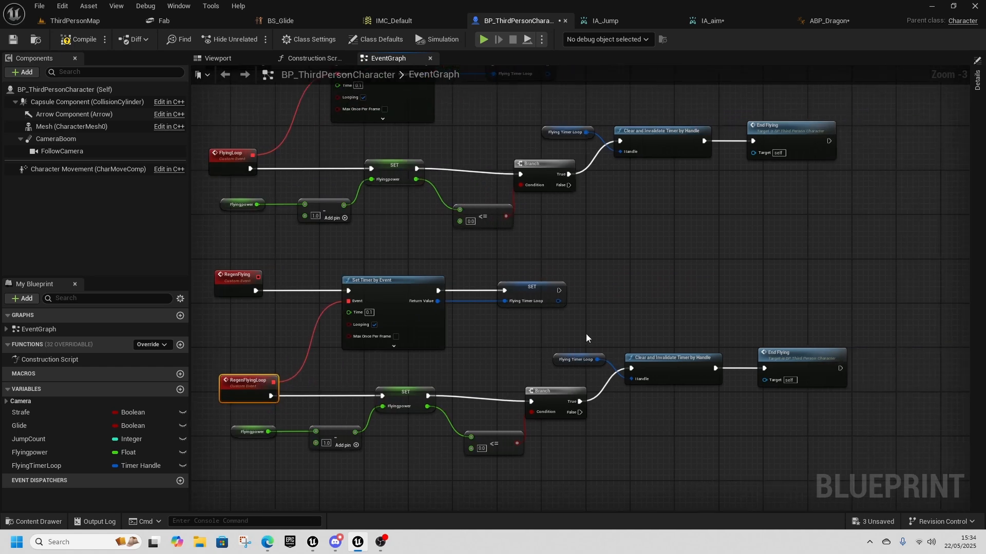
left_click(550, 286)
key("Delete")
left_click_drag(441, 303, 546, 303)
left_click(594, 361)
right_click(46, 480)
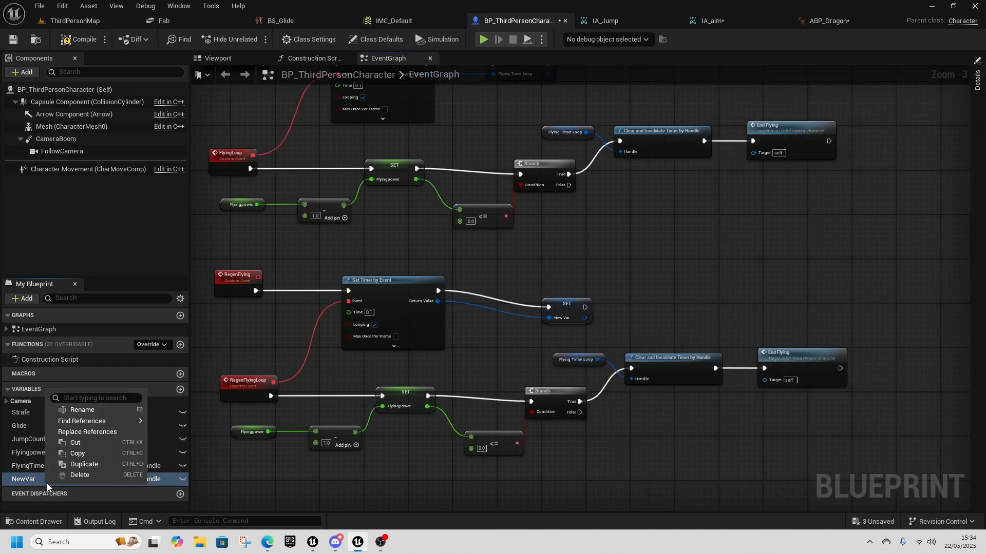
left_click(101, 410)
type("Regeb")
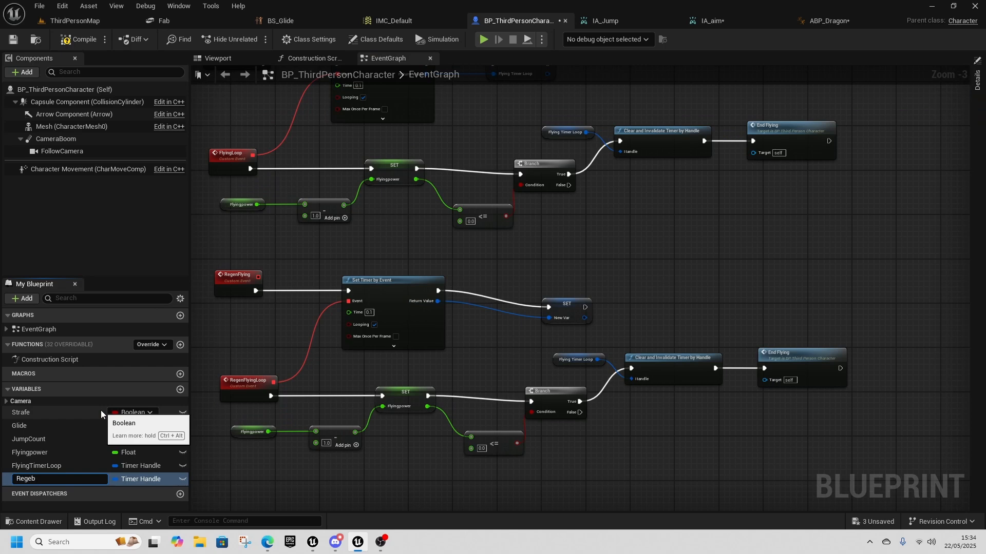
type("TimerLoop")
key("Return")
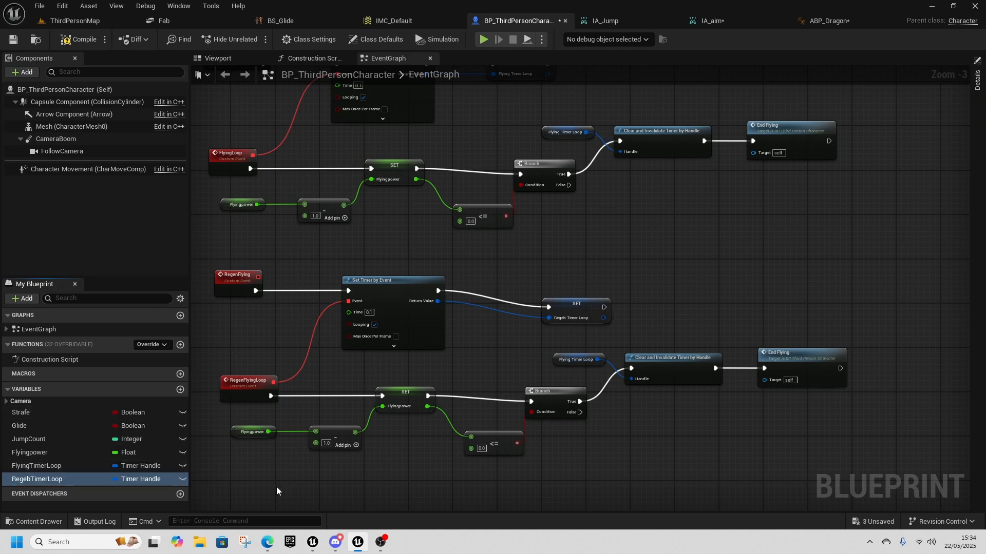
- Replace the Flying Timer Loop getter on the duplicated Clear and Invalidate Timer by Handle node with a RegebTimerLoop getter
left_click_drag(26, 479, 562, 361)
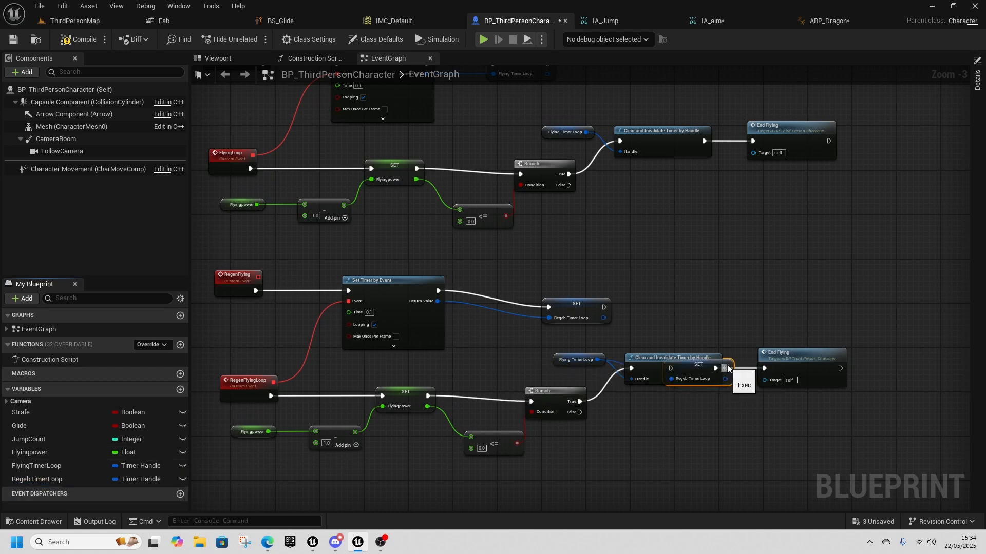
left_click(570, 359)
key("Delete")
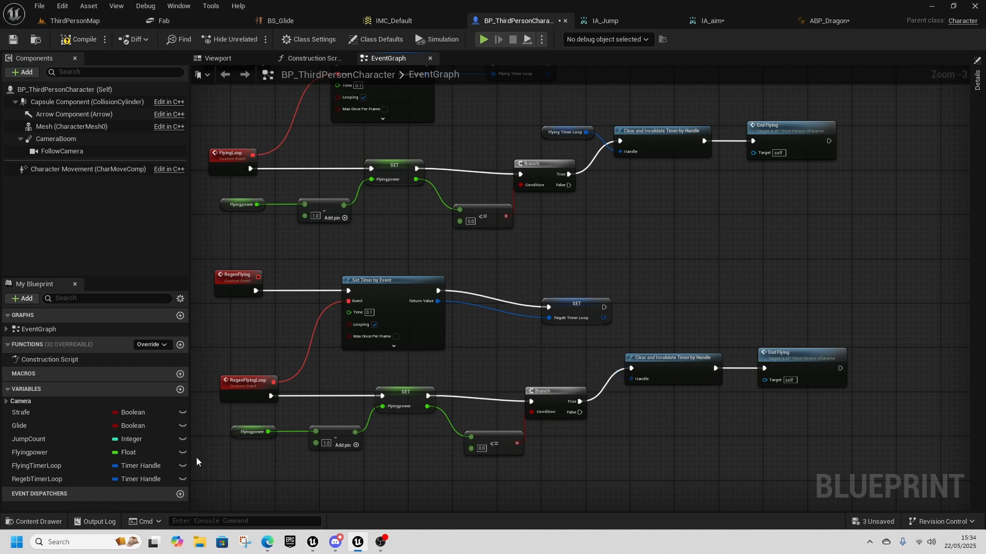
left_click(35, 480)
left_click_drag(35, 481, 646, 380)
left_click(580, 375)
- Delete the regen loop's <= check and replace its subtraction with an Add of 0.25 feeding the Flyingpower setter
scroll(601, 450, "up", 2)
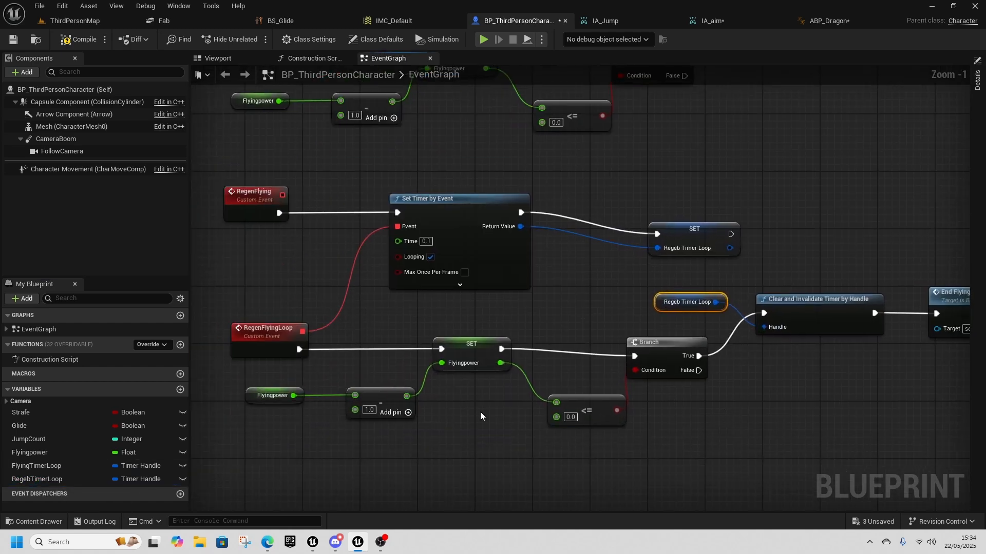
left_click(574, 420)
key("Delete")
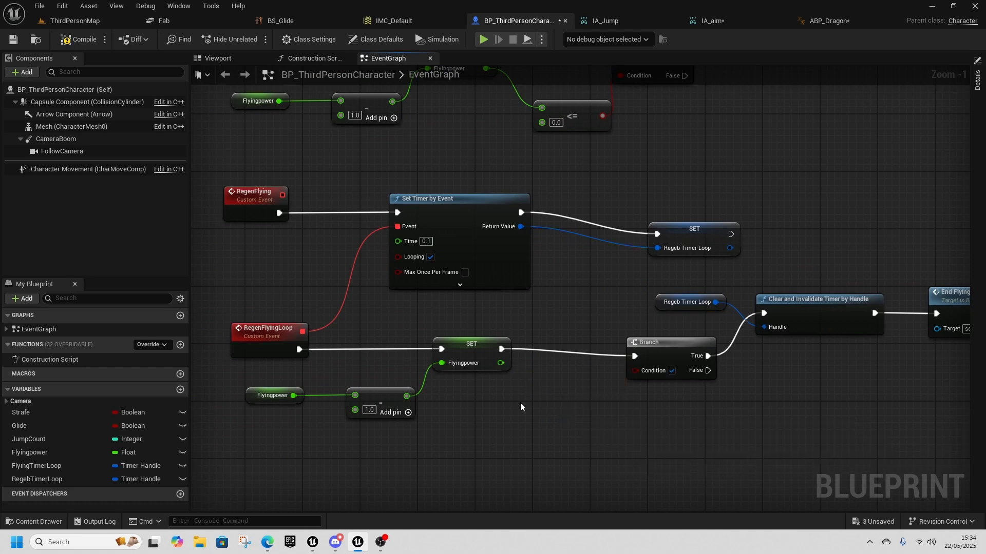
left_click(393, 391)
key("Delete")
left_click_drag(294, 396, 338, 393)
type("+")
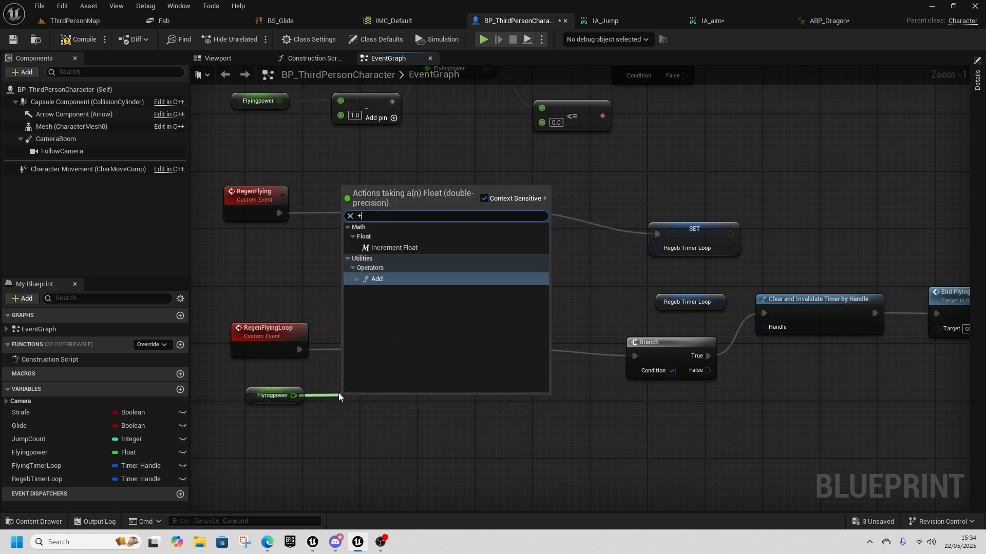
key("Return")
left_click(362, 417)
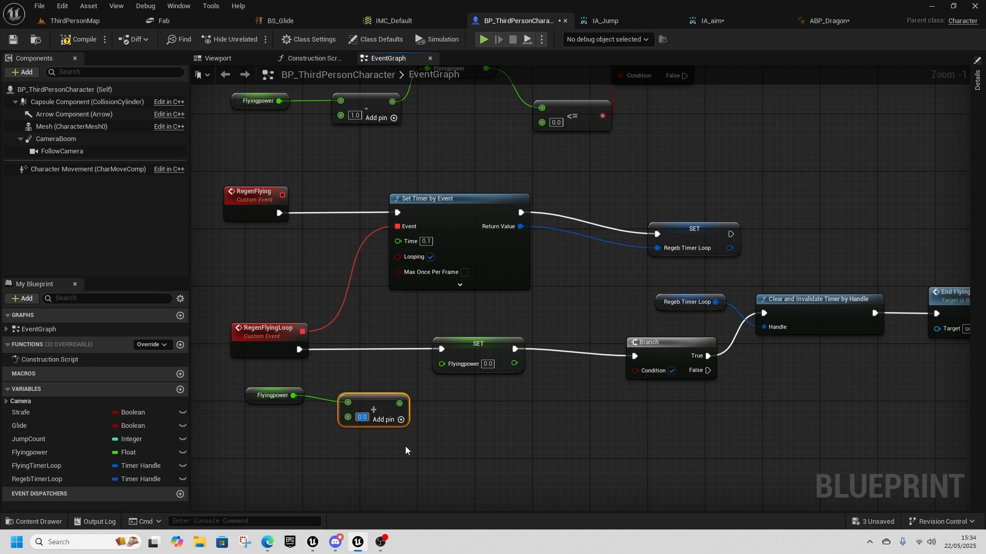
type("0.25")
left_click_drag(402, 404, 443, 363)
- Compare the regenerated Flyingpower with a Greater Equal check of 100 and wire it to the Branch condition
right_click_drag(532, 398, 373, 420)
left_click_drag(343, 382, 425, 432)
type(">")
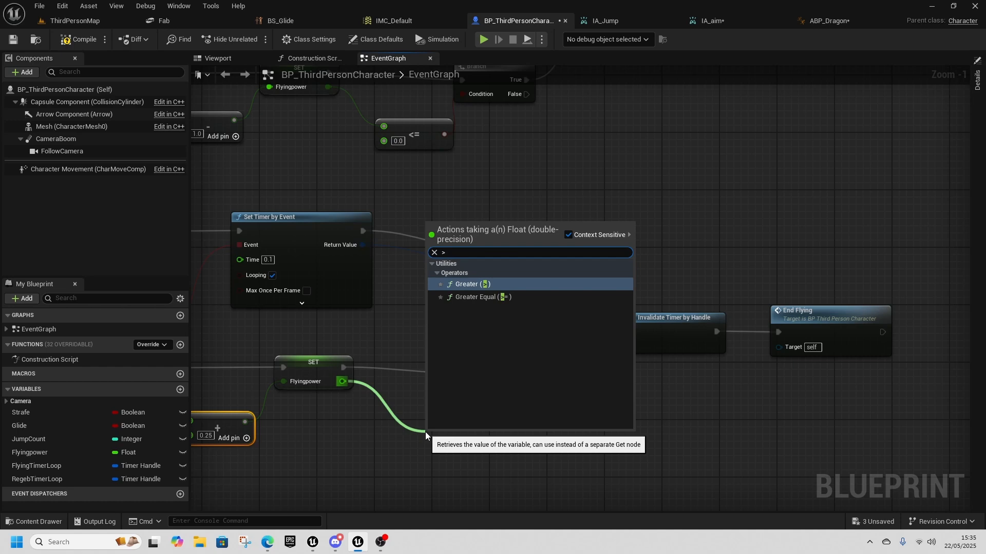
left_click(479, 297)
left_click_drag(452, 437, 416, 417)
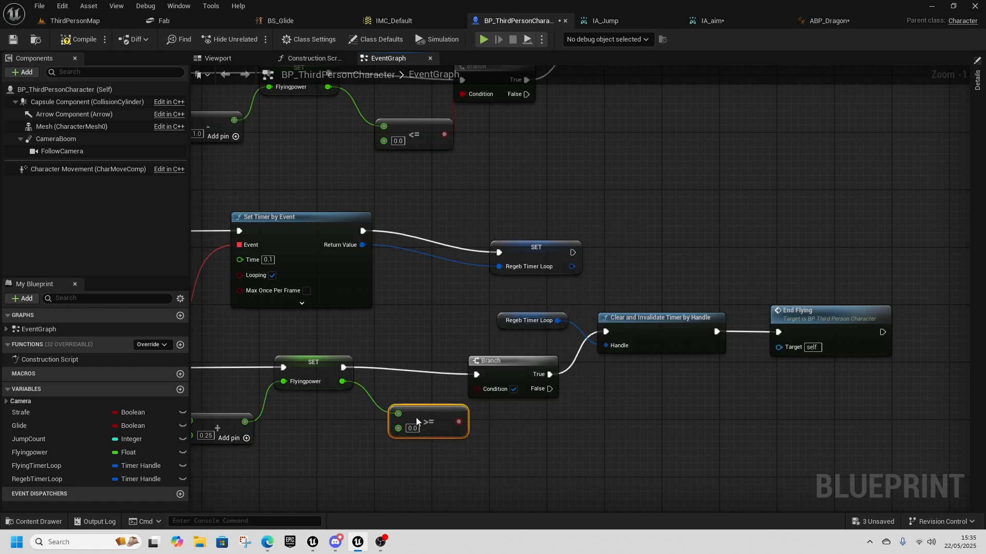
type("100")
key("Return")
left_click(532, 445)
left_click_drag(466, 422, 486, 391)
- Delete the End Flying call from the regen group and align the Regeb Timer Loop setter and >= node
right_click_drag(763, 332, 694, 367)
left_click(745, 353)
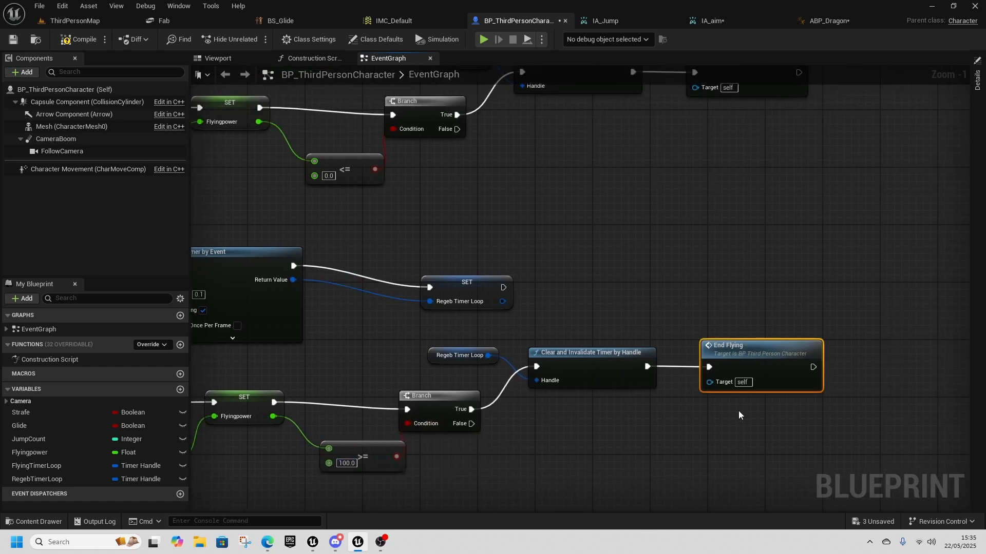
key("Delete")
left_click_drag(477, 283, 434, 261)
right_click_drag(360, 451, 512, 409)
left_click_drag(511, 409, 490, 405)
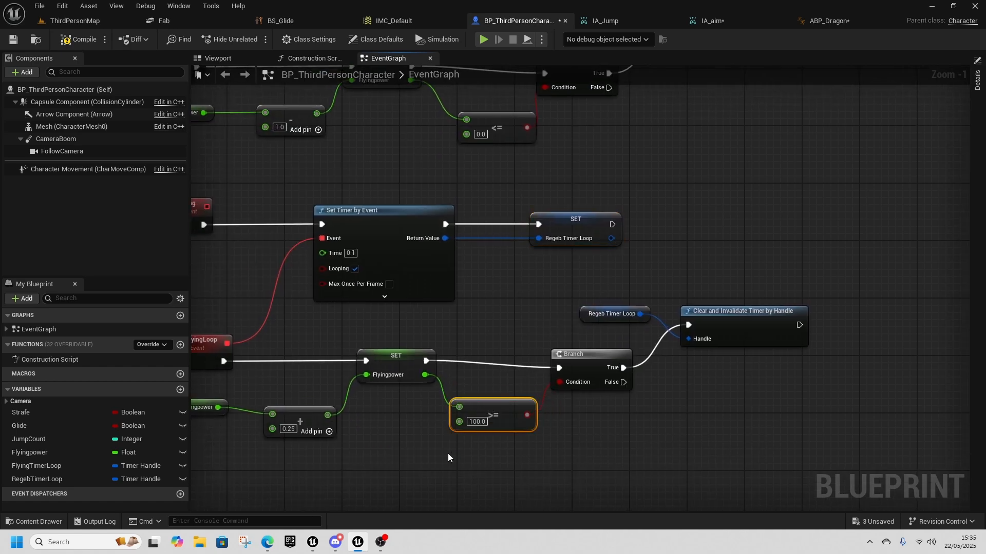
- Shift the regen loop's Flyingpower getter, Add, setter and >= nodes away from the Branch to free up space
right_click_drag(453, 451, 567, 461)
right_click_drag(376, 320, 488, 433)
scroll(521, 376, "down", 2)
right_click_drag(592, 297, 630, 290)
right_click_drag(593, 422, 617, 346)
left_click_drag(507, 389, 692, 442)
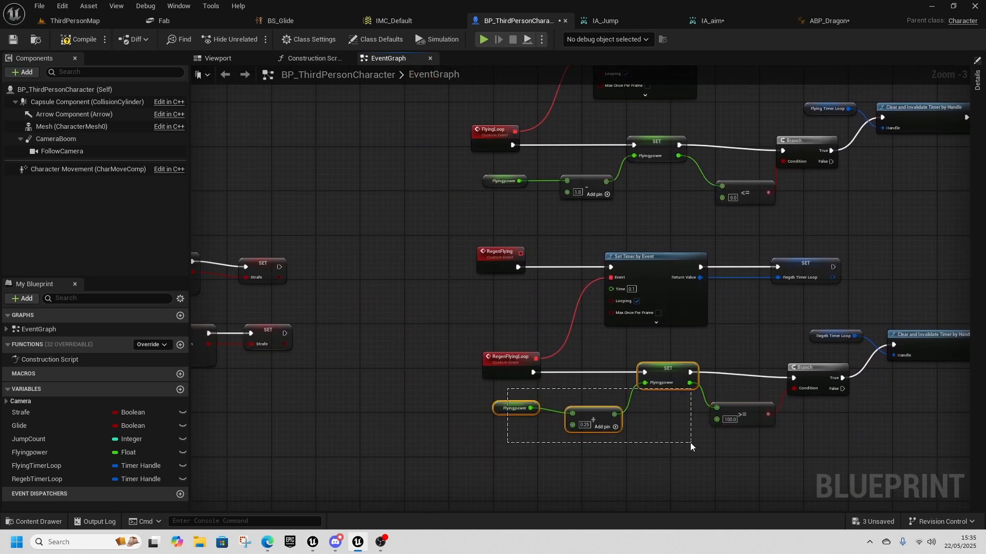
left_click_drag(503, 382, 697, 439)
left_click_drag(512, 386, 681, 411)
right_click_drag(739, 443, 572, 402)
left_click(670, 415)
- Add an OR node from the >= 100 result and wire its output to the regen Branch condition
left_click_drag(569, 397, 626, 416)
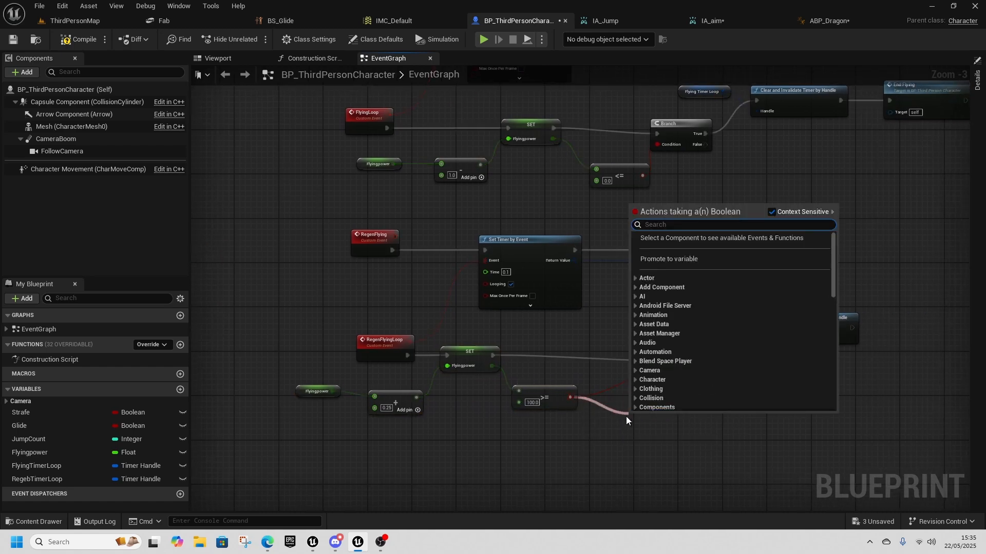
type("or")
left_click(709, 252)
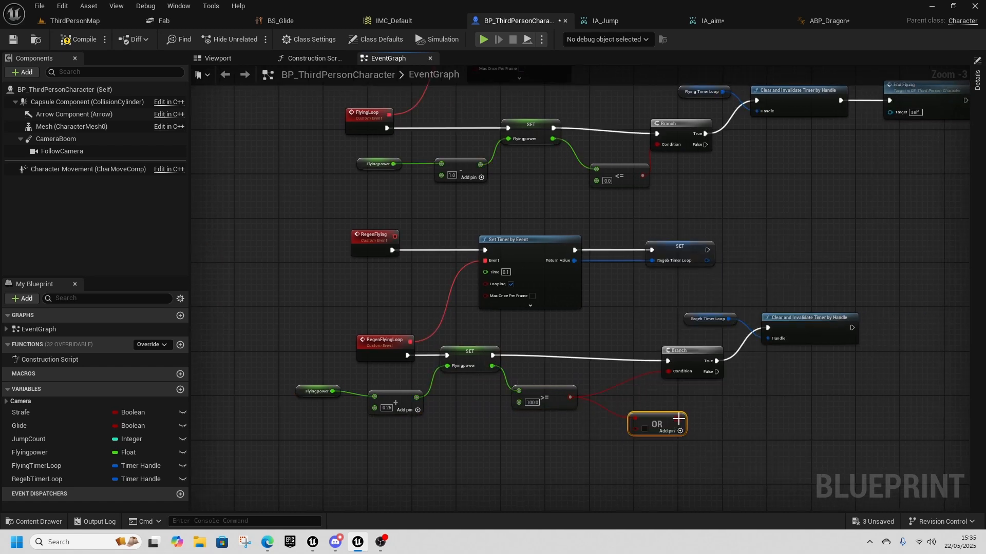
- Add an Is Flying check on Character Movement and connect its result to the OR node's second input
left_click_drag(78, 170, 500, 458)
type("is f")
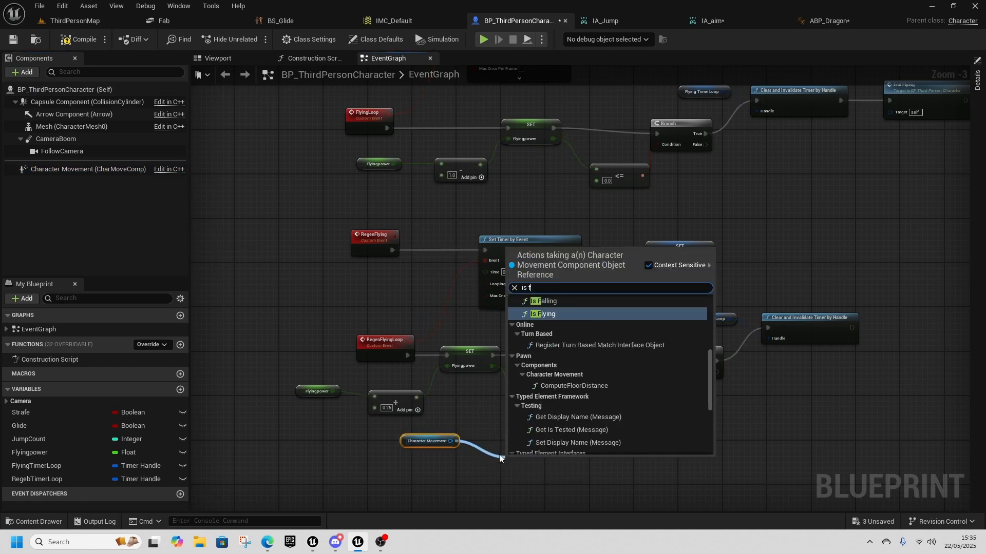
type("ly")
left_click(543, 353)
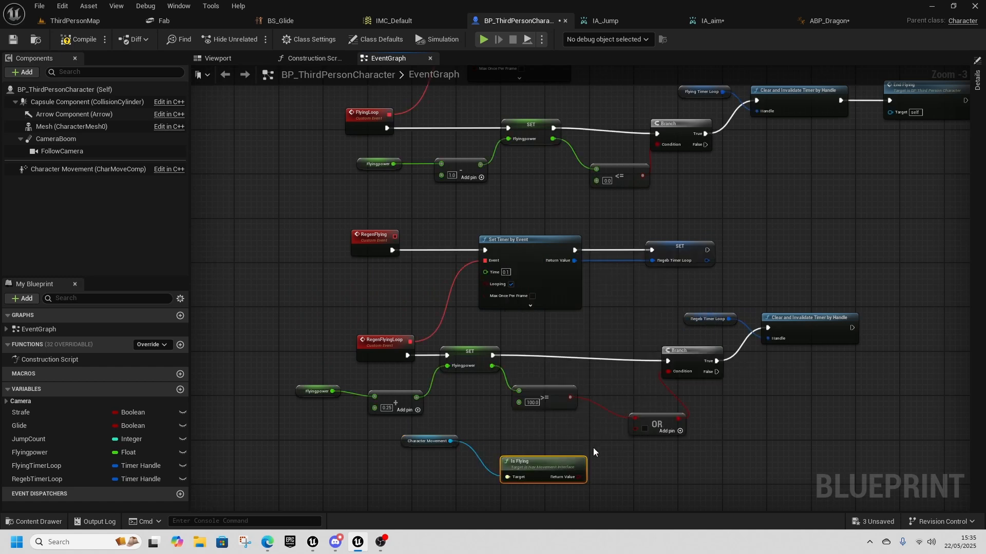
left_click_drag(578, 477, 636, 418)
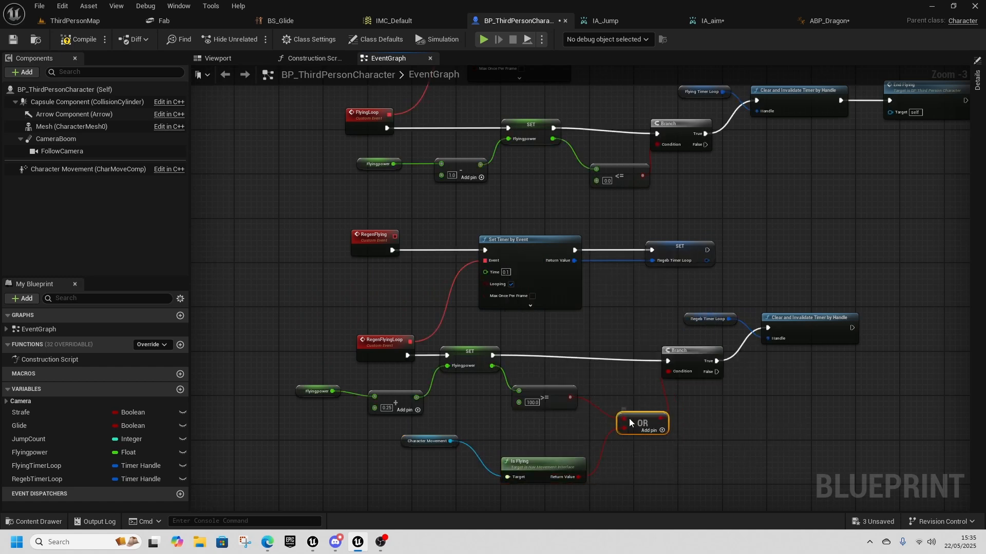
- Tidy the regen loop by repositioning the OR, Is Flying and Clear and Invalidate Timer by Handle nodes
left_click(537, 403)
left_click(702, 369)
left_click_drag(643, 424, 627, 403)
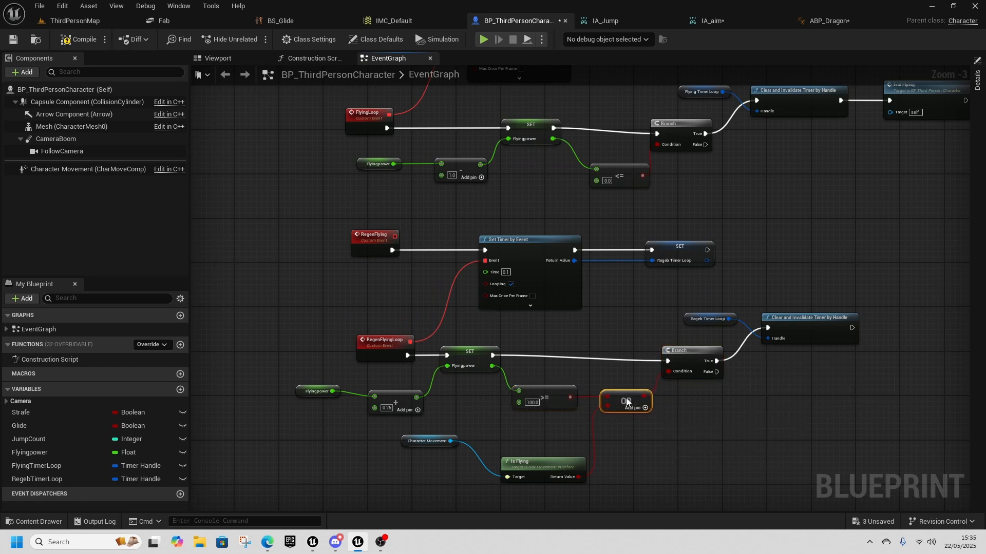
left_click(536, 406)
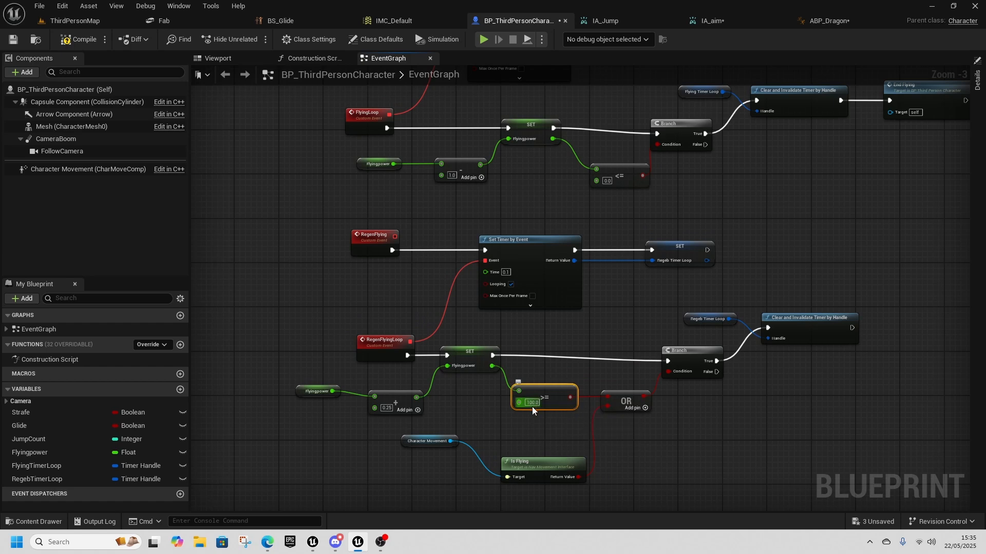
right_click_drag(507, 423, 549, 410)
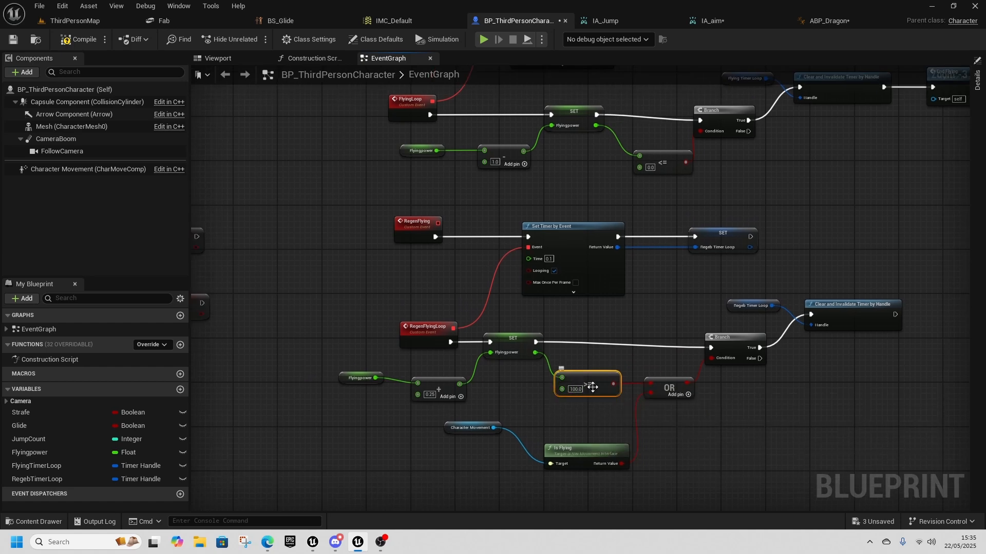
right_click_drag(584, 406, 488, 370)
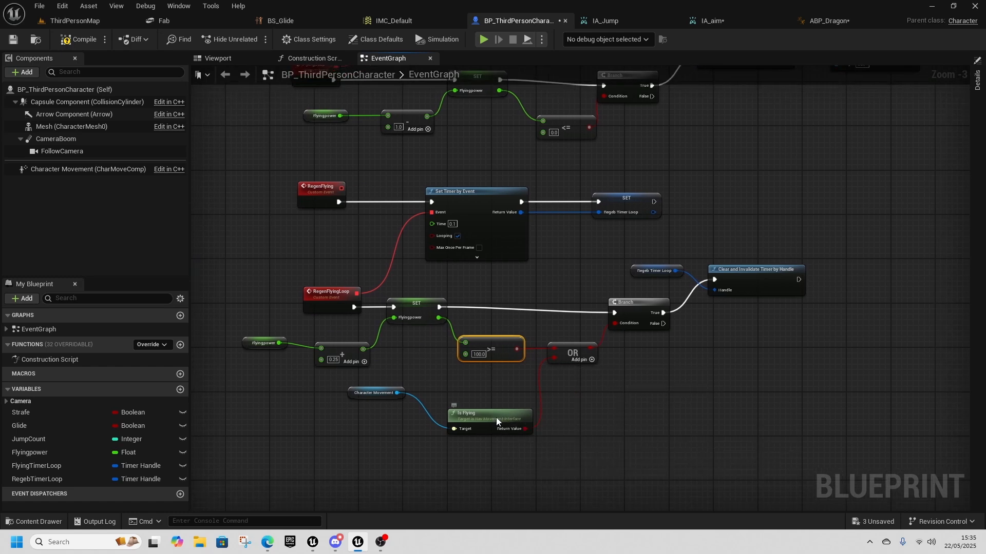
left_click_drag(497, 423, 492, 396)
left_click(576, 359)
mouse_move(749, 276)
left_mouse_down()
mouse_move(747, 294)
mouse_move(755, 282)
left_mouse_up()
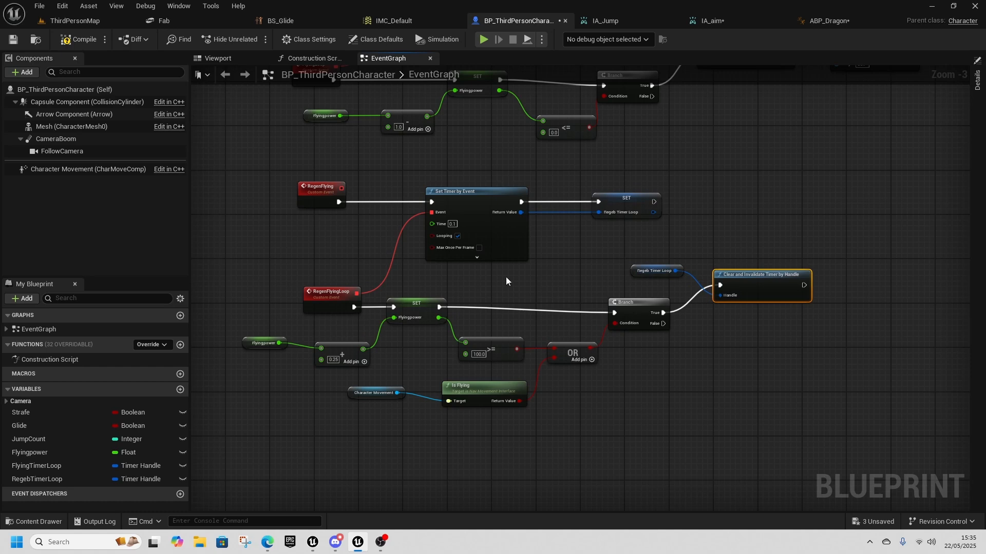
- Call Regen Flying after the Jump Count setter that follows the Gravity Scale 1.5 and Air Control 0.35 setters
scroll(506, 281, "down", 1)
mouse_move(414, 299)
right_mouse_down()
mouse_move(458, 335)
mouse_move(698, 313)
right_mouse_up()
mouse_move(343, 225)
right_mouse_down()
mouse_move(712, 266)
mouse_move(544, 257)
mouse_move(614, 256)
right_mouse_up()
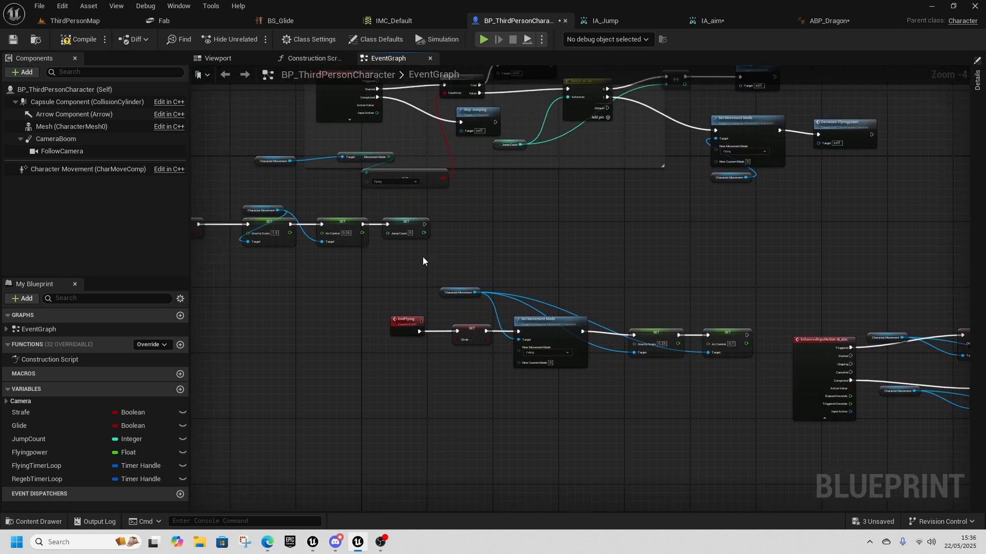
right_click_drag(378, 266, 589, 282)
scroll(337, 238, "up", 2)
right_click_drag(748, 306, 445, 312)
left_click_drag(482, 250, 544, 253)
type("regen")
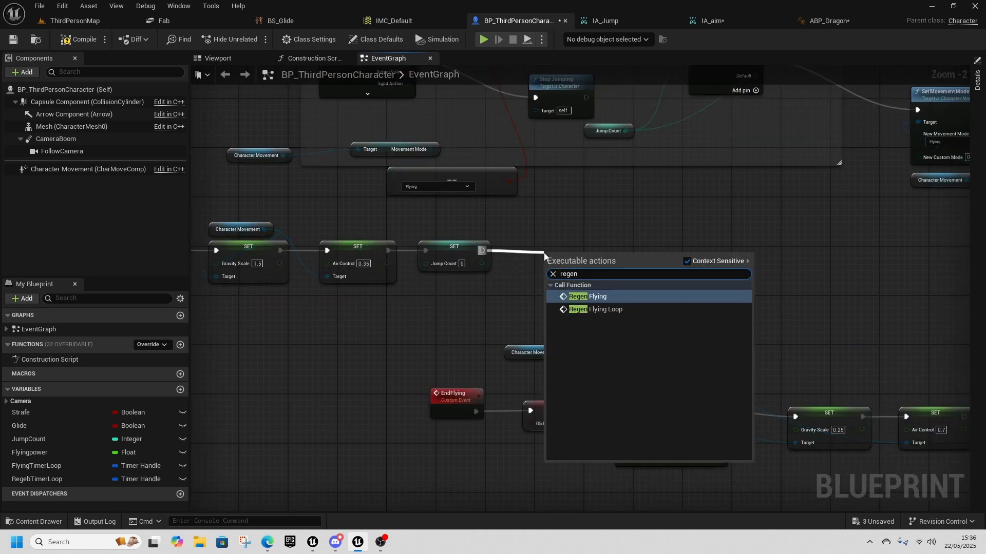
left_click(597, 297)
- Start a play preview to test how Flyingpower drains and regenerates
scroll(663, 273, "down", 2)
right_click_drag(757, 305, 429, 332)
right_click_drag(456, 217, 513, 249)
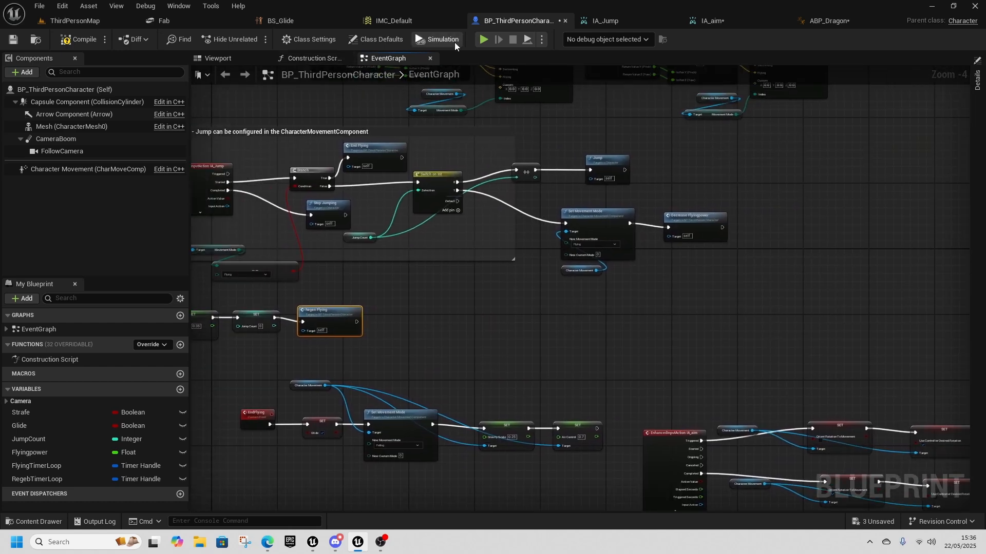
left_click(484, 39)
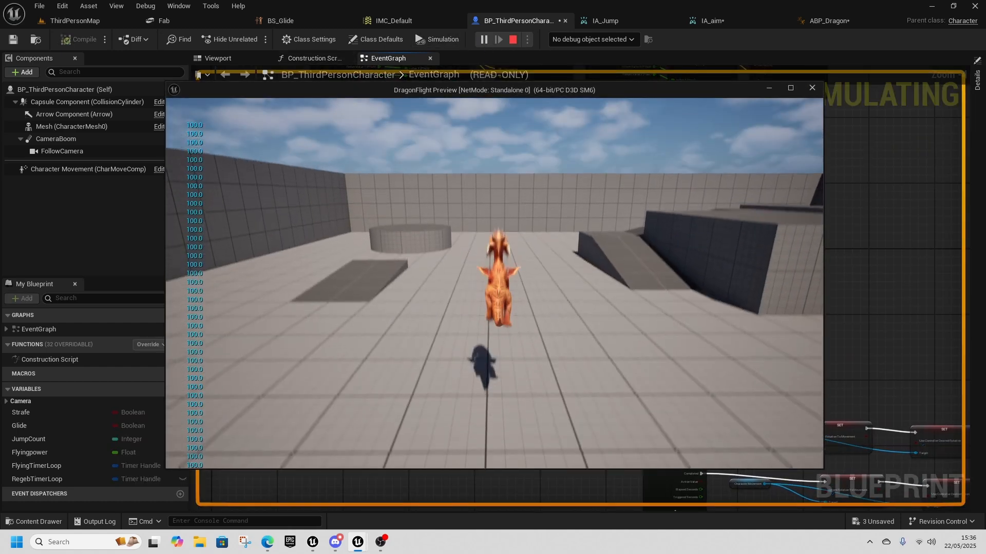
- Make the dragon jump and move in the play preview while checking the Flyingpower read-out, and end the preview
key("space")
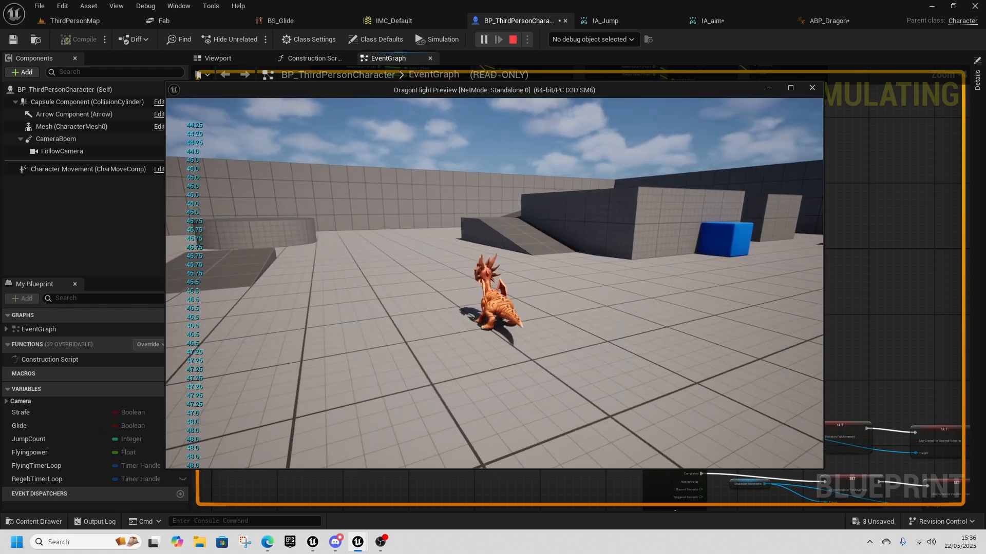
key("w")
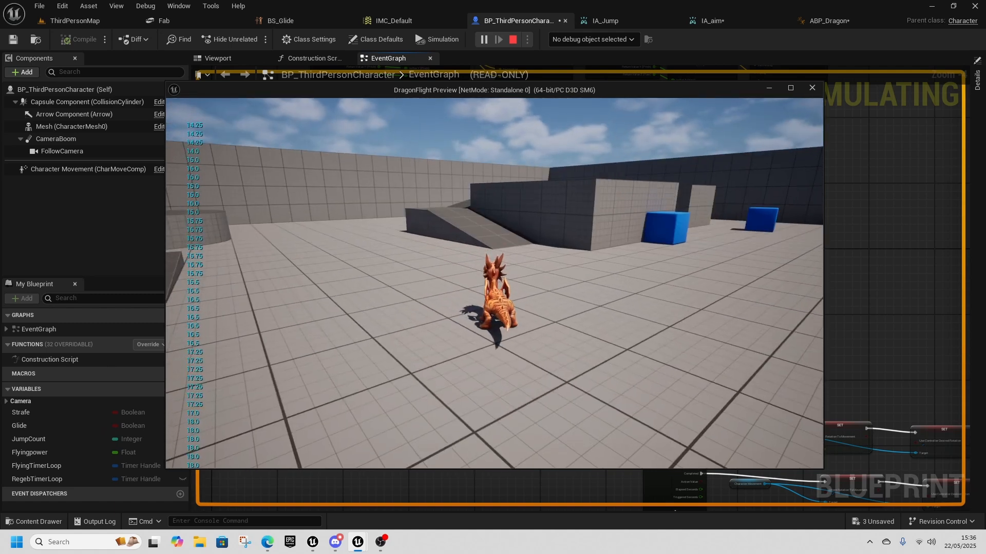
key("alt+Tab")
key("alt+Tab")
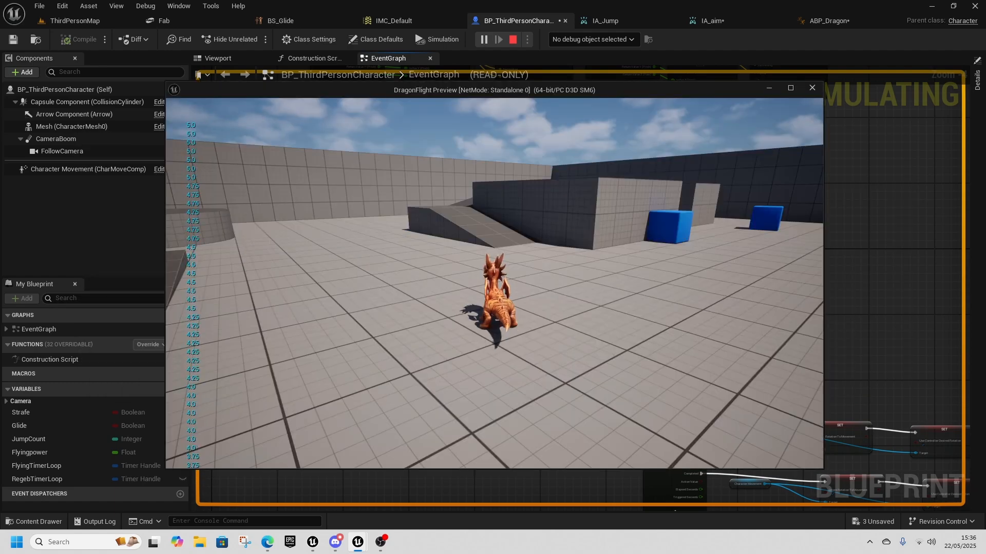
key("Escape")
- Insert an OR Boolean node between the FlyingLoop's <= 0.0 comparison and its Branch condition
right_click_drag(433, 300, 562, 305)
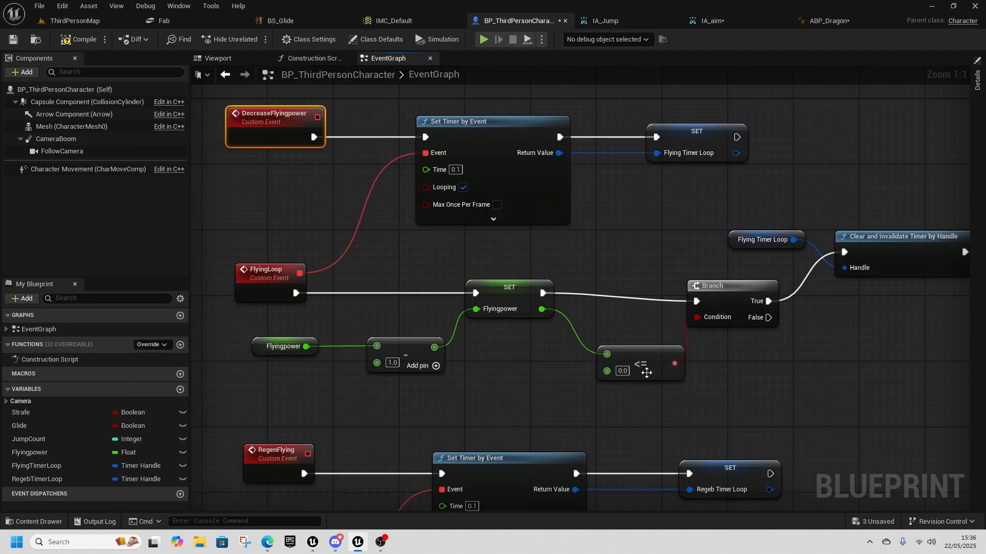
left_click(623, 337)
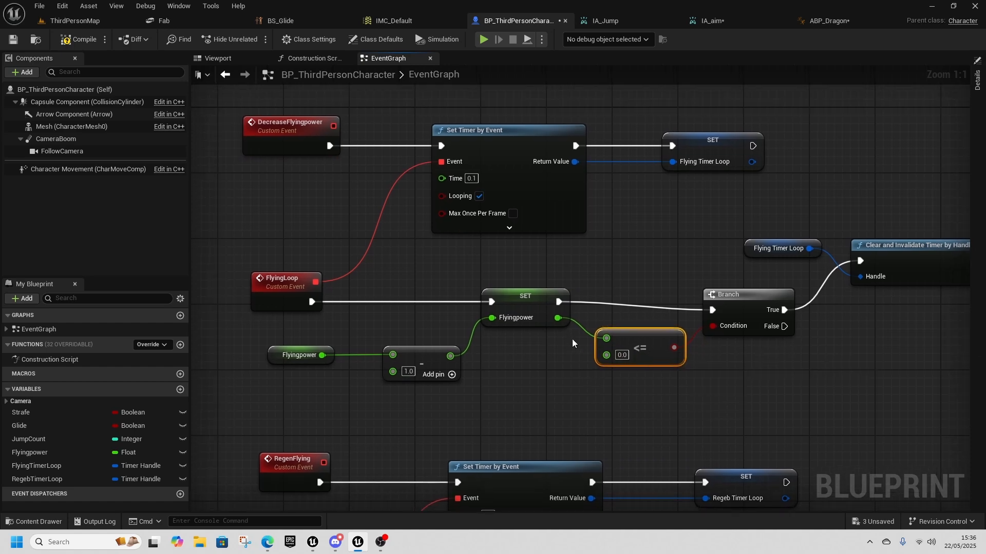
right_click_drag(670, 346, 563, 282)
left_click_drag(564, 281, 610, 312)
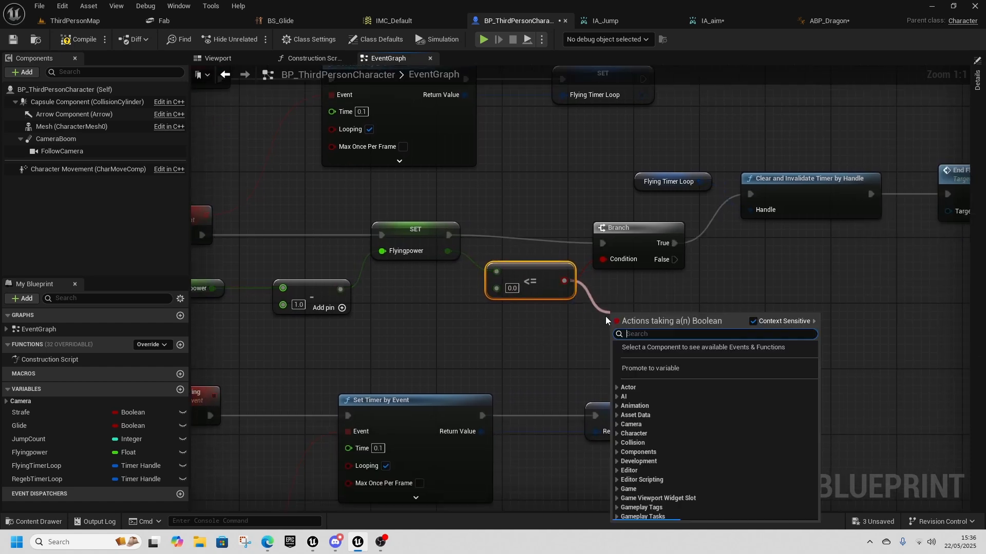
scroll(519, 336, "down", 1)
right_click_drag(518, 336, 559, 370)
left_click(519, 333)
left_click_drag(601, 322, 636, 348)
type("or")
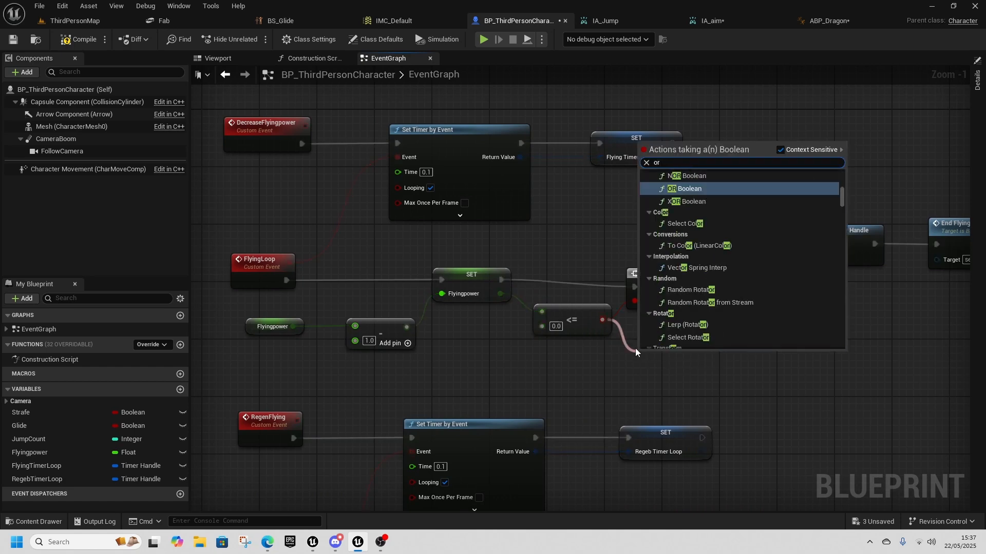
left_click(685, 189)
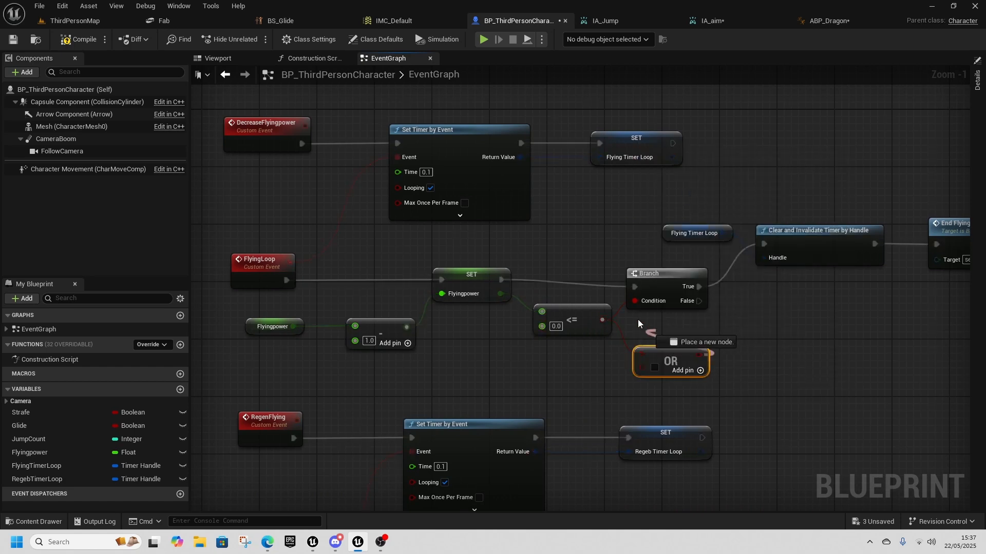
- Add an Is Falling check on Character Movement and connect its result to the second input of the FlyingLoop's OR node
right_click_drag(484, 375, 559, 343)
right_click(559, 343)
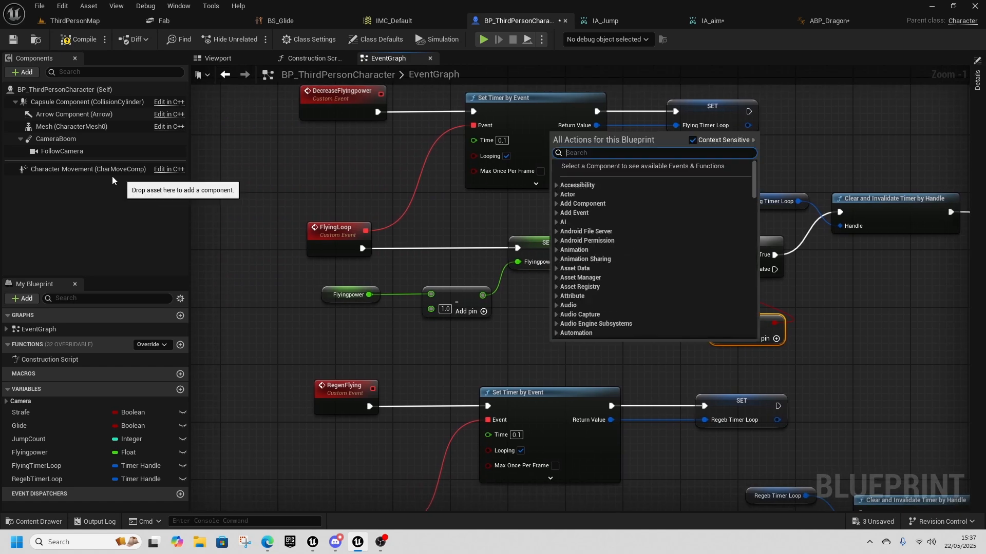
left_click(85, 168)
left_click_drag(85, 169, 432, 358)
left_click_drag(498, 359, 549, 347)
type("is fall")
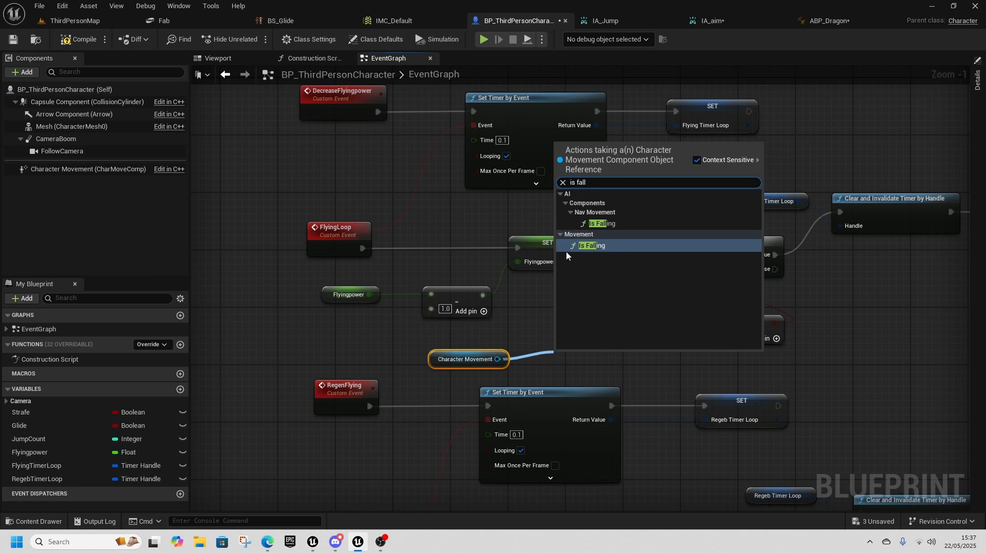
key("Return")
left_click_drag(717, 337, 717, 335)
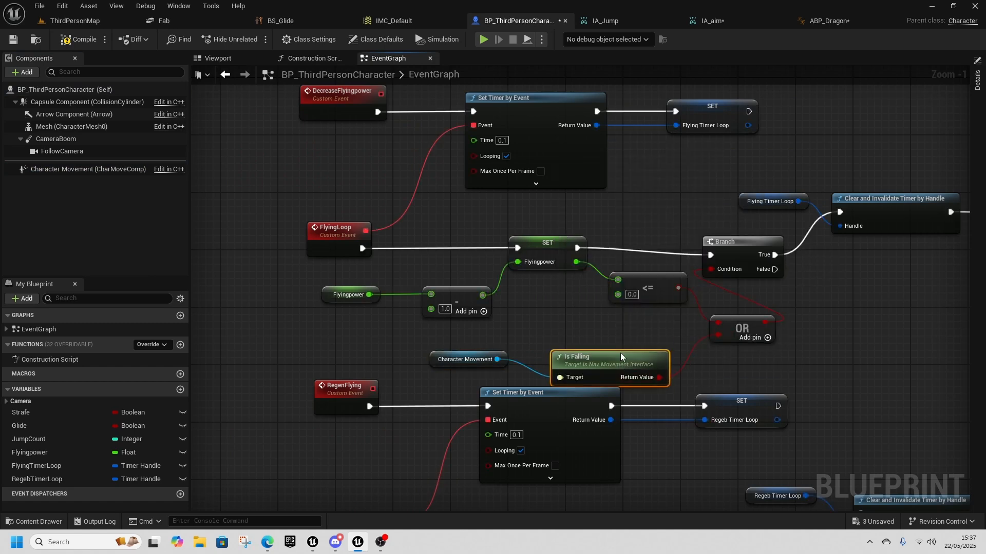
left_click_drag(621, 362, 621, 347)
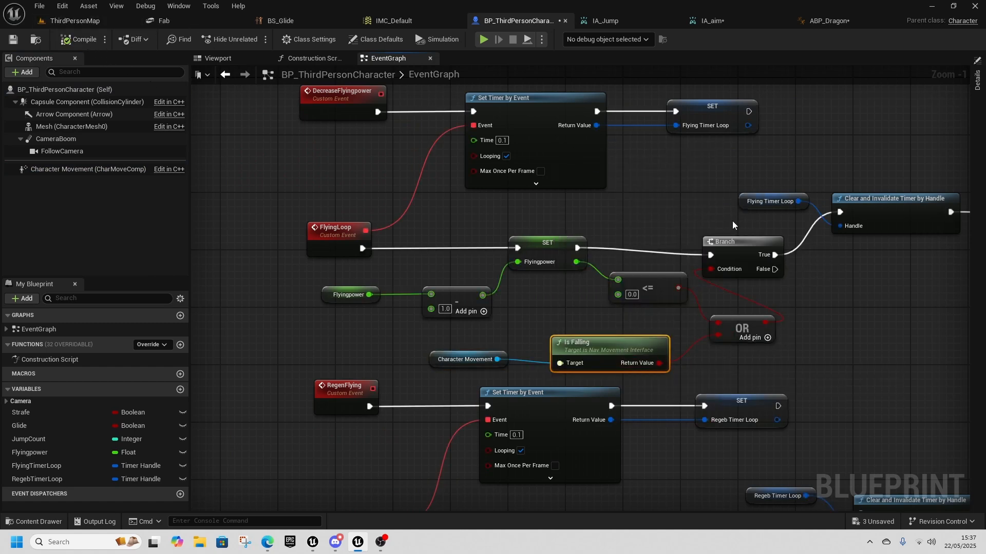
- Play-test jumping and flying with the Is Falling check in the drain loop
right_click_drag(730, 224, 548, 225)
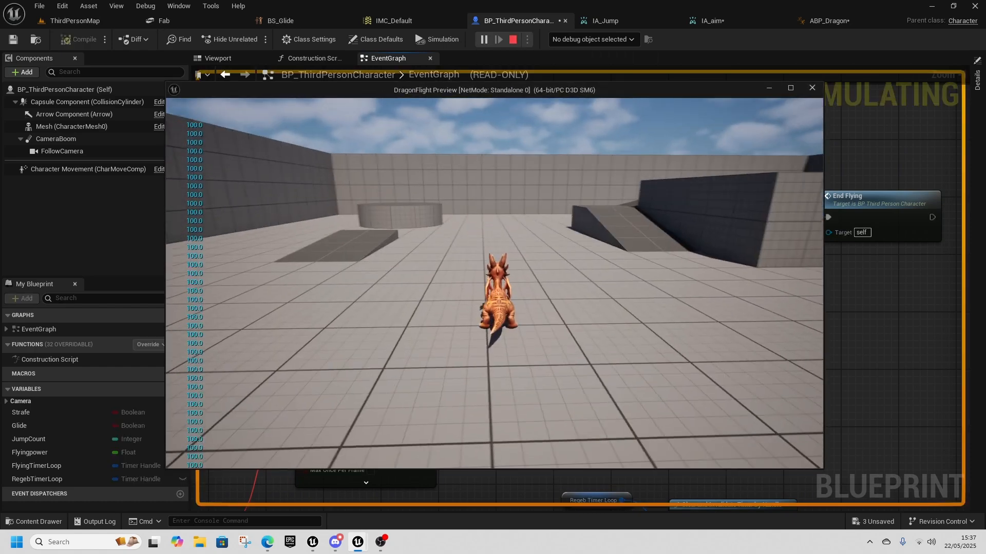
key("space")
key("space")
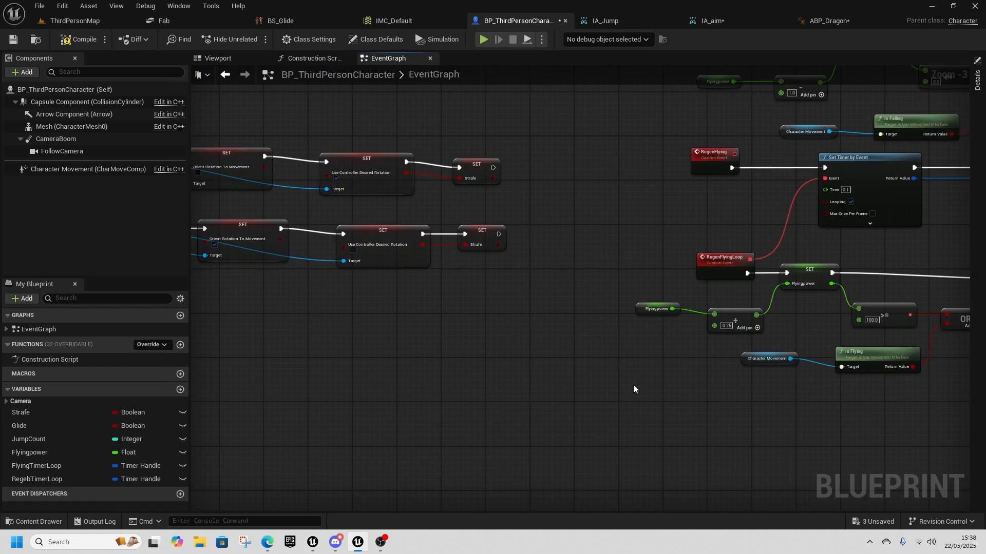
- Insert a Clear and Invalidate Timer by Handle for Flying Timer Loop between RegenFlying and its Set Timer by Event, and run a preview
right_click_drag(753, 323, 505, 388)
left_click_drag(35, 468, 541, 346)
left_click(473, 381)
type("clear")
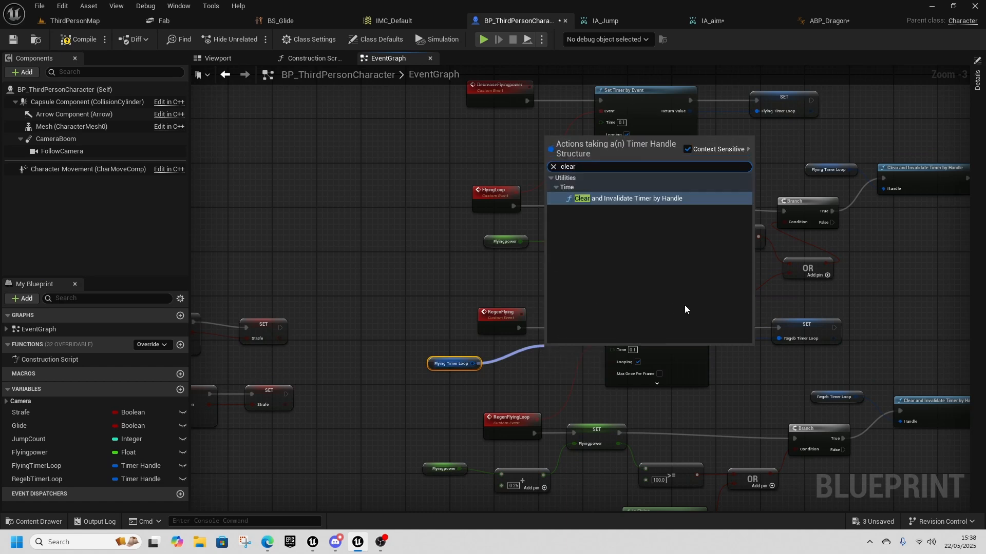
left_click(611, 200)
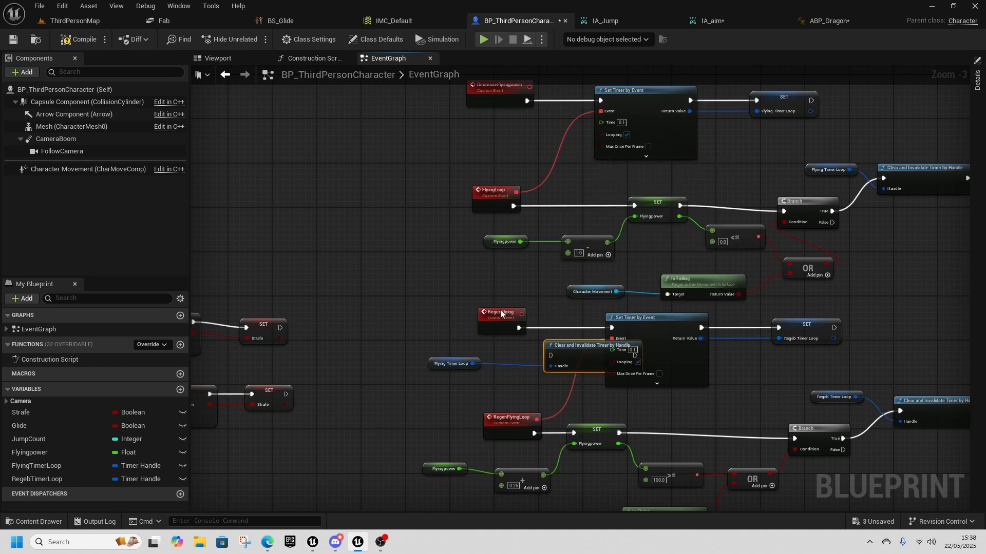
mouse_move(490, 318)
left_mouse_down()
mouse_move(445, 319)
mouse_move(495, 328)
left_mouse_up()
left_click_drag(580, 328, 617, 329)
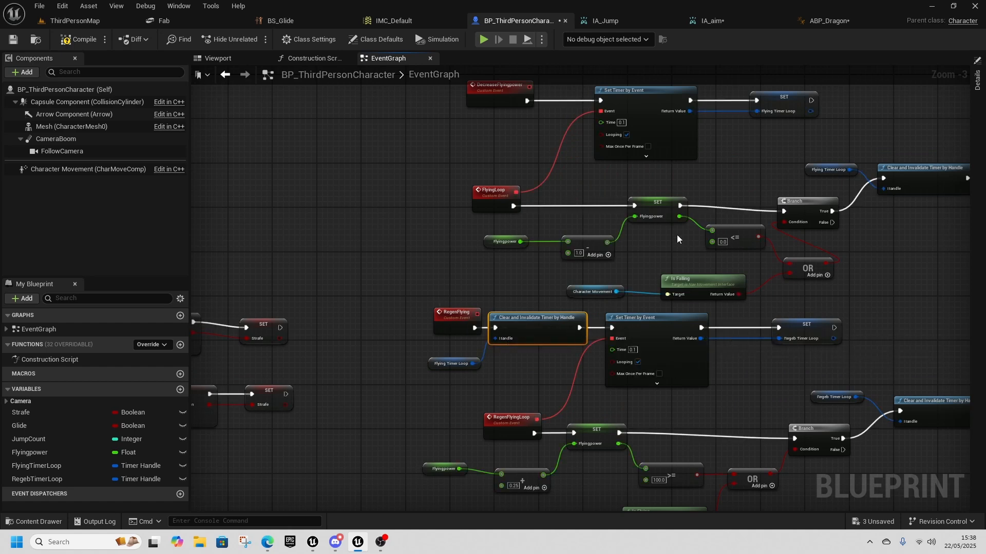
key("alt+p")
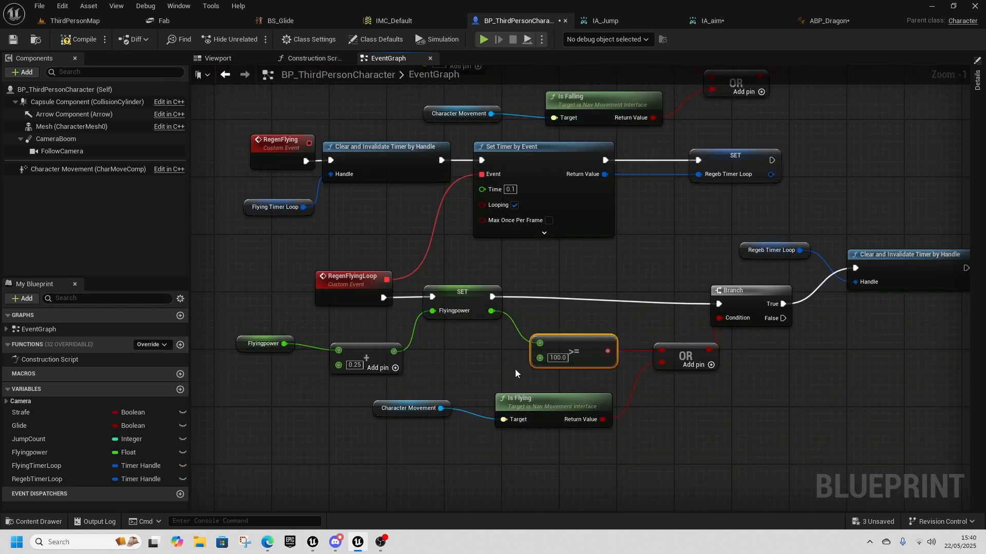
- Shift the RegenFlyingLoop event, Flyingpower and addition nodes aside and add a Clamp (Float) node beside the Flyingpower setter
right_click_drag(263, 287, 368, 316)
left_click_drag(571, 332, 485, 331)
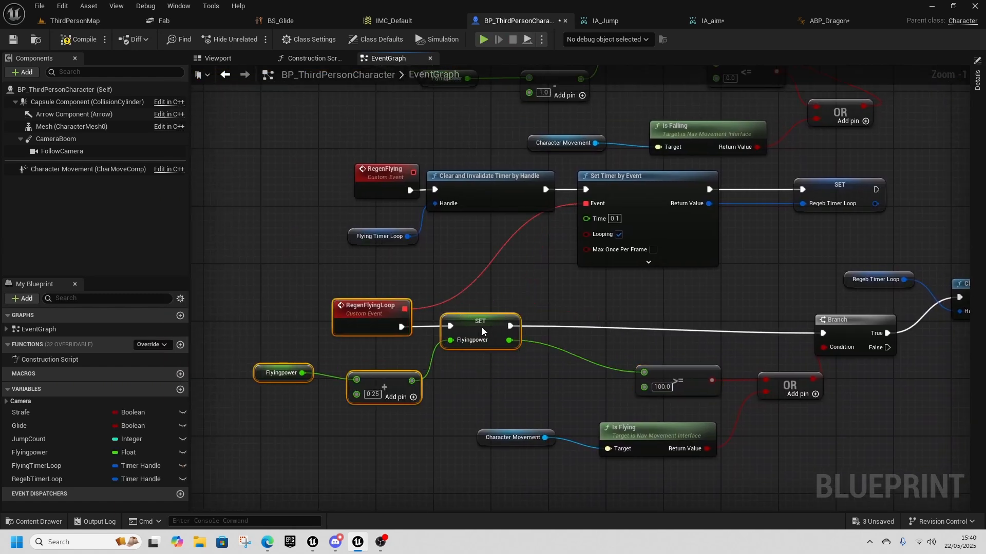
right_click_drag(553, 386, 558, 344)
left_click_drag(459, 368, 509, 375)
type("clamp")
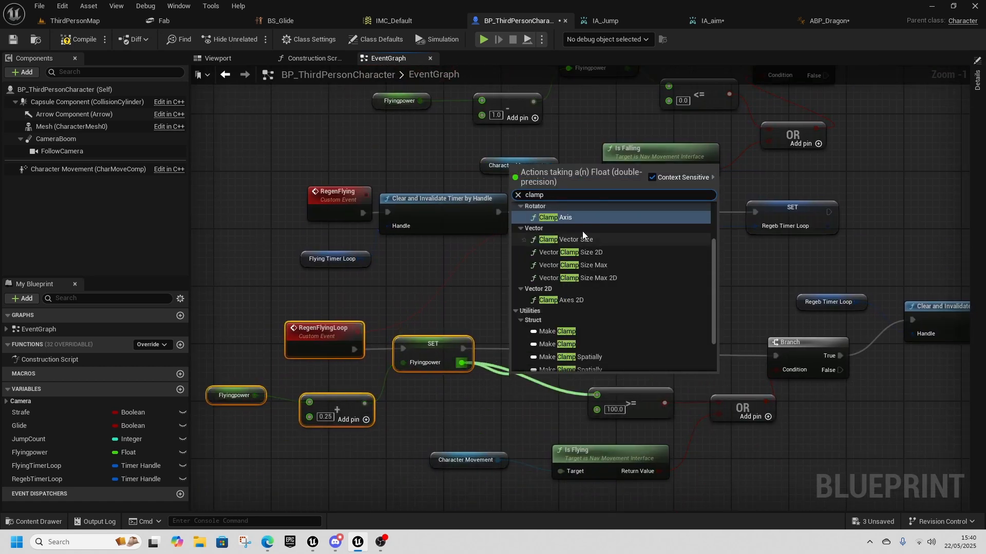
scroll(598, 263, "up", 2)
left_click(566, 227)
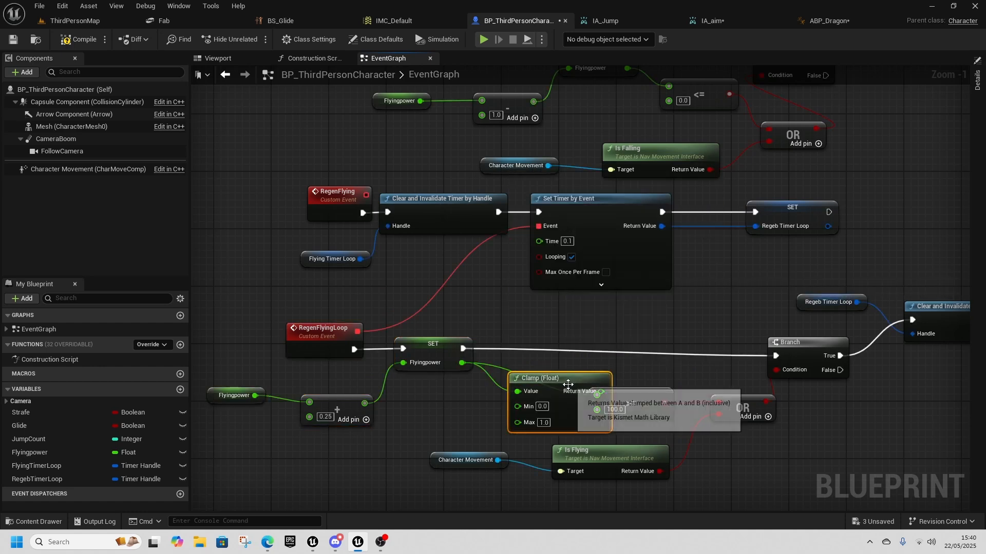
left_click_drag(552, 392, 599, 397)
left_click_drag(510, 383, 524, 384)
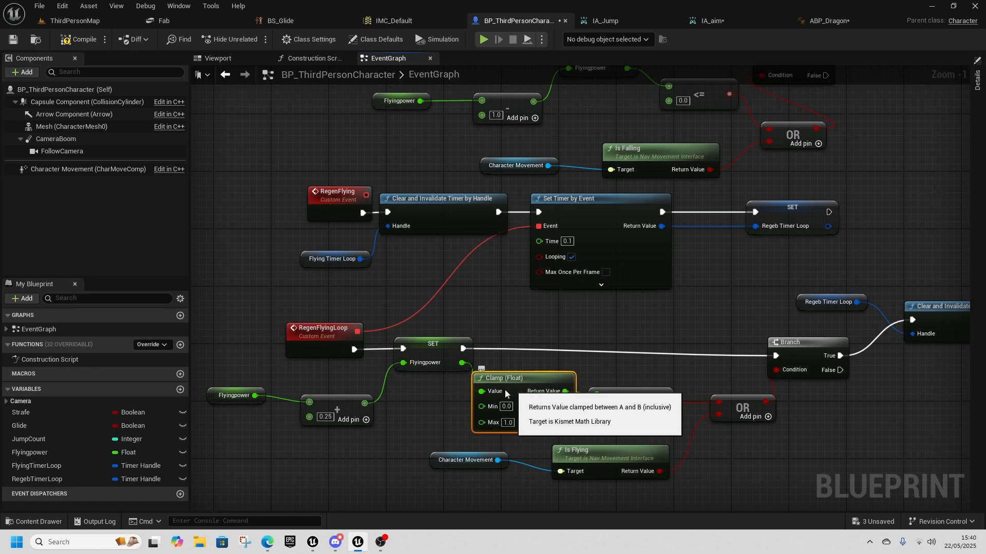
- Route the Flyingpower + 0.25 result through the Clamp node into the Flyingpower setter, with the clamp's Max set to 100
right_click_drag(427, 406, 486, 388)
left_click_drag(386, 409, 389, 410)
left_click_drag(390, 391, 333, 390)
left_click_drag(566, 368, 443, 389)
left_click_drag(367, 385, 422, 395)
left_click_drag(502, 394, 501, 379)
left_click_drag(468, 350, 469, 349)
left_click_drag(467, 387, 453, 374)
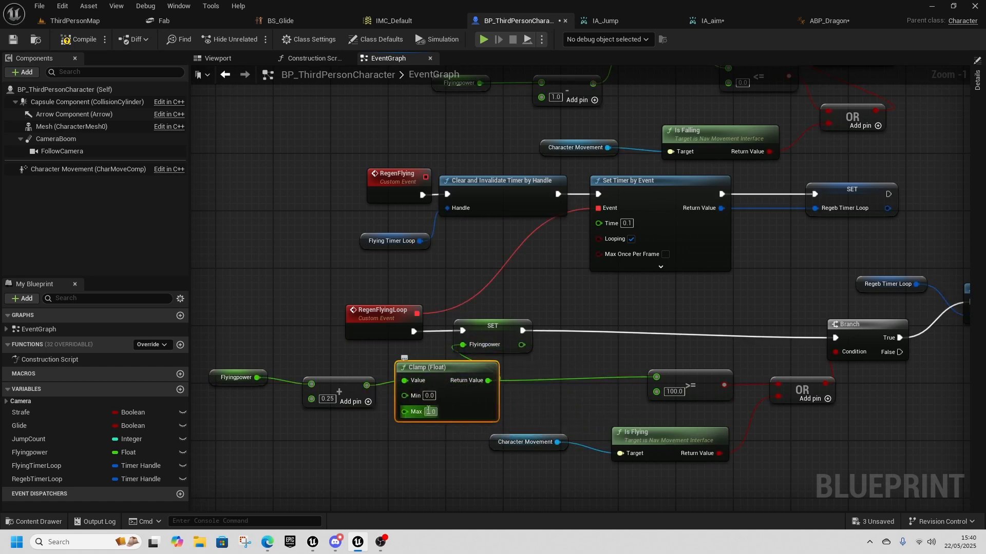
type("100")
key("Return")
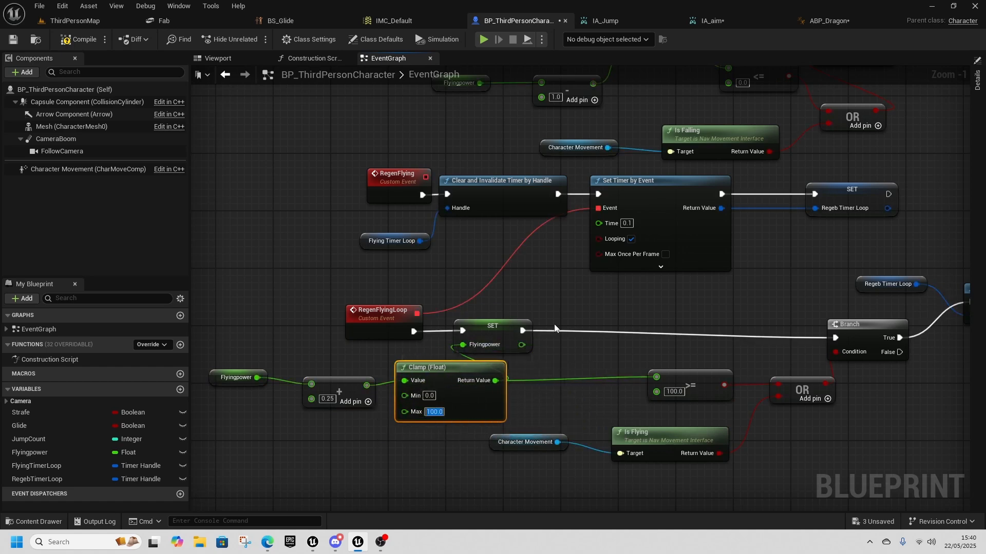
- Connect the regen loop's Flyingpower setter output to the >= 100 comparison and move the setter clear of the Clamp node
left_click_drag(522, 345, 527, 351)
left_click_drag(644, 373, 657, 377)
left_click(700, 380)
left_click_drag(504, 328, 547, 328)
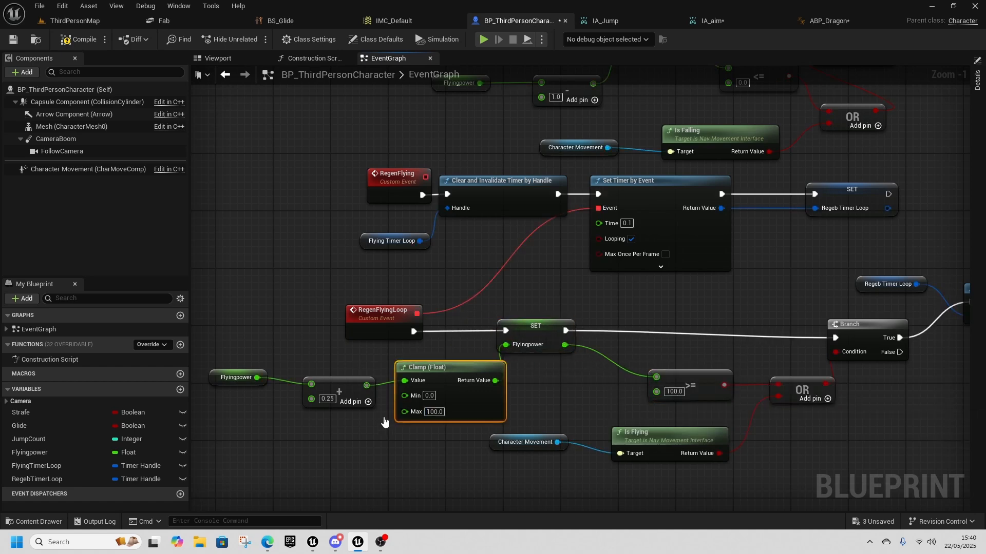
right_click_drag(602, 245, 418, 238)
right_click_drag(451, 292, 539, 328)
right_click_drag(386, 218, 417, 293)
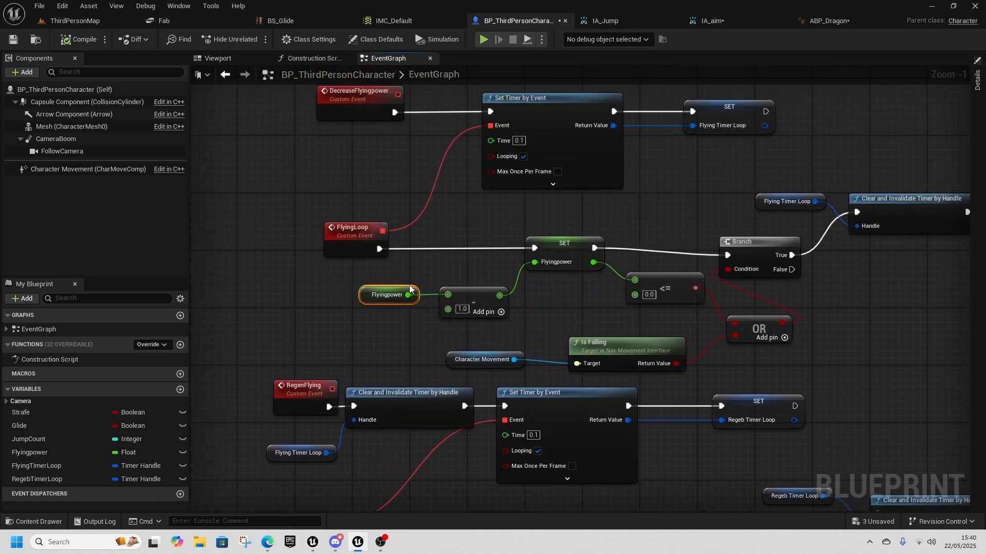
scroll(557, 317, "down", 2)
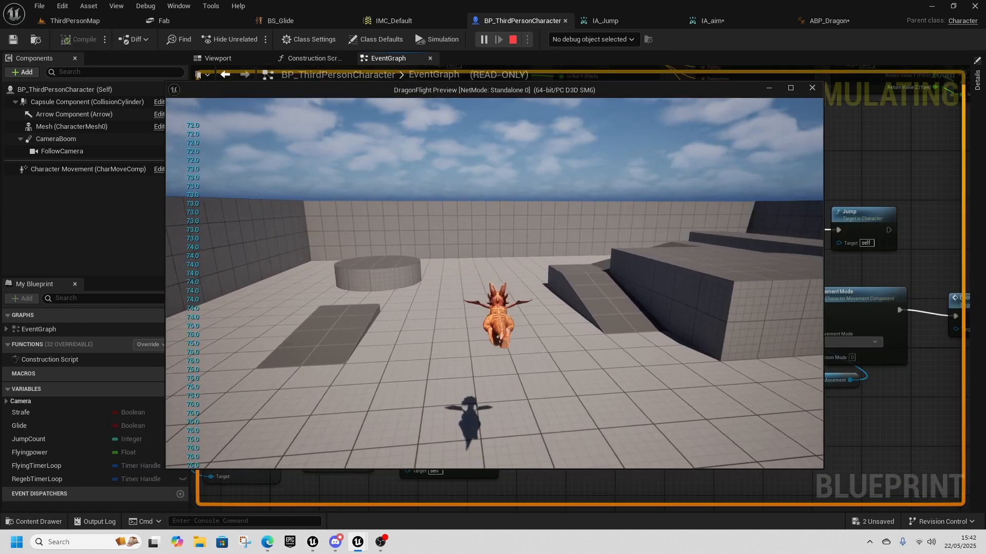
- Stop the play preview and insert a Branch between Switch on Int's output 1 and the Flying Set Movement Mode node
key("Escape")
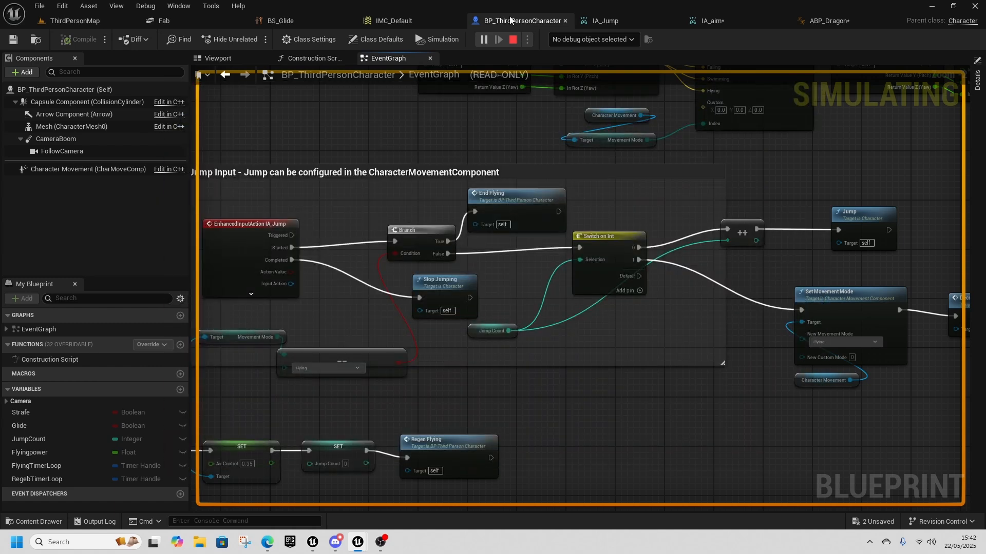
left_click(514, 41)
left_click_drag(556, 231, 645, 287)
key("b")
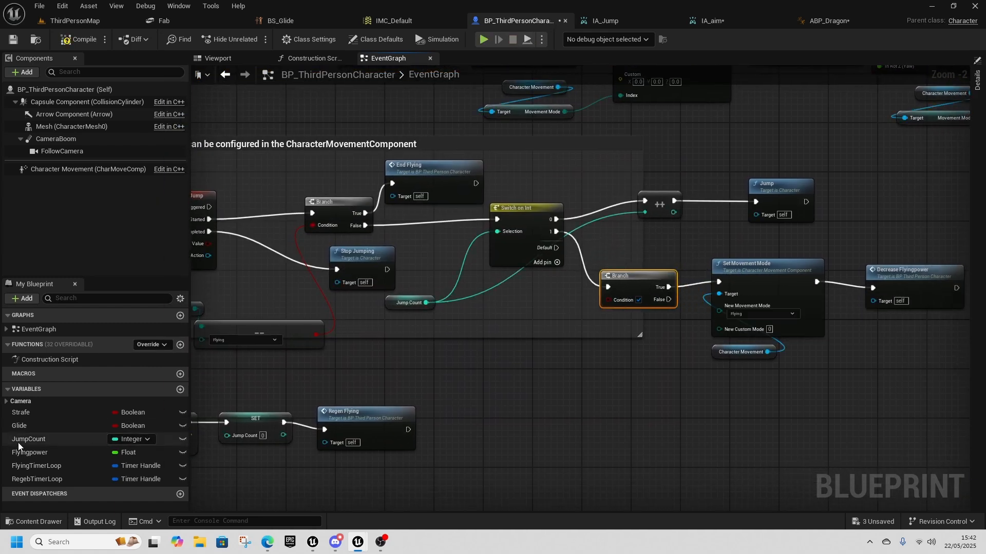
- Use the Glide variable as the new Branch's condition and run Set Movement Mode from its False output
left_click_drag(20, 426, 489, 355)
left_click(531, 375)
right_click_drag(521, 358, 433, 365)
left_click_drag(436, 364, 428, 346)
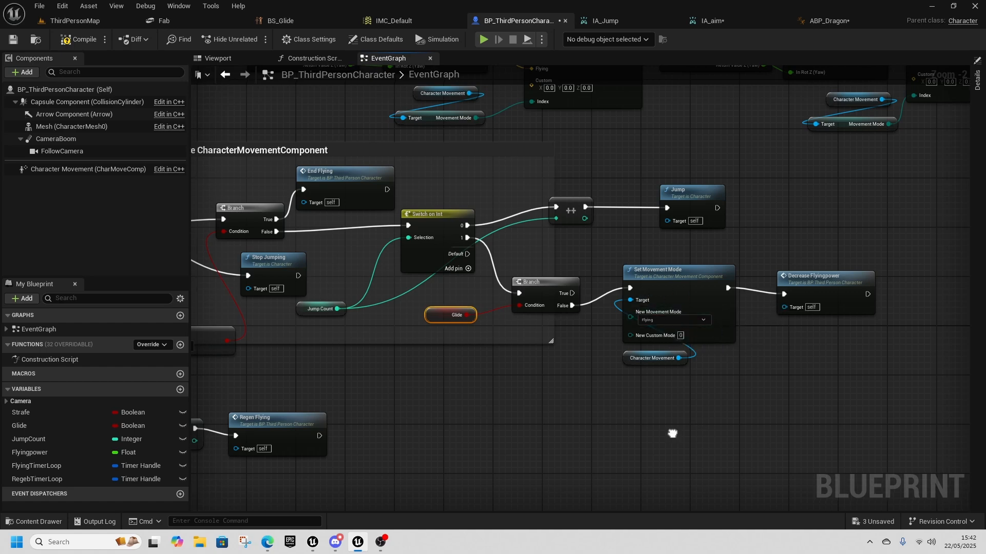
- Play-test double jumping and flying forward and backward with the Glide check in place, and stop the preview
right_click_drag(674, 438, 656, 427)
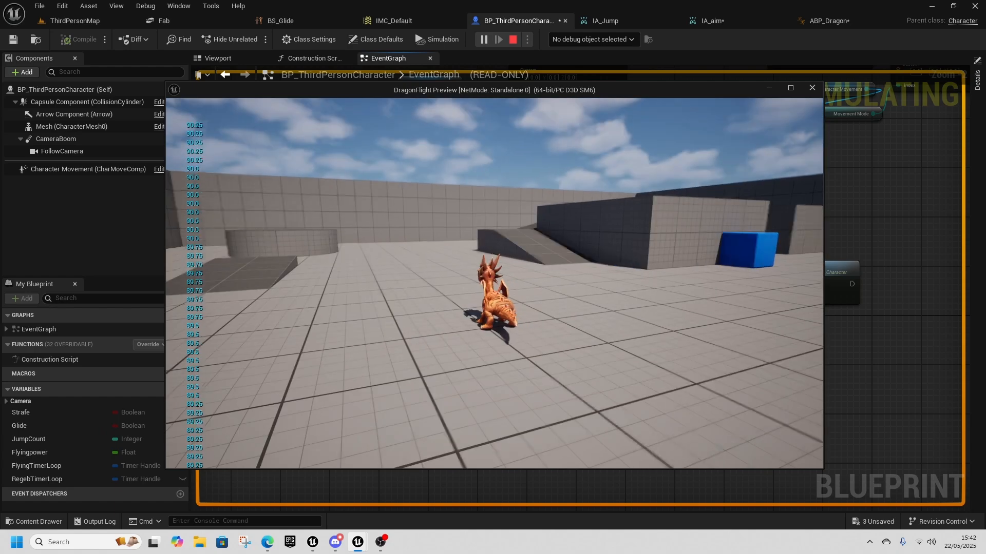
key("space")
key("space")
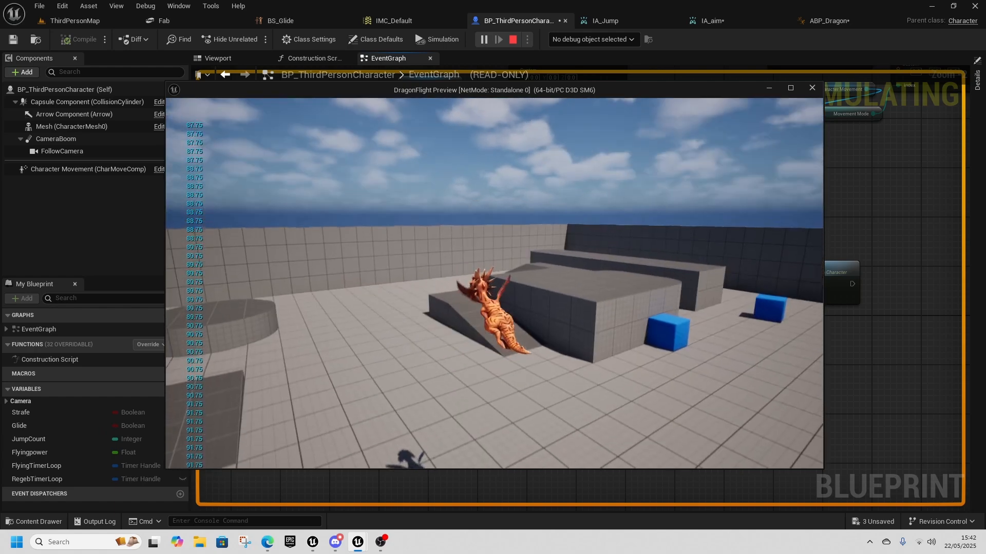
key("w")
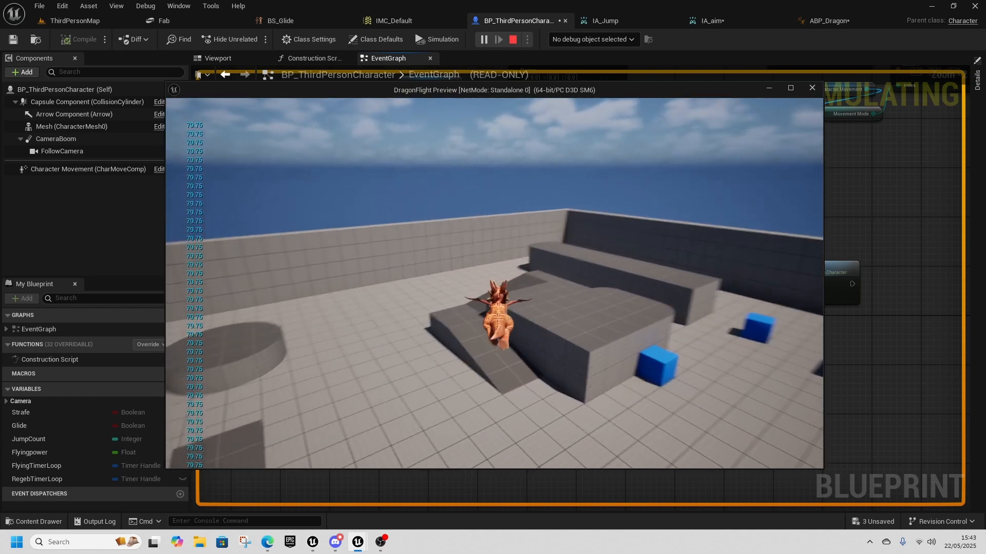
key("s")
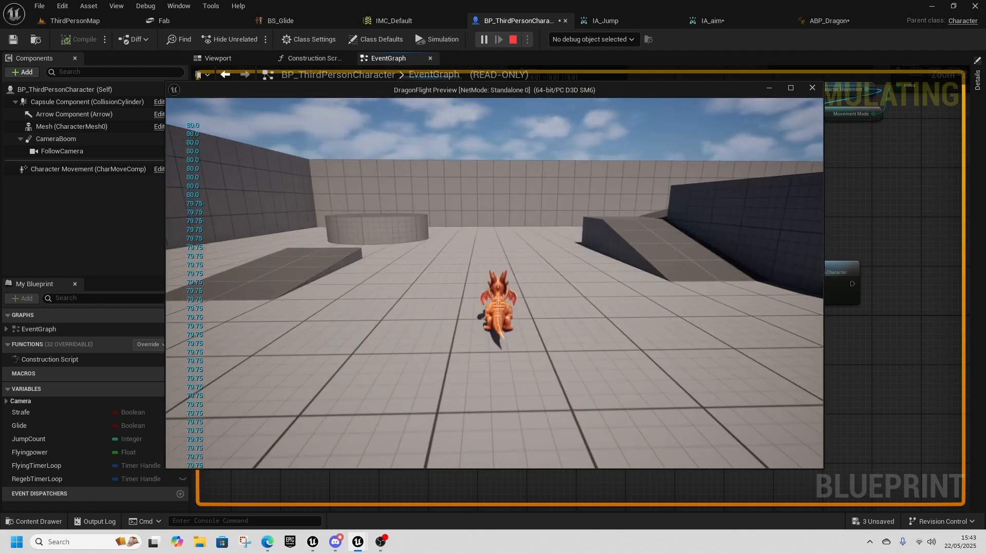
key("Escape")
left_click(515, 45)
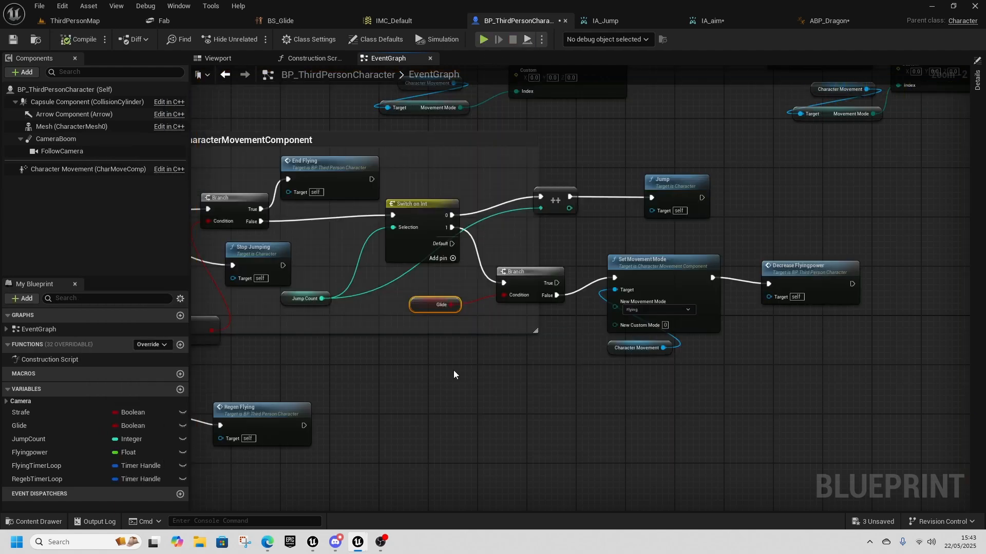
- Review the jump, flying and regen node chains in the character's event graph
scroll(416, 383, "down", 1)
right_click_drag(408, 386, 700, 264)
right_click_drag(402, 373, 395, 297)
right_click_drag(707, 311, 449, 231)
right_click_drag(596, 308, 430, 374)
right_click_drag(419, 223, 493, 315)
right_click_drag(334, 176, 539, 345)
right_click_drag(466, 348, 588, 357)
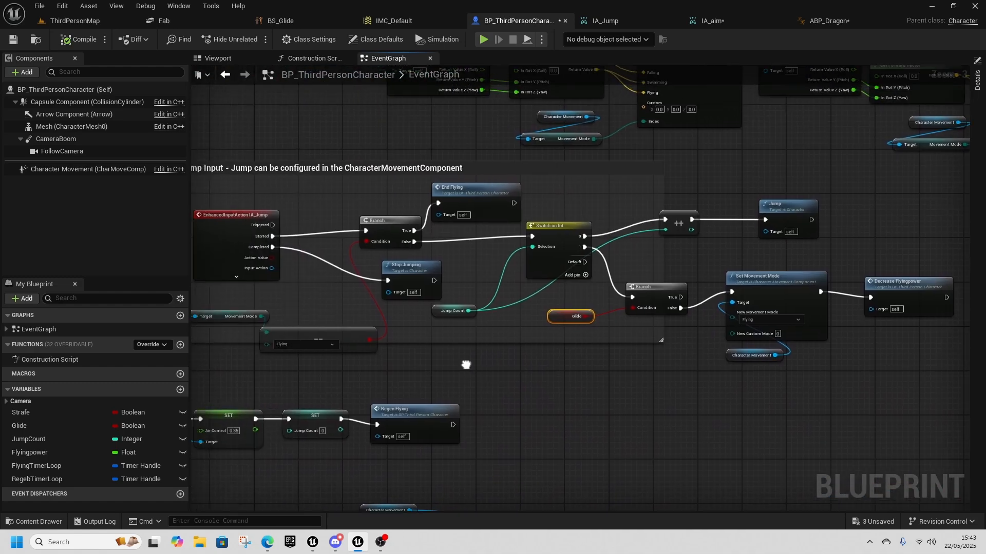
right_click_drag(452, 363, 692, 324)
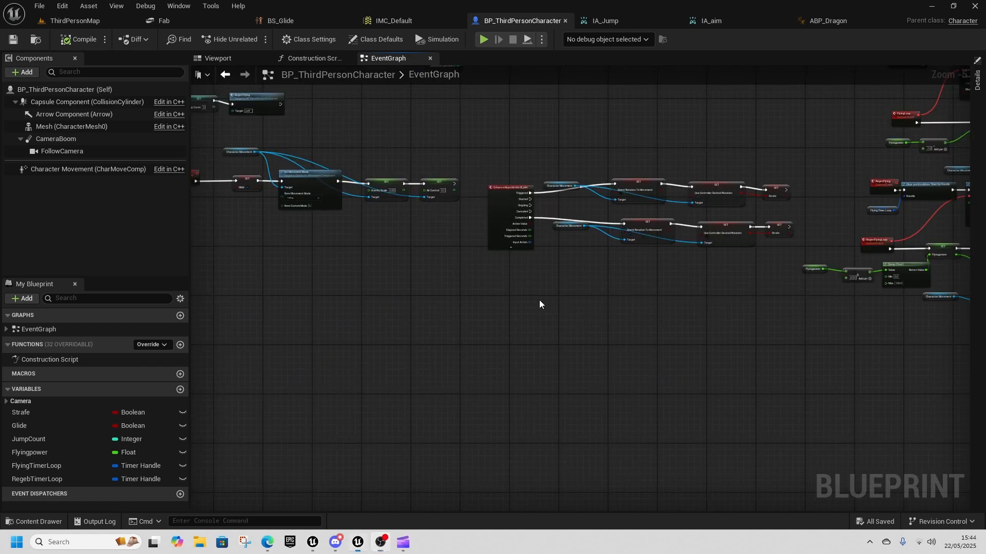
- Add a Left Mouse Button event node in the empty graph area below the aim input nodes
scroll(539, 300, "up", 3)
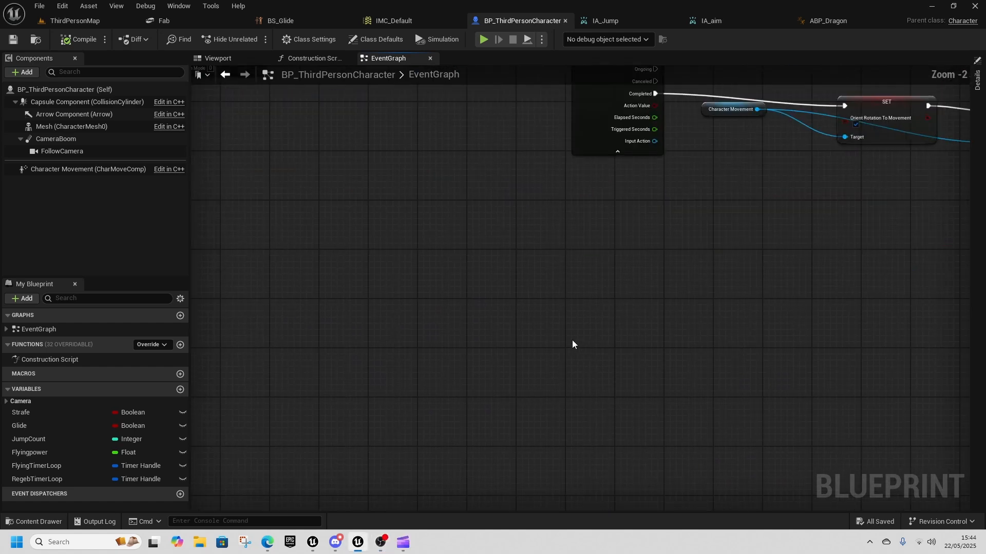
right_click_drag(572, 340, 502, 296)
right_click(500, 295)
type("left mouse")
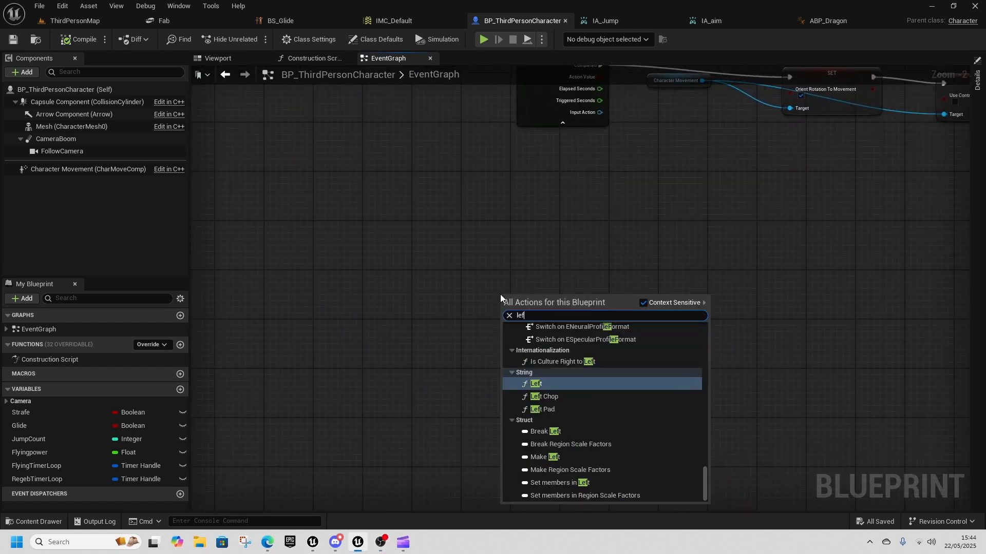
left_click(569, 379)
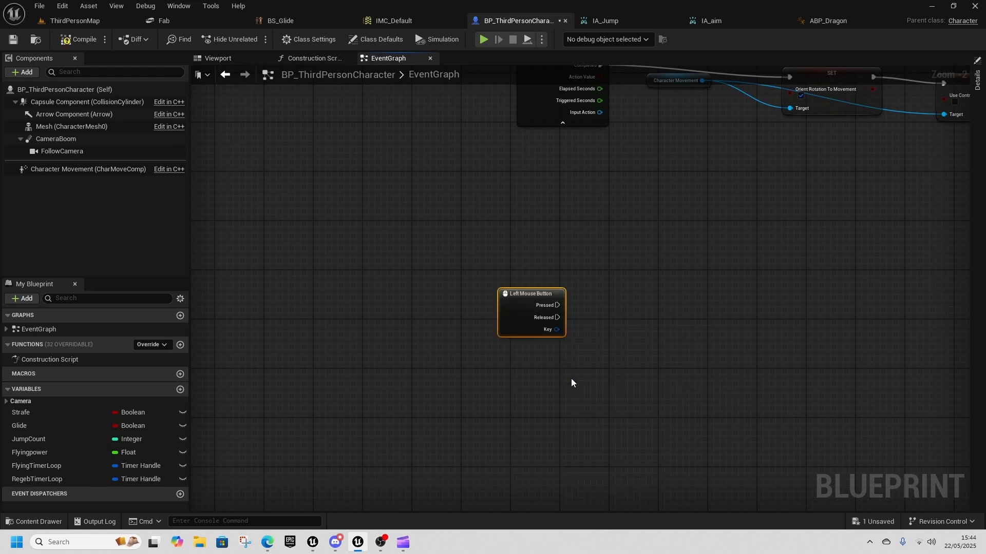
- Add a Play Montage node run from the Left Mouse Button's Pressed output, with Mesh as its In Skeletal Mesh Component
scroll(535, 319, "up", 2)
right_click_drag(719, 328, 482, 332)
right_click(534, 302)
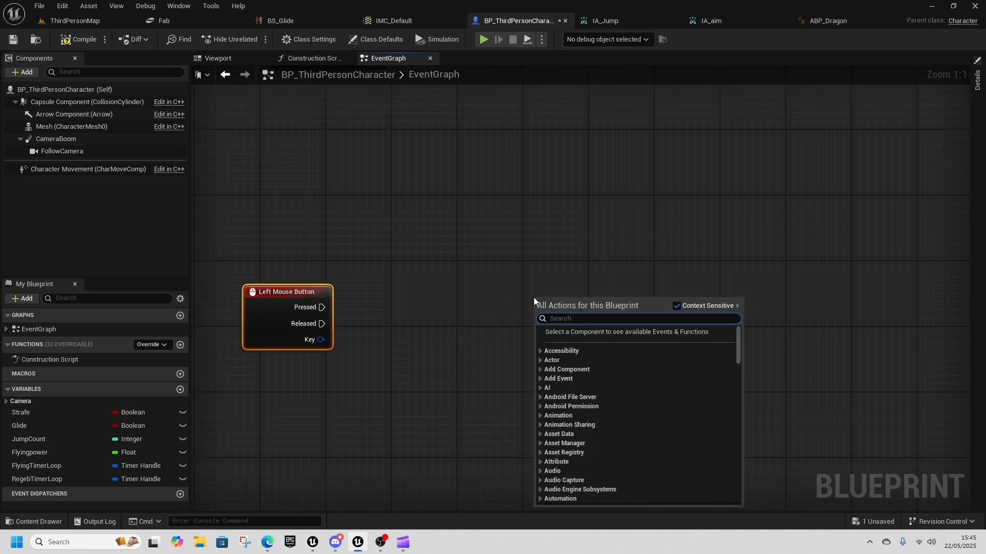
type("play montage")
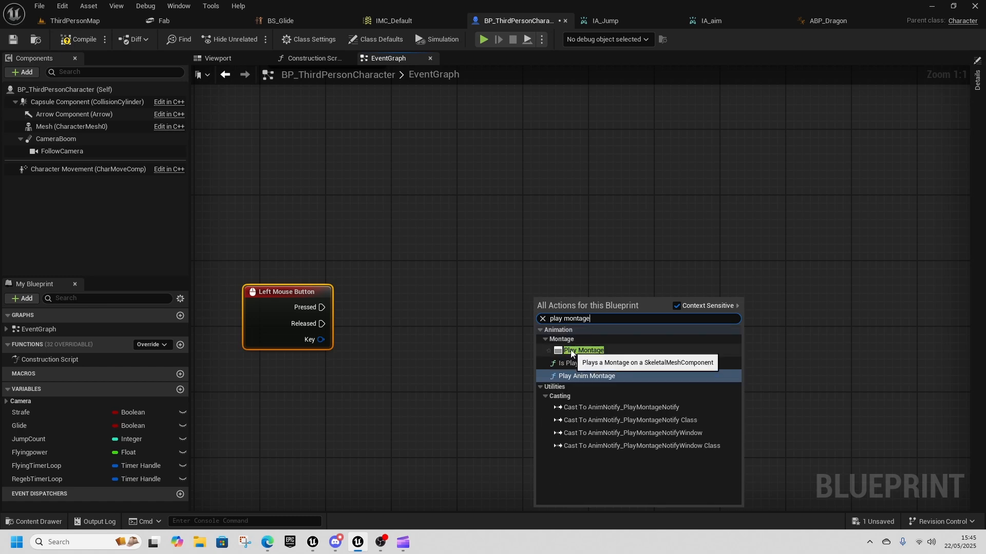
left_click(601, 348)
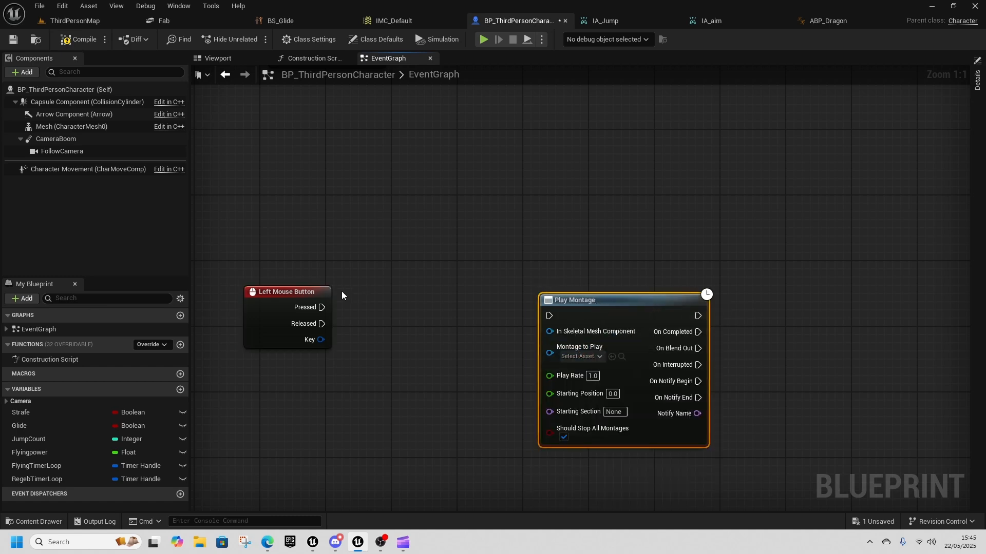
left_click_drag(51, 126, 494, 322)
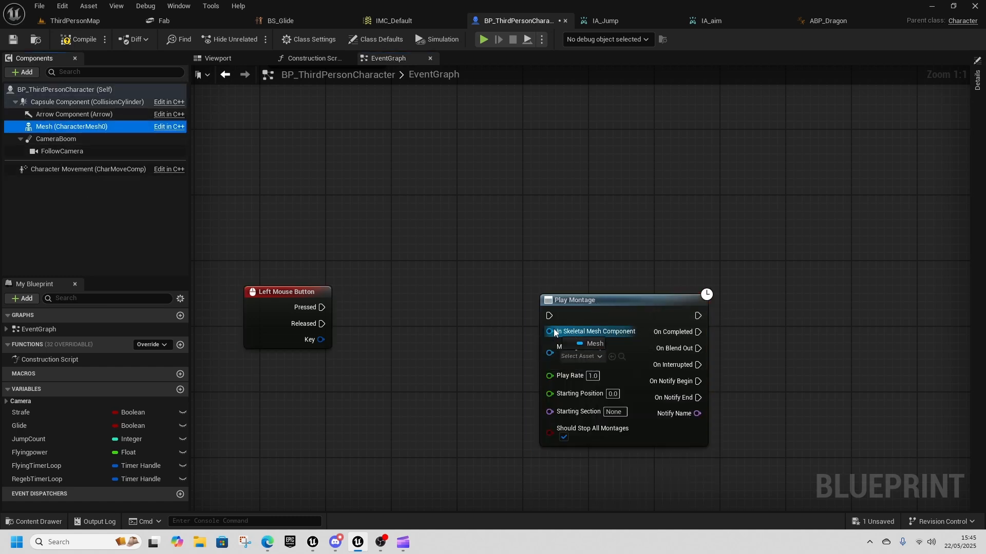
left_click_drag(554, 333, 555, 333)
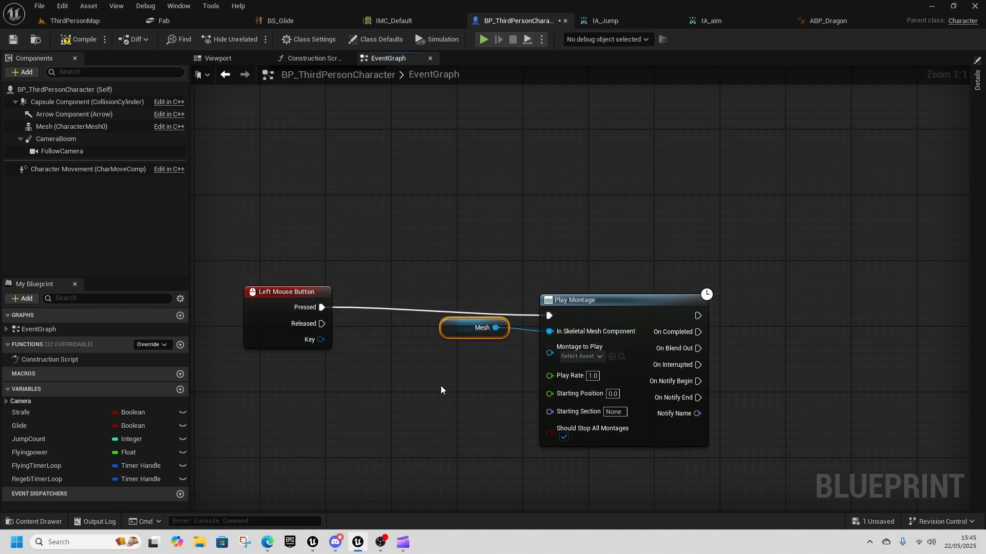
- Create an AnimMontage from the LD_C_Attack_Fireball animation in LittleDragons/Animations/Common
right_click_drag(445, 386, 448, 349)
right_click_drag(616, 369, 424, 371)
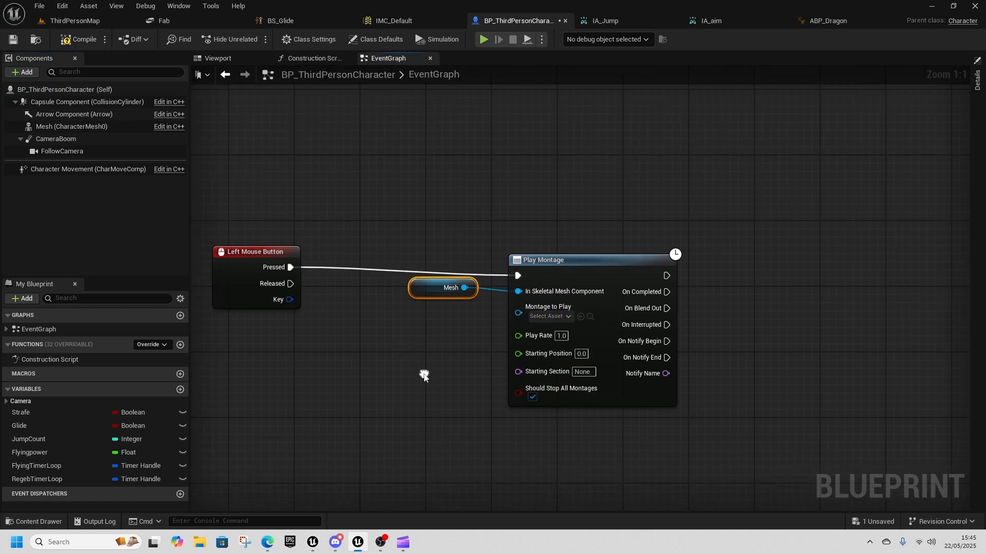
key("ctrl+space")
left_click(229, 277)
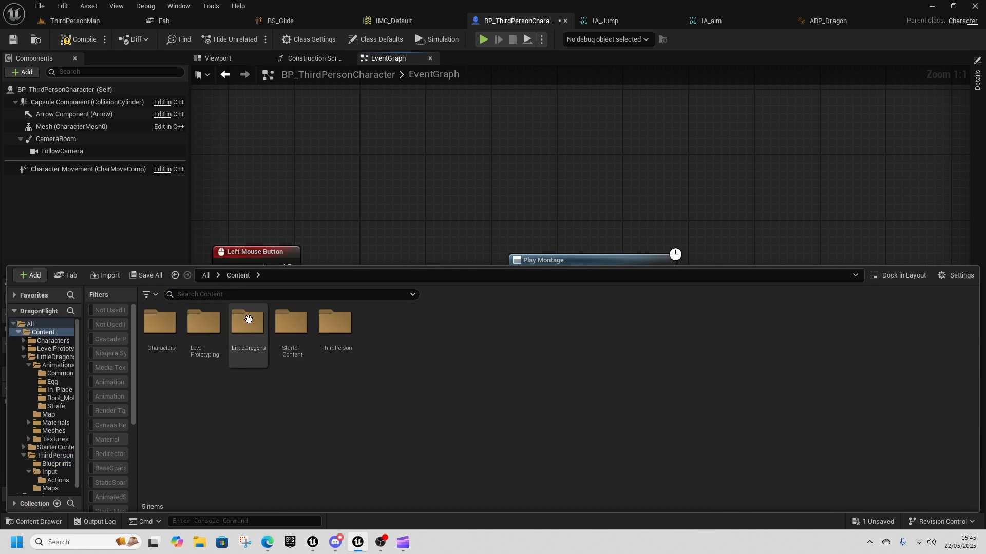
double_click(260, 351)
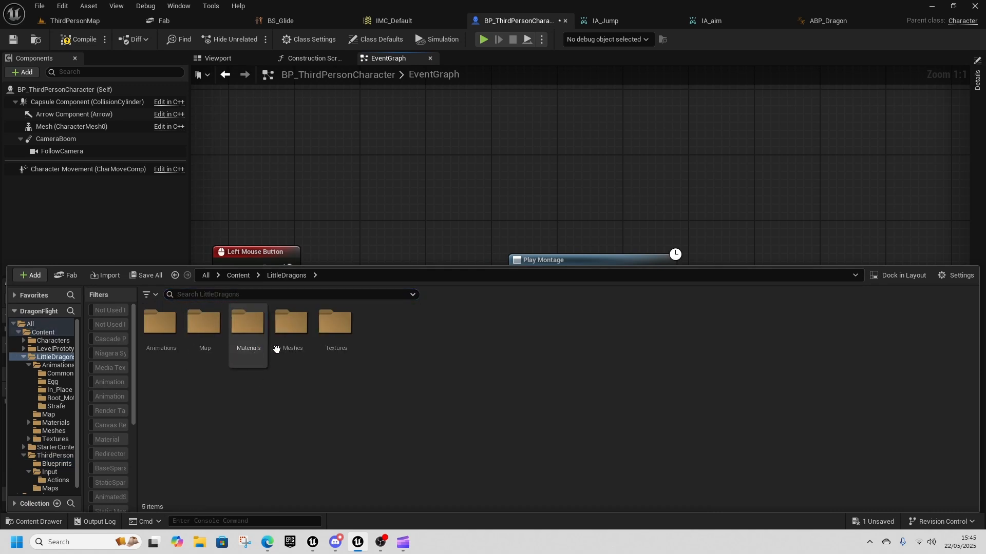
double_click(165, 346)
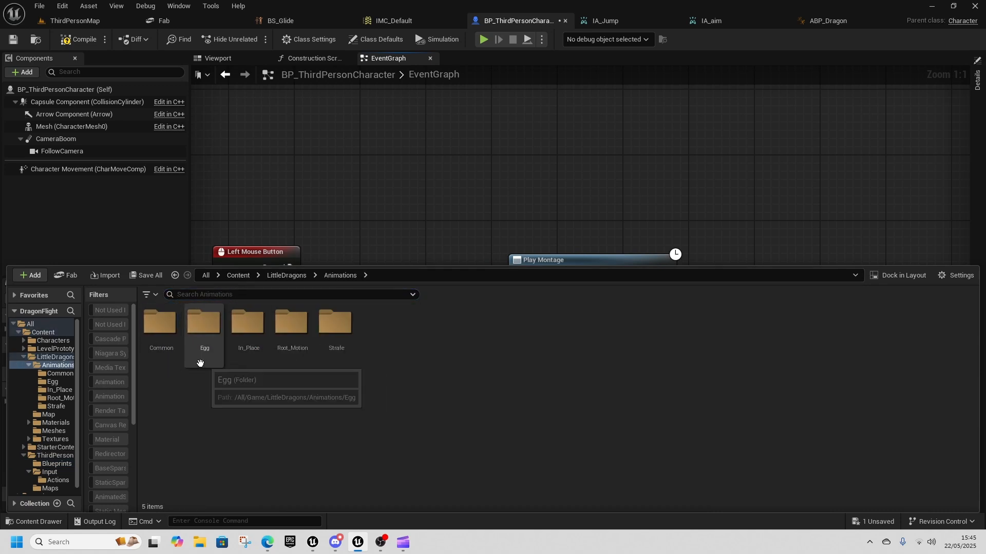
double_click(173, 355)
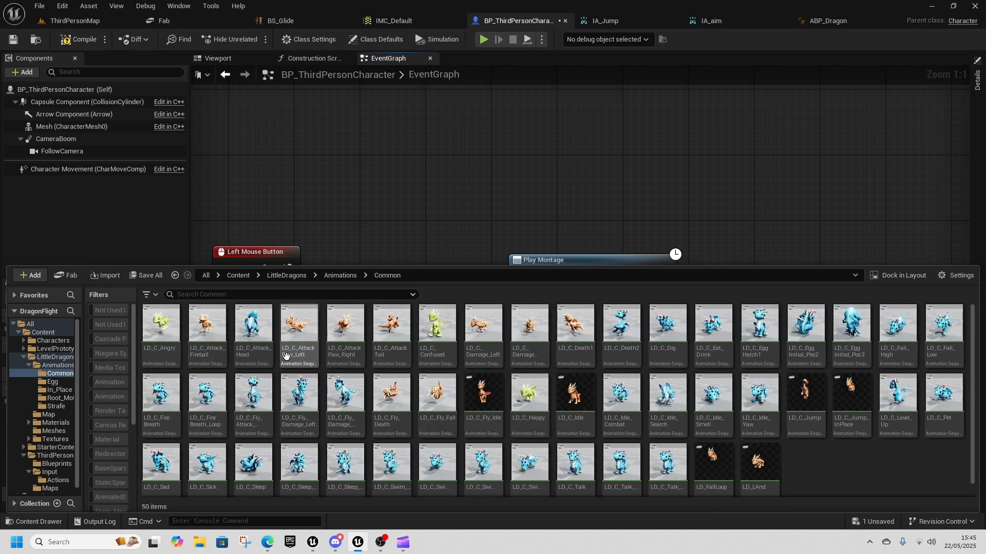
left_click(214, 354)
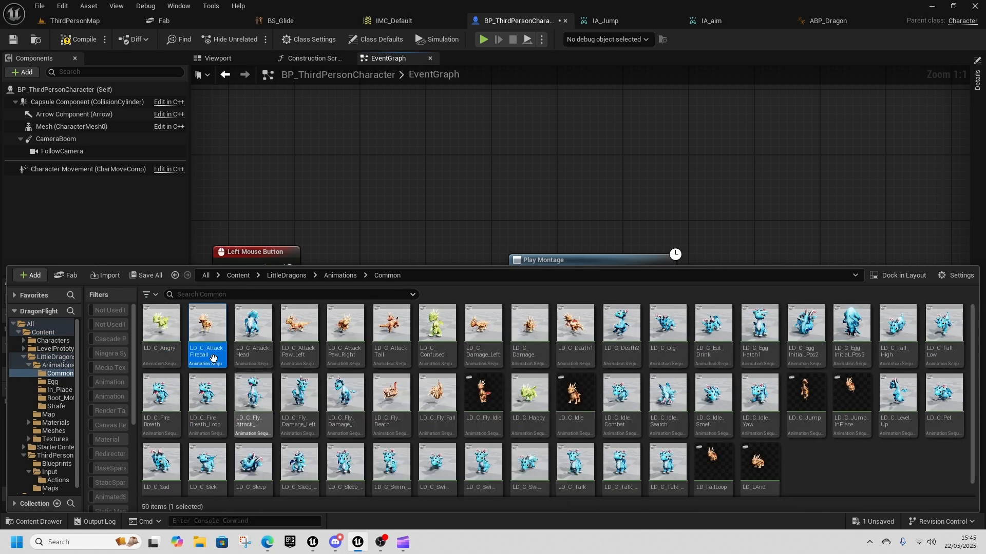
right_click(215, 354)
mouse_move(308, 205)
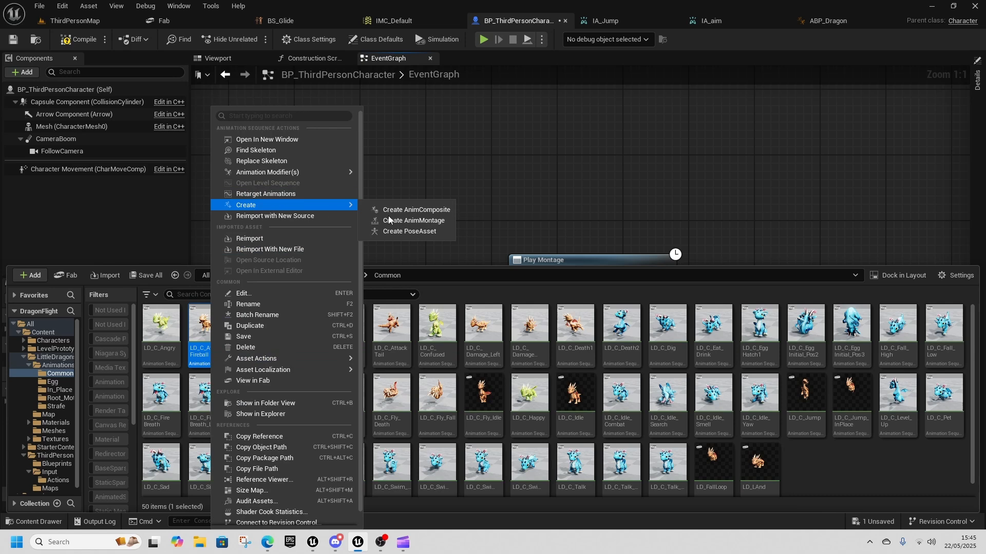
left_click(411, 221)
key("Return")
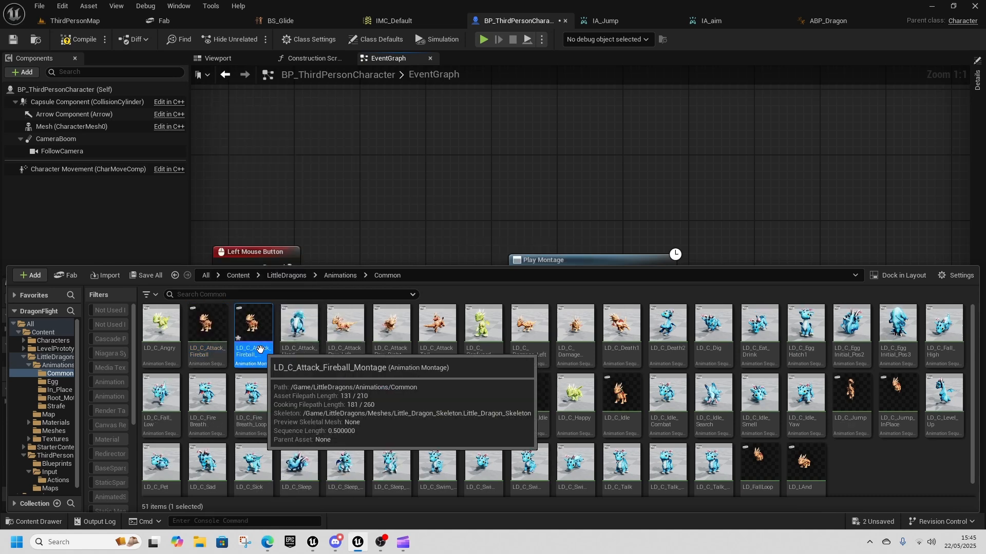
- Set the Play Montage node's Montage to Play to LD_C_Attack_Fireball_Montage
left_click(474, 238)
left_click(567, 318)
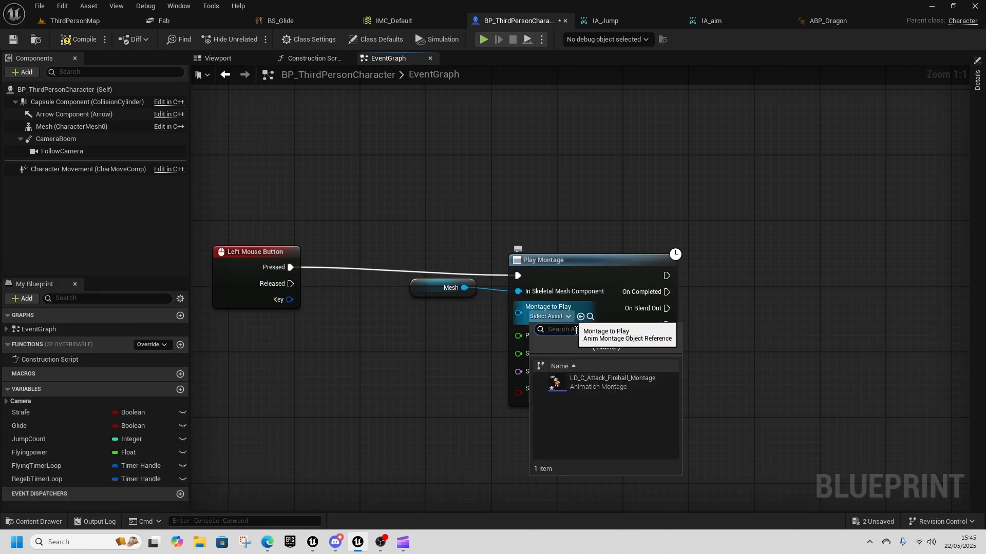
left_click(605, 382)
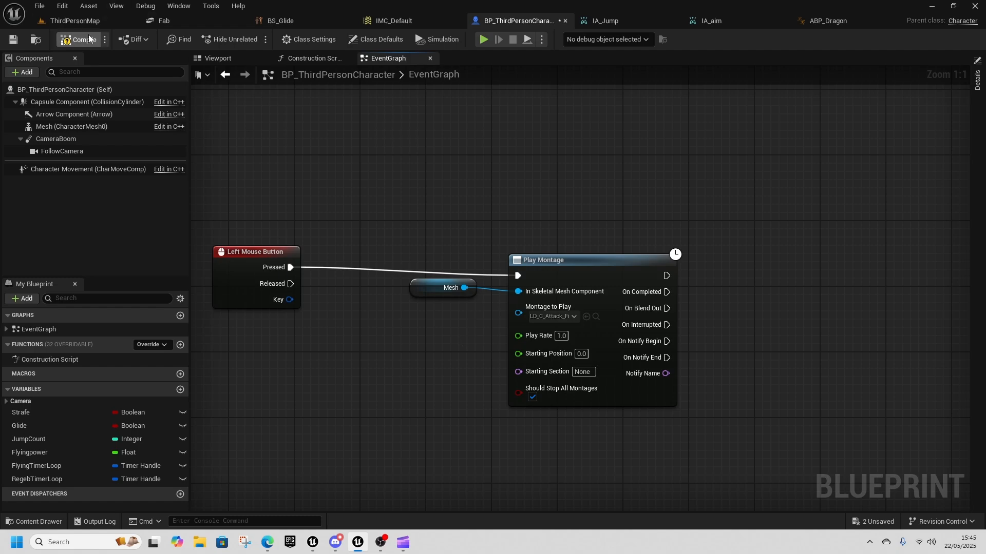
- Play-test the fireball attack in ThirdPersonMap while moving, turning and flying the dragon, and stop the preview
left_click(76, 22)
left_click(255, 39)
left_click(319, 181)
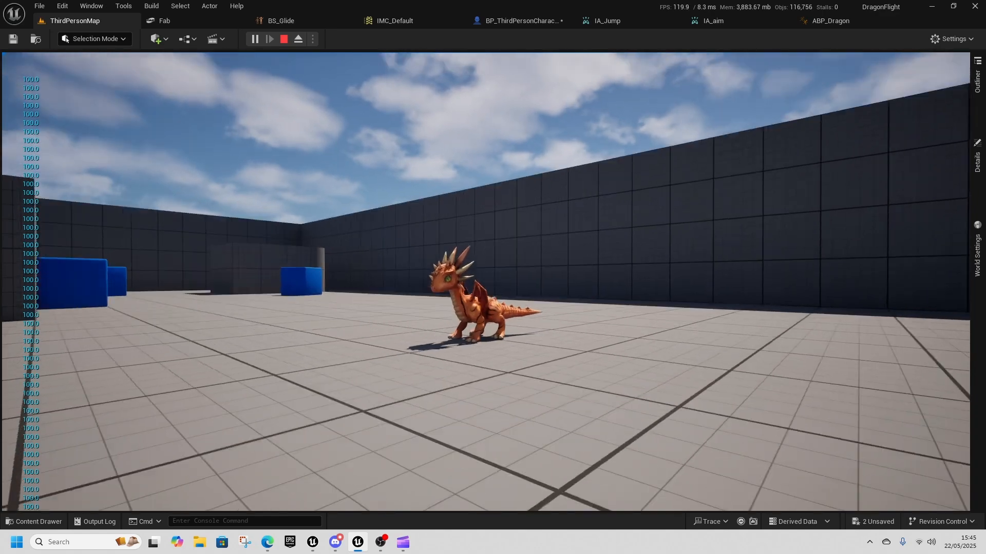
key("w")
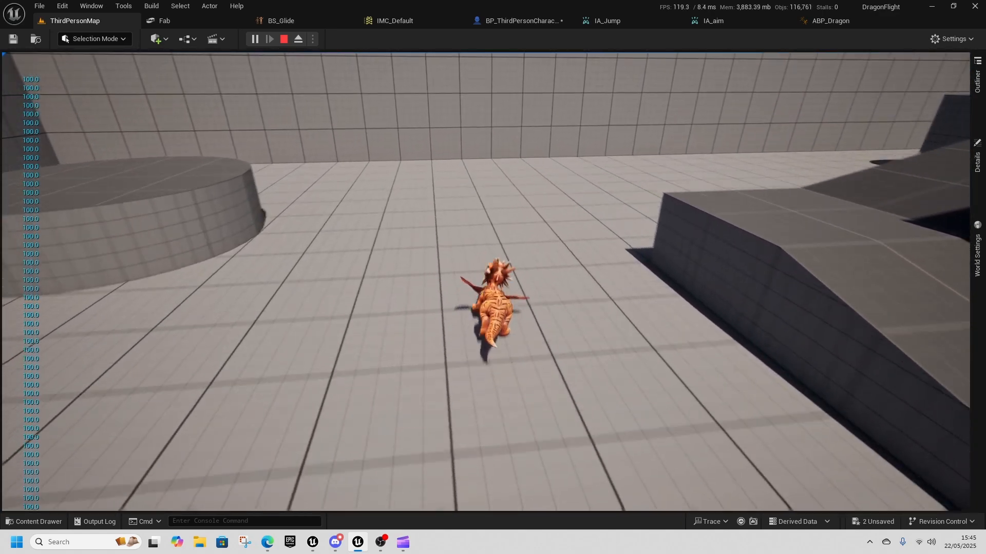
key("w")
key("a")
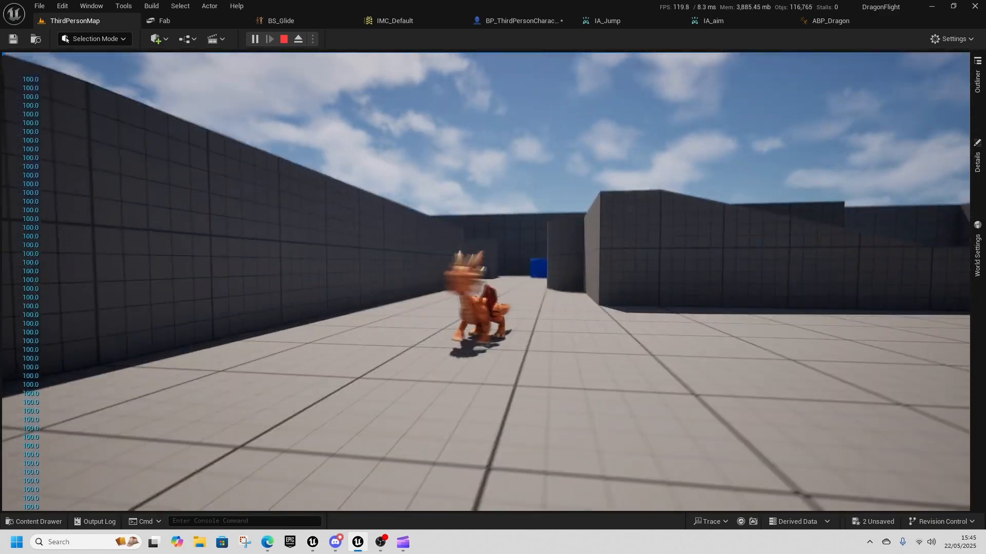
key("d")
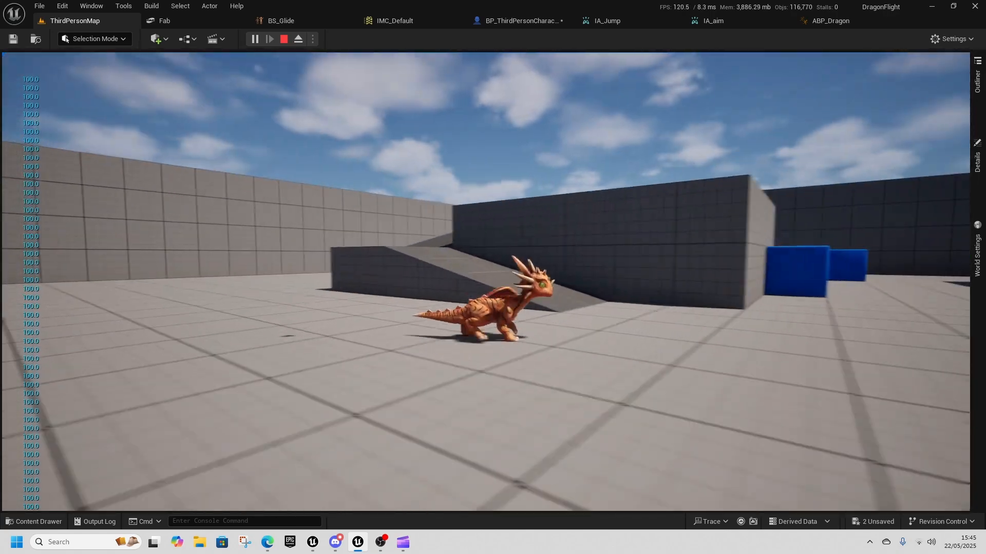
key("s")
key("a")
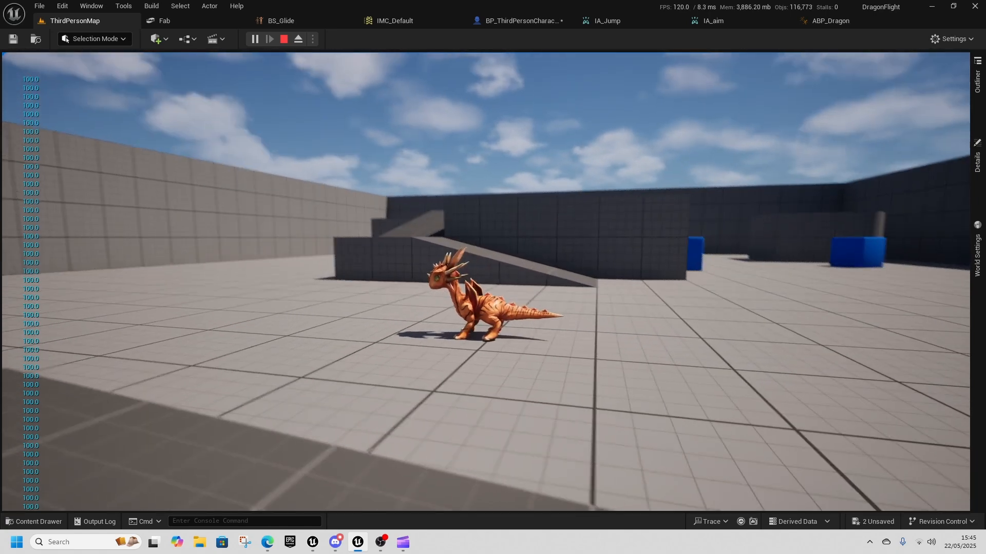
key("space")
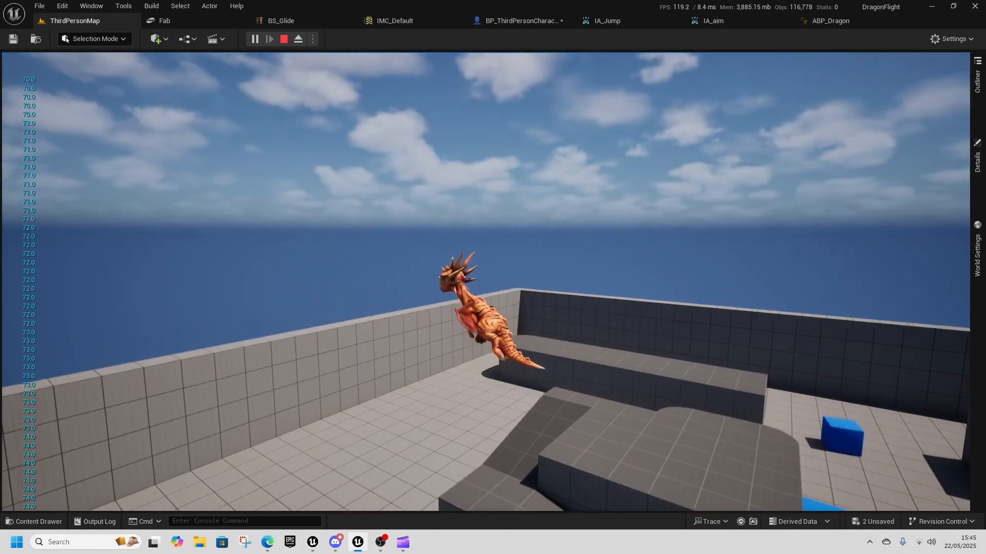
key("shift+F1")
left_click(285, 38)
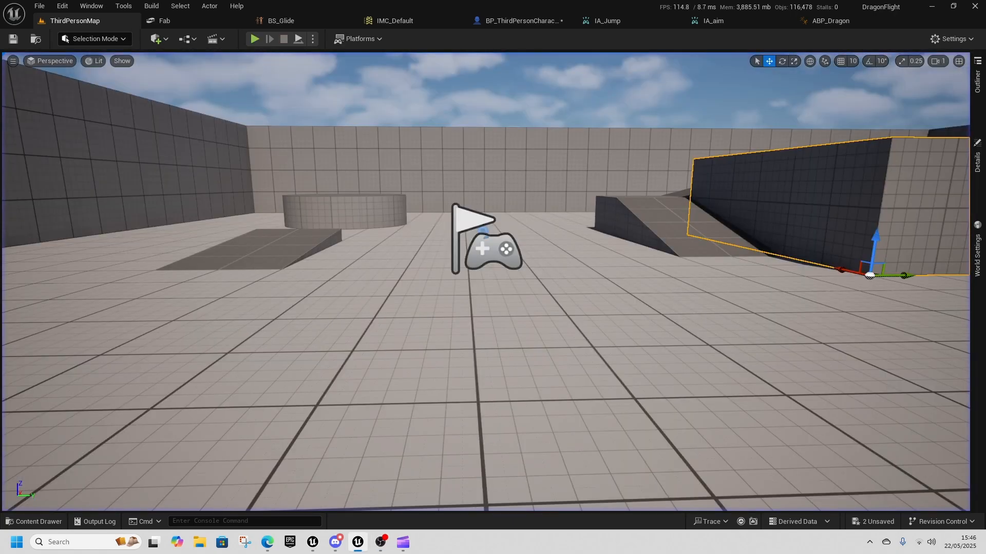
- Return to the Play Montage node in the BP_ThirdPersonCharacter event graph
key("ctrl+space")
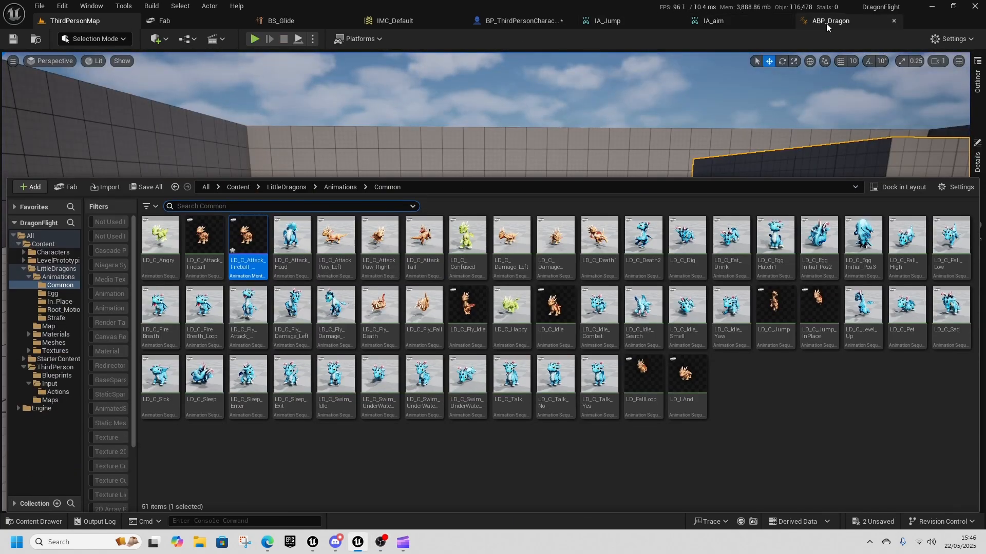
left_click(526, 22)
right_click_drag(710, 298, 551, 254)
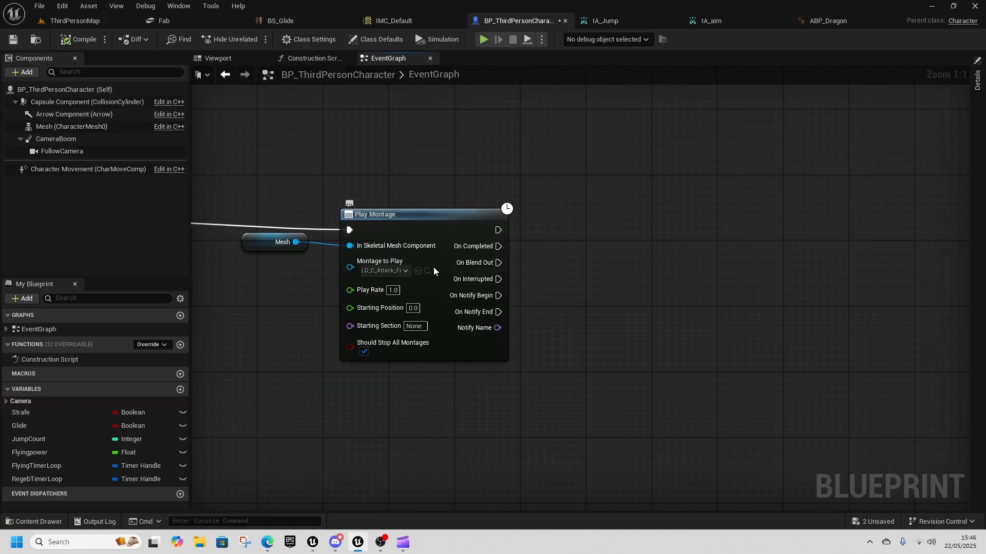
right_click_drag(597, 257, 522, 263)
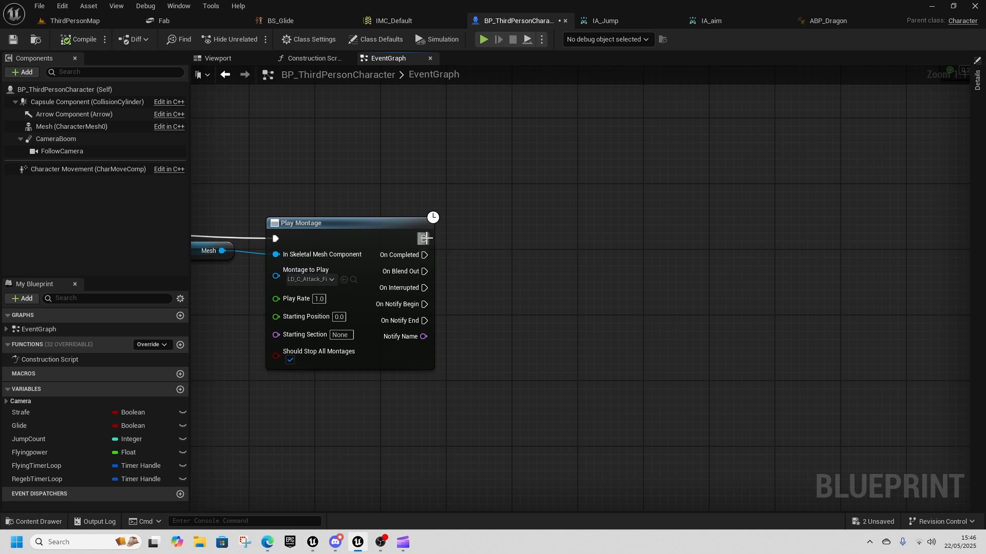
left_click_drag(613, 240, 613, 240)
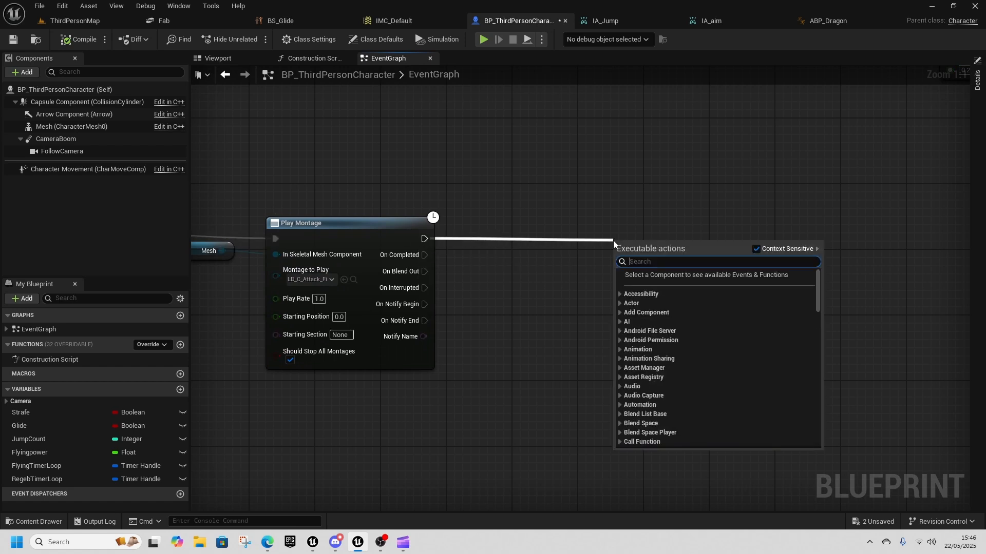
type("cas")
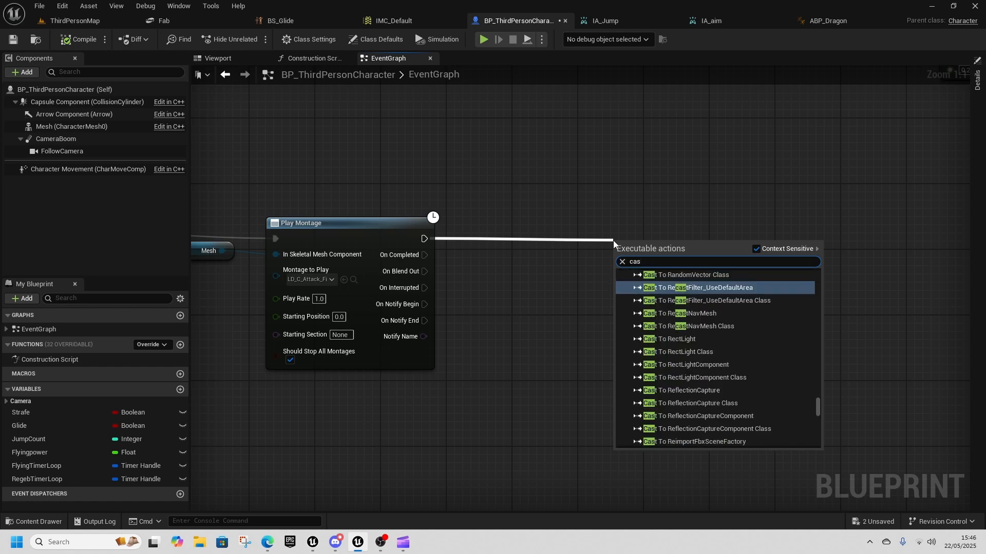
type("cad")
type("e")
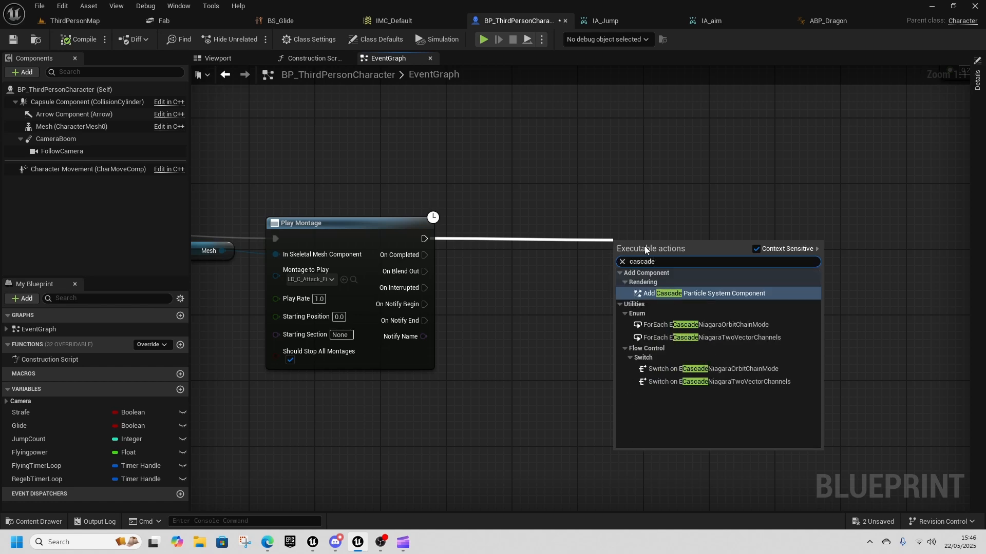
left_click(557, 293)
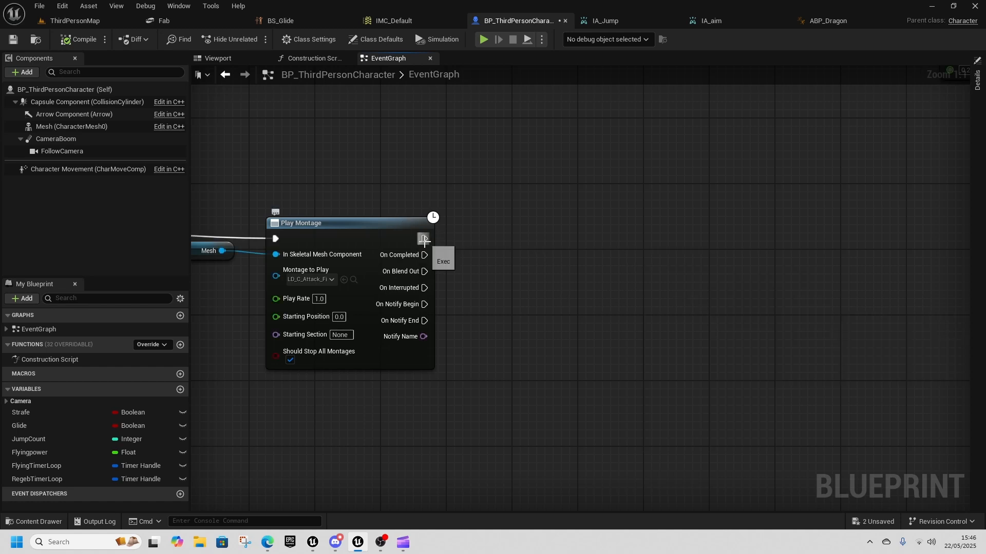
- Add a Spawn Emitter at Location node after Play Montage and set its Emitter Template to P_Fire
left_click_drag(528, 241, 526, 242)
type("spa")
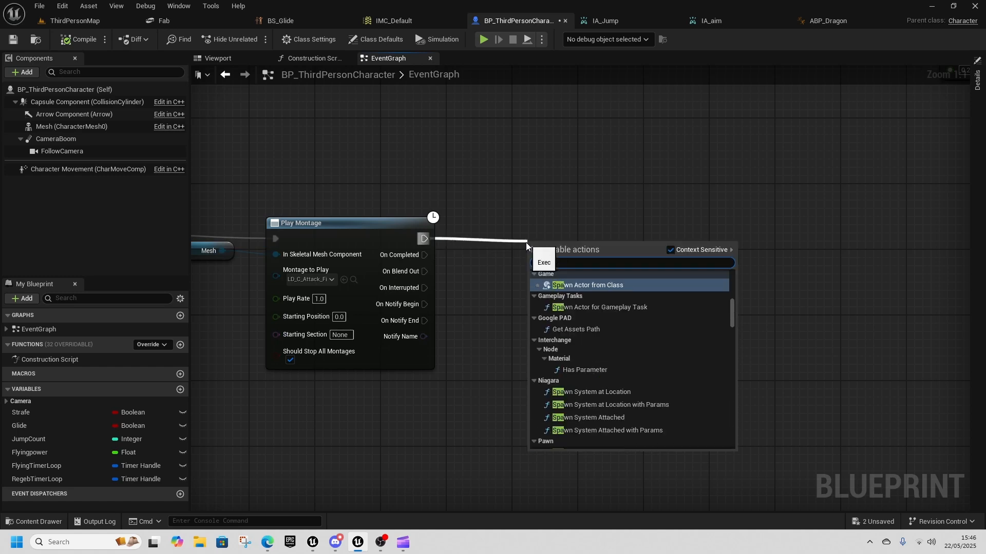
type("wn c")
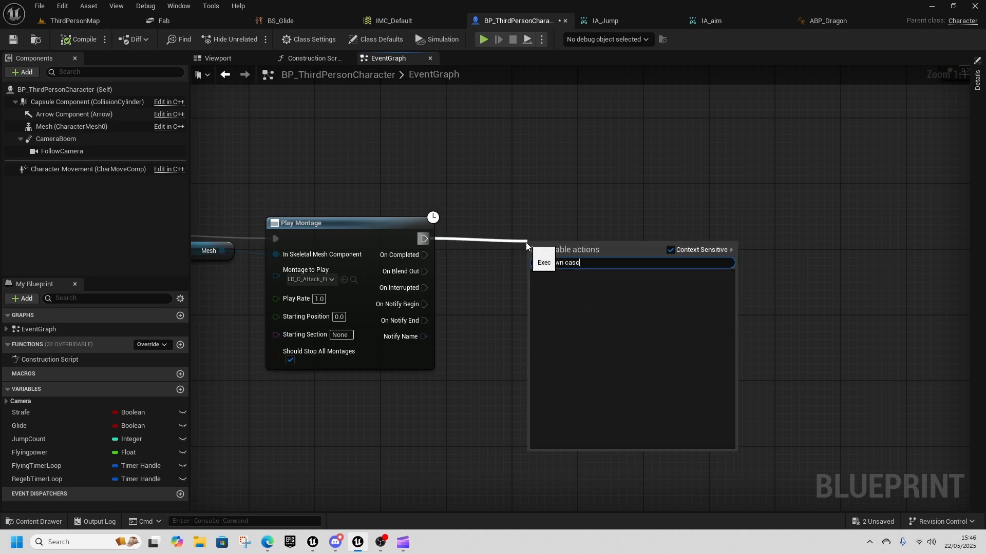
key("BackSpace")
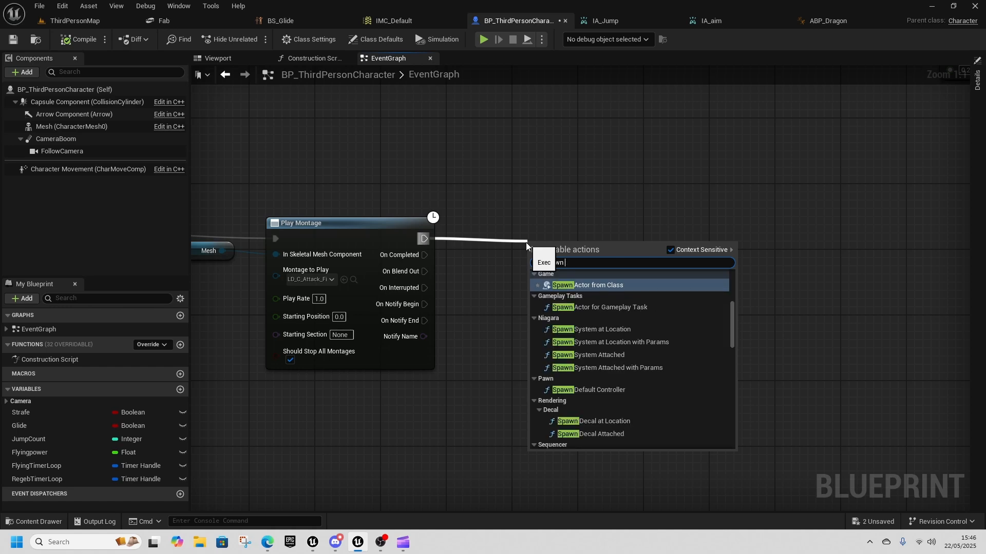
type("part")
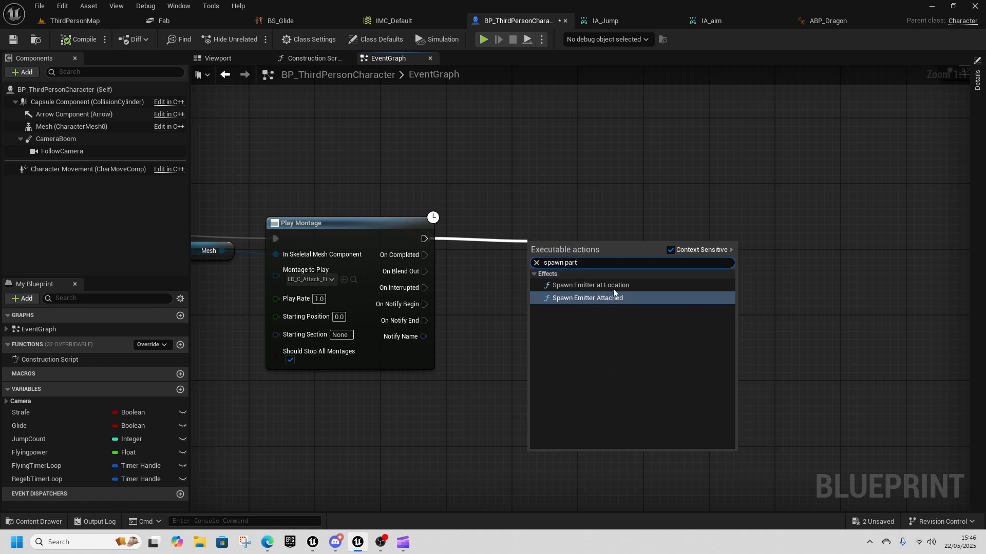
left_click(590, 286)
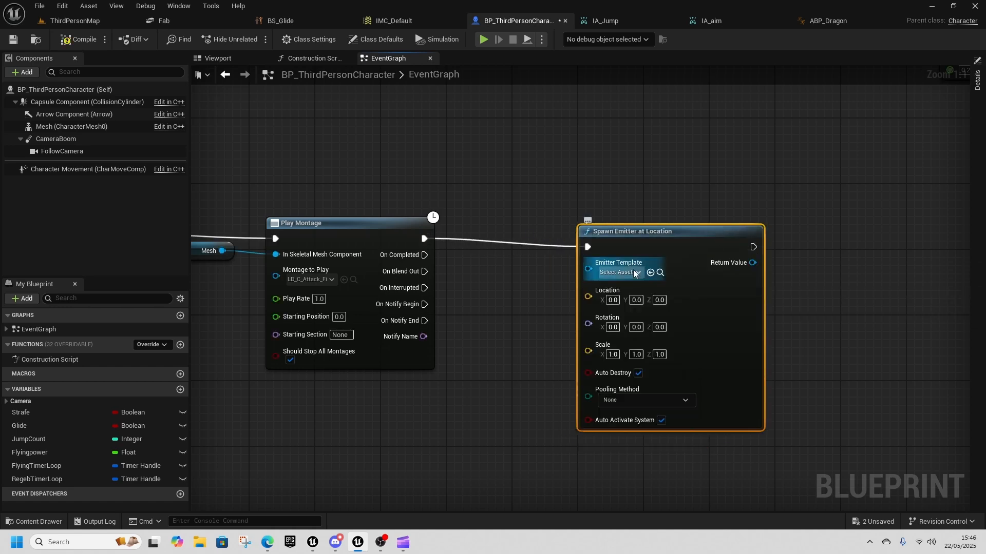
left_click(641, 272)
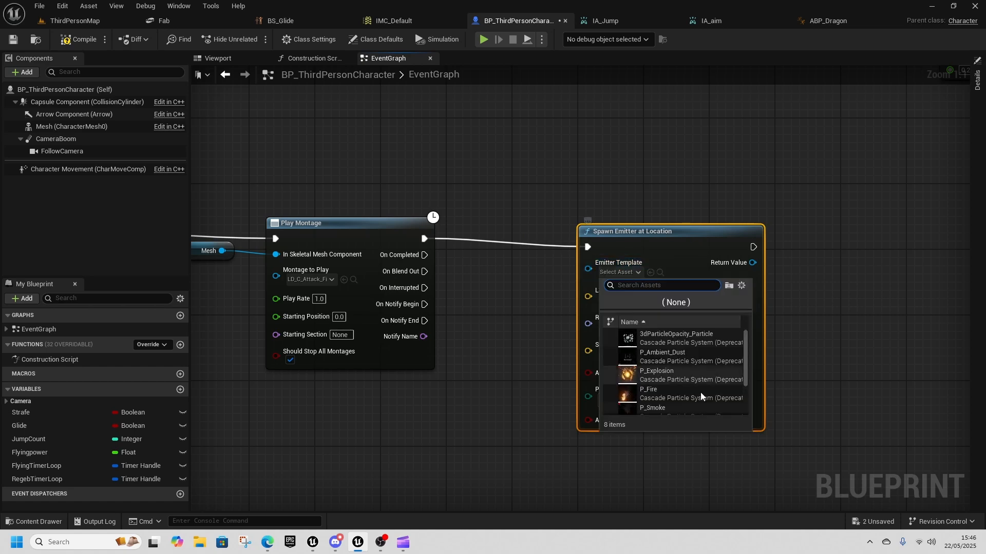
left_click(655, 394)
- Feed the emitter's Location from a Get Socket Location node on Mesh with the socket name head
right_click_drag(547, 316, 624, 325)
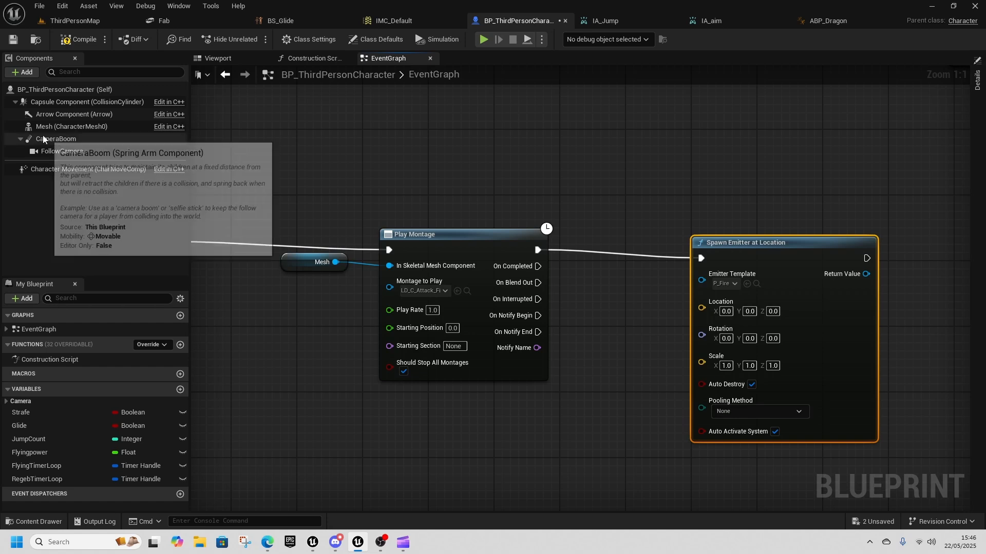
left_click_drag(40, 128, 417, 417)
left_click_drag(501, 415, 501, 415)
type("get socket")
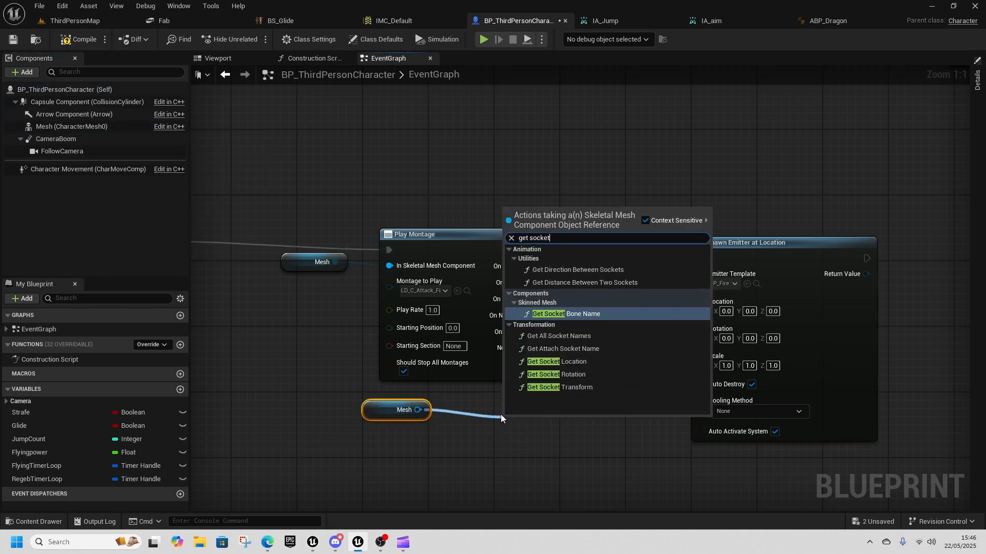
left_click(569, 364)
left_click_drag(594, 425, 592, 418)
type("head")
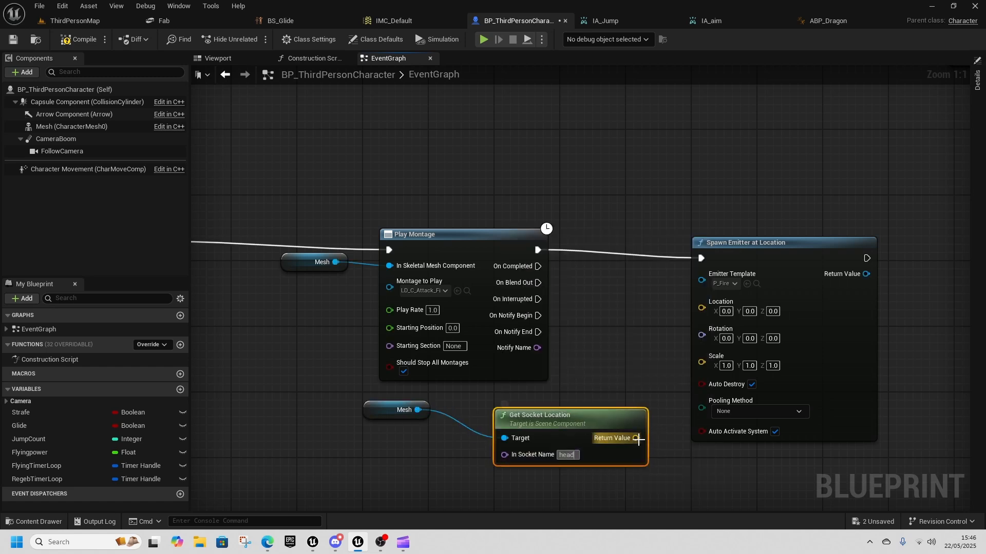
left_click_drag(636, 438, 702, 308)
- Play-test the fire effect in ThirdPersonMap by triggering the dragon's attack, and stop the preview
right_click_drag(644, 326, 553, 326)
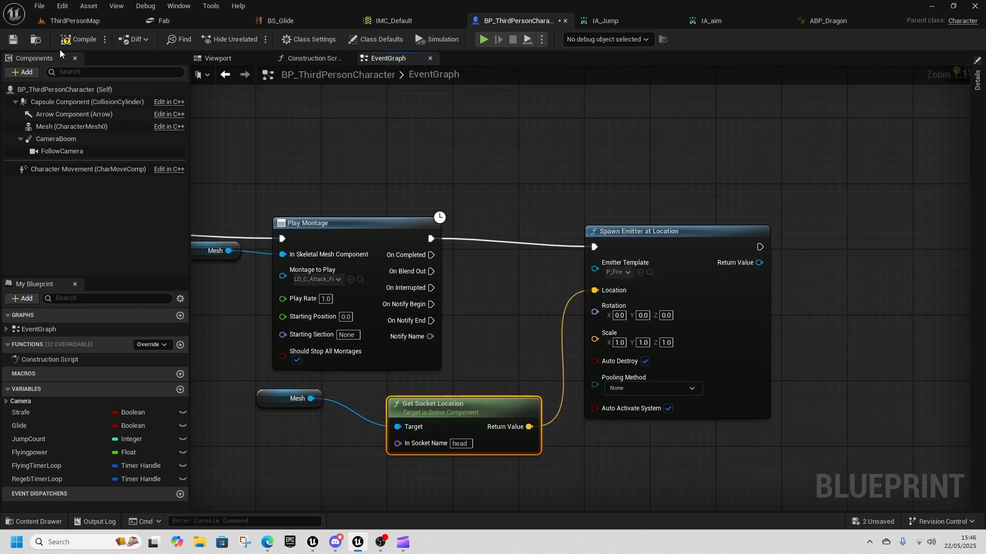
left_click(79, 21)
left_click(257, 37)
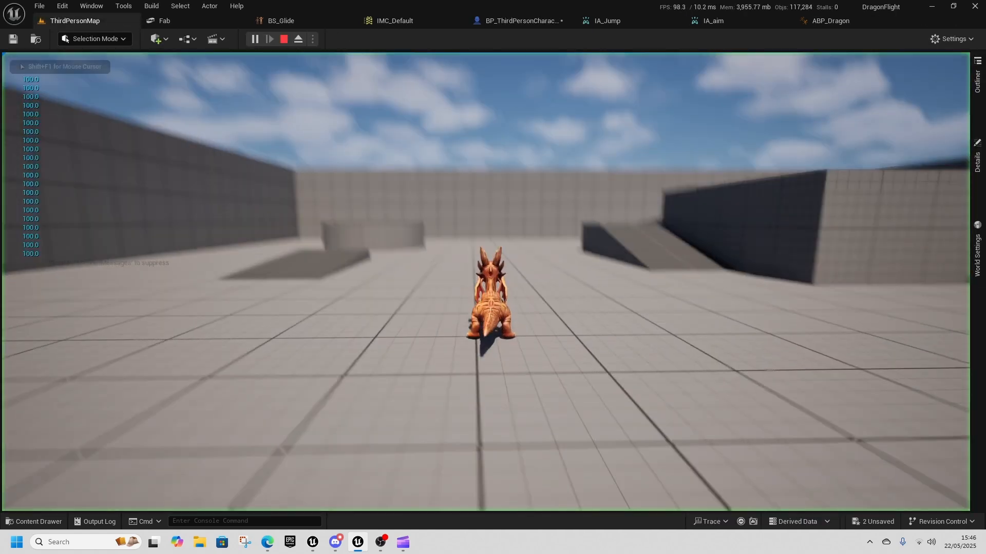
left_click(486, 282)
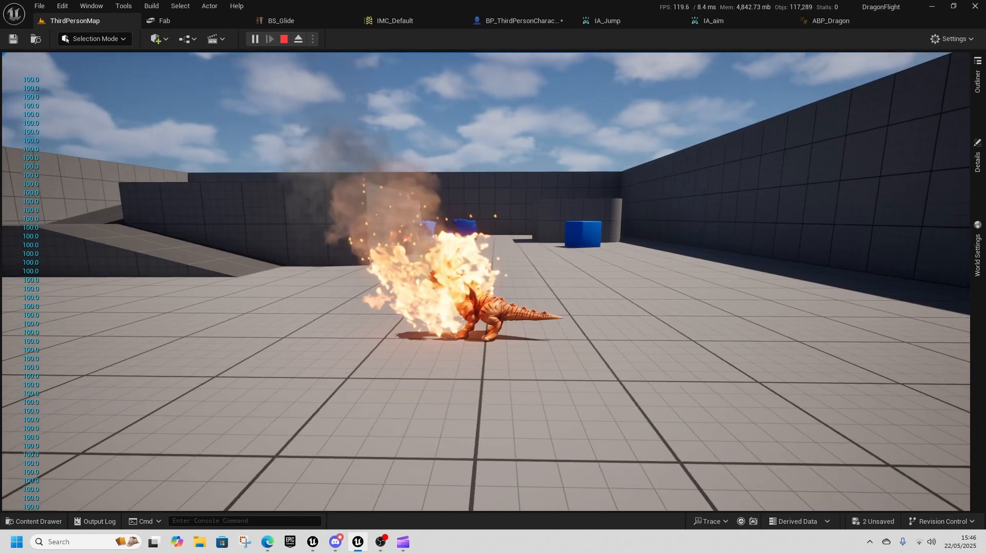
key("shift+F1")
left_click(284, 39)
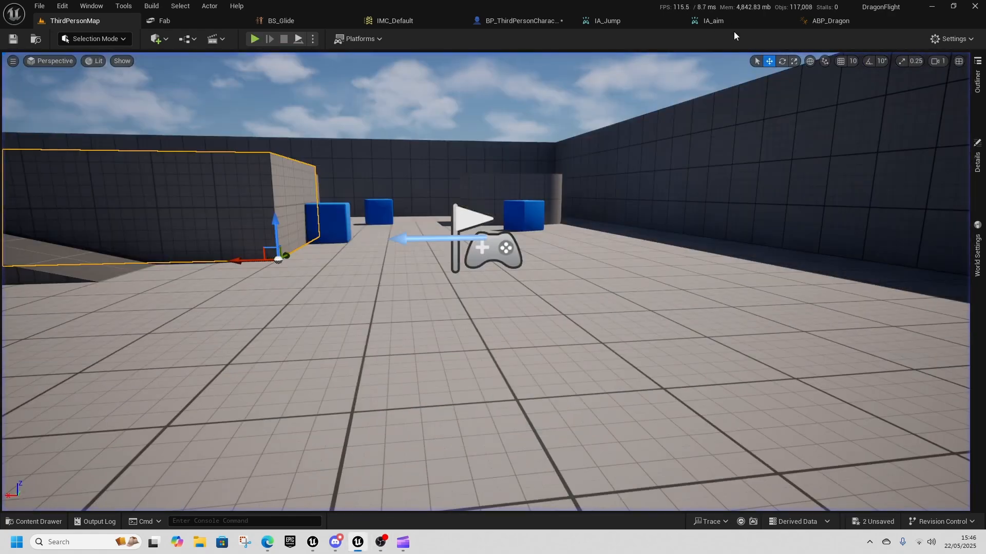
- Insert a vector Add node with X 100 between Get Socket Location and the emitter's Location in BP_ThirdPersonCharacter
left_click(556, 23)
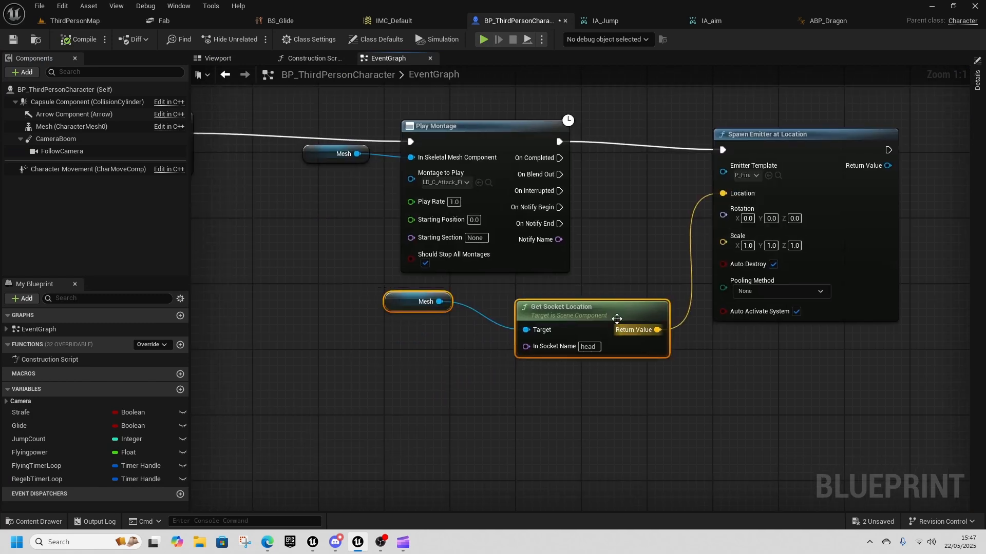
left_click_drag(619, 323, 493, 330)
left_click_drag(583, 325, 583, 326)
type("+")
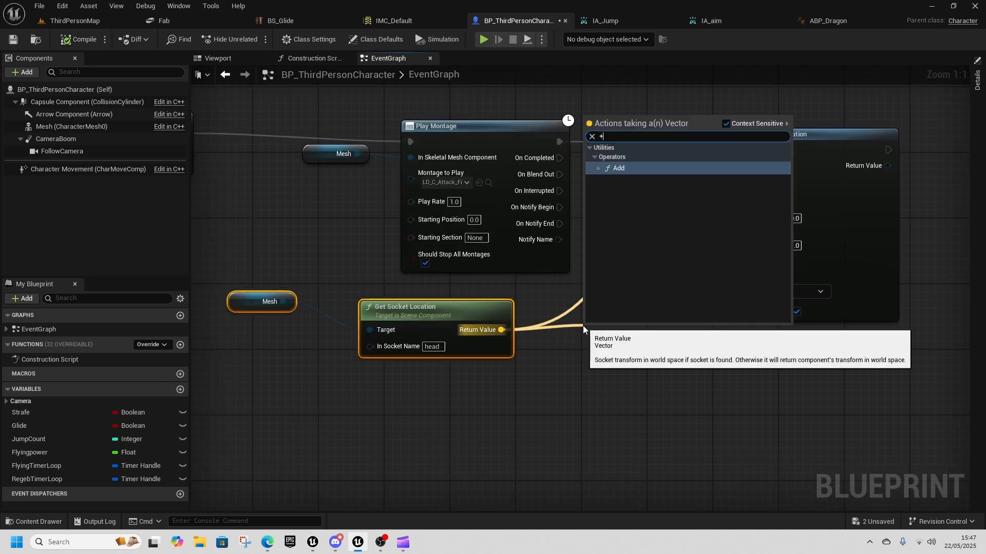
left_click(618, 169)
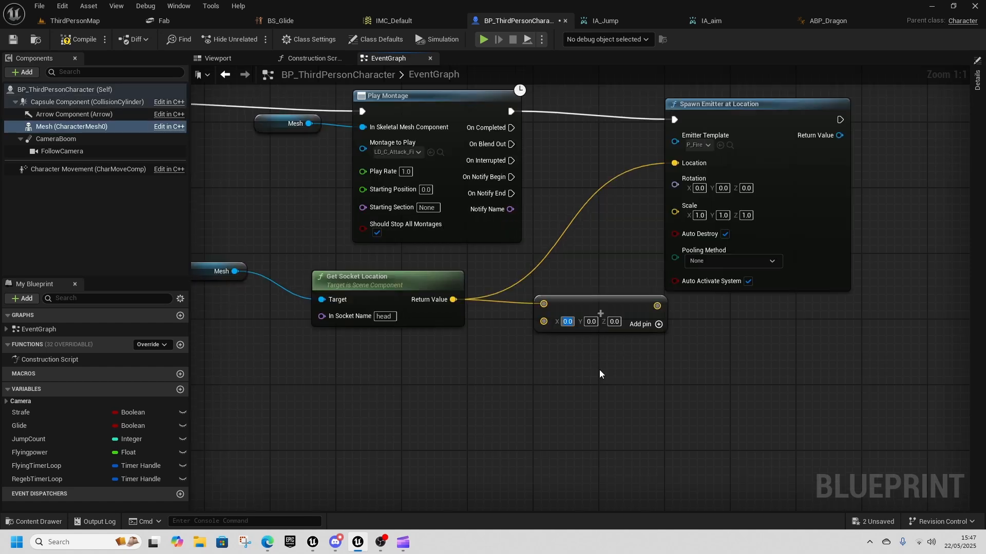
type("100")
key("Return")
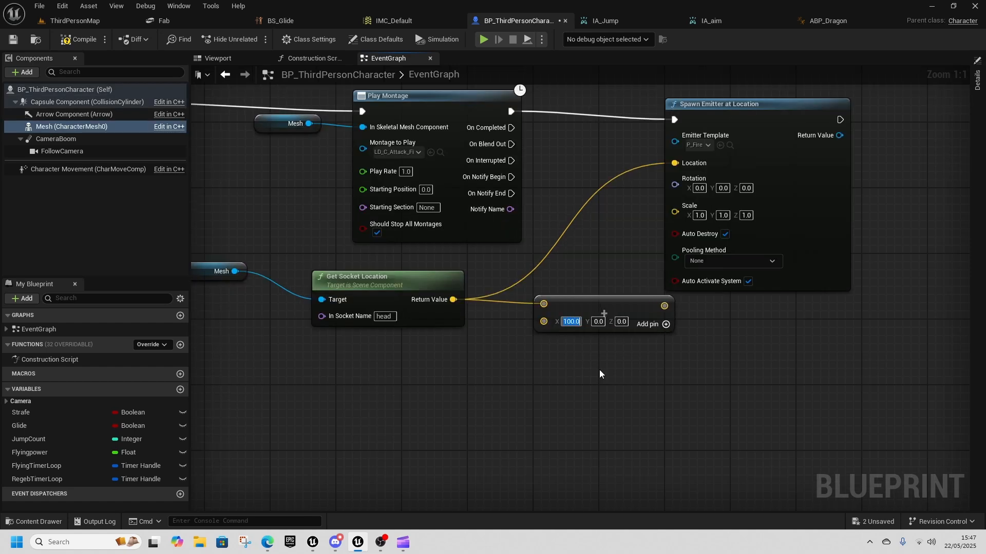
left_click_drag(673, 171, 674, 165)
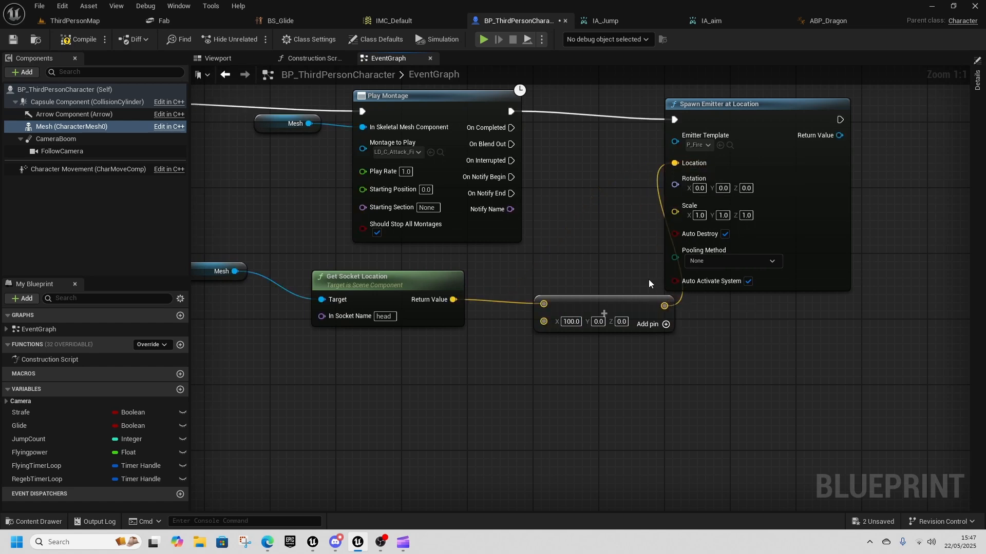
left_click_drag(631, 307, 599, 273)
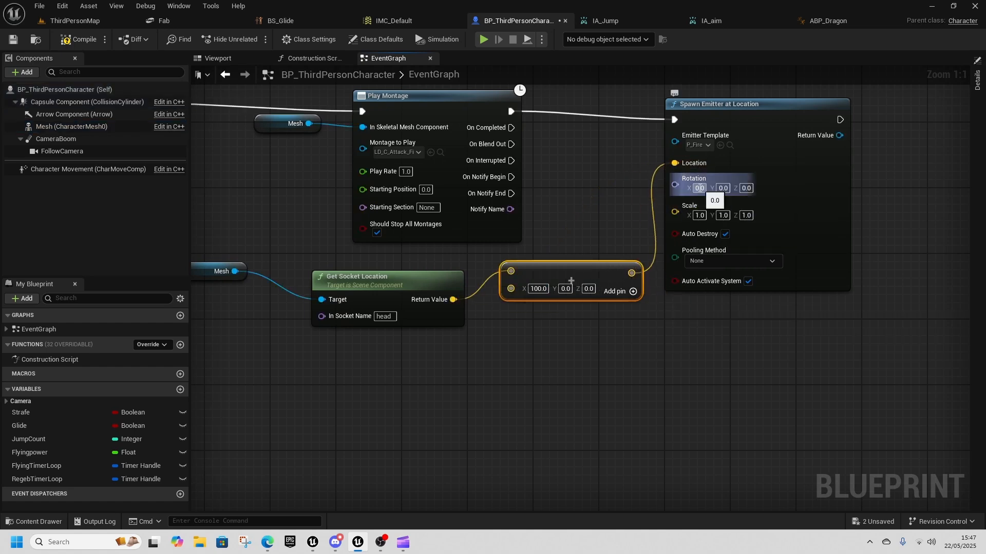
- Play-test the offset fire effect in ThirdPersonMap while turning the dragon in different directions, and stop the preview
left_click(131, 22)
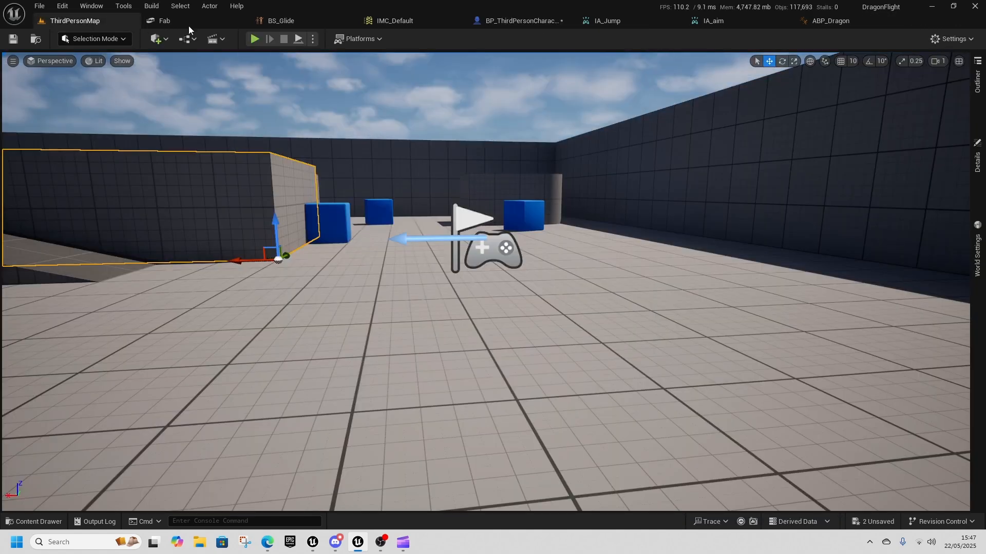
left_click(248, 39)
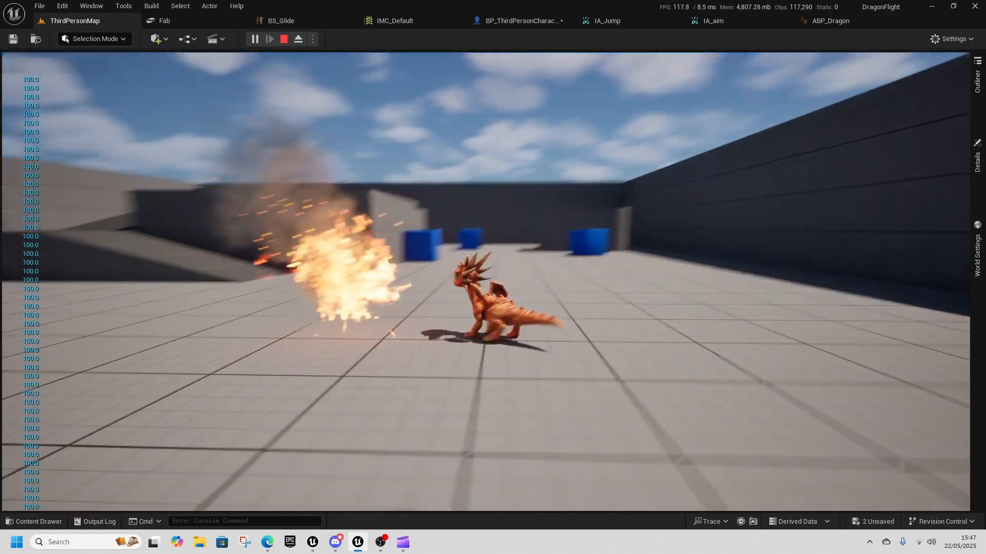
key("w")
key("d")
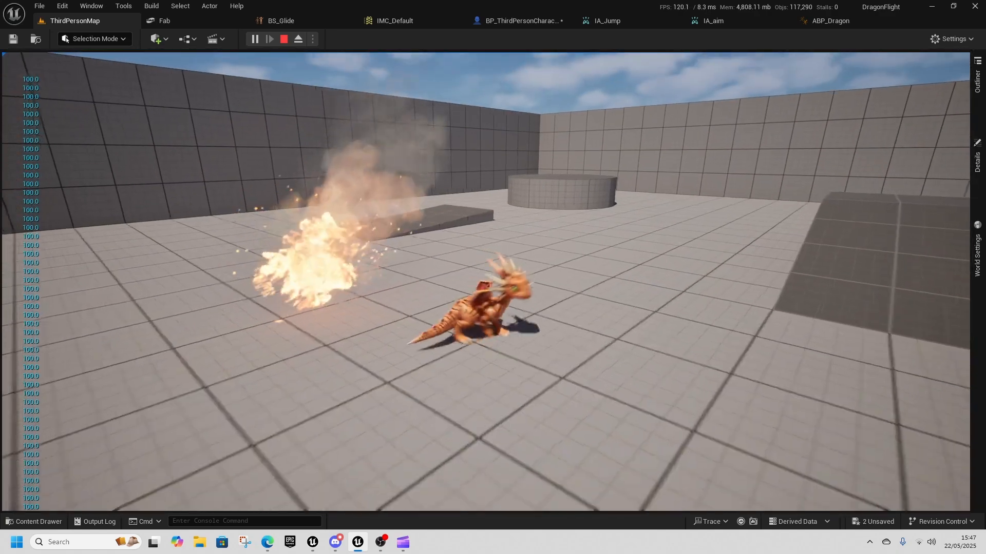
key("s")
key("a")
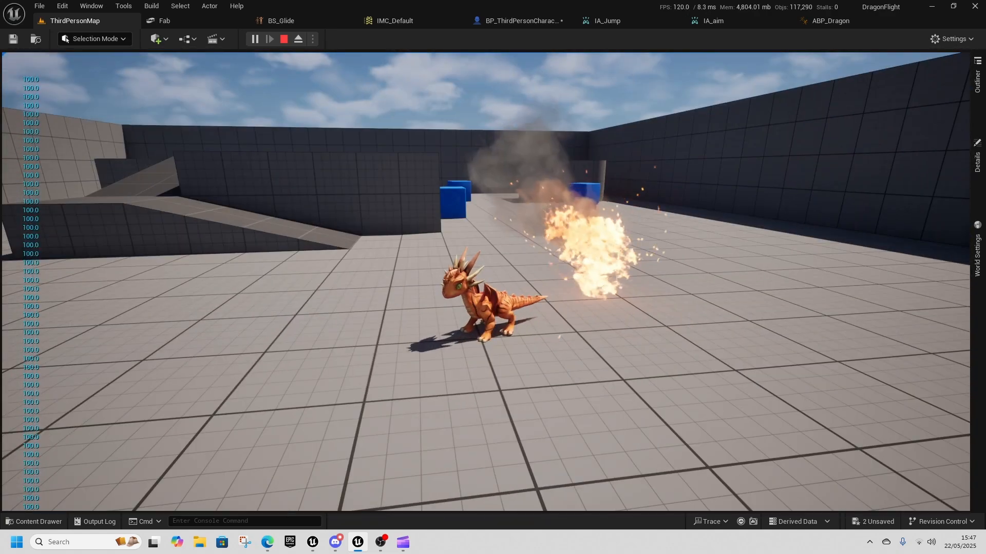
key("s")
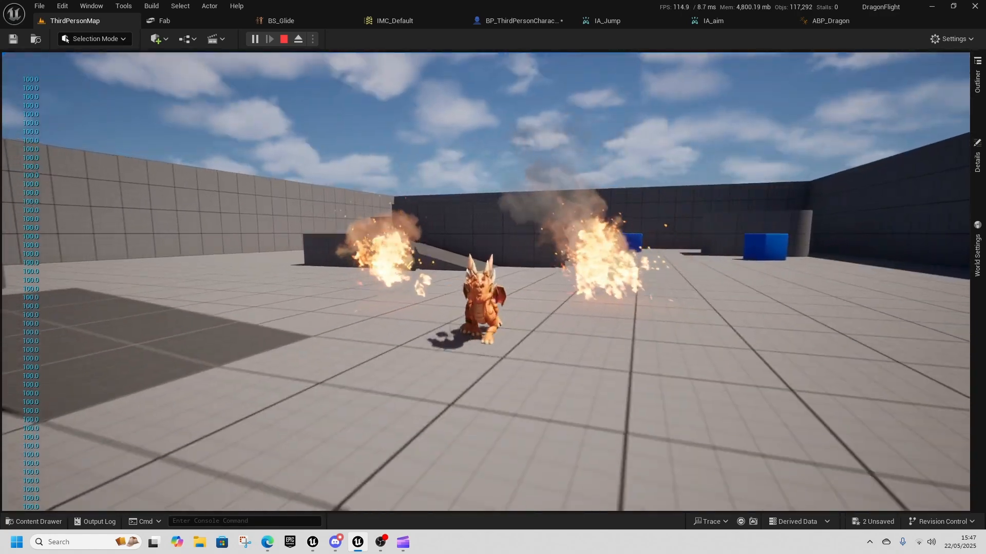
key("d")
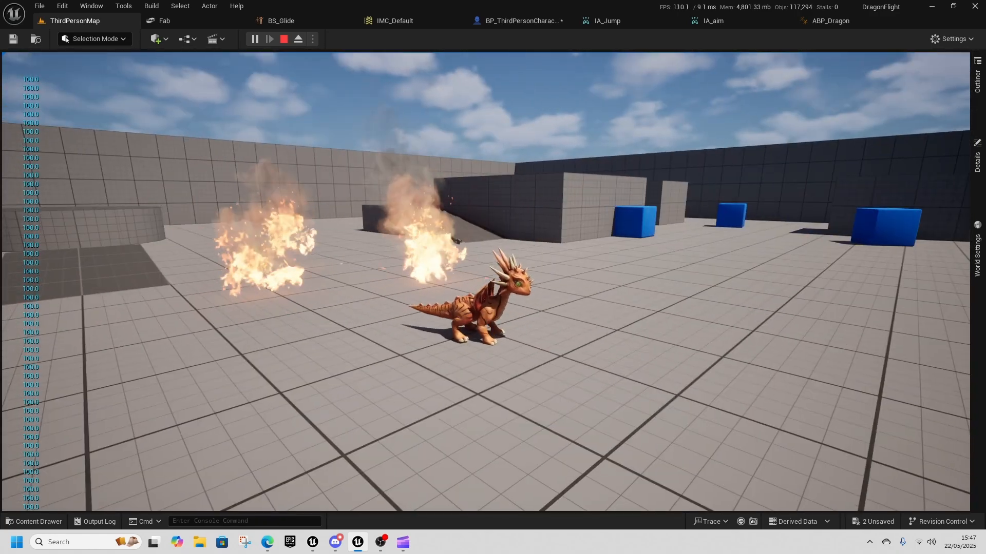
key("d")
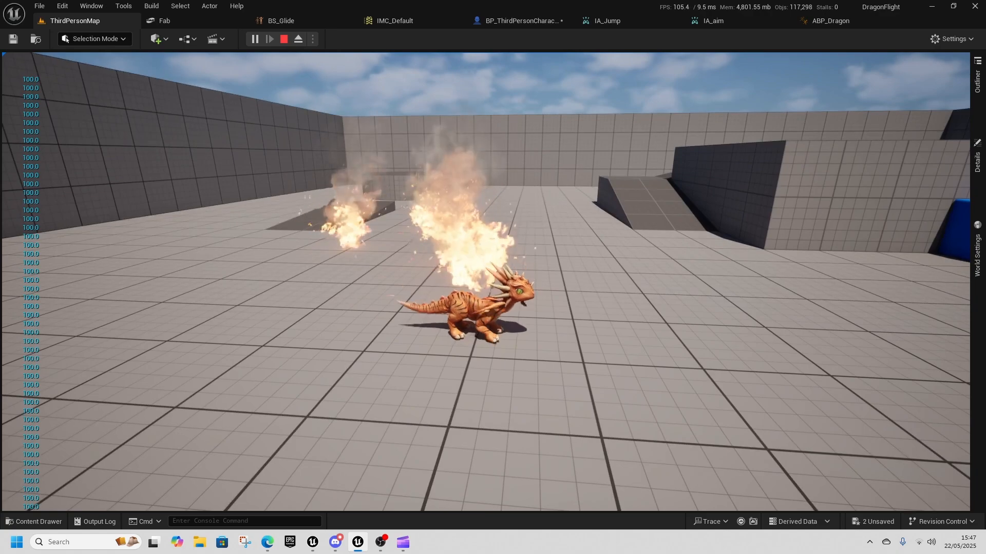
key("w")
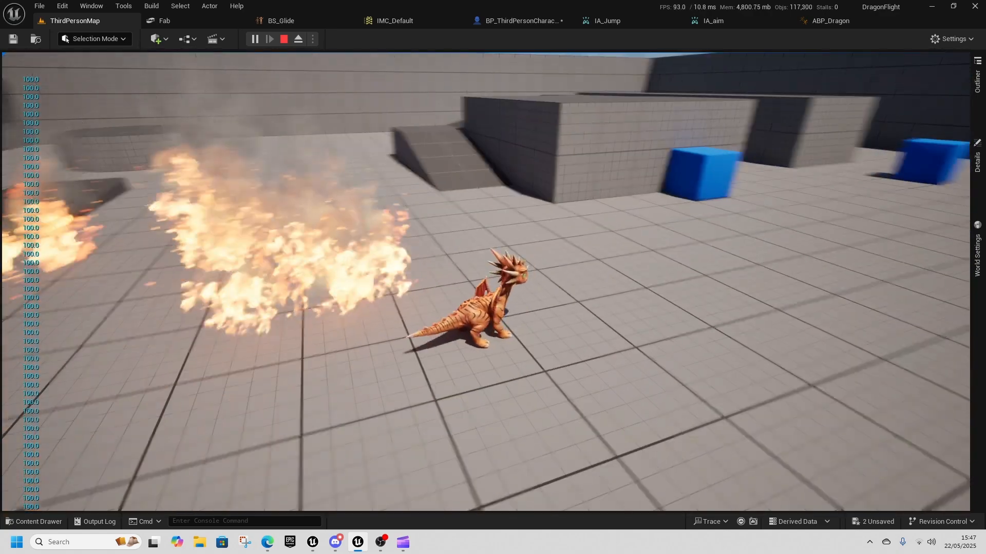
left_click(454, 181)
key("alt+Tab")
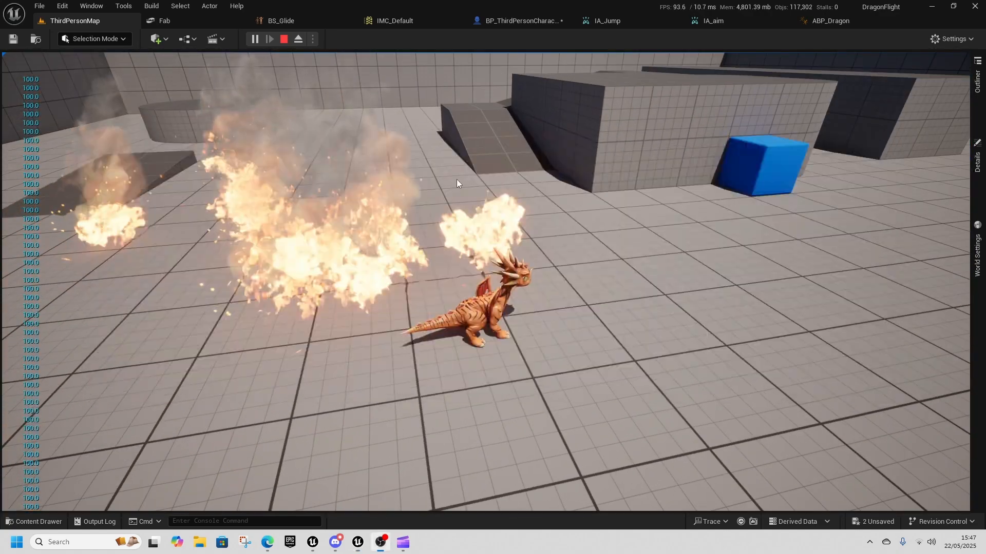
left_click(284, 39)
- Add a Get Actor Rotation node below Get Socket Location in the BP_ThirdPersonCharacter event graph
left_click(526, 25)
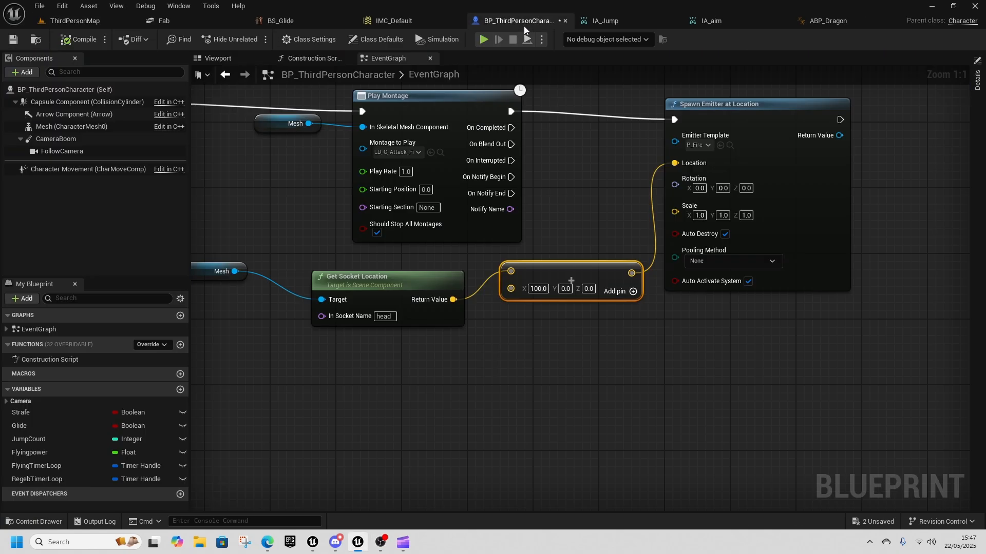
left_click_drag(459, 303, 331, 384)
type("get rotat")
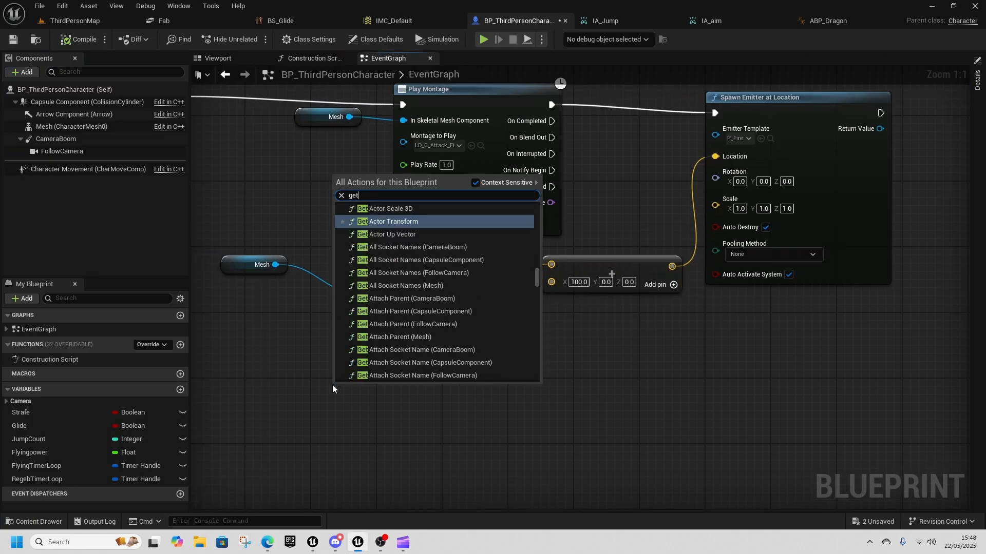
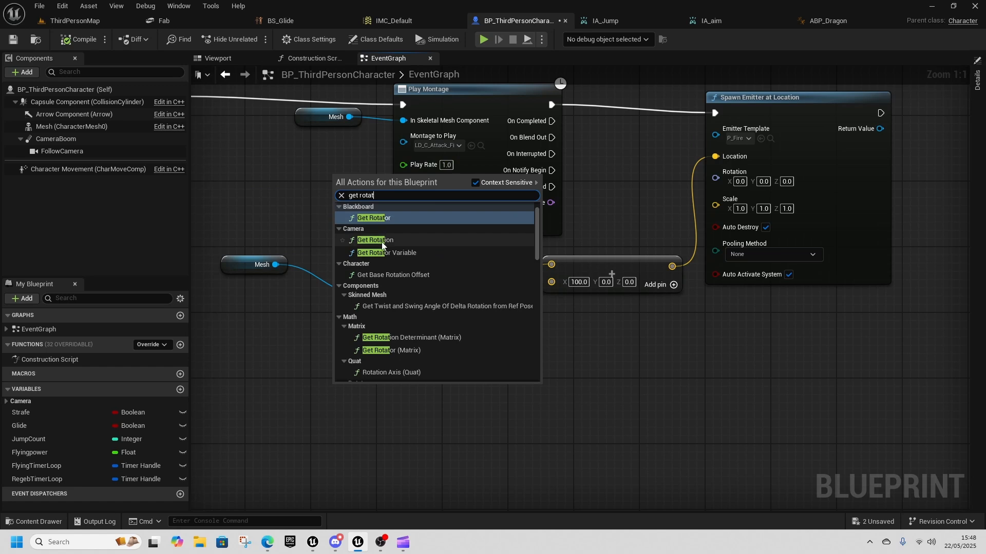
type("t")
scroll(416, 262, "down", 5)
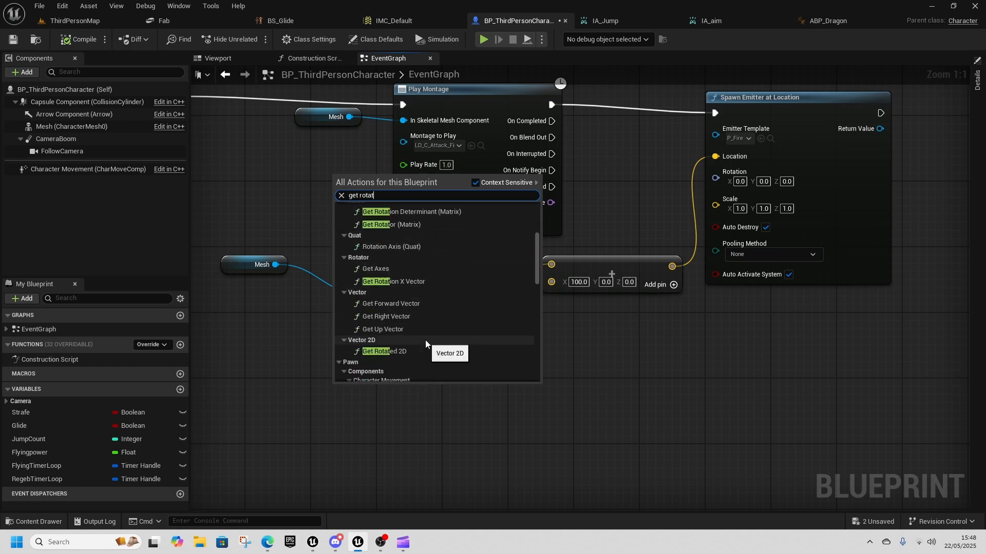
scroll(424, 342, "down", 4)
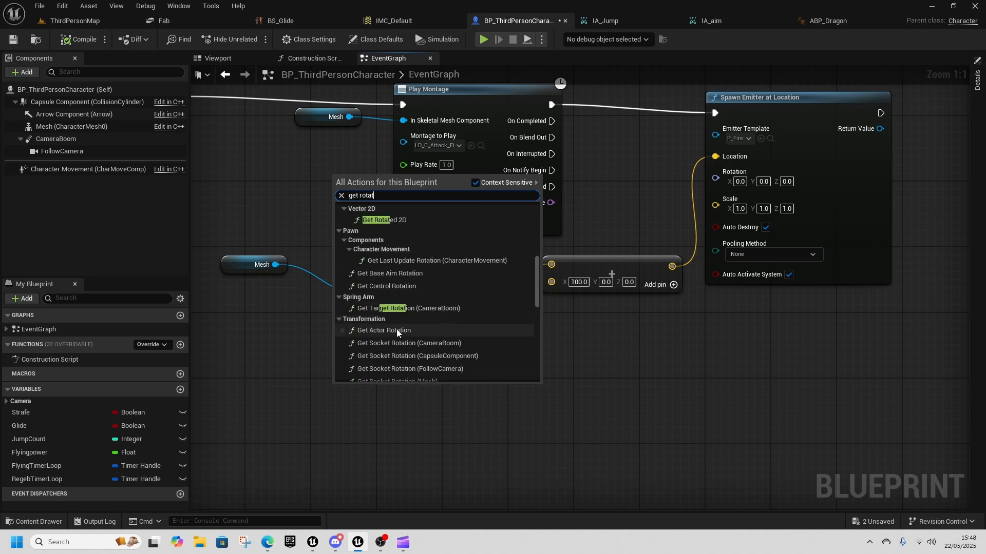
left_click(430, 331)
- Add a Get Forward Vector node fed by the Return Value of Get Actor Rotation
left_click_drag(441, 408, 514, 400)
type("forwrad")
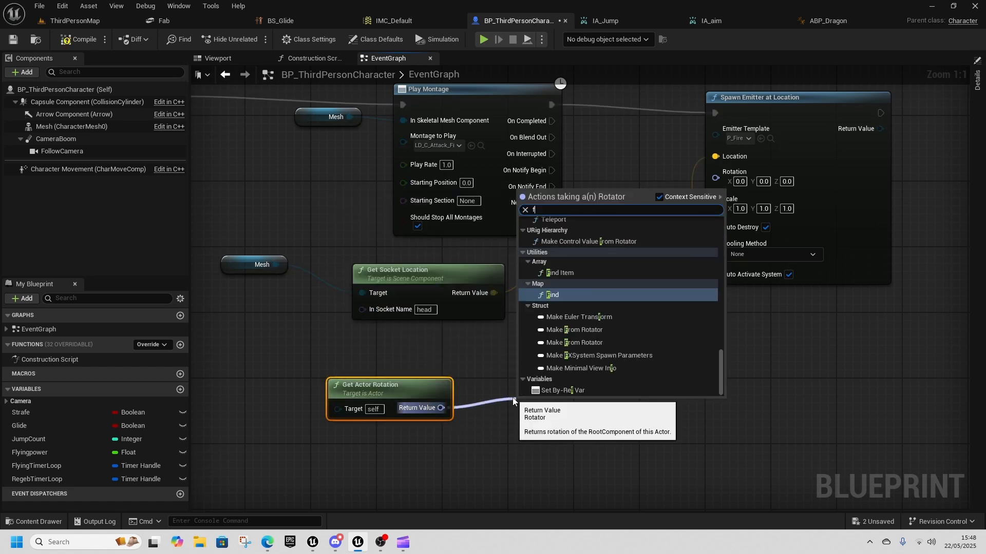
key("BackSpace")
key("BackSpace")
key("BackSpace")
key("BackSpace")
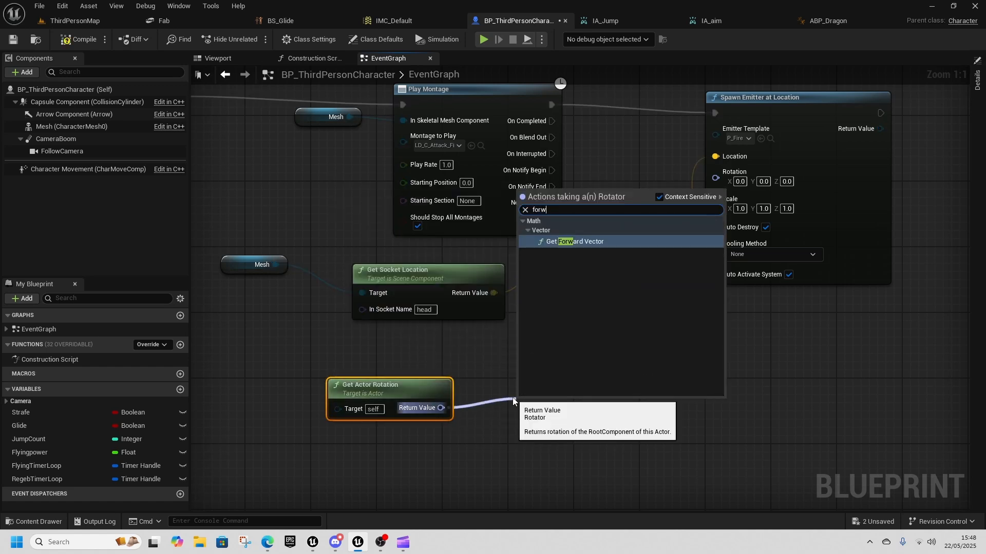
type("w")
left_click(579, 241)
right_click_drag(586, 422, 505, 409)
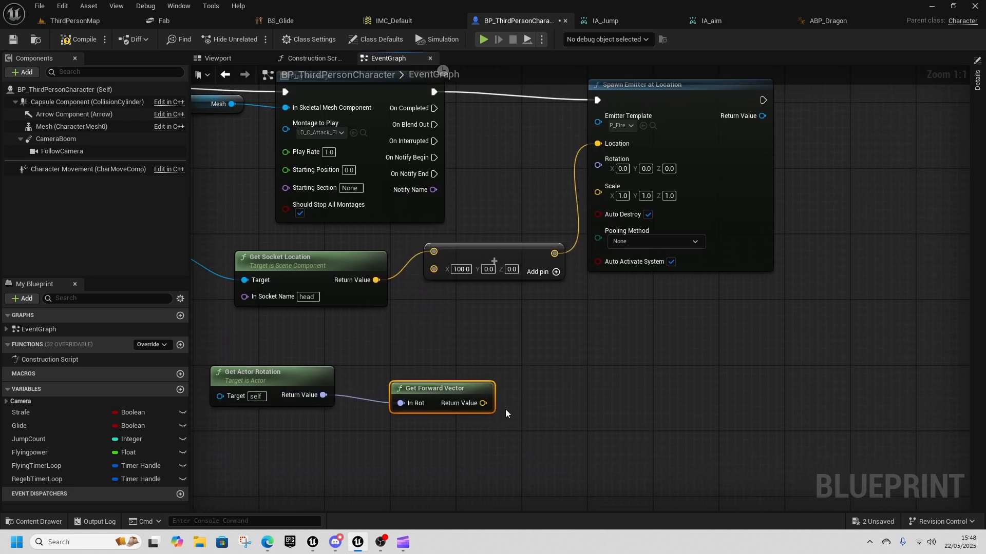
- Add a Multiply node after Get Forward Vector and connect its result to the second input of the vector Add node
left_click_drag(556, 405, 557, 406)
type("*")
key("Return")
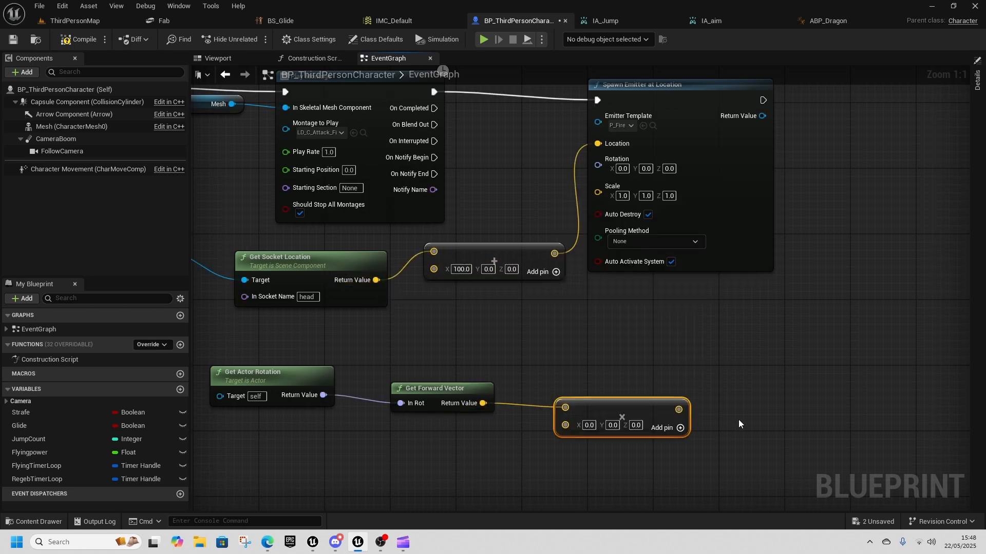
left_click_drag(445, 267, 443, 268)
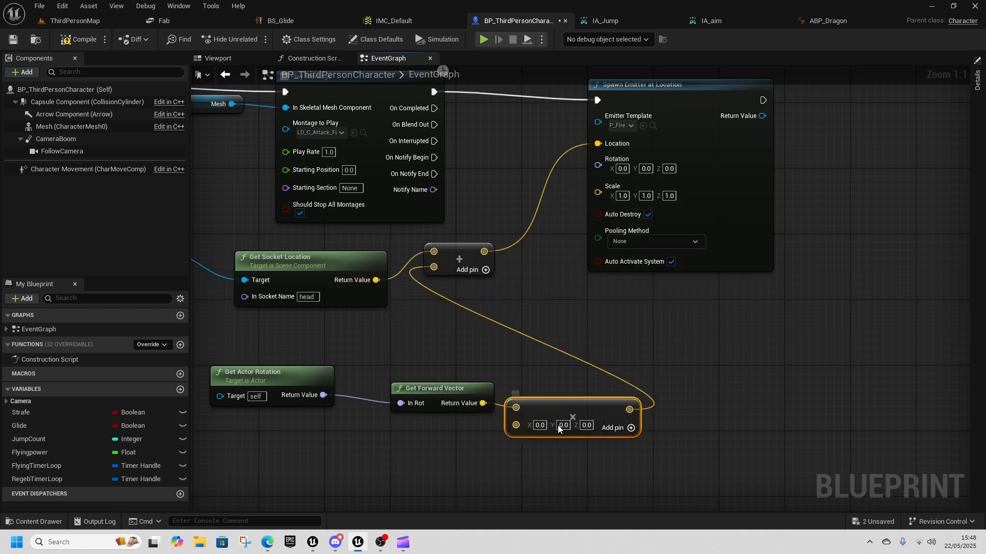
- Convert the Multiply node's second input to a single-precision float and set it to 10
right_click(521, 426)
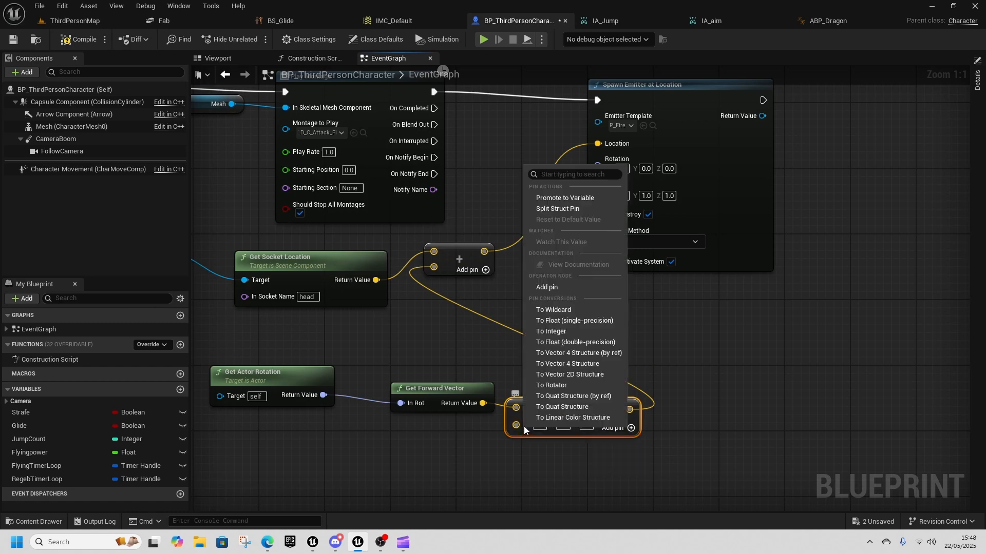
left_click(575, 321)
type("10.0")
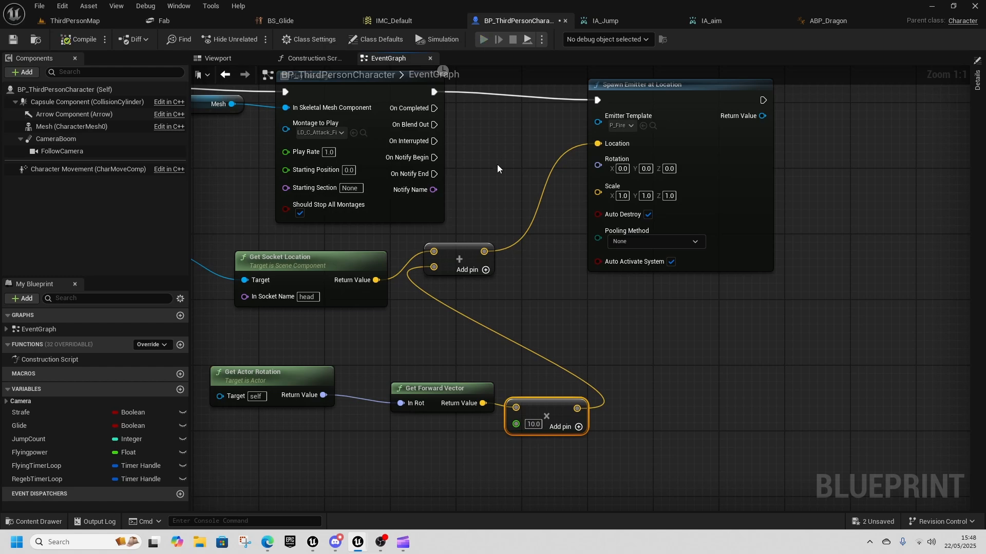
- Play-test the forward-offset fire by triggering the dragon's attack while turning, and stop the preview
key("alt+p")
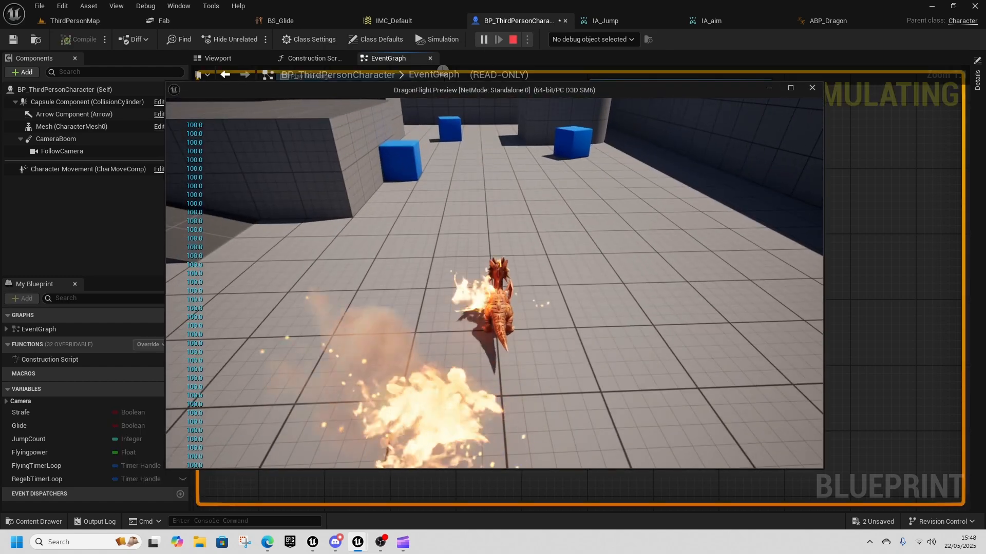
left_click(494, 283)
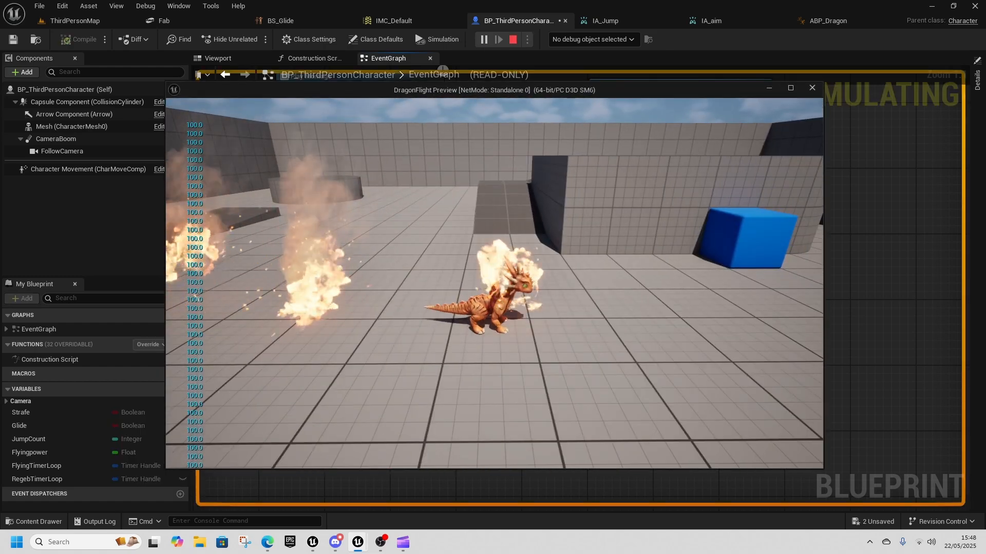
left_click(495, 284)
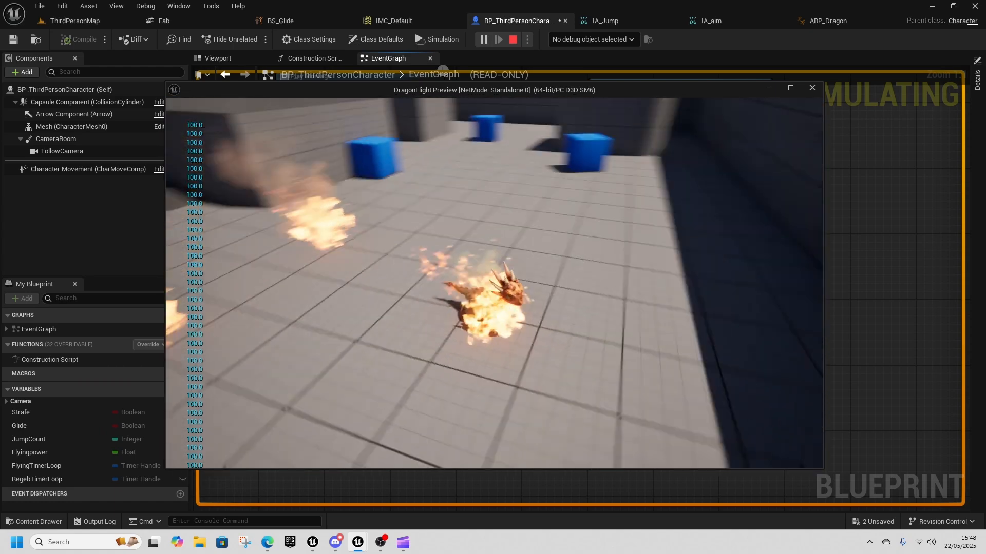
key("Escape")
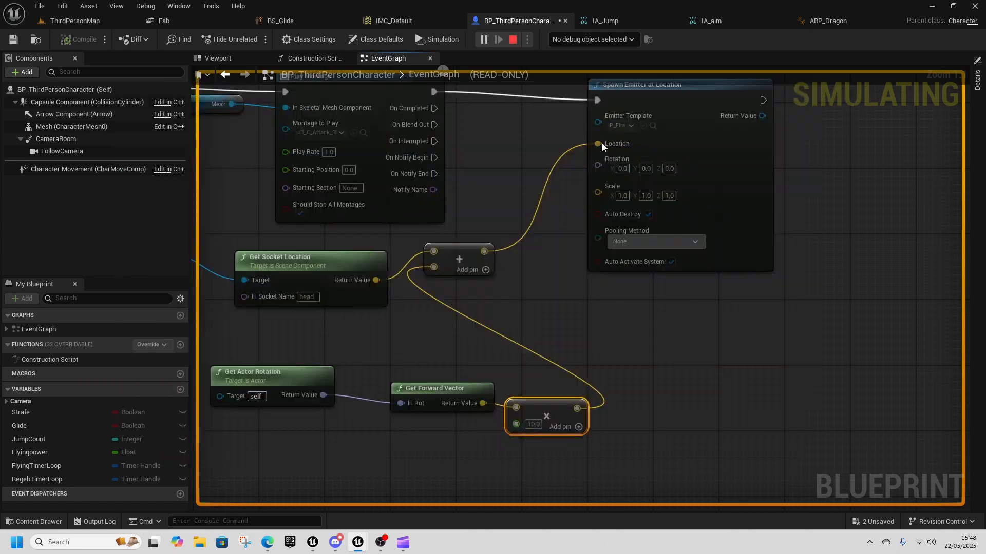
left_click(512, 40)
- Set the forward vector's Multiply value to 100
left_click(531, 424)
type("100")
key("Return")
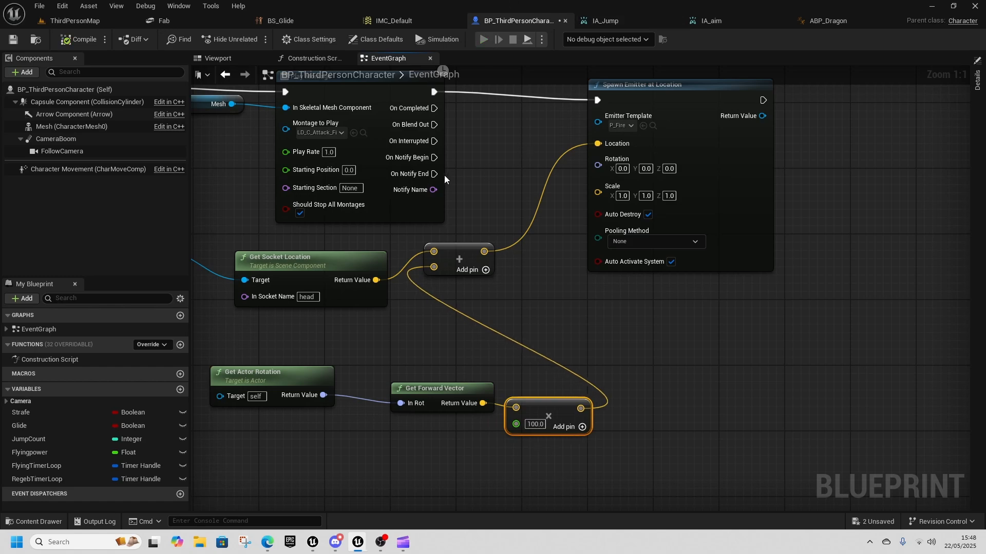
- Play-test the fire attack with the 100 forward offset while moving the dragon in several directions, and stop the preview
key("alt+p")
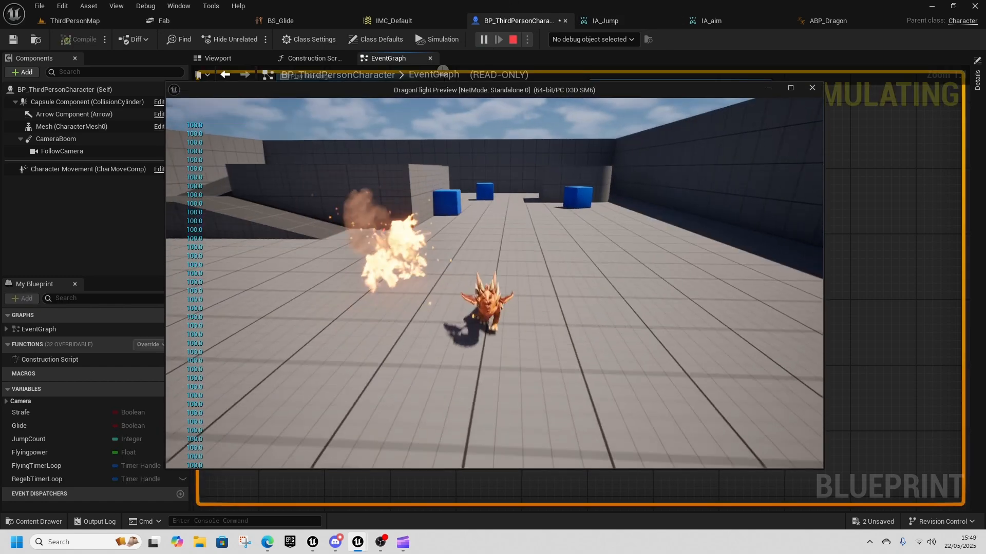
key("s")
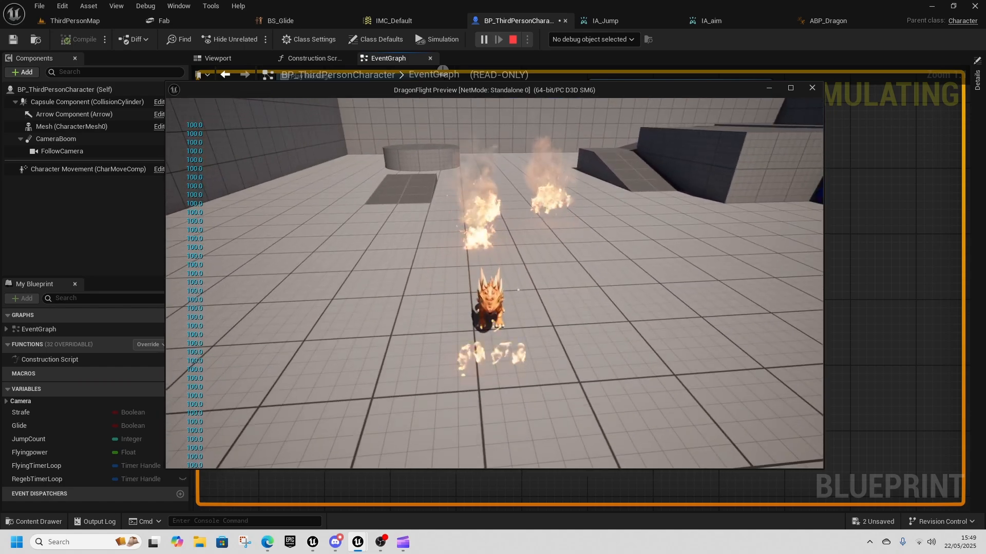
key("w")
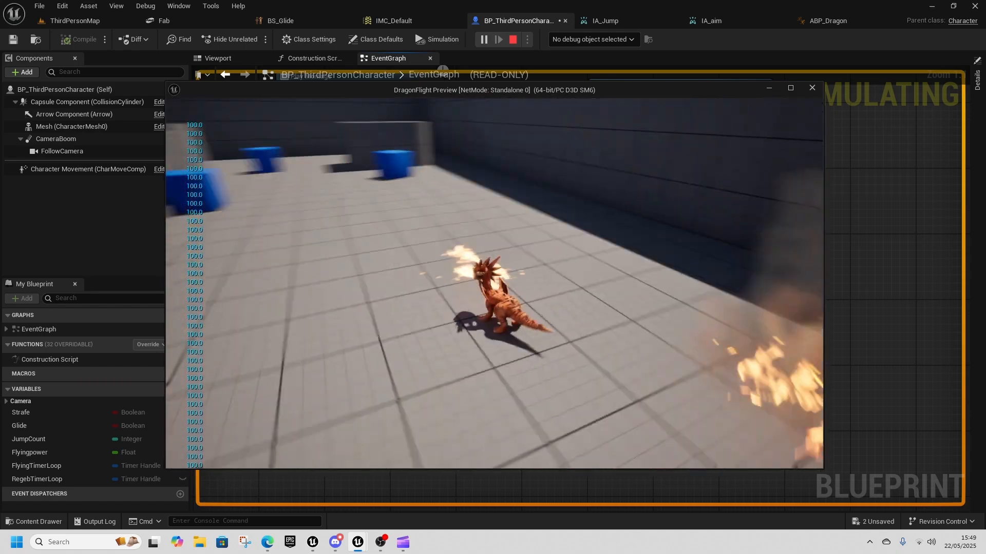
key("w")
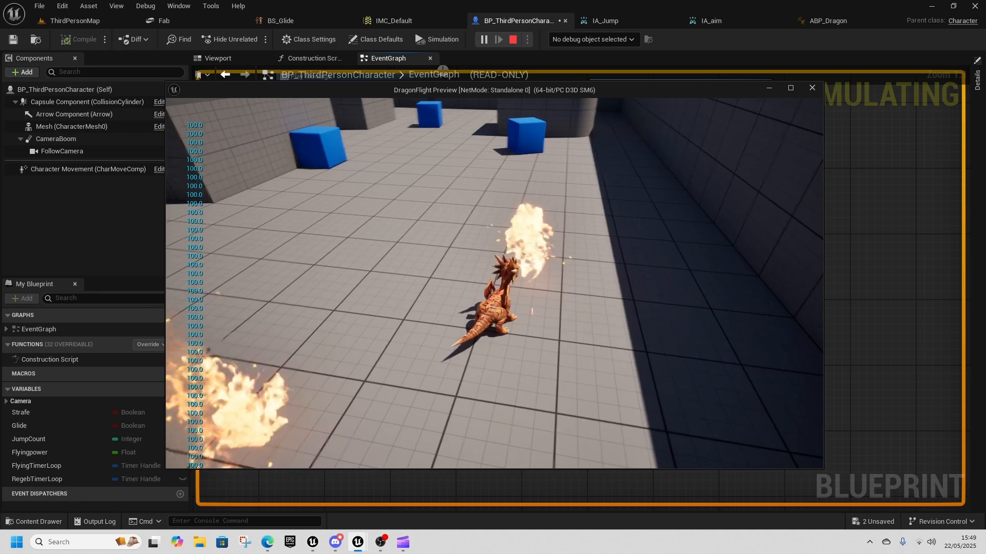
key("w")
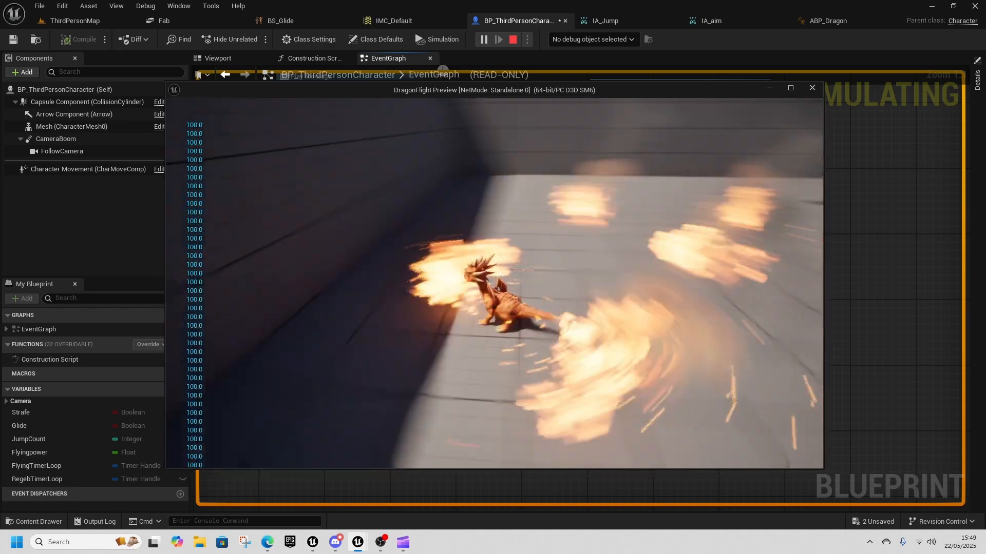
key("w")
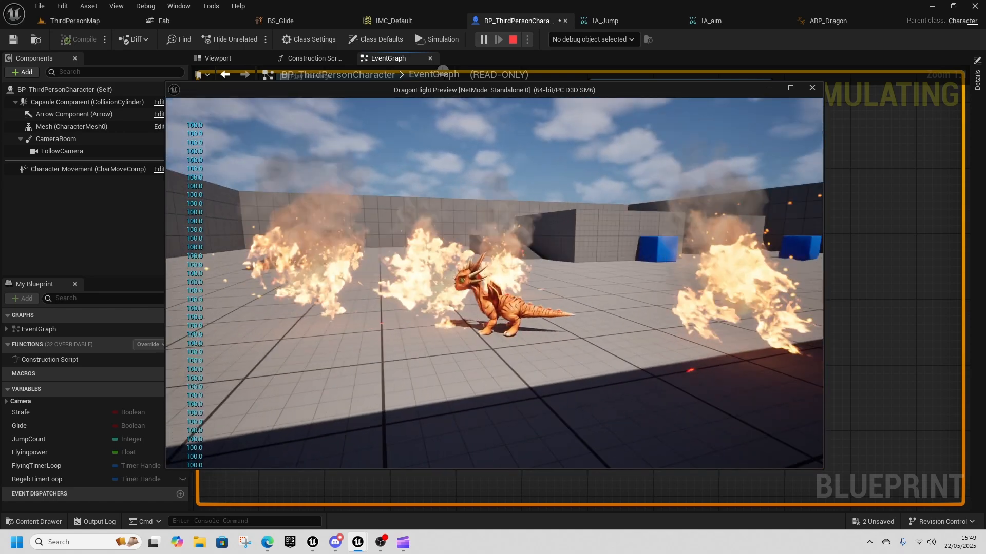
key("Escape")
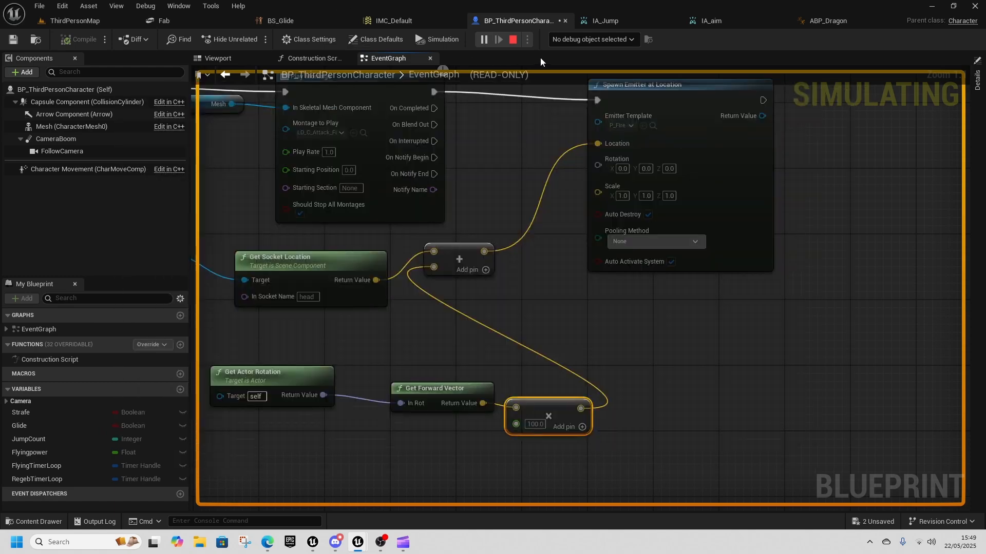
left_click(514, 41)
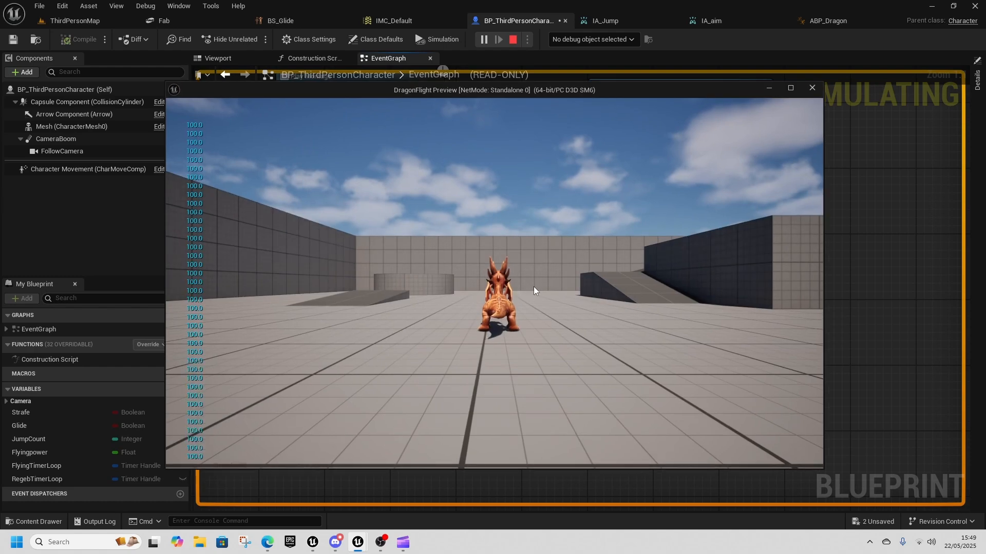
- Play-test the fire attack with forward offsets of 100 and 200, stopping the preview after each run
left_click(534, 286)
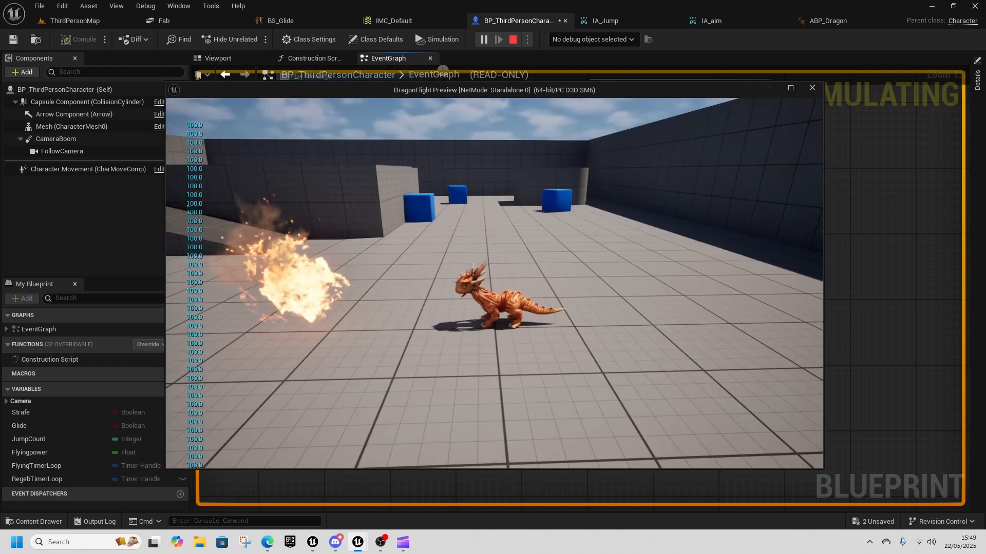
key("Escape")
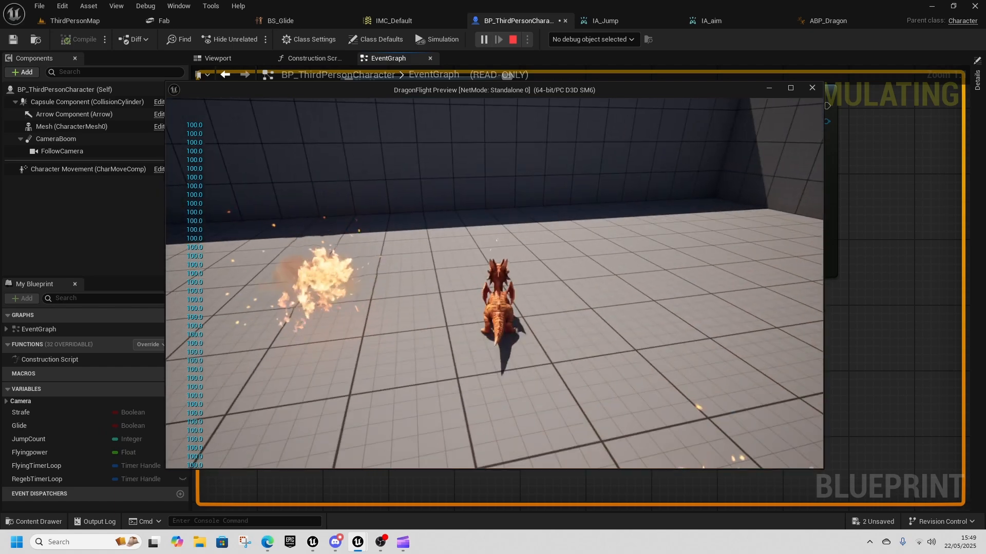
key("Escape")
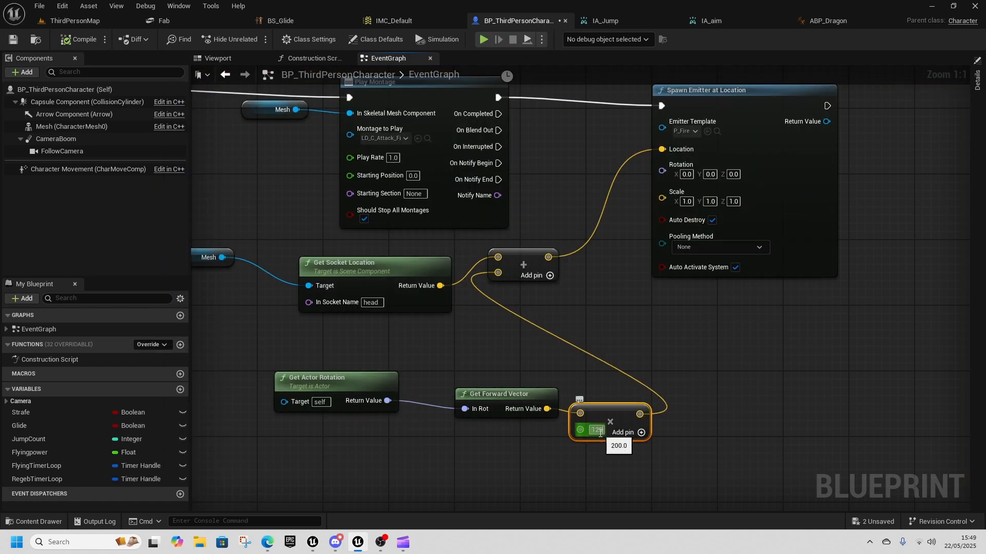
- Set the Multiply value to 125, play-test the fire attack while moving the dragon, and stop the preview
left_click(483, 40)
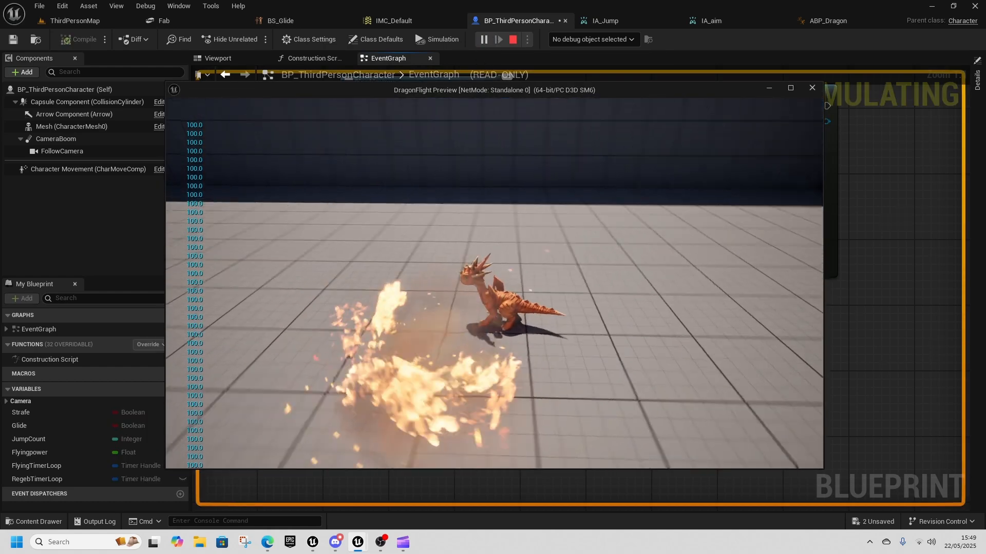
key("w")
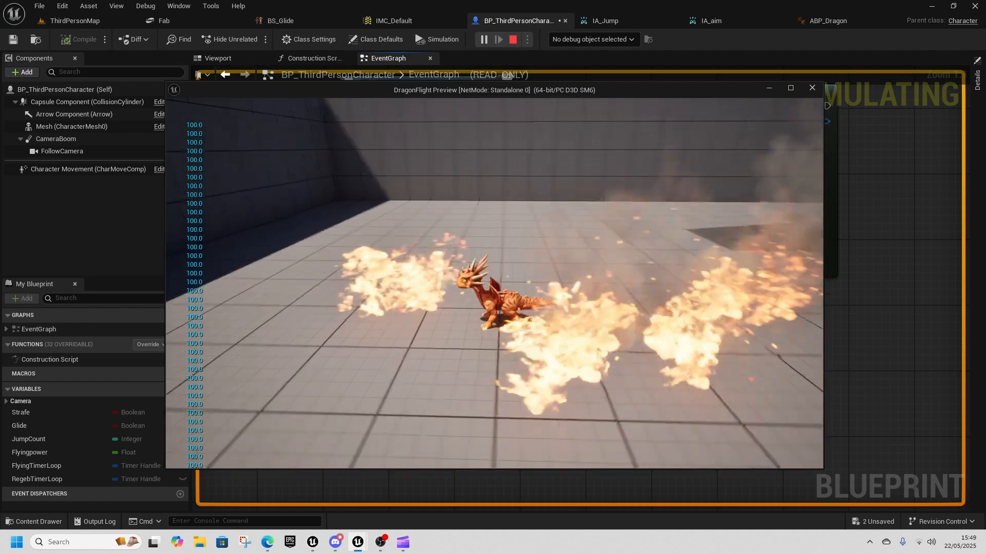
key("w")
key("a")
key("Escape")
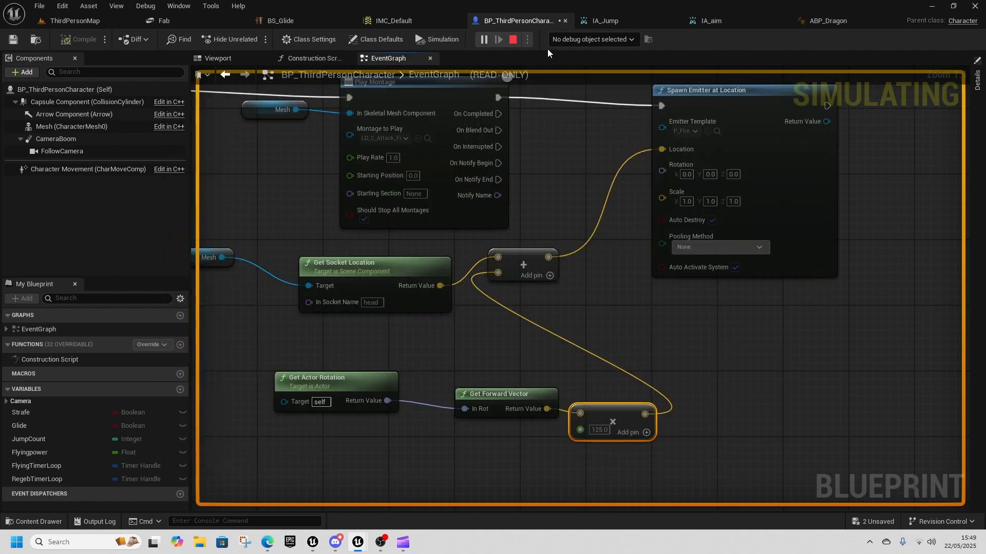
left_click(513, 40)
- Connect Get Actor Rotation to the Rotation input of Spawn Emitter at Location and play-test the attack while the dragon moves
left_click_drag(428, 392, 703, 157)
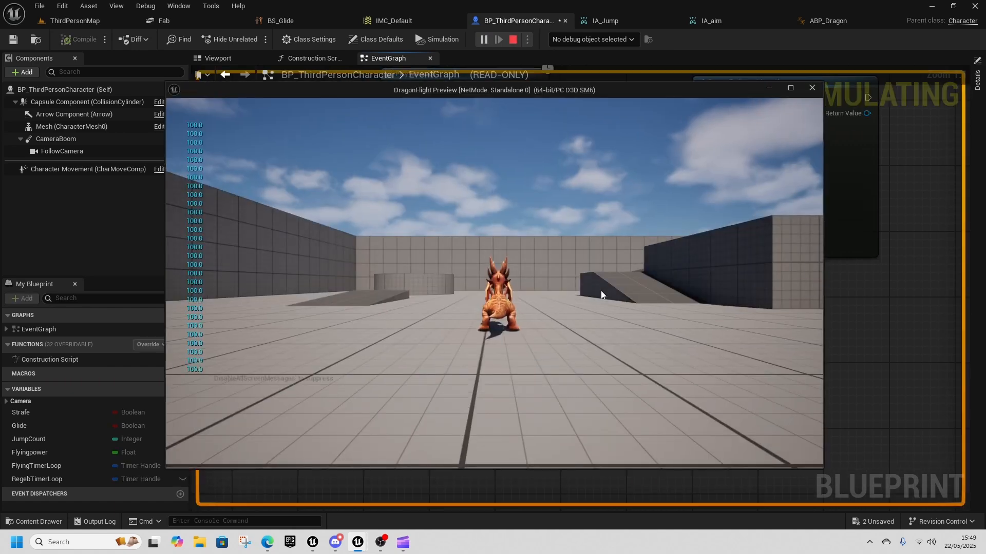
left_click(600, 291)
key("w")
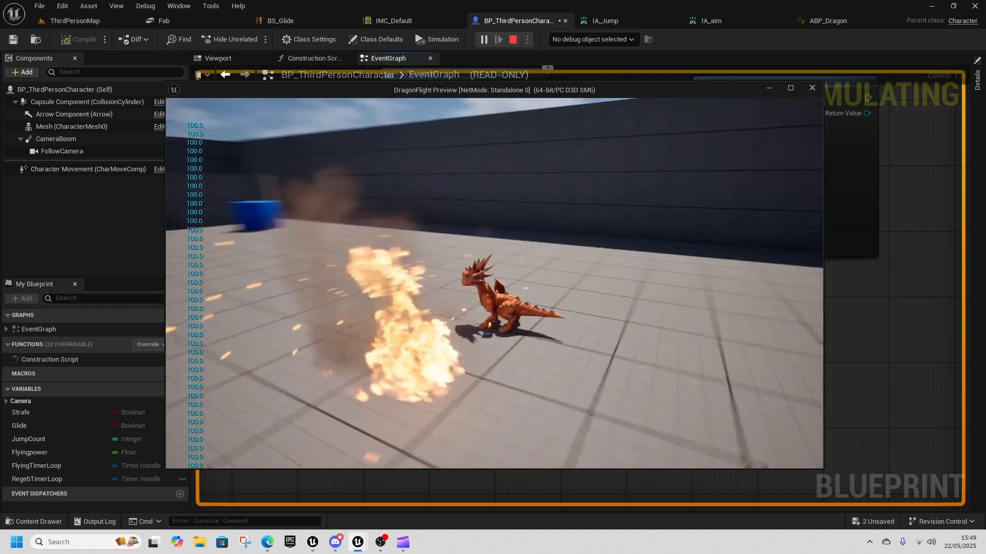
key("w")
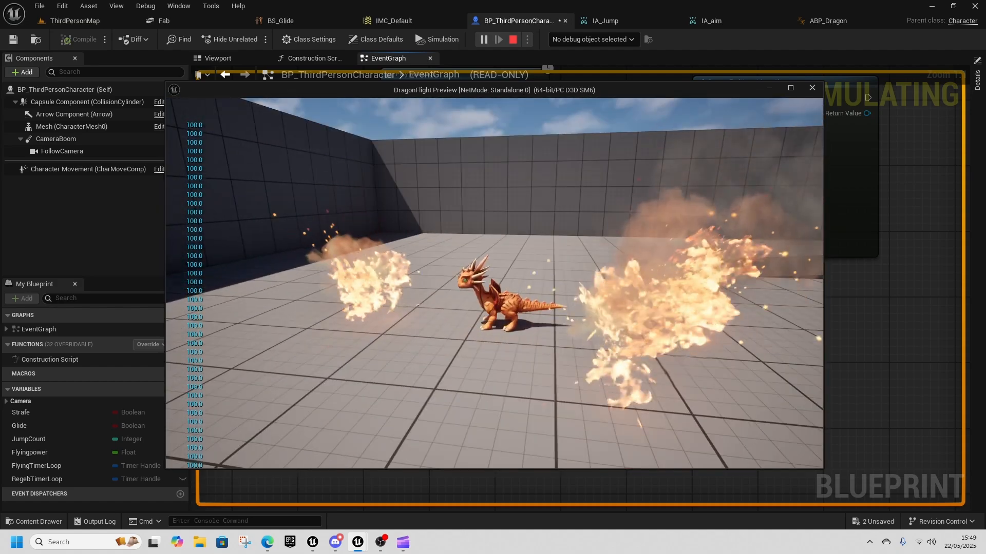
key("a")
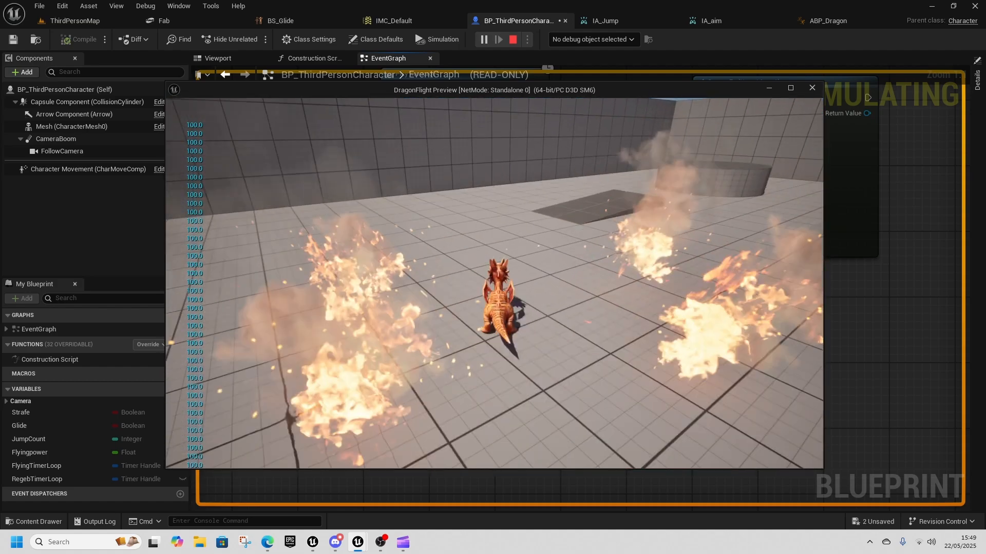
key("Escape")
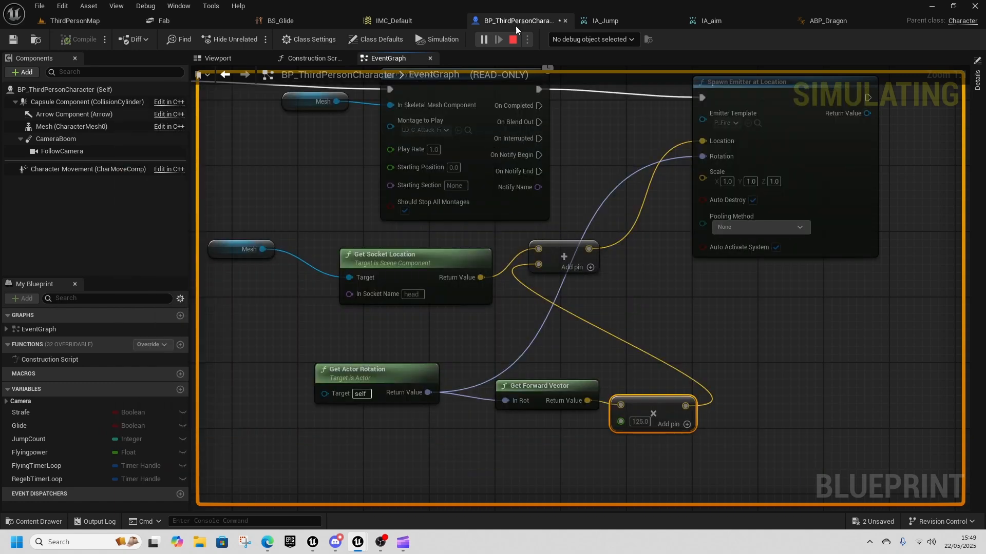
- Realign Spawn Emitter at Location with Play Montage, promote its Return Value to a variable, and line up the SET node beside it
right_click_drag(670, 346, 584, 364)
left_click_drag(599, 199, 590, 195)
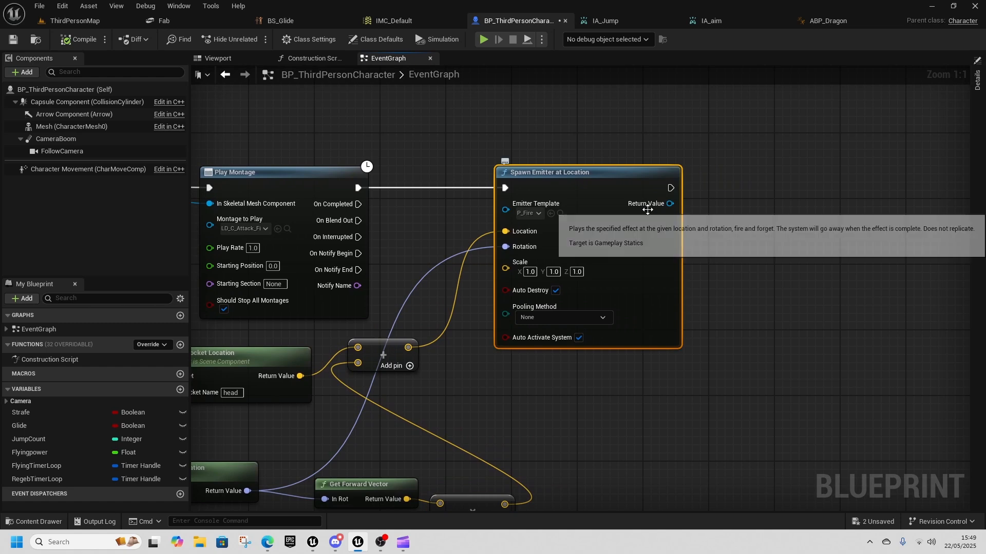
left_click_drag(748, 208, 748, 209)
left_click(831, 285)
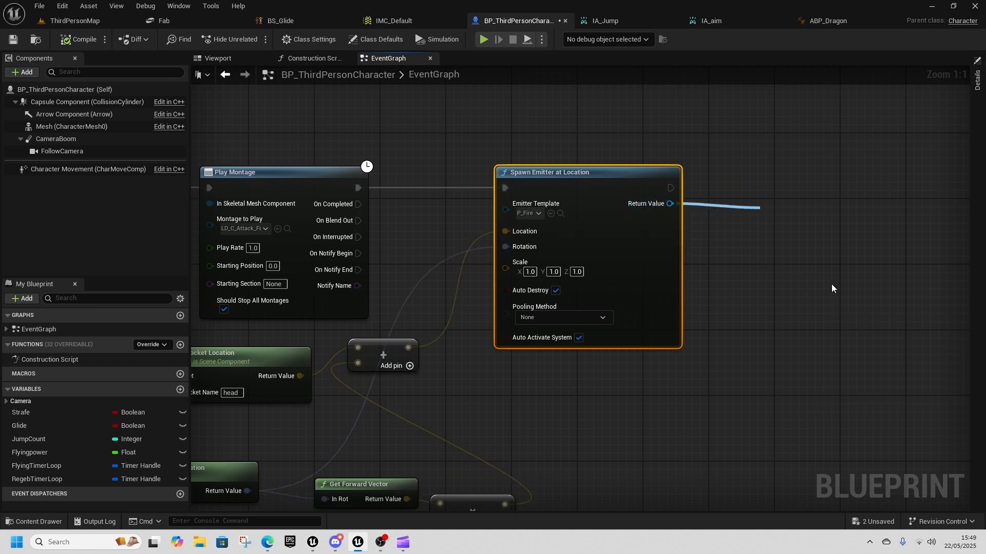
left_click(529, 392)
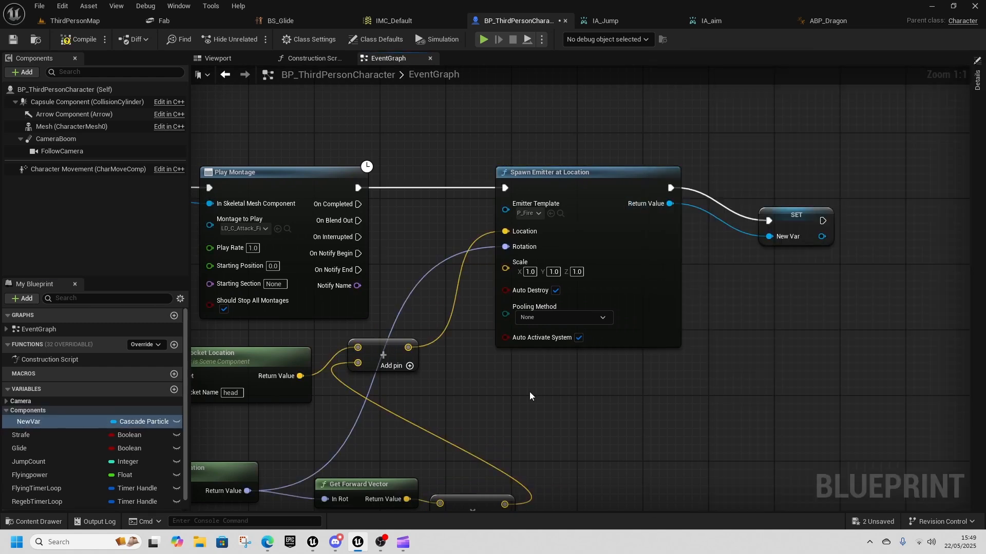
left_click_drag(784, 230, 760, 197)
- Rename the new Cascade Particle variable to FireBreath
right_click(37, 422)
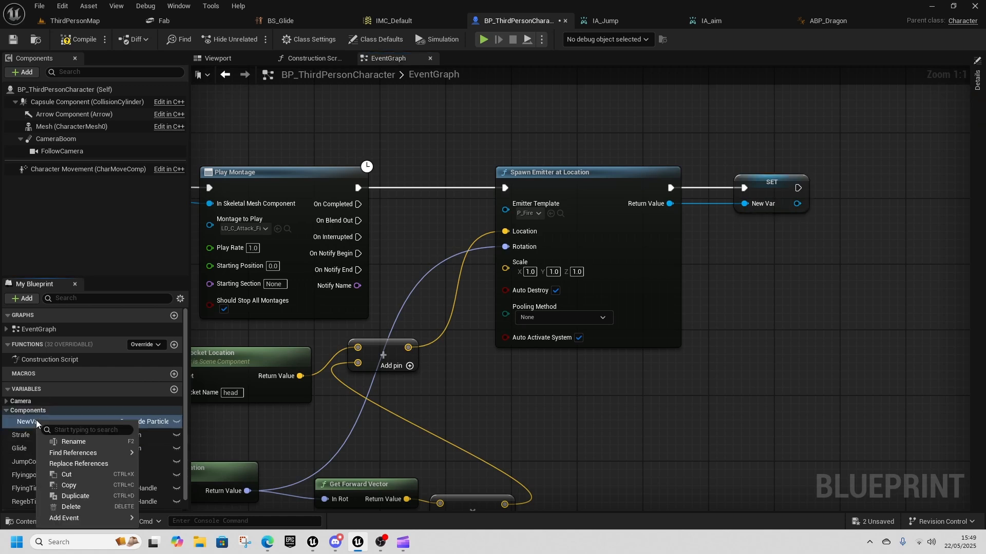
left_click(84, 442)
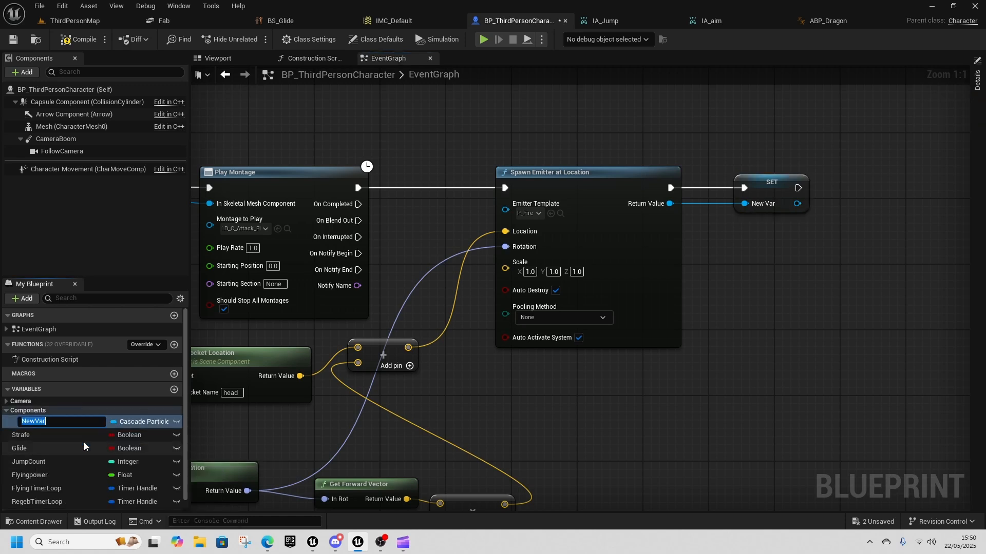
type("FireBrea")
key("BackSpace")
type("th")
key("Return")
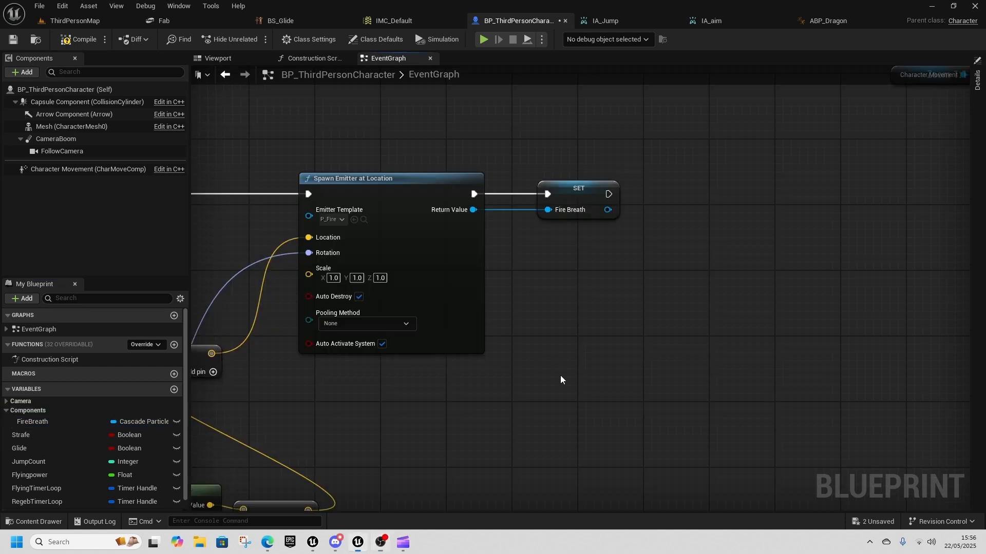
- Add a Sphere Trace By Channel node starting at the summed spawn location and run it from the Fire Breath SET node
scroll(535, 367, "up", 2)
left_click_drag(785, 227, 793, 227)
type("sphere")
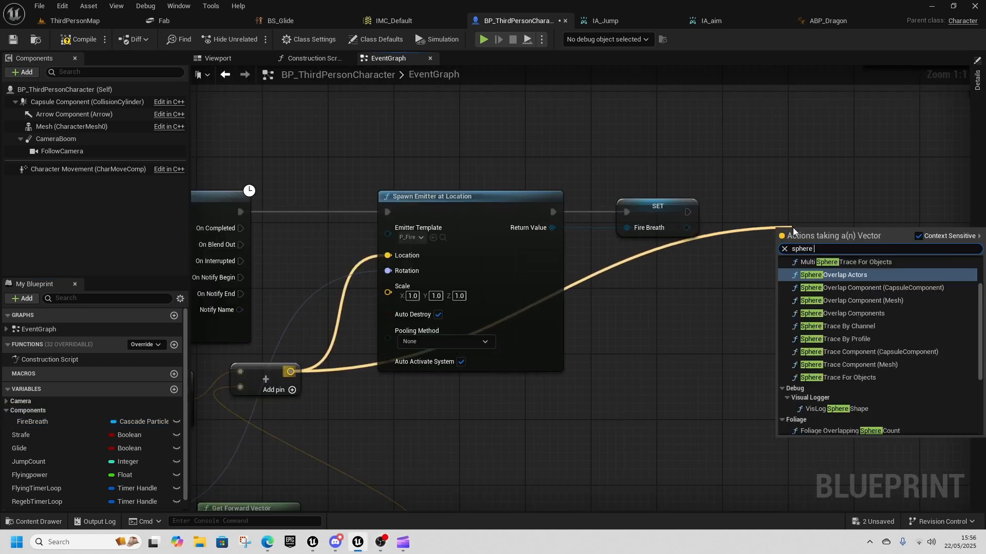
type(" trace by ")
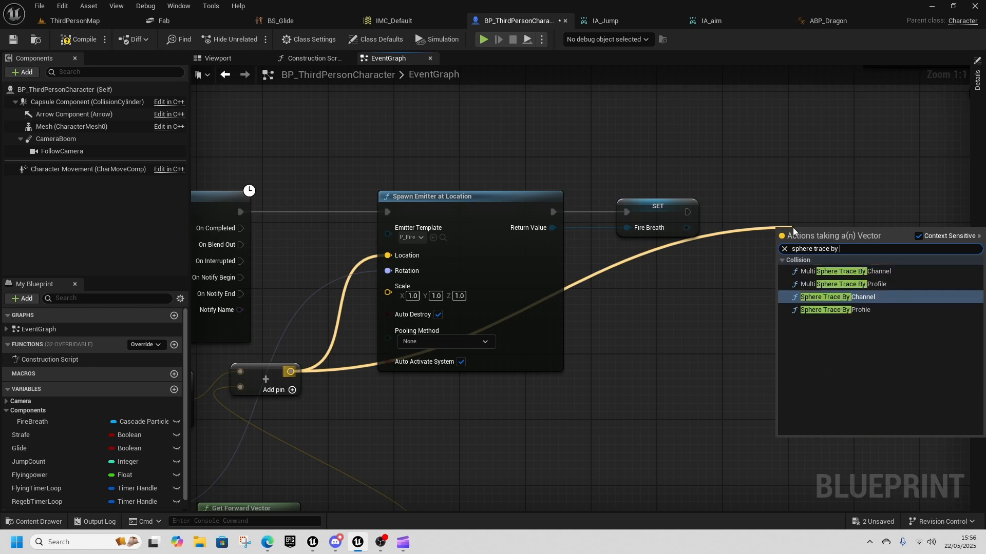
type("chann")
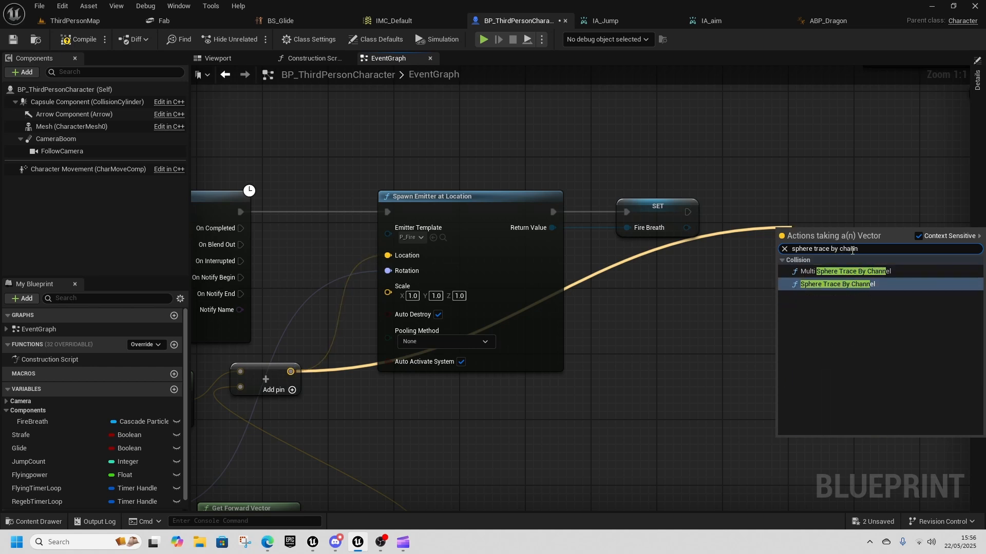
key("BackSpace")
left_click(842, 313)
right_click_drag(266, 371, 336, 382)
mouse_move(333, 382)
left_mouse_down()
mouse_move(443, 417)
mouse_move(411, 415)
left_mouse_up()
right_click_drag(710, 377, 433, 392)
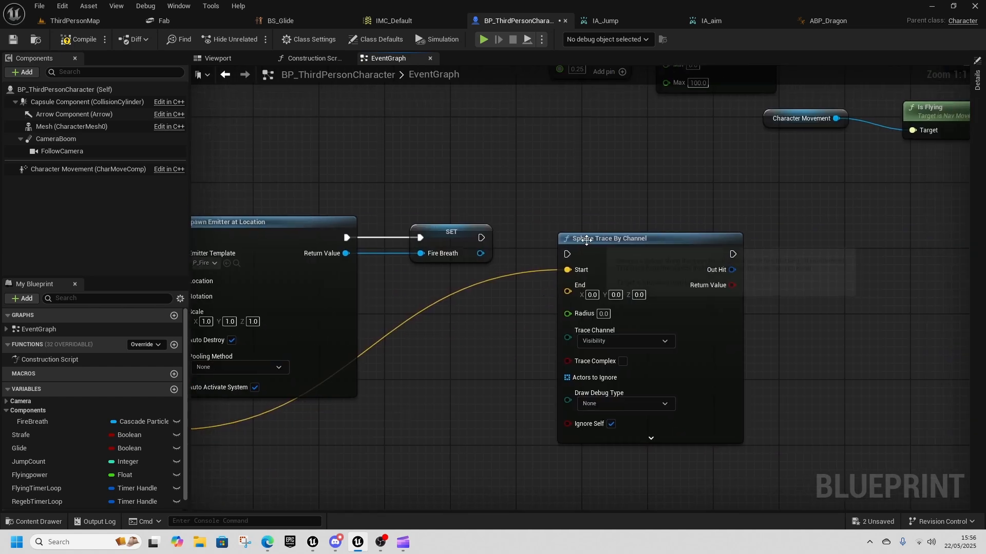
left_click_drag(587, 240, 611, 232)
left_click_drag(481, 237, 593, 246)
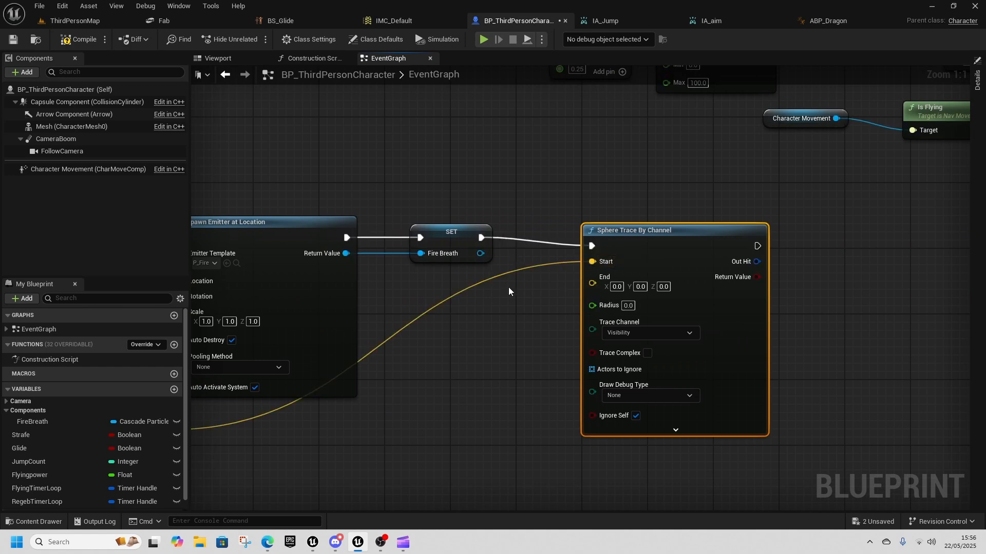
- Insert a reroute node on the Start wire, link it to the sphere trace's End input as well, and set Radius to 50
right_click_drag(448, 315, 485, 296)
double_click(493, 272)
left_click_drag(496, 268, 664, 269)
type("50")
key("Return")
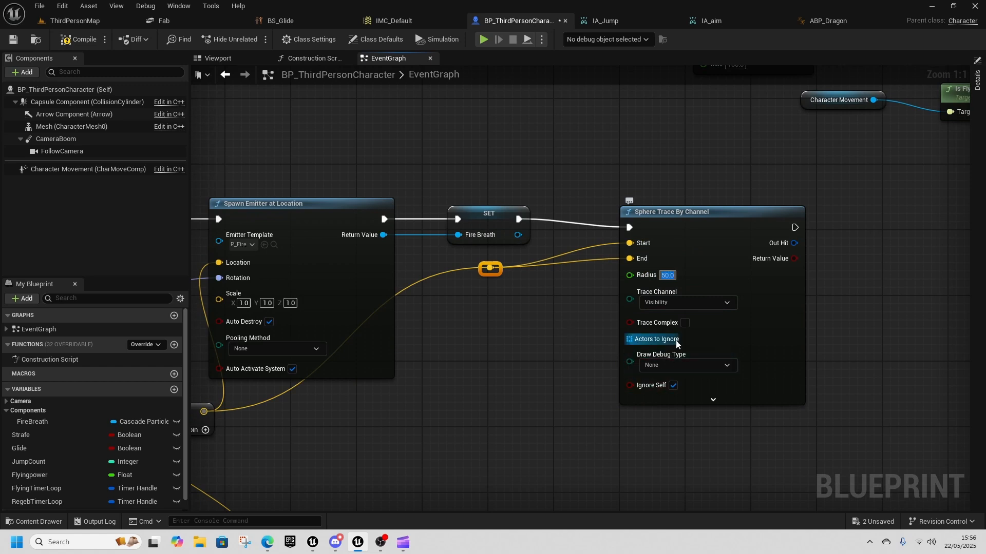
- Set the sphere trace's Draw Debug Type to For Duration and compile the Blueprint
left_click(677, 364)
left_click(667, 390)
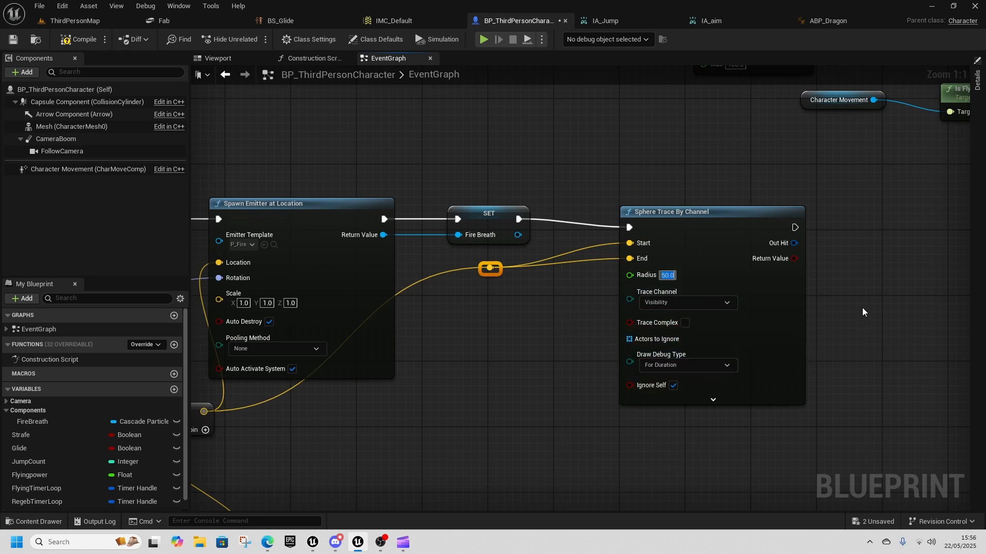
right_click_drag(858, 311, 740, 355)
left_click(77, 39)
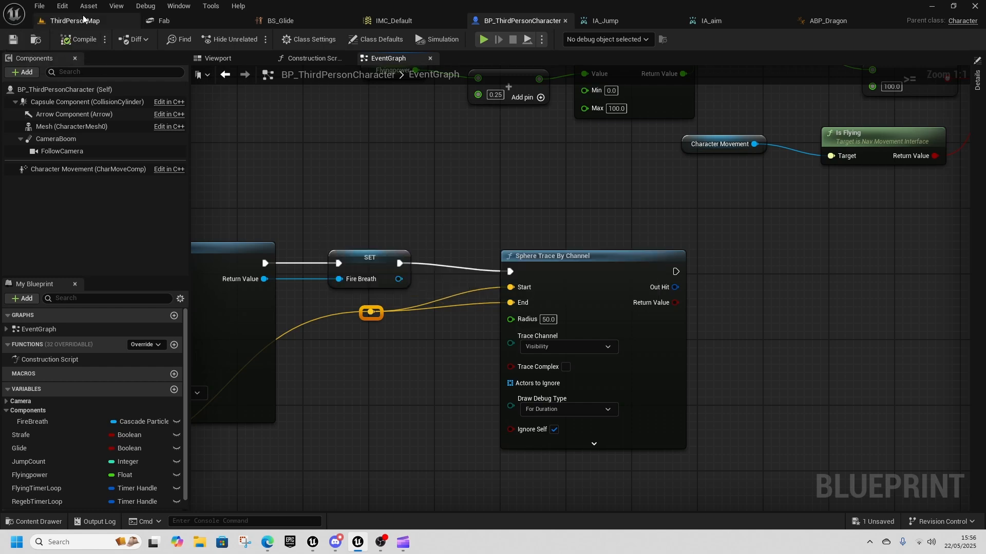
- Play-test the fire attack with its debug sphere in ThirdPersonMap while moving the dragon, and stop the preview
left_click(84, 19)
left_click(255, 39)
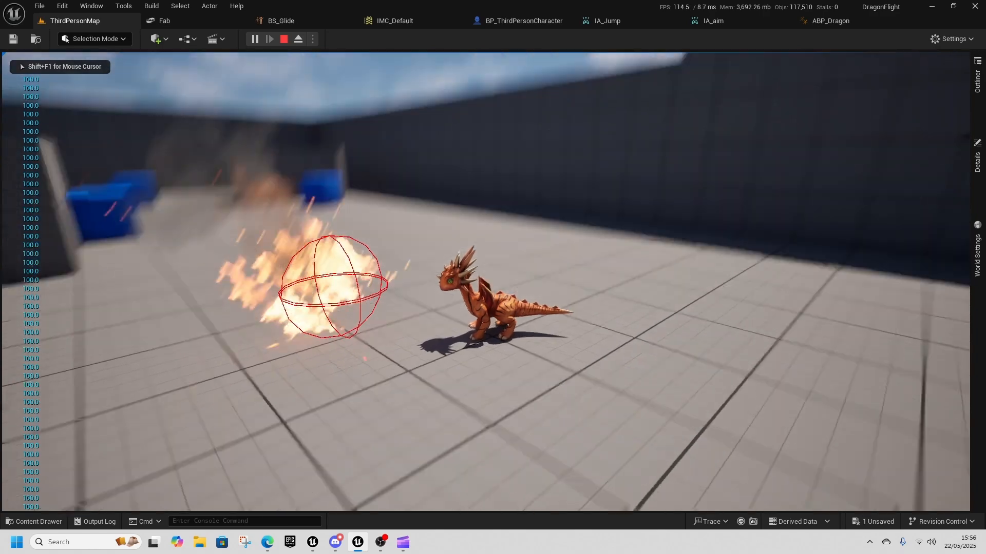
key("w")
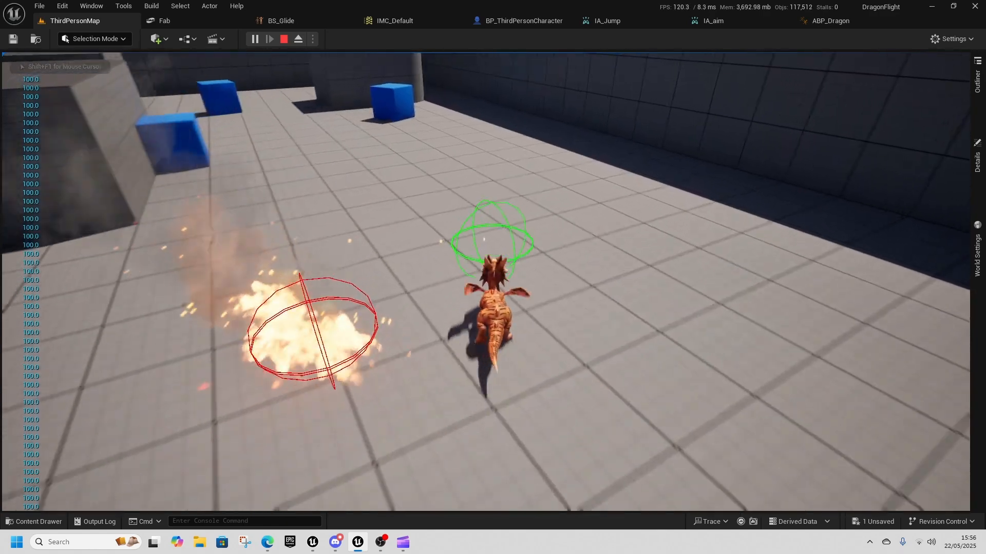
key("d")
key("w")
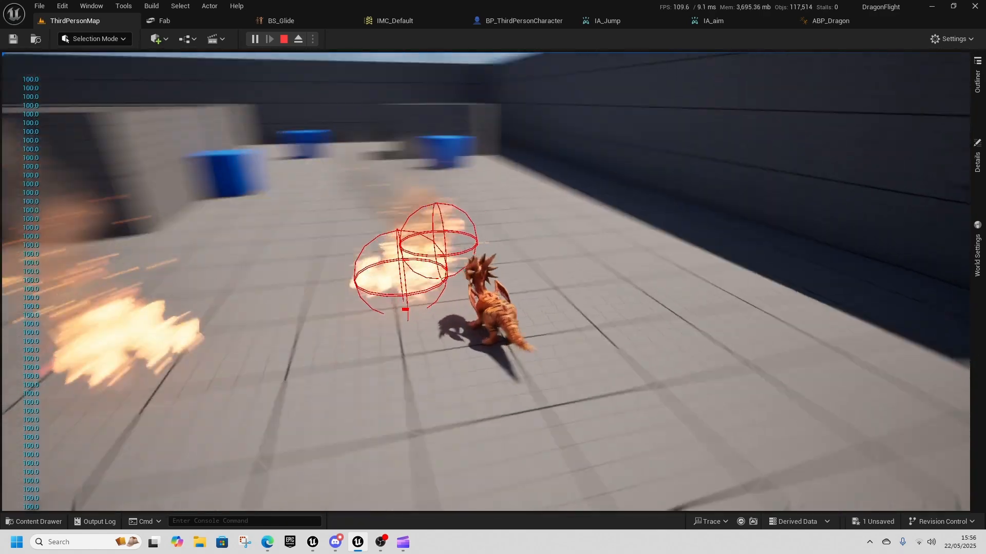
key("w")
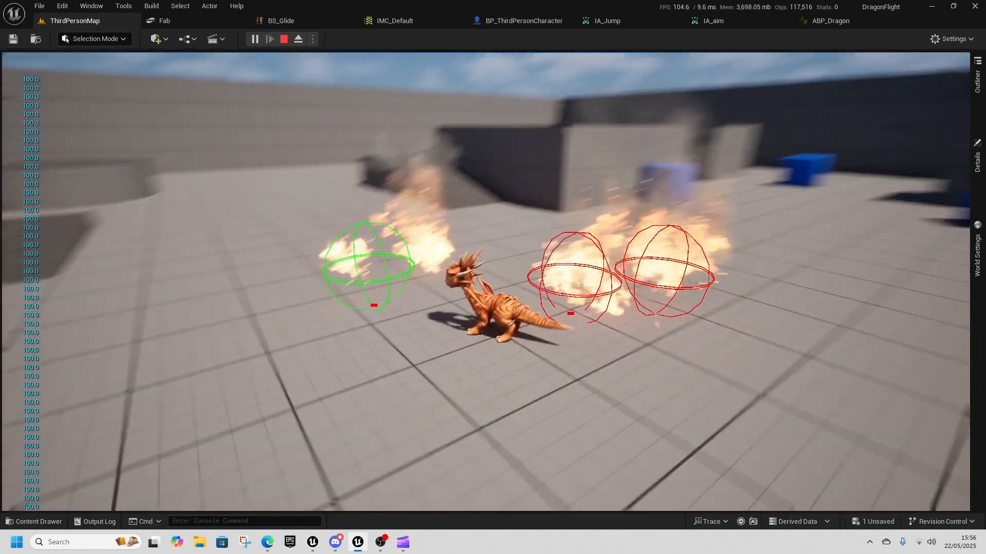
key("alt+Tab")
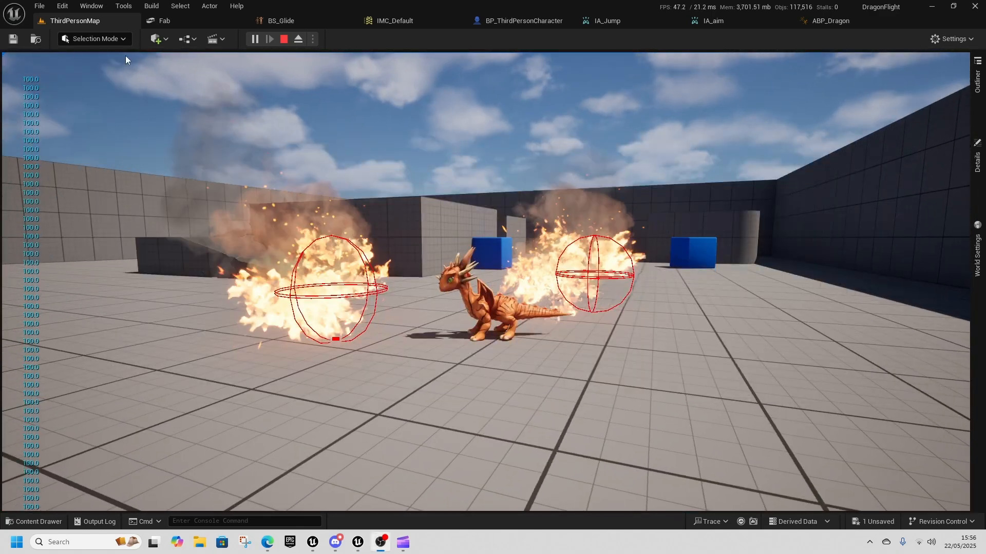
left_click(284, 40)
- Return to the BP_ThirdPersonCharacter event graph and set the sphere trace's Radius to 40
left_click(827, 20)
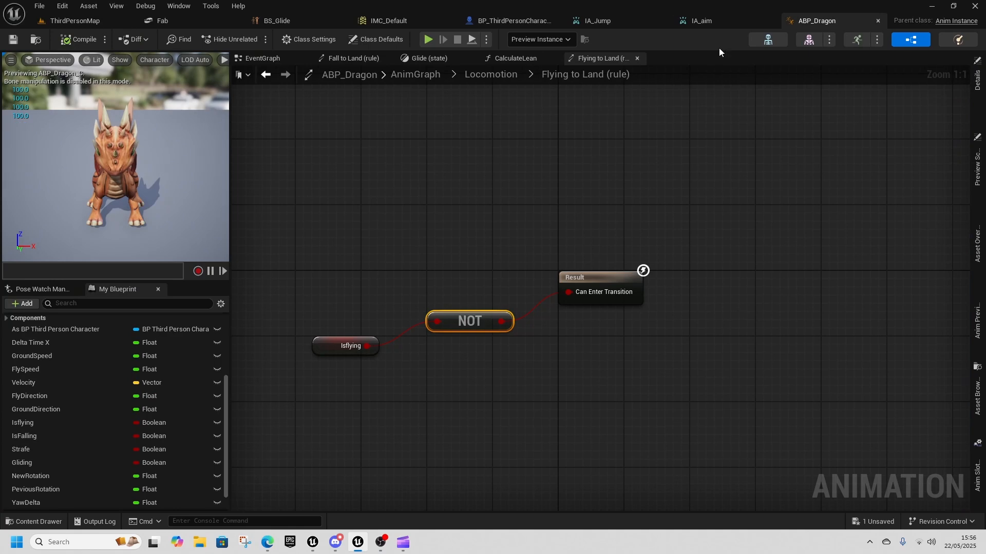
left_click(391, 22)
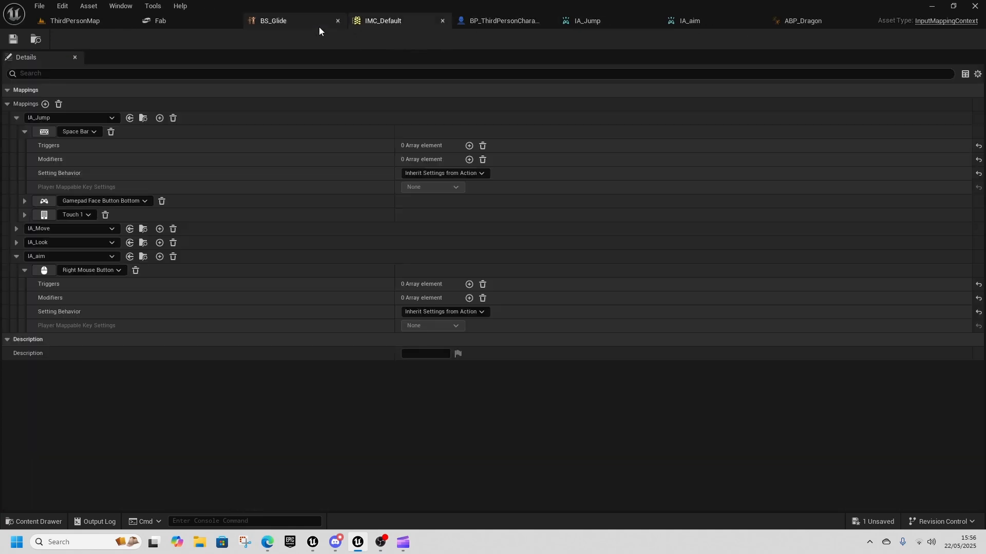
left_click(494, 23)
mouse_move(365, 316)
right_mouse_down()
mouse_move(439, 358)
mouse_move(565, 342)
mouse_move(591, 375)
mouse_move(544, 405)
mouse_move(448, 387)
mouse_move(476, 357)
right_mouse_up()
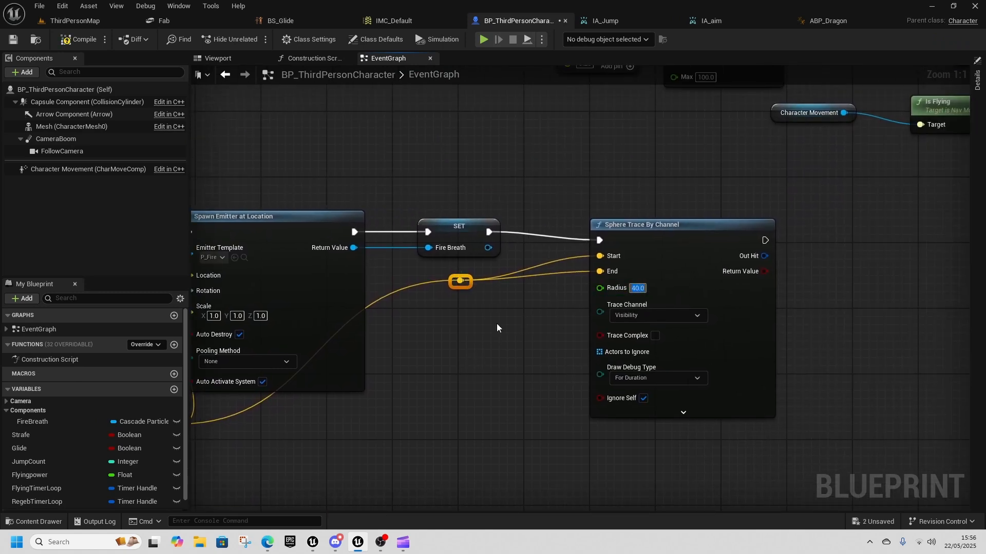
- Play-test the fire attack with the smaller trace sphere while moving the dragon, and stop the preview
left_click(483, 40)
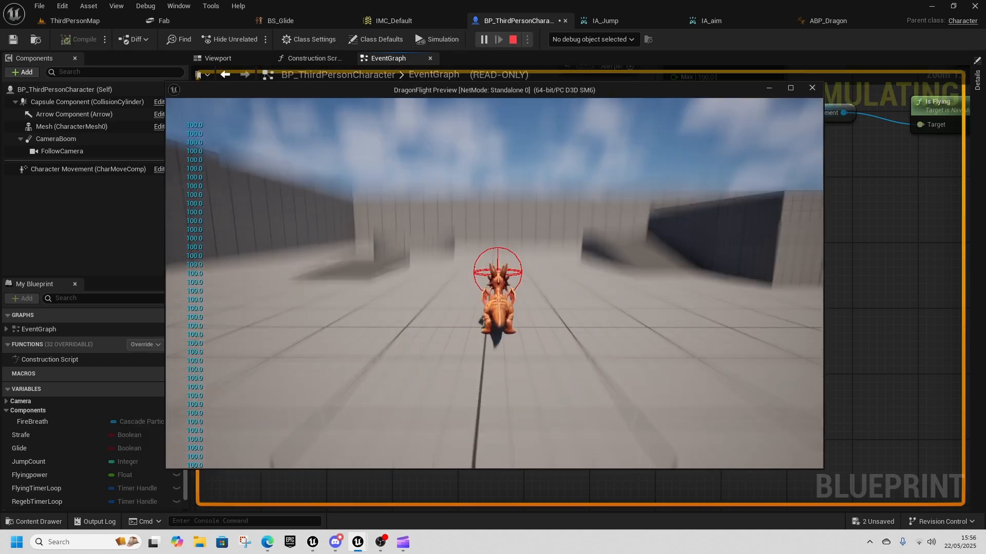
key("w")
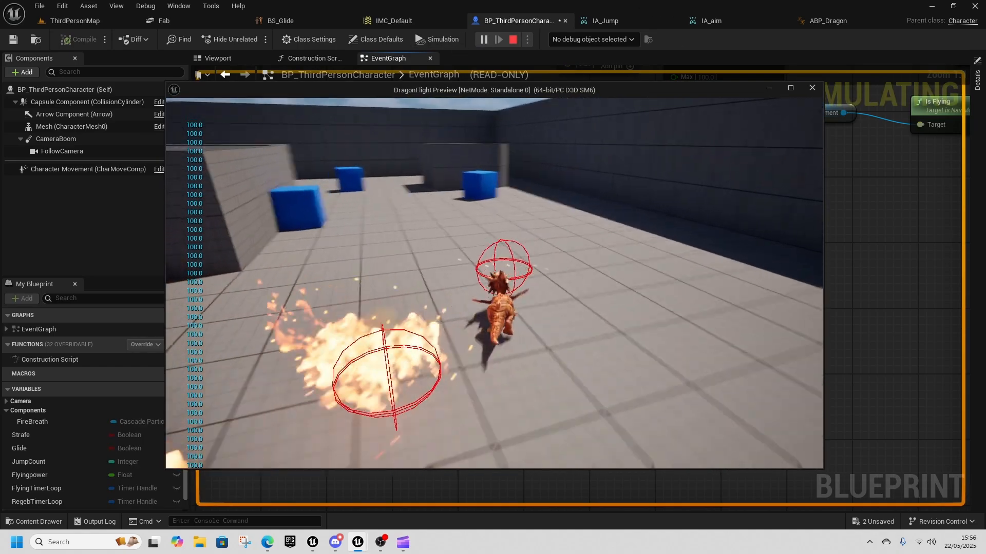
key("s")
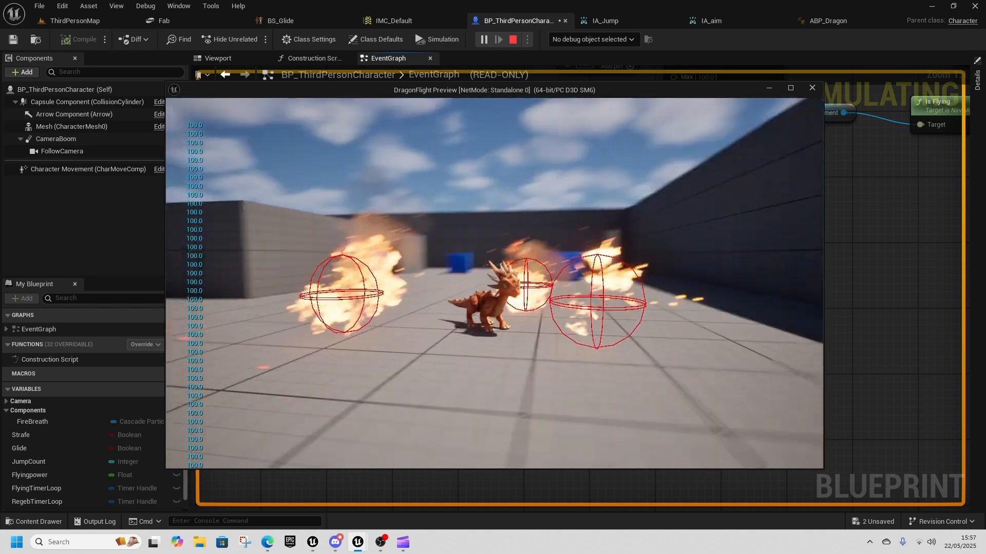
key("alt+Tab")
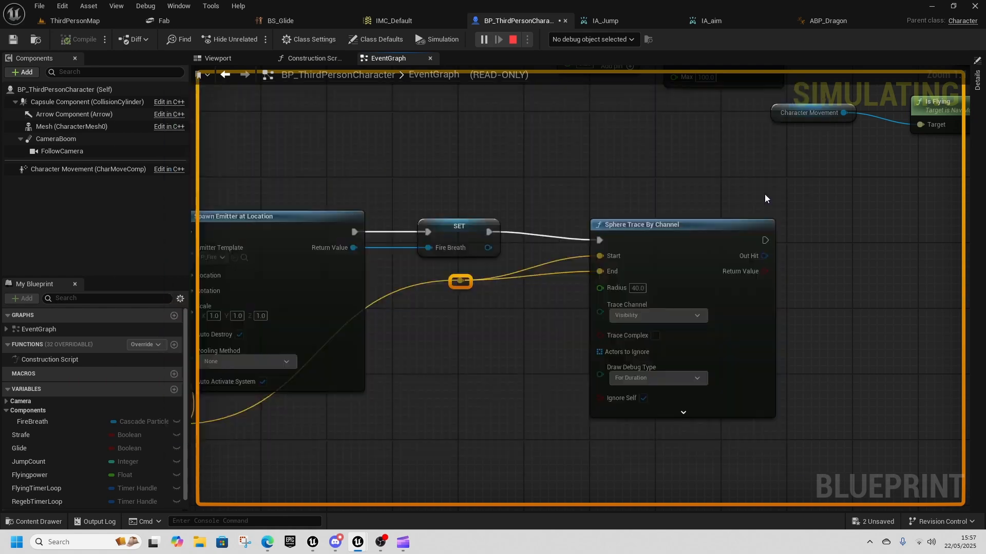
left_click(516, 45)
- Add a Branch after the sphere trace driven by its Return Value, and add an expanded Break Hit Result from Out Hit
right_click_drag(764, 243, 509, 239)
left_click_drag(507, 267, 621, 231)
key("b")
right_click_drag(674, 287, 505, 280)
left_click_drag(336, 247, 437, 277)
left_click(497, 276)
left_click(460, 323)
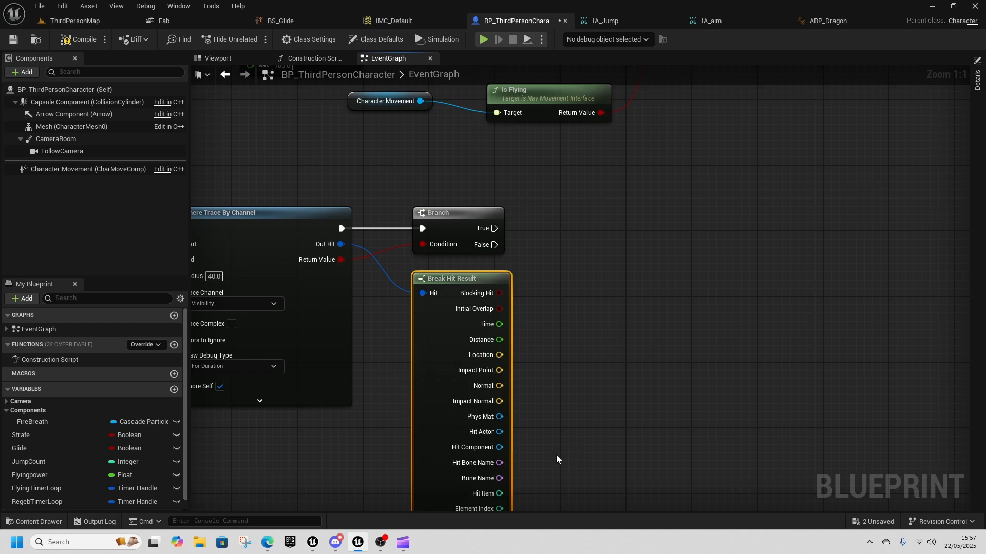
- Add an Apply Damage node with Hit Actor as Damaged Actor and run it from the Branch's True output
left_click_drag(497, 434, 626, 239)
type("p")
key("BackSpace")
type("appl")
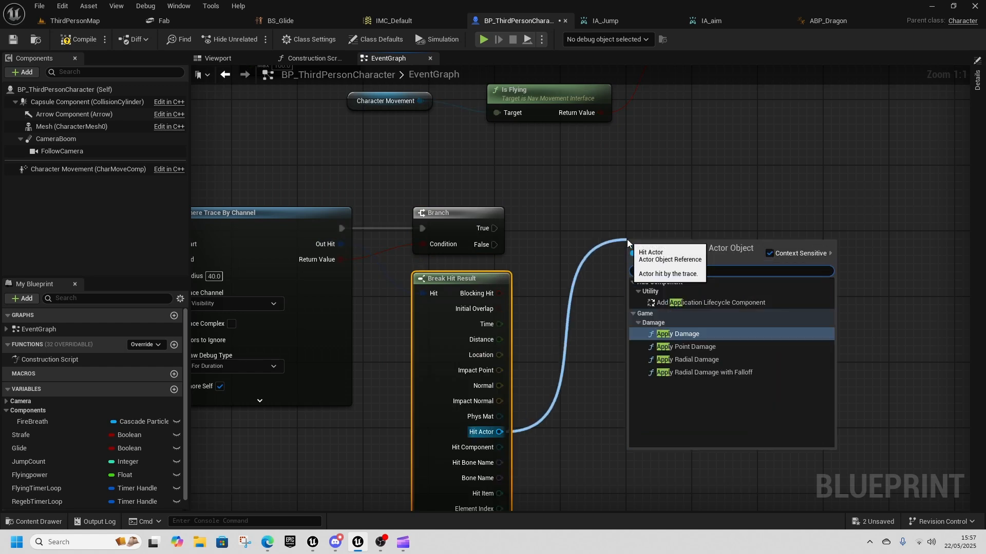
type("y")
key("Return")
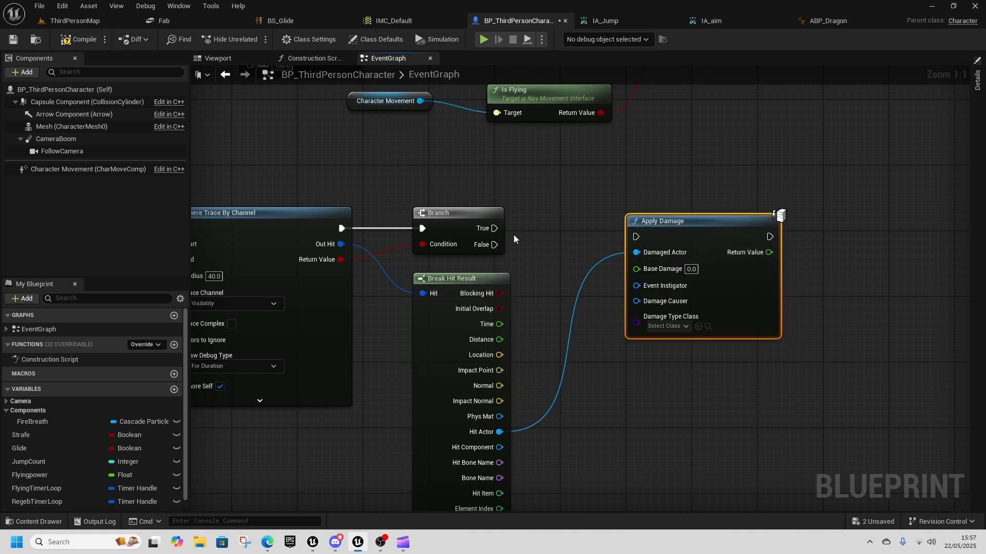
left_click_drag(488, 232, 705, 222)
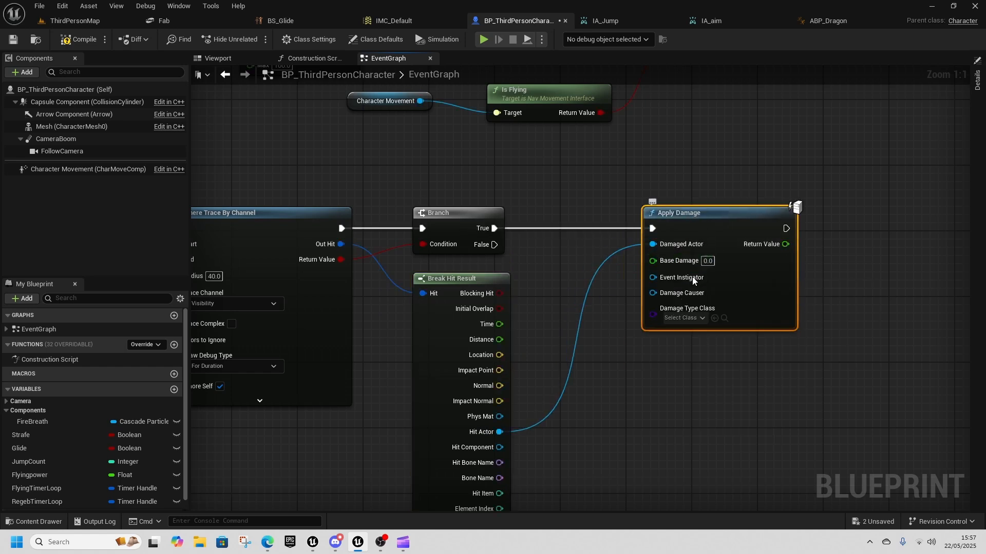
- Set Base Damage on the Apply Damage node to 10
left_click(712, 259)
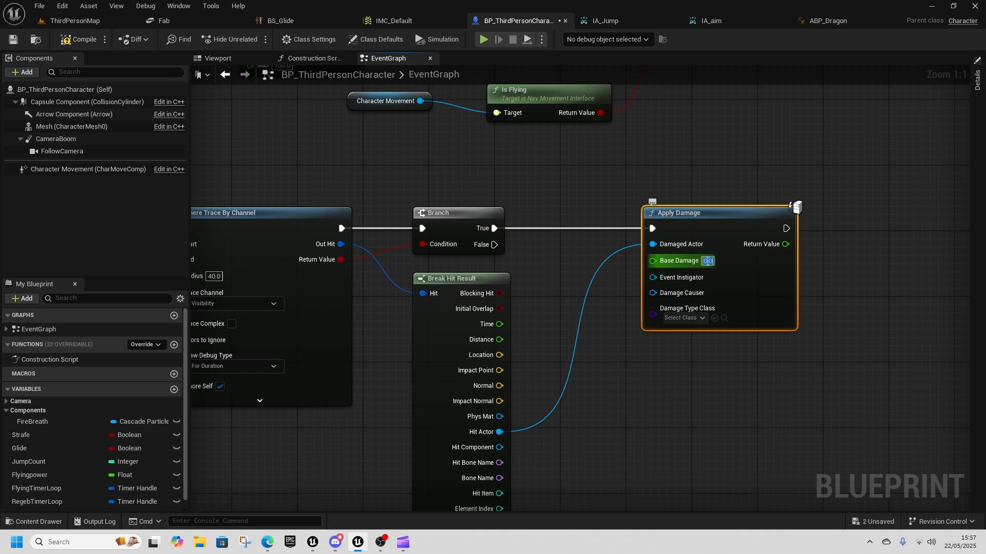
type("10")
left_click(737, 379)
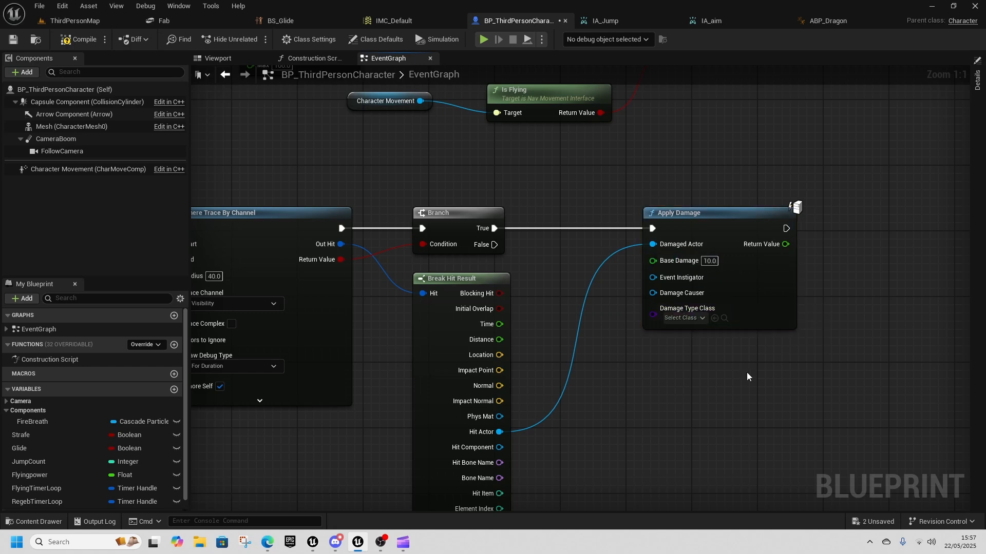
- Add a Delay node after Apply Damage with a Duration of 0.5
right_click_drag(738, 379, 452, 385)
left_click_drag(501, 235, 643, 231)
type("delay")
left_click(634, 303)
left_click(639, 253)
type("0.5")
key("Return")
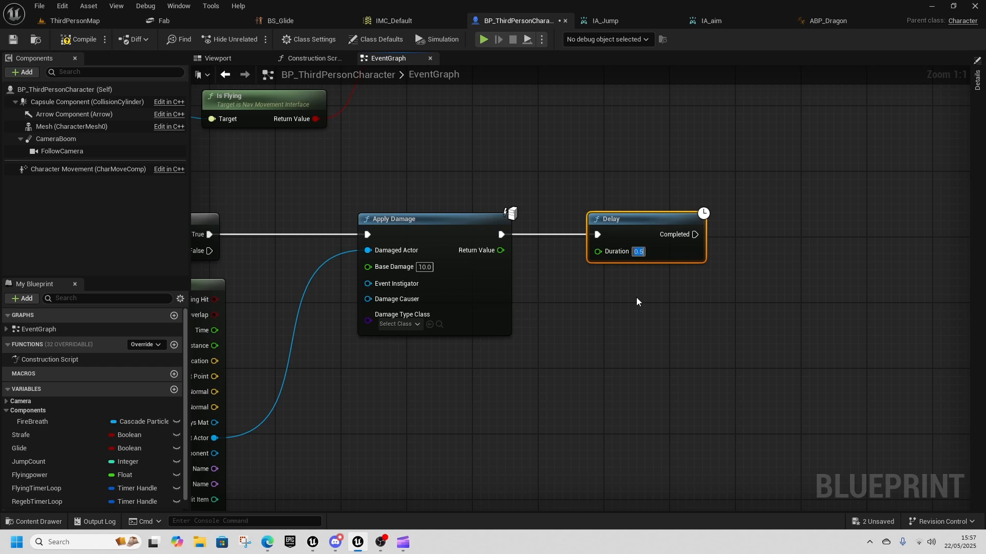
- Add a Destroy Component node targeting a Fire Breath getter and run it from the Delay's Completed output
right_click_drag(629, 290, 492, 305)
scroll(100, 431, "down", 1)
left_click_drag(33, 408, 634, 237, "ctrl")
type("destr")
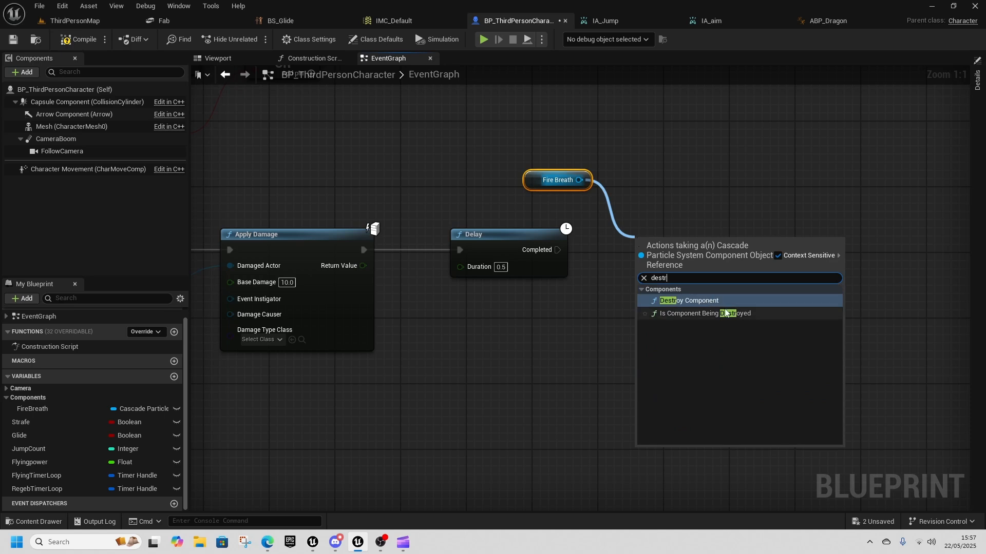
left_click(712, 303)
left_click_drag(557, 250, 637, 253)
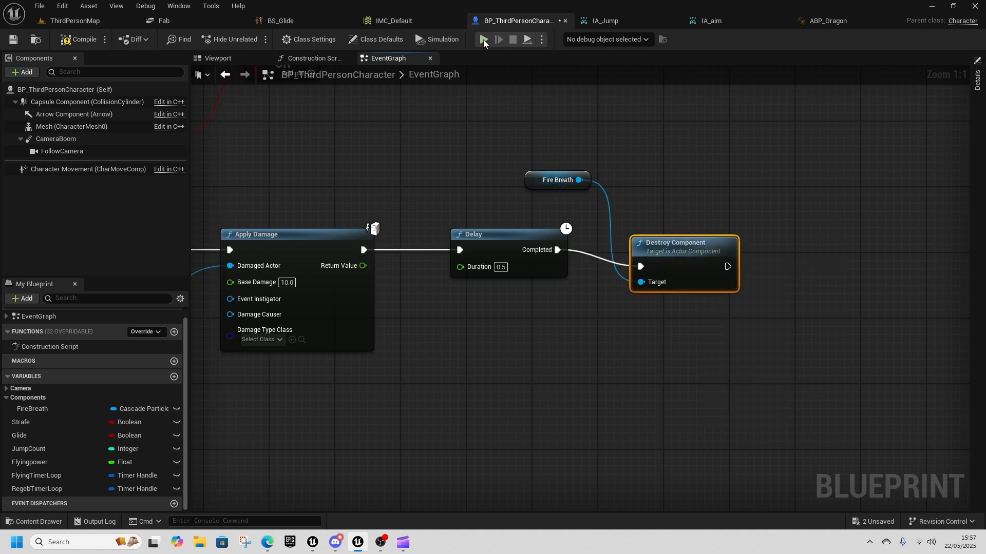
- Play-test the fire attack with the delayed emitter removal while moving the dragon, and end the preview
key("alt+p")
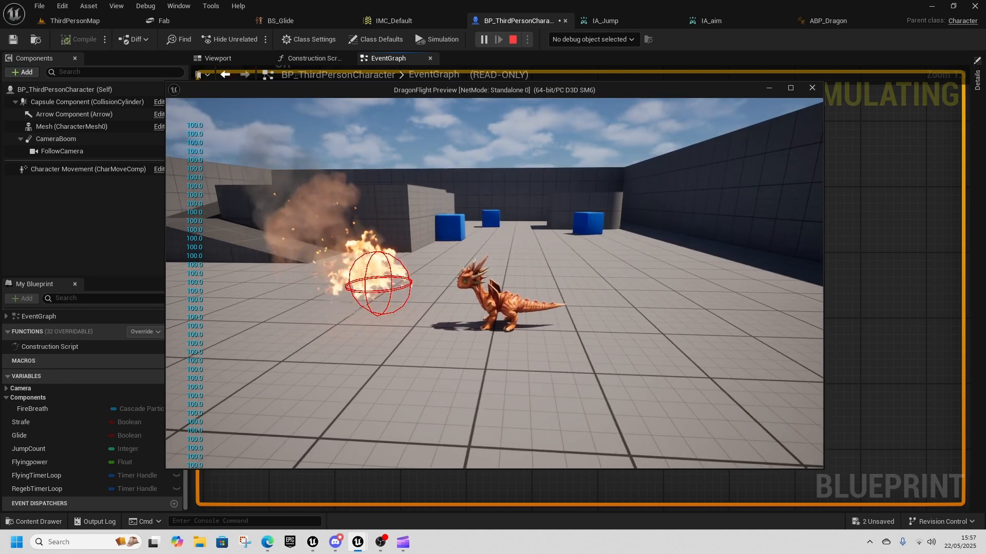
key("w")
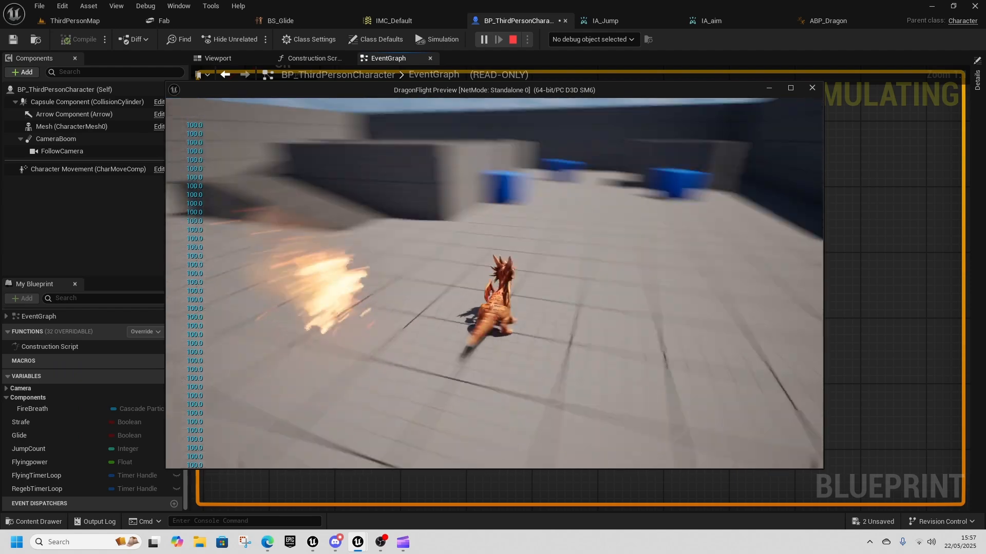
key("Escape")
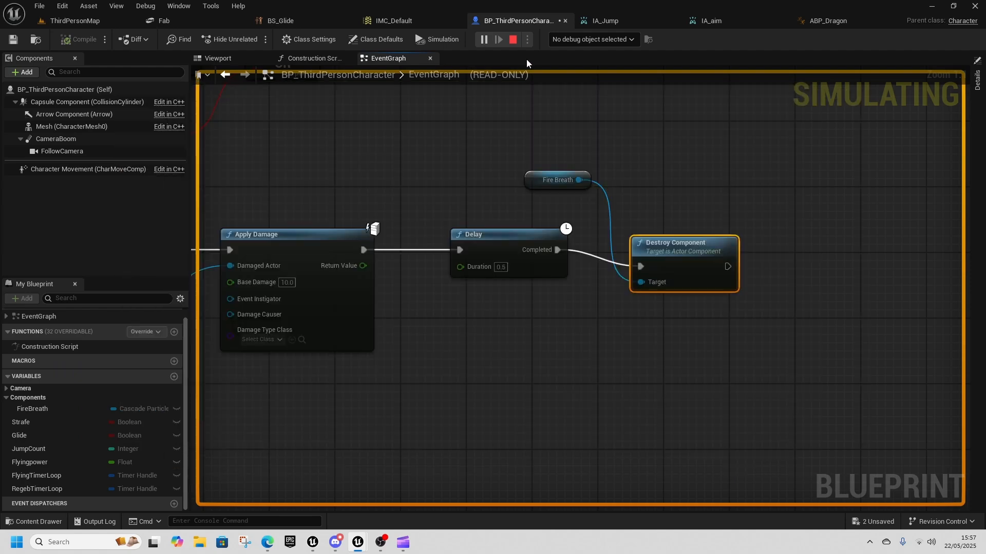
- End the preview, rearrange the Apply Damage, Delay and Destroy Component nodes, and connect the Branch's False output to the Delay
left_click(513, 42)
right_click_drag(369, 207, 897, 207)
right_click_drag(341, 192, 309, 173)
right_click_drag(598, 280, 363, 269)
right_click_drag(717, 317, 580, 313)
left_click_drag(589, 126, 867, 282)
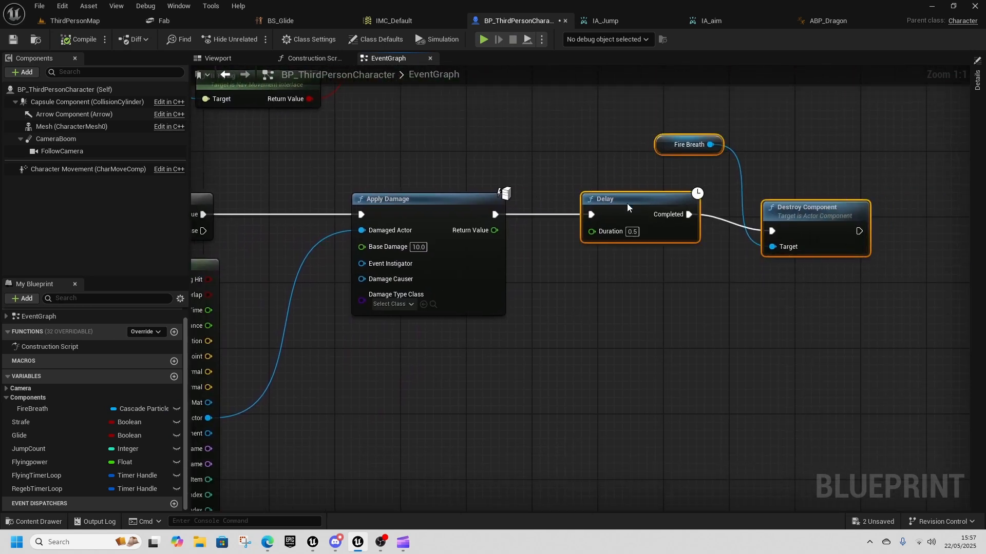
left_click_drag(628, 202, 629, 323)
right_click_drag(294, 307, 435, 299)
left_click_drag(344, 223, 733, 335)
right_click_drag(705, 393, 650, 410)
left_click_drag(496, 243, 563, 173)
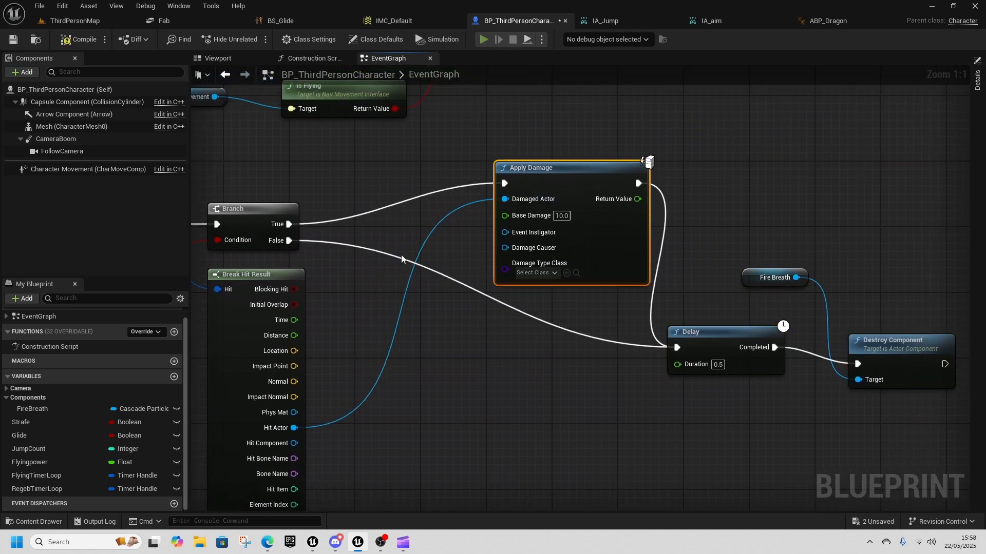
- Play-test the fire attack, end the preview, and set the Delay's Duration to 1.0
key("alt+p")
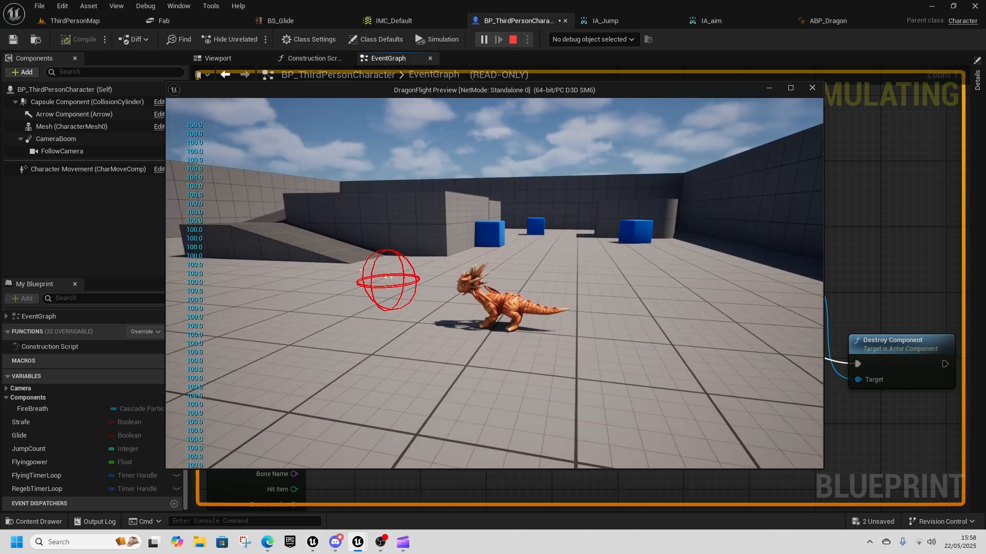
key("Escape")
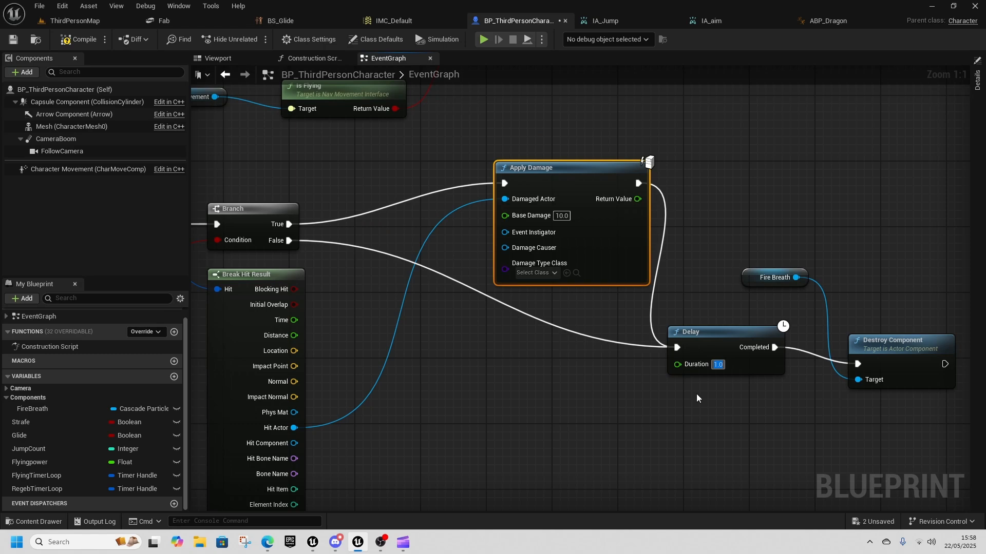
type("1")
key("Return")
- Play-test the fire attack with the longer emitter delay while turning the dragon, and end the preview
key("alt+p")
left_click(495, 283)
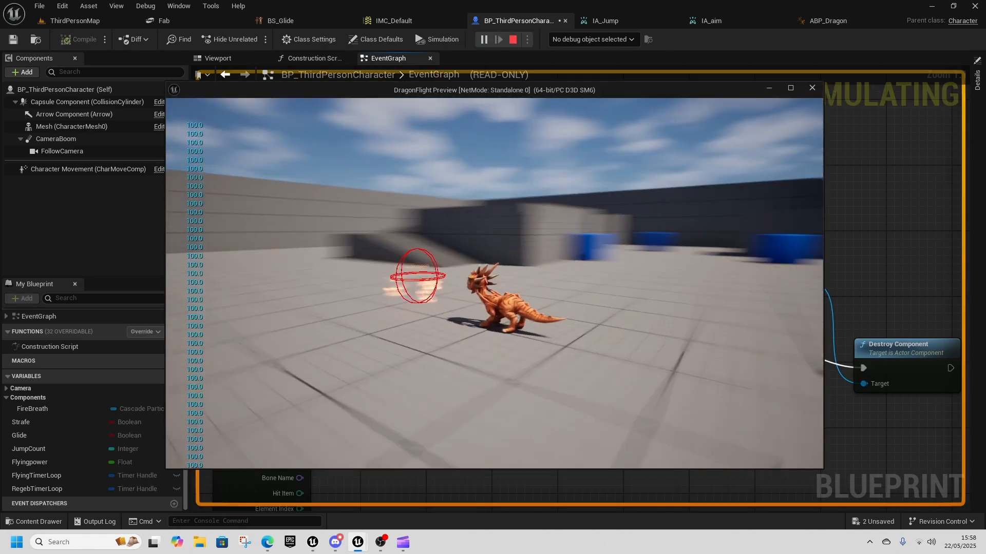
left_click(494, 283)
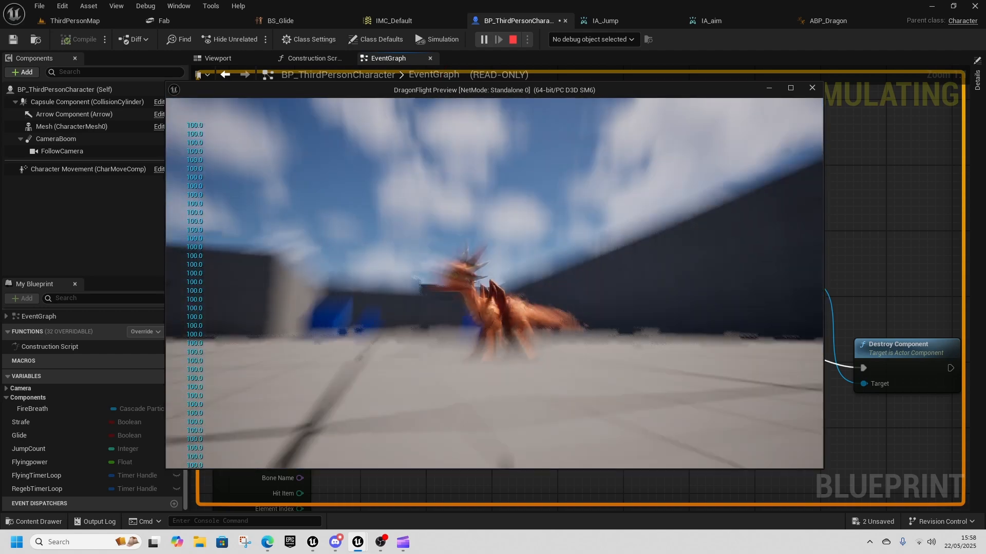
left_click(513, 40)
- Remove the unneeded node from the event graph
scroll(566, 250, "down", 4)
left_click_drag(666, 367, 666, 367)
key("Delete")
right_click_drag(495, 295, 434, 215)
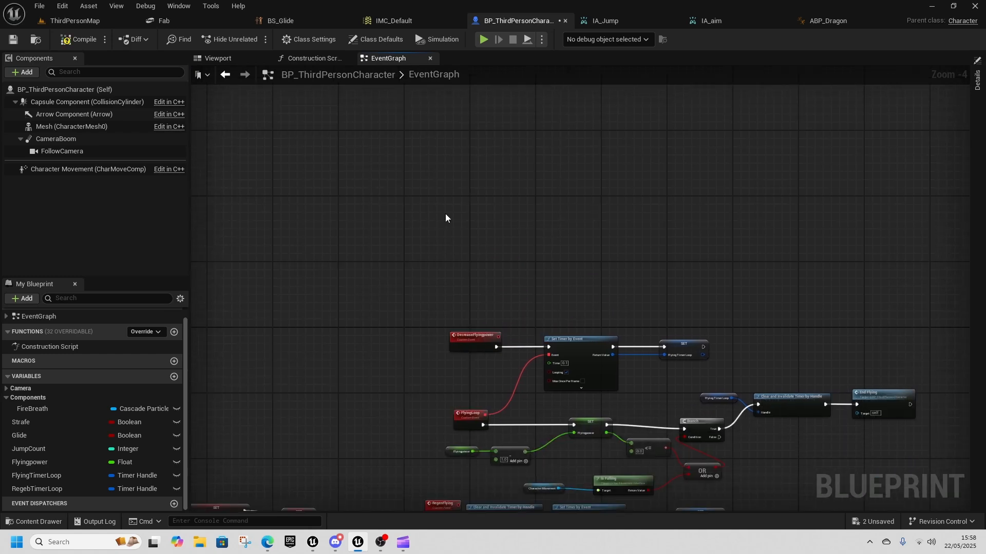
- Create a folder named Widgets in the Content folder and open it
key("ctrl+space")
left_click(237, 276)
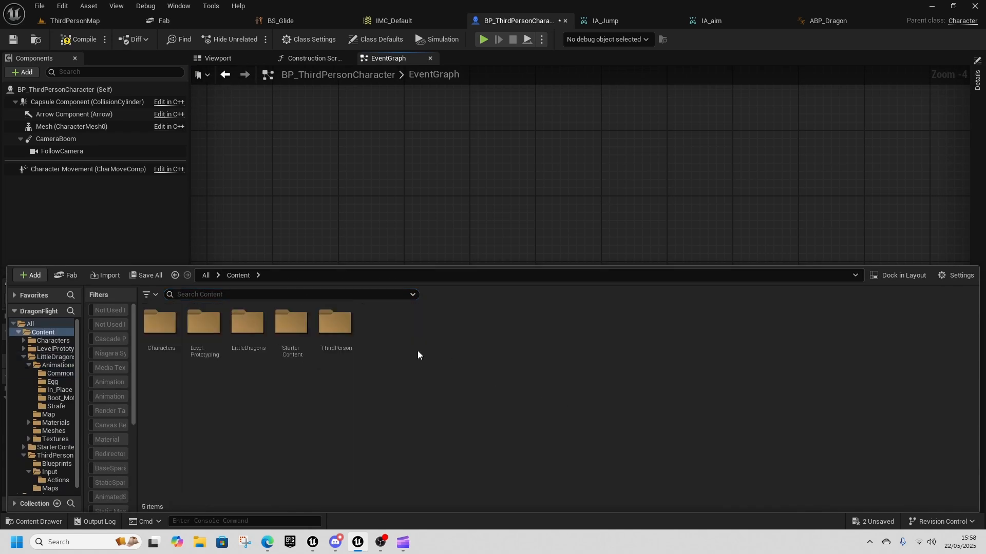
right_click(381, 345)
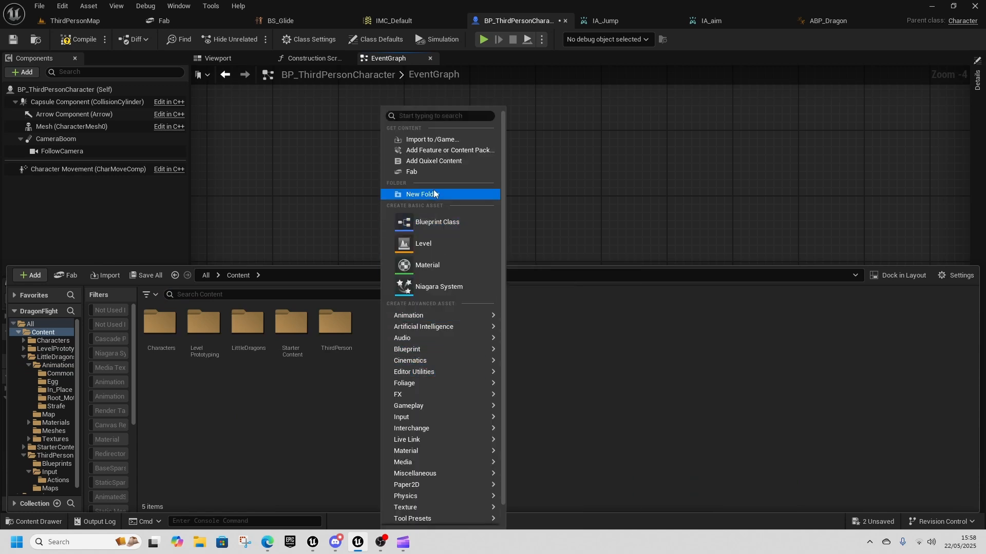
left_click(421, 194)
type("Widgets")
key("Return")
double_click(363, 331)
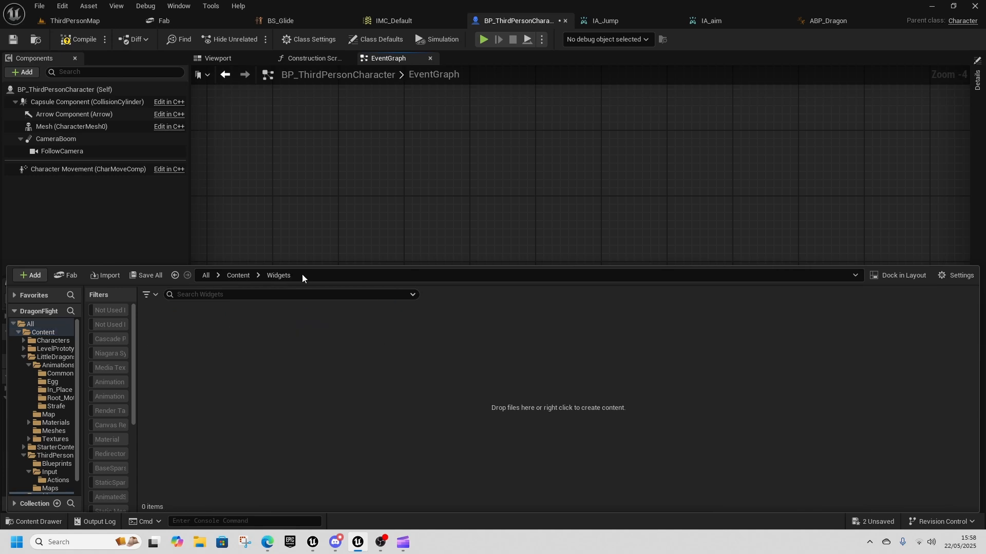
right_click(205, 336)
mouse_move(257, 461)
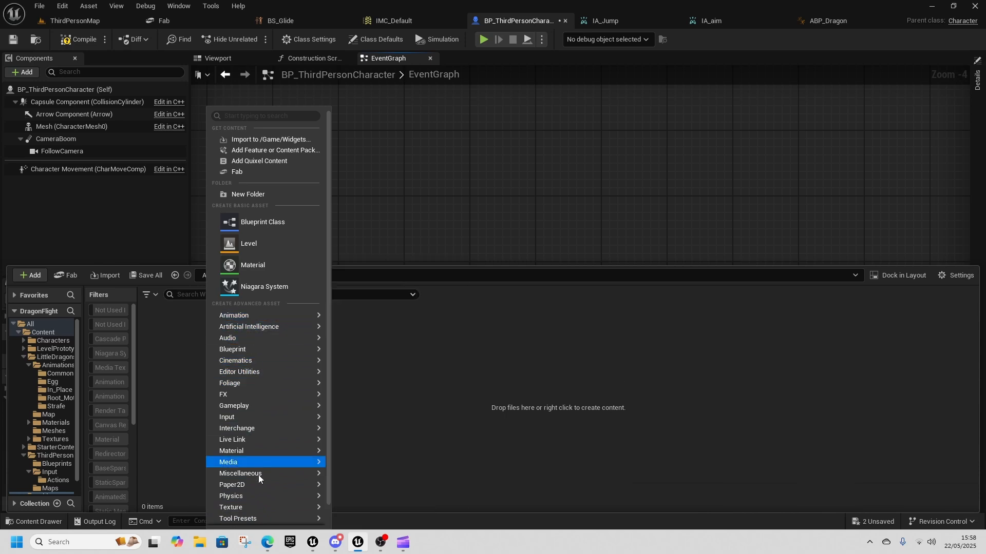
scroll(254, 493, "down", 1)
mouse_move(252, 504)
left_click(360, 513)
type("WBP_HUD")
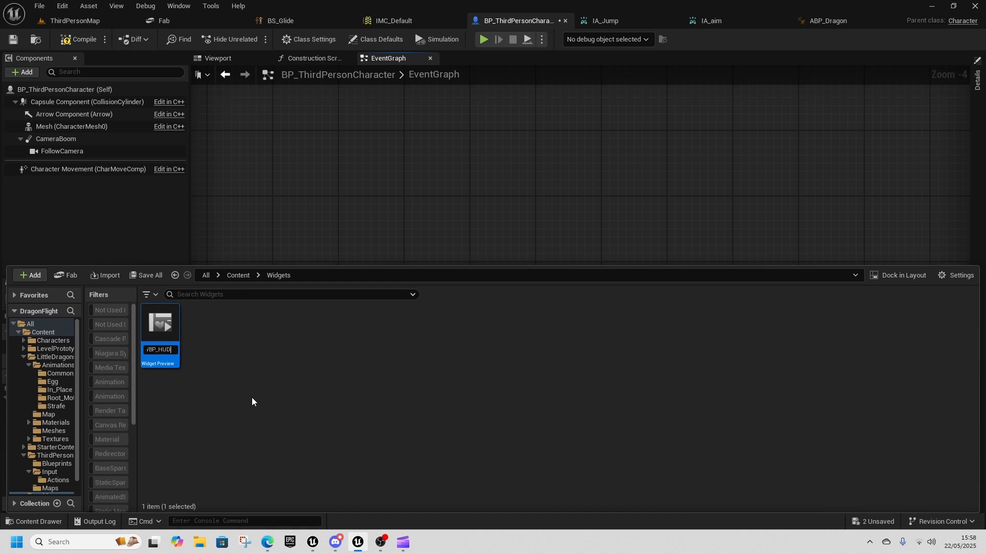
key("Return")
right_click(223, 359)
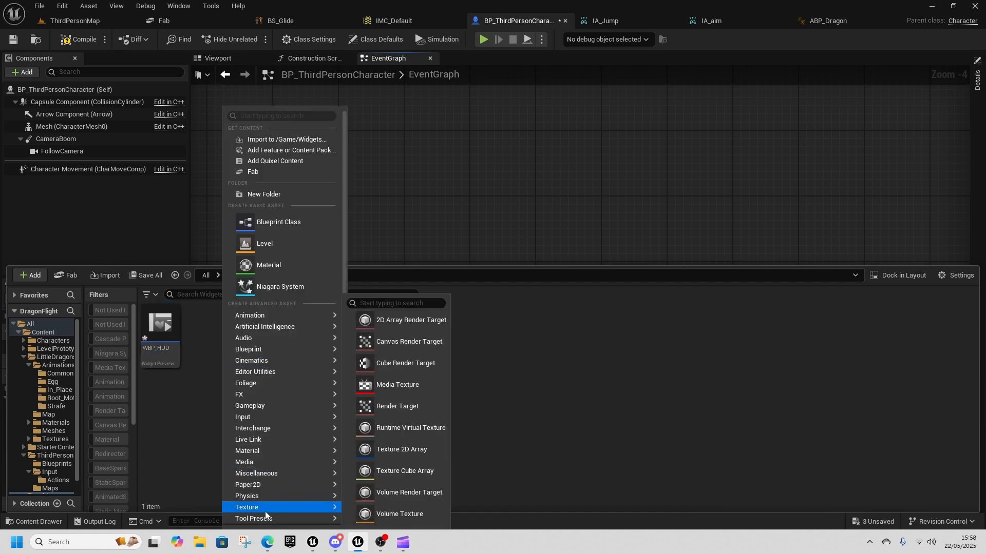
left_click(163, 330)
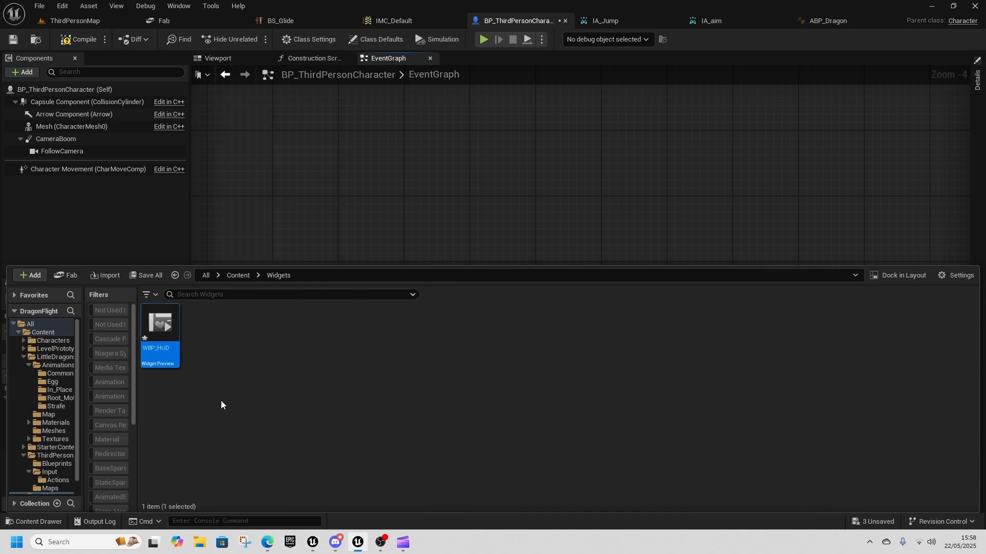
key("Delete")
left_click(462, 434)
- Create a Widget Blueprint in the Widgets folder and name it WBP_Hud
right_click(236, 407)
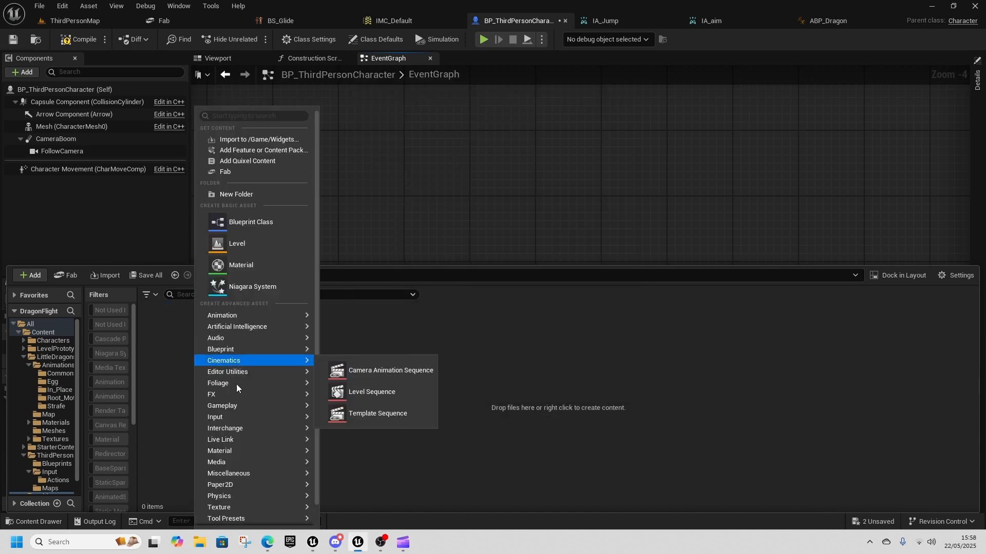
mouse_move(243, 509)
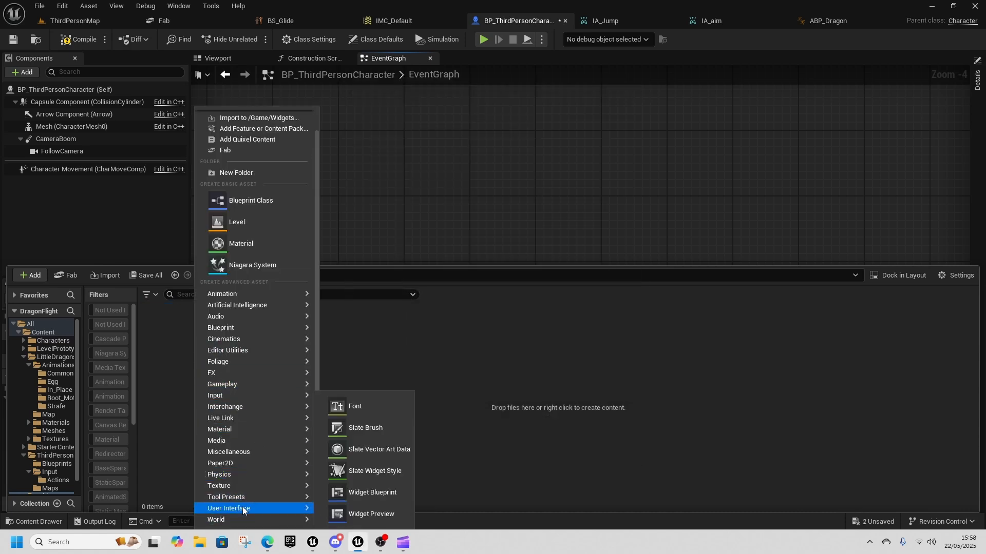
left_click(364, 493)
left_click(421, 195)
type("WBP_Hud")
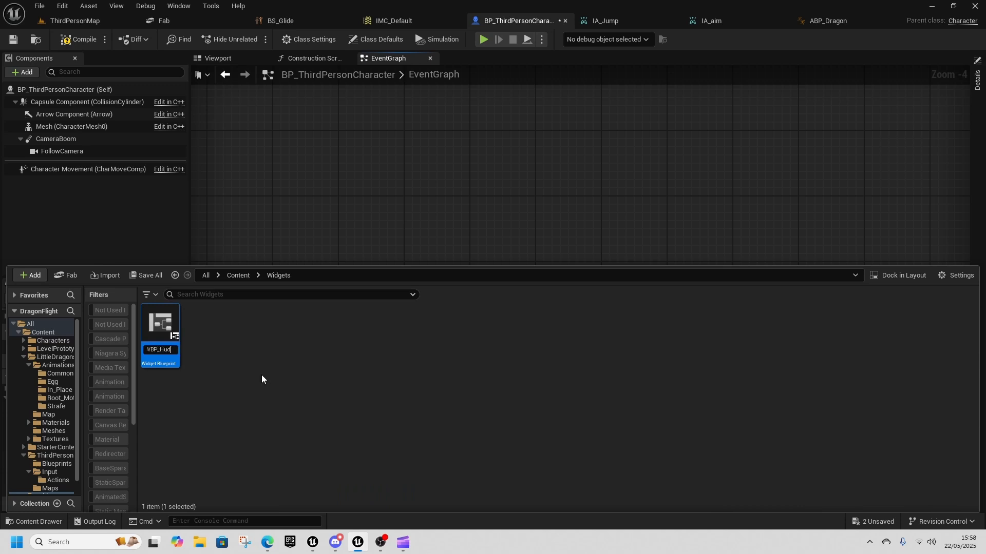
key("Return")
- Create a second Widget Blueprint in the Widgets folder, named WBP_flyingBar
right_click(261, 363)
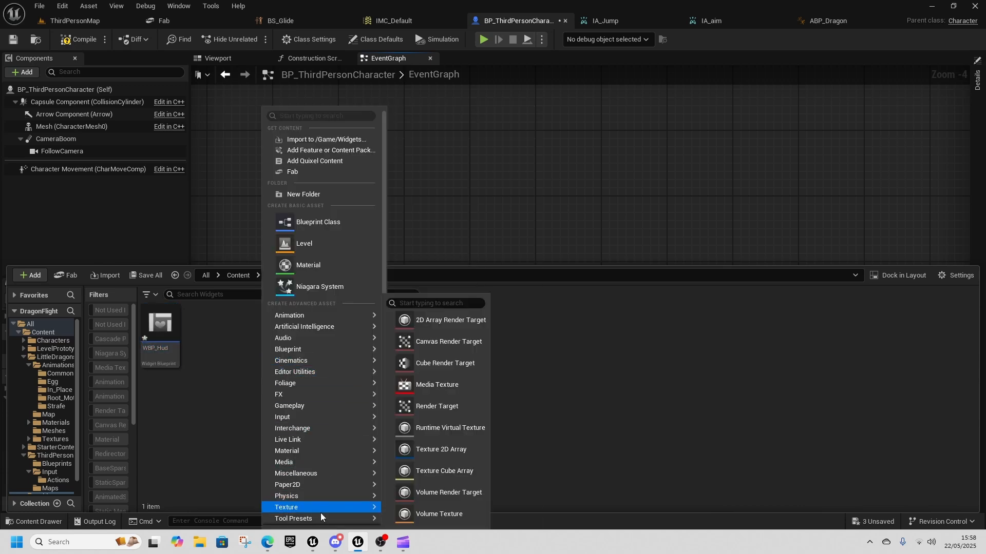
scroll(323, 506, "down", 1)
mouse_move(319, 508)
left_click(437, 493)
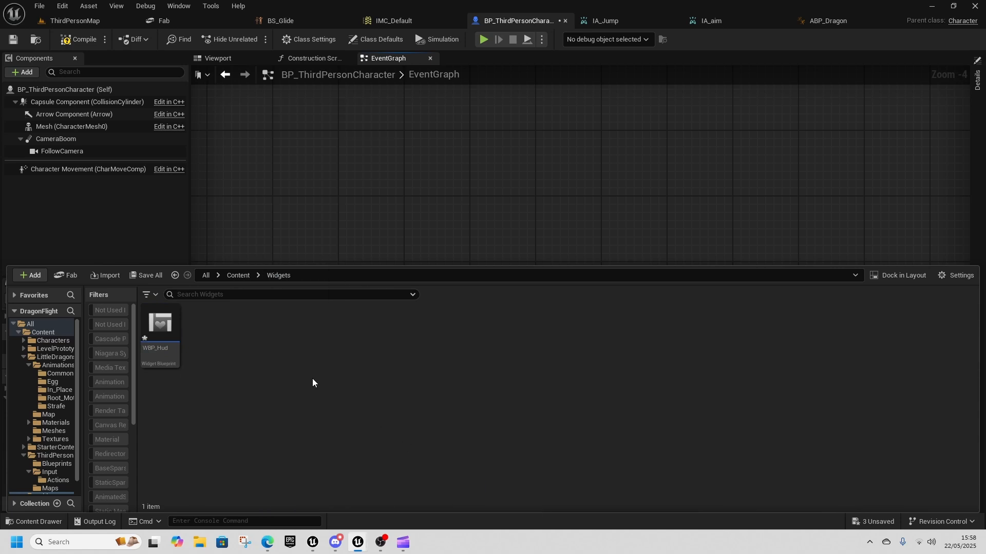
left_click(373, 194)
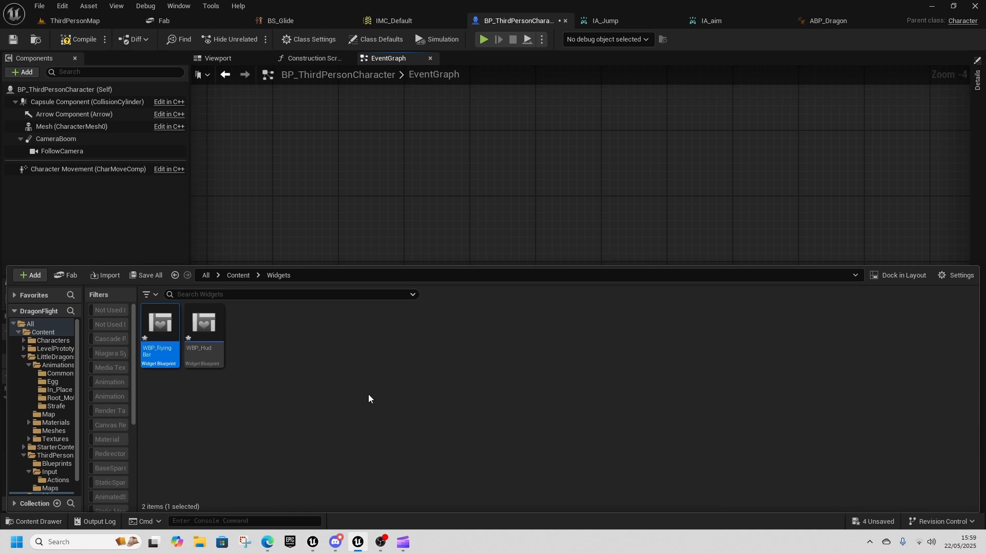
- Open WBP_flyingBar and add a Progress Bar as its root widget
double_click(159, 329)
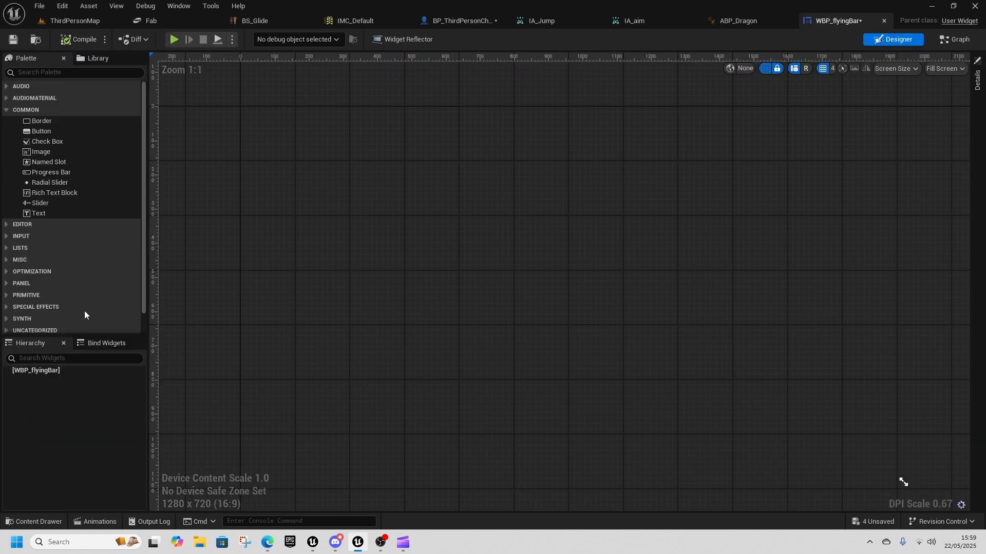
left_click(39, 75)
type("progress")
left_click(49, 98)
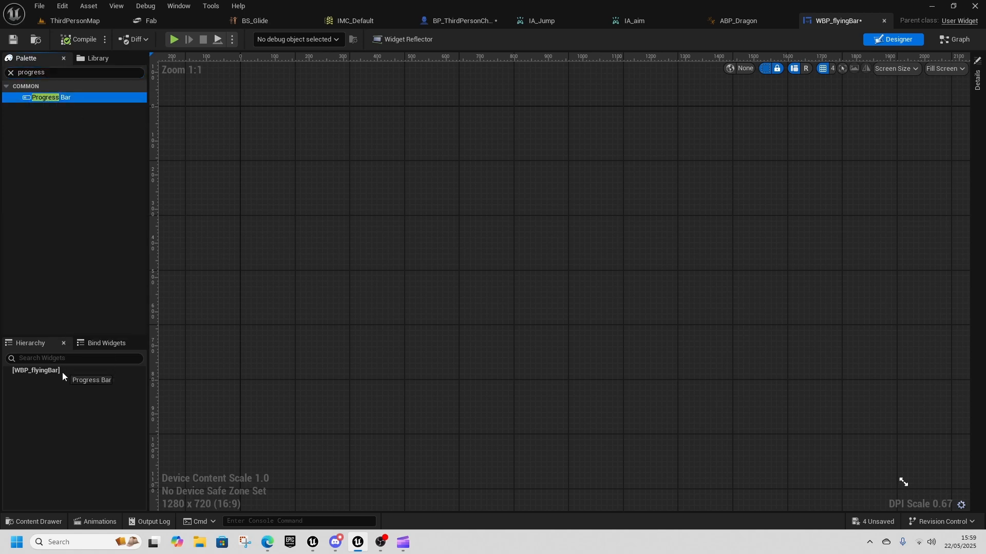
left_click_drag(62, 373, 63, 373)
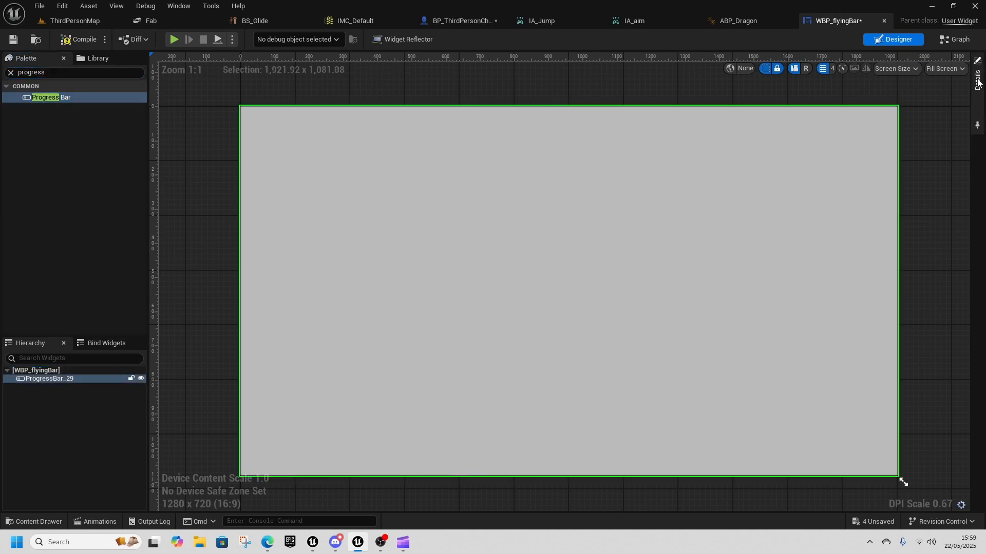
- Give the progress bar a yellow Fill Color and Opacity and set its Percent to 1
left_click(978, 82)
left_click(817, 292)
left_click(670, 375)
left_click_drag(670, 373, 682, 386)
left_click(731, 509)
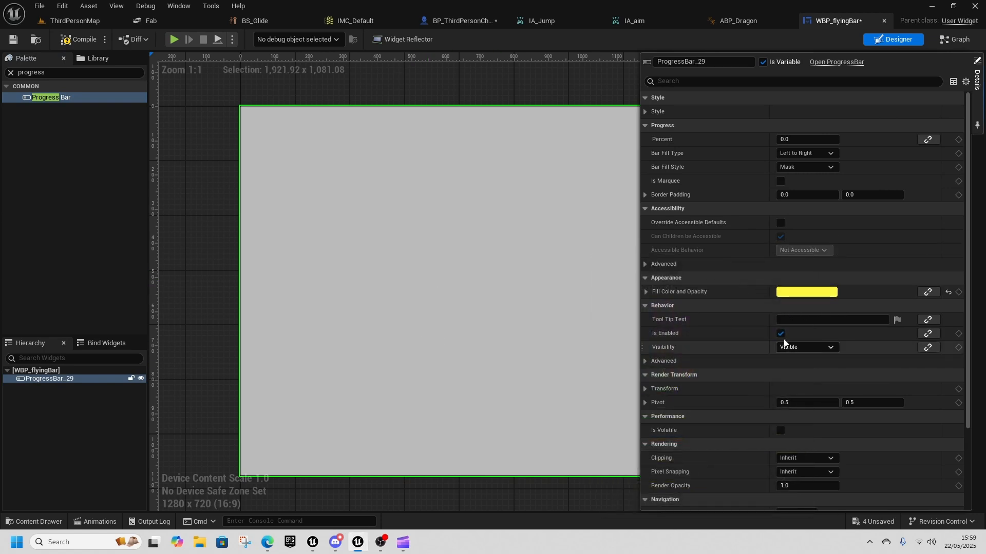
left_click(799, 139)
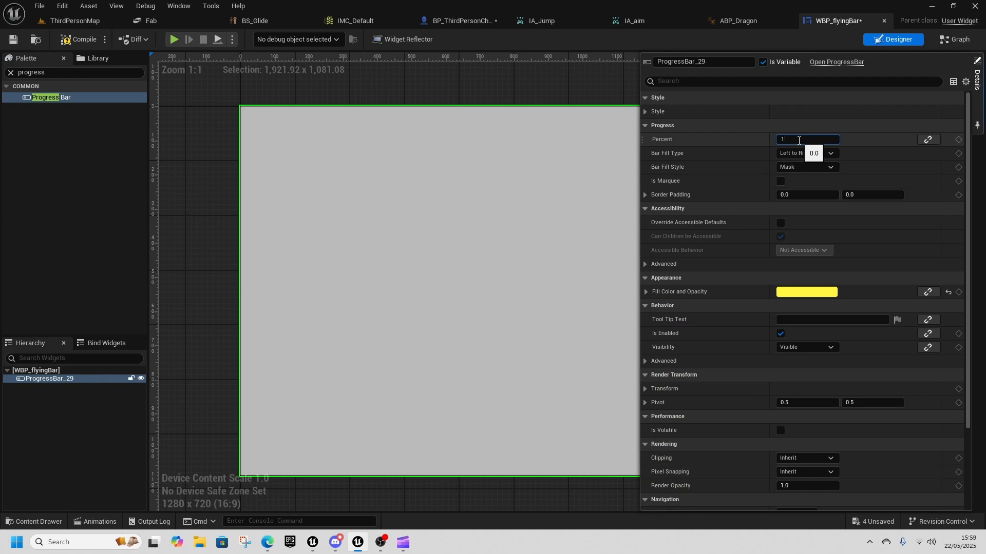
type("1")
key("Return")
- Rename the progress bar to FlyingProgressBar and compile and save WBP_flyingBar
type("FlyingProgressBar")
key("Return")
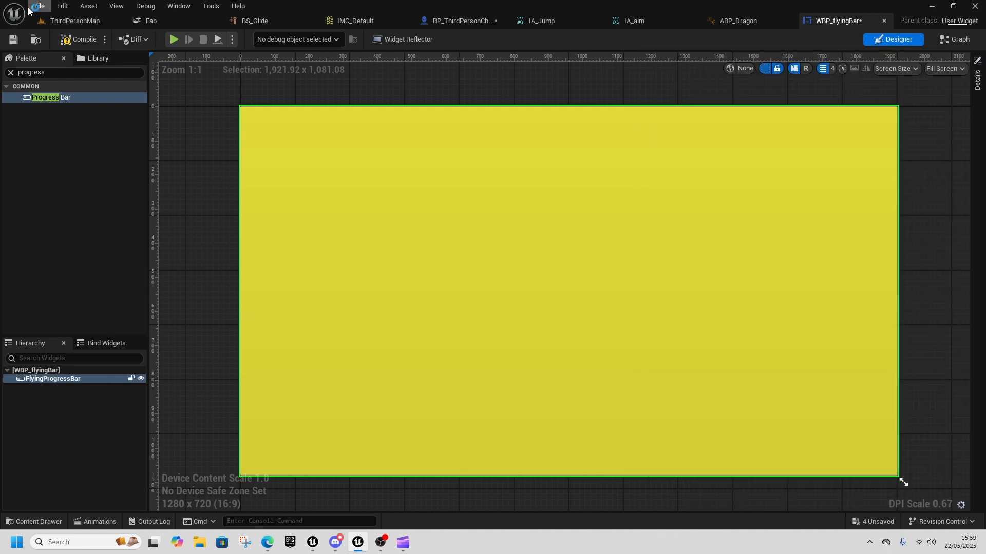
left_click(77, 40)
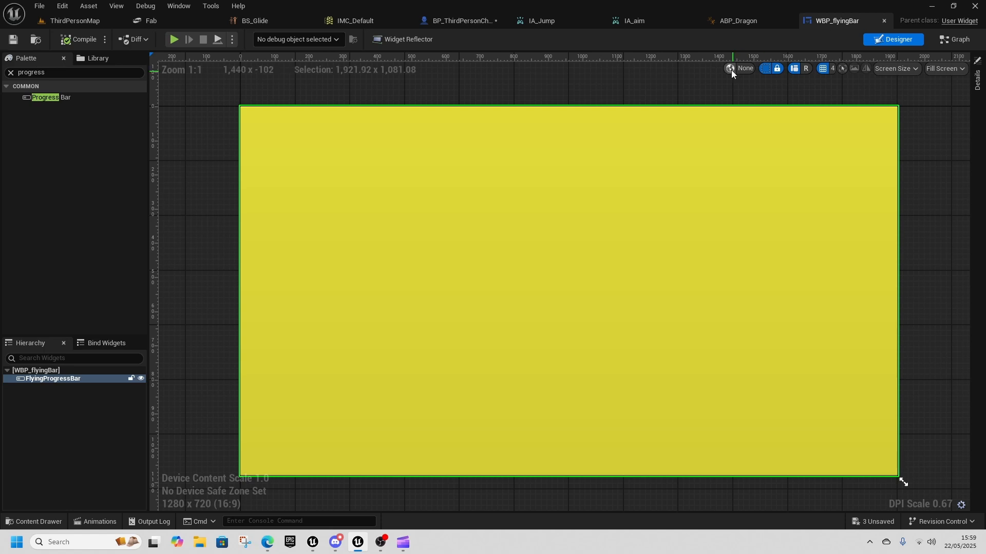
- Open WBP_Hud and add a Canvas Panel as its root widget
key("ctrl+space")
double_click(208, 343)
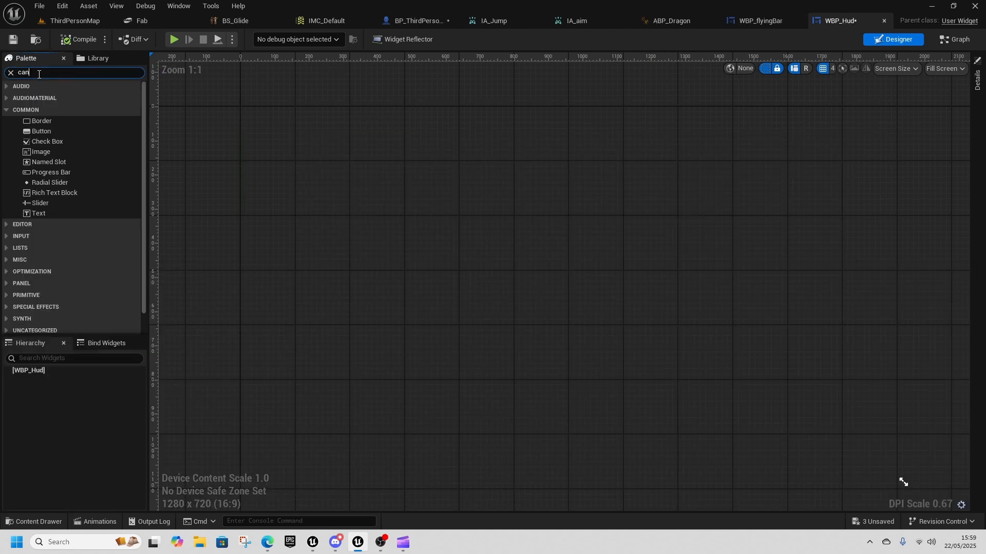
left_click_drag(48, 97, 38, 378)
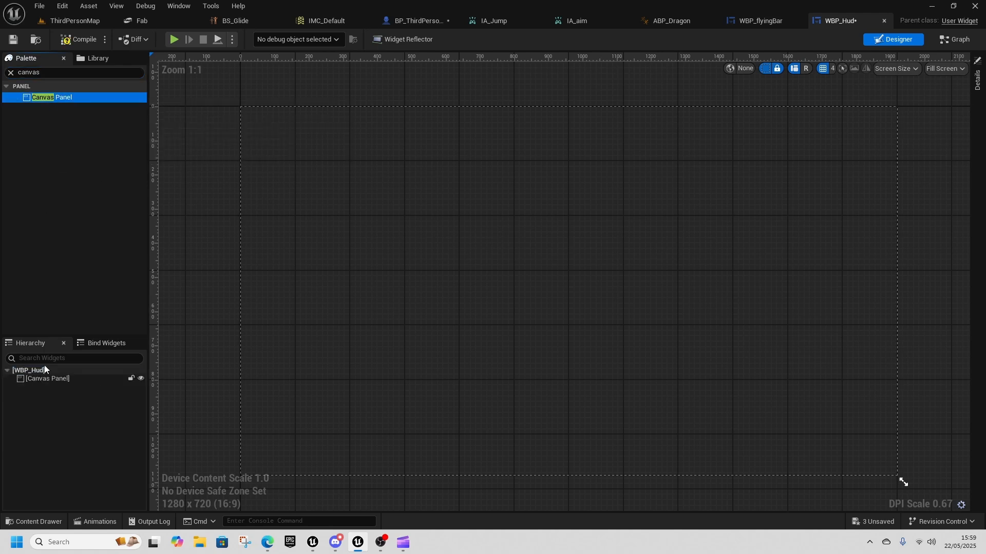
- Place the WBP Flying Bar widget near the canvas panel's upper-left corner, sized about 283 × 11
type("g")
key("BackSpace")
type("flyi")
left_click_drag(79, 99, 290, 129)
left_click(321, 146)
left_click(295, 140)
left_click(326, 150)
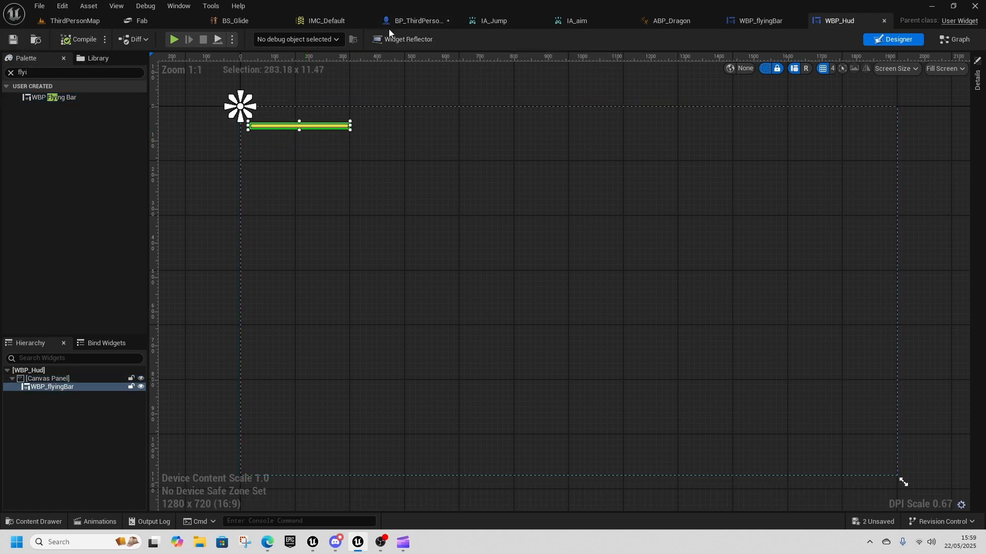
- In BP_ThirdPersonCharacter, add a Create Widget node after Add Mapping Context with WBP_Hud as its Class
left_click(416, 22)
right_click_drag(474, 191, 612, 245)
right_click_drag(298, 245, 651, 302)
scroll(651, 302, "down", 3)
right_click_drag(576, 187, 512, 374)
scroll(512, 374, "up", 5)
right_click_drag(513, 313, 455, 503)
right_click_drag(426, 198, 330, 201)
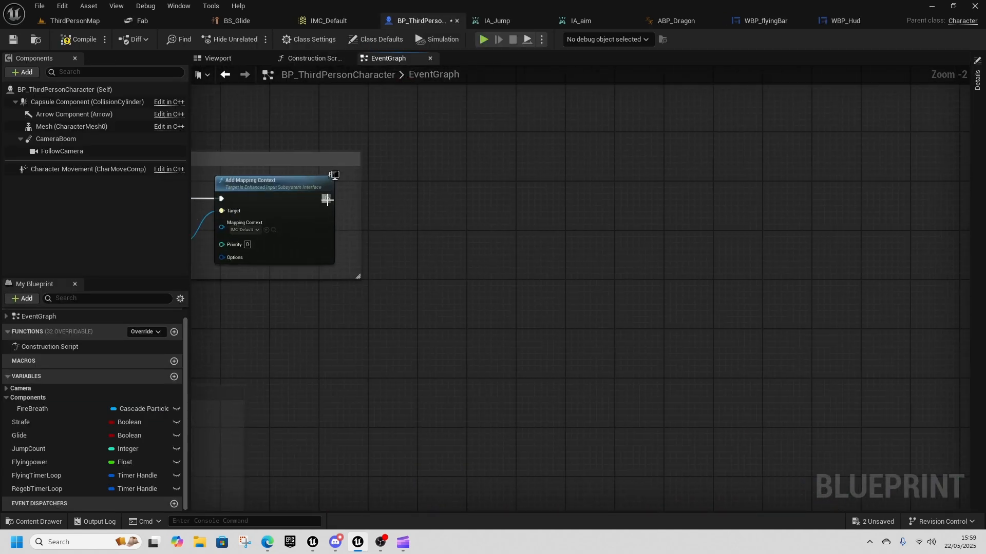
left_click_drag(482, 199, 481, 198)
type("create widg")
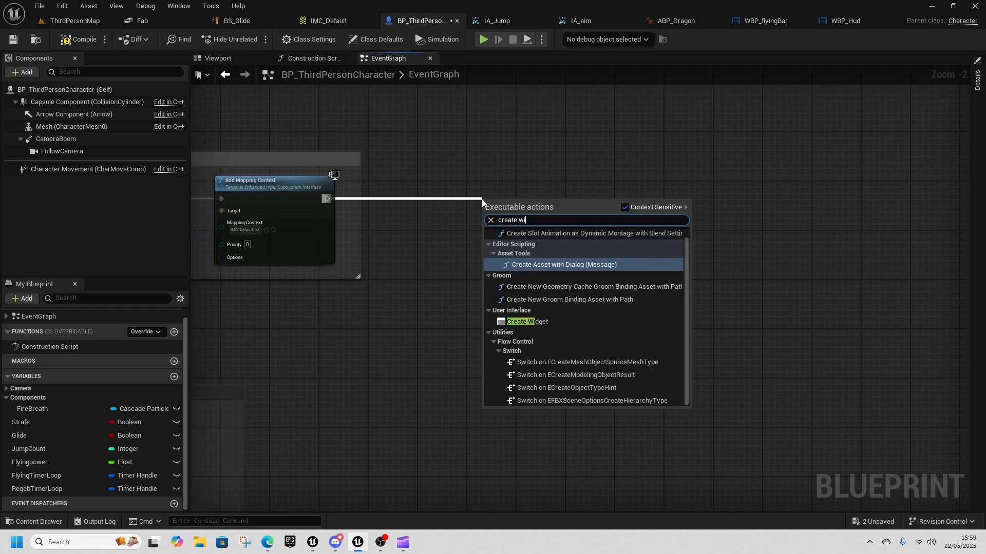
left_click(506, 242)
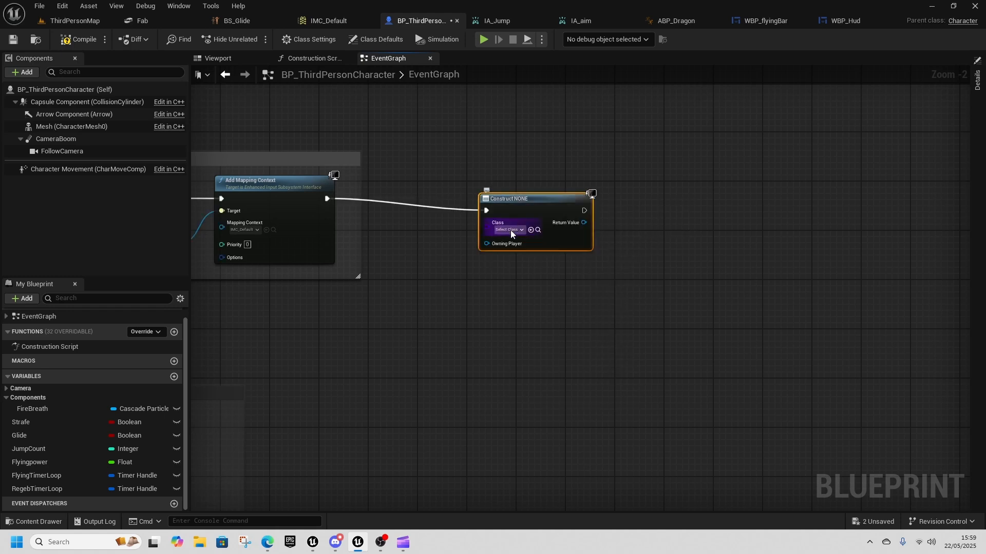
left_click(510, 230)
left_click(534, 406)
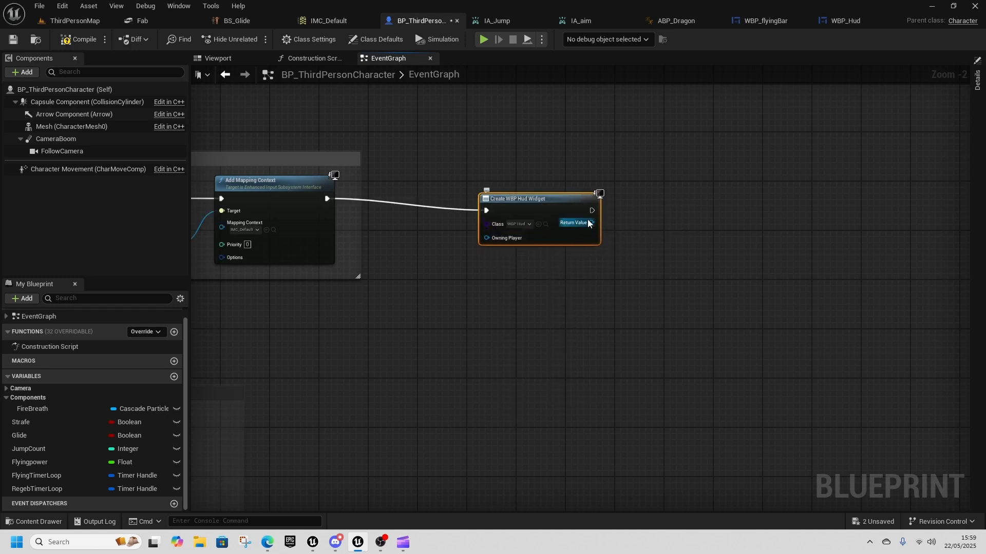
- Add an Add to Viewport node fed by the Create WBP Hud Widget return value, align both nodes, then compile and save
left_click_drag(591, 222, 664, 218)
type("add to v")
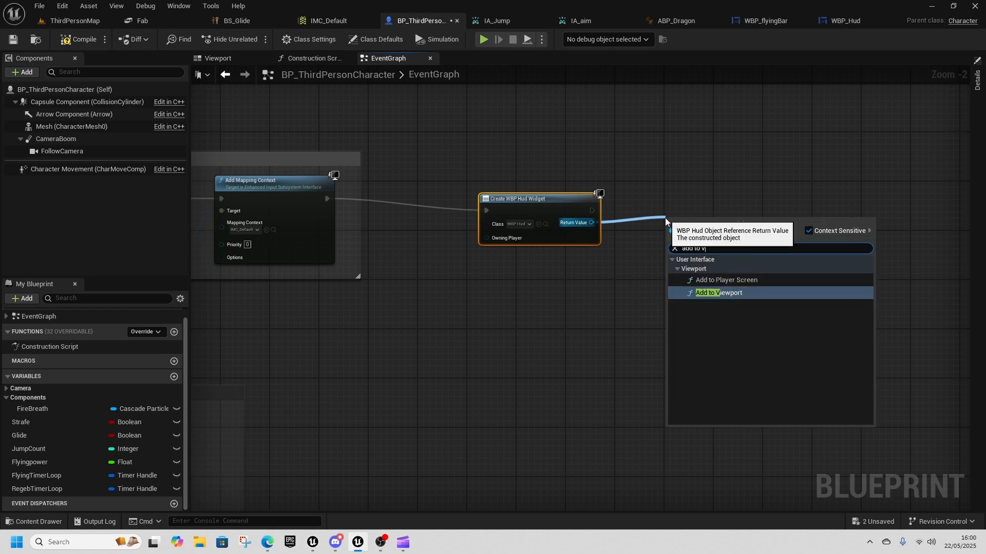
type("iew")
left_click(718, 293)
left_click_drag(552, 162, 688, 242)
left_click_drag(677, 229, 634, 198)
left_click(78, 39)
left_click(14, 40)
- Promote the created HUD widget's return value to a variable named HUDRef and set it after Add to Viewport
right_click_drag(430, 271, 479, 294)
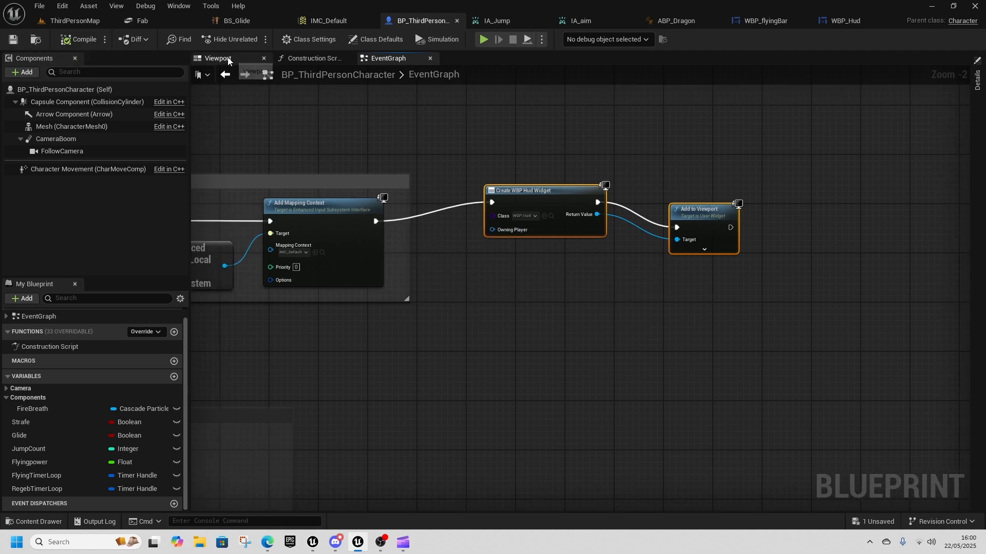
scroll(544, 325, "down", 3)
right_click_drag(601, 384, 516, 319)
scroll(516, 255, "up", 2)
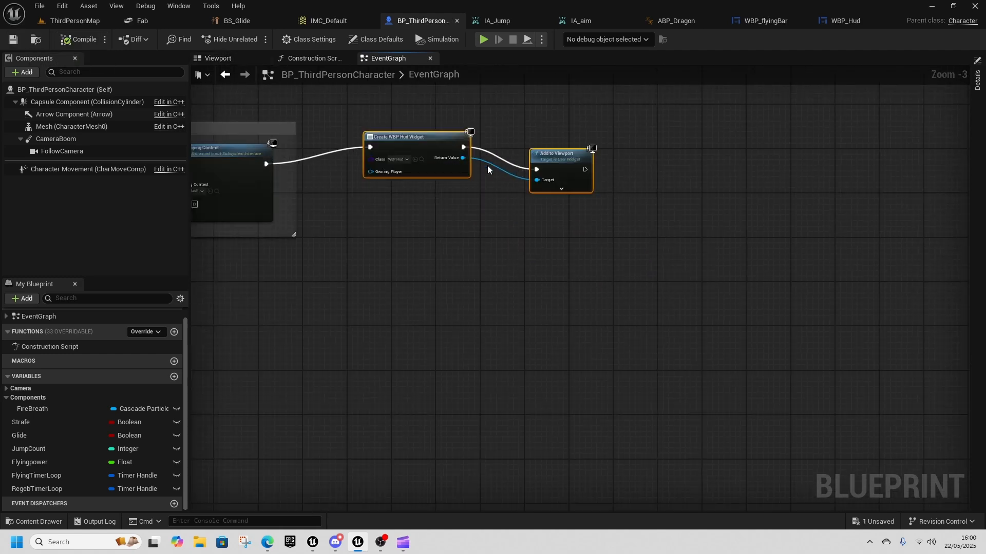
left_click_drag(463, 158, 653, 169)
left_click(705, 232)
left_click(22, 504)
right_click(22, 503)
left_click(64, 428)
type("HUDRef")
key("Return")
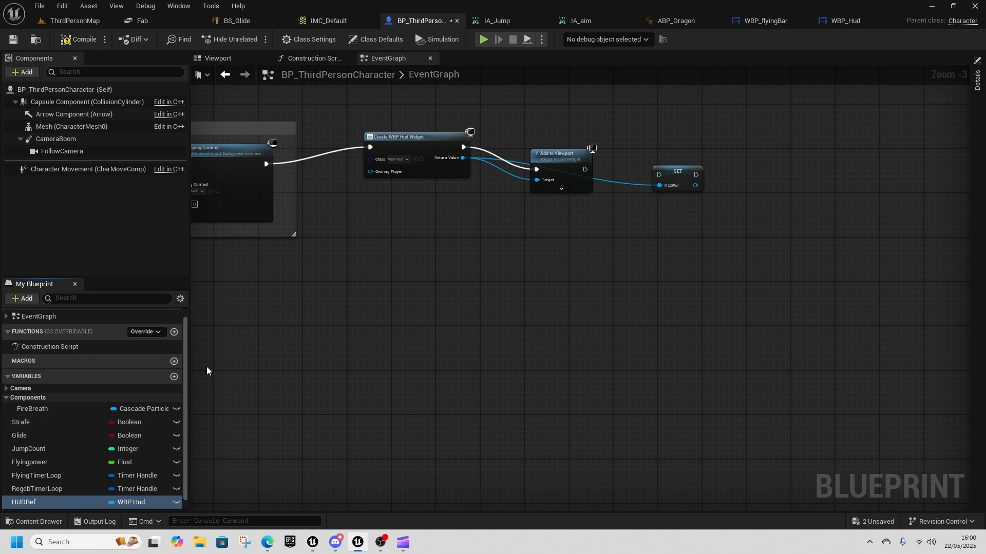
left_click_drag(586, 169, 582, 130)
- Add a custom event named UPDateHud in the empty graph area beside the flying timer logic
scroll(493, 387, "down", 4)
right_click_drag(570, 493, 507, 314)
right_click_drag(534, 366, 553, 313)
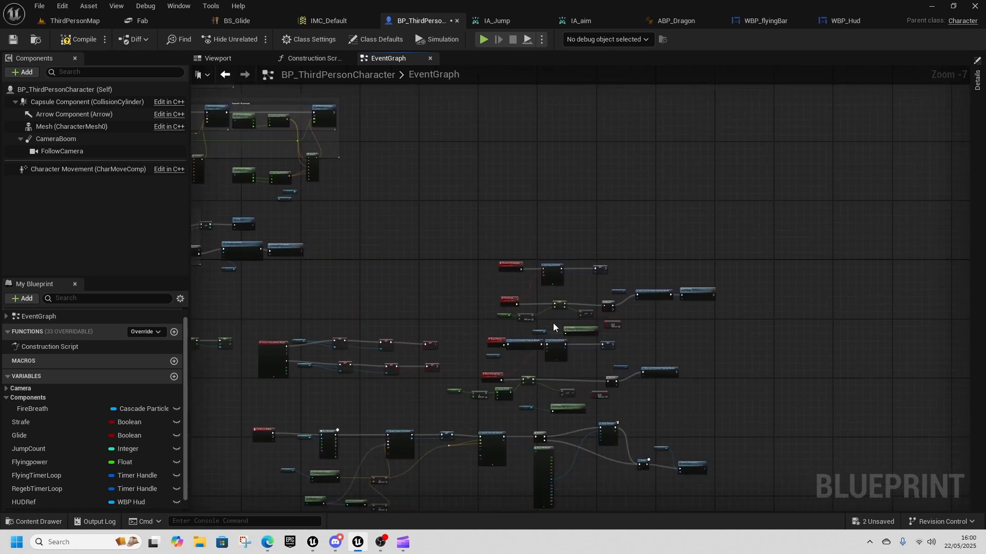
scroll(568, 352, "up", 4)
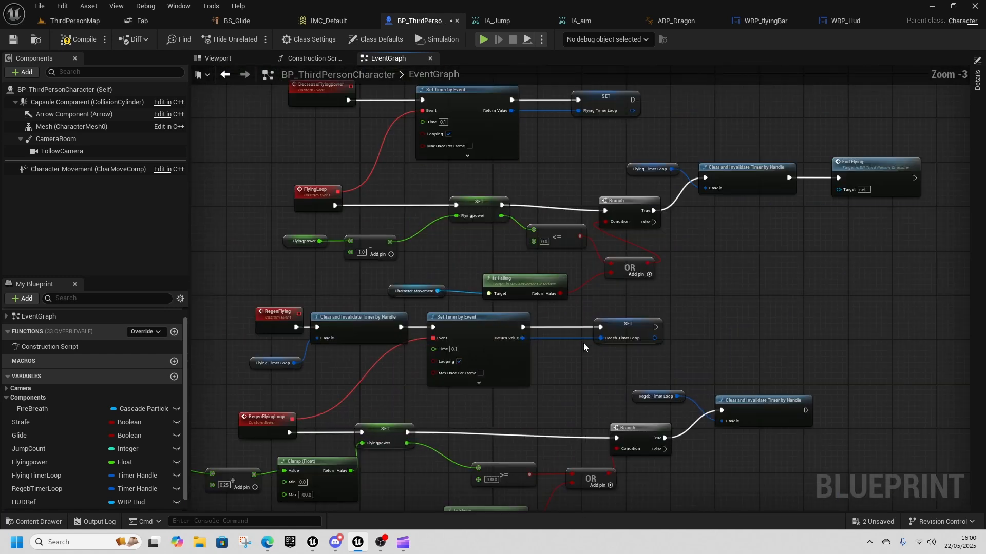
right_click_drag(568, 352, 529, 308)
right_click(529, 307)
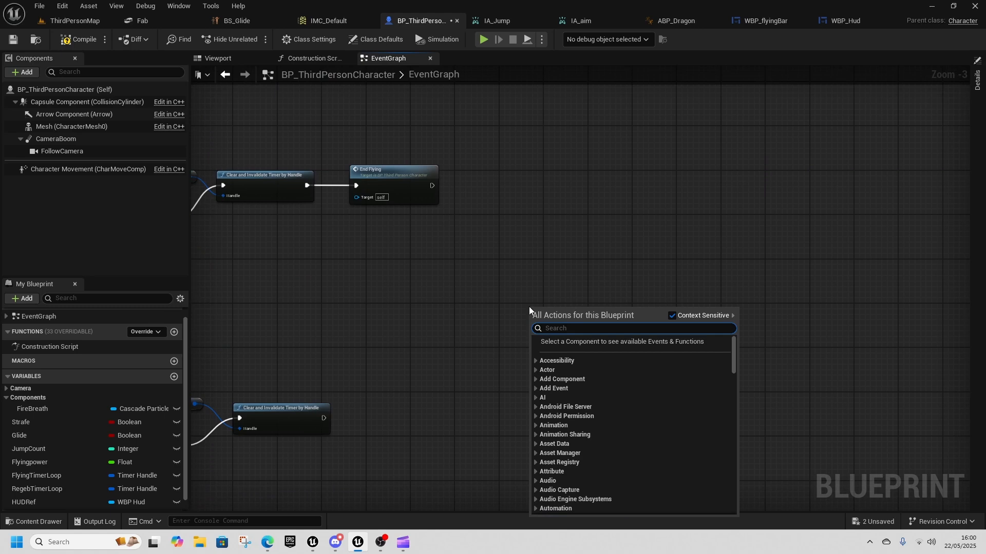
type("custom ev")
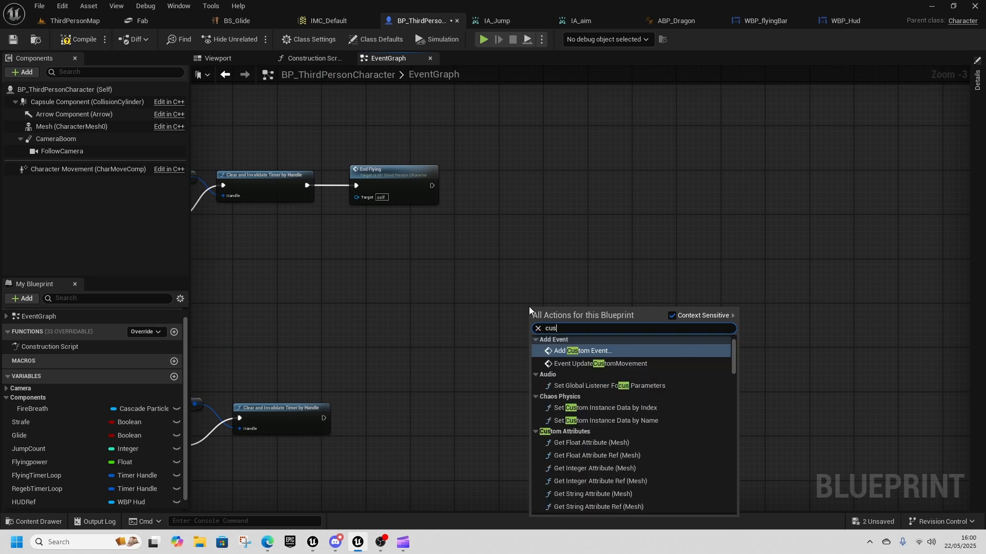
left_click(597, 352)
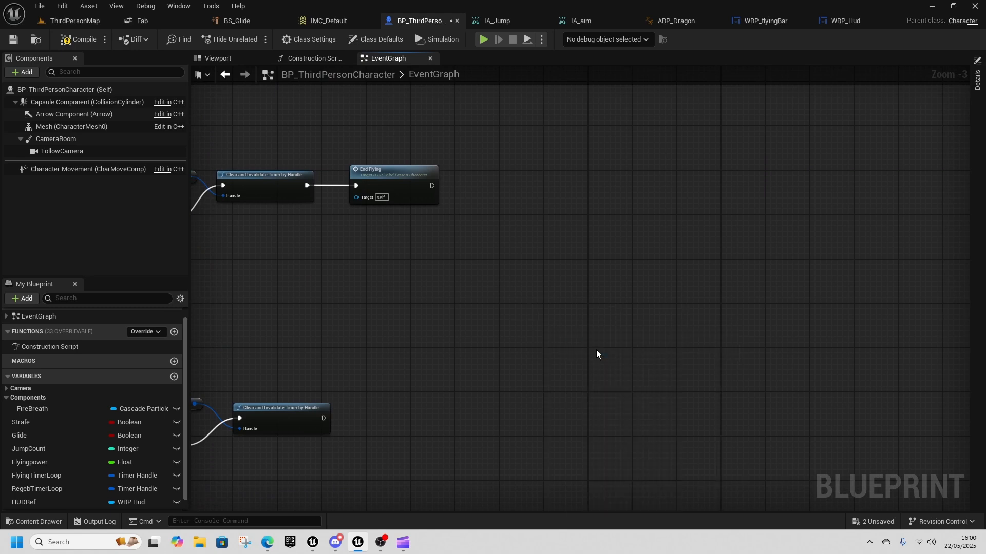
type("UPDateHud")
key("Return")
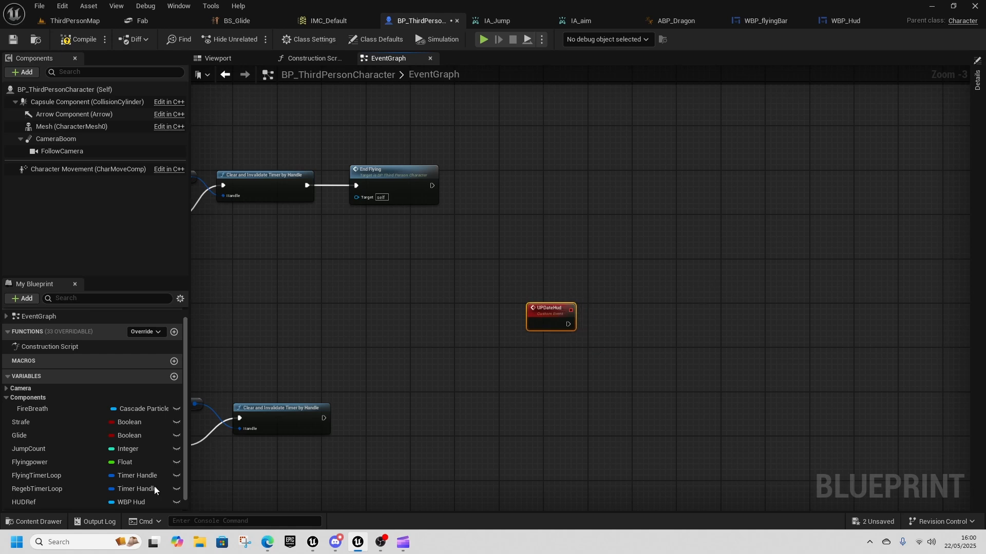
- Place a HUDRef getter above the UPDateHud event and get WBP_flyingBar from it
left_click(41, 503)
left_click_drag(531, 277, 530, 277)
left_click(565, 299)
scroll(597, 294, "up", 3)
right_click_drag(596, 288, 512, 295)
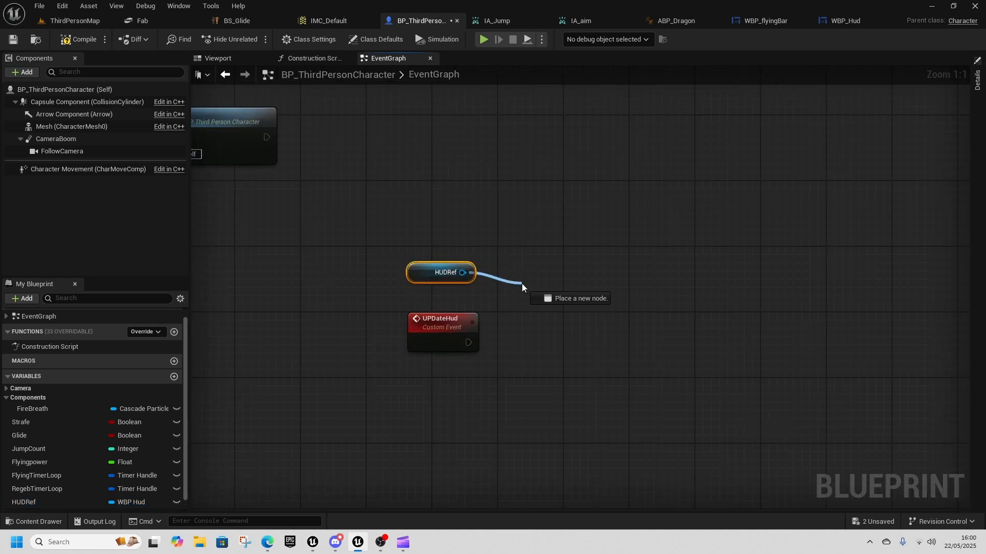
left_click_drag(522, 284, 519, 281)
type("fly")
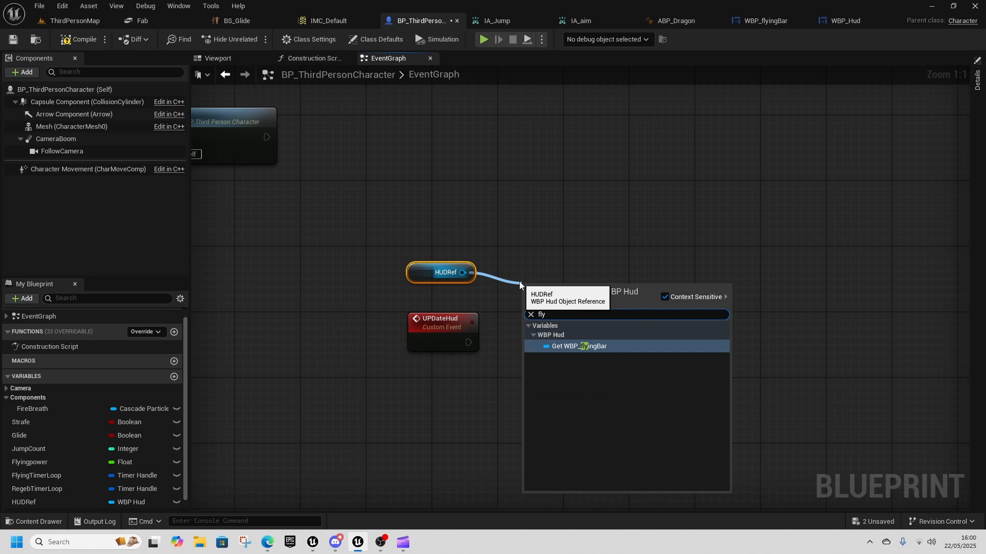
left_click(591, 346)
- Get FlyingProgressBar from the WBP Flying Bar reference and add a Set Percent node for it
left_click_drag(641, 303, 670, 319)
type("fly")
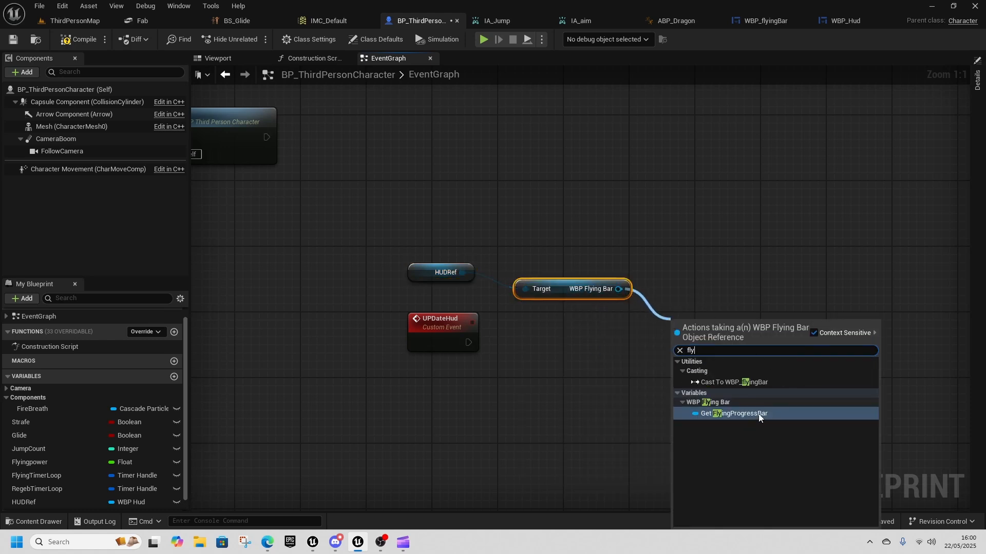
left_click(760, 413)
left_click_drag(786, 322, 816, 356)
type("set per")
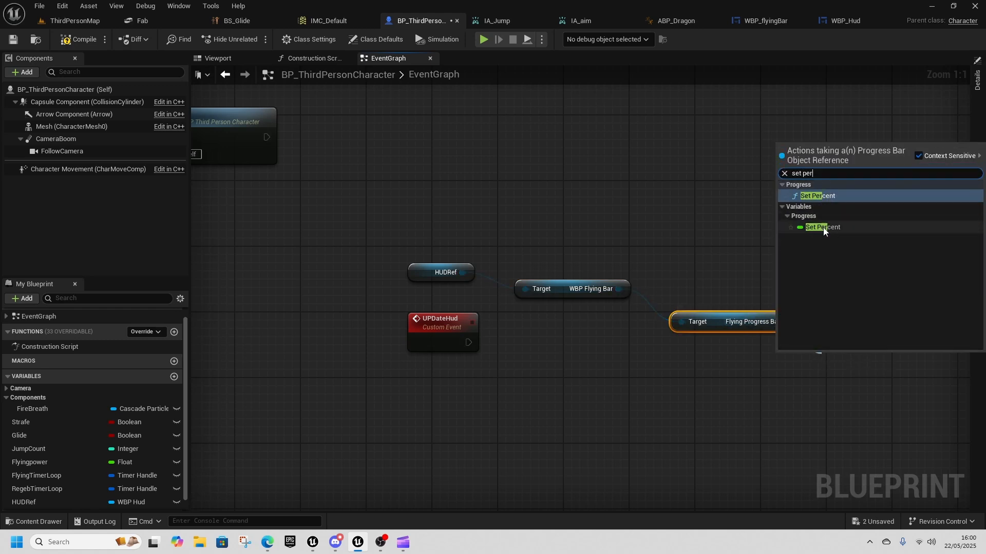
left_click(823, 227)
- Feed In Percent with Flyingpower through a Safe Divide by 100, and wire the UPDateHud event into Set Percent
right_click_drag(398, 420, 624, 349)
scroll(624, 354, "down", 2)
right_click_drag(456, 370, 302, 363)
left_click_drag(57, 461, 716, 304)
left_click(674, 300)
type("s")
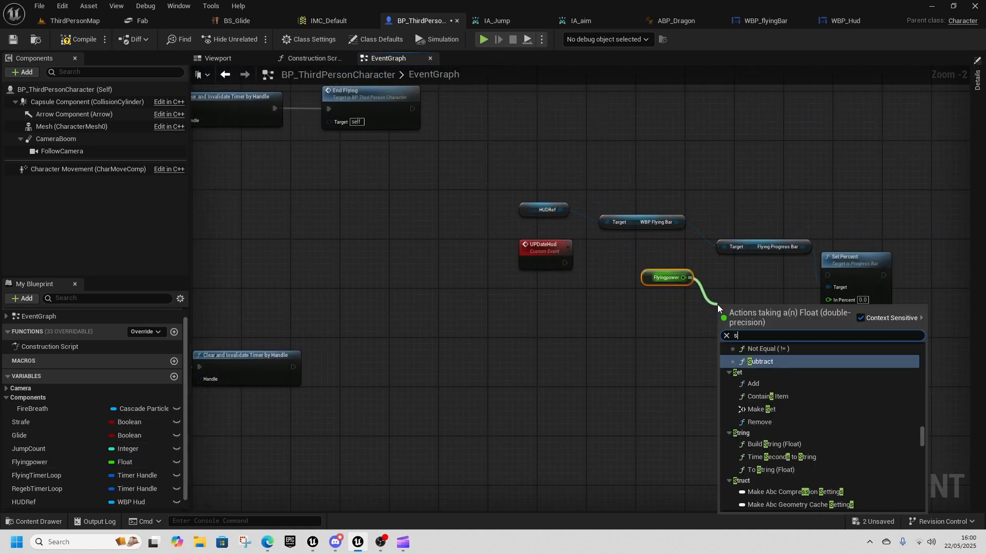
type("afe")
left_click(779, 358)
type("100")
key("Return")
left_click_drag(793, 317, 832, 302)
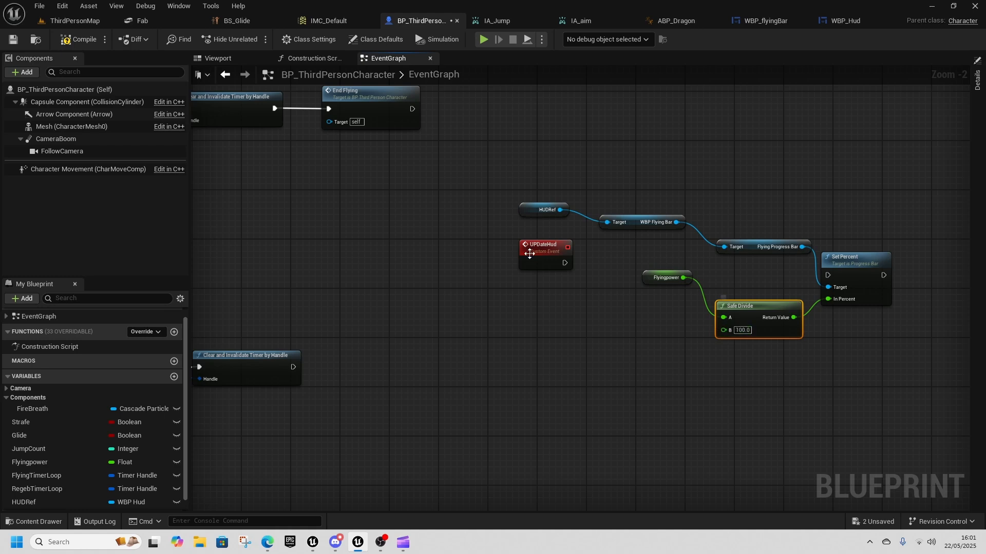
mouse_move(565, 263)
left_mouse_down()
mouse_move(827, 278)
mouse_move(566, 258)
left_mouse_up()
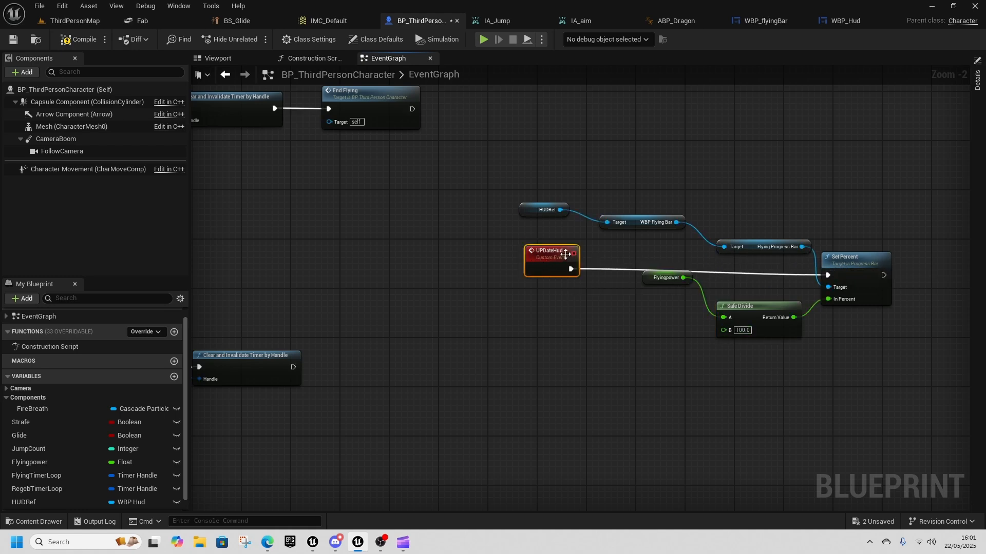
- Playtest the dragon's flight to check the flying power bar, and stop the session
left_click(485, 39)
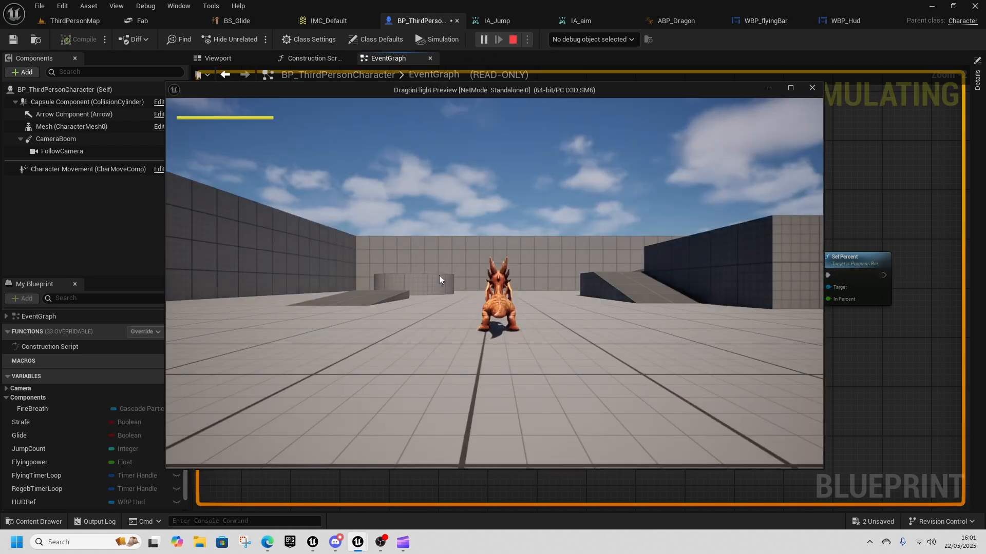
key("space")
key("space")
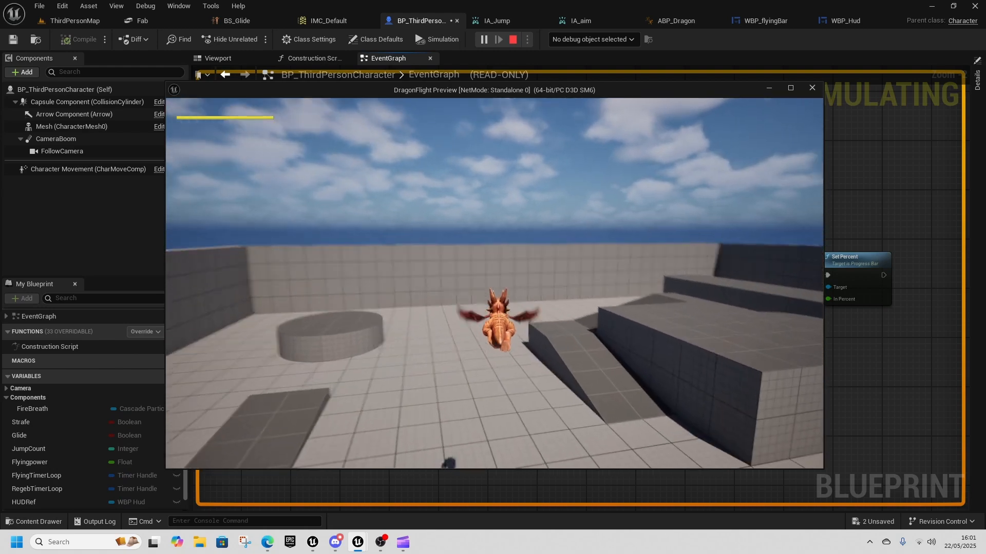
key("Escape")
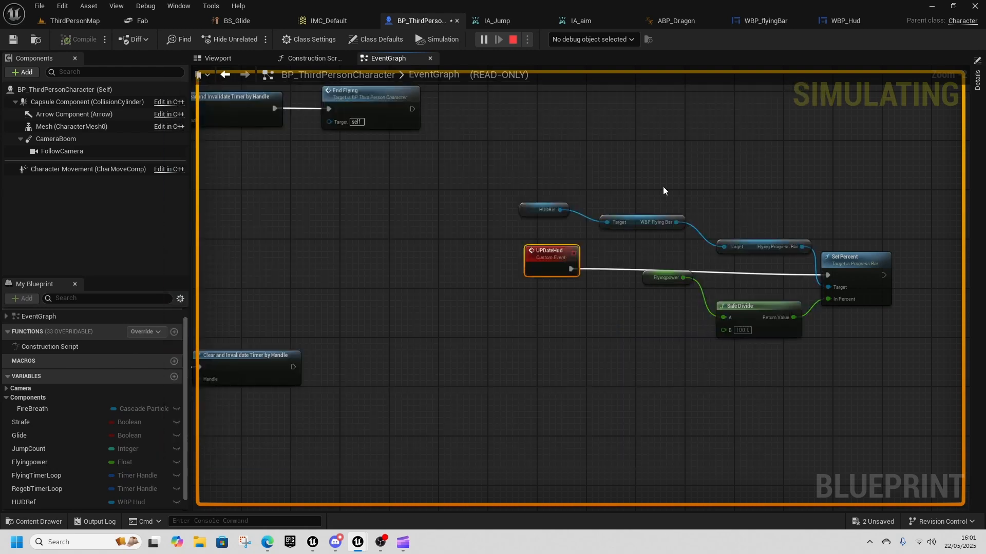
left_click(513, 39)
- Call UPDate Hud from the False output of the FlyingLoop branch, and connect a copy to the RegenFlyingLoop branch's False output
right_click_drag(381, 294, 651, 323)
left_click_drag(535, 269, 639, 319)
type("update")
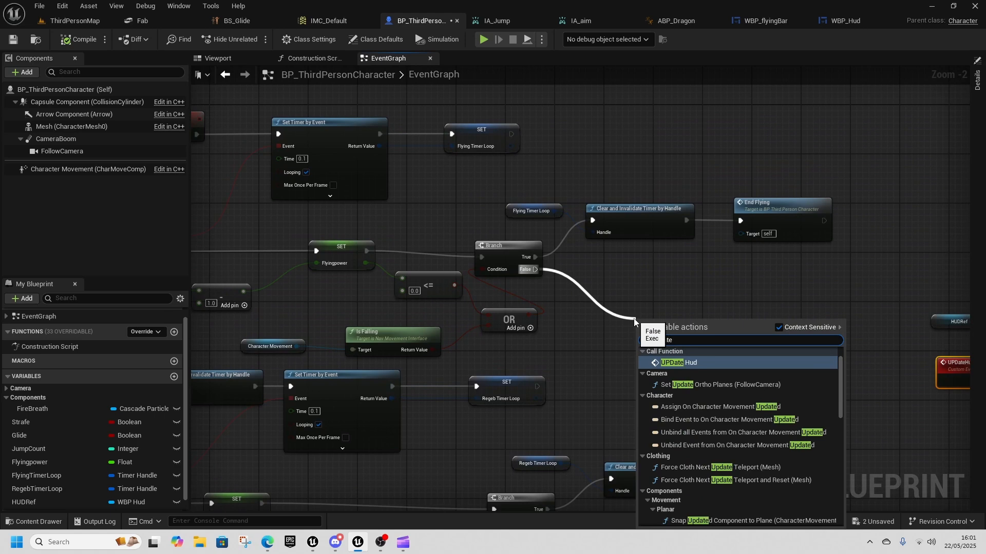
left_click(685, 363)
key("ctrl+c")
key("ctrl+v")
left_click_drag(710, 390, 641, 340)
left_click_drag(548, 325, 603, 356)
- Wire End Flying and the regen timer's Clear and Invalidate node into their respective UPDate Hud calls
right_click_drag(686, 308, 556, 449)
right_click_drag(643, 232, 531, 311)
left_click(539, 350)
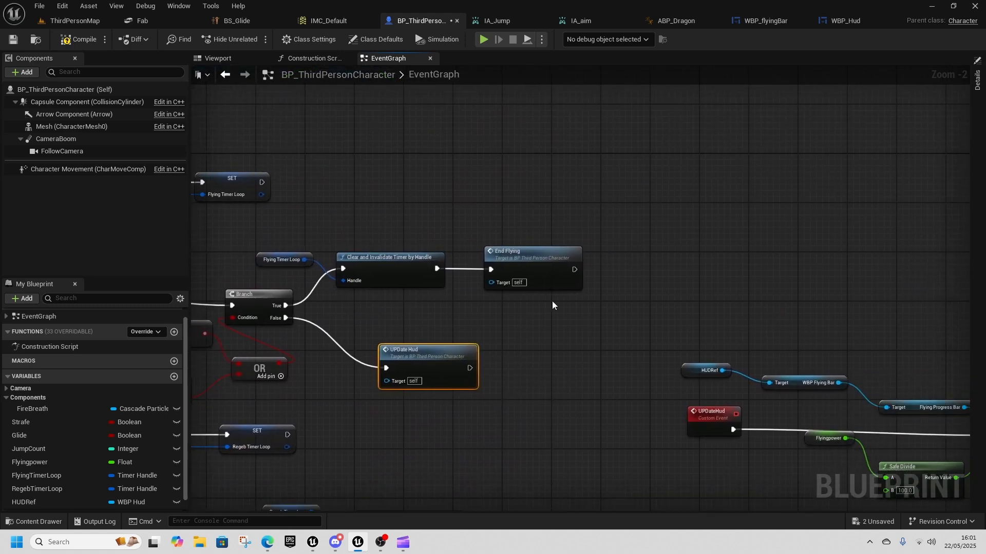
left_click_drag(575, 270, 391, 370)
right_click_drag(406, 443, 447, 203)
right_click_drag(468, 374, 529, 224)
right_click_drag(531, 301, 481, 422)
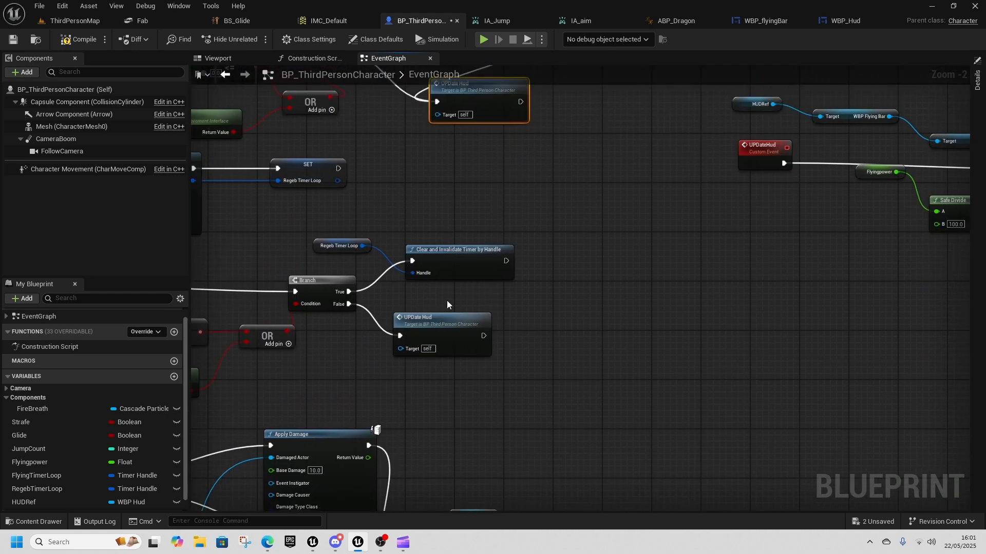
left_click_drag(445, 321, 580, 321)
left_click_drag(505, 261, 537, 335)
- Playtest a flight around the level to check how the flying power bar responds
key("alt+p")
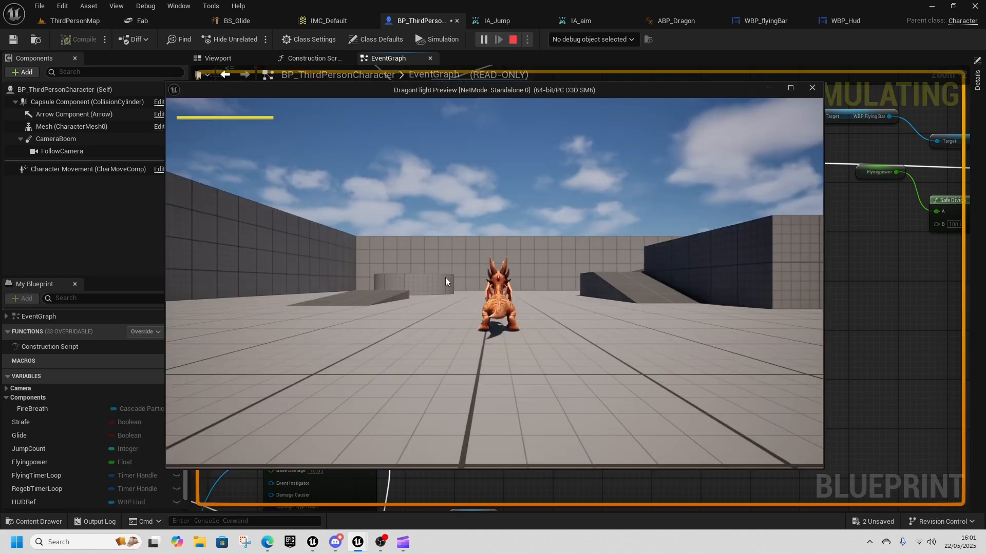
left_click(447, 276)
key("space")
key("space")
key("w")
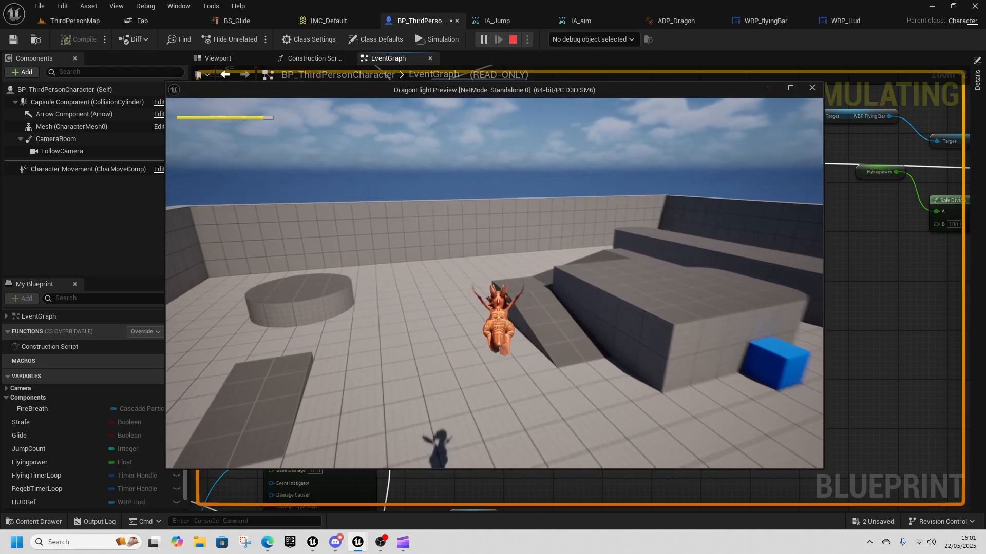
key("d")
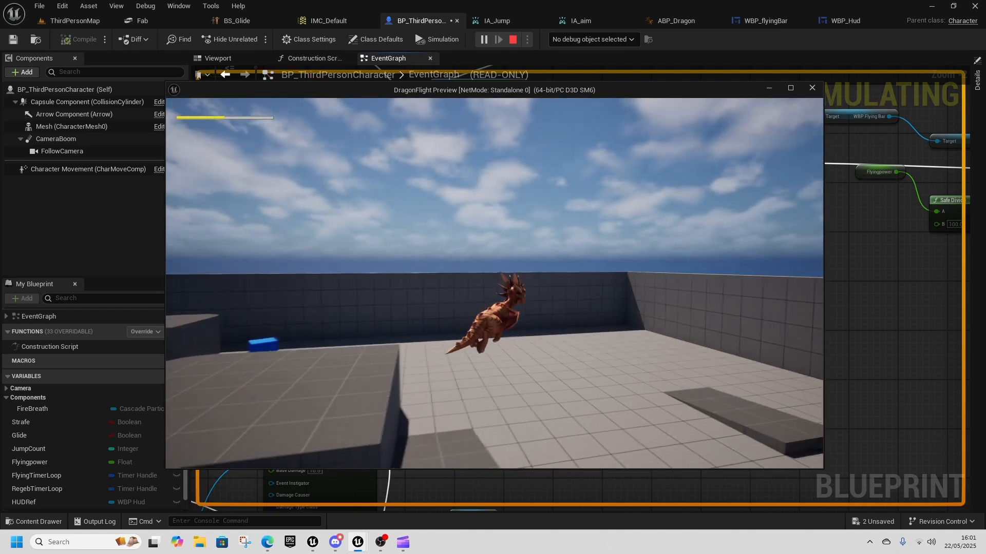
key("w")
key("w")
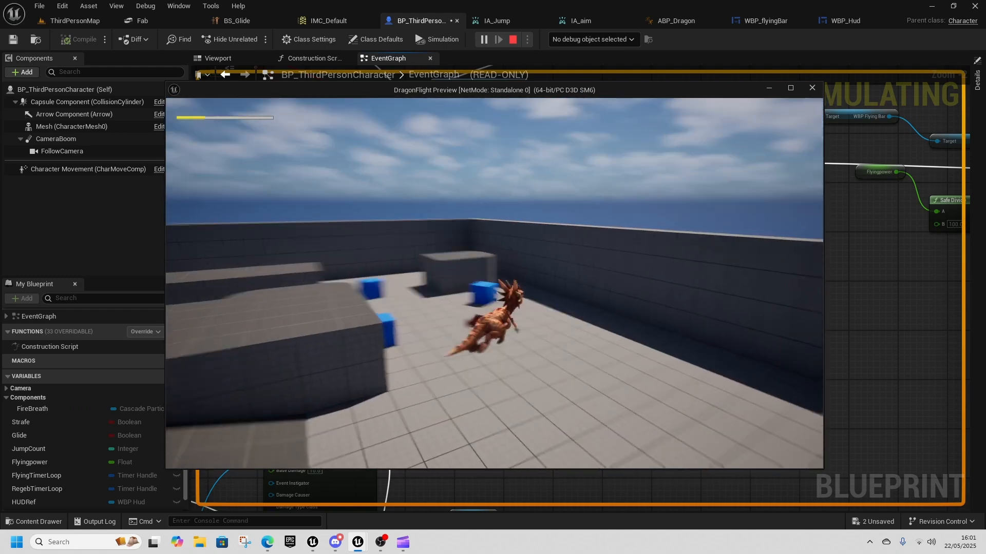
key("w")
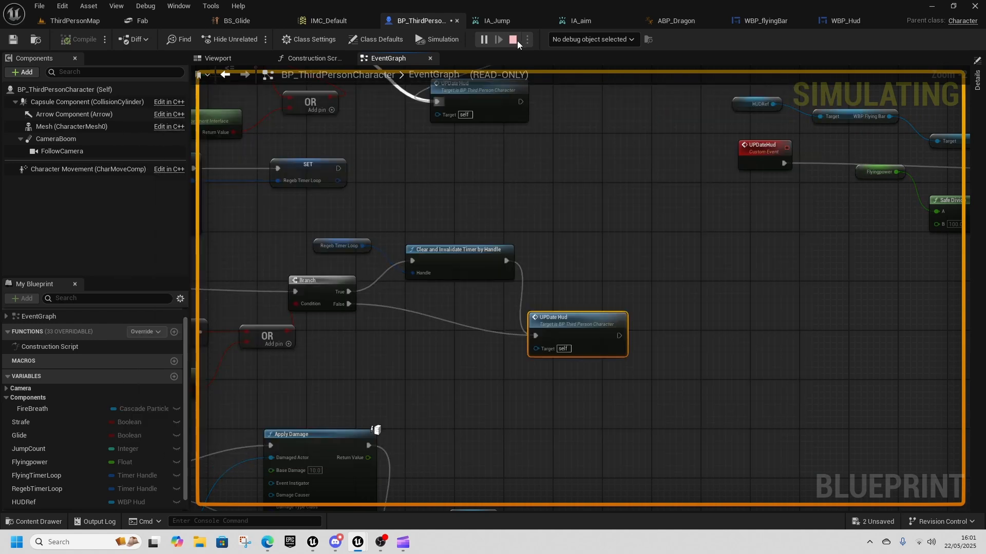
- Stop the play session and save BP_ThirdPersonCharacter and LD_C_Attack_Fireball_Montage
left_click(512, 39)
left_click(871, 523)
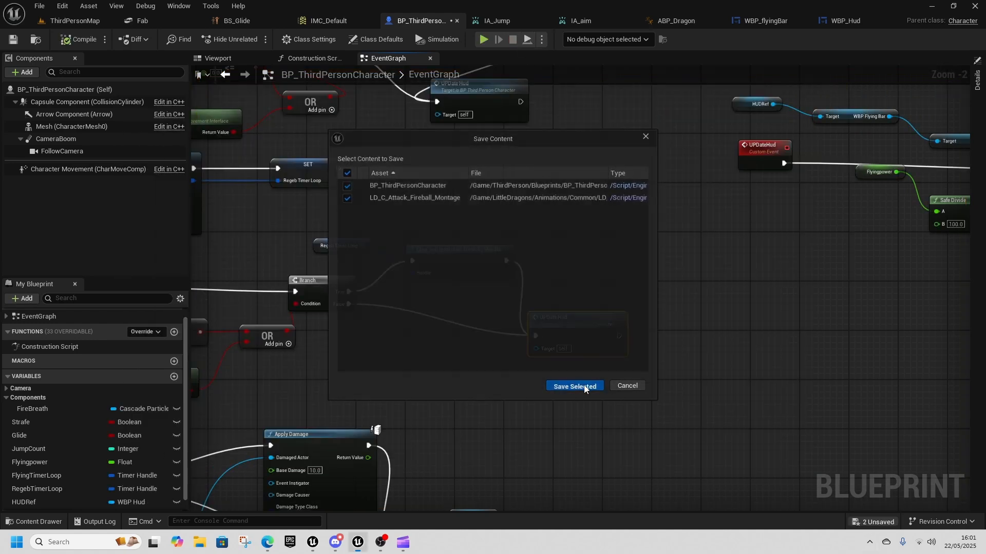
left_click(575, 388)
- Examine the fire attack's sphere trace nodes and the IA_aim input logic in the event graph
right_click_drag(340, 388, 602, 234)
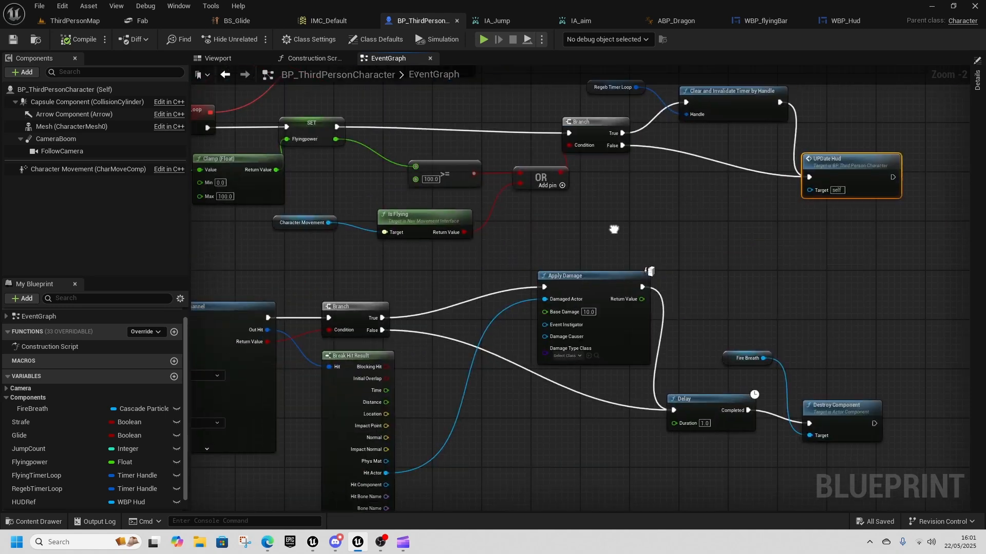
right_click_drag(408, 273, 616, 237)
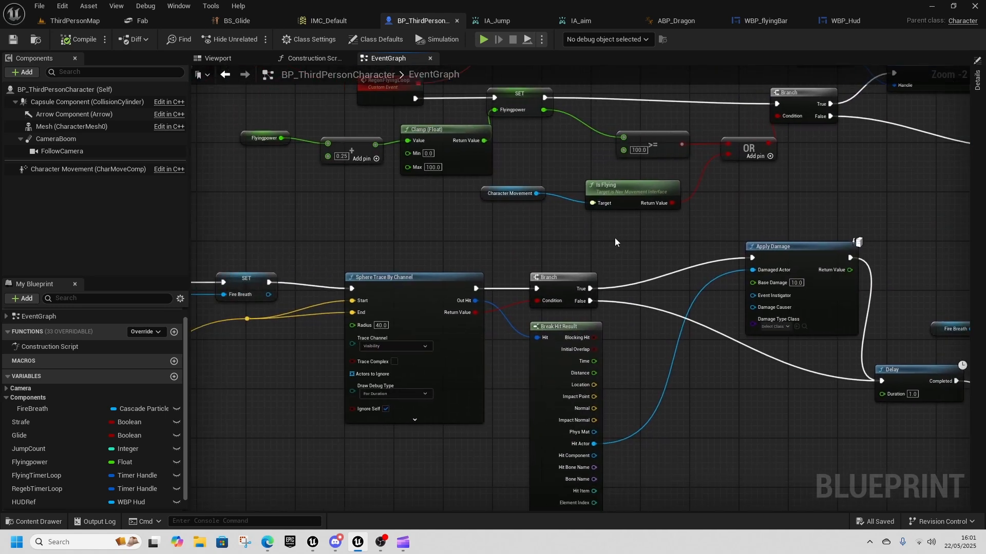
right_click_drag(321, 228, 446, 298)
right_click_drag(336, 268, 512, 264)
scroll(513, 392, "down", 2)
right_click_drag(387, 263, 476, 240)
scroll(476, 240, "up", 1)
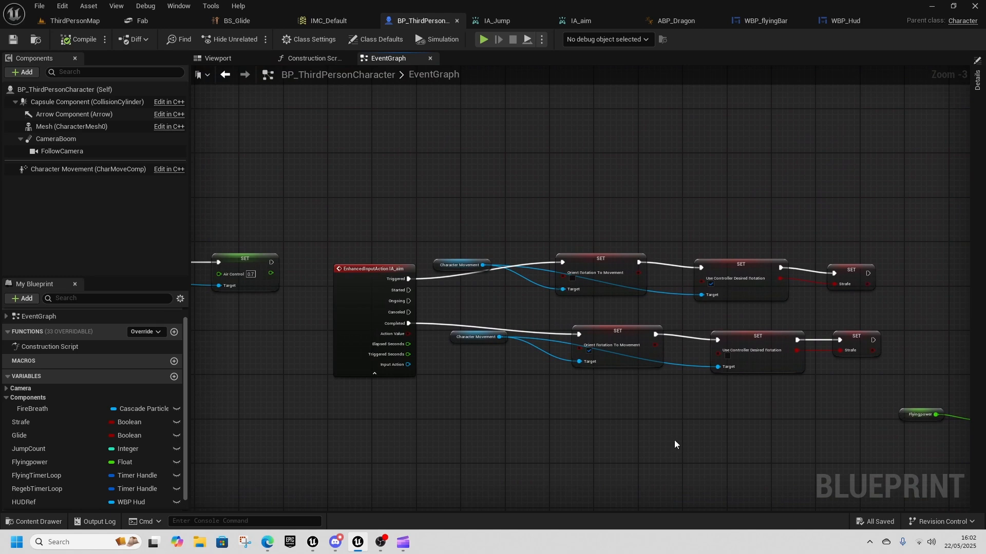